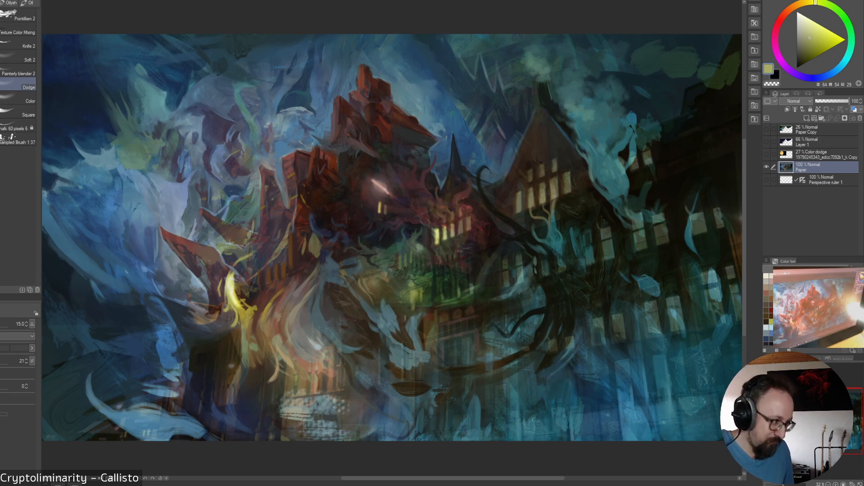
Switch to File Explorer, play the mansion_of_madness.mp4 video from the Affinity folder in VLC, and return to the painting
{"action": "key", "text": "alt+Tab"}
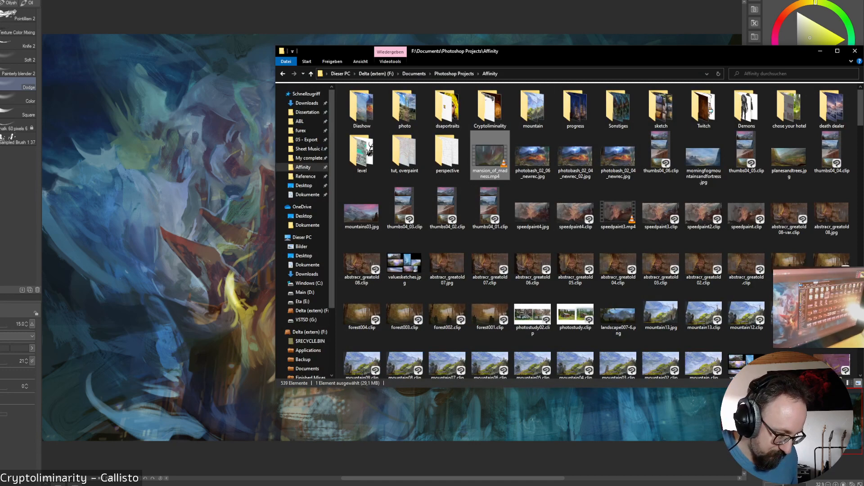
{"action": "key", "text": "alt+Tab"}
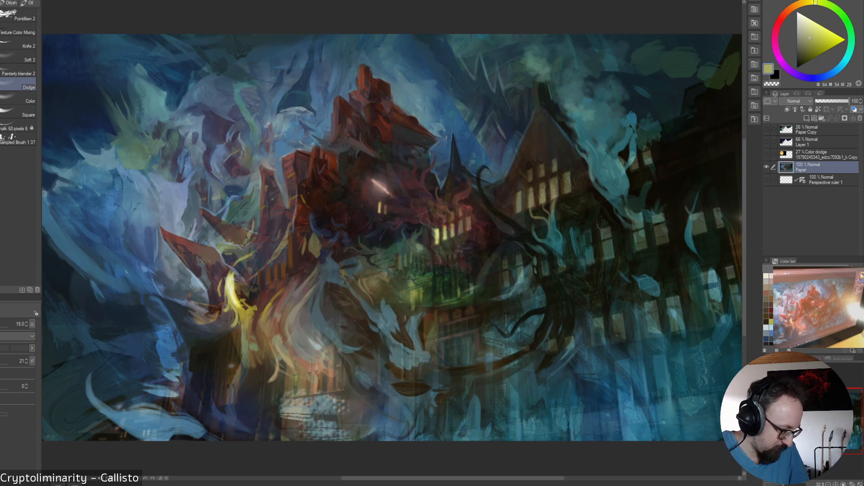
{"action": "key", "text": "alt+Tab"}
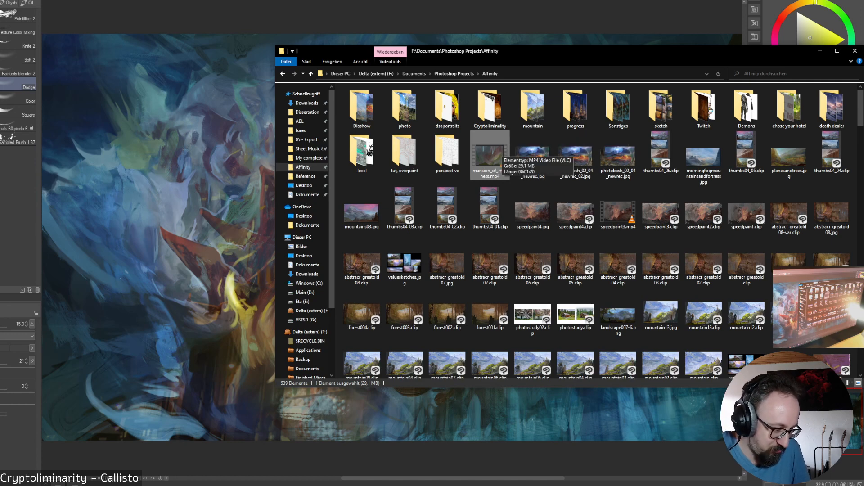
{"action": "double_click", "coordinate": [501, 151]}
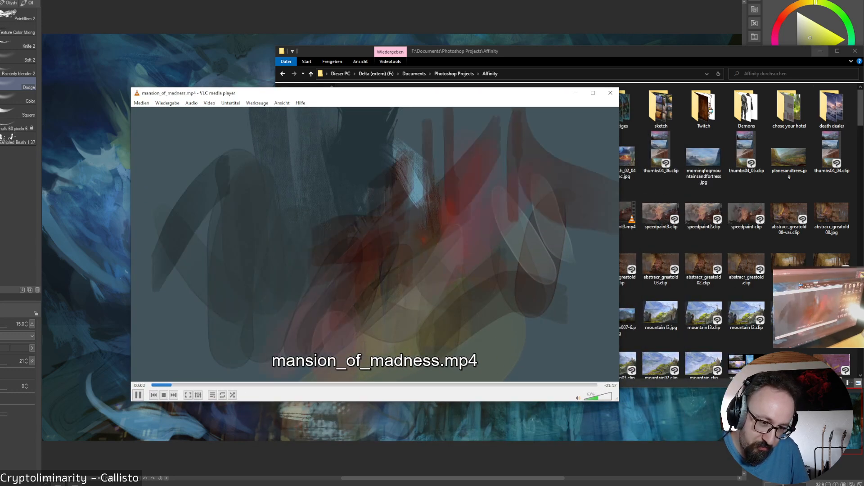
{"action": "left_click", "coordinate": [820, 51]}
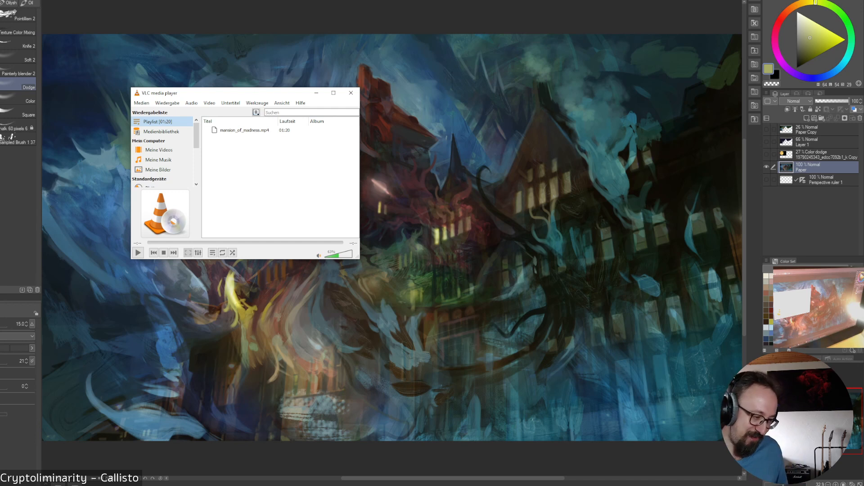
{"action": "key", "text": "alt+F4"}
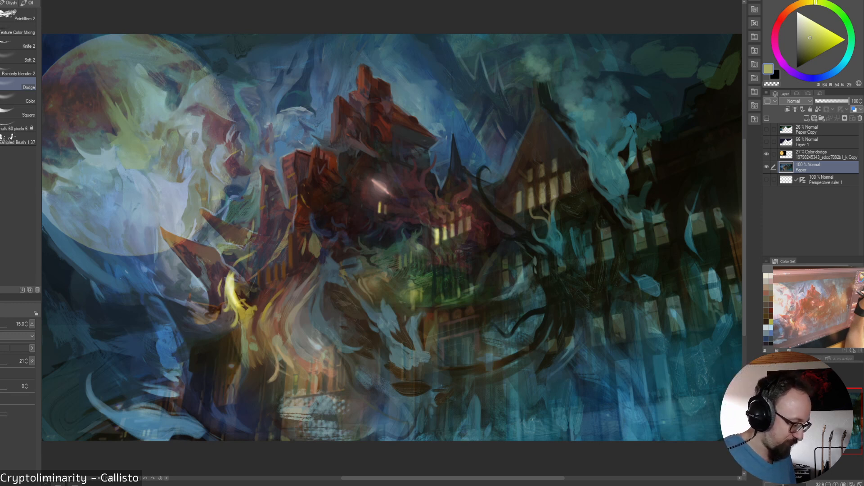
Compare the painting with the moon's Color dodge layer, the Paper layer and the Perspective ruler 1 layer shown and hidden
{"action": "left_click", "coordinate": [766, 155]}
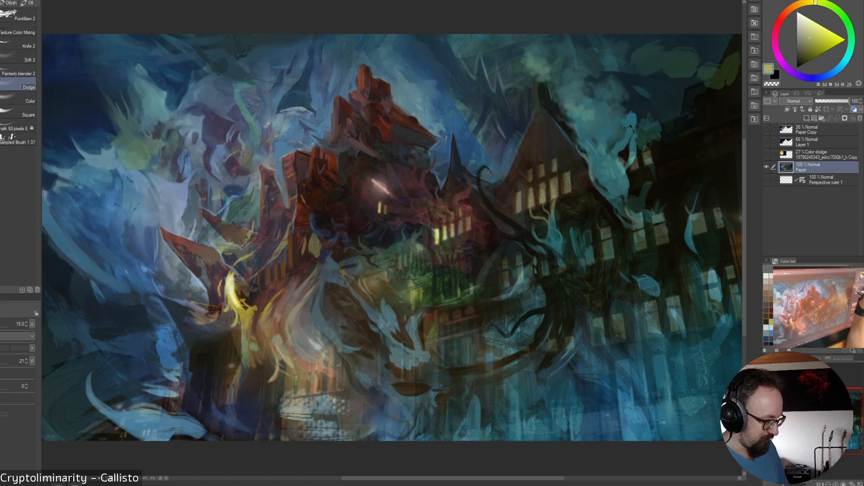
{"action": "left_click", "coordinate": [766, 154]}
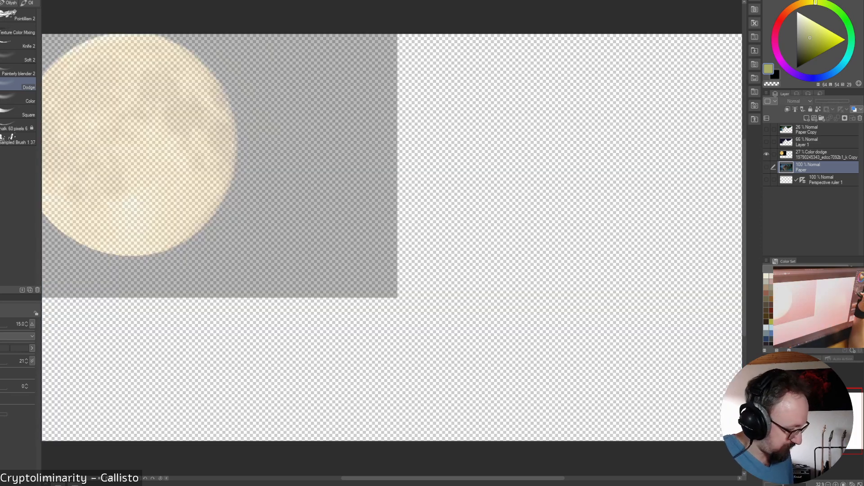
{"action": "left_click", "coordinate": [766, 167]}
{"action": "left_click", "coordinate": [766, 180]}
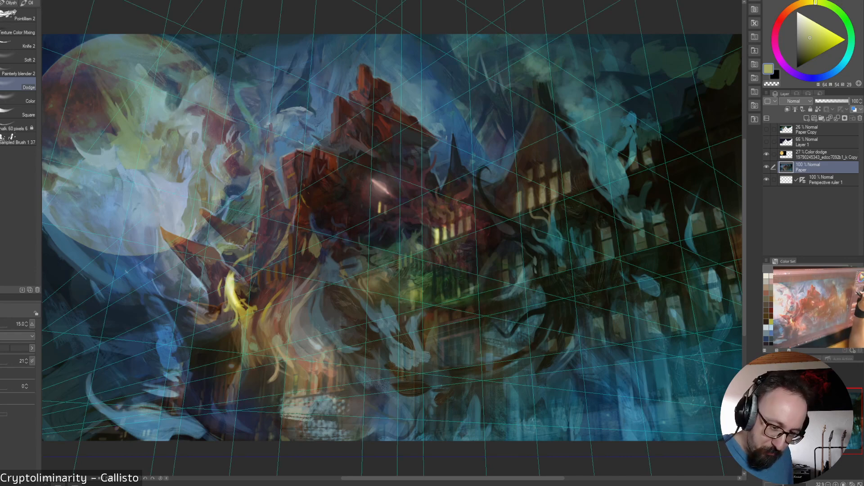
{"action": "left_click", "coordinate": [766, 154]}
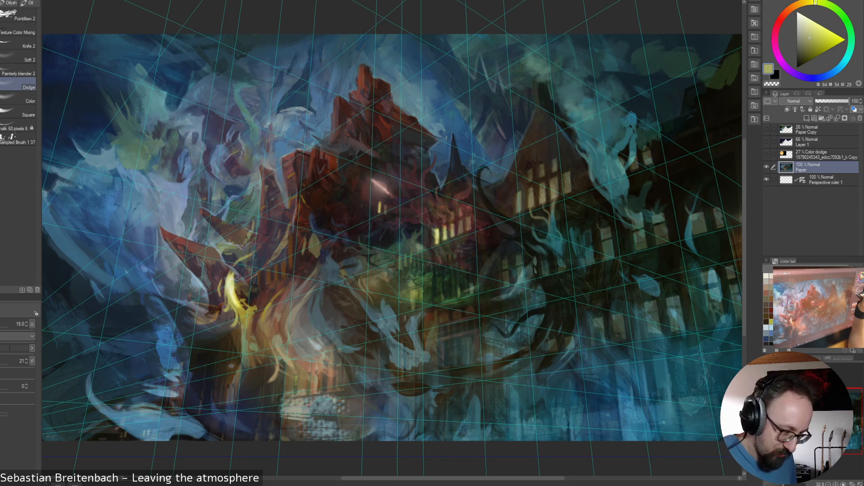
{"action": "left_click", "coordinate": [766, 179]}
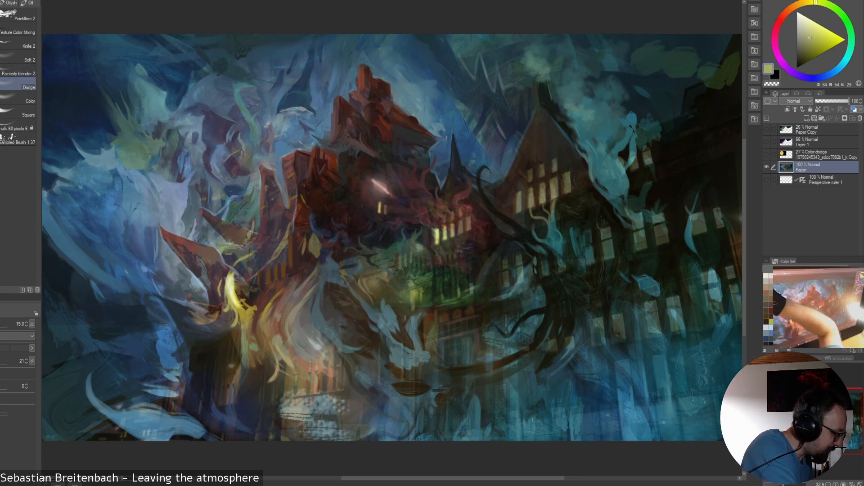
Show the perspective ruler and paint a straight dark green lower edge beneath the central building's lit windows with a size 25 brush
{"action": "left_click", "coordinate": [1, 85]}
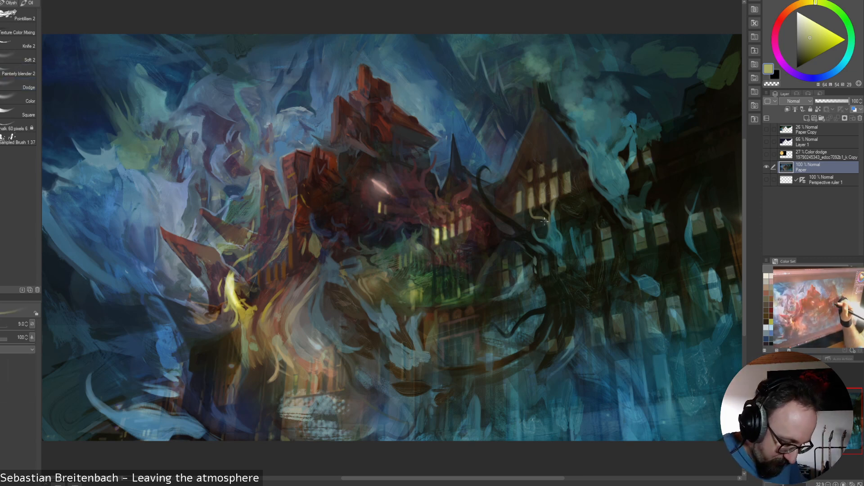
{"action": "key", "text": "bracketleft"}
{"action": "key", "text": "bracketleft"}
{"action": "key", "text": "bracketleft"}
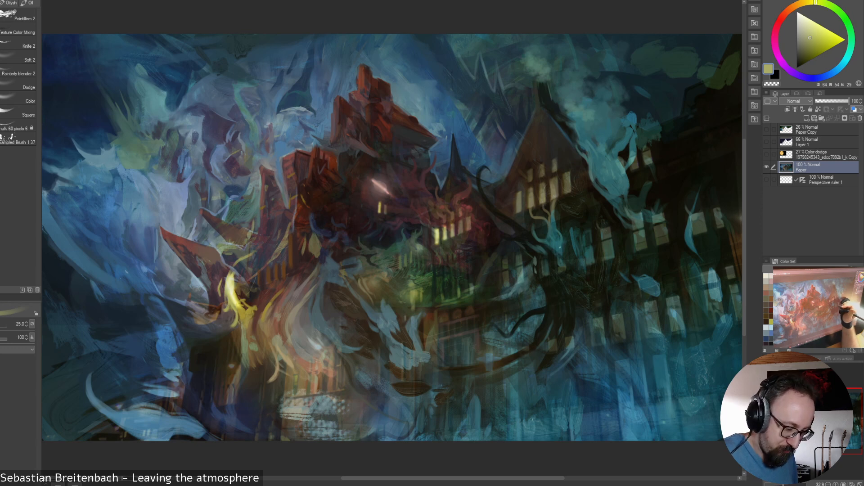
{"action": "left_click", "coordinate": [458, 236], "text": "alt"}
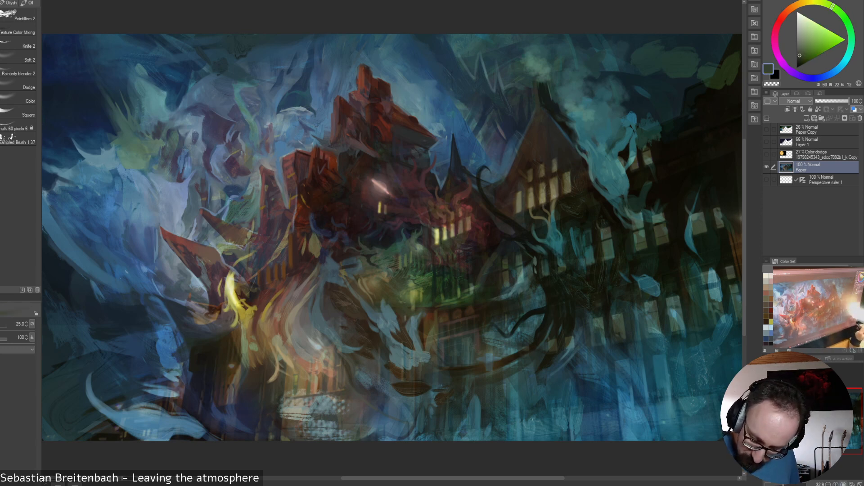
{"action": "key", "text": "ctrl+alt+0"}
{"action": "mouse_move", "coordinate": [553, 248]}
{"action": "left_mouse_down"}
{"action": "mouse_move", "coordinate": [479, 347]}
{"action": "mouse_move", "coordinate": [301, 397]}
{"action": "mouse_move", "coordinate": [342, 381]}
{"action": "left_mouse_up"}
{"action": "left_click", "coordinate": [342, 382], "text": "alt"}
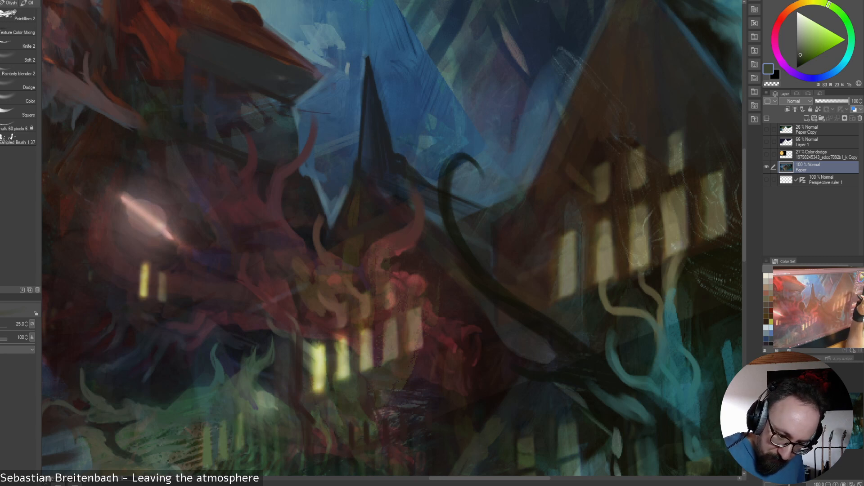
{"action": "left_click", "coordinate": [766, 179]}
{"action": "left_click_drag", "start_coordinate": [311, 393], "coordinate": [334, 383]}
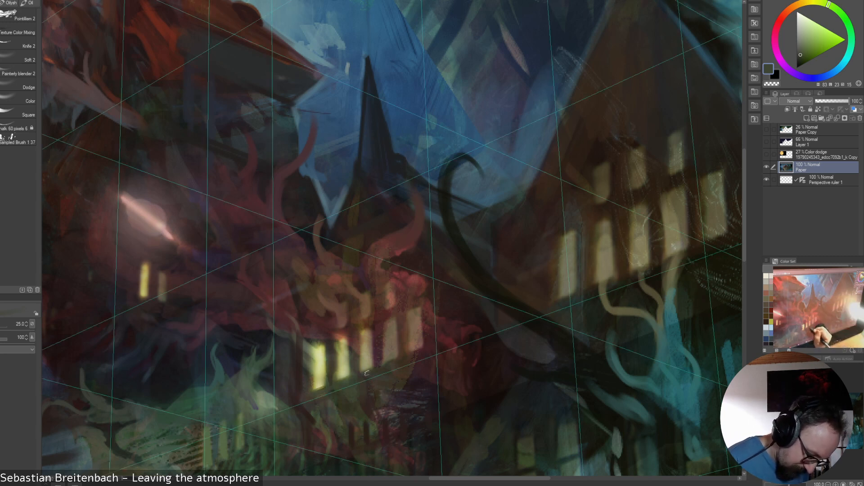
Clean up the rightmost lit window of the central row and its surrounding edges with sampled browns and dark reds, saving the file along the way
{"action": "left_click", "coordinate": [402, 357], "text": "alt"}
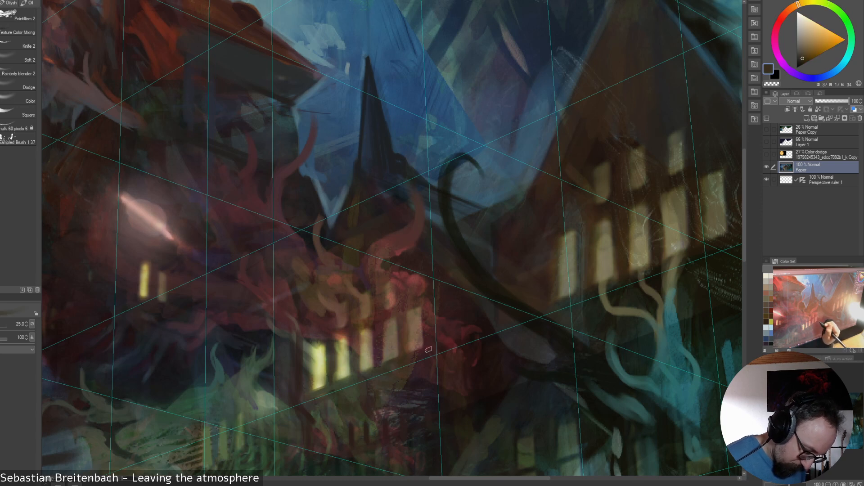
{"action": "left_click", "coordinate": [425, 351], "text": "alt"}
{"action": "left_click", "coordinate": [407, 322], "text": "alt"}
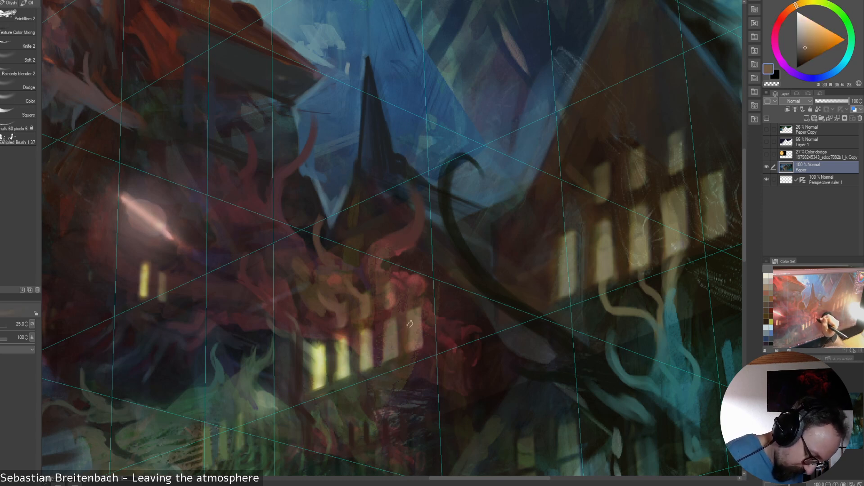
{"action": "left_click_drag", "start_coordinate": [409, 323], "coordinate": [407, 344]}
{"action": "key", "text": "["}
{"action": "left_click", "coordinate": [403, 345], "text": "alt"}
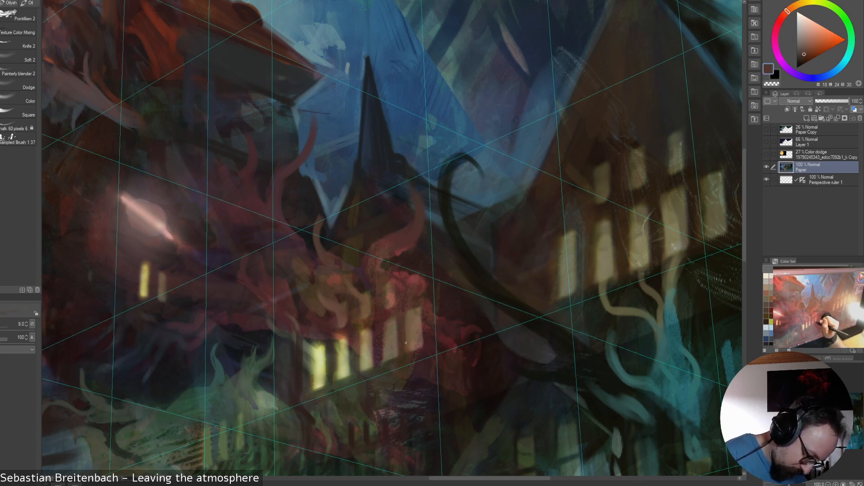
{"action": "key", "text": "ctrl+s"}
{"action": "left_click_drag", "start_coordinate": [422, 315], "coordinate": [425, 313]}
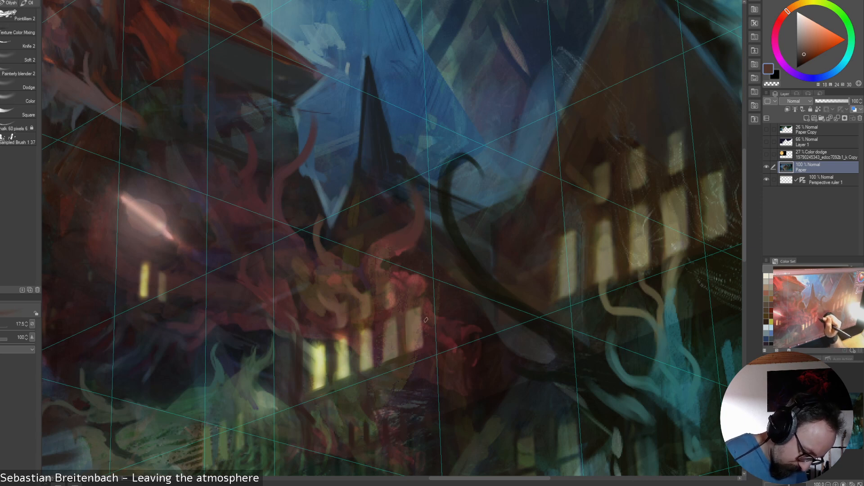
{"action": "left_click", "coordinate": [423, 306], "text": "alt"}
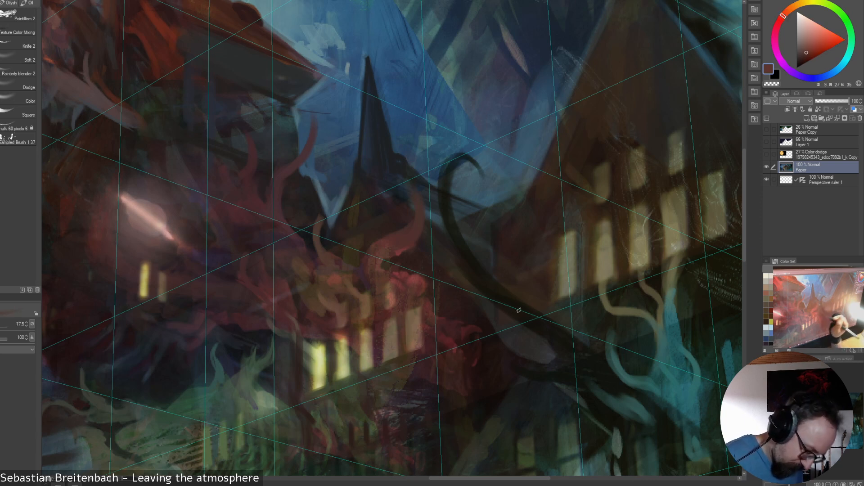
Repaint the second window from the right in the central row as a solid pane with sampled colours at brush size 17.5
{"action": "left_click", "coordinate": [391, 335], "text": "alt"}
{"action": "mouse_move", "coordinate": [383, 322]}
{"action": "left_mouse_down"}
{"action": "mouse_move", "coordinate": [381, 355]}
{"action": "mouse_move", "coordinate": [392, 353]}
{"action": "left_mouse_up"}
{"action": "left_click", "coordinate": [390, 334], "text": "alt"}
{"action": "left_click", "coordinate": [380, 322], "text": "alt"}
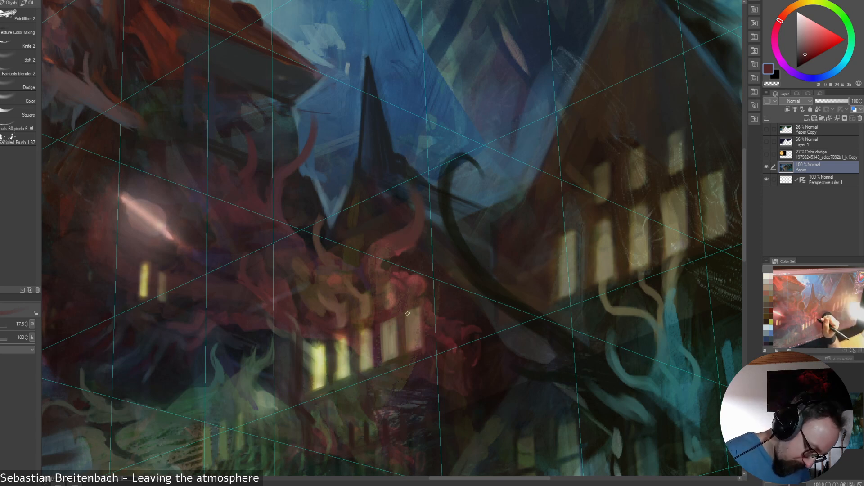
Set the brush size to 10 and refine the panes and frames of the two rightmost central windows with sampled browns
{"action": "key", "text": "bracketleft"}
{"action": "key", "text": "bracketleft"}
{"action": "key", "text": "bracketleft"}
{"action": "left_click", "coordinate": [410, 335], "text": "alt"}
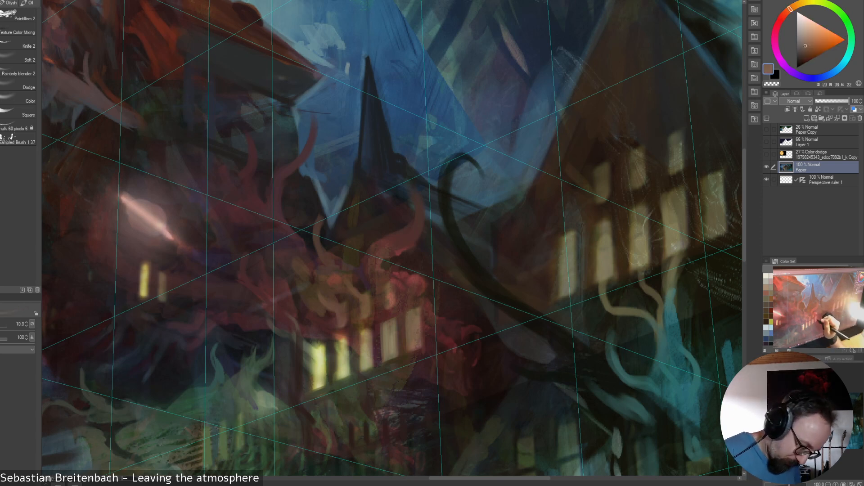
{"action": "left_click", "coordinate": [417, 325], "text": "alt"}
{"action": "left_click", "coordinate": [417, 323], "text": "alt"}
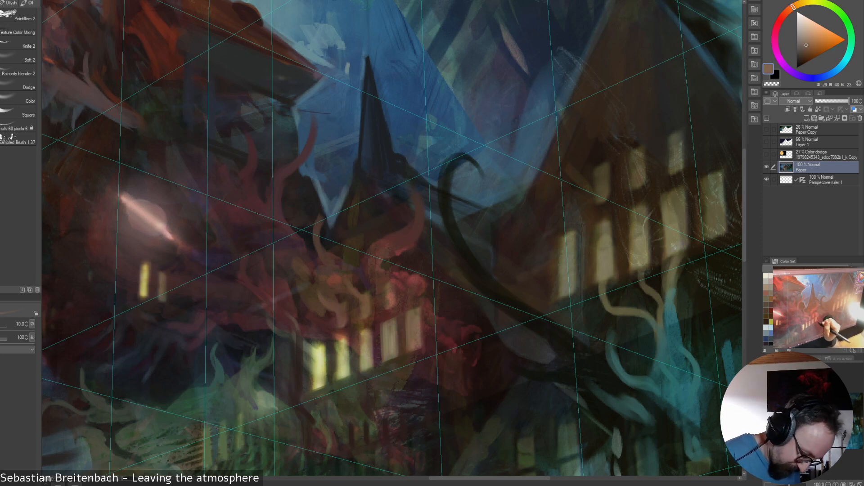
{"action": "left_click", "coordinate": [424, 327], "text": "alt"}
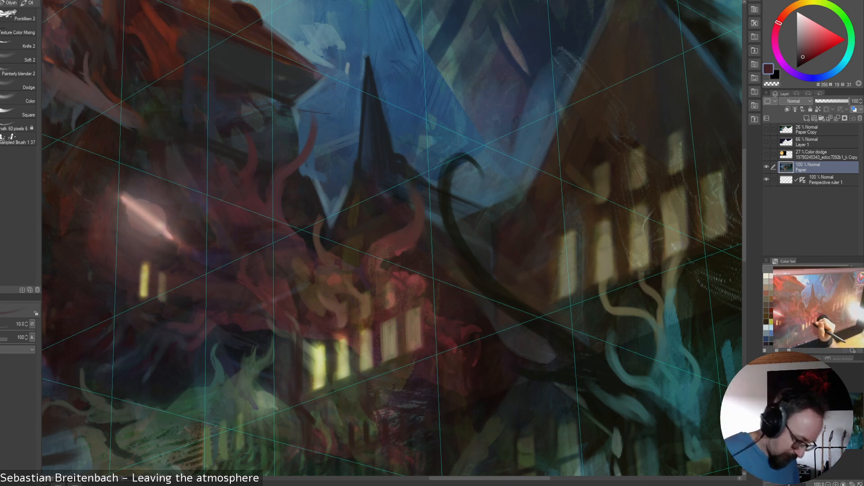
{"action": "left_click", "coordinate": [414, 332], "text": "alt"}
{"action": "left_click", "coordinate": [396, 338], "text": "alt"}
Sharpen the middle window of the central row, painting its pane and upper edge with sampled muted yellows and browns
{"action": "mouse_move", "coordinate": [369, 348]}
{"action": "left_mouse_down"}
{"action": "mouse_move", "coordinate": [369, 333]}
{"action": "mouse_move", "coordinate": [361, 336]}
{"action": "left_mouse_up"}
{"action": "left_click", "coordinate": [365, 334], "text": "alt"}
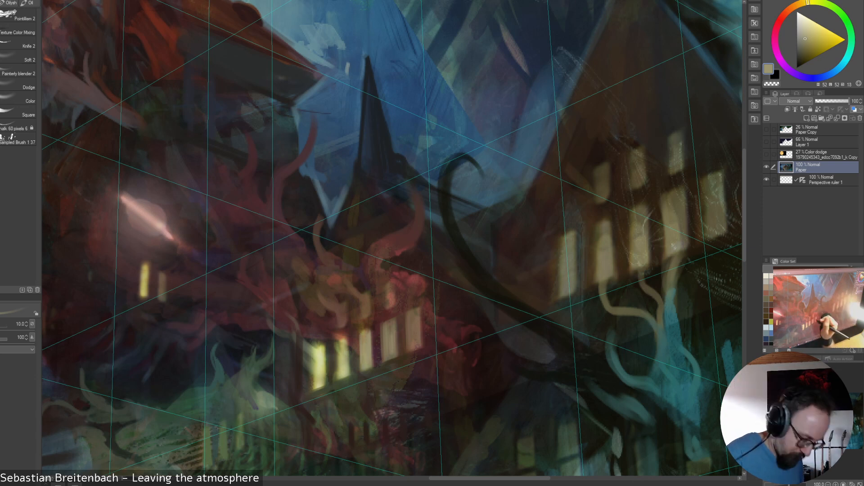
{"action": "left_click", "coordinate": [367, 313], "text": "alt"}
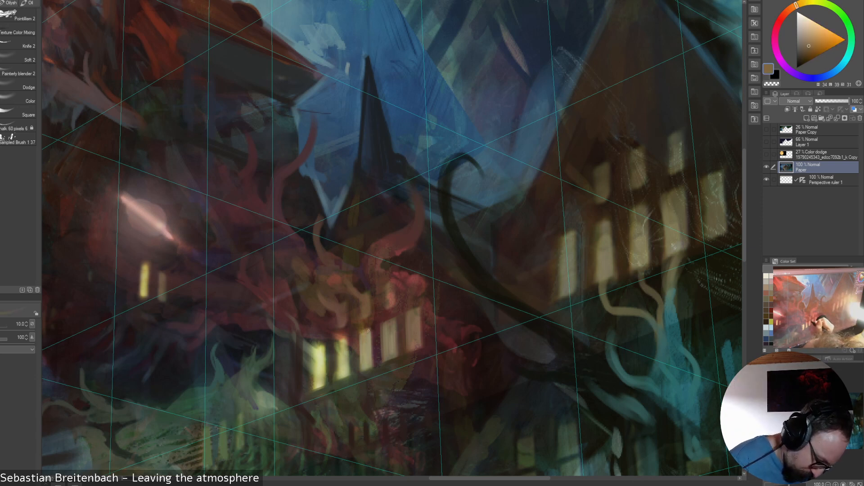
{"action": "left_click", "coordinate": [364, 332], "text": "alt"}
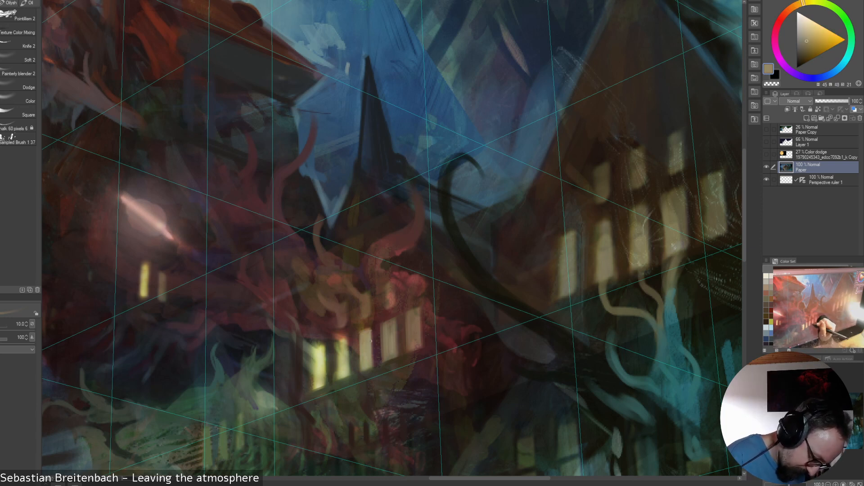
Define the second window from the left in the central row, cutting in its sides and top edge with sampled dark tones
{"action": "left_click", "coordinate": [360, 371], "text": "alt"}
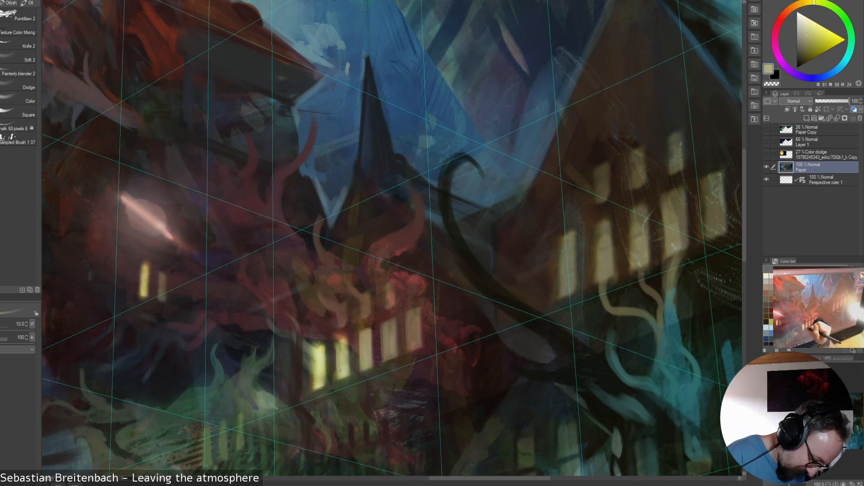
{"action": "left_click", "coordinate": [334, 356], "text": "alt"}
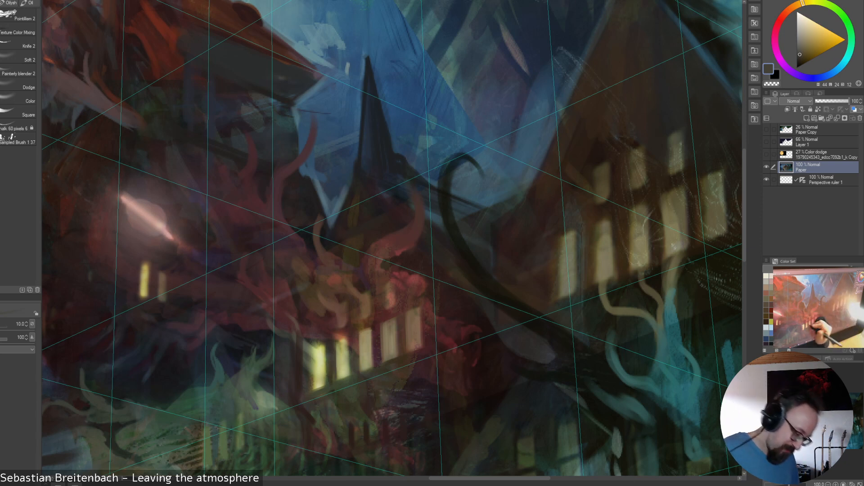
{"action": "left_click", "coordinate": [491, 245], "text": "alt"}
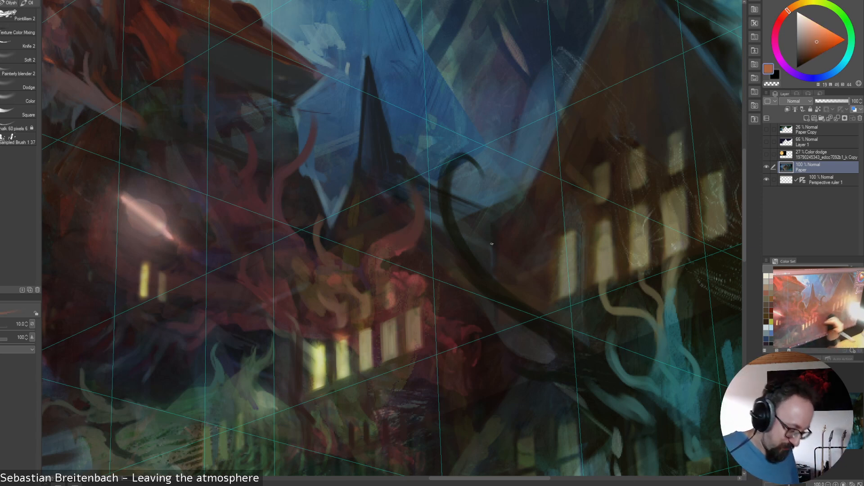
{"action": "left_click", "coordinate": [336, 339], "text": "alt"}
{"action": "left_click", "coordinate": [336, 338], "text": "alt"}
{"action": "left_click_drag", "start_coordinate": [348, 336], "coordinate": [334, 340]}
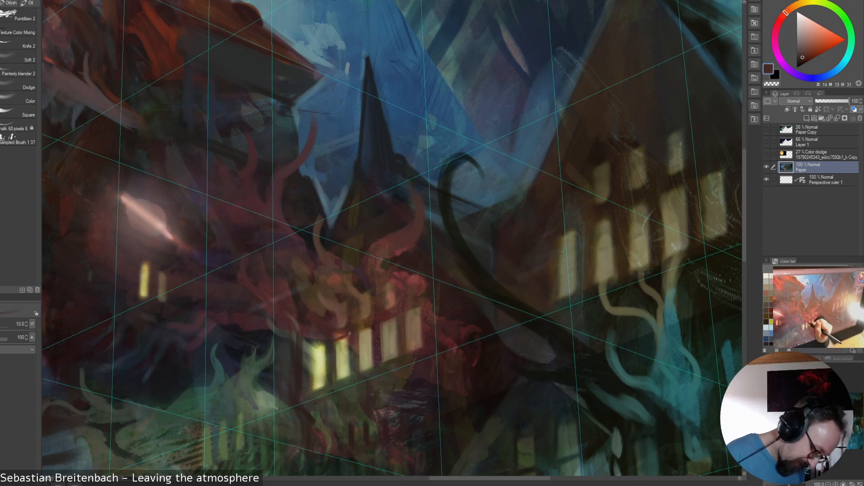
Brighten and sharpen the two leftmost central windows with sampled yellow tones, and fit the whole painting in view
{"action": "left_click", "coordinate": [345, 346], "text": "alt"}
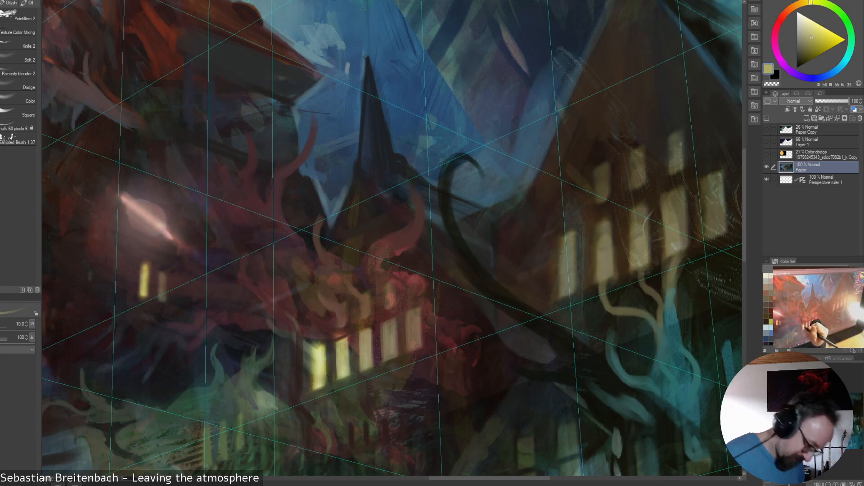
{"action": "left_click", "coordinate": [315, 360], "text": "alt"}
{"action": "left_click", "coordinate": [316, 380], "text": "alt"}
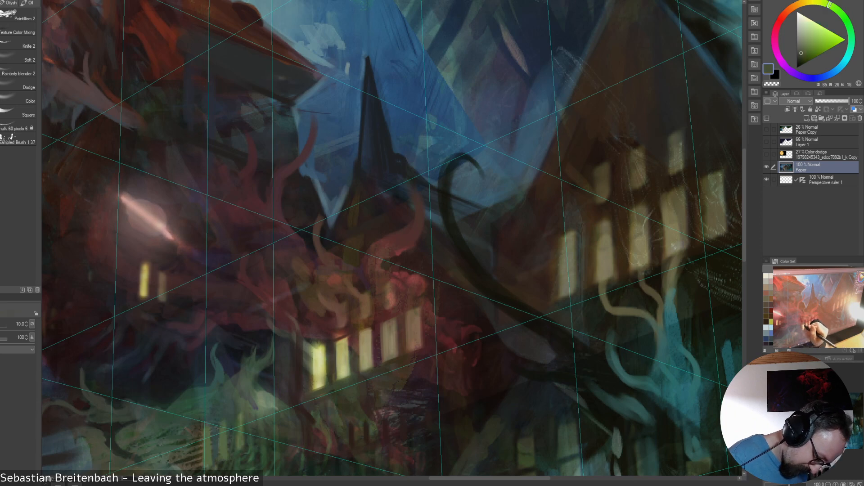
{"action": "key", "text": "ctrl+0"}
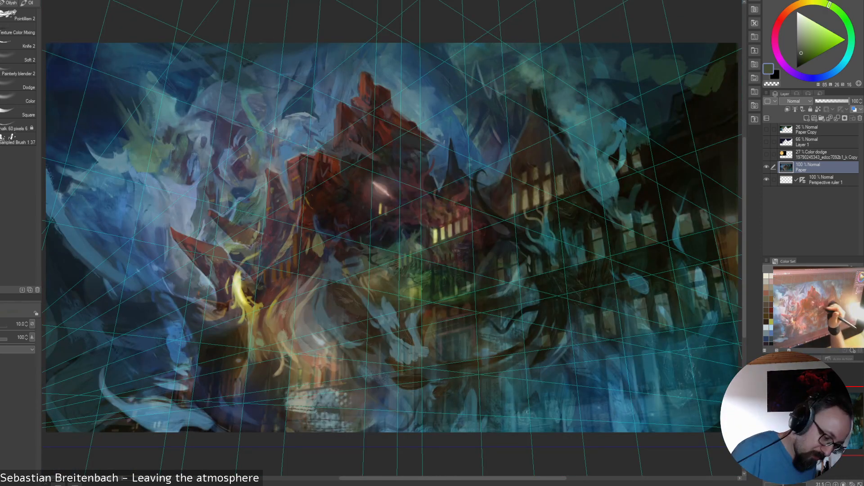
Set the brush size to 20 and refine the wall area above and beside the leftmost central window with a sampled dark reddish tone
{"action": "left_click", "coordinate": [423, 210], "text": "alt"}
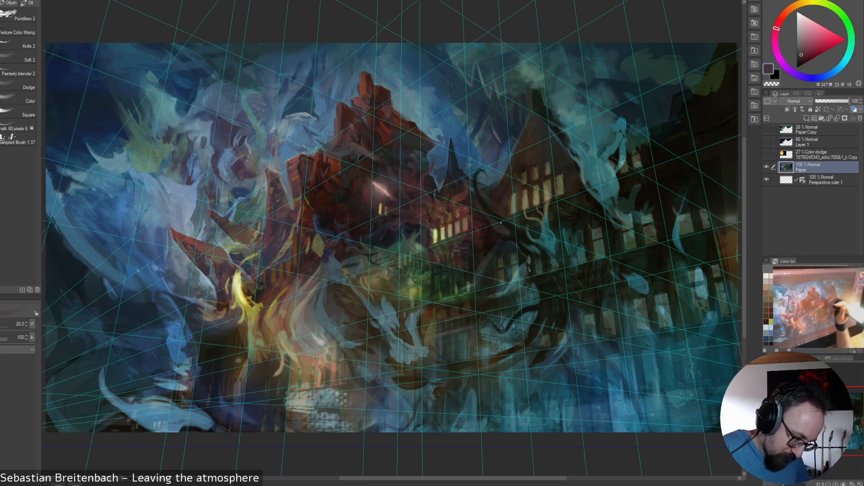
{"action": "key", "text": "bracketleft"}
{"action": "key", "text": "bracketright"}
{"action": "key", "text": "bracketright"}
{"action": "key", "text": "bracketright"}
{"action": "key", "text": "bracketright"}
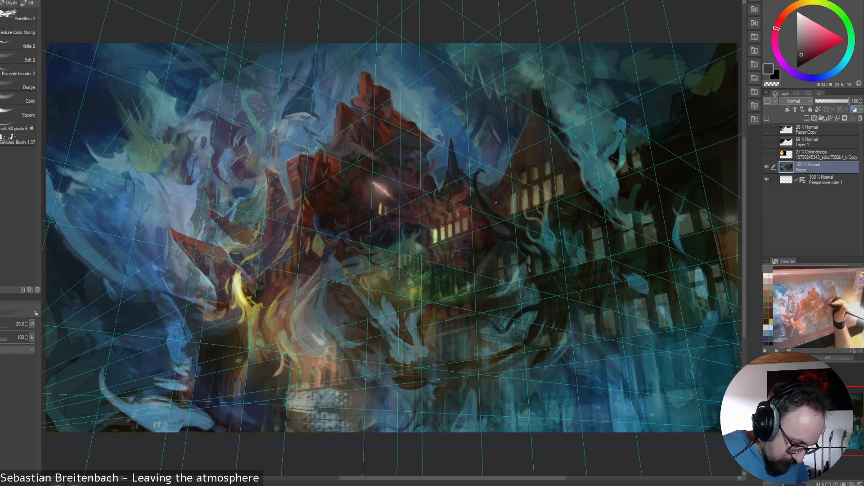
Sample the near-black brown beside the leftmost central window and adjust the brush size to 25 for darkening the surrounding wall
{"action": "left_click", "coordinate": [427, 230], "text": "alt"}
{"action": "key", "text": "bracketright"}
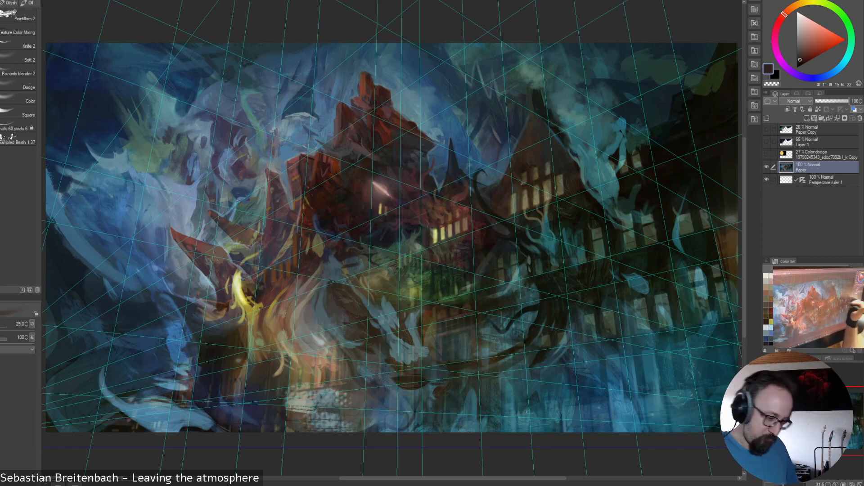
{"action": "key", "text": "bracketright"}
{"action": "key", "text": "bracketright"}
{"action": "key", "text": "bracketright"}
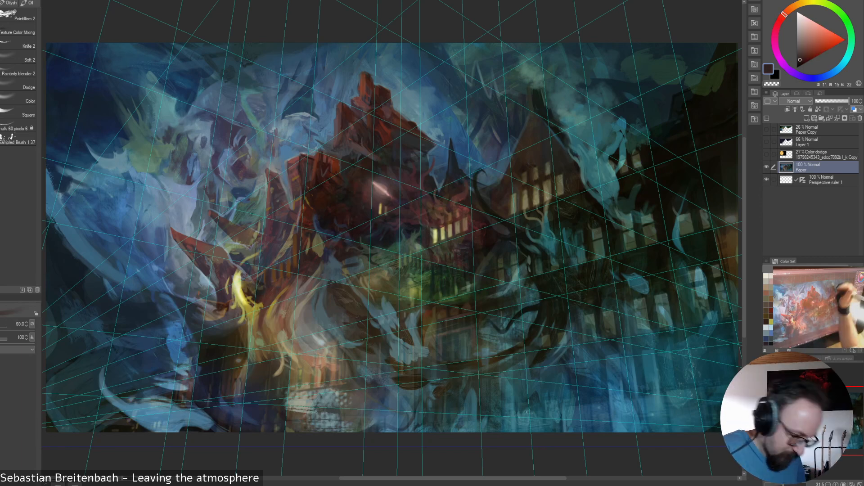
{"action": "key", "text": "bracketleft"}
{"action": "key", "text": "bracketleft"}
{"action": "key", "text": "bracketleft"}
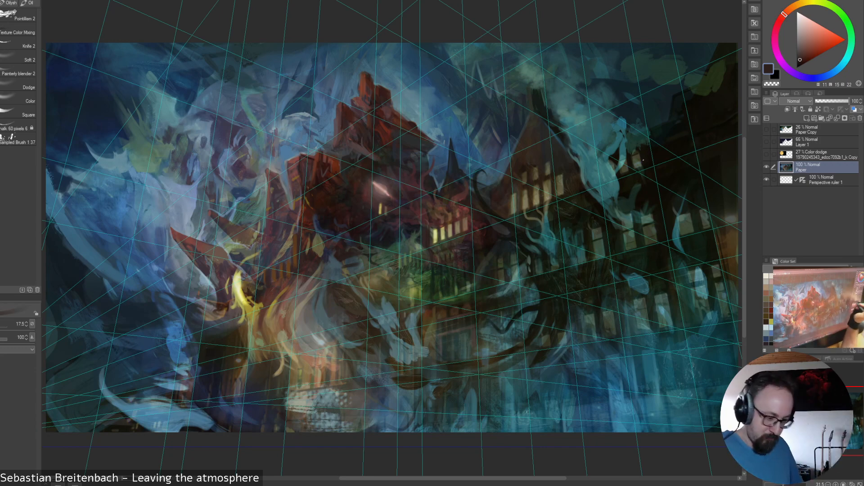
{"action": "key", "text": "bracketright"}
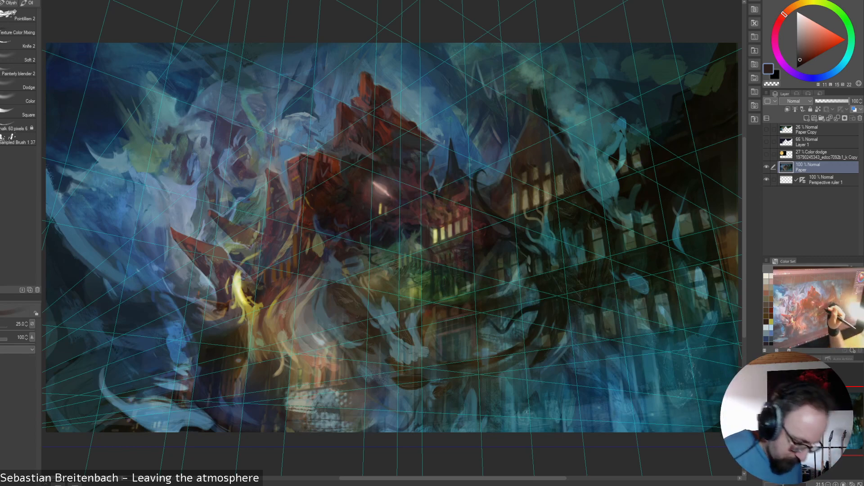
Refine the wall below the central windows and the roofline above them with sampled dark browns and muted reds
{"action": "left_click", "coordinate": [444, 270], "text": "alt"}
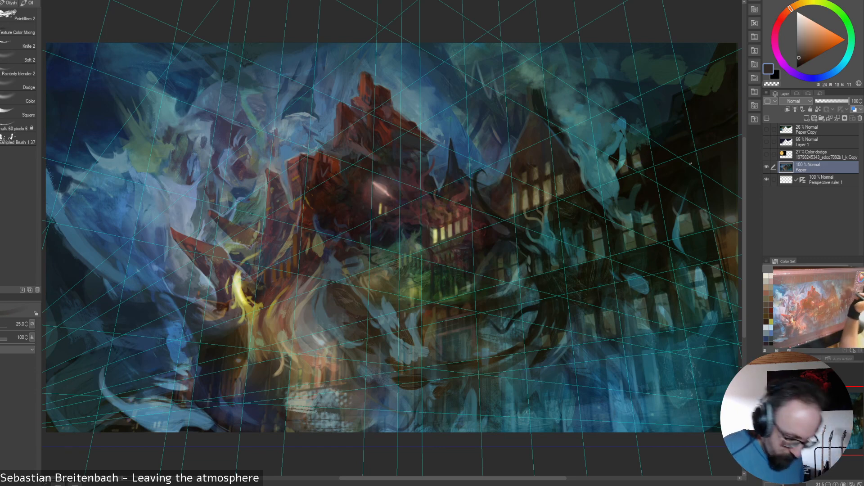
{"action": "left_click", "coordinate": [461, 211], "text": "alt"}
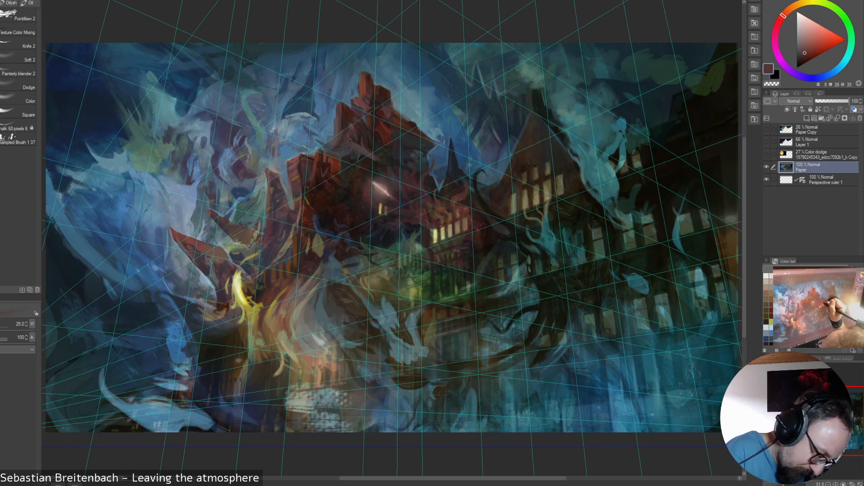
{"action": "left_click", "coordinate": [463, 210], "text": "alt"}
{"action": "left_click", "coordinate": [464, 209], "text": "alt"}
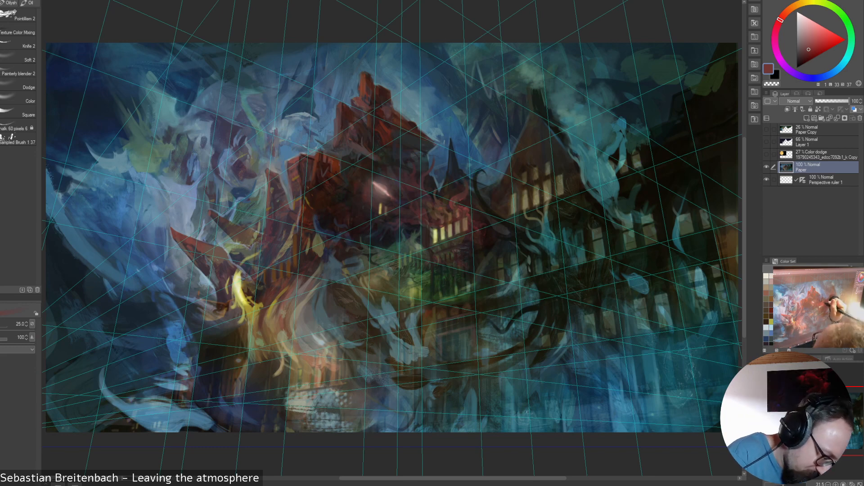
{"action": "left_click", "coordinate": [474, 193], "text": "alt"}
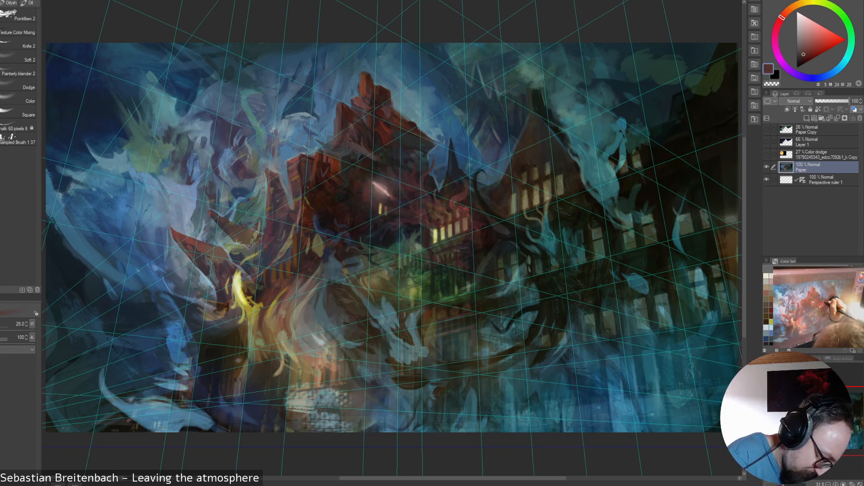
{"action": "left_click", "coordinate": [466, 195], "text": "alt"}
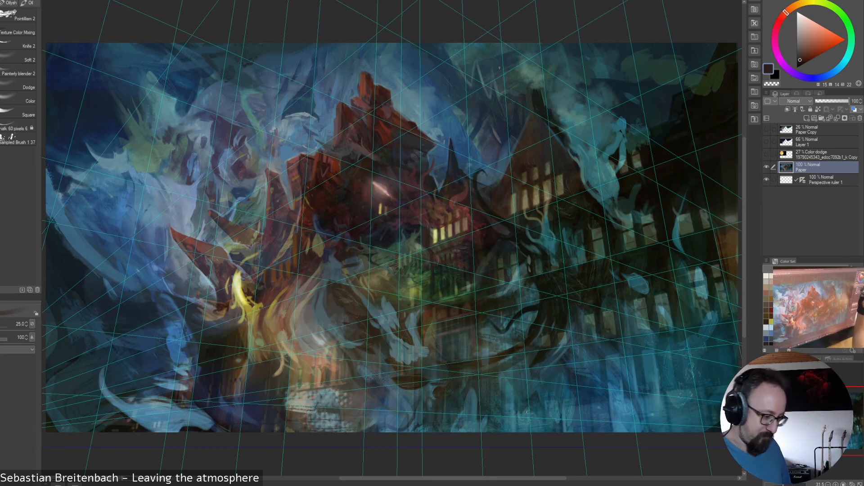
Rework the sky around the small dark spire above the central windows with sampled blues, finishing at brush size 25
{"action": "left_click", "coordinate": [436, 176], "text": "alt"}
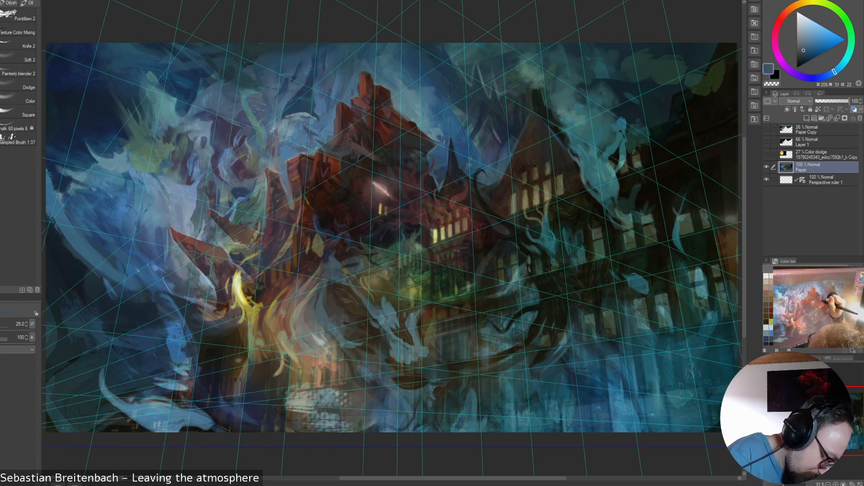
{"action": "left_click", "coordinate": [442, 179], "text": "alt"}
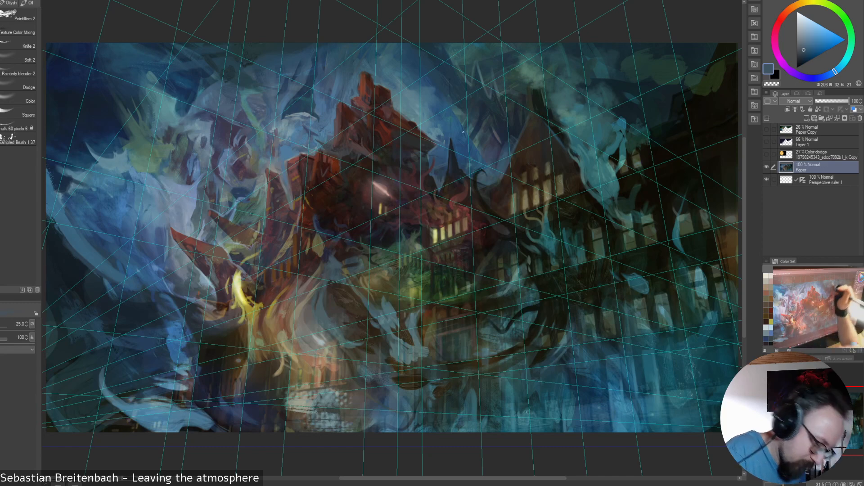
{"action": "key", "text": "bracketright"}
{"action": "key", "text": "bracketright"}
{"action": "key", "text": "bracketright"}
{"action": "key", "text": "bracketright"}
{"action": "key", "text": "bracketright"}
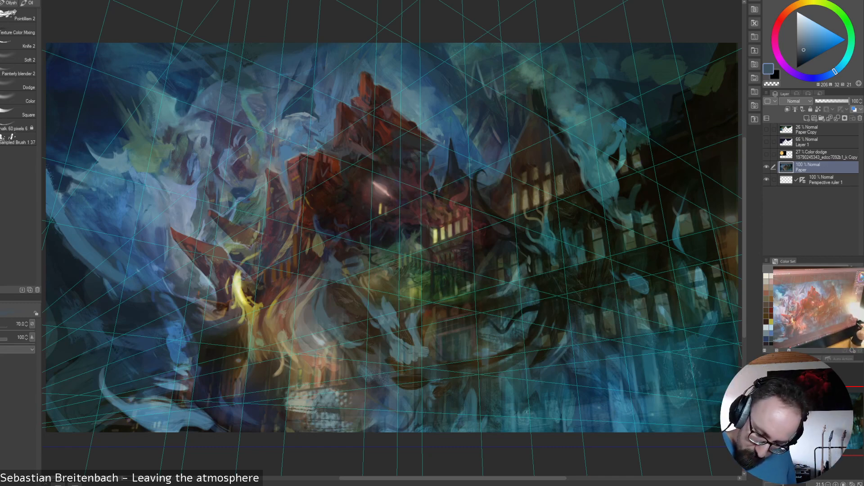
{"action": "key", "text": "bracketleft"}
{"action": "key", "text": "bracketleft"}
{"action": "key", "text": "bracketleft"}
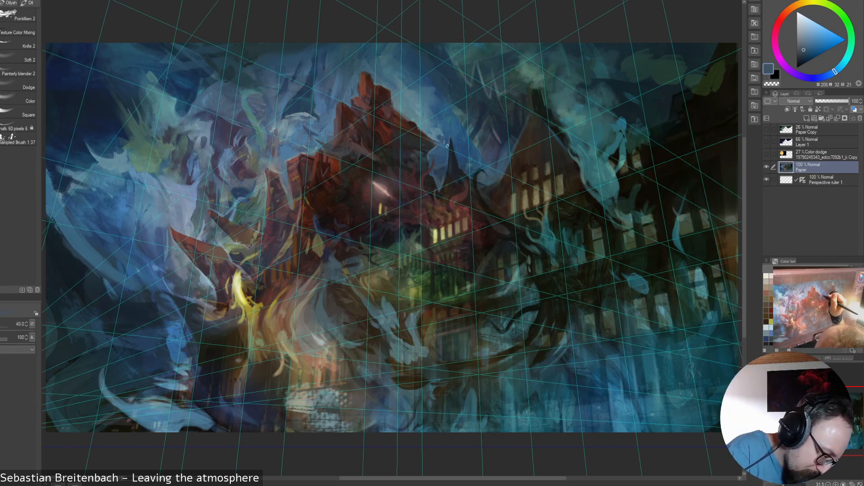
{"action": "key", "text": "bracketleft"}
{"action": "key", "text": "bracketleft"}
{"action": "left_click", "coordinate": [447, 153], "text": "alt"}
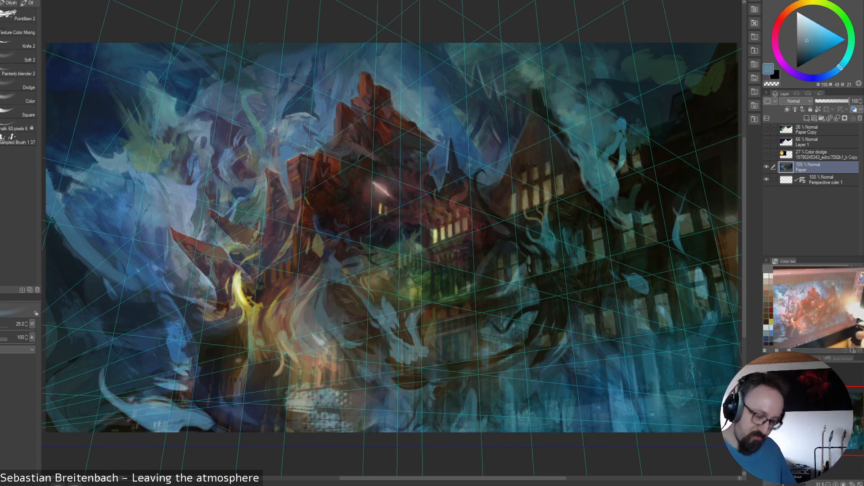
Cut in the small spire's left edge and the sky gap at its base with sampled light and dark blues
{"action": "key", "text": "ctrl+plus"}
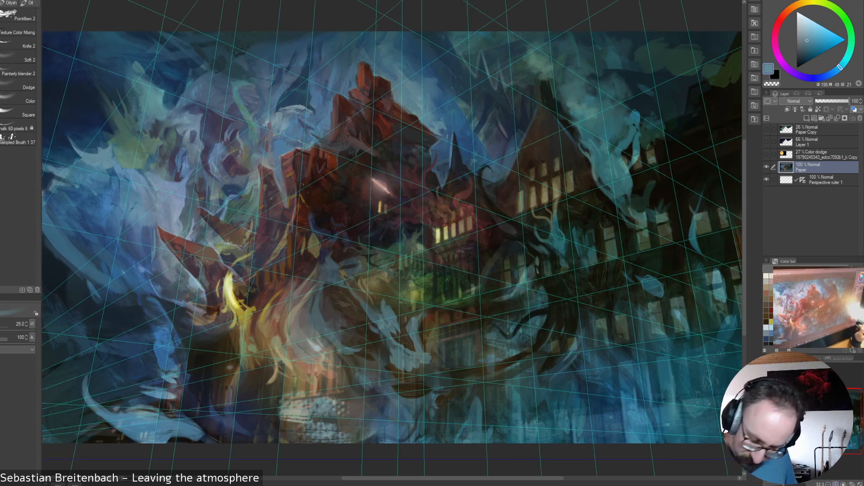
{"action": "key", "text": "ctrl+plus"}
{"action": "left_click_drag", "start_coordinate": [540, 202], "coordinate": [511, 303]}
{"action": "left_click", "coordinate": [450, 221], "text": "alt"}
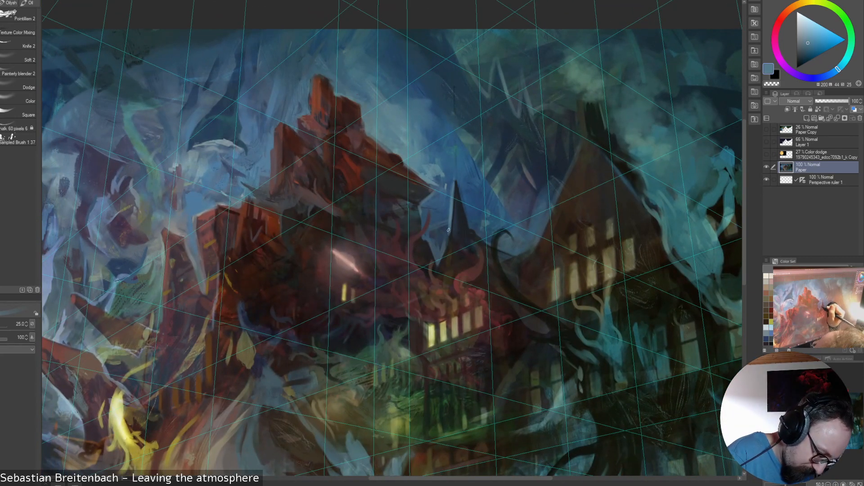
{"action": "left_click_drag", "start_coordinate": [450, 228], "coordinate": [441, 255]}
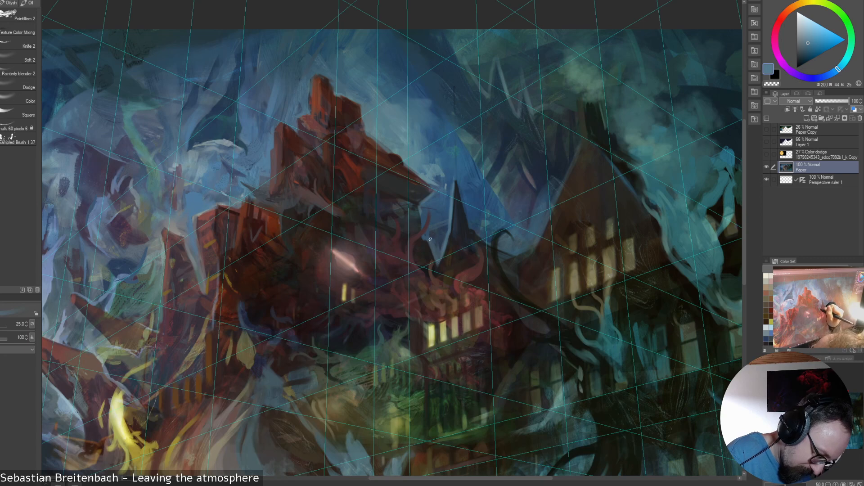
{"action": "left_click", "coordinate": [443, 236], "text": "alt"}
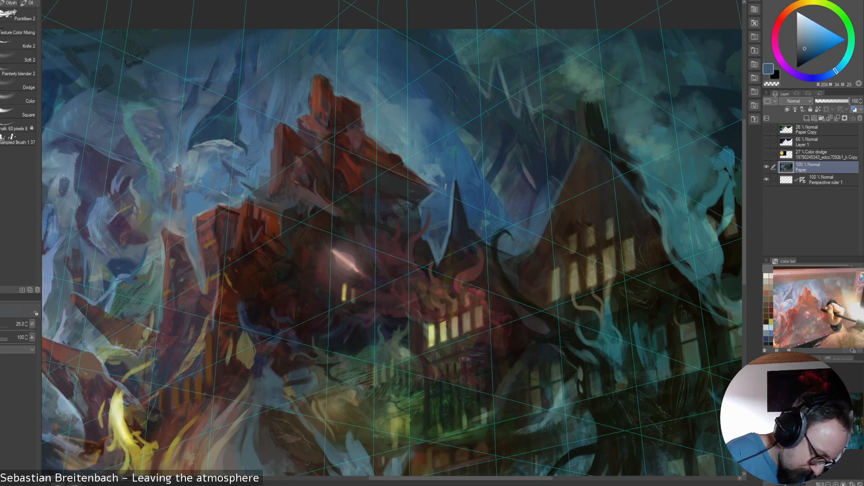
{"action": "left_click_drag", "start_coordinate": [443, 236], "coordinate": [441, 247]}
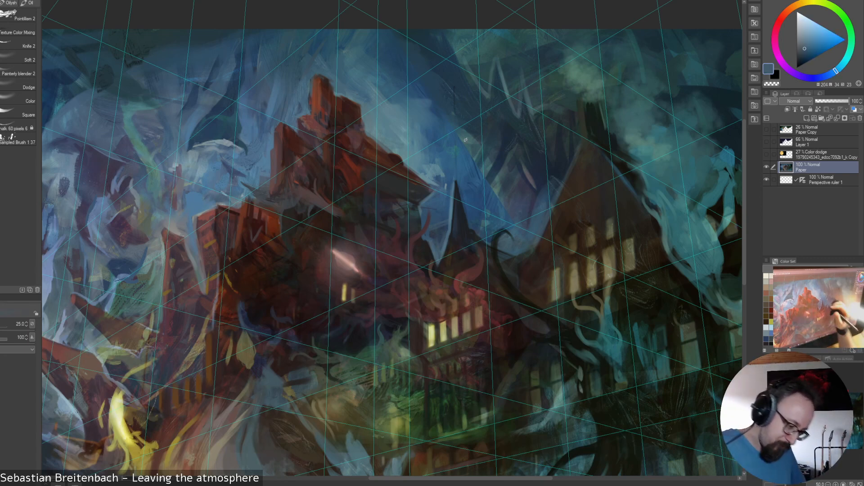
Sharpen the spire's tip and right edge with sampled blues, reduce the brush size to 15, and define the dark curled tentacle beside it
{"action": "left_click", "coordinate": [451, 198], "text": "alt"}
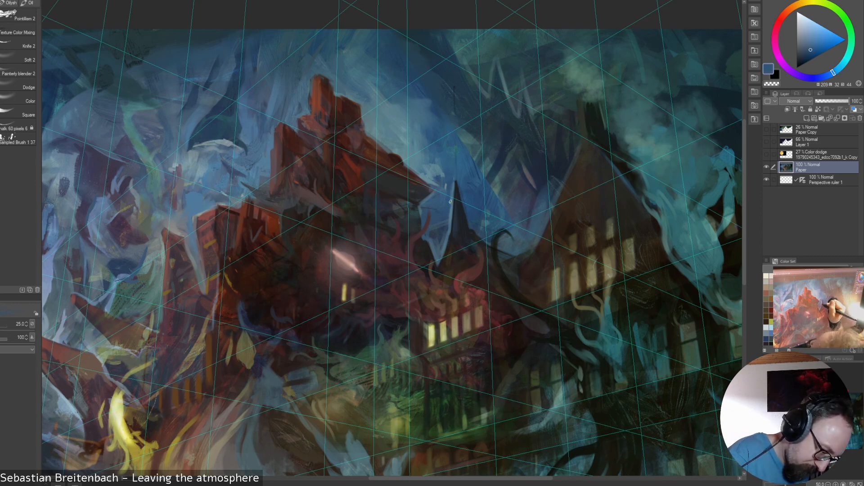
{"action": "left_click_drag", "start_coordinate": [451, 195], "coordinate": [470, 230]}
{"action": "left_click", "coordinate": [448, 198], "text": "alt"}
{"action": "key", "text": "bracketleft"}
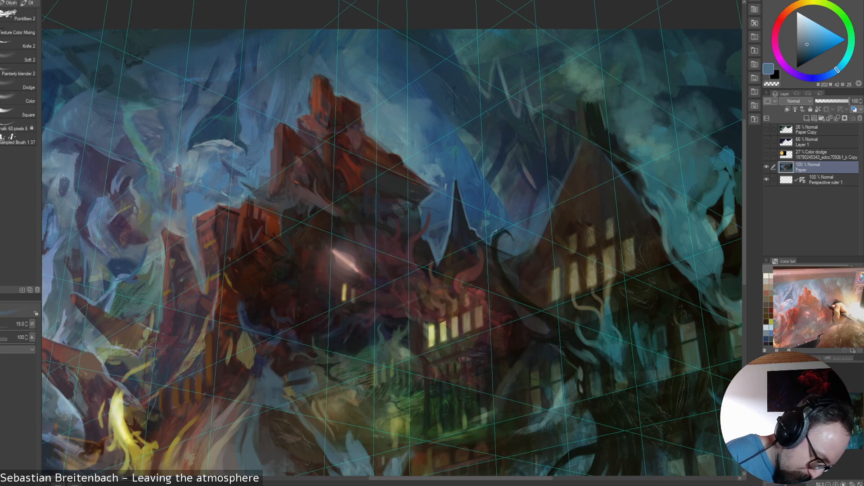
{"action": "left_click", "coordinate": [495, 243], "text": "alt"}
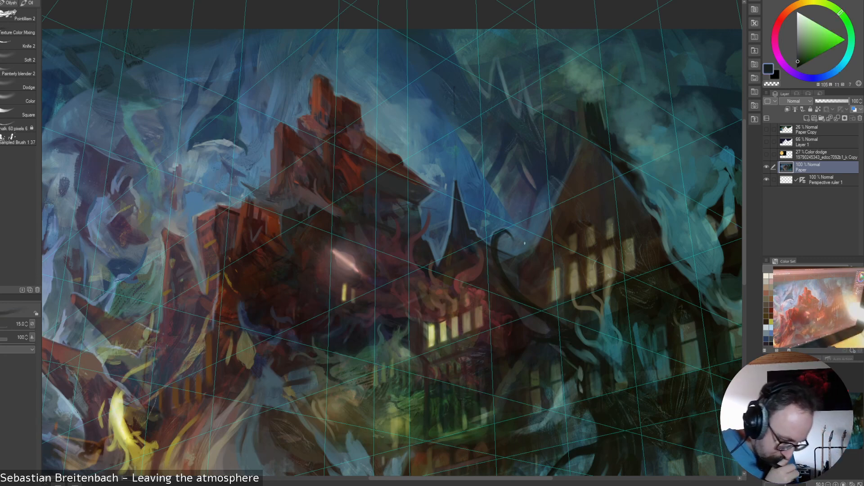
Refine the red tentacle and ledge above the central windows with sampled dark and red tones plus a brighter orange-red
{"action": "left_click", "coordinate": [468, 283], "text": "alt"}
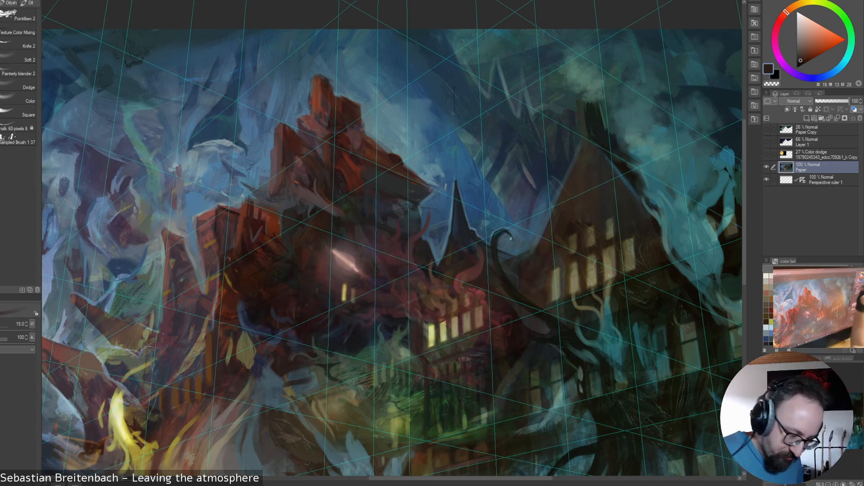
{"action": "left_click", "coordinate": [467, 300], "text": "alt"}
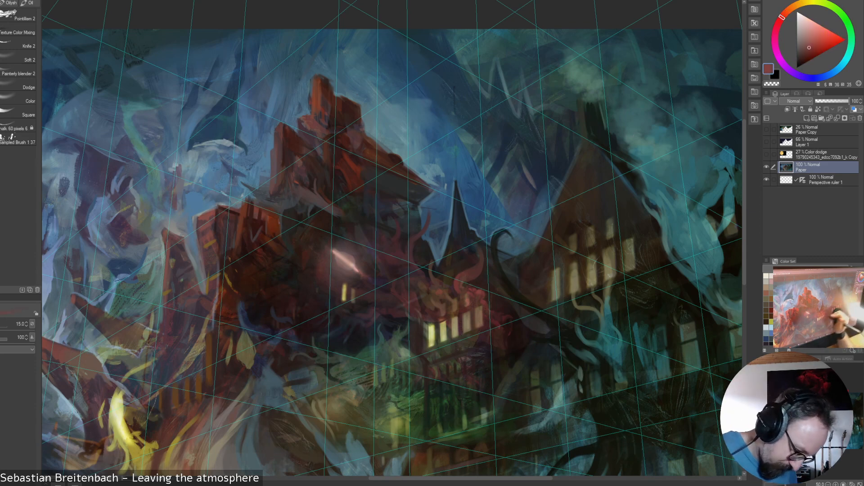
{"action": "left_click", "coordinate": [466, 294], "text": "alt"}
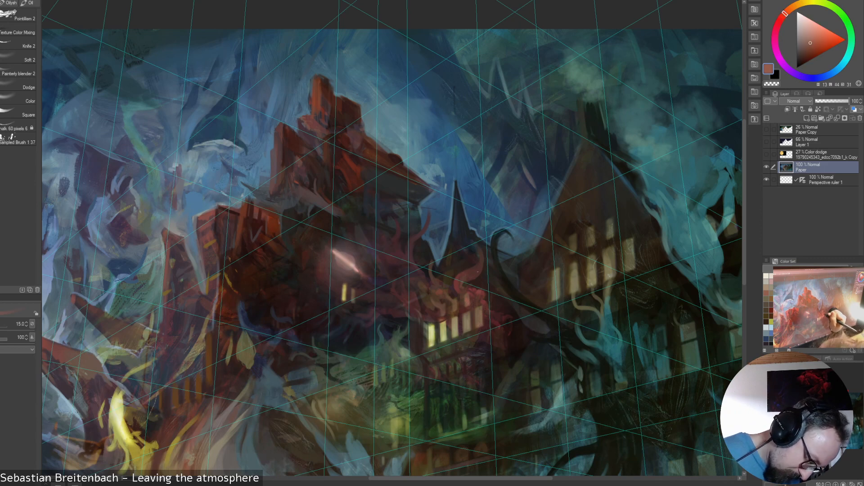
{"action": "left_click", "coordinate": [814, 36]}
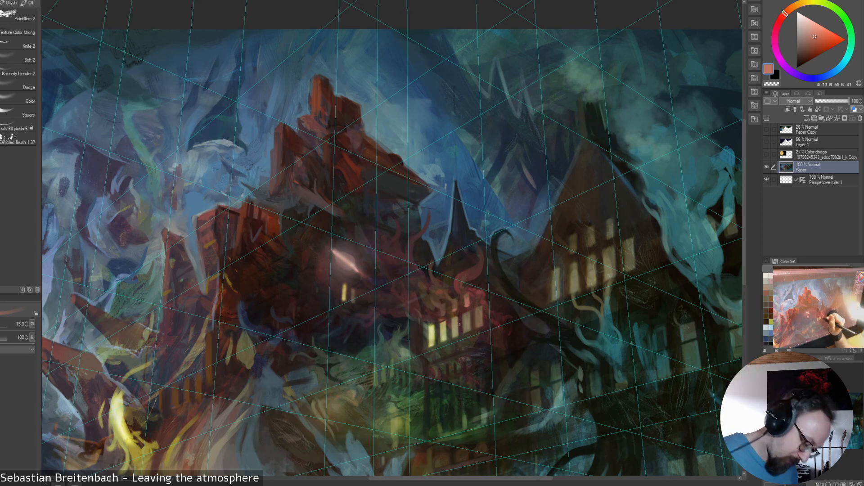
Brighten the second central window's pane with sampled pale yellow and redefine the dark frame beside it
{"action": "left_click", "coordinate": [454, 306], "text": "alt"}
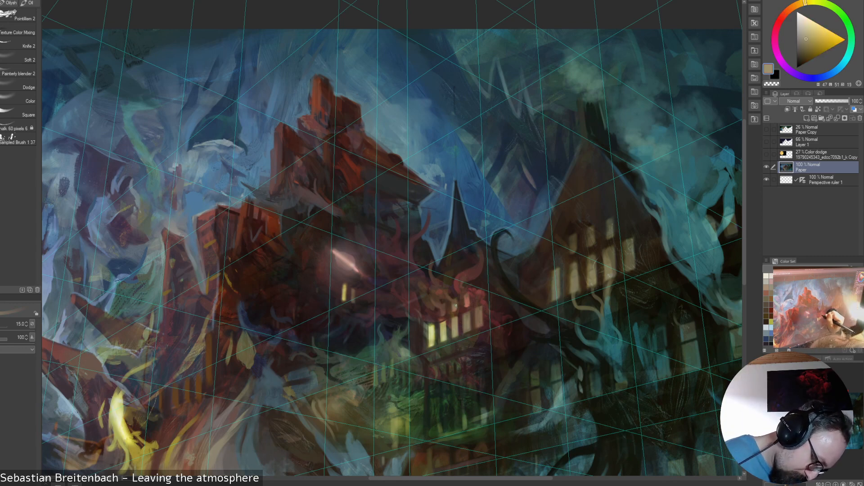
{"action": "left_click", "coordinate": [443, 330], "text": "alt"}
{"action": "left_click_drag", "start_coordinate": [443, 310], "coordinate": [442, 317]}
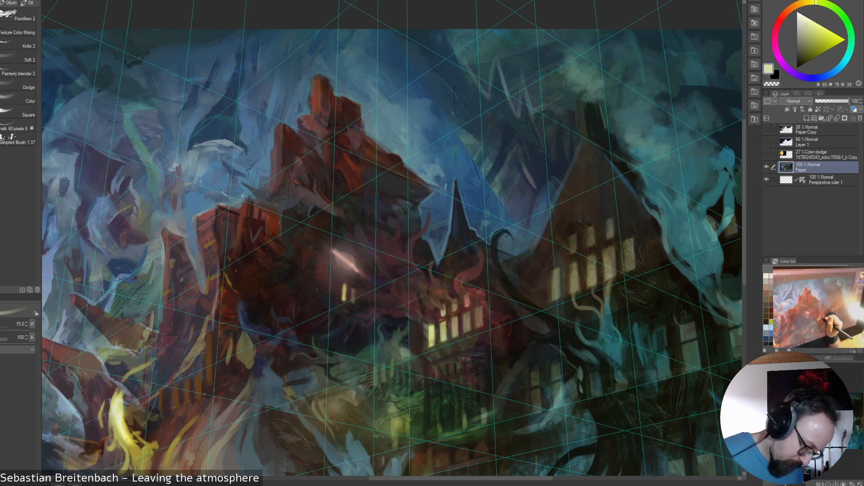
{"action": "left_click", "coordinate": [449, 315], "text": "alt"}
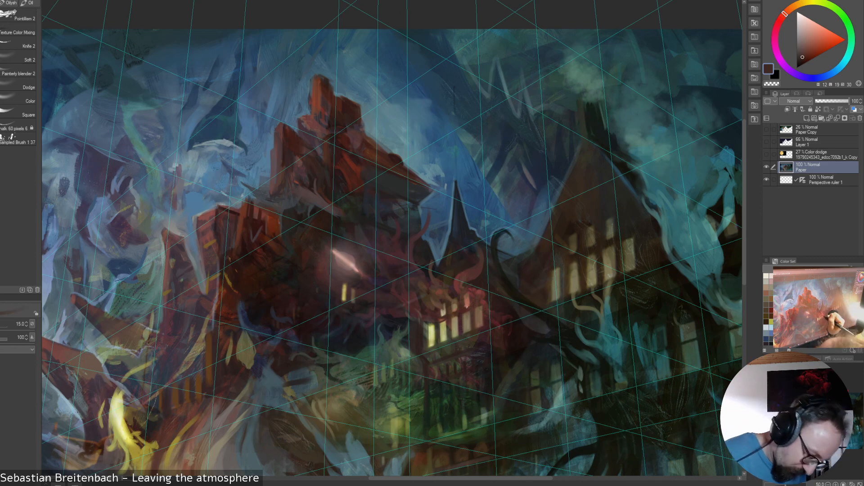
Touch up the trim above the rightmost central windows with sampled browns and muted reds
{"action": "left_click", "coordinate": [476, 294], "text": "alt"}
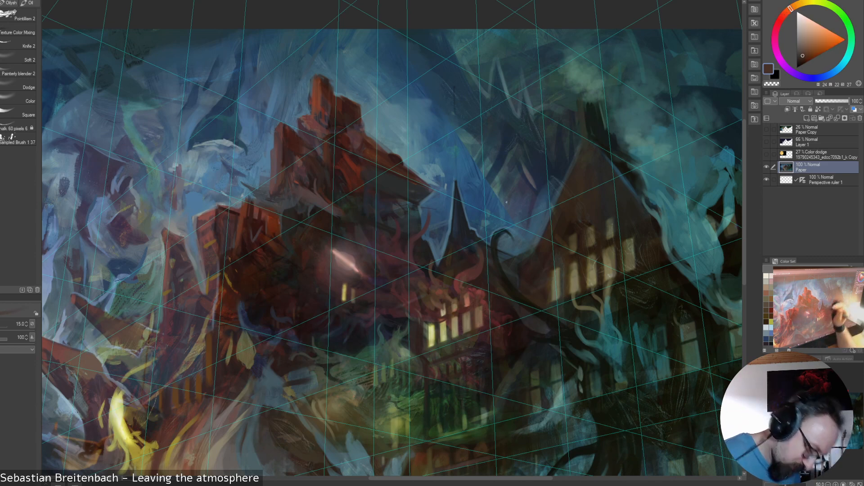
{"action": "left_click", "coordinate": [465, 296], "text": "alt"}
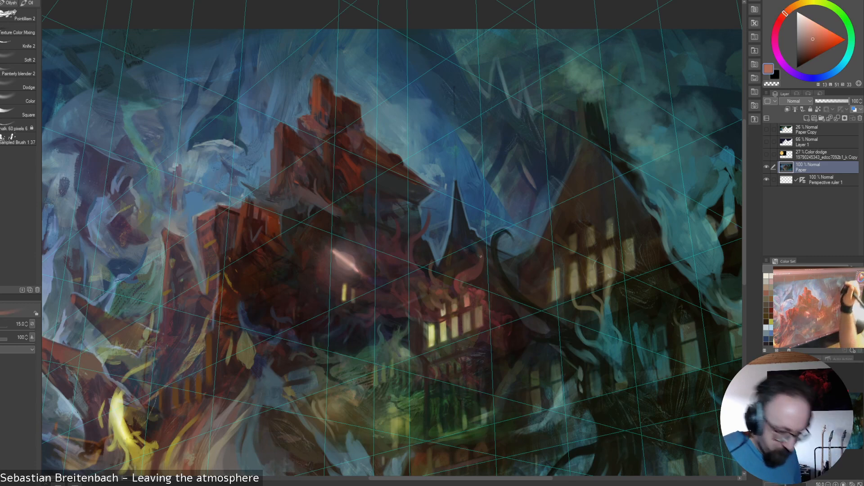
{"action": "left_click", "coordinate": [463, 293], "text": "alt"}
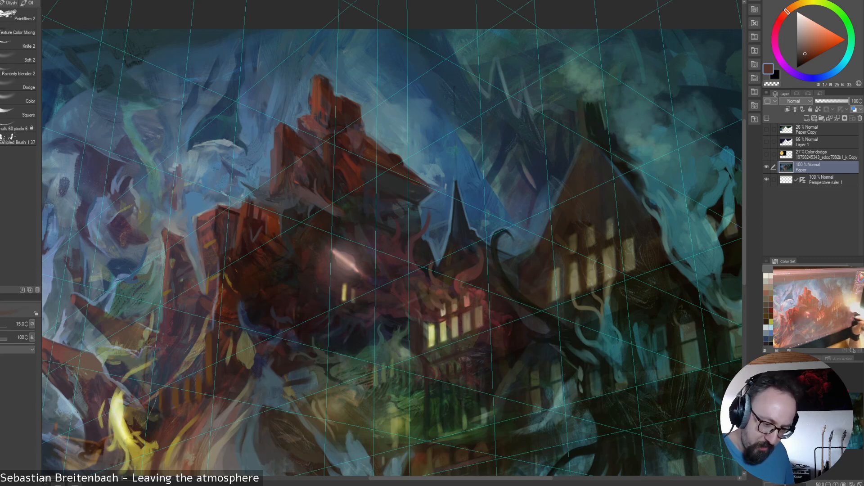
{"action": "left_click_drag", "start_coordinate": [461, 478], "coordinate": [494, 478]}
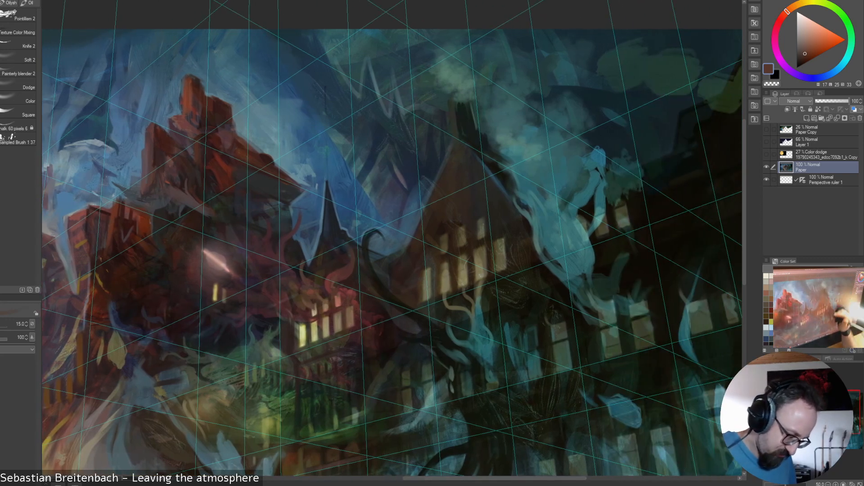
Refine the base of the red tentacle above the central windows with sampled dark browns and muted reds
{"action": "left_click_drag", "start_coordinate": [494, 478], "coordinate": [460, 478]}
{"action": "left_click", "coordinate": [466, 282], "text": "alt"}
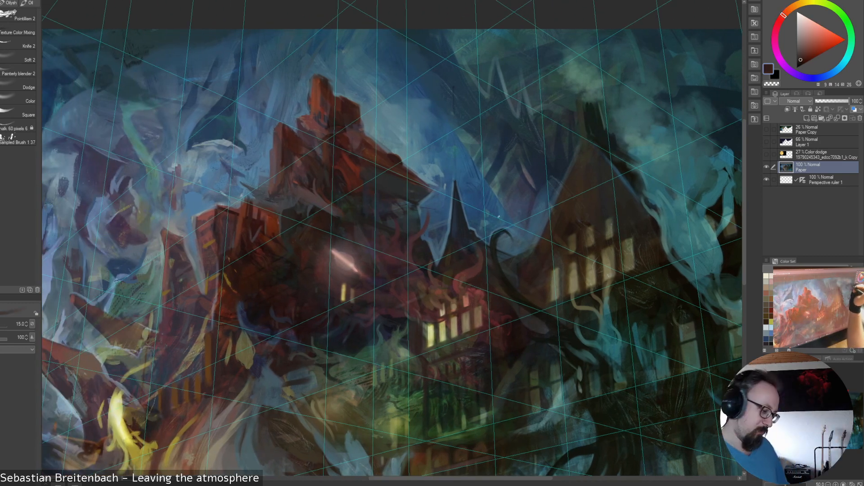
{"action": "left_click", "coordinate": [470, 271], "text": "alt"}
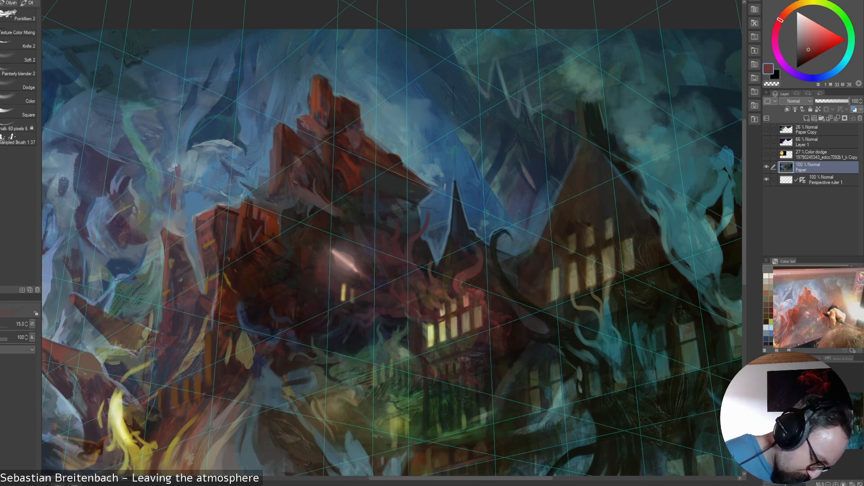
{"action": "left_click", "coordinate": [466, 272], "text": "alt"}
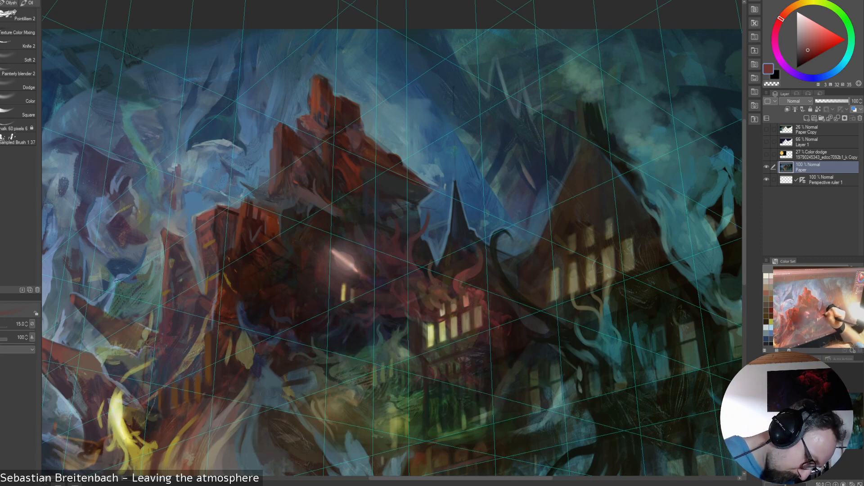
{"action": "left_click", "coordinate": [460, 268], "text": "alt"}
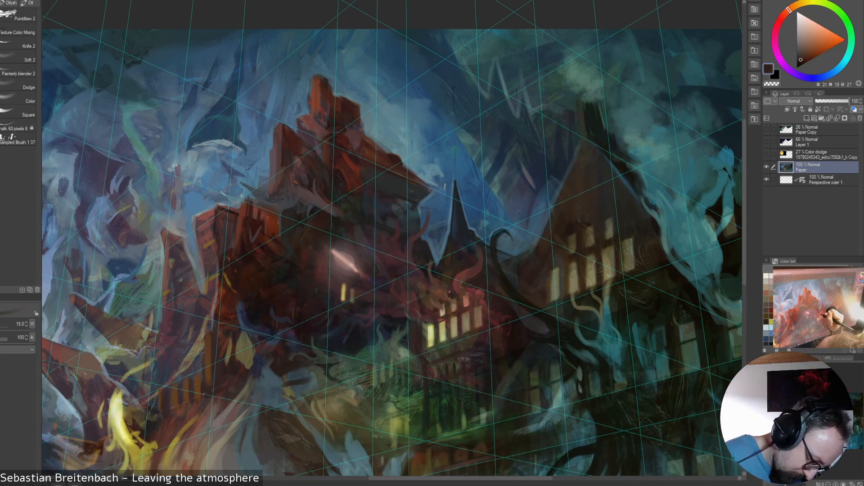
{"action": "left_click", "coordinate": [453, 284], "text": "alt"}
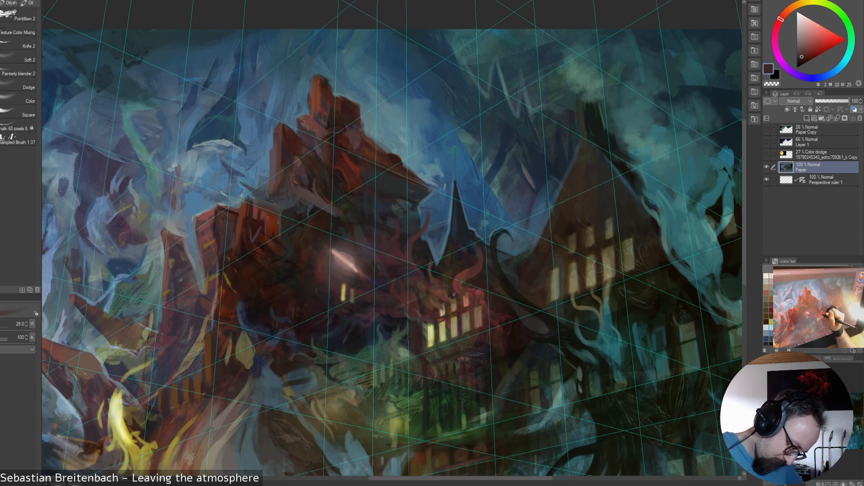
Rework the dark shapes beside the spire's base and the wall below with sampled dark and brown tones at brush sizes 35 and 20
{"action": "key", "text": "bracketright"}
{"action": "key", "text": "bracketright"}
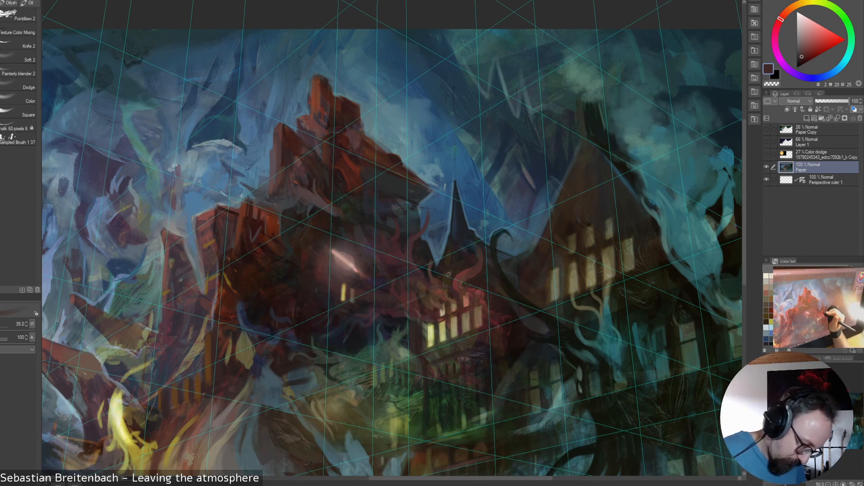
{"action": "left_click", "coordinate": [423, 259], "text": "alt"}
{"action": "left_click_drag", "start_coordinate": [423, 225], "coordinate": [432, 258]}
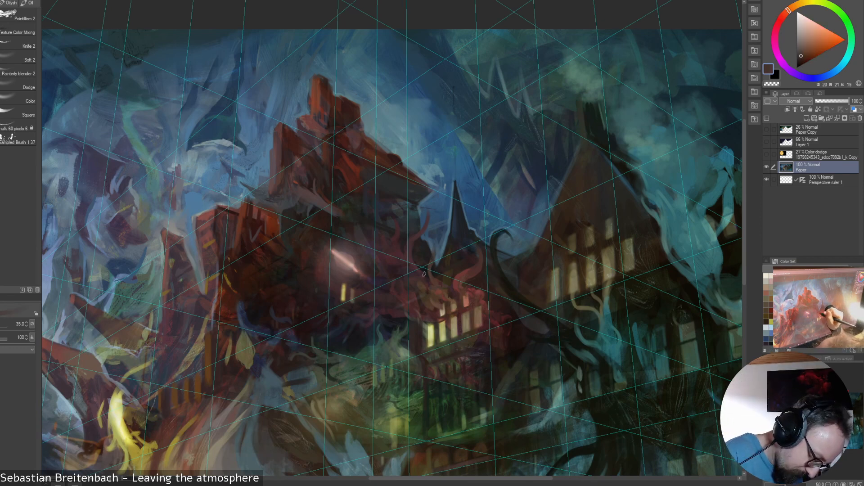
{"action": "key", "text": "bracketleft"}
{"action": "left_click", "coordinate": [430, 274], "text": "alt"}
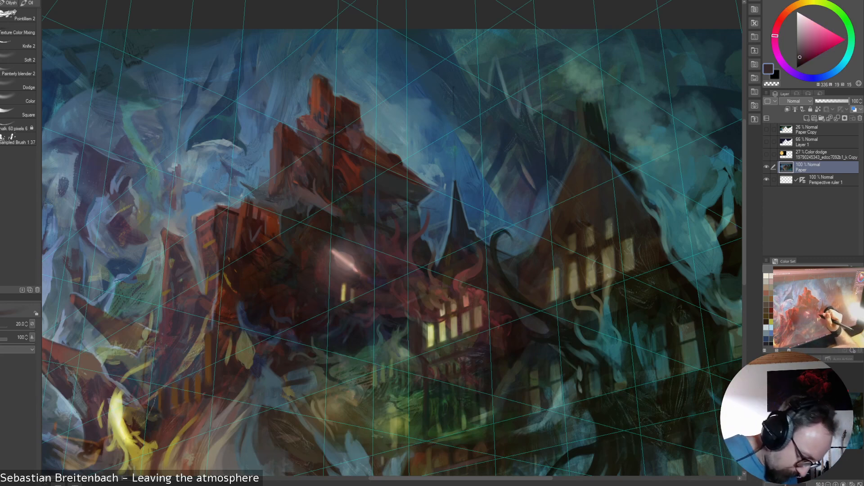
{"action": "left_click", "coordinate": [418, 283], "text": "alt"}
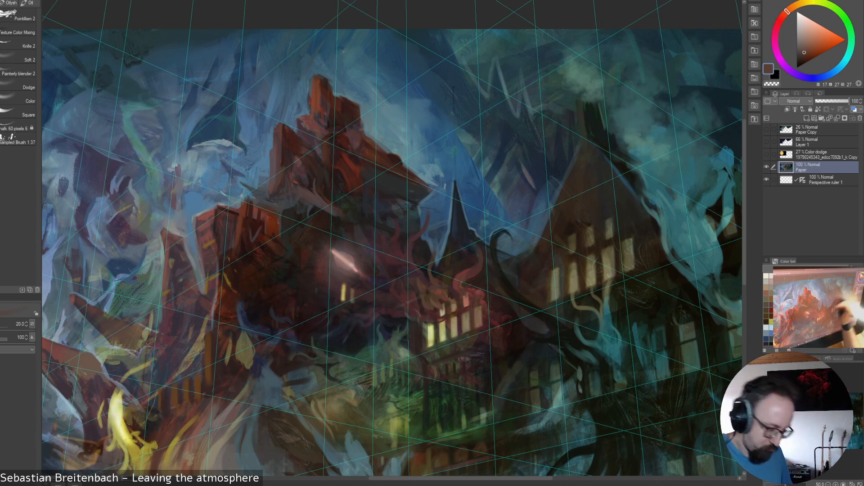
{"action": "left_click", "coordinate": [419, 302], "text": "alt"}
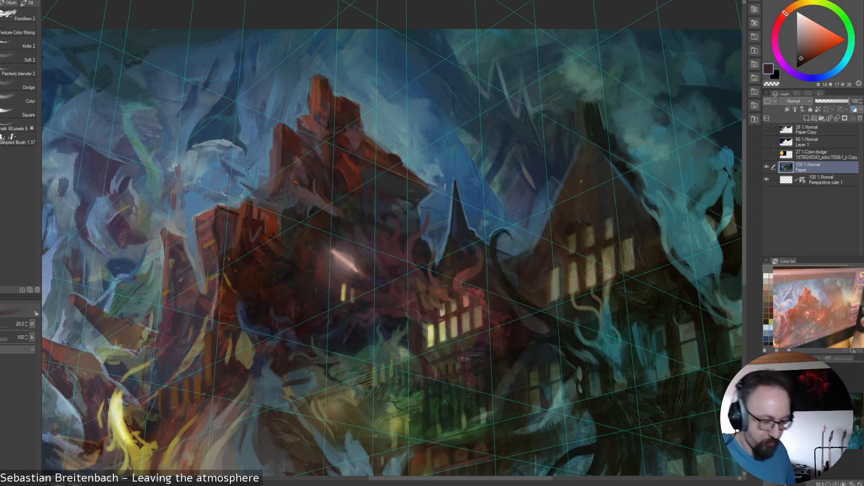
Fit the whole painting in view and switch to the Brushstroke 01 brush from the Oilysh set
{"action": "key", "text": "ctrl+0"}
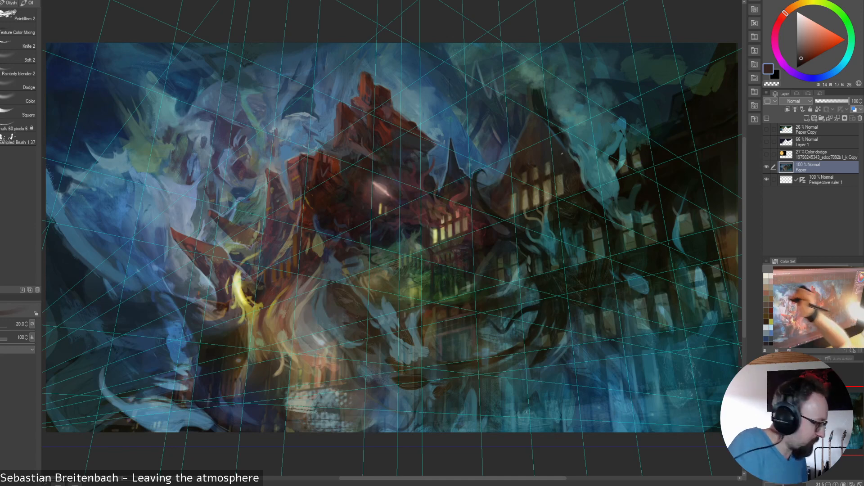
{"action": "left_click", "coordinate": [9, 3]}
{"action": "left_click", "coordinate": [20, 14]}
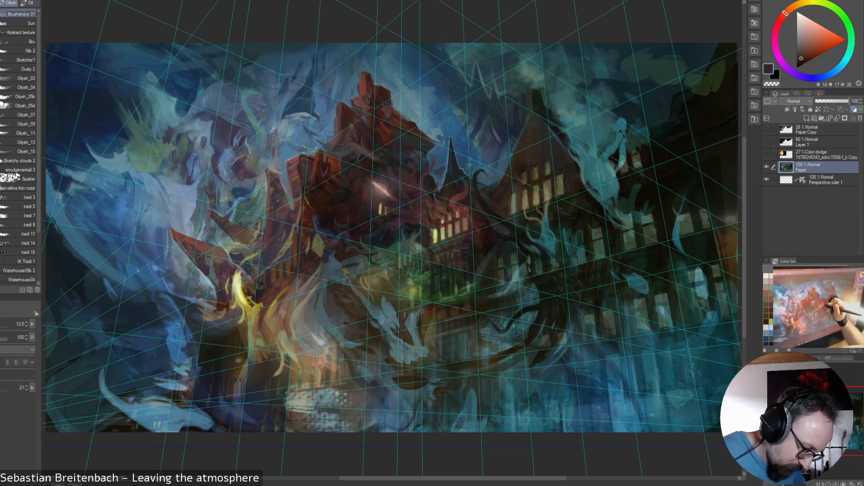
{"action": "key", "text": "bracketright"}
{"action": "key", "text": "bracketright"}
{"action": "left_click_drag", "start_coordinate": [455, 217], "coordinate": [458, 227]}
{"action": "key", "text": "ctrl+z"}
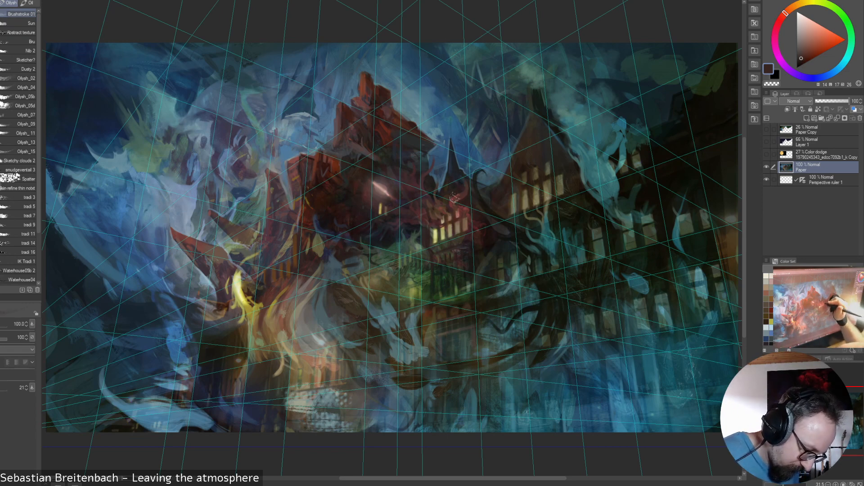
Reduce the brush size to 35 and repaint the wall above and beside the central windows with sampled brown and dark purple tones
{"action": "key", "text": "bracketleft"}
{"action": "key", "text": "bracketleft"}
{"action": "key", "text": "bracketleft"}
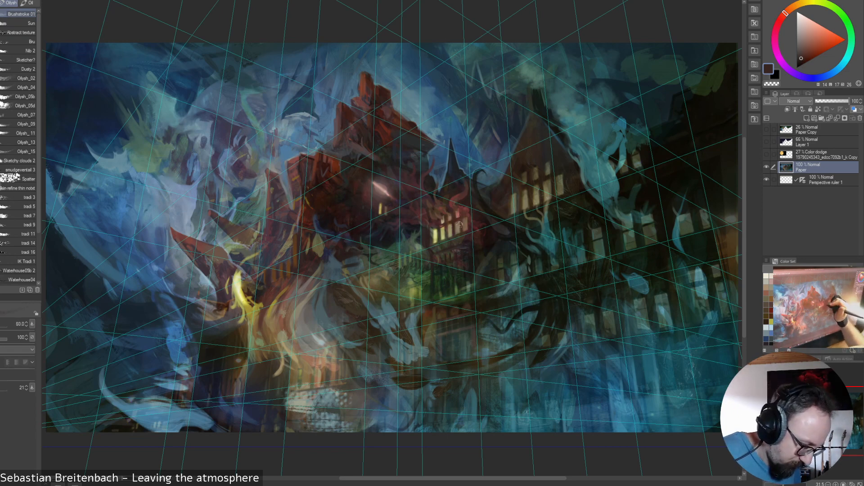
{"action": "key", "text": "bracketleft"}
{"action": "left_click", "coordinate": [443, 198], "text": "alt"}
{"action": "left_click", "coordinate": [429, 200], "text": "alt"}
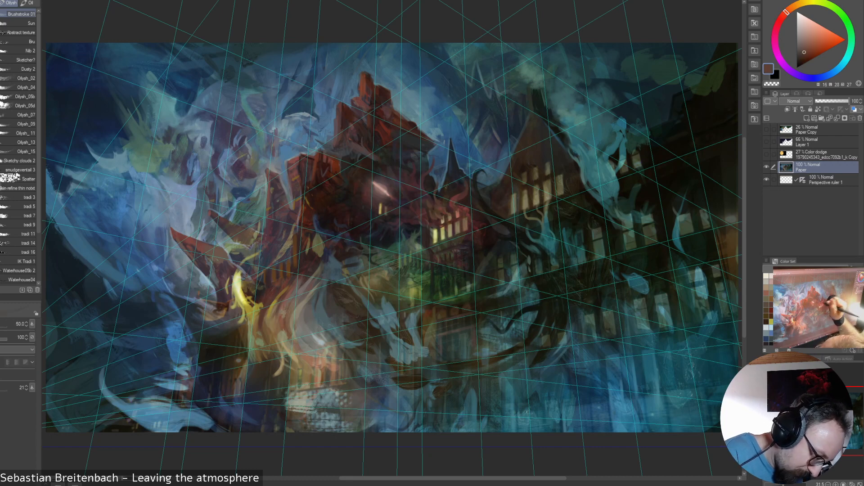
{"action": "key", "text": "bracketleft"}
{"action": "key", "text": "bracketleft"}
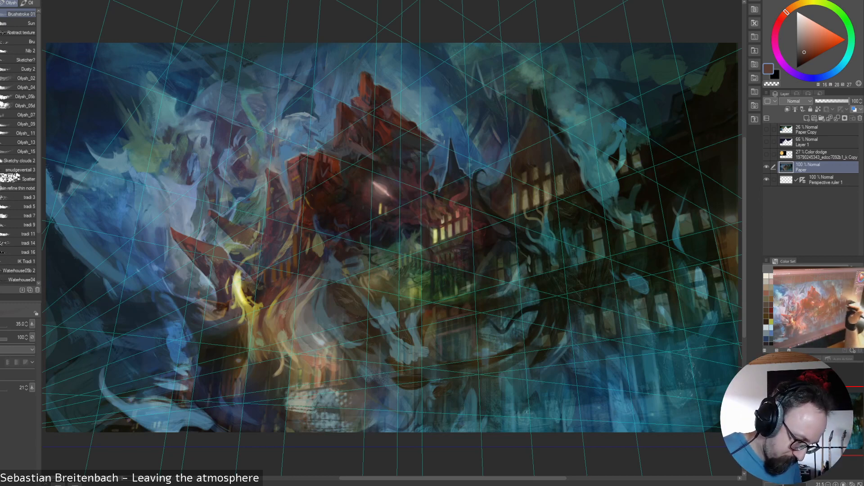
{"action": "left_click", "coordinate": [429, 228], "text": "alt"}
{"action": "left_click", "coordinate": [429, 228], "text": "alt"}
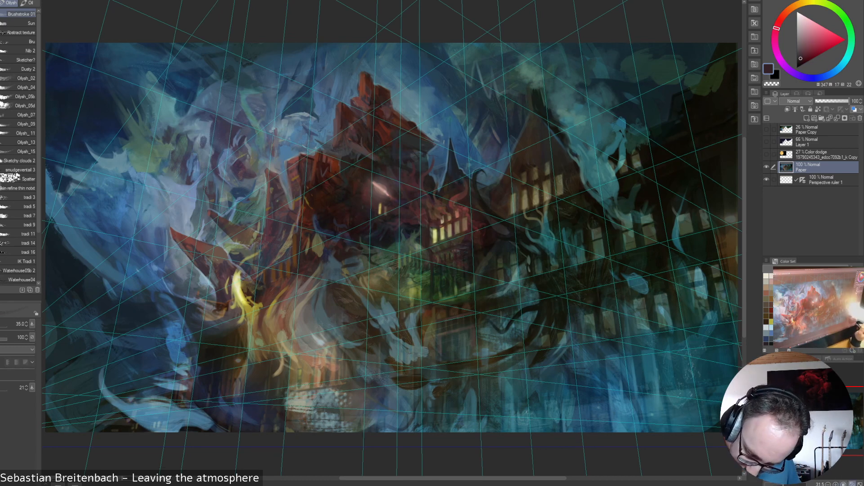
Refine the ledge beneath the central windows with sampled dark browns and greens at brush size 17.5
{"action": "key", "text": "ctrl+alt+0"}
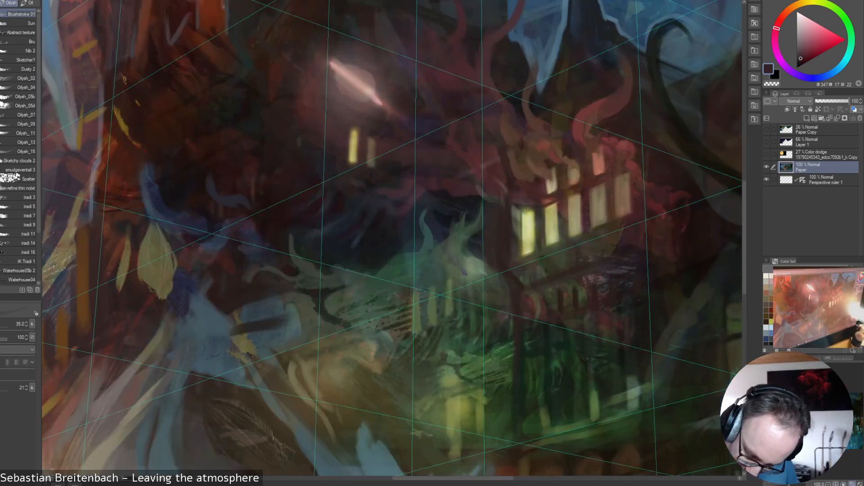
{"action": "key", "text": "ctrl+minus"}
{"action": "left_click_drag", "start_coordinate": [450, 216], "coordinate": [357, 273]}
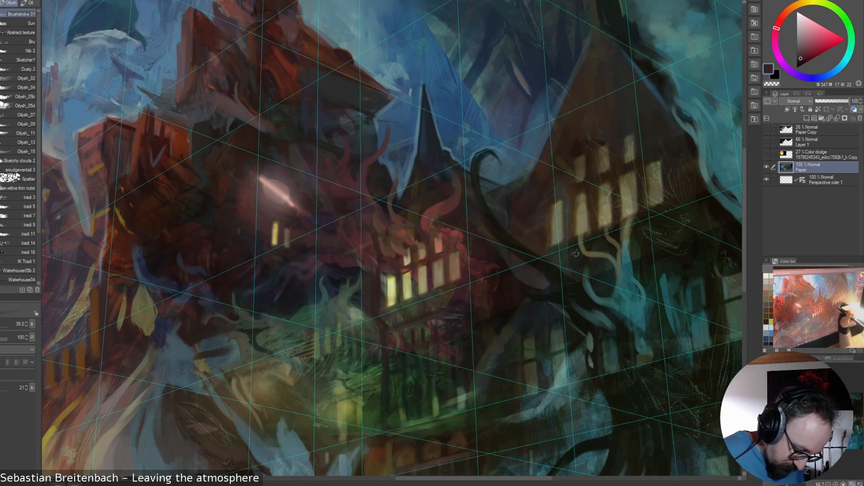
{"action": "key", "text": "["}
{"action": "key", "text": "["}
{"action": "left_click", "coordinate": [450, 293], "text": "alt"}
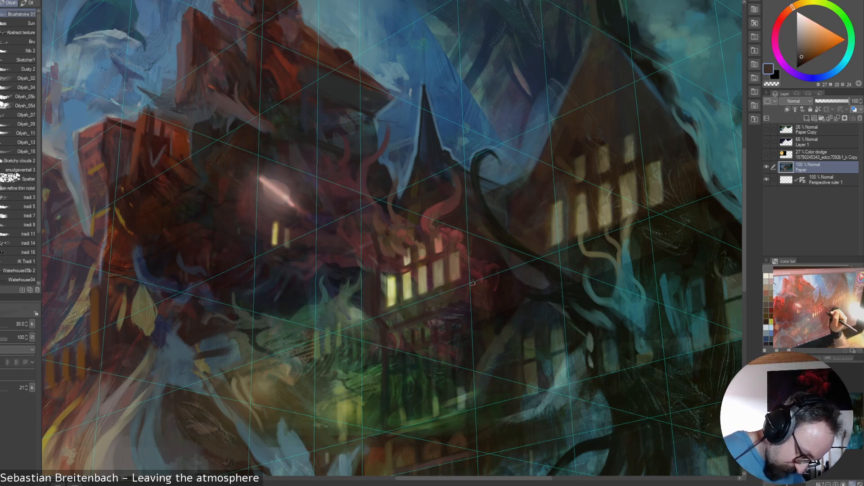
{"action": "key", "text": "["}
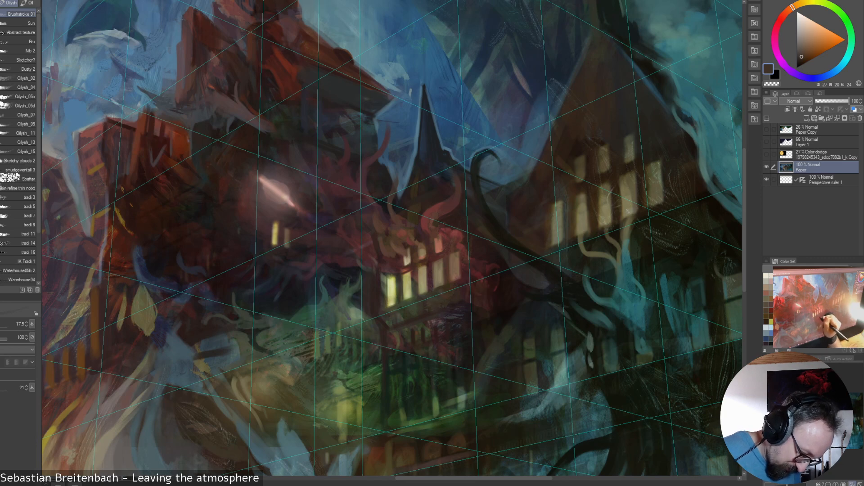
{"action": "left_click", "coordinate": [454, 297], "text": "alt"}
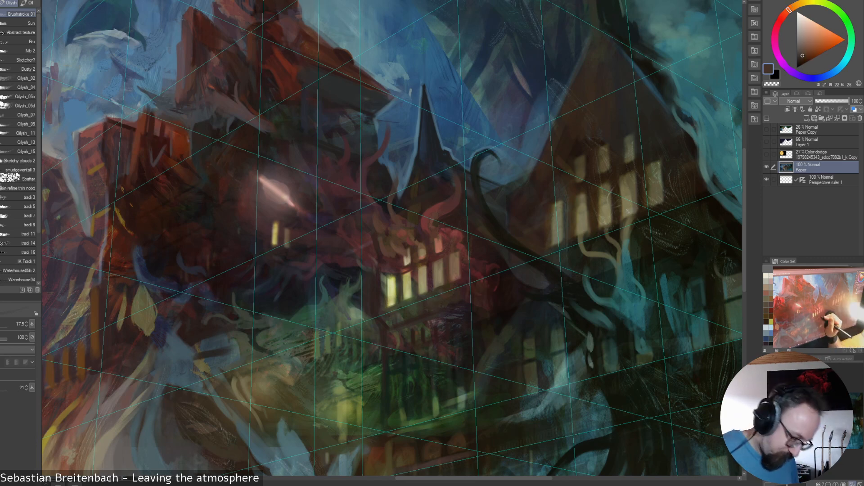
{"action": "left_click", "coordinate": [432, 293], "text": "alt"}
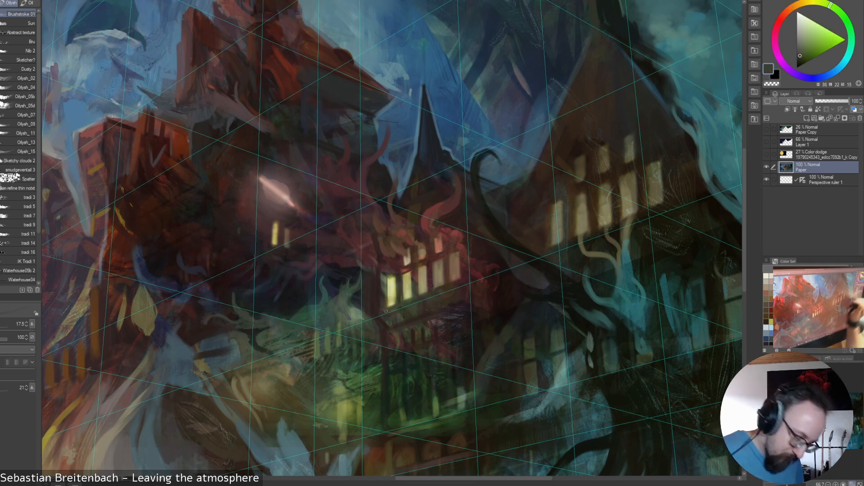
{"action": "left_click", "coordinate": [387, 310], "text": "alt"}
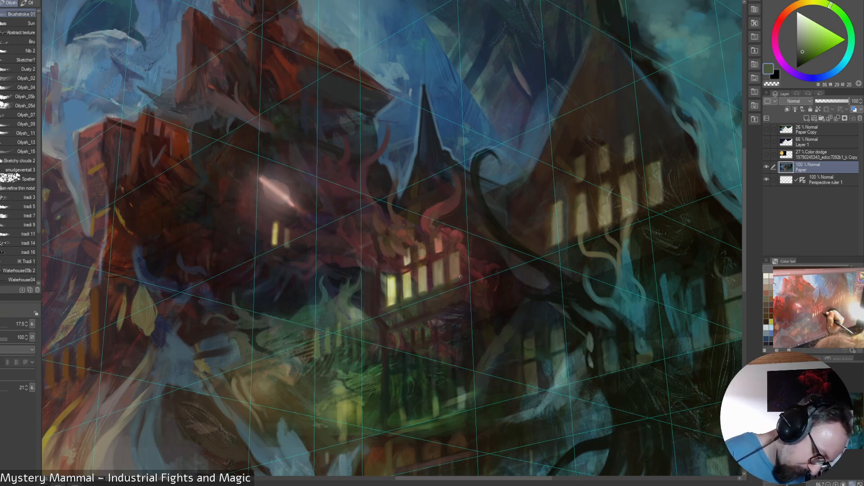
Touch up the reddish wall beside the rightmost central window with sampled browns and reds at brush sizes 17.5 and 35
{"action": "left_click", "coordinate": [462, 270], "text": "alt"}
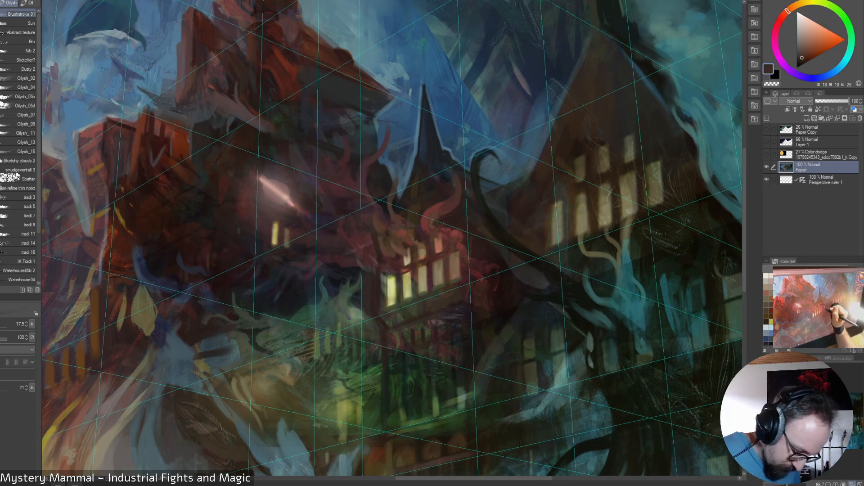
{"action": "left_click", "coordinate": [477, 271], "text": "alt"}
{"action": "left_click", "coordinate": [483, 271], "text": "alt"}
{"action": "left_click", "coordinate": [488, 272], "text": "alt"}
{"action": "left_click", "coordinate": [490, 272], "text": "alt"}
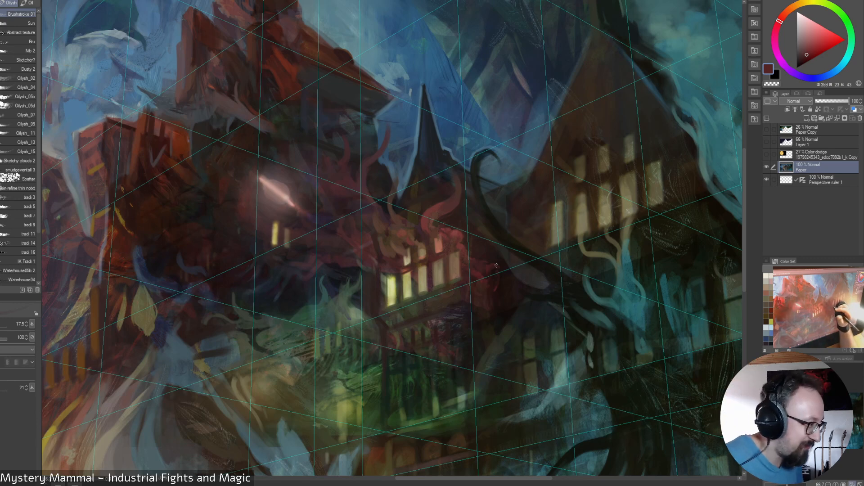
{"action": "key", "text": "bracketright"}
{"action": "key", "text": "bracketright"}
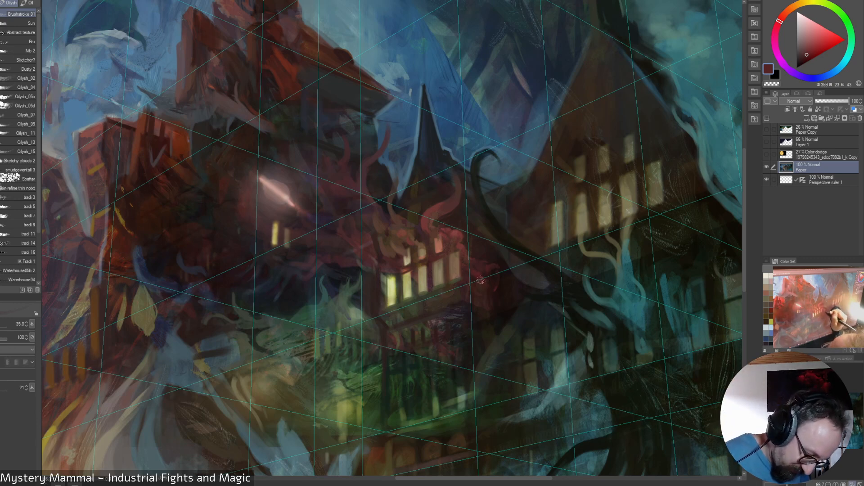
{"action": "key", "text": "bracketleft"}
{"action": "key", "text": "bracketleft"}
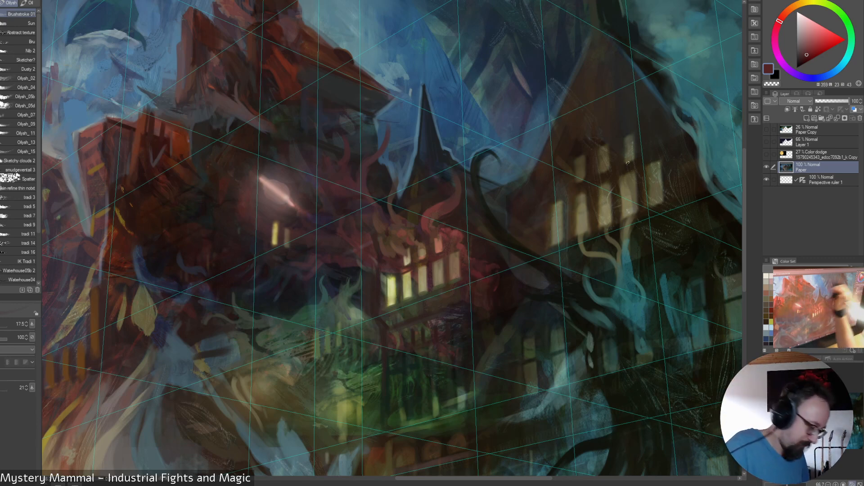
Blend the red shapes beside the rightmost central window using the Textured Color Mixer brush at size 17.5
{"action": "right_click", "coordinate": [520, 236]}
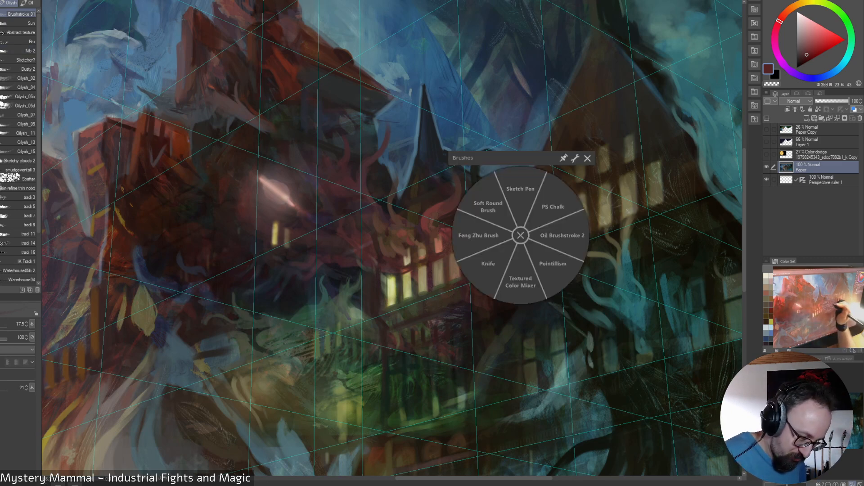
{"action": "left_click", "coordinate": [516, 275]}
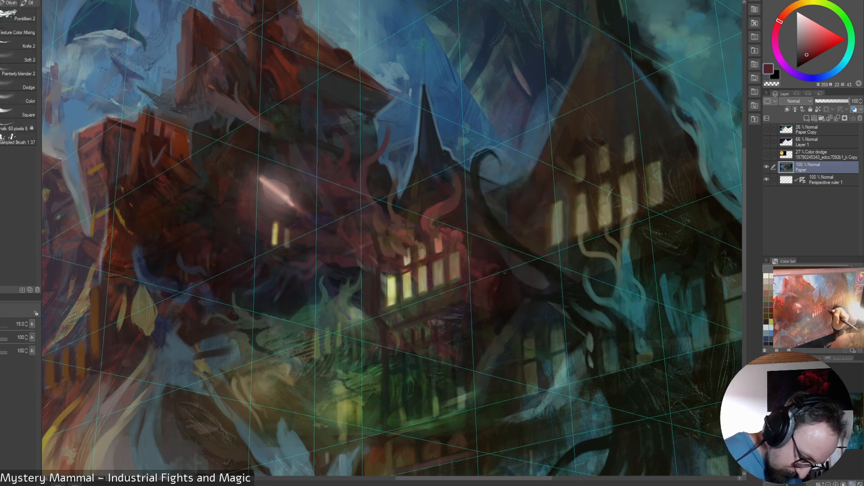
{"action": "key", "text": "bracketright"}
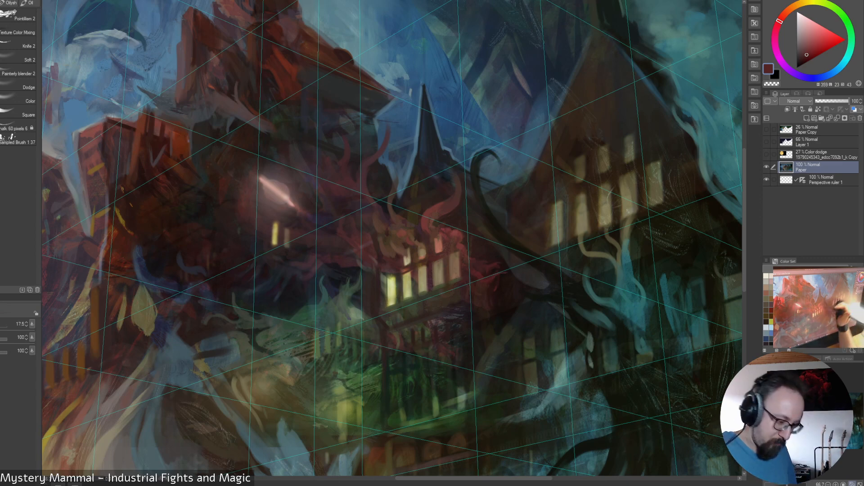
{"action": "left_click", "coordinate": [466, 250], "text": "alt"}
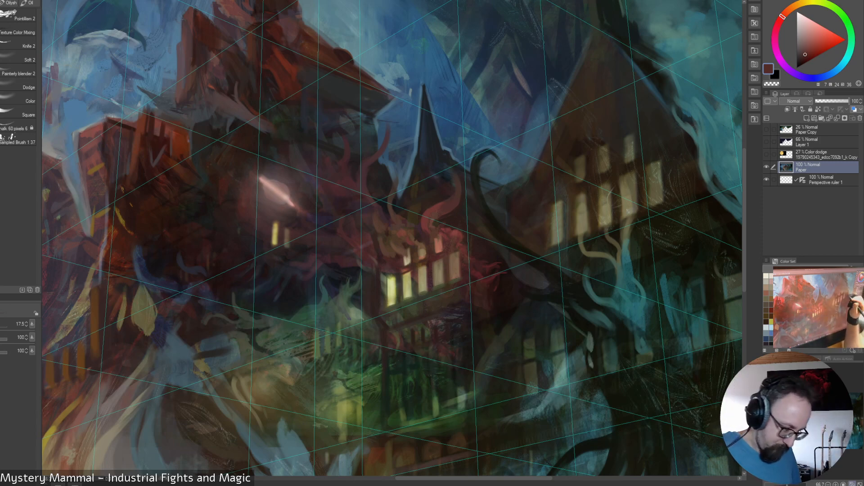
Switch to the PS Chalk brush at size 20 and touch up the wall around the central building with sampled dark reddish browns
{"action": "right_click", "coordinate": [554, 86]}
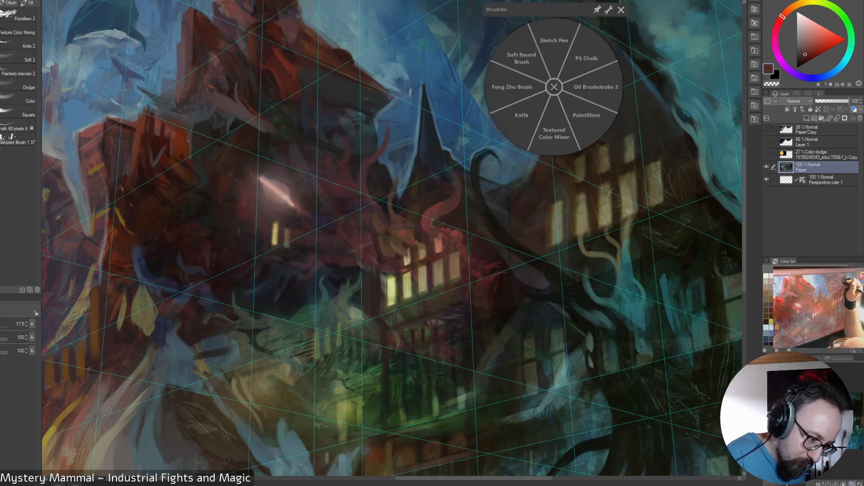
{"action": "left_click", "coordinate": [587, 59]}
{"action": "left_click", "coordinate": [434, 225], "text": "alt"}
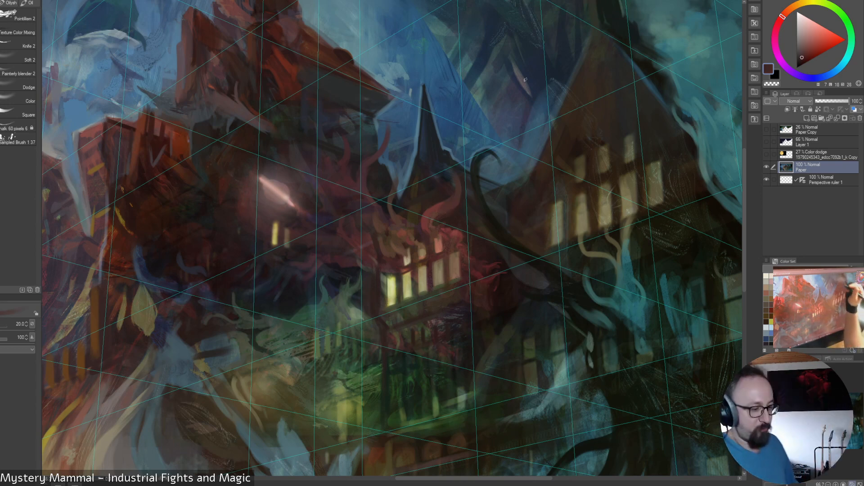
{"action": "left_click", "coordinate": [522, 229], "text": "alt"}
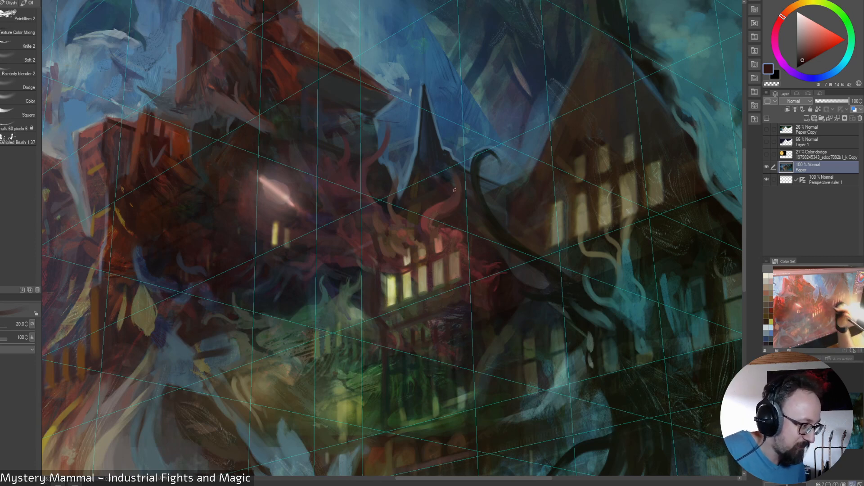
Touch up the central windows and the wall above them with sampled yellow, olive and dark brown tones, viewing the whole painting
{"action": "key", "text": "ctrl+0"}
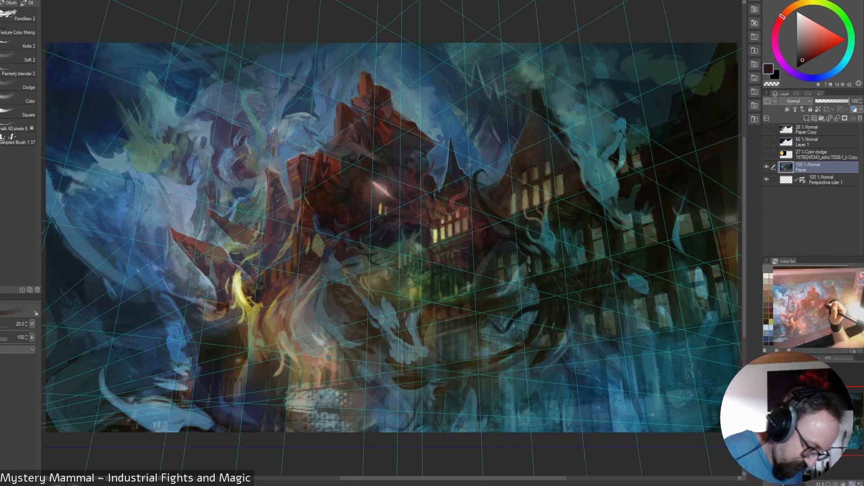
{"action": "left_click", "coordinate": [448, 218], "text": "alt"}
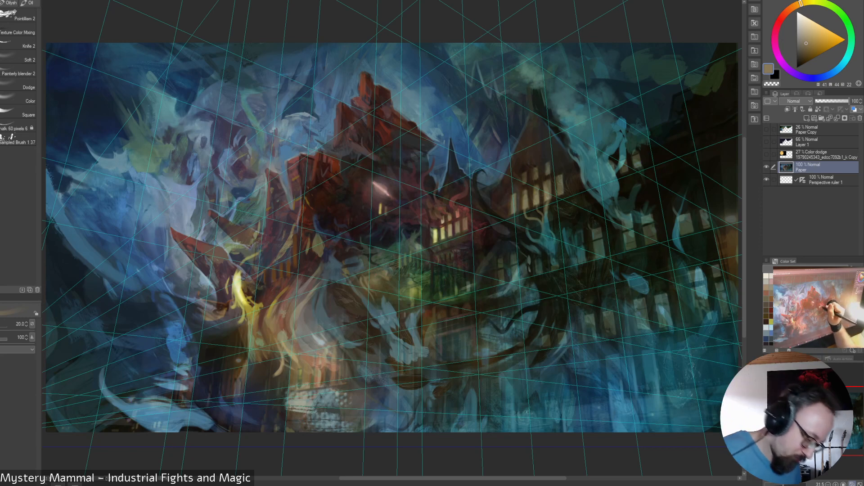
{"action": "left_click", "coordinate": [443, 220], "text": "alt"}
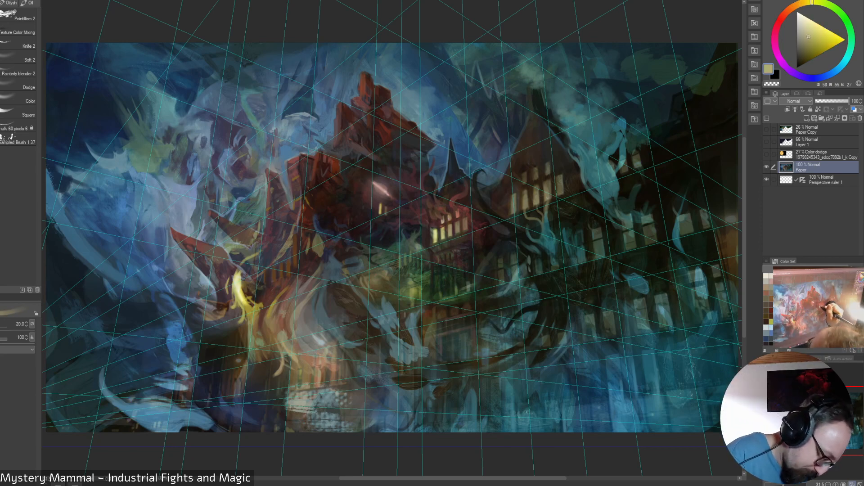
{"action": "left_click", "coordinate": [449, 223], "text": "alt"}
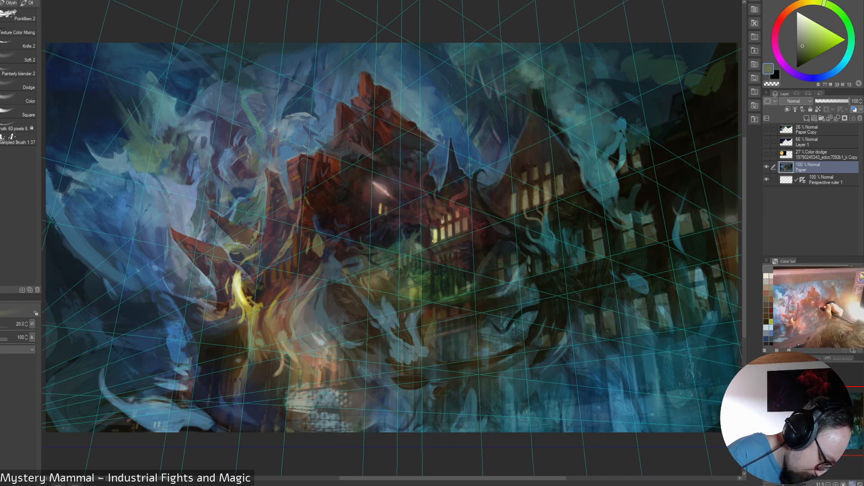
{"action": "left_click", "coordinate": [433, 242], "text": "alt"}
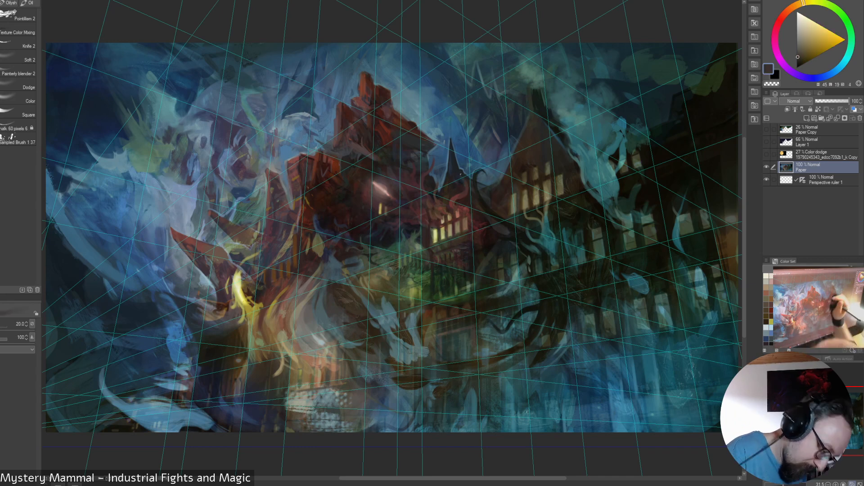
{"action": "left_click", "coordinate": [444, 230], "text": "alt"}
{"action": "left_click", "coordinate": [445, 229], "text": "alt"}
{"action": "left_click", "coordinate": [449, 228], "text": "alt"}
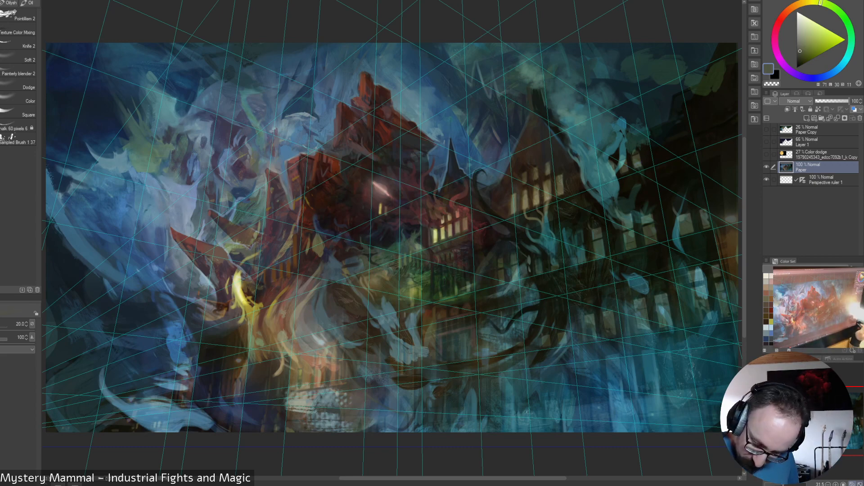
Paint a dark brown vertical edge beside the leftmost central window at brush size 17.5
{"action": "key", "text": "ctrl+plus"}
{"action": "key", "text": "ctrl+plus"}
{"action": "key", "text": "ctrl+plus"}
{"action": "key", "text": "ctrl+plus"}
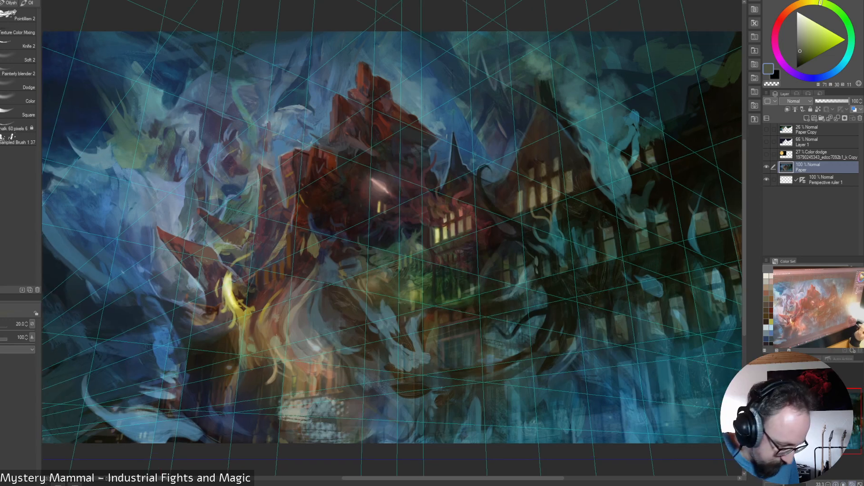
{"action": "left_click", "coordinate": [504, 219], "text": "alt"}
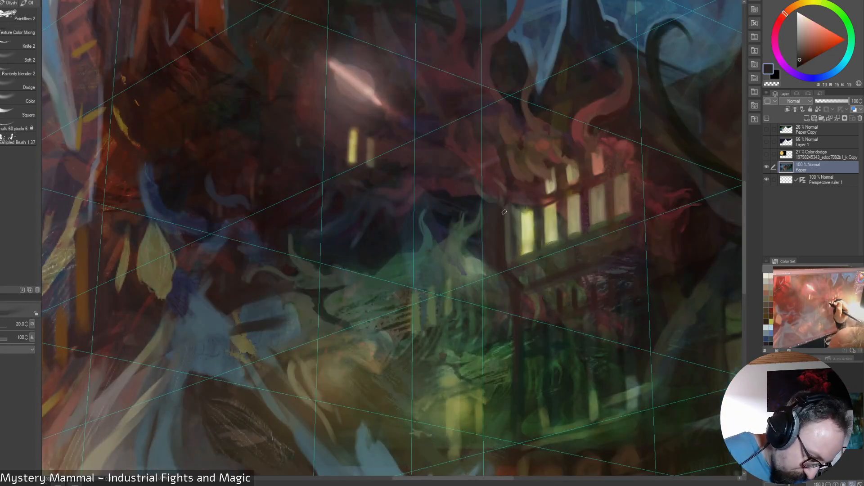
{"action": "key", "text": "["}
{"action": "left_click_drag", "start_coordinate": [505, 210], "coordinate": [506, 266]}
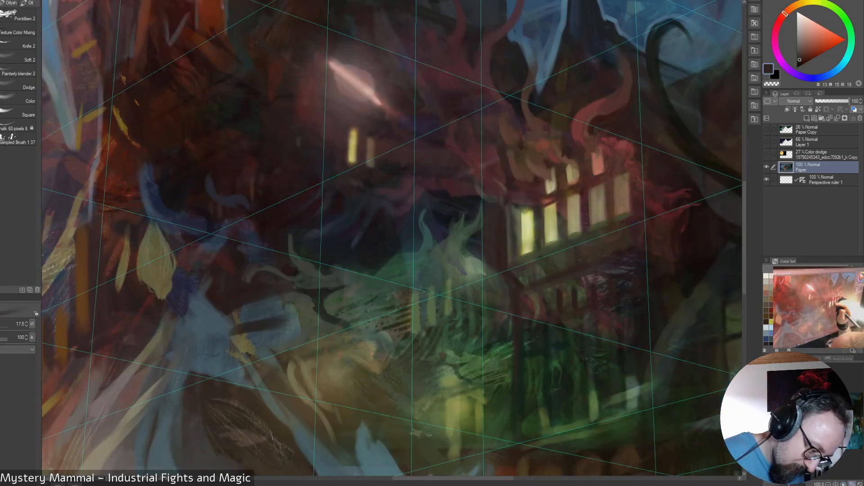
Paint a thin pale yellow-grey frame line along the outer edge of the leftmost central window at brush size 8
{"action": "left_click", "coordinate": [550, 223], "text": "alt"}
{"action": "key", "text": "["}
{"action": "key", "text": "["}
{"action": "key", "text": "["}
{"action": "key", "text": "["}
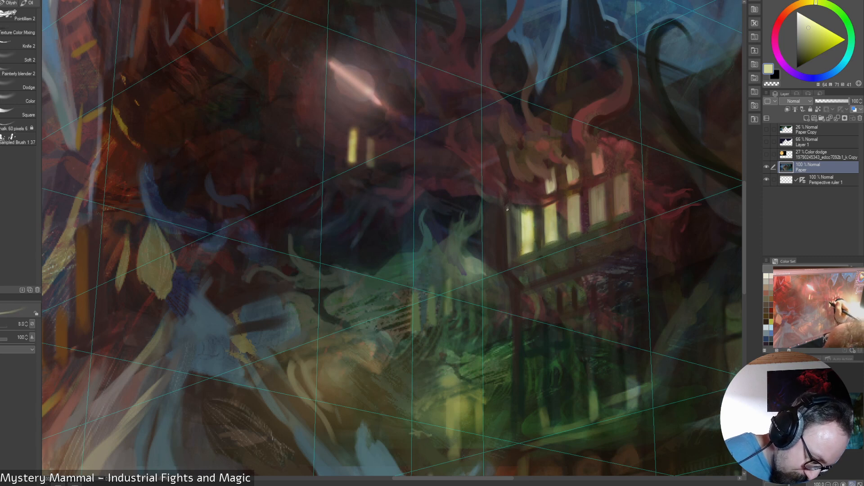
{"action": "left_click_drag", "start_coordinate": [508, 209], "coordinate": [509, 261]}
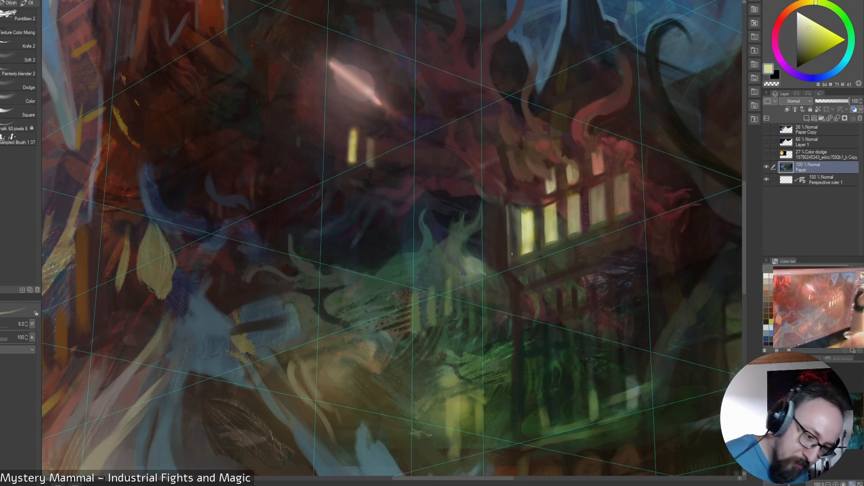
{"action": "left_click", "coordinate": [800, 31]}
{"action": "left_click_drag", "start_coordinate": [507, 210], "coordinate": [509, 268]}
{"action": "left_click_drag", "start_coordinate": [508, 237], "coordinate": [509, 259]}
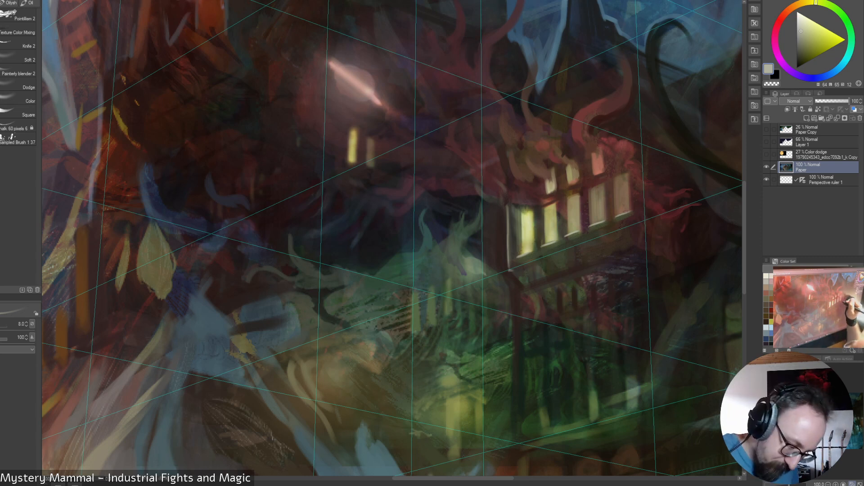
Paint slanted timber panels on the ledge beneath the central windows with sampled dark olive and brown tones at brush size 8
{"action": "left_click", "coordinate": [622, 218], "text": "alt"}
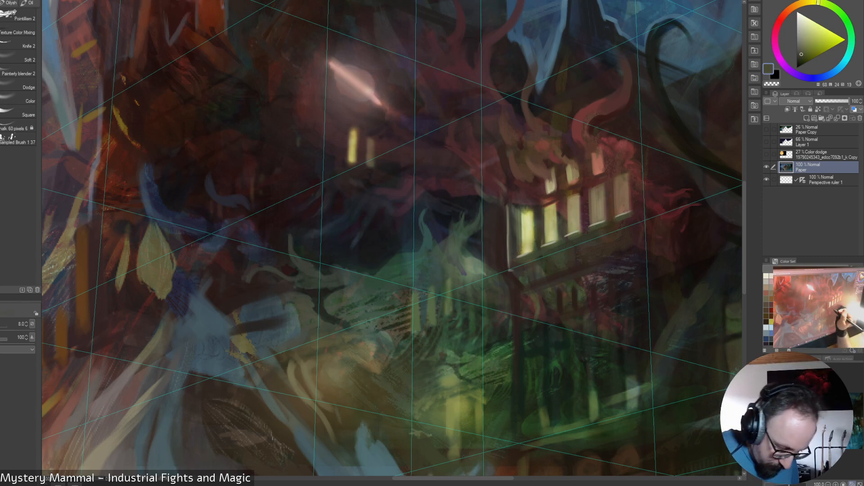
{"action": "left_click", "coordinate": [579, 254], "text": "alt"}
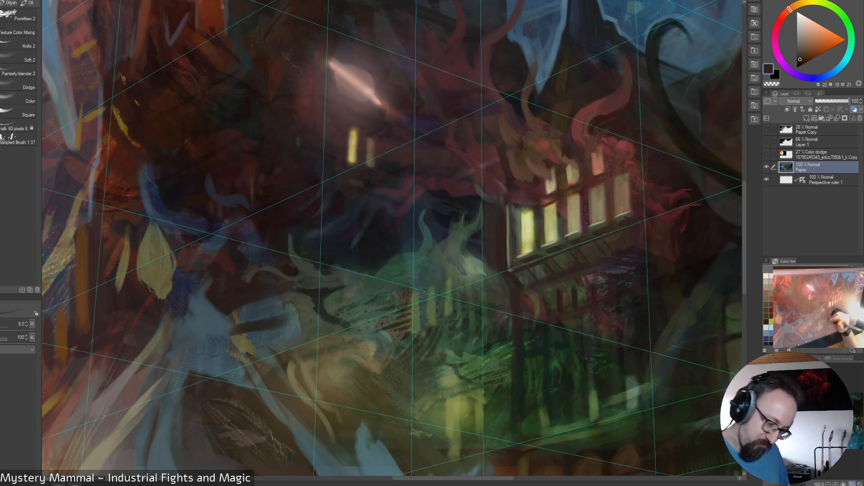
Darken the panels near the ledge's left end with sampled greenish tones at brush sizes 17.5 and 12.5
{"action": "key", "text": "]"}
{"action": "key", "text": "]"}
{"action": "key", "text": "]"}
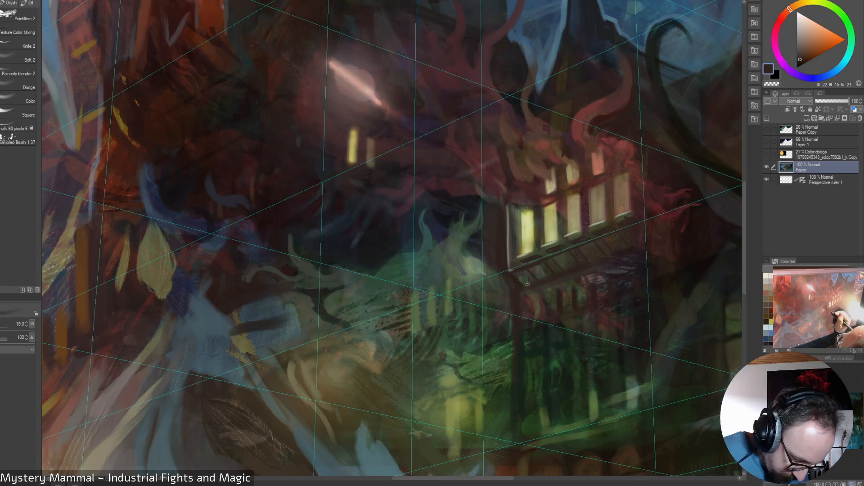
{"action": "key", "text": "]"}
{"action": "left_click", "coordinate": [526, 278], "text": "alt"}
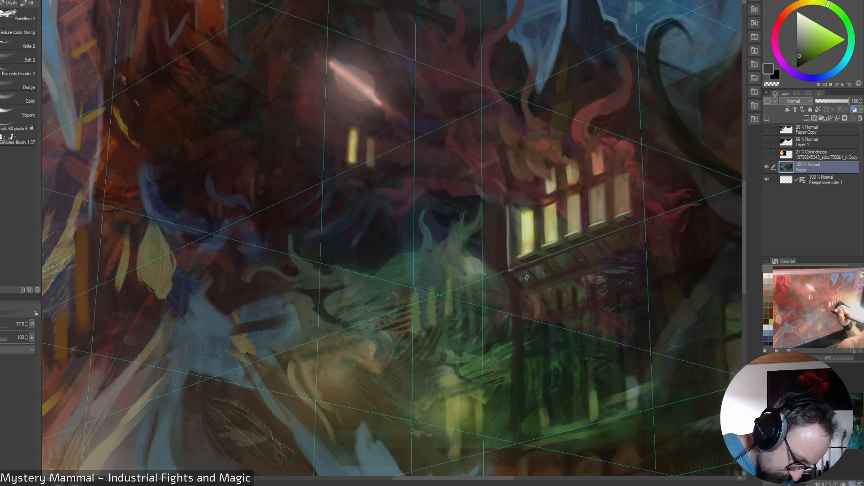
{"action": "key", "text": "bracketleft"}
{"action": "key", "text": "bracketleft"}
{"action": "left_click", "coordinate": [520, 277], "text": "alt"}
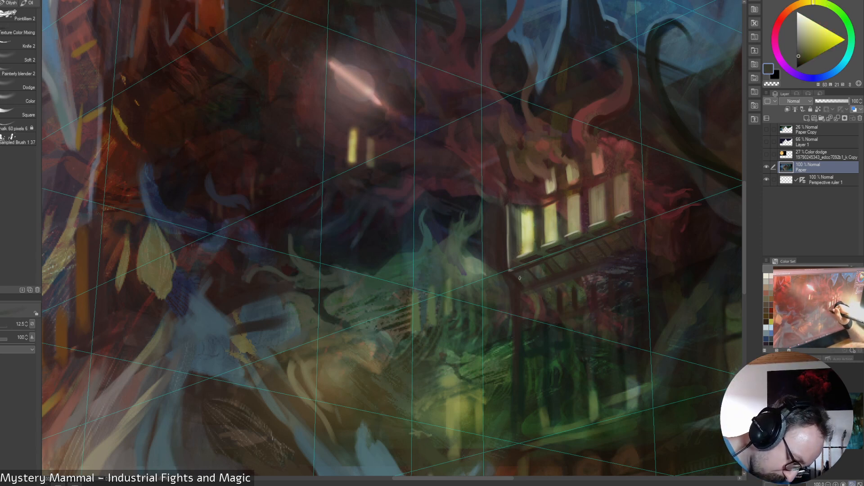
Clean up the ledge's left corner beneath the leftmost central window with sampled dark browns at brush size 8
{"action": "left_click", "coordinate": [516, 276], "text": "alt"}
{"action": "key", "text": "bracketleft"}
{"action": "key", "text": "bracketleft"}
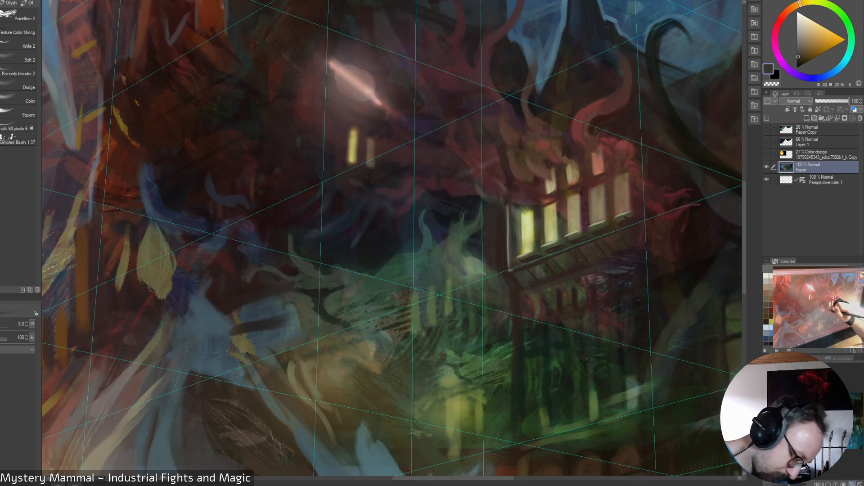
{"action": "left_click", "coordinate": [512, 276], "text": "alt"}
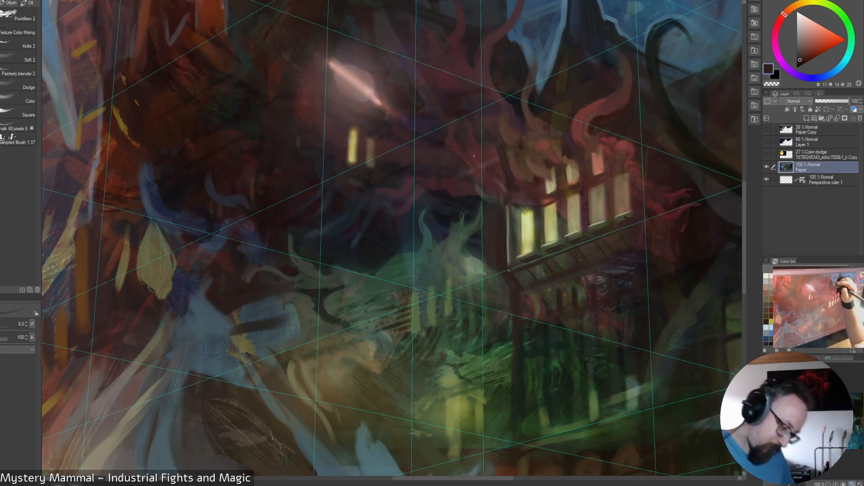
{"action": "left_click", "coordinate": [510, 269], "text": "alt"}
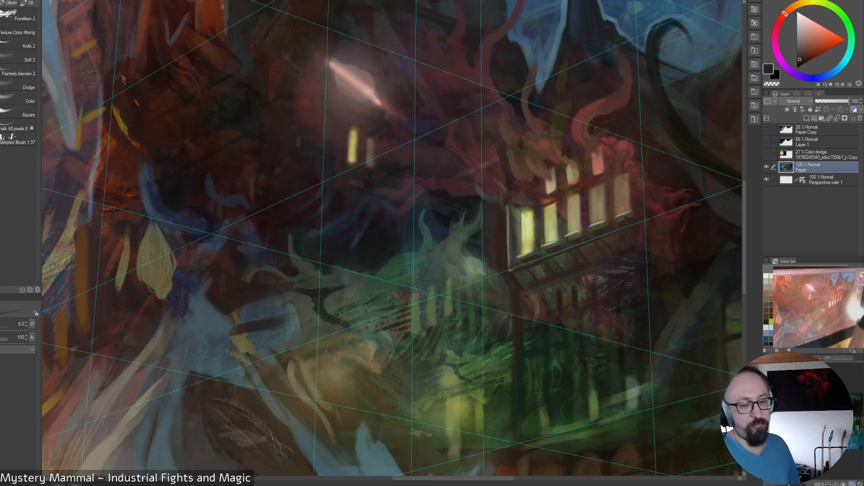
Touch up the red shapes above the rightmost central windows with sampled reds, enlarging the brush from 8 to 20
{"action": "left_click", "coordinate": [631, 169], "text": "alt"}
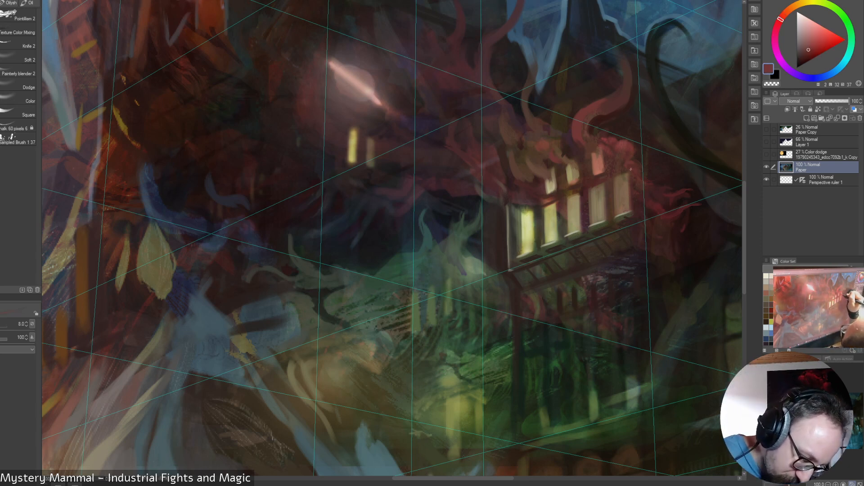
{"action": "left_click", "coordinate": [616, 164], "text": "alt"}
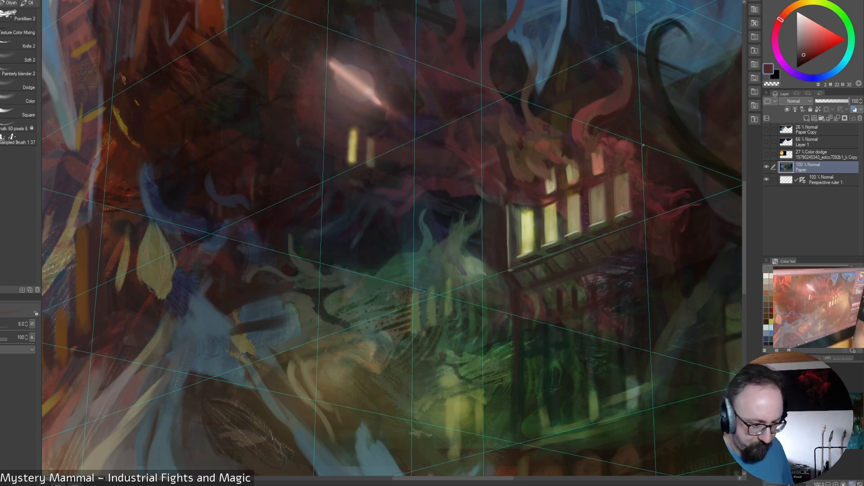
{"action": "left_click", "coordinate": [618, 145], "text": "alt"}
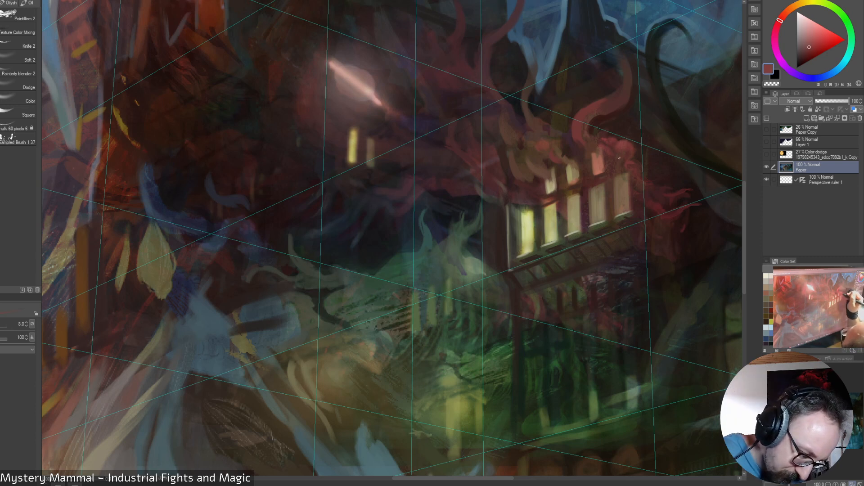
{"action": "key", "text": "bracketright"}
{"action": "key", "text": "bracketright"}
{"action": "key", "text": "bracketright"}
{"action": "key", "text": "bracketright"}
{"action": "key", "text": "bracketright"}
{"action": "left_click_drag", "start_coordinate": [609, 166], "coordinate": [620, 157]}
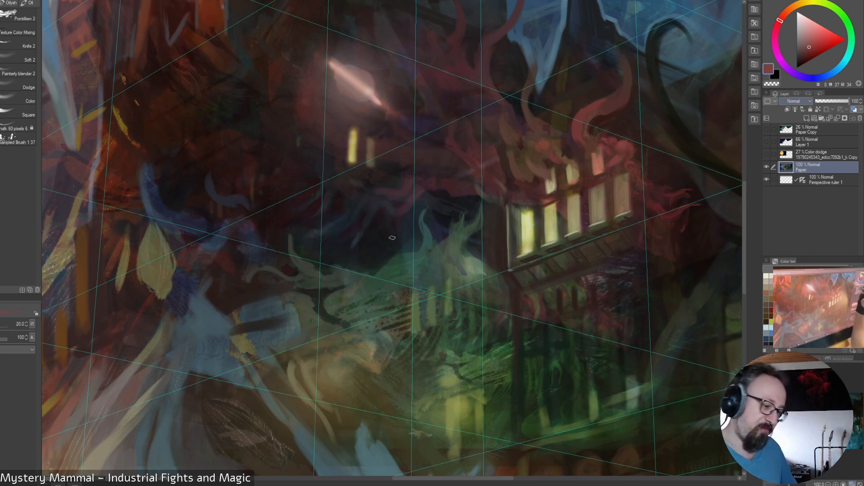
Define the red curls above the rightmost central windows with alternating sampled dark and mid reds at brush size 10
{"action": "key", "text": "bracketleft"}
{"action": "key", "text": "bracketleft"}
{"action": "key", "text": "bracketleft"}
{"action": "key", "text": "bracketleft"}
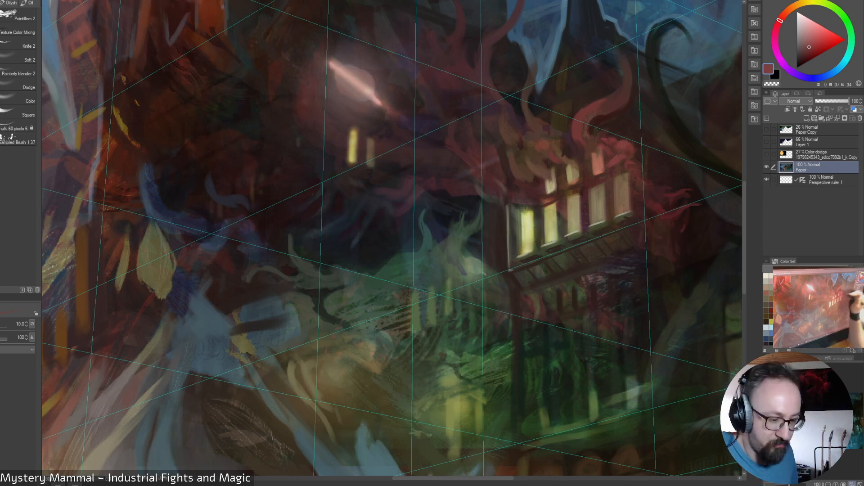
{"action": "left_click", "coordinate": [610, 158], "text": "alt"}
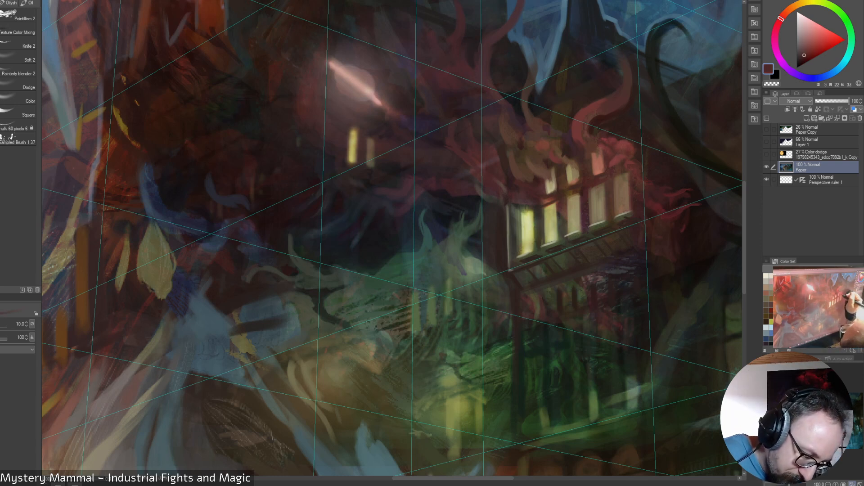
{"action": "left_click", "coordinate": [605, 171], "text": "alt"}
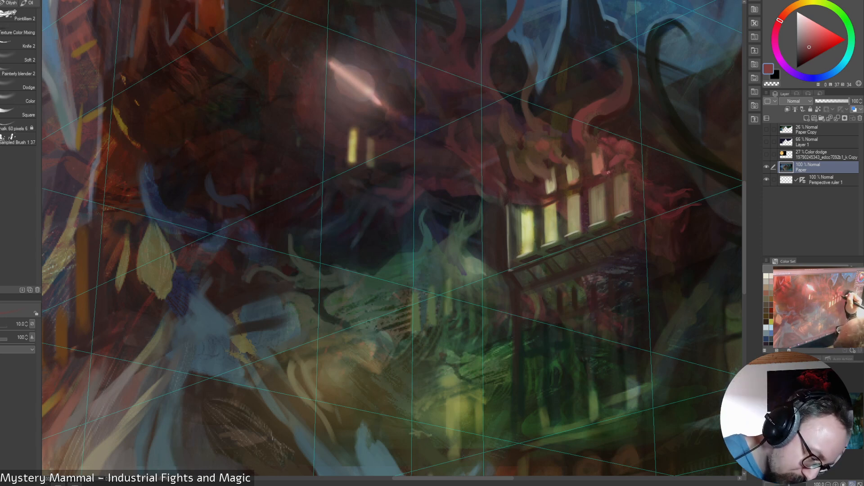
{"action": "left_click", "coordinate": [607, 162], "text": "alt"}
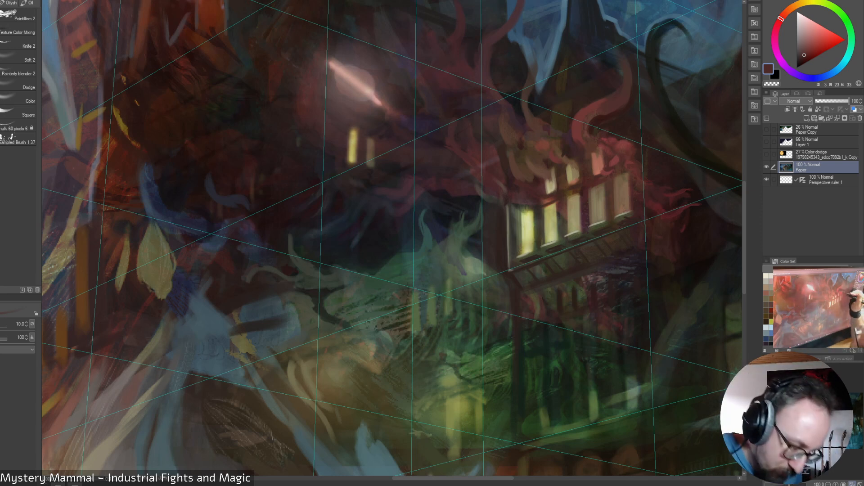
Refine the outer edge of the red curls against the dark wall with sampled dark brown and red tones
{"action": "left_click", "coordinate": [646, 152], "text": "alt"}
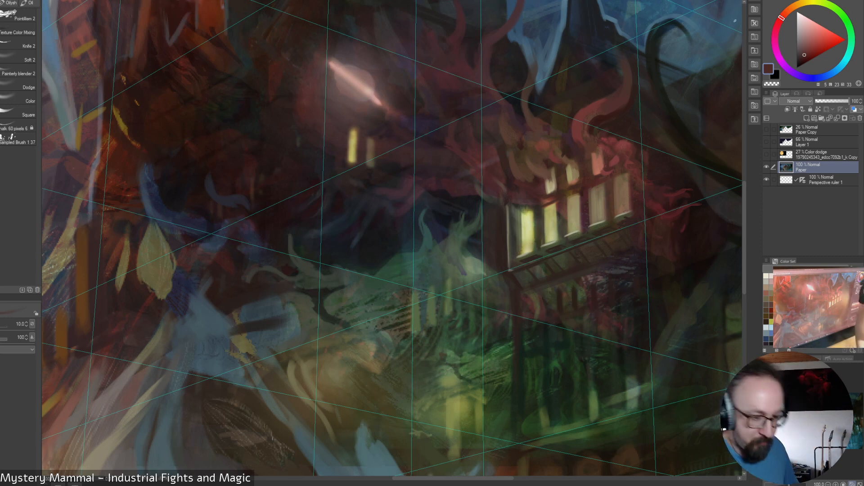
{"action": "key", "text": "["}
{"action": "left_click", "coordinate": [644, 151], "text": "alt"}
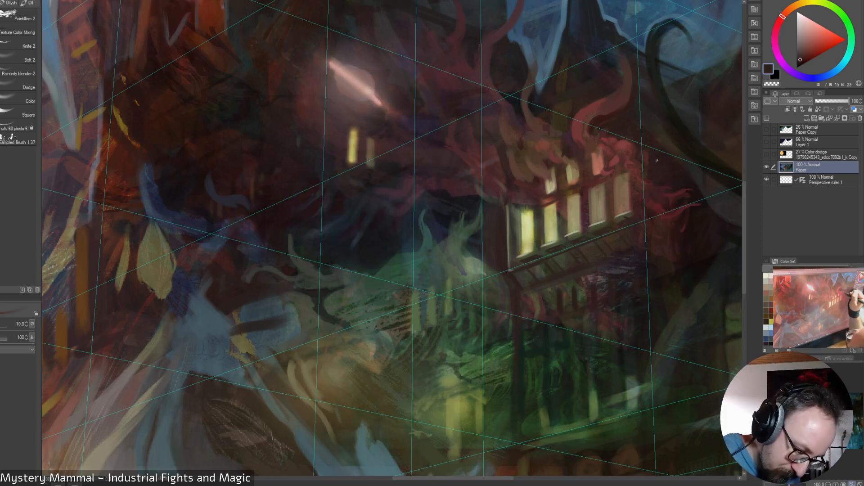
{"action": "left_click", "coordinate": [657, 160], "text": "alt"}
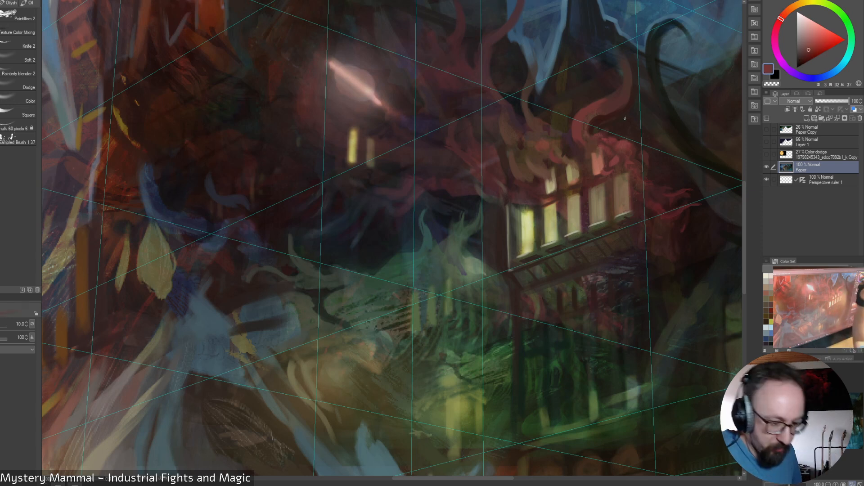
Touch up the red curls above the rightmost central windows with sampled light and mid reds, using a finer brush
{"action": "left_click", "coordinate": [598, 158], "text": "alt"}
{"action": "key", "text": "]"}
{"action": "key", "text": "]"}
{"action": "key", "text": "]"}
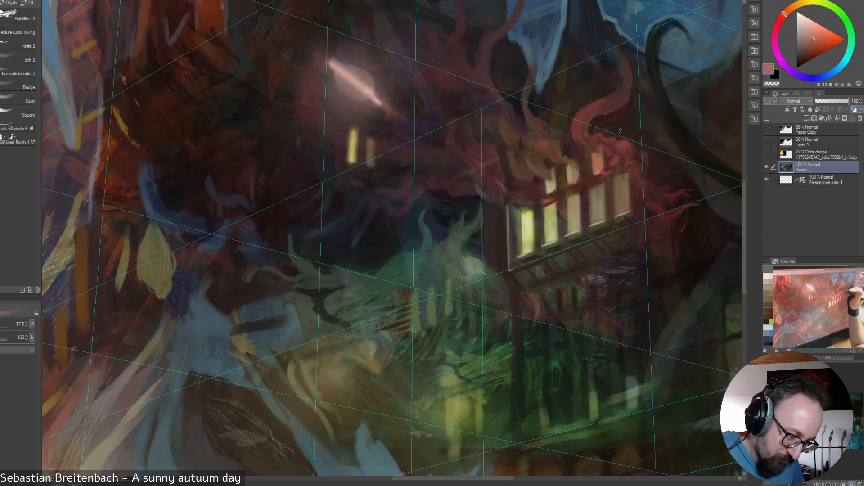
{"action": "key", "text": "["}
{"action": "key", "text": "["}
{"action": "key", "text": "["}
{"action": "key", "text": "["}
{"action": "key", "text": "["}
{"action": "left_click", "coordinate": [594, 152], "text": "alt"}
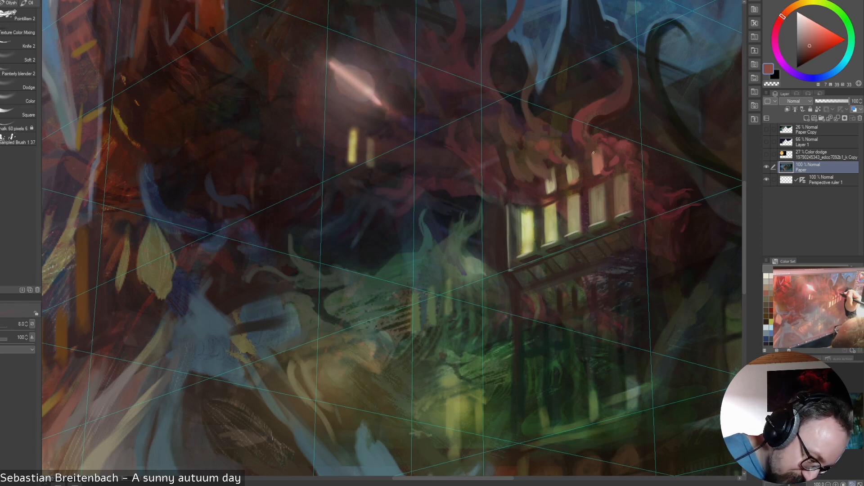
{"action": "left_click", "coordinate": [589, 117], "text": "alt"}
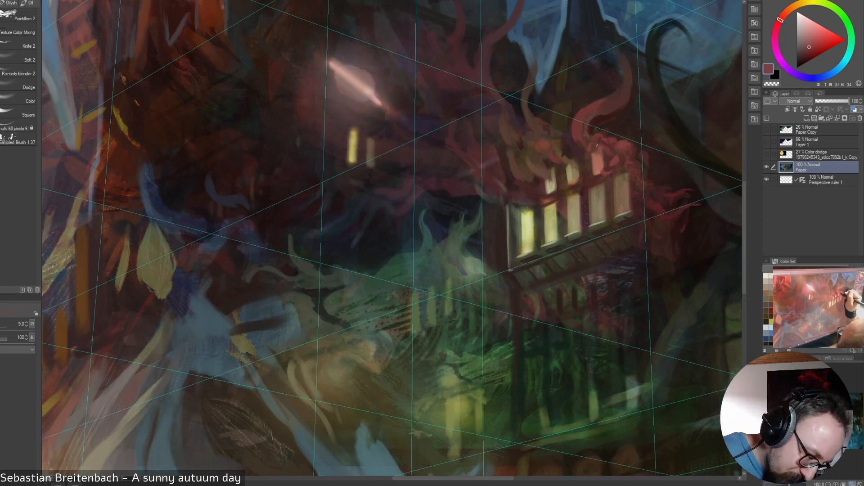
Refine the red shapes around the small upper windows with sampled reds and reddish browns at brush size 12.5
{"action": "left_click", "coordinate": [594, 142], "text": "alt"}
{"action": "left_click", "coordinate": [587, 148], "text": "alt"}
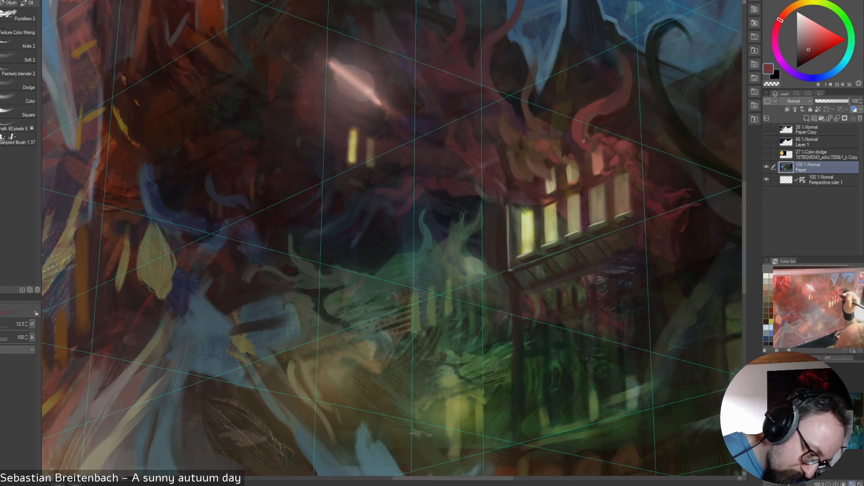
{"action": "left_click", "coordinate": [587, 133], "text": "alt"}
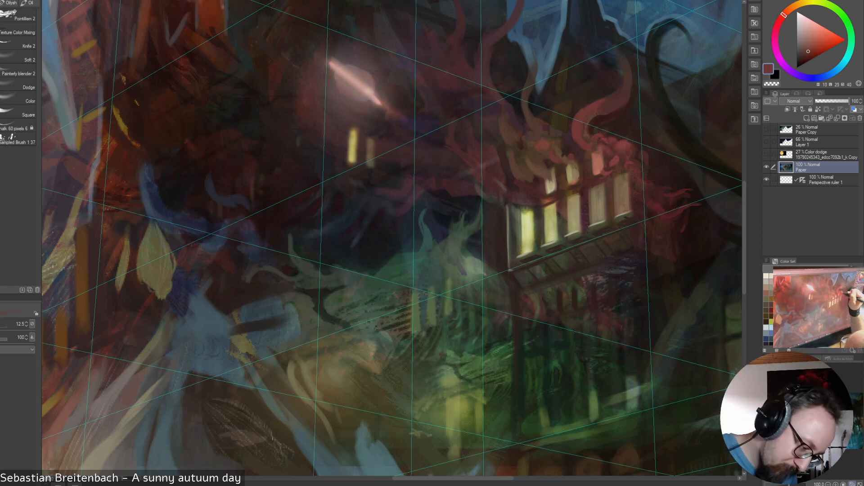
{"action": "left_click", "coordinate": [561, 154], "text": "alt"}
{"action": "left_click", "coordinate": [568, 156], "text": "alt"}
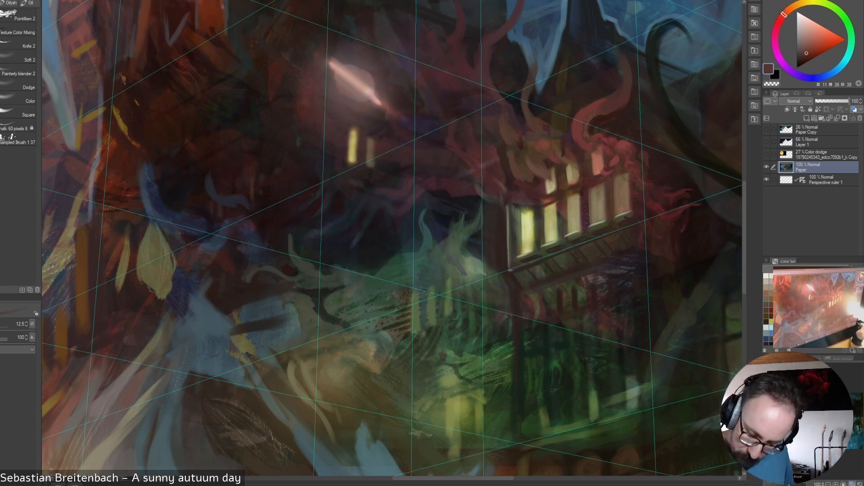
Rework the wall and curls above the central building's right corner with sampled reds and a near-black brown at brush size 30
{"action": "key", "text": "ctrl+0"}
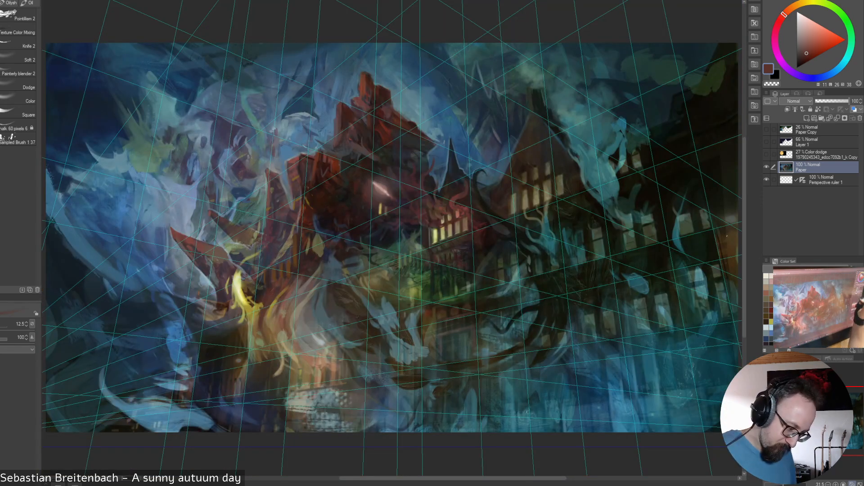
{"action": "left_click", "coordinate": [18, 112]}
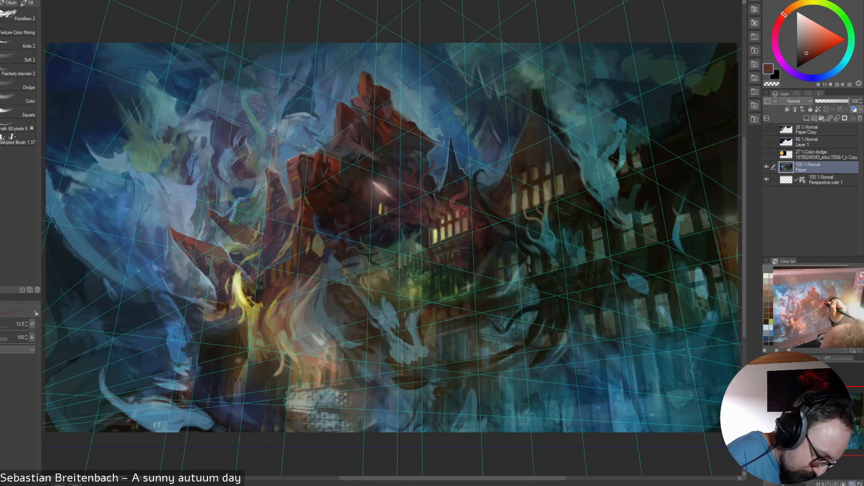
{"action": "left_click", "coordinate": [465, 205], "text": "alt"}
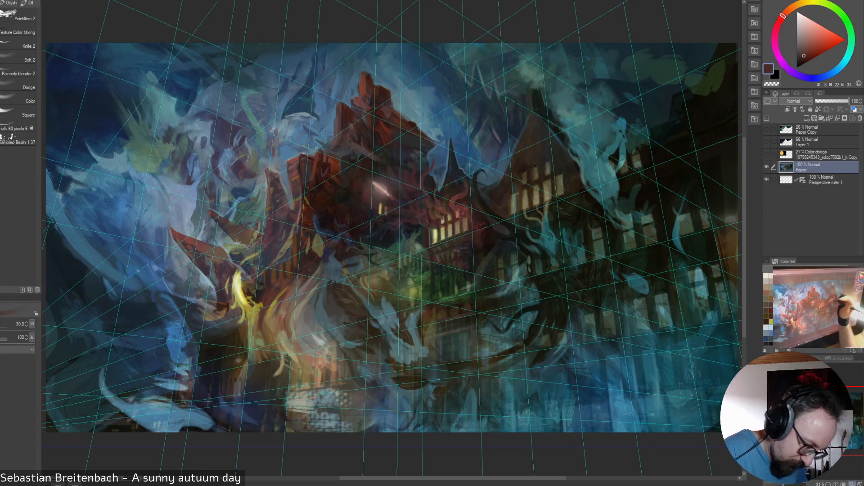
{"action": "left_click", "coordinate": [463, 205], "text": "alt"}
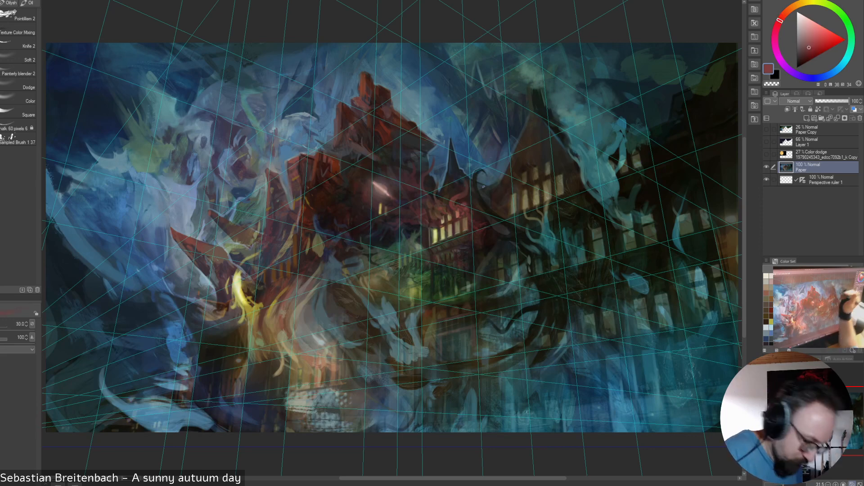
{"action": "left_click", "coordinate": [469, 198], "text": "alt"}
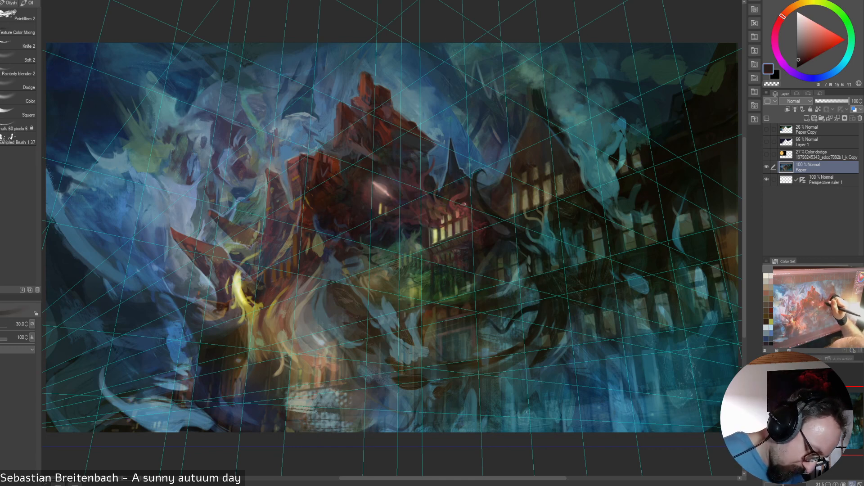
{"action": "key", "text": "]"}
{"action": "key", "text": "]"}
{"action": "key", "text": "]"}
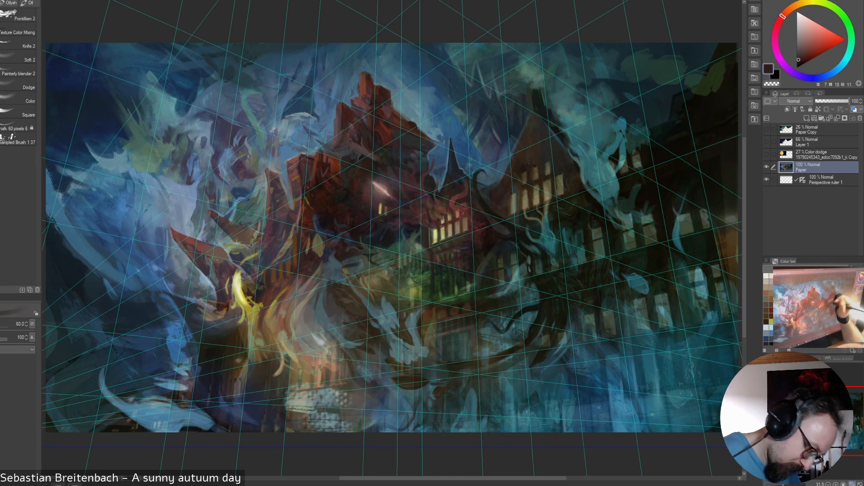
{"action": "key", "text": "["}
{"action": "key", "text": "["}
{"action": "key", "text": "["}
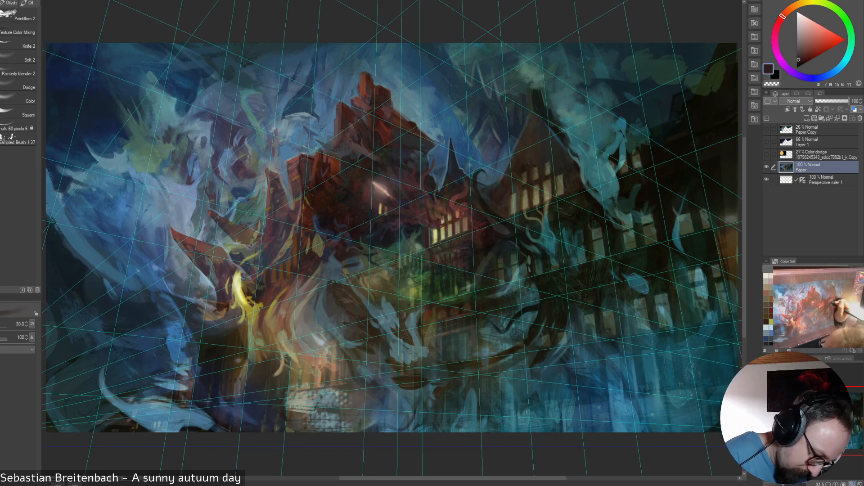
Paint red tentacles branching out to the right of the lit windows with sampled dark reds at brush size 25
{"action": "left_click", "coordinate": [472, 227], "text": "alt"}
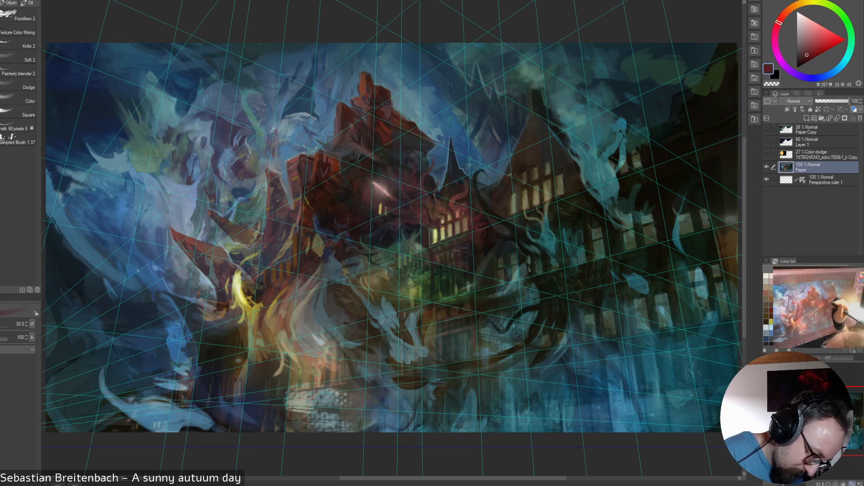
{"action": "key", "text": "bracketleft"}
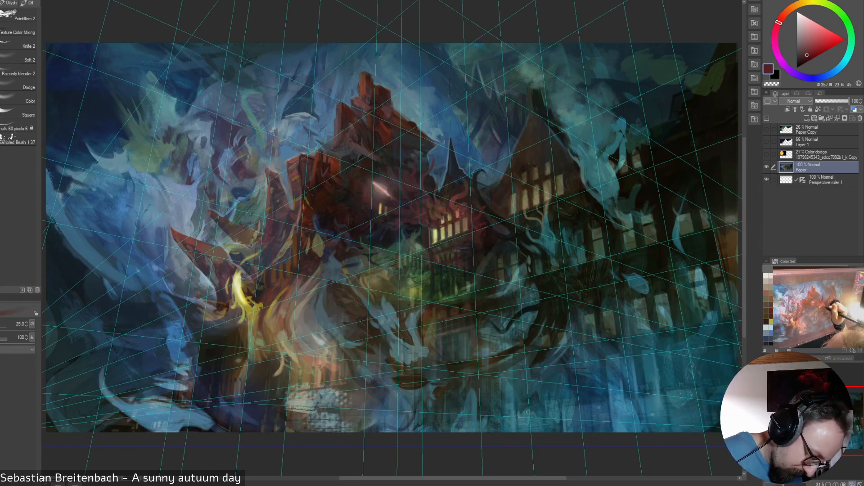
{"action": "left_click", "coordinate": [473, 235], "text": "alt"}
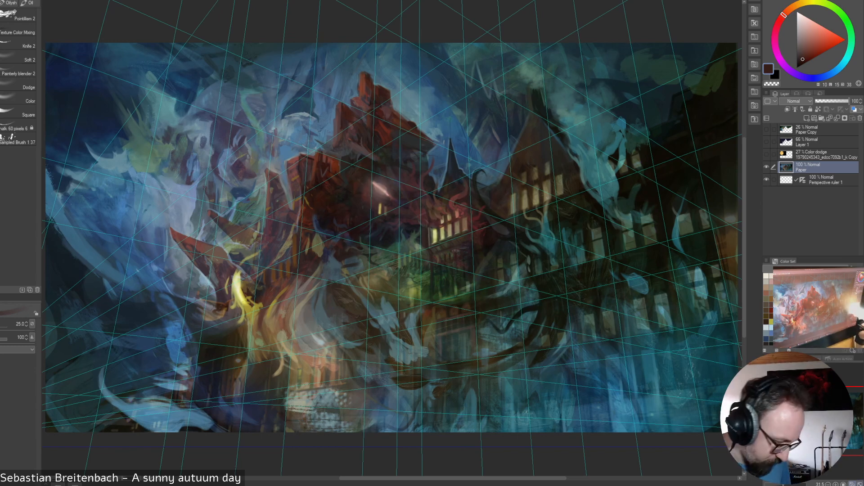
Tone the timber ledge beneath the central windows with a sampled dark brown at brush size 15, then shift the colour to dark green
{"action": "key", "text": "ctrl+alt+0"}
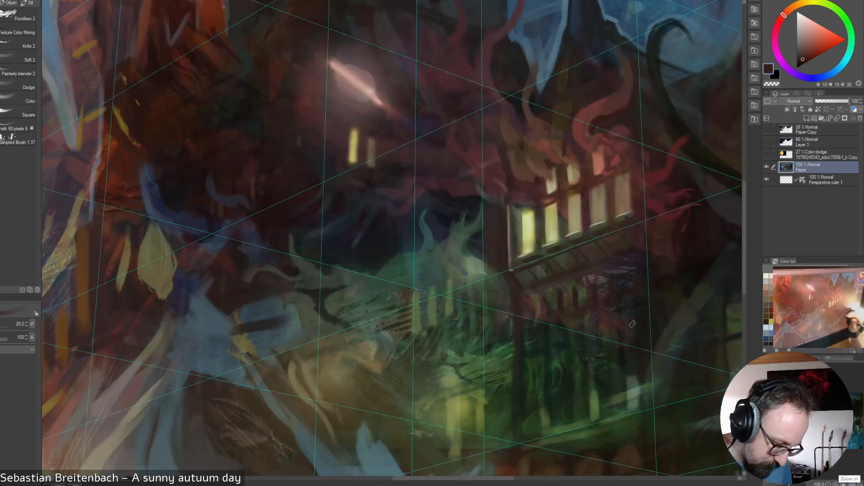
{"action": "left_click", "coordinate": [536, 272], "text": "alt"}
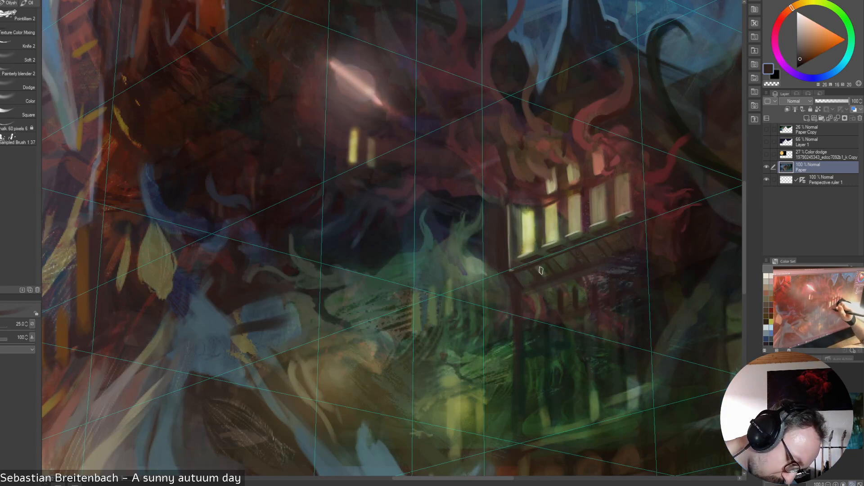
{"action": "key", "text": "bracketleft"}
{"action": "key", "text": "bracketleft"}
{"action": "key", "text": "bracketleft"}
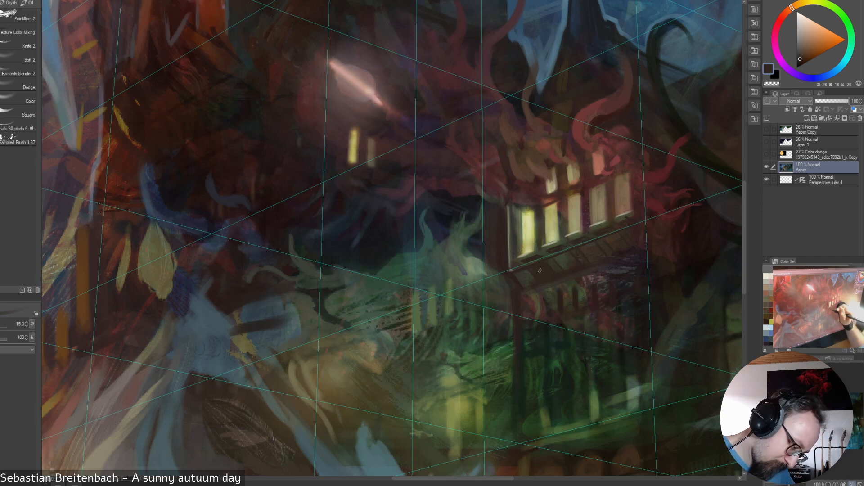
{"action": "left_click", "coordinate": [802, 60]}
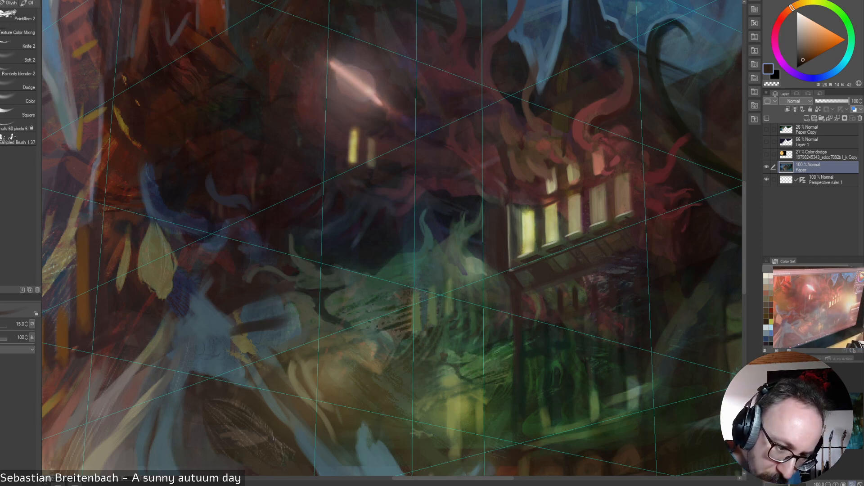
{"action": "left_click", "coordinate": [847, 22]}
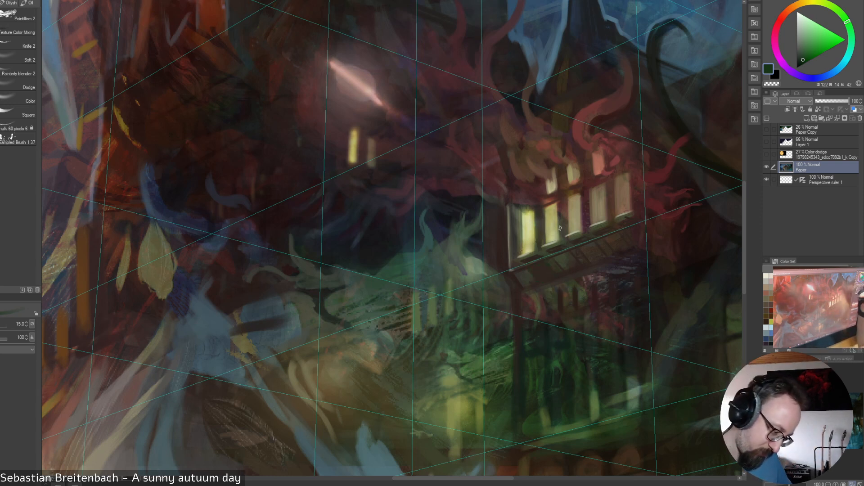
Darken the ledge's panels along the perspective with a dark brown sampled from the ledge, finishing with a finer brush
{"action": "left_click", "coordinate": [539, 265], "text": "alt"}
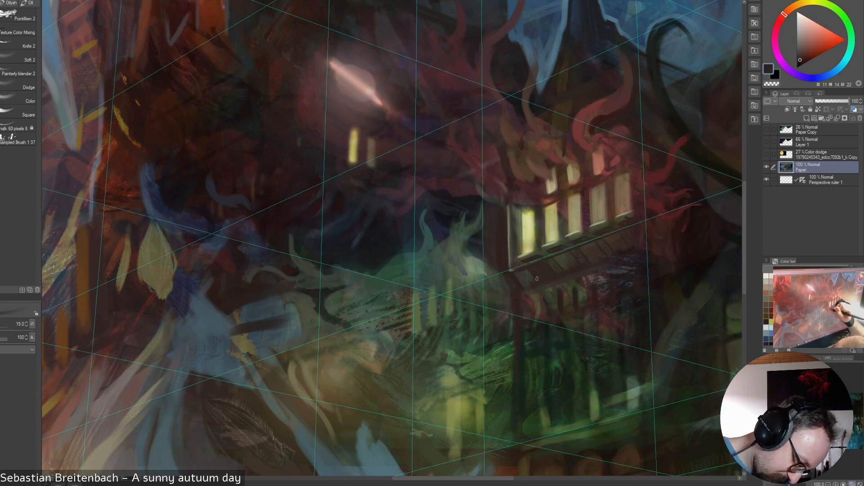
{"action": "mouse_move", "coordinate": [560, 265]}
{"action": "left_mouse_down"}
{"action": "mouse_move", "coordinate": [567, 254]}
{"action": "mouse_move", "coordinate": [588, 259]}
{"action": "mouse_move", "coordinate": [593, 245]}
{"action": "left_mouse_up"}
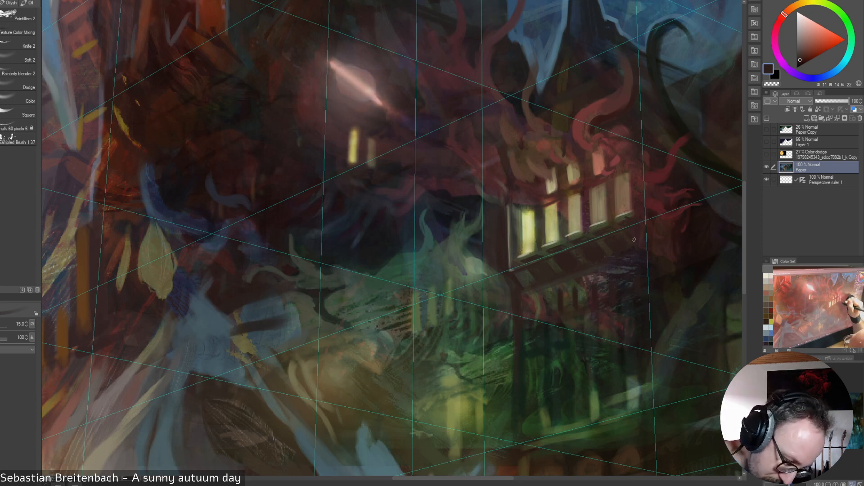
{"action": "key", "text": "["}
{"action": "key", "text": "["}
{"action": "key", "text": "["}
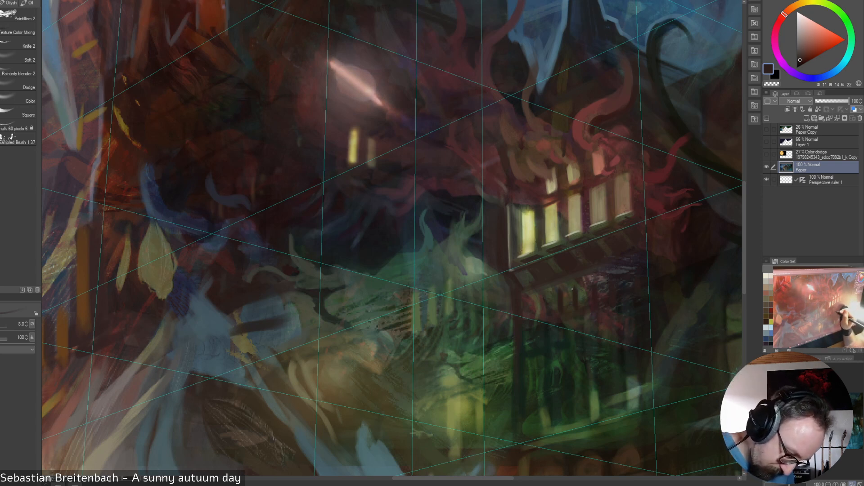
Paint over the green tentacles left of the lit windows with a sampled dark green at brush size 20
{"action": "left_click", "coordinate": [561, 289], "text": "alt"}
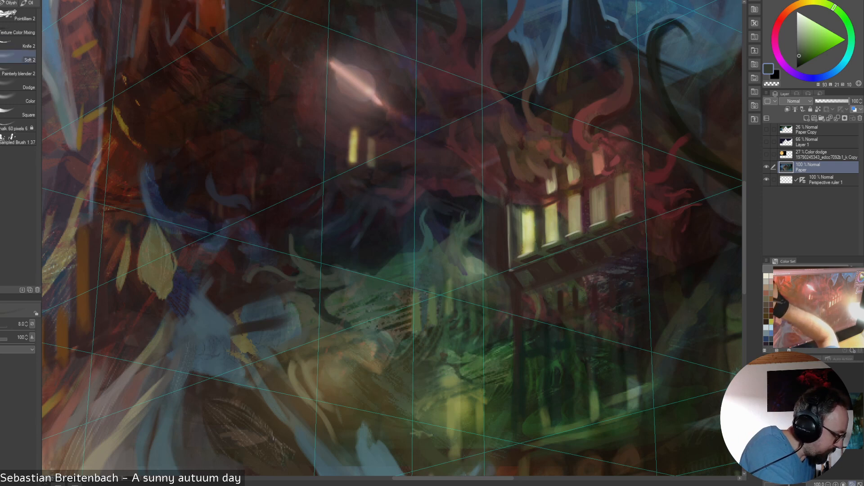
{"action": "left_click", "coordinate": [9, 71]}
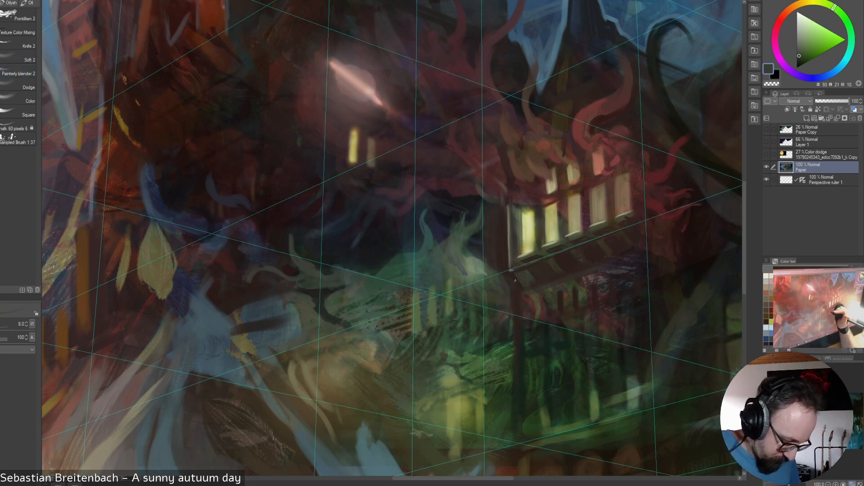
{"action": "key", "text": "bracketright"}
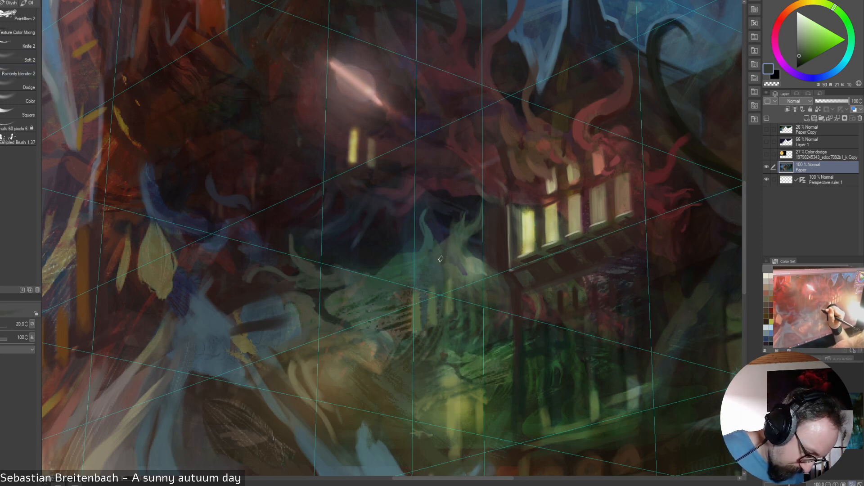
{"action": "left_click_drag", "start_coordinate": [490, 213], "coordinate": [438, 259]}
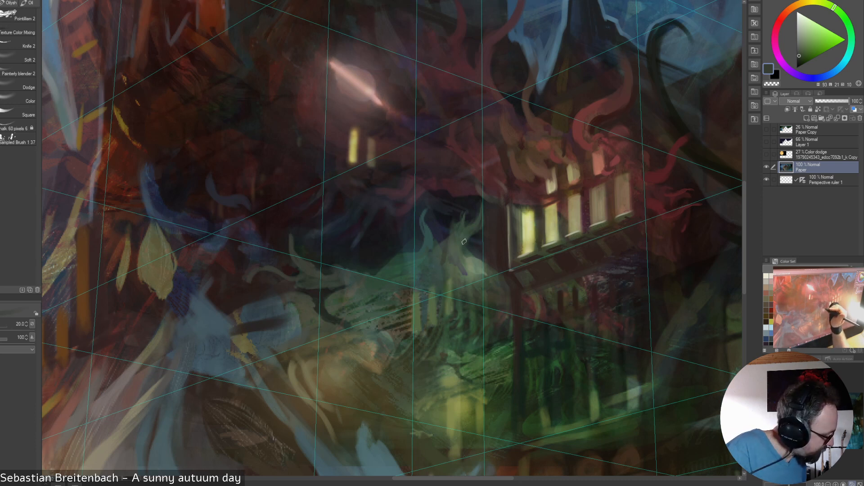
Soften the green tentacles' base and the pale glow beside the ledge with Painterly blender 2, reducing its size from 20 to 15
{"action": "left_click", "coordinate": [18, 73]}
{"action": "left_click", "coordinate": [440, 267], "text": "alt"}
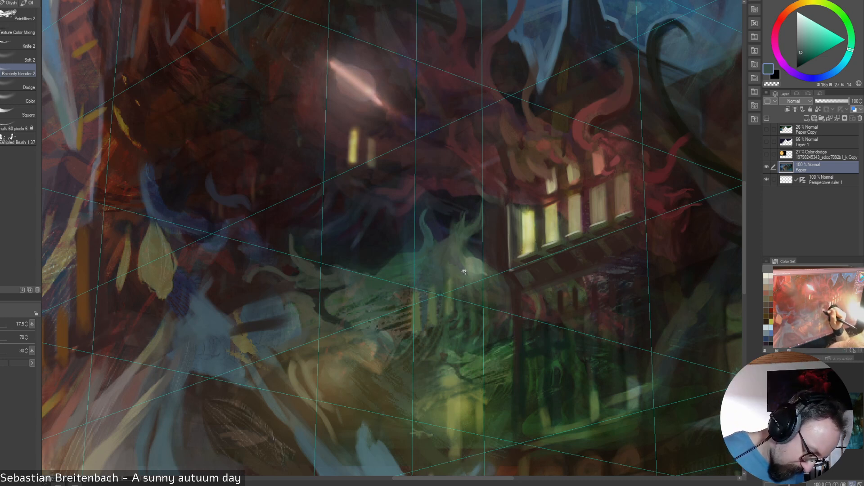
{"action": "key", "text": "]"}
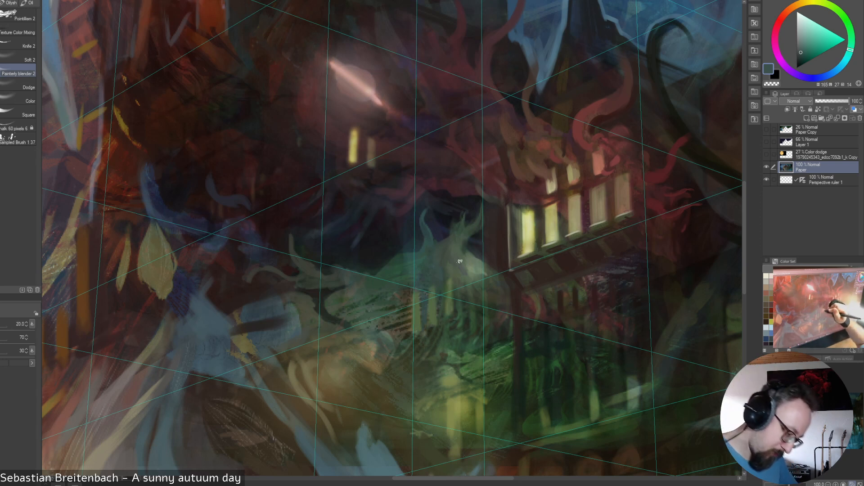
{"action": "left_click_drag", "start_coordinate": [459, 261], "coordinate": [468, 277]}
{"action": "key", "text": "bracketleft"}
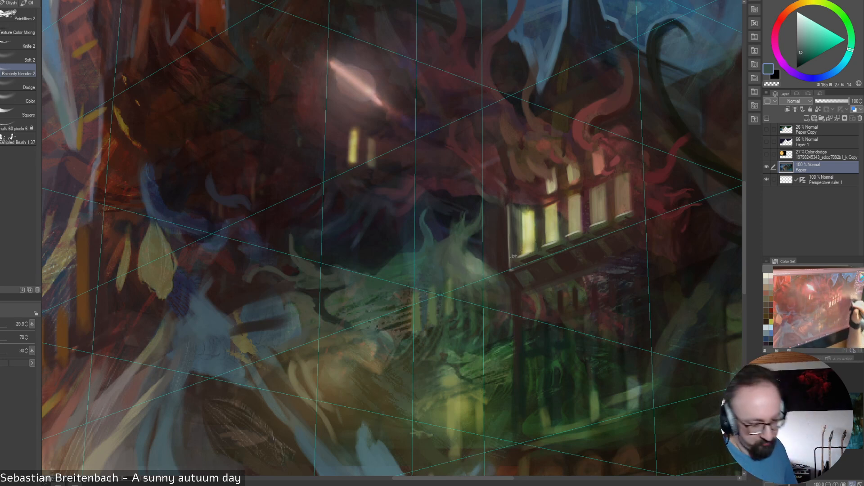
{"action": "key", "text": "bracketleft"}
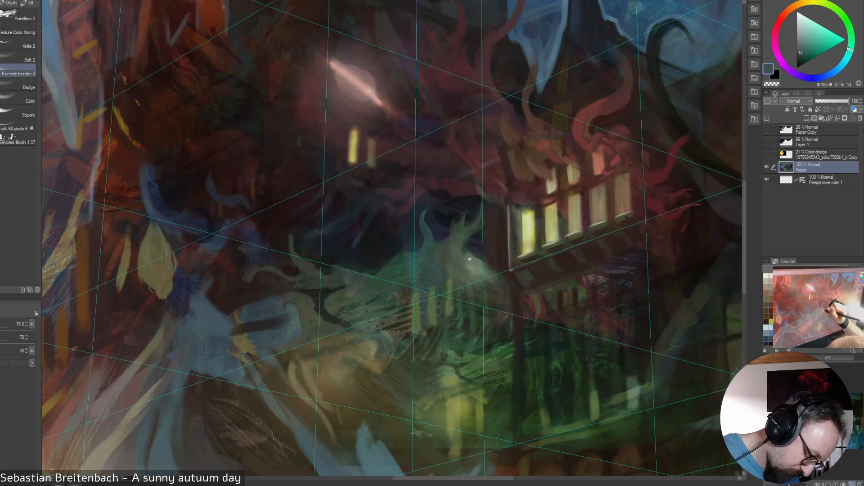
Redefine the right green tentacle's edges with PS Chalk in sampled dark blue and dark green, reducing the brush from 20 to 10
{"action": "right_click", "coordinate": [524, 145]}
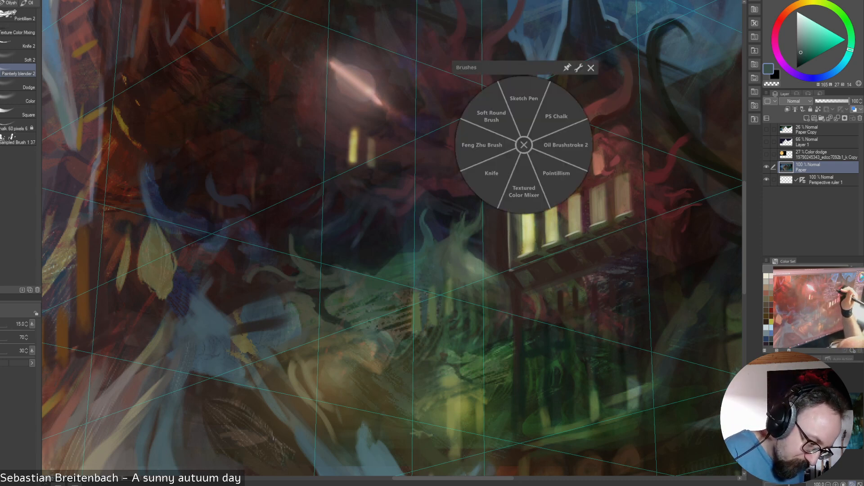
{"action": "left_click", "coordinate": [560, 122]}
{"action": "left_click", "coordinate": [471, 247], "text": "alt"}
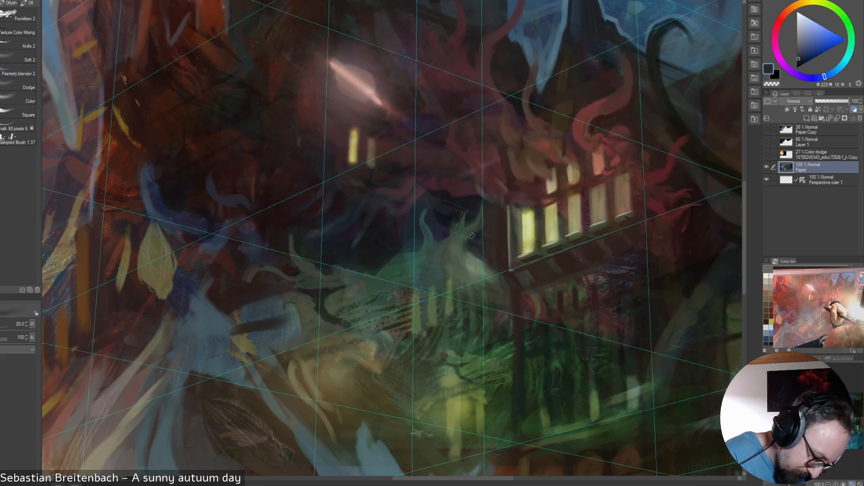
{"action": "left_click", "coordinate": [480, 200], "text": "alt"}
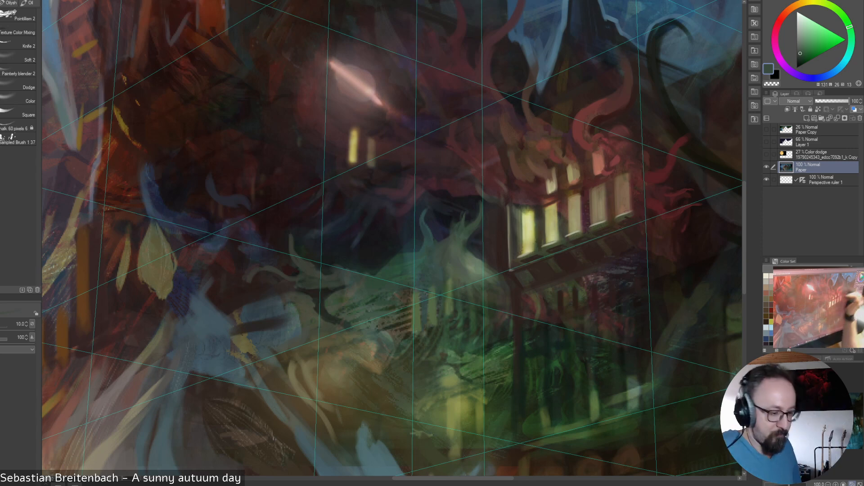
Rework the green tentacles and glow left of the lit windows with sampled dark green and olive tones at brush size 17.5
{"action": "left_click", "coordinate": [481, 210], "text": "alt"}
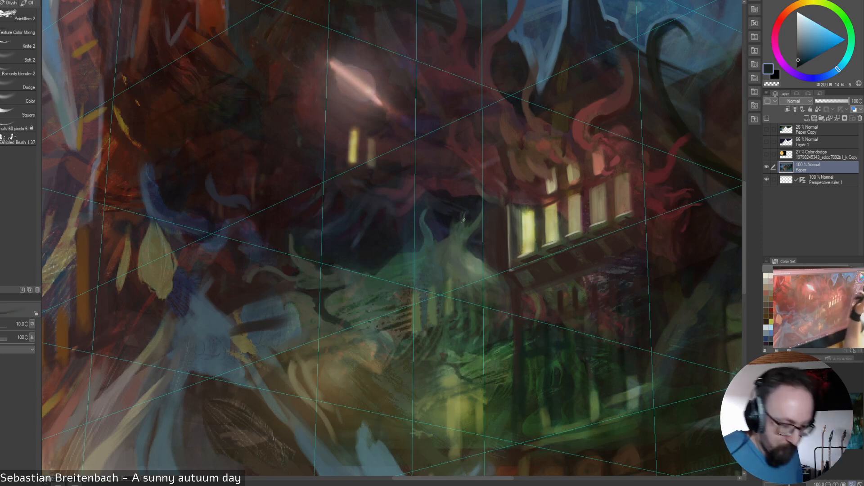
{"action": "key", "text": "ctrl+0"}
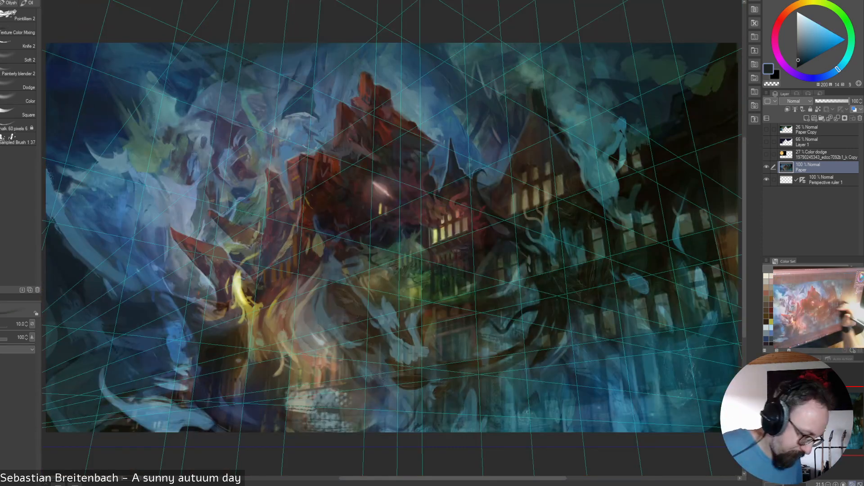
{"action": "left_click", "coordinate": [415, 229], "text": "alt"}
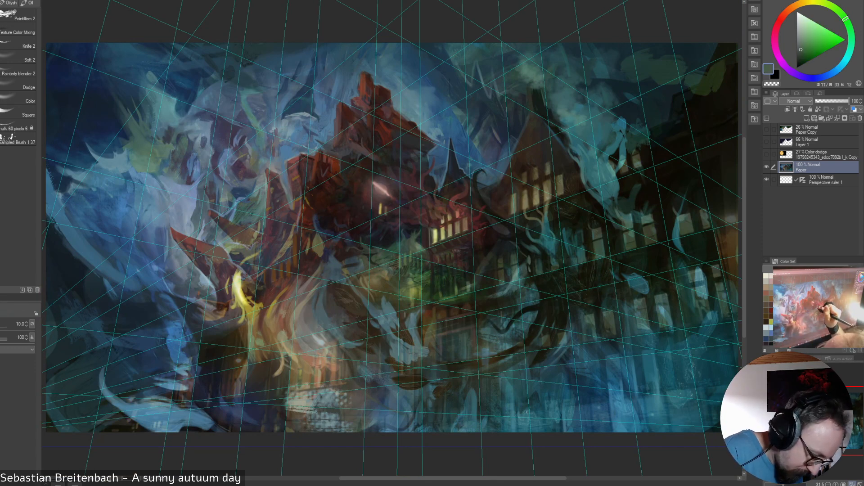
{"action": "key", "text": "]"}
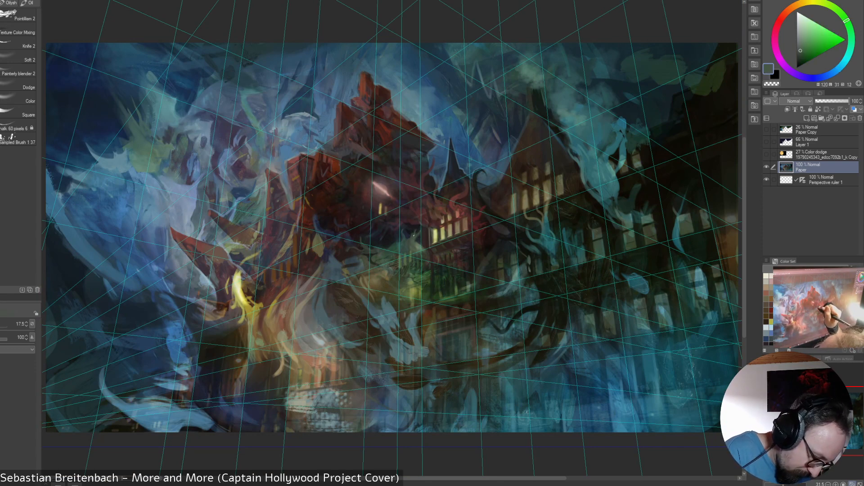
{"action": "left_click", "coordinate": [413, 240], "text": "alt"}
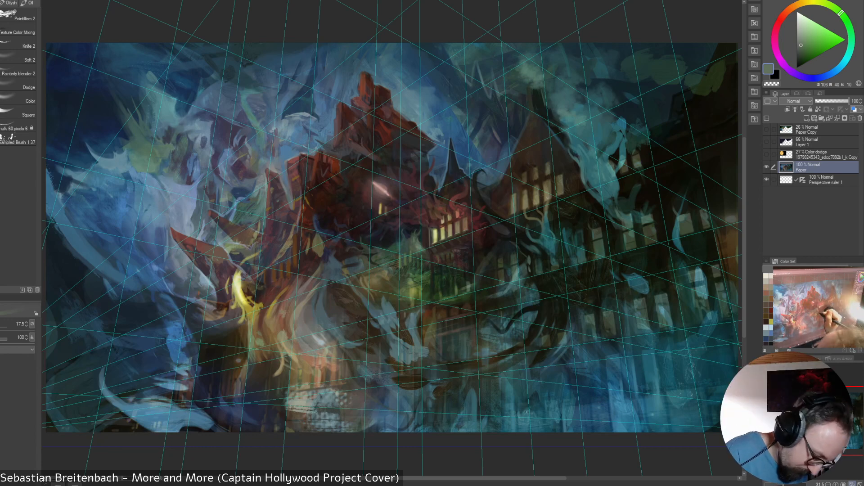
{"action": "left_click", "coordinate": [418, 275], "text": "alt"}
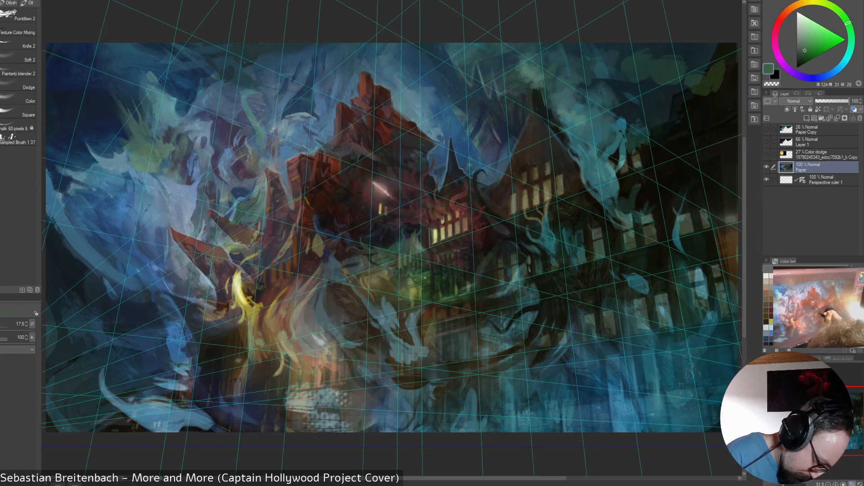
{"action": "left_click", "coordinate": [413, 293], "text": "alt"}
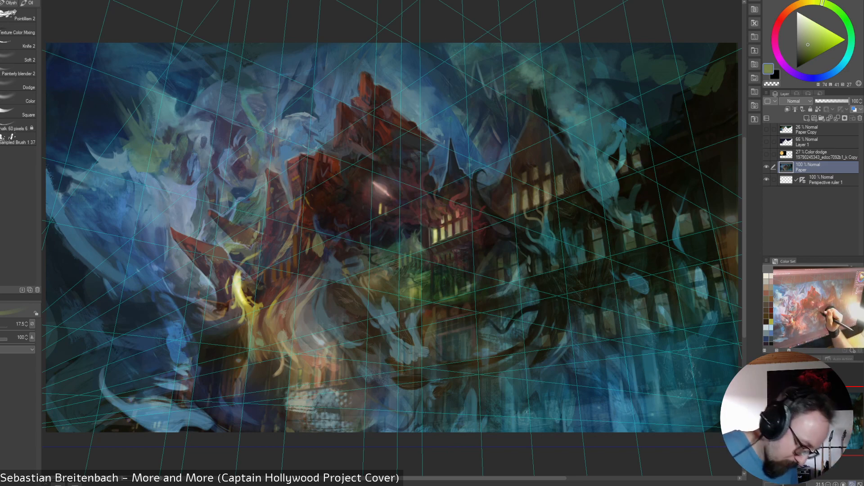
Darken the green facade below the lit windows with dark brown and dark green tones sampled from the building
{"action": "left_click", "coordinate": [431, 265], "text": "alt"}
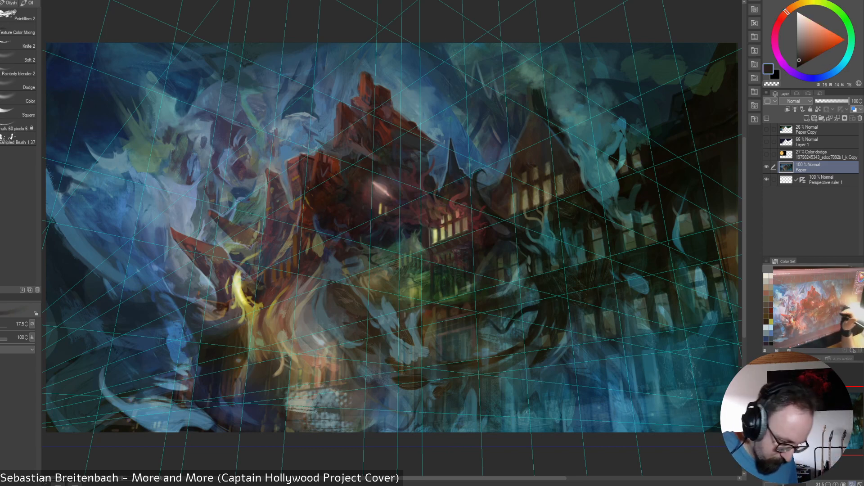
{"action": "left_click", "coordinate": [440, 292], "text": "alt"}
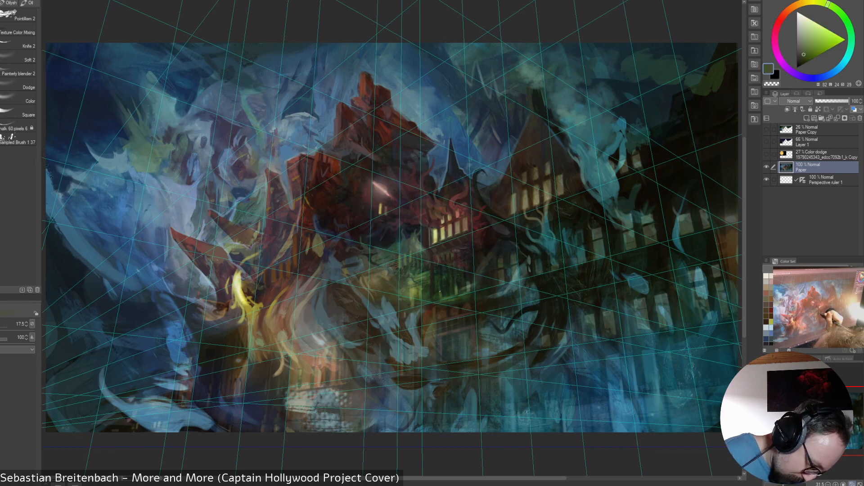
{"action": "left_click", "coordinate": [436, 282], "text": "alt"}
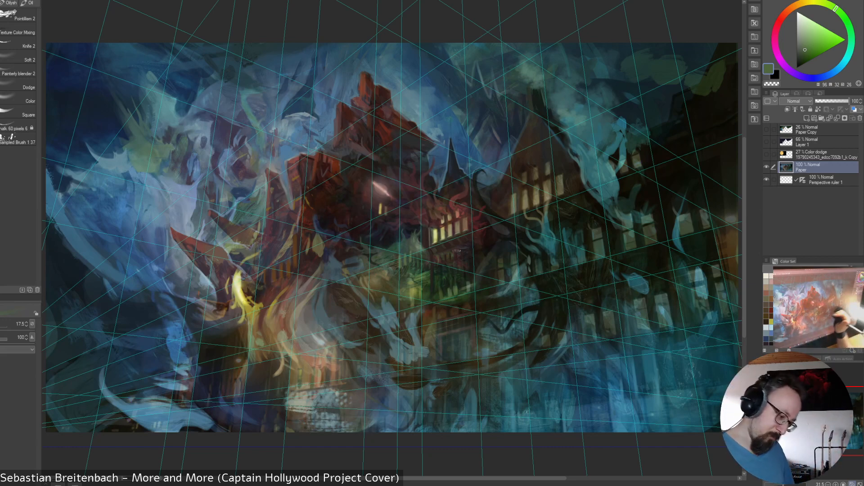
{"action": "left_click", "coordinate": [455, 285], "text": "alt"}
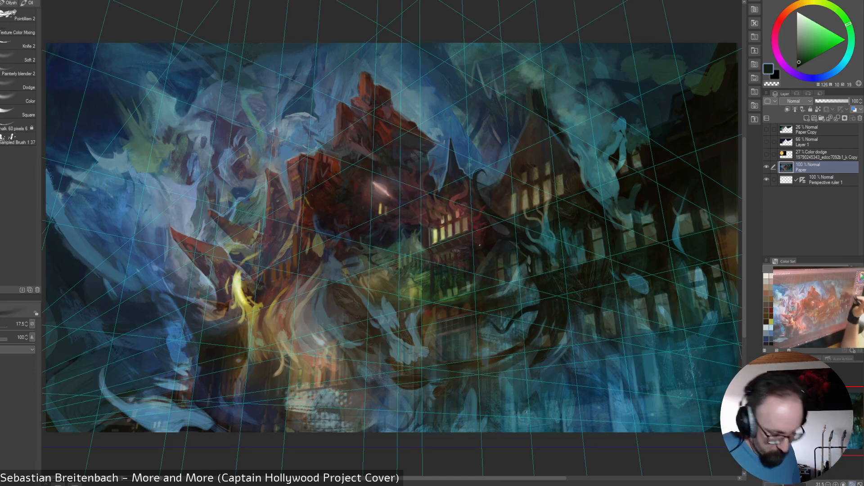
{"action": "left_click", "coordinate": [468, 285], "text": "alt"}
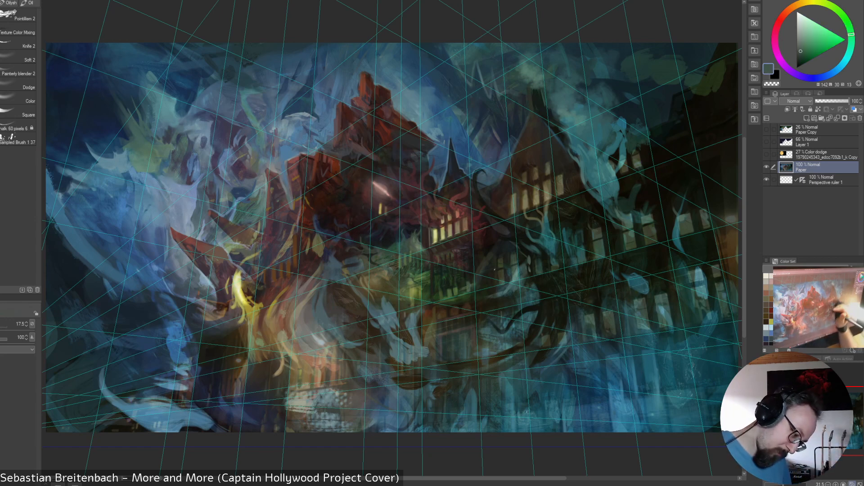
{"action": "left_click", "coordinate": [465, 287], "text": "alt"}
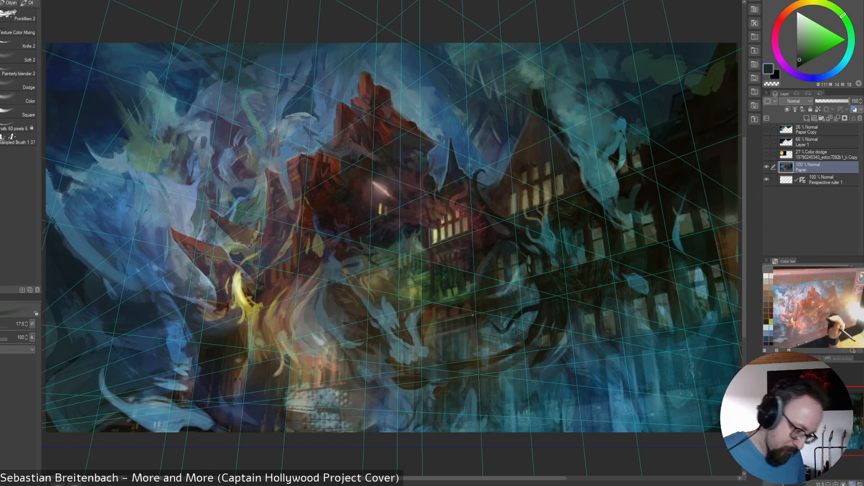
Paint the green railing and short pale openings along the lower facade in sampled olive, dark green and dark red, reducing the brush to 15
{"action": "left_click", "coordinate": [457, 293], "text": "alt"}
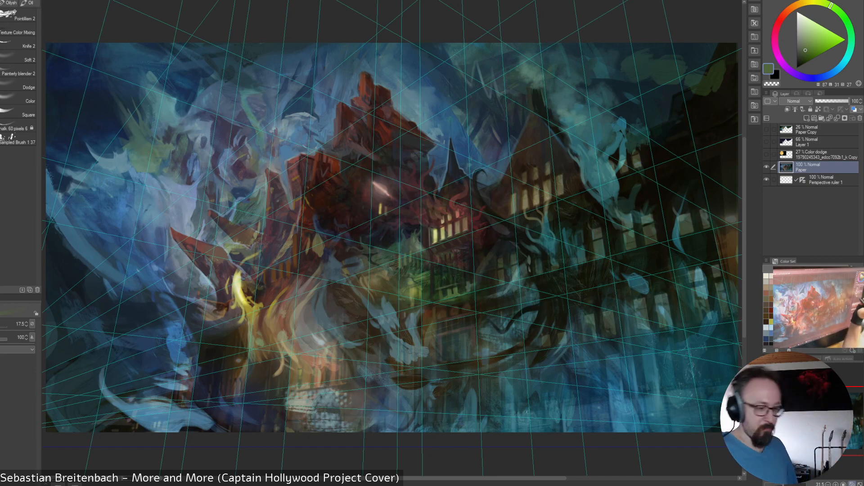
{"action": "left_click", "coordinate": [439, 289], "text": "alt"}
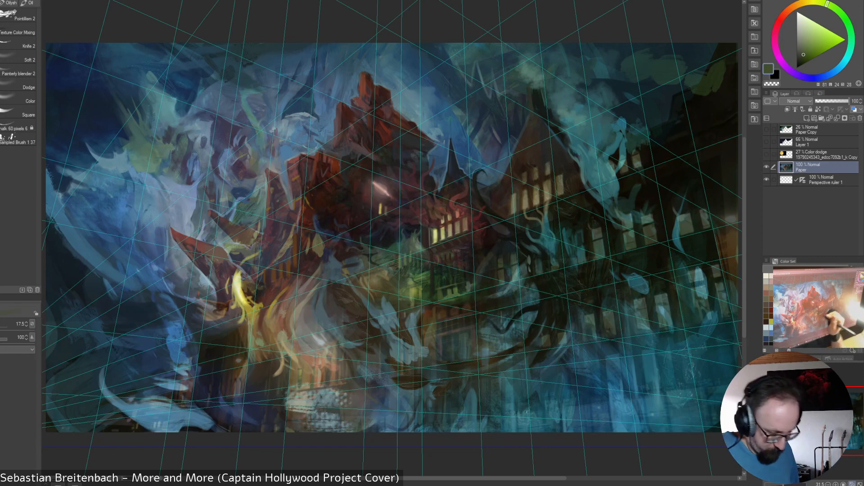
{"action": "left_click", "coordinate": [442, 294], "text": "alt"}
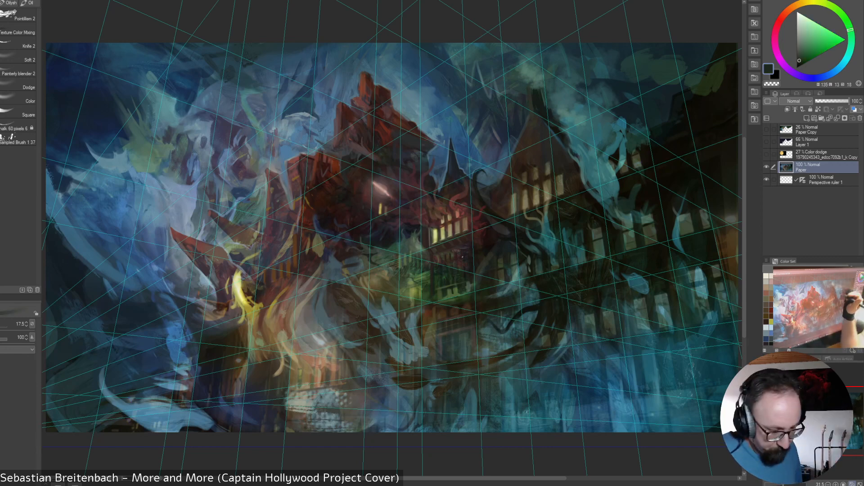
{"action": "left_click", "coordinate": [445, 292], "text": "alt"}
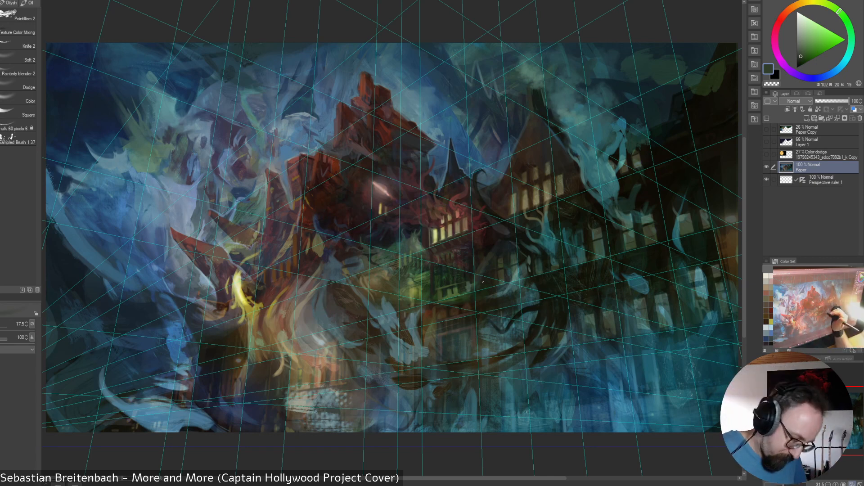
{"action": "key", "text": "bracketright"}
{"action": "left_click", "coordinate": [459, 277], "text": "alt"}
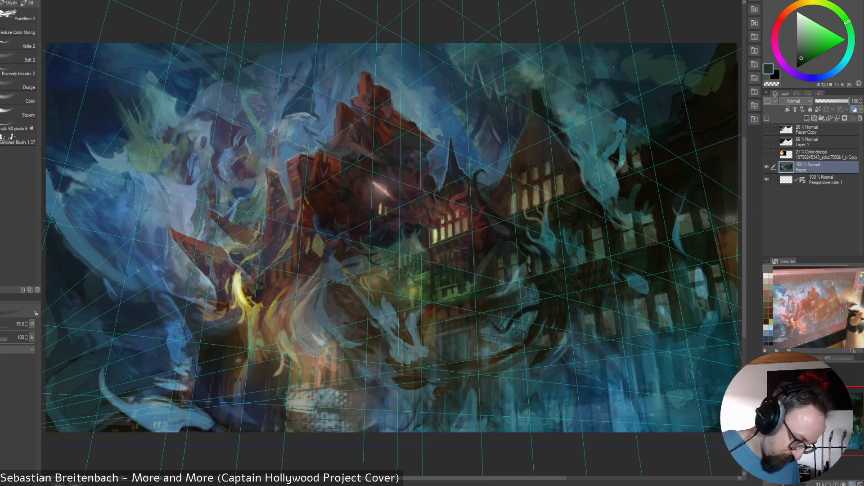
{"action": "left_click", "coordinate": [459, 266], "text": "alt"}
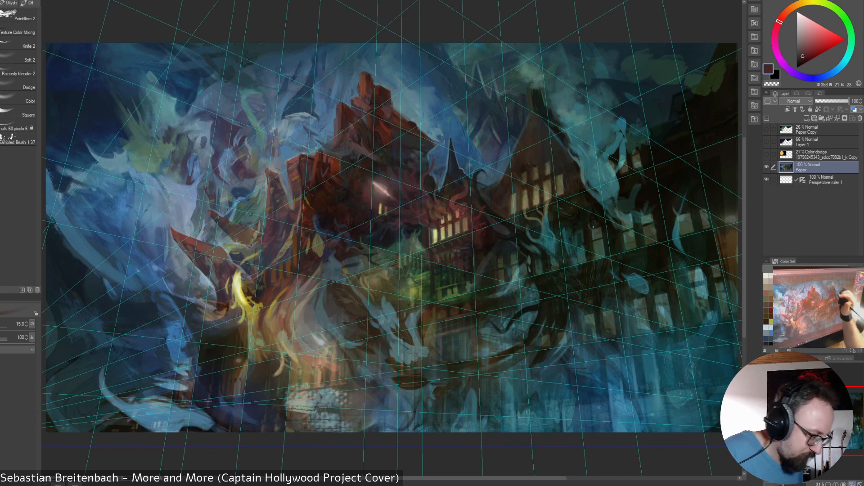
Clean up the edge of the tall red chimney with blue tones sampled from the surrounding sky
{"action": "left_click", "coordinate": [357, 75], "text": "alt"}
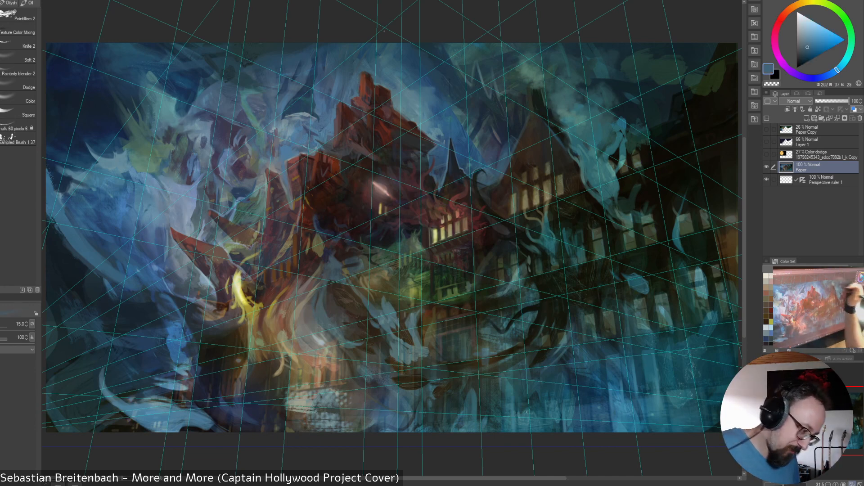
{"action": "left_click", "coordinate": [359, 76], "text": "alt"}
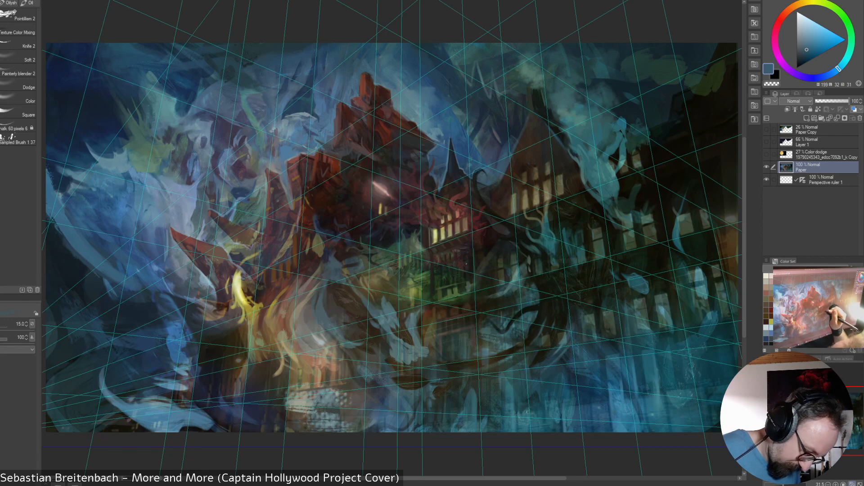
Texture the wall below the timber ledge in sampled dark red with the pointillism brush at size 17.5, and sample dark green from the facade
{"action": "key", "text": "ctrl+alt+0"}
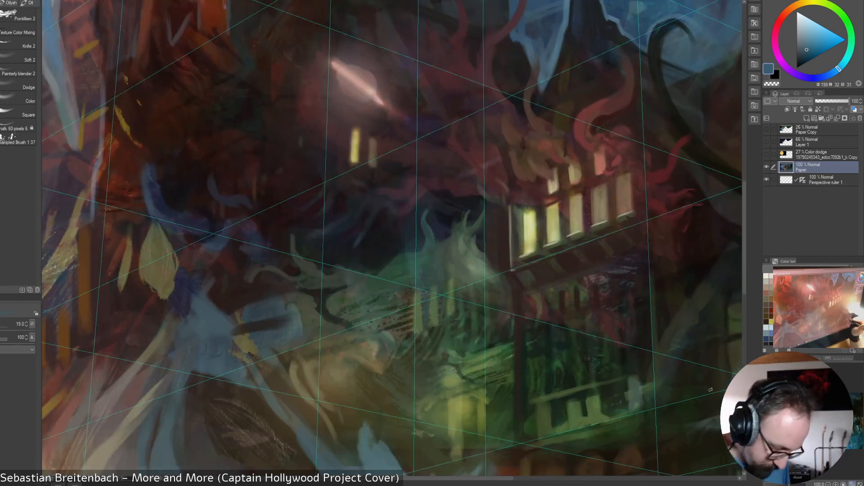
{"action": "left_click_drag", "start_coordinate": [540, 252], "coordinate": [481, 260]}
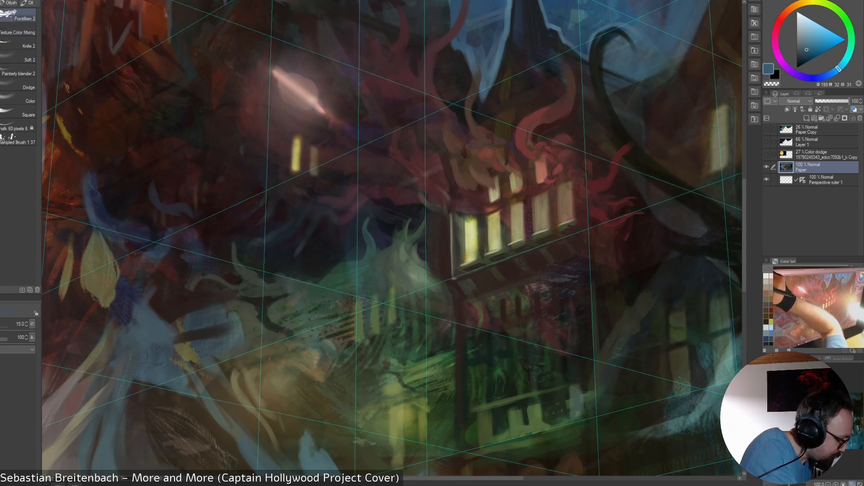
{"action": "left_click", "coordinate": [19, 15]}
{"action": "key", "text": "bracketleft"}
{"action": "key", "text": "bracketleft"}
{"action": "key", "text": "bracketleft"}
{"action": "key", "text": "bracketleft"}
{"action": "key", "text": "bracketleft"}
{"action": "left_click", "coordinate": [564, 345], "text": "alt"}
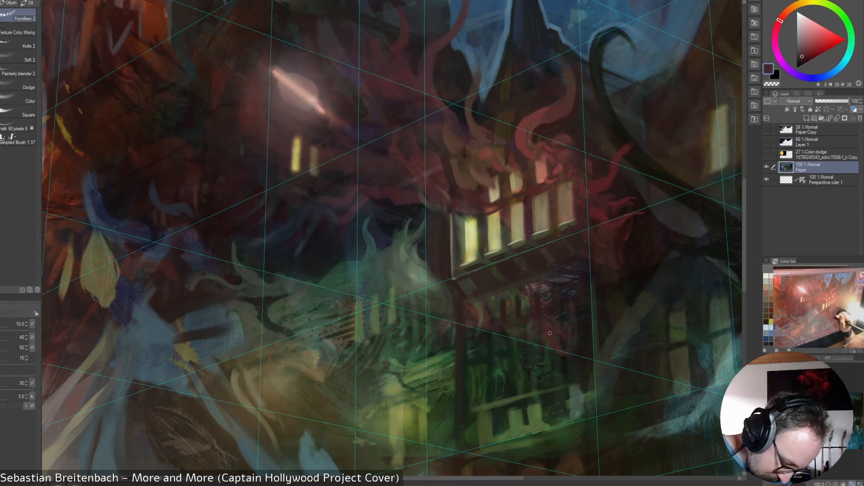
{"action": "key", "text": "bracketright"}
{"action": "key", "text": "bracketright"}
{"action": "key", "text": "bracketright"}
{"action": "left_click_drag", "start_coordinate": [558, 348], "coordinate": [573, 360]}
{"action": "key", "text": "bracketright"}
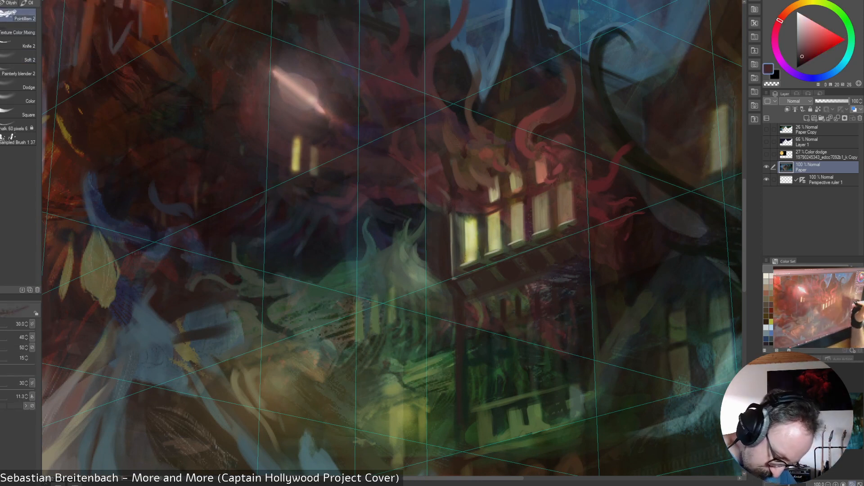
{"action": "key", "text": "bracketleft"}
{"action": "key", "text": "bracketleft"}
{"action": "key", "text": "bracketleft"}
{"action": "left_click", "coordinate": [497, 356], "text": "alt"}
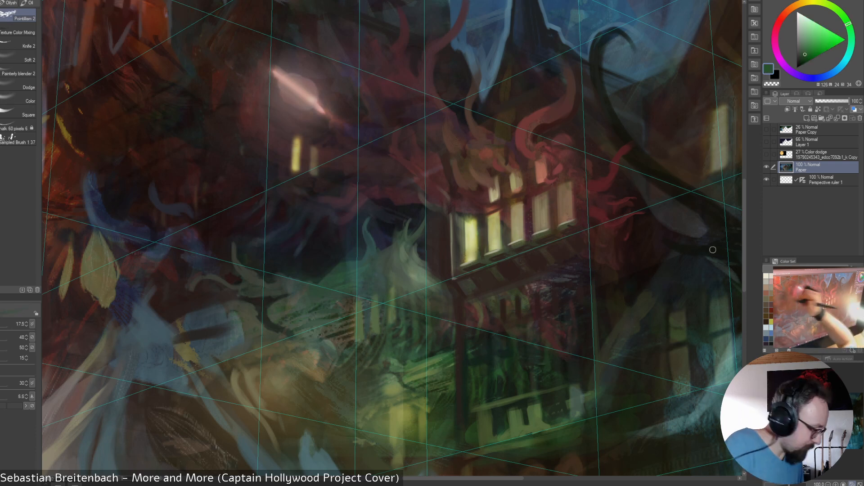
Refine the dark green gaps above the lower railing with sampled greens at brush size 12.5, undoing the last stroke
{"action": "left_click", "coordinate": [1, 73]}
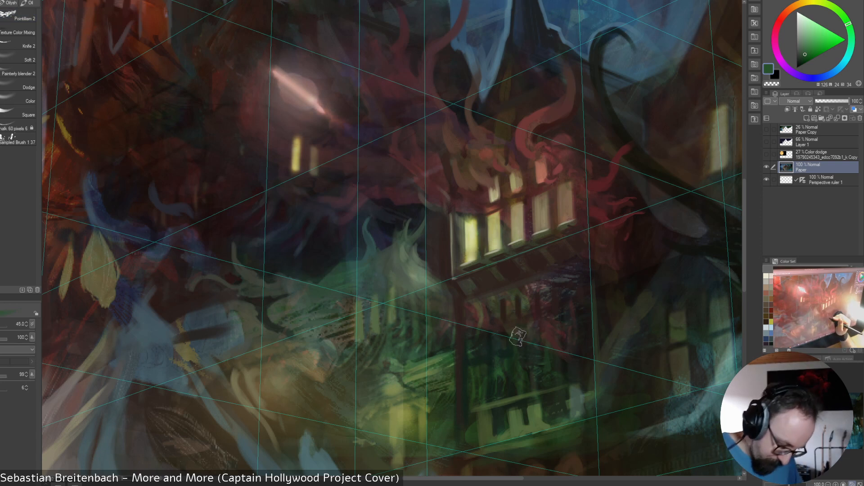
{"action": "left_click", "coordinate": [487, 371], "text": "alt"}
{"action": "key", "text": "bracketleft"}
{"action": "key", "text": "bracketleft"}
{"action": "key", "text": "bracketleft"}
{"action": "mouse_move", "coordinate": [486, 371]}
{"action": "left_mouse_down"}
{"action": "mouse_move", "coordinate": [481, 402]}
{"action": "mouse_move", "coordinate": [494, 403]}
{"action": "left_mouse_up"}
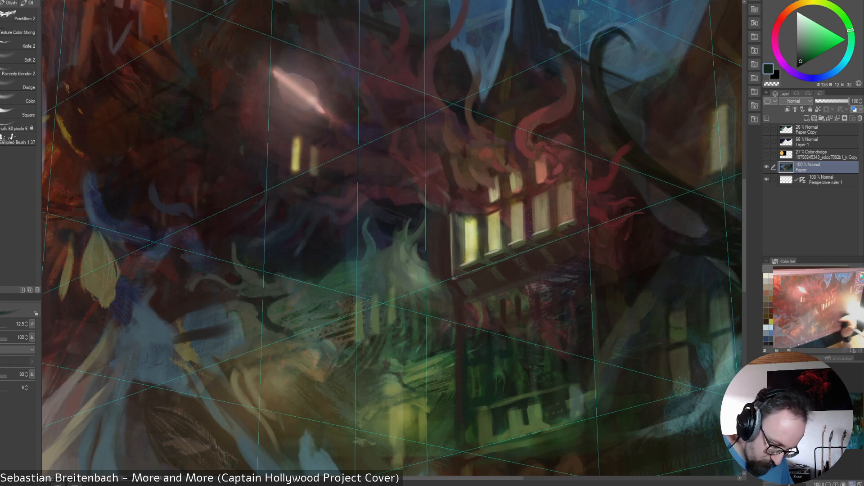
{"action": "left_click", "coordinate": [479, 387], "text": "alt"}
{"action": "left_click_drag", "start_coordinate": [472, 378], "coordinate": [471, 396]}
{"action": "left_click", "coordinate": [478, 396], "text": "alt"}
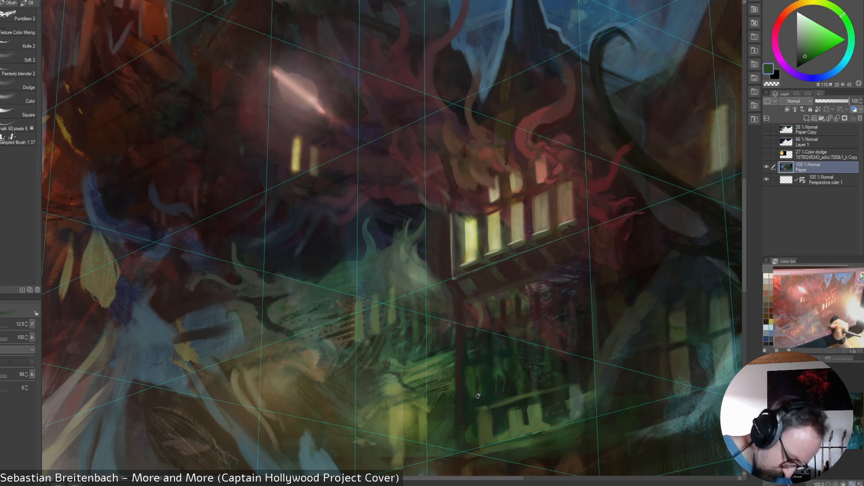
{"action": "key", "text": "ctrl+z"}
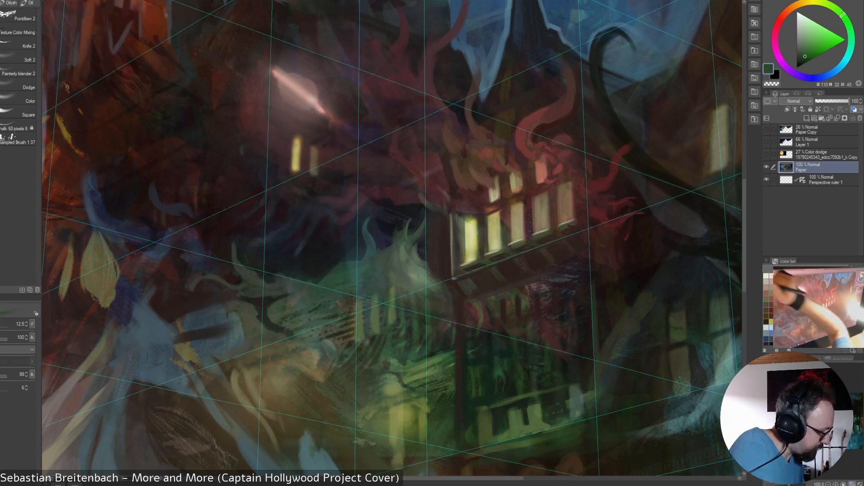
Smooth the textured wall below the timber ledge with the Knife 2 brush in sampled dark reds and browns, at sizes 40 and 35
{"action": "left_click", "coordinate": [18, 33]}
{"action": "left_click", "coordinate": [18, 44]}
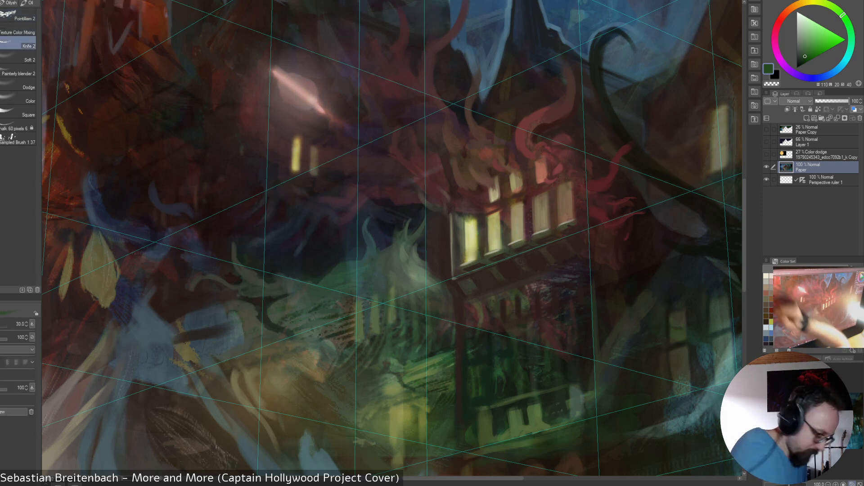
{"action": "left_click", "coordinate": [572, 305], "text": "alt"}
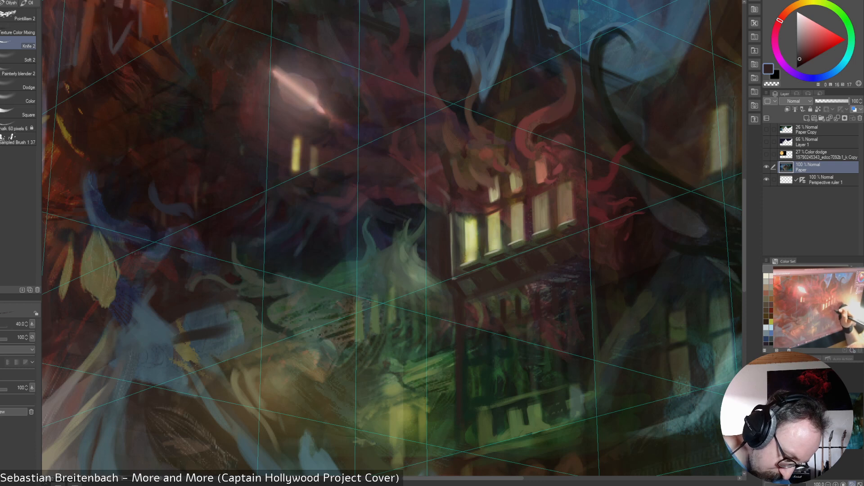
{"action": "left_click", "coordinate": [561, 288], "text": "alt"}
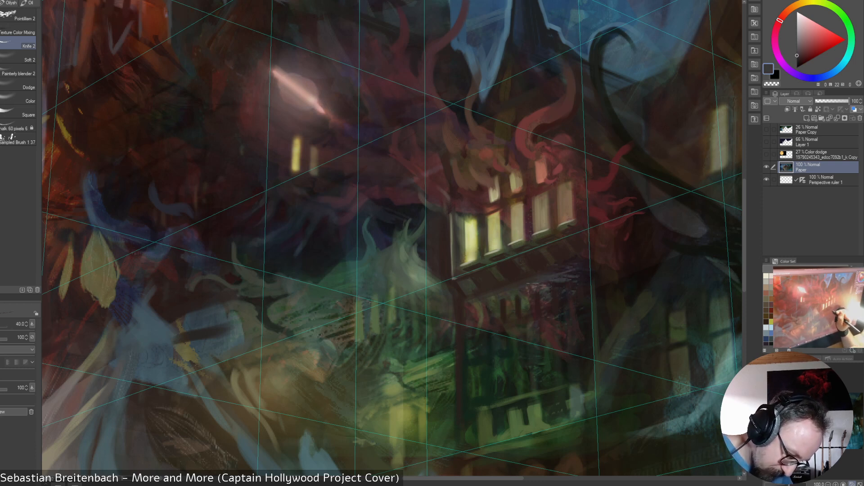
{"action": "left_click", "coordinate": [553, 293], "text": "alt"}
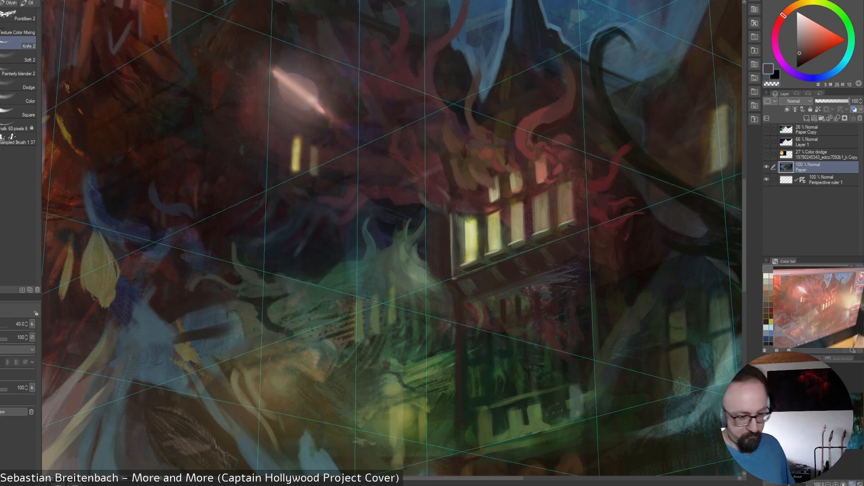
{"action": "left_click", "coordinate": [548, 307], "text": "alt"}
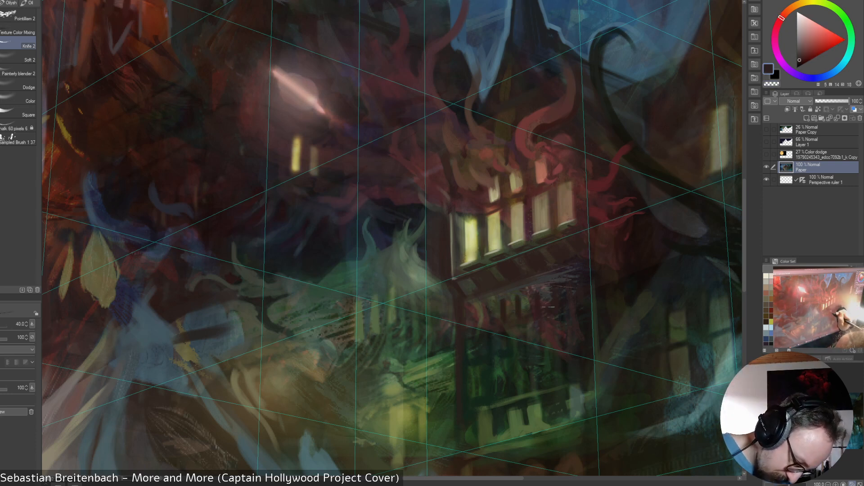
{"action": "left_click", "coordinate": [584, 328], "text": "alt"}
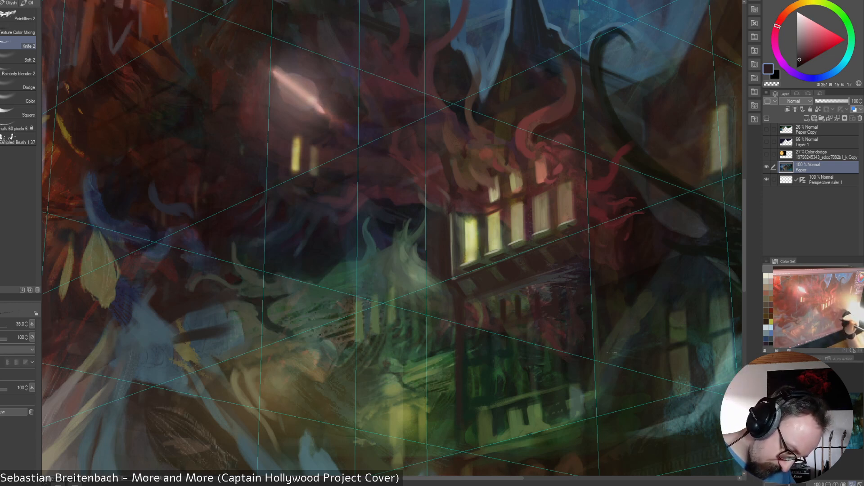
Repaint the upper edge of the lower green railing in sampled dark green with the Knife 2 brush at size 35
{"action": "left_click", "coordinate": [513, 388], "text": "alt"}
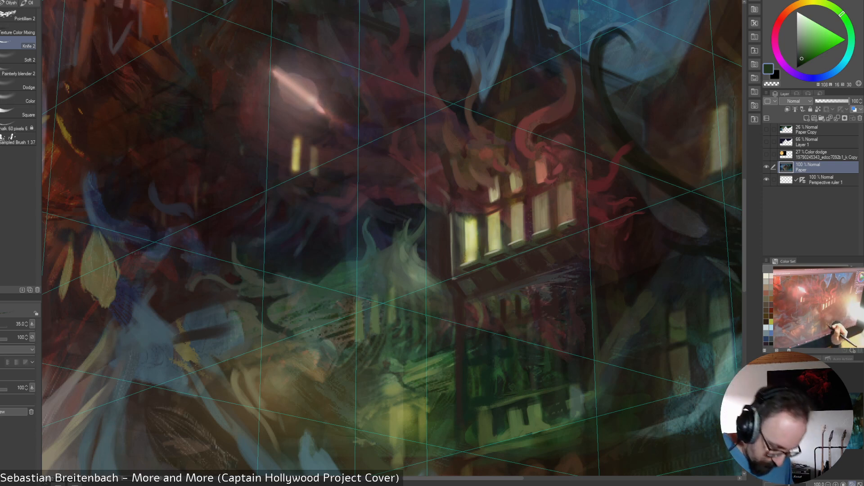
{"action": "left_click", "coordinate": [514, 400], "text": "alt"}
{"action": "left_click_drag", "start_coordinate": [485, 406], "coordinate": [534, 394]}
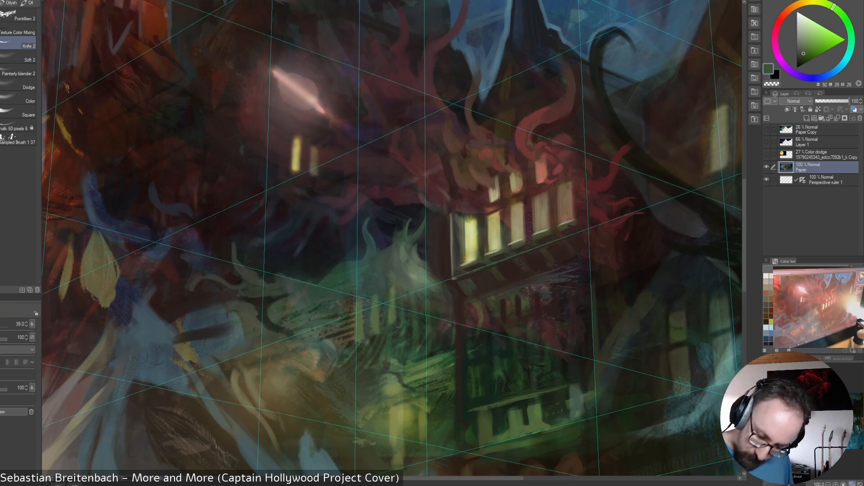
Switch to the Painterly blender 2 brush for blending across the whole painting, raising its size to 50 and reducing it to 20
{"action": "key", "text": "ctrl+0"}
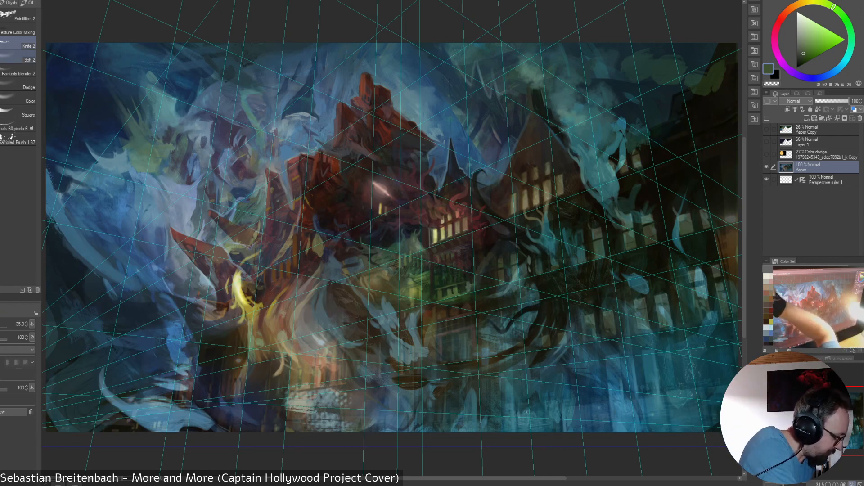
{"action": "left_click", "coordinate": [18, 71]}
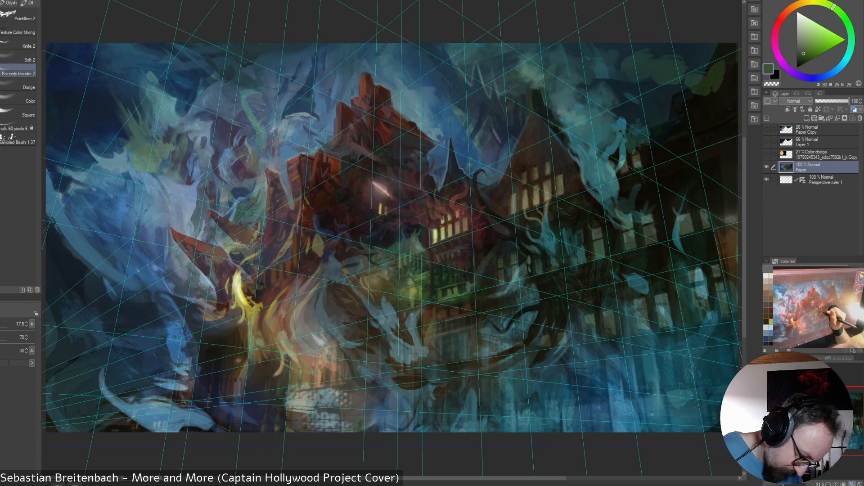
{"action": "key", "text": "bracketright"}
{"action": "key", "text": "bracketright"}
{"action": "key", "text": "bracketright"}
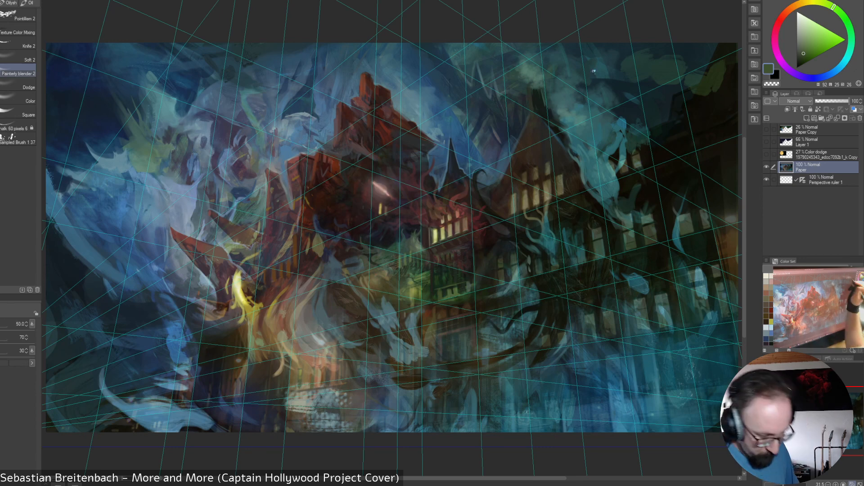
{"action": "key", "text": "bracketright"}
{"action": "key", "text": "bracketleft"}
{"action": "key", "text": "bracketleft"}
{"action": "key", "text": "bracketleft"}
{"action": "key", "text": "bracketleft"}
{"action": "key", "text": "bracketleft"}
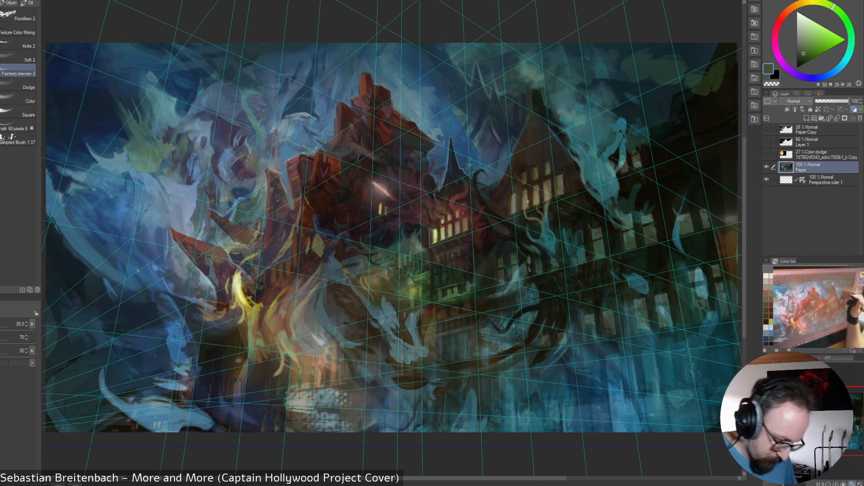
Rework the dark facade between the central building and the gabled house with PS Chalk at size 17.5, sampling dark blue and green tones
{"action": "right_click", "coordinate": [526, 202]}
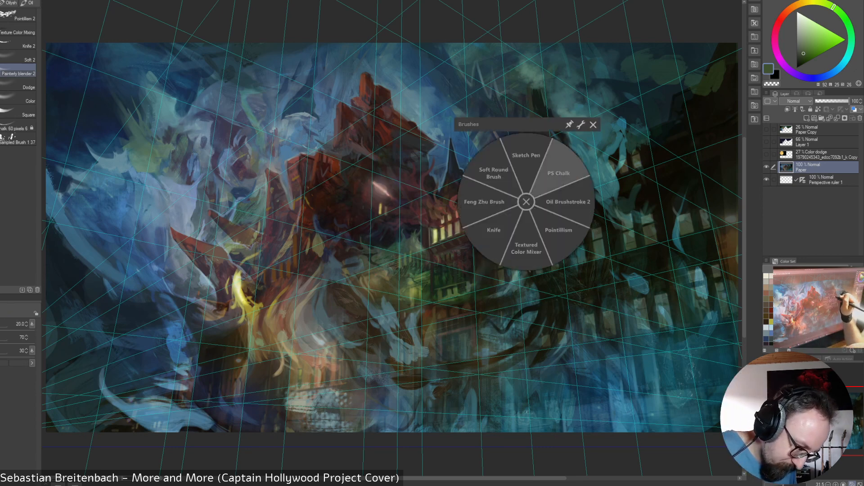
{"action": "left_click", "coordinate": [559, 173]}
{"action": "left_click", "coordinate": [485, 248], "text": "alt"}
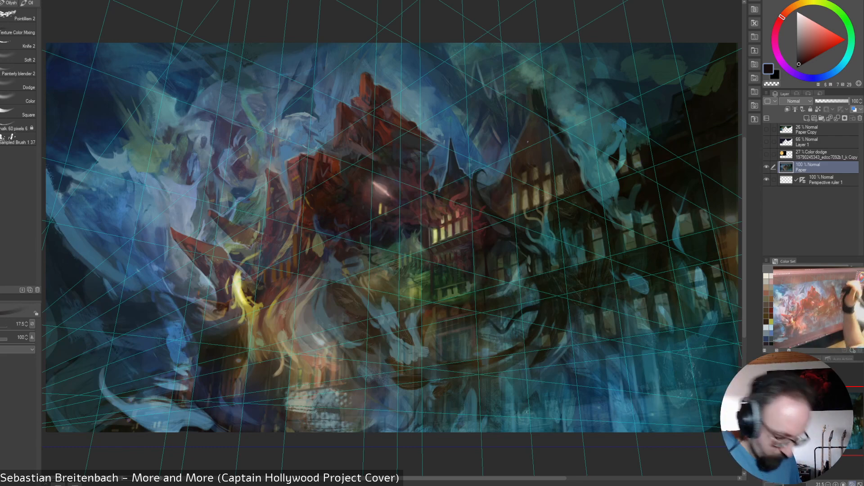
{"action": "key", "text": "bracketright"}
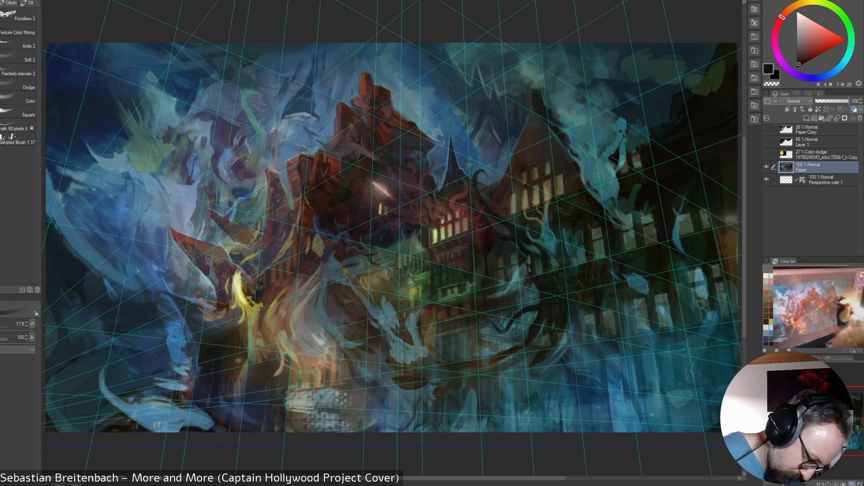
{"action": "left_click", "coordinate": [502, 242], "text": "alt"}
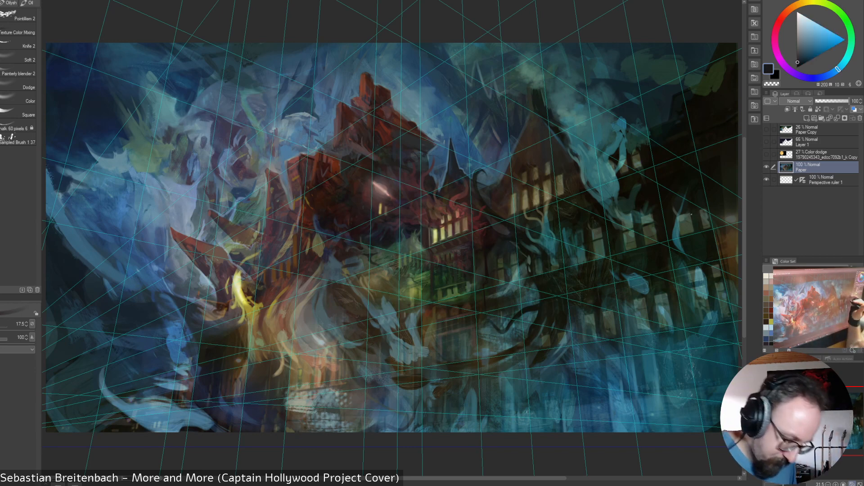
{"action": "left_click", "coordinate": [496, 243], "text": "alt"}
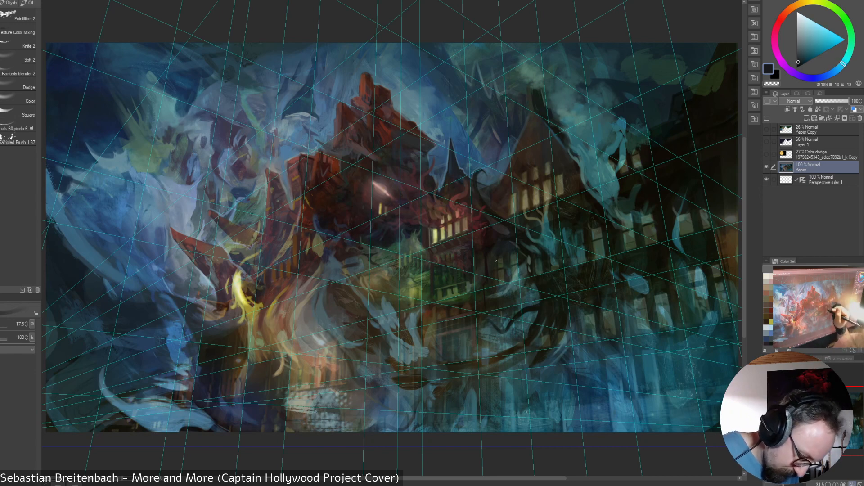
{"action": "left_click", "coordinate": [499, 266], "text": "alt"}
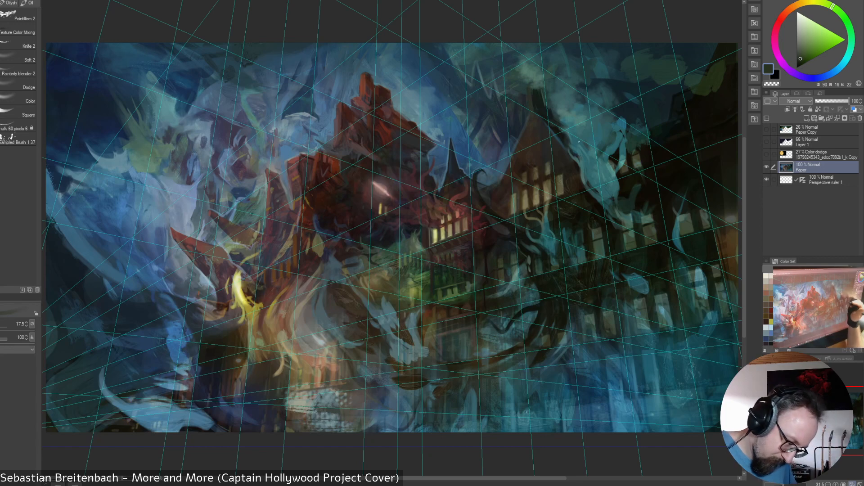
{"action": "left_click", "coordinate": [494, 258], "text": "alt"}
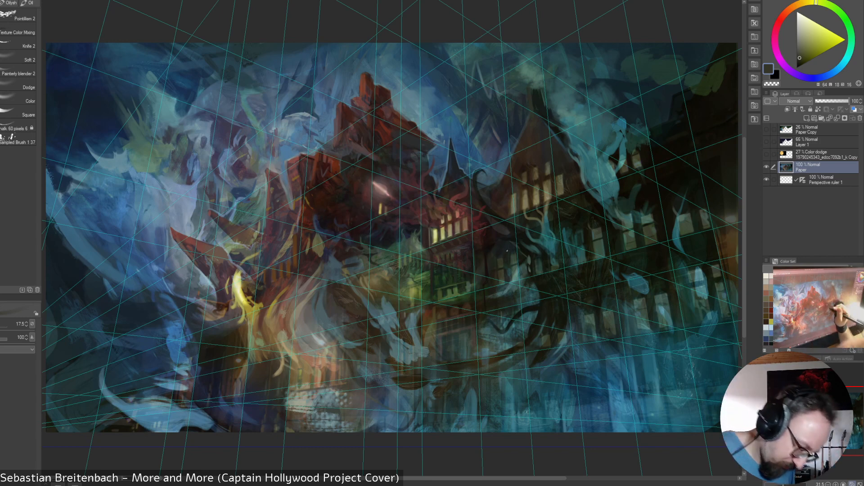
{"action": "left_click", "coordinate": [502, 253], "text": "alt"}
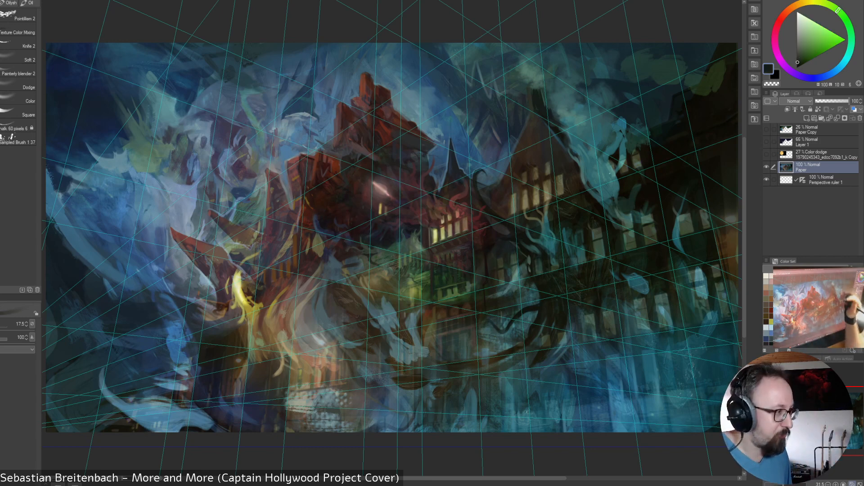
{"action": "left_click", "coordinate": [500, 268], "text": "alt"}
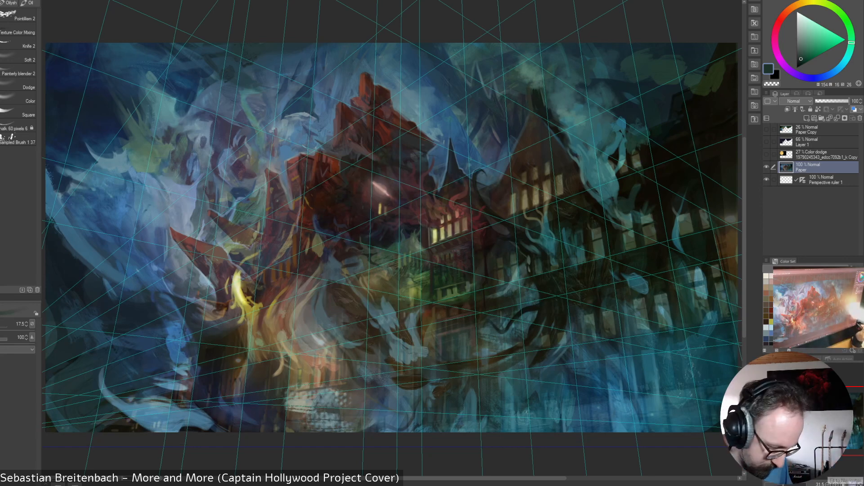
Define the lower panes of the first dim window beyond the green facade in sampled olive and dark green at size 17.5
{"action": "left_click", "coordinate": [843, 485]}
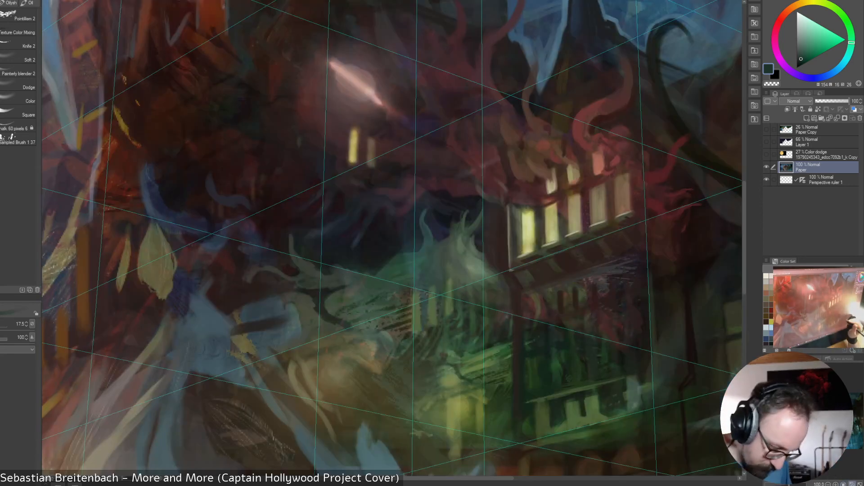
{"action": "left_click_drag", "start_coordinate": [813, 422], "coordinate": [829, 420]}
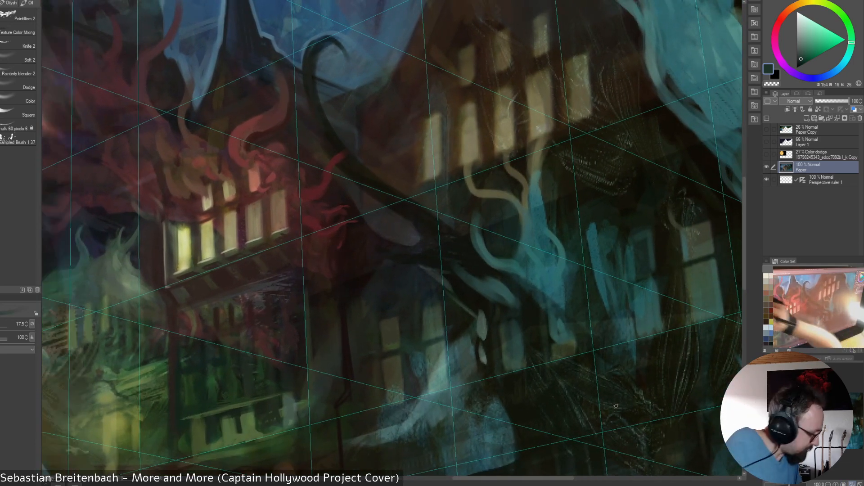
{"action": "left_click", "coordinate": [401, 391], "text": "alt"}
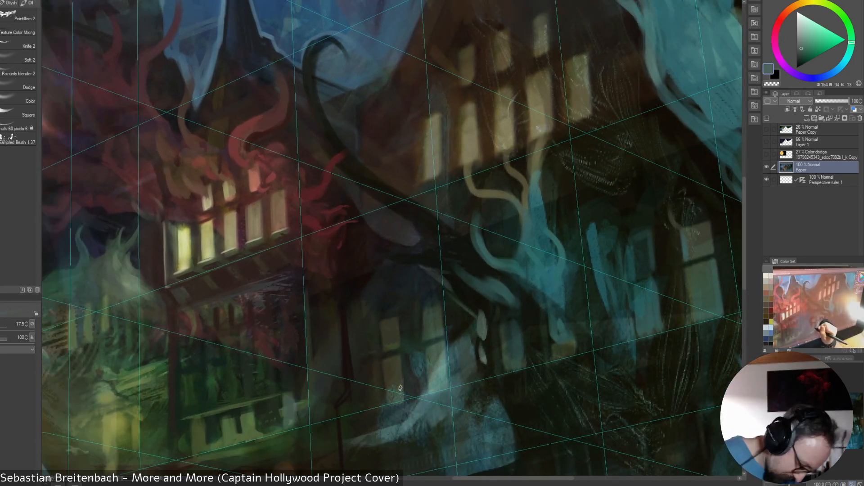
{"action": "left_click", "coordinate": [390, 378], "text": "alt"}
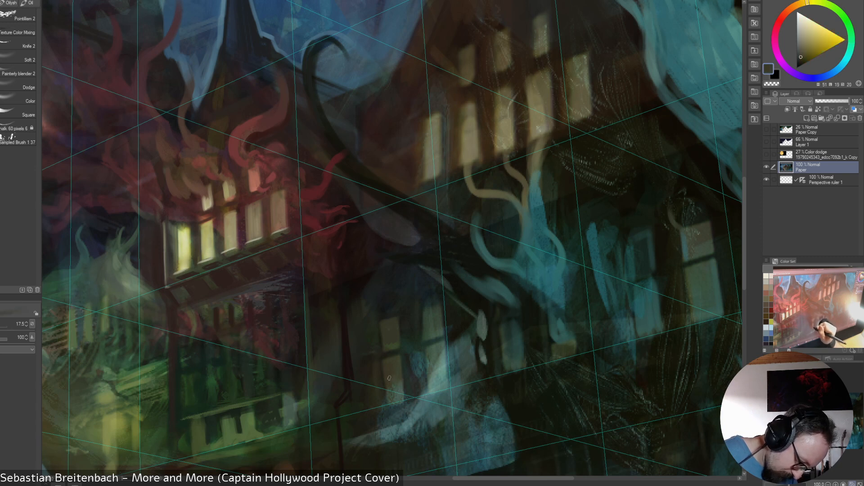
{"action": "left_click", "coordinate": [392, 394], "text": "alt"}
{"action": "left_click_drag", "start_coordinate": [393, 393], "coordinate": [391, 401]}
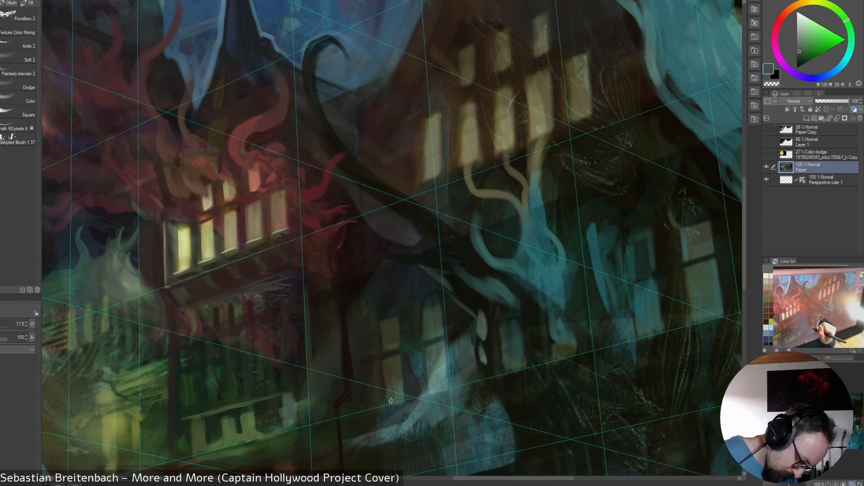
Sharpen the dim window's edges with sampled dark tones at brush size 9, and paint a dark teal sill under the neighbouring window
{"action": "left_click", "coordinate": [385, 365], "text": "alt"}
{"action": "key", "text": "bracketleft"}
{"action": "key", "text": "bracketleft"}
{"action": "key", "text": "bracketleft"}
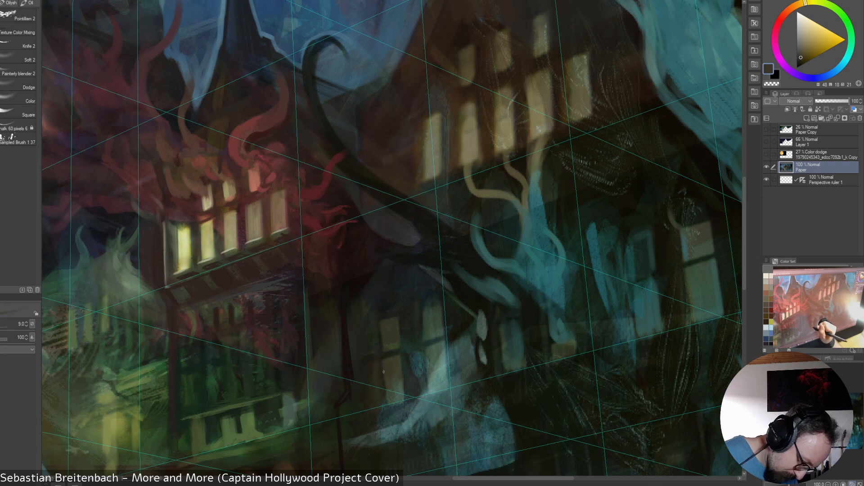
{"action": "left_click", "coordinate": [384, 372], "text": "alt"}
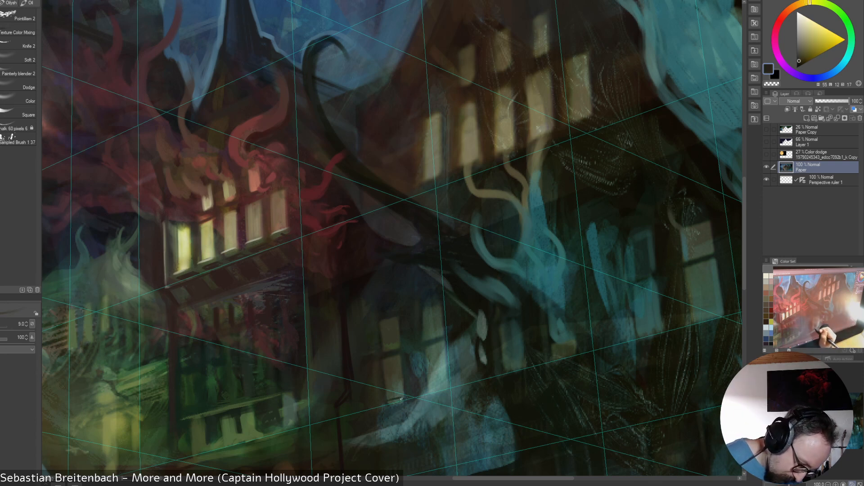
{"action": "left_click", "coordinate": [390, 404], "text": "alt"}
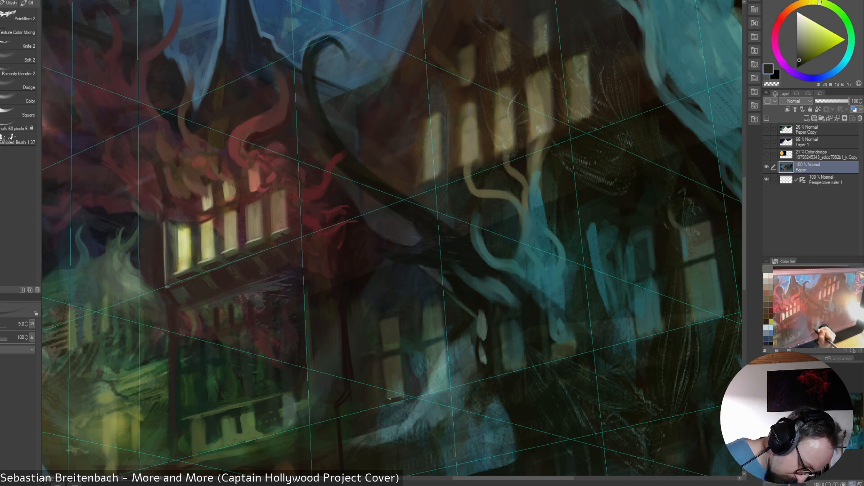
{"action": "left_click", "coordinate": [387, 403], "text": "alt"}
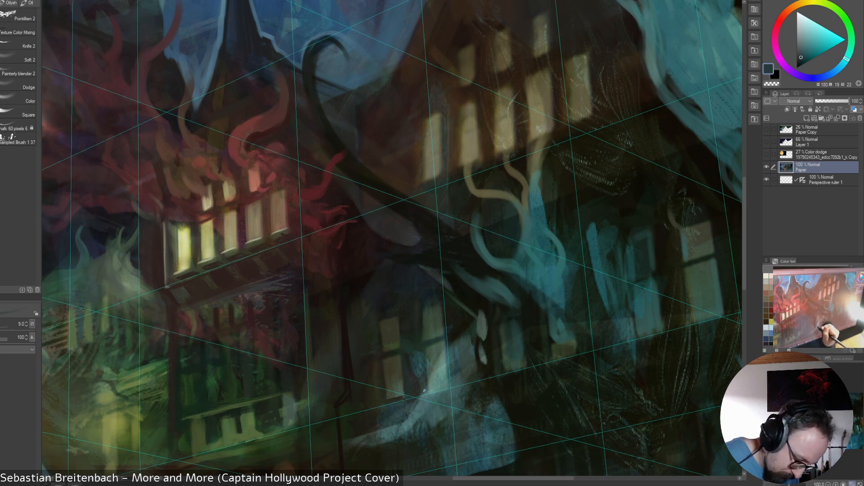
{"action": "mouse_move", "coordinate": [428, 390]}
{"action": "left_mouse_down"}
{"action": "mouse_move", "coordinate": [446, 384]}
{"action": "mouse_move", "coordinate": [440, 389]}
{"action": "left_mouse_up"}
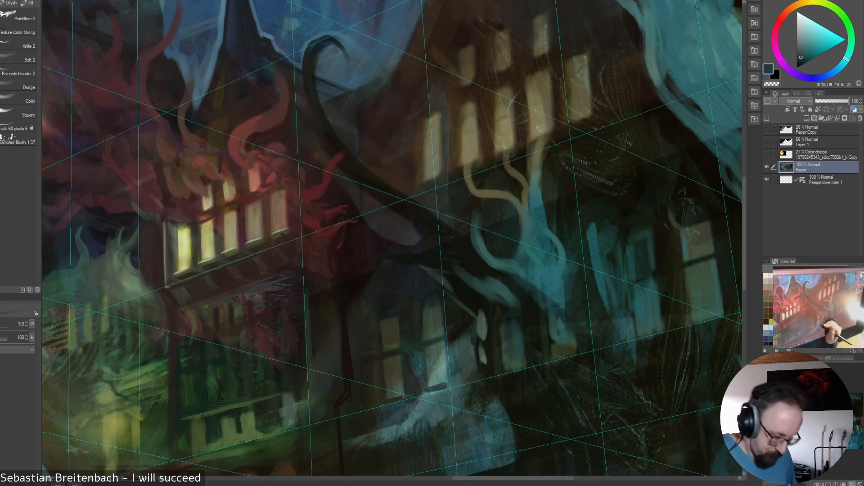
Paint a pale, wispy tentacle across the facade below the dim windows in sampled teal, and reduce the brush size to 20
{"action": "left_click", "coordinate": [441, 363], "text": "alt"}
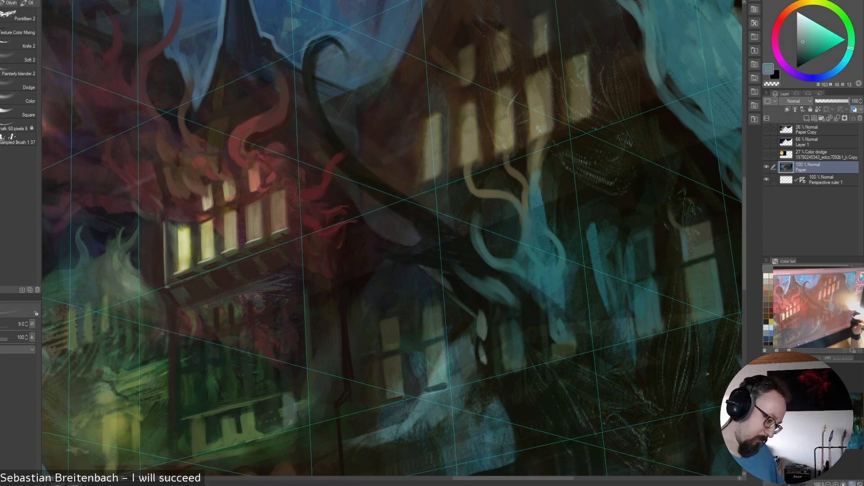
{"action": "key", "text": "ctrl+0"}
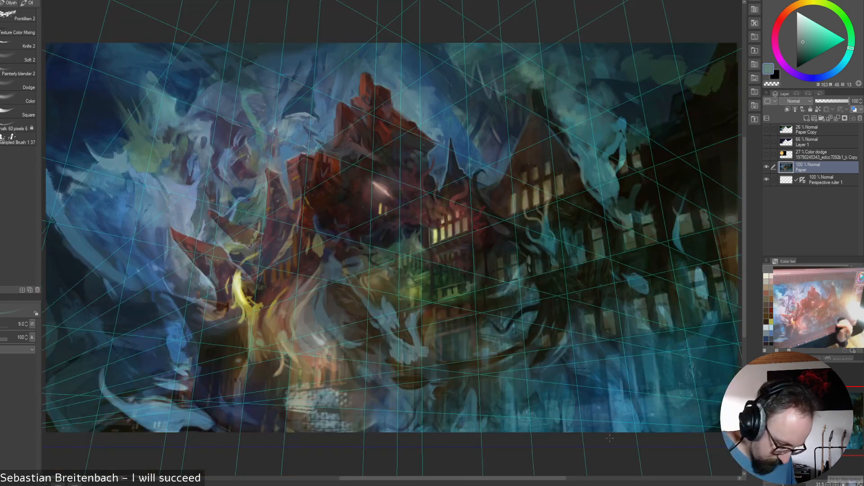
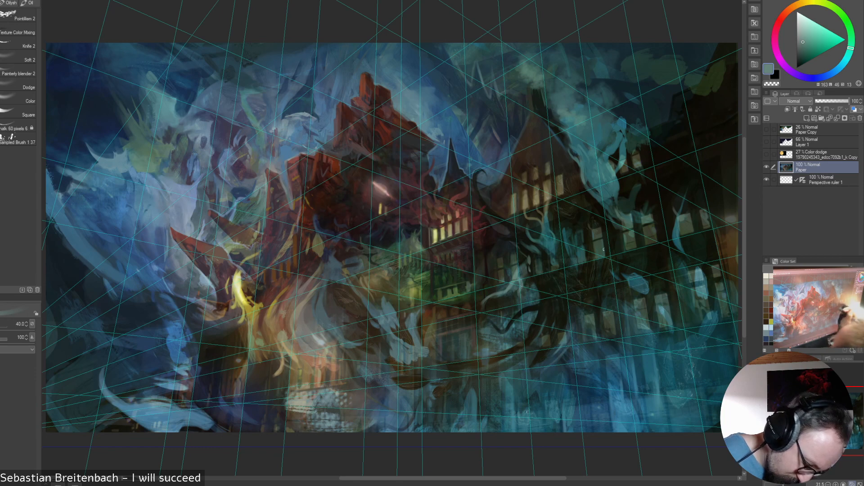
{"action": "key", "text": "bracketleft"}
{"action": "key", "text": "bracketleft"}
{"action": "key", "text": "bracketleft"}
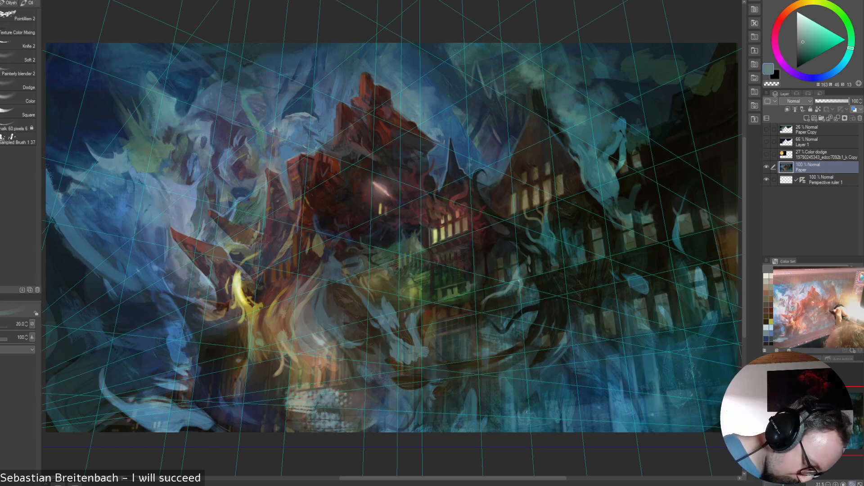
{"action": "left_click", "coordinate": [516, 279], "text": "alt"}
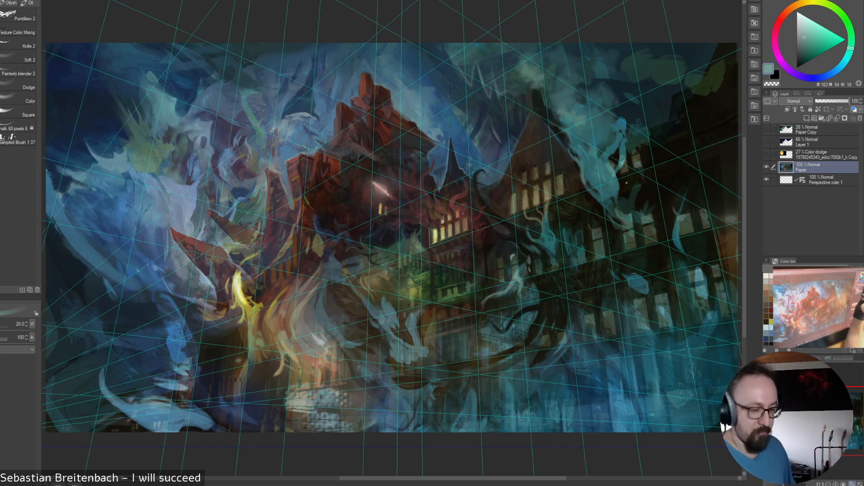
Refine the pale tentacle and the dim windows behind it with sampled dark green and pale teal tones at size 20
{"action": "left_click", "coordinate": [511, 263], "text": "alt"}
{"action": "left_click_drag", "start_coordinate": [512, 263], "coordinate": [514, 260]}
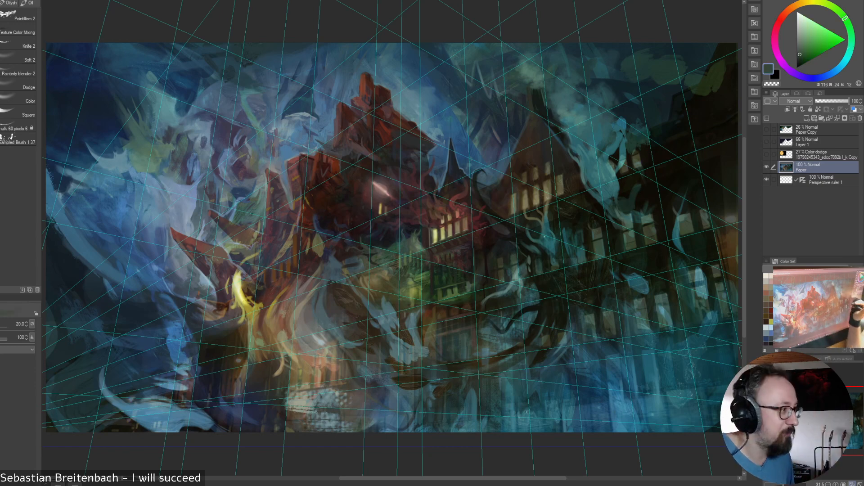
{"action": "left_click", "coordinate": [517, 274], "text": "alt"}
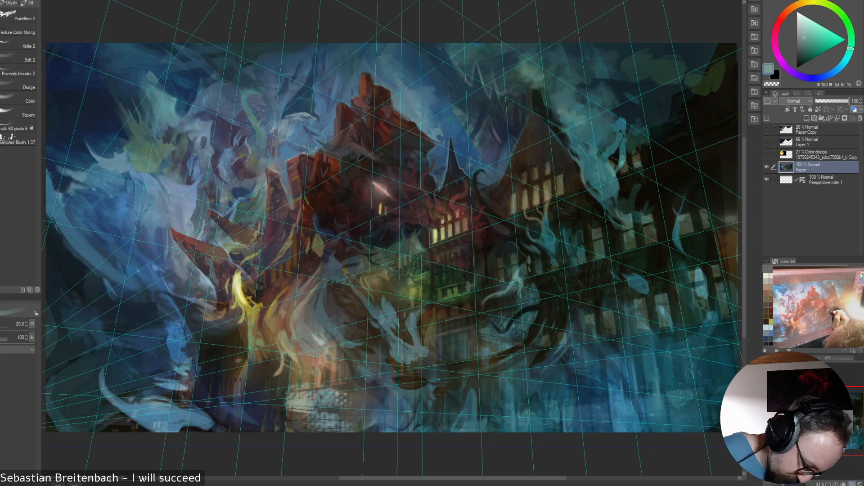
{"action": "left_click", "coordinate": [494, 297], "text": "alt"}
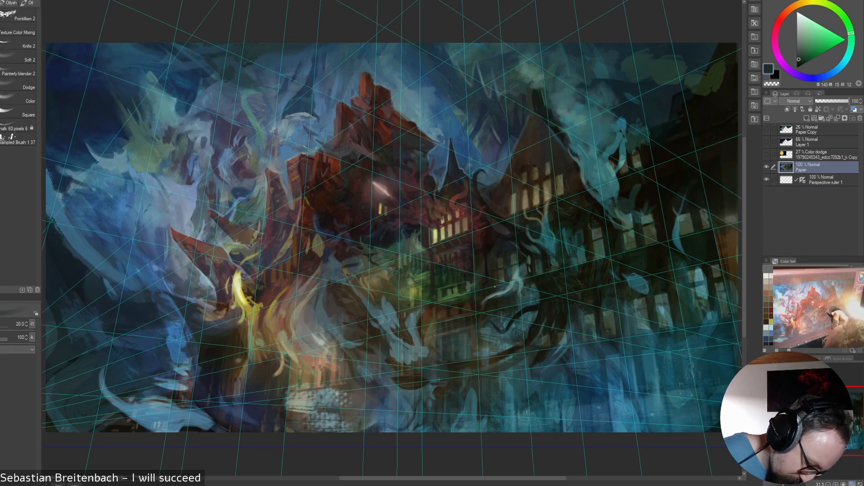
{"action": "left_click", "coordinate": [511, 292], "text": "alt"}
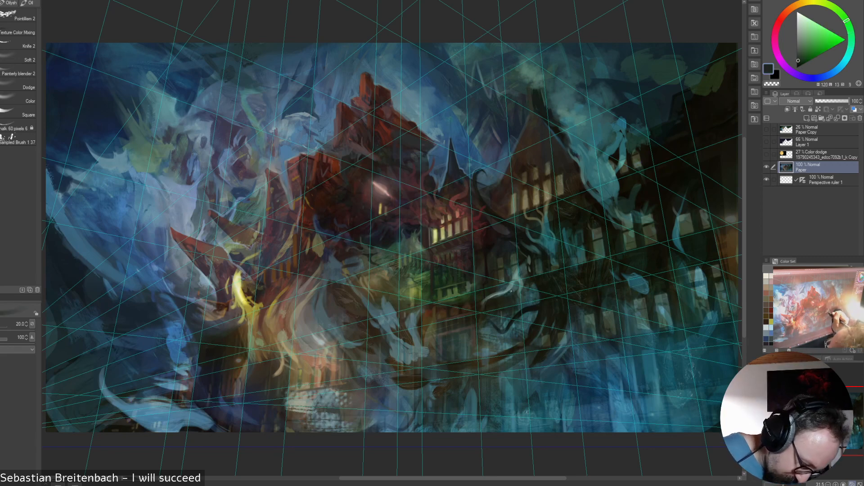
{"action": "left_click", "coordinate": [502, 297], "text": "alt"}
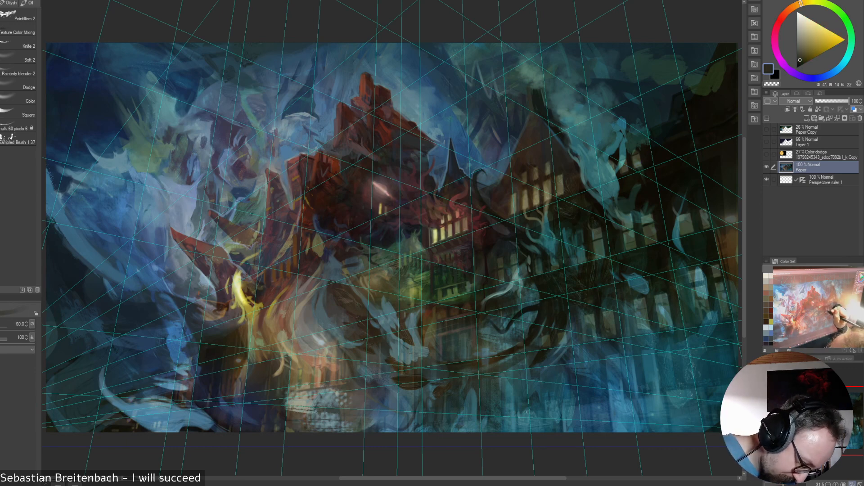
Darken the facade around the pale tentacle's lower end with sampled dark brown tones at brush size 40
{"action": "key", "text": "bracketleft"}
{"action": "key", "text": "bracketleft"}
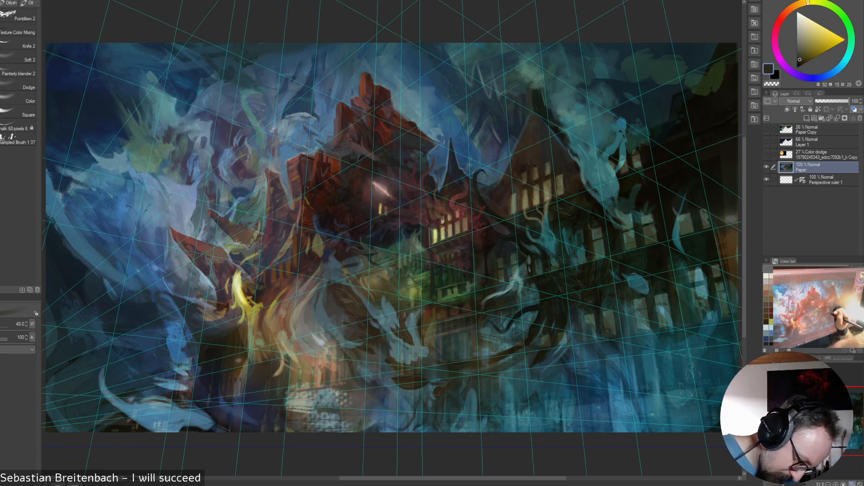
{"action": "left_click", "coordinate": [498, 297], "text": "alt"}
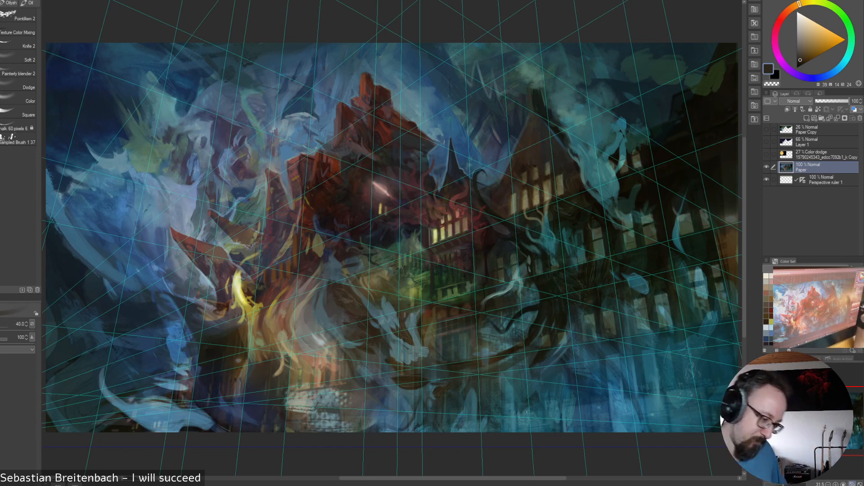
Rework the gabled house's window row with sampled olive and dark brown tones at brush size 30, and reduce the size to 25
{"action": "left_click", "coordinate": [511, 198], "text": "alt"}
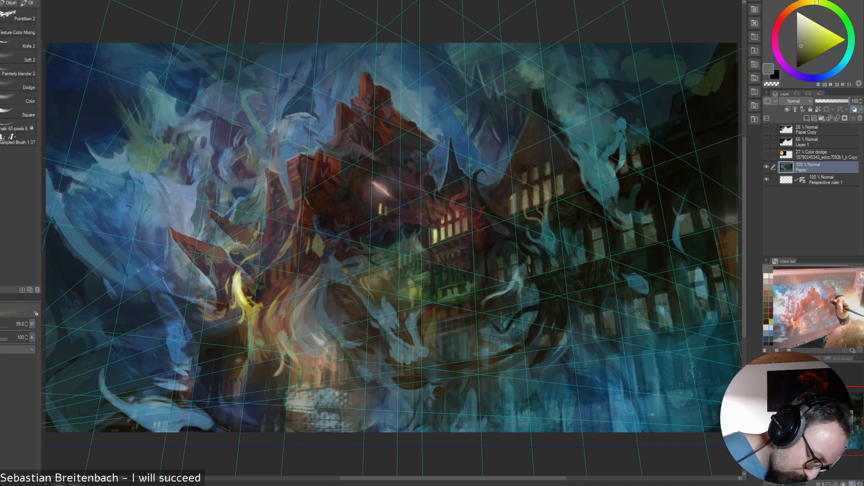
{"action": "key", "text": "bracketleft"}
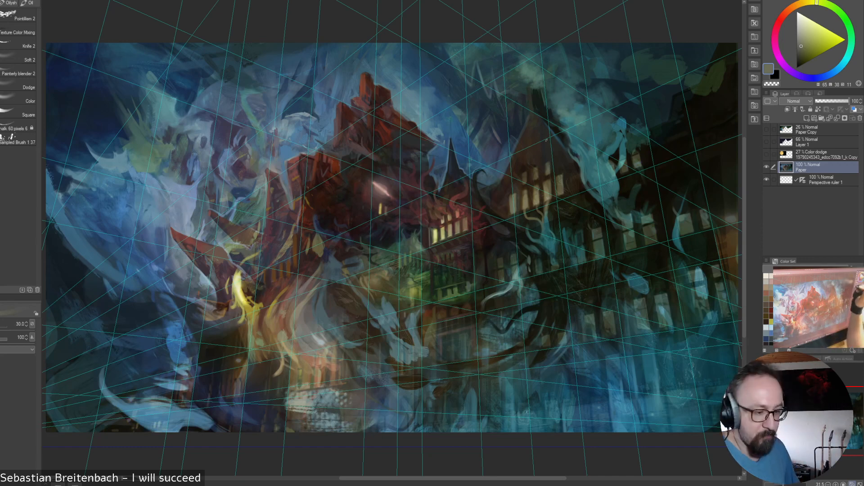
{"action": "left_click", "coordinate": [509, 197], "text": "alt"}
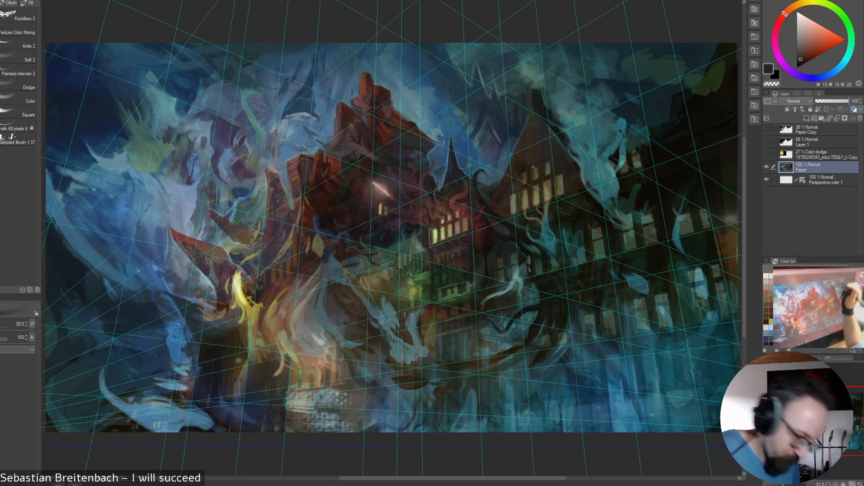
{"action": "left_click", "coordinate": [518, 186], "text": "alt"}
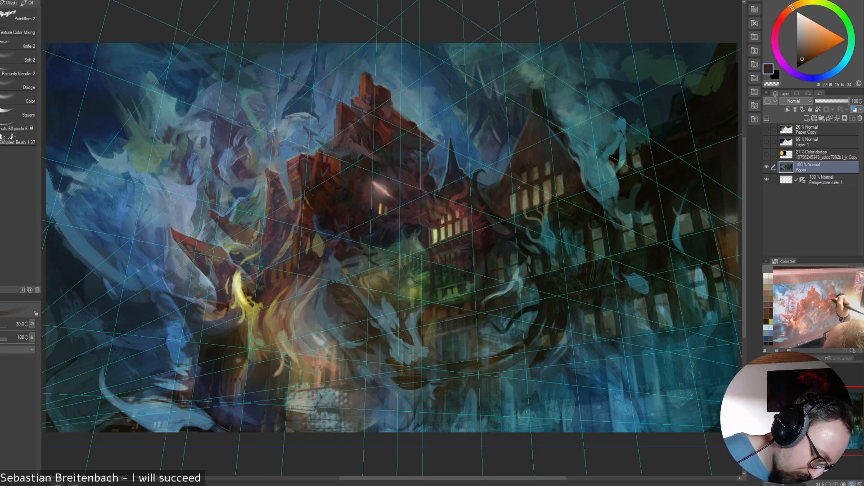
{"action": "left_click", "coordinate": [516, 206], "text": "alt"}
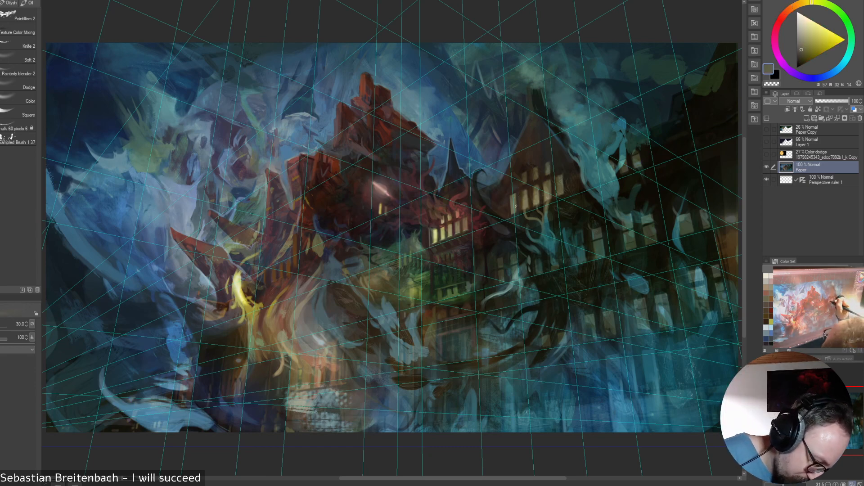
{"action": "key", "text": "bracketleft"}
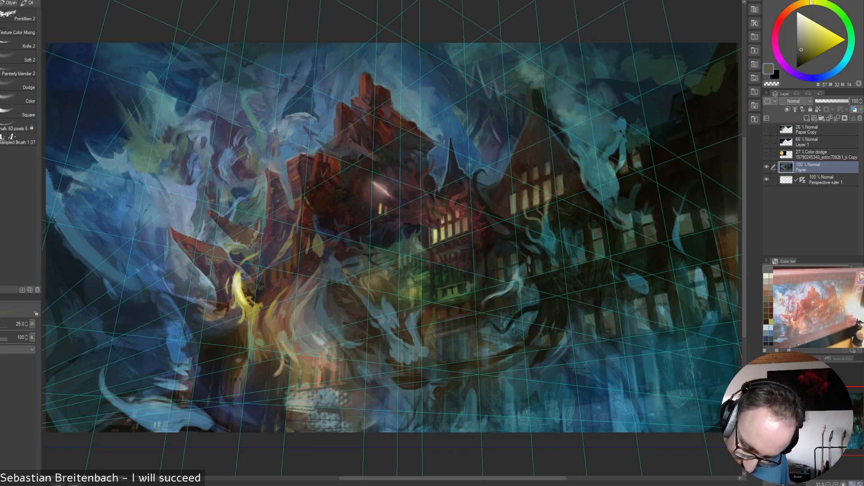
Sharpen the edges of the gabled house's first lower window with sampled dark brown and light olive at brush size 10
{"action": "key", "text": "ctrl+alt+0"}
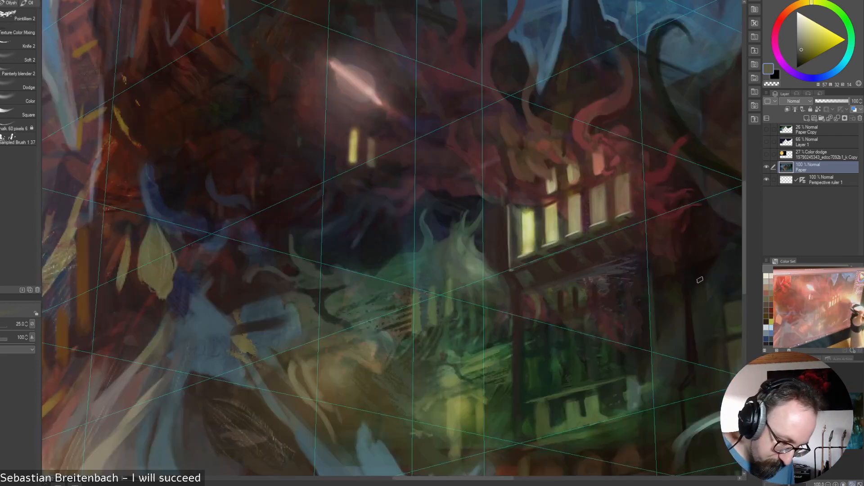
{"action": "mouse_move", "coordinate": [701, 279]}
{"action": "left_mouse_down"}
{"action": "mouse_move", "coordinate": [265, 422]}
{"action": "mouse_move", "coordinate": [340, 422]}
{"action": "left_mouse_up"}
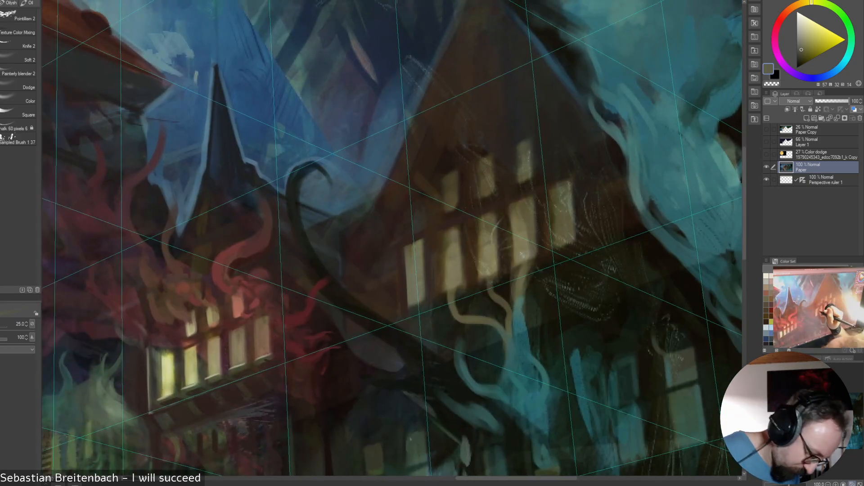
{"action": "left_click", "coordinate": [422, 239], "text": "alt"}
{"action": "key", "text": "bracketleft"}
{"action": "key", "text": "bracketleft"}
{"action": "key", "text": "bracketleft"}
{"action": "key", "text": "bracketleft"}
{"action": "key", "text": "bracketleft"}
{"action": "left_click_drag", "start_coordinate": [422, 234], "coordinate": [424, 262]}
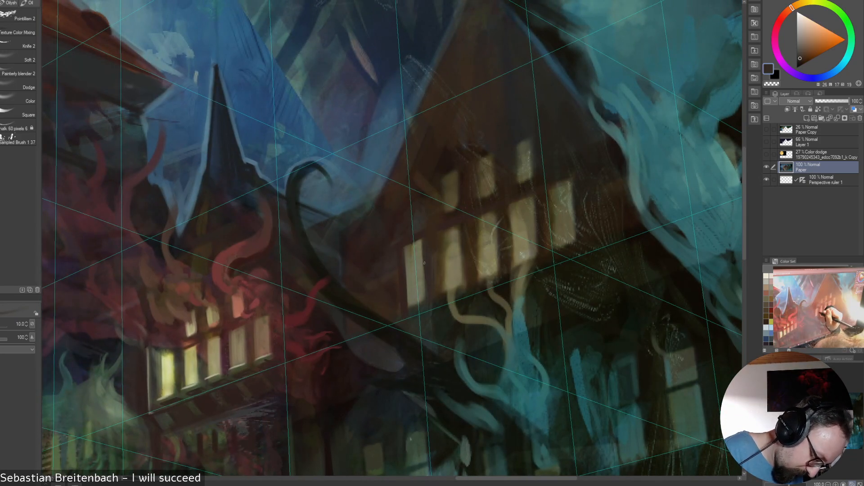
{"action": "left_click", "coordinate": [423, 299], "text": "alt"}
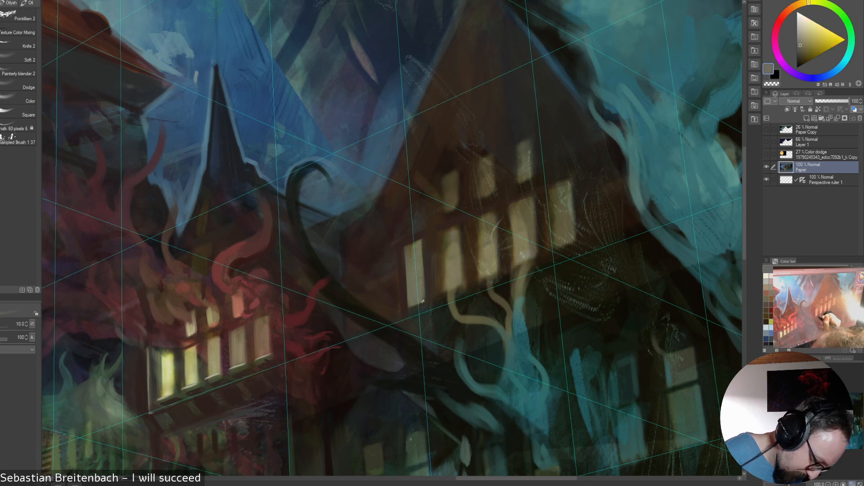
Repaint the gabled house's second lower window as a crisp upright pane in sampled olive yellow at size 10
{"action": "left_click", "coordinate": [449, 243], "text": "alt"}
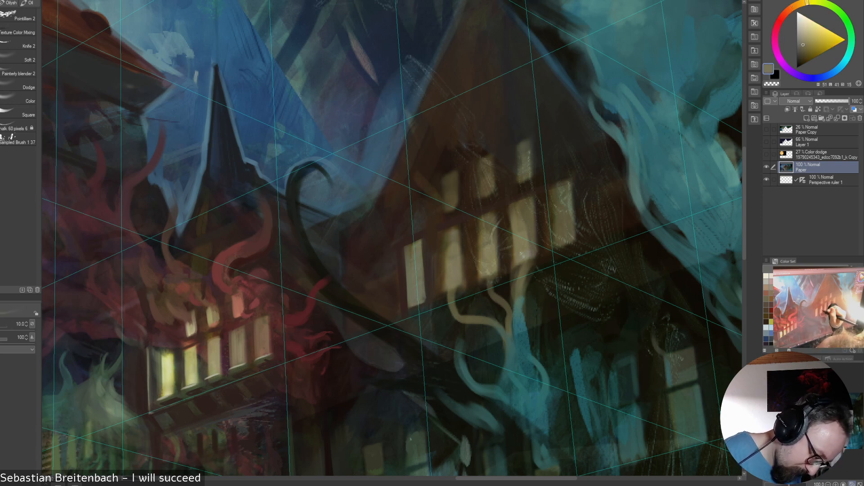
{"action": "left_click_drag", "start_coordinate": [443, 230], "coordinate": [445, 278]}
{"action": "left_click_drag", "start_coordinate": [445, 232], "coordinate": [445, 283]}
{"action": "left_click_drag", "start_coordinate": [444, 247], "coordinate": [445, 291]}
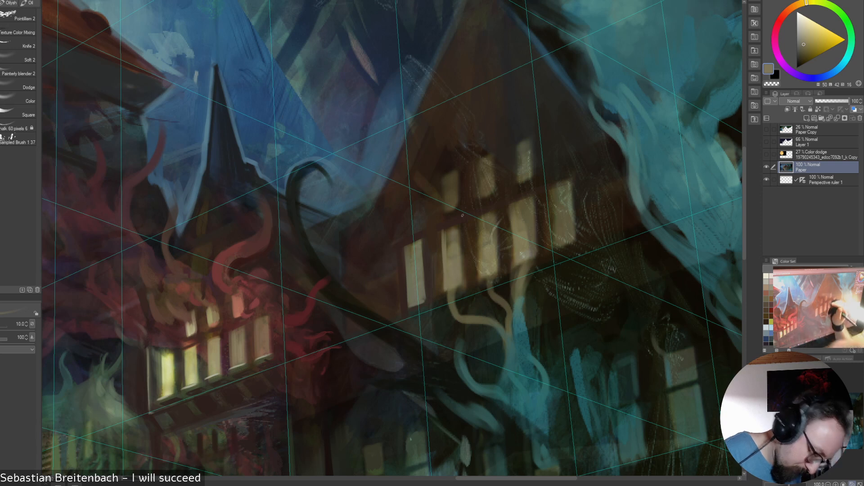
{"action": "left_click_drag", "start_coordinate": [446, 232], "coordinate": [448, 264]}
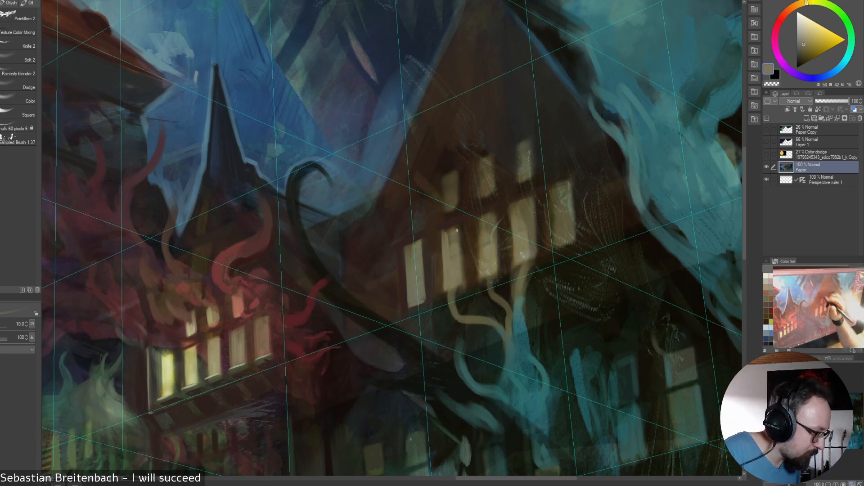
{"action": "mouse_move", "coordinate": [441, 235]}
{"action": "left_mouse_down"}
{"action": "mouse_move", "coordinate": [443, 261]}
{"action": "mouse_move", "coordinate": [442, 236]}
{"action": "mouse_move", "coordinate": [462, 287]}
{"action": "left_mouse_up"}
{"action": "key", "text": "ctrl+z"}
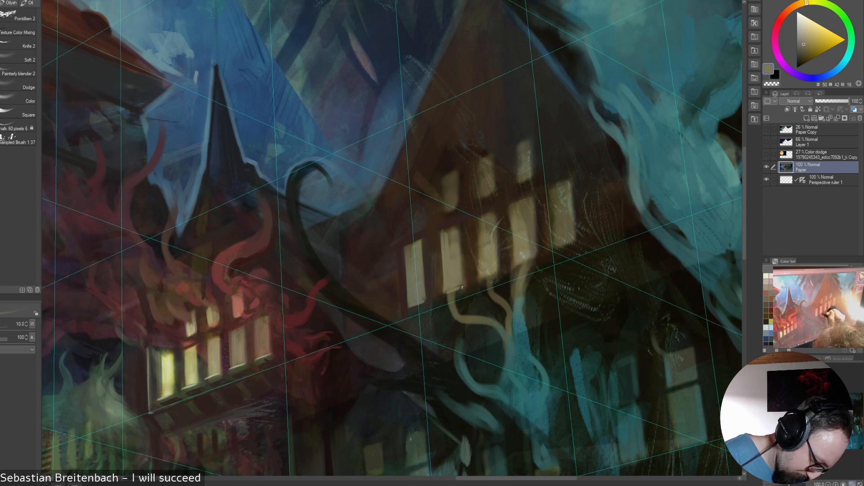
{"action": "left_click_drag", "start_coordinate": [458, 228], "coordinate": [459, 263]}
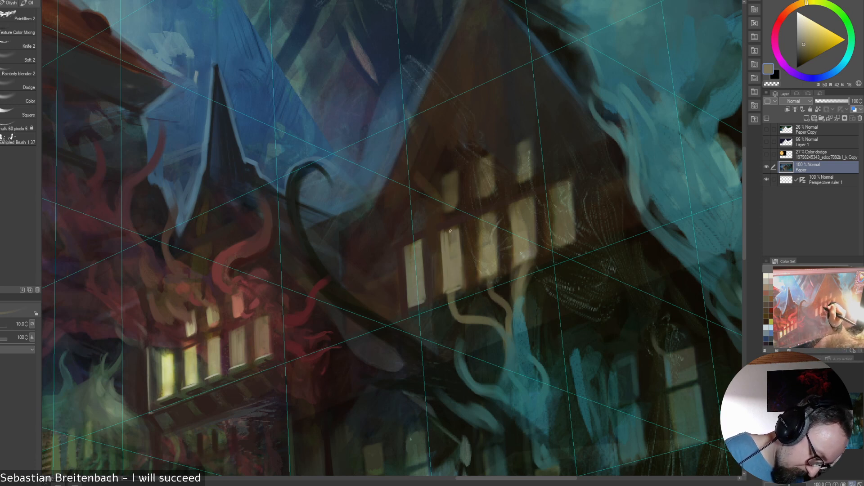
{"action": "left_click_drag", "start_coordinate": [450, 231], "coordinate": [458, 225]}
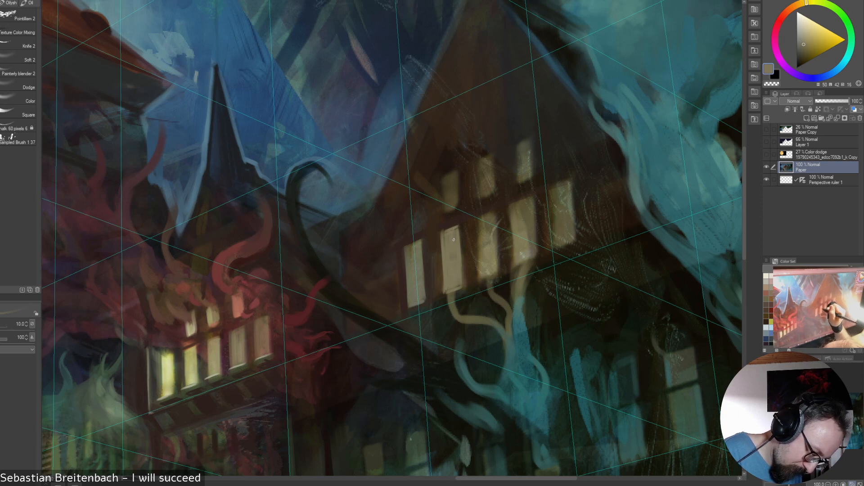
Straighten the second lower window's side edge in sampled dark brown, and paint sills under it and the first window
{"action": "left_click", "coordinate": [437, 235], "text": "alt"}
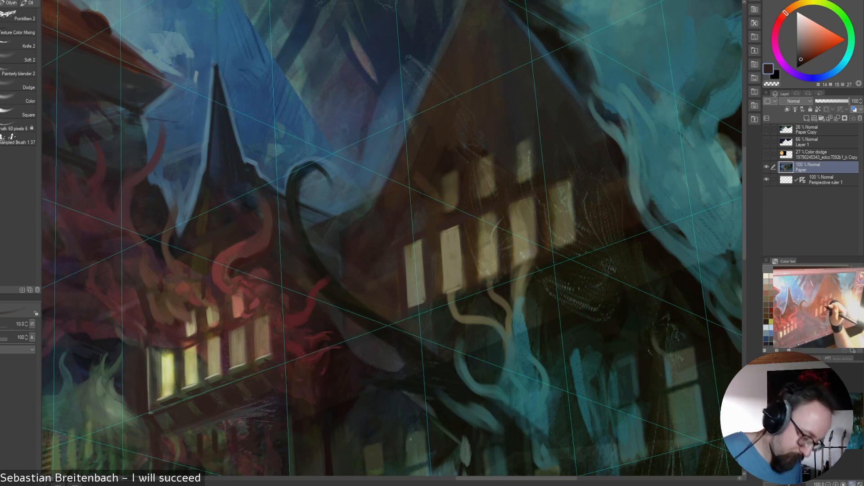
{"action": "left_click", "coordinate": [438, 250], "text": "alt"}
{"action": "left_click_drag", "start_coordinate": [441, 245], "coordinate": [444, 280]}
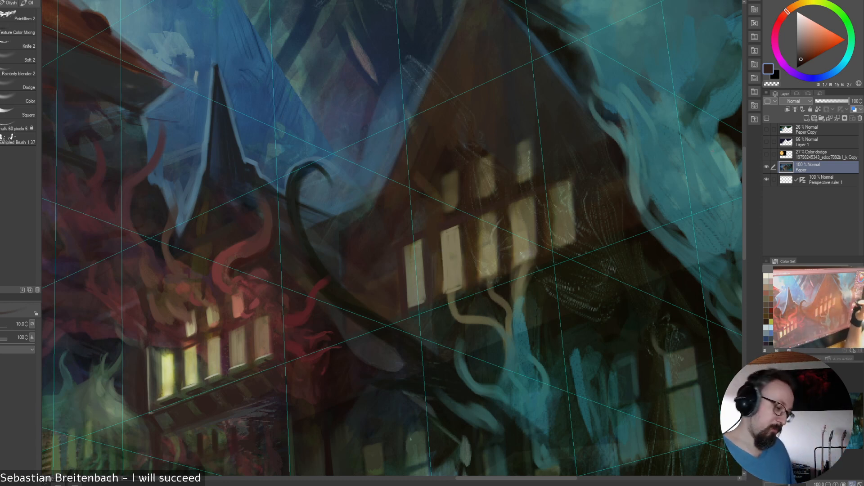
{"action": "left_click", "coordinate": [444, 293], "text": "alt"}
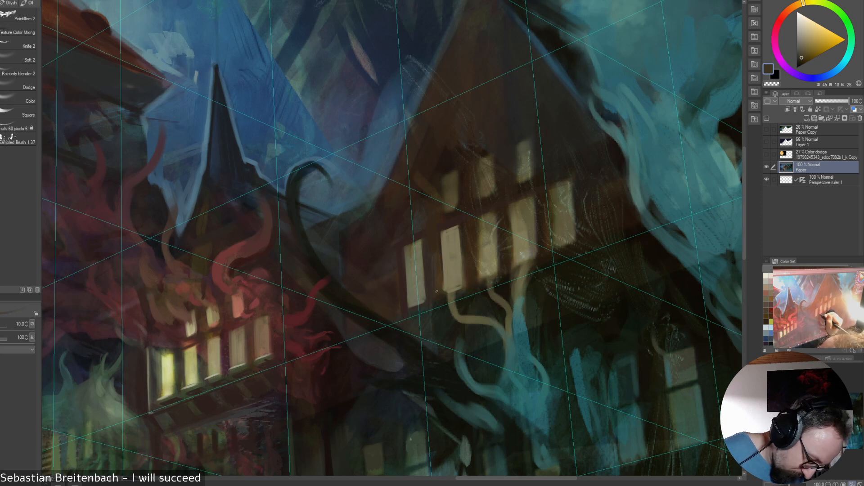
{"action": "left_click_drag", "start_coordinate": [443, 288], "coordinate": [464, 283]}
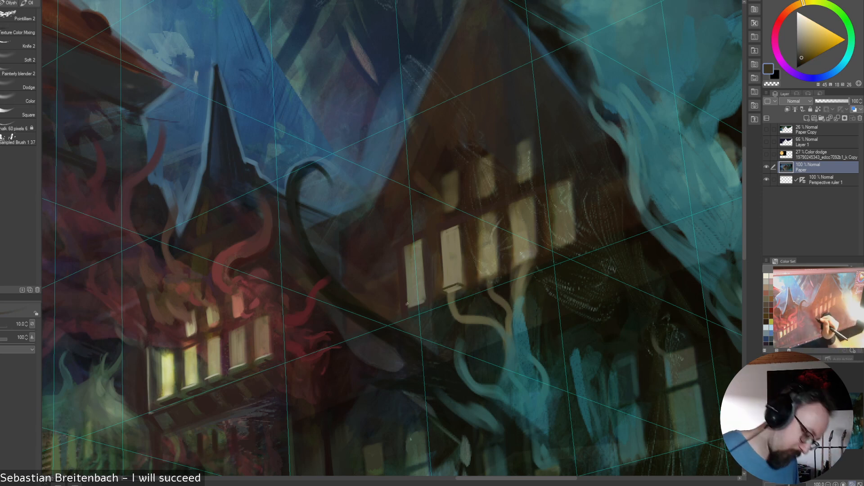
{"action": "mouse_move", "coordinate": [406, 306]}
{"action": "left_mouse_down"}
{"action": "mouse_move", "coordinate": [459, 288]}
{"action": "mouse_move", "coordinate": [452, 292]}
{"action": "left_mouse_up"}
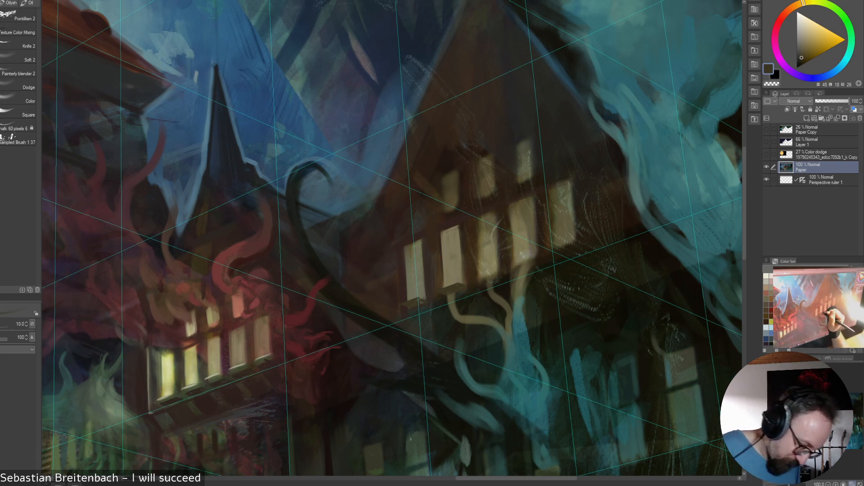
Refine the sills under the gabled house's first and second lower windows with sampled brown and near-black olive at brush size 10
{"action": "left_click", "coordinate": [583, 231], "text": "alt"}
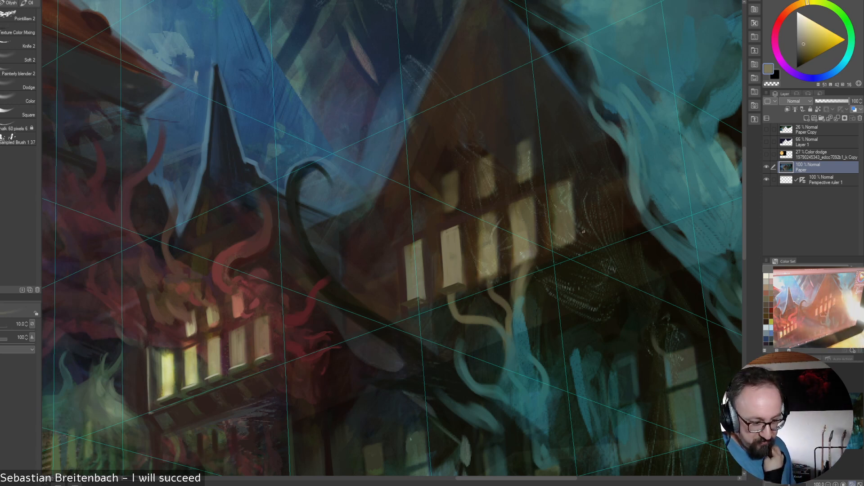
{"action": "left_click", "coordinate": [452, 290], "text": "alt"}
{"action": "left_click_drag", "start_coordinate": [443, 275], "coordinate": [443, 287]}
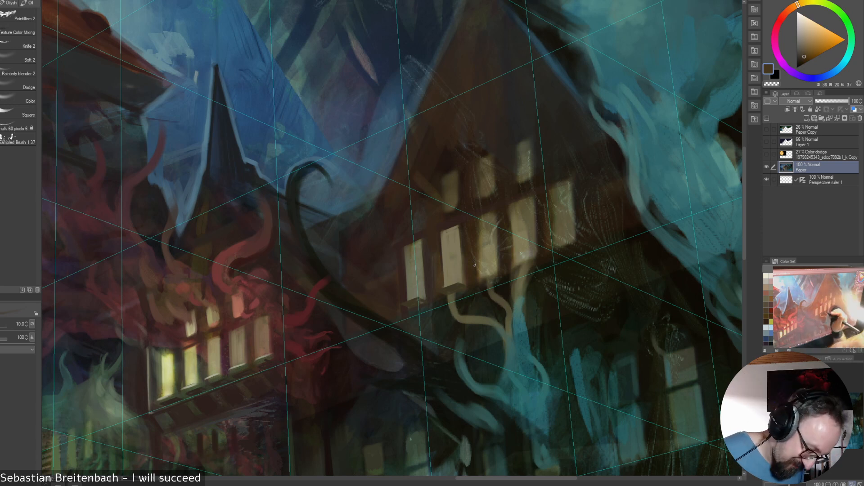
{"action": "left_click", "coordinate": [448, 297], "text": "alt"}
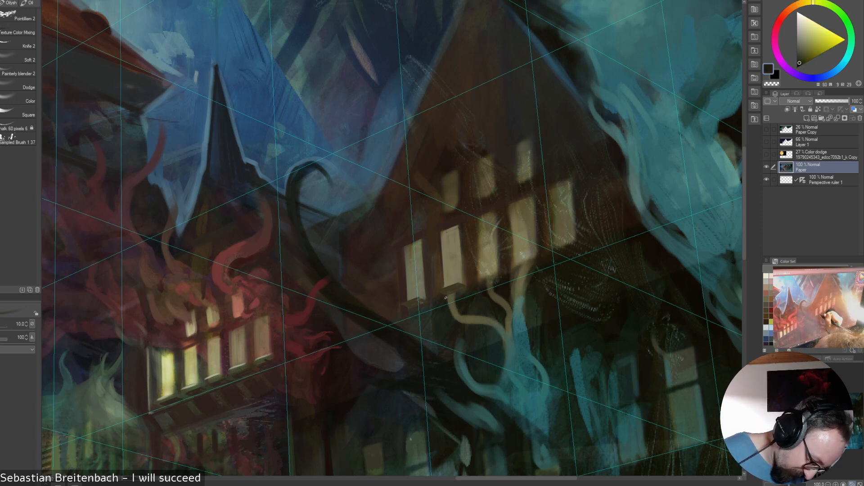
{"action": "mouse_move", "coordinate": [454, 290]}
{"action": "left_mouse_down"}
{"action": "mouse_move", "coordinate": [463, 286]}
{"action": "mouse_move", "coordinate": [455, 291]}
{"action": "left_mouse_up"}
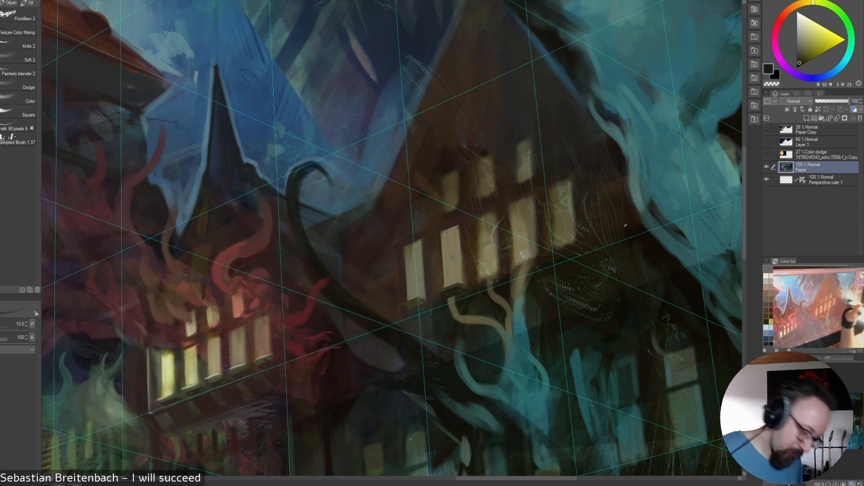
{"action": "left_click_drag", "start_coordinate": [458, 285], "coordinate": [466, 289]}
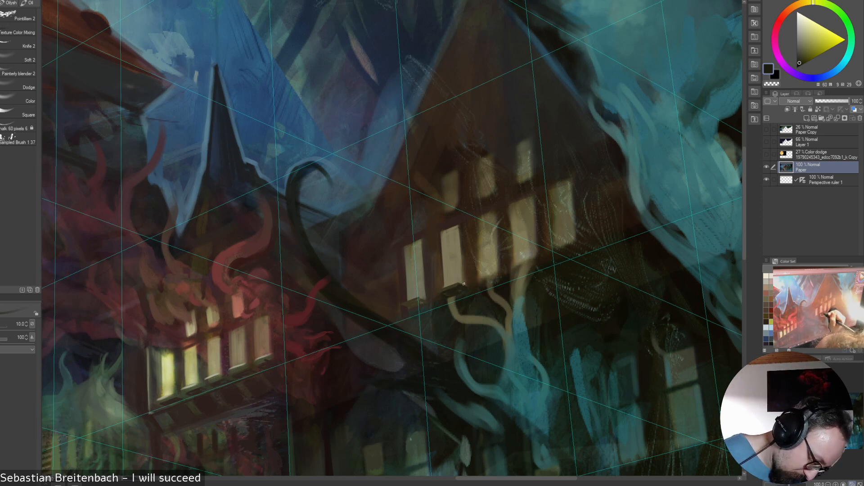
{"action": "mouse_move", "coordinate": [417, 298]}
{"action": "left_mouse_down"}
{"action": "mouse_move", "coordinate": [428, 303]}
{"action": "mouse_move", "coordinate": [420, 303]}
{"action": "left_mouse_up"}
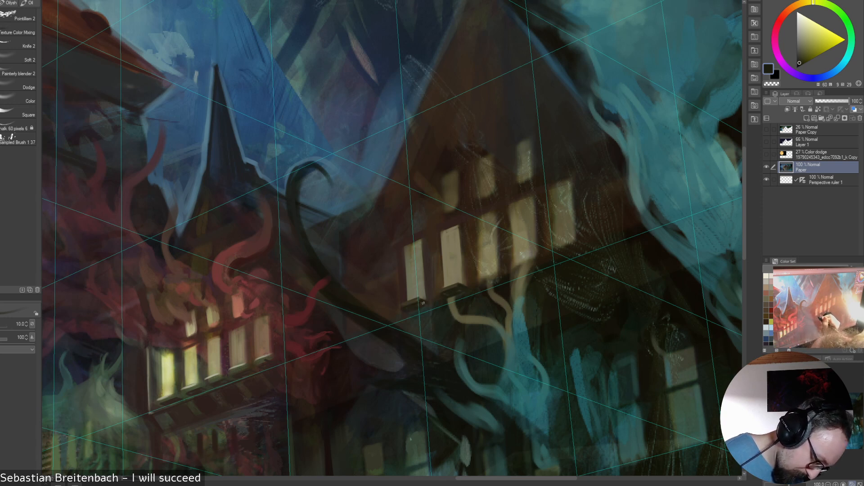
Straighten the second lower window's far side edge with sampled dark brown
{"action": "left_click", "coordinate": [455, 253], "text": "alt"}
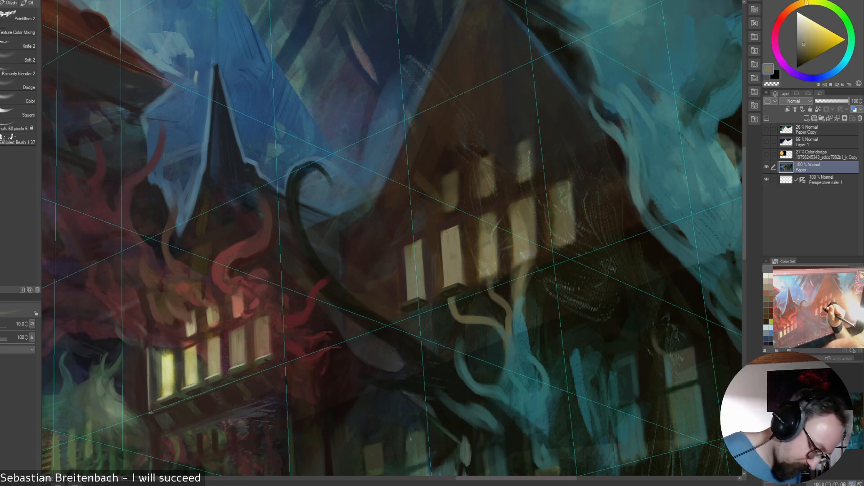
{"action": "left_click", "coordinate": [461, 228], "text": "alt"}
{"action": "left_click_drag", "start_coordinate": [459, 228], "coordinate": [463, 278]}
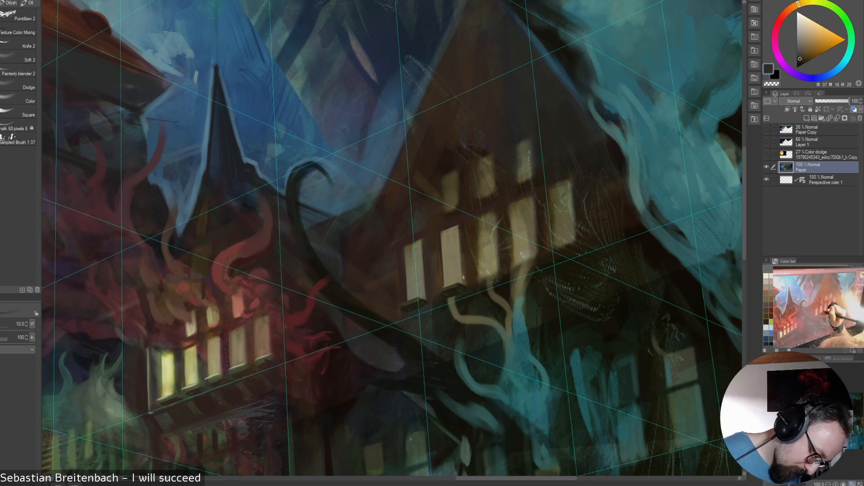
Repaint the gabled house's third lower window as a crisp upright pane with sampled olive yellow, and trim its edges in dark brown
{"action": "left_click", "coordinate": [484, 238], "text": "alt"}
{"action": "mouse_move", "coordinate": [477, 219]}
{"action": "left_mouse_down"}
{"action": "mouse_move", "coordinate": [480, 261]}
{"action": "mouse_move", "coordinate": [480, 233]}
{"action": "left_mouse_up"}
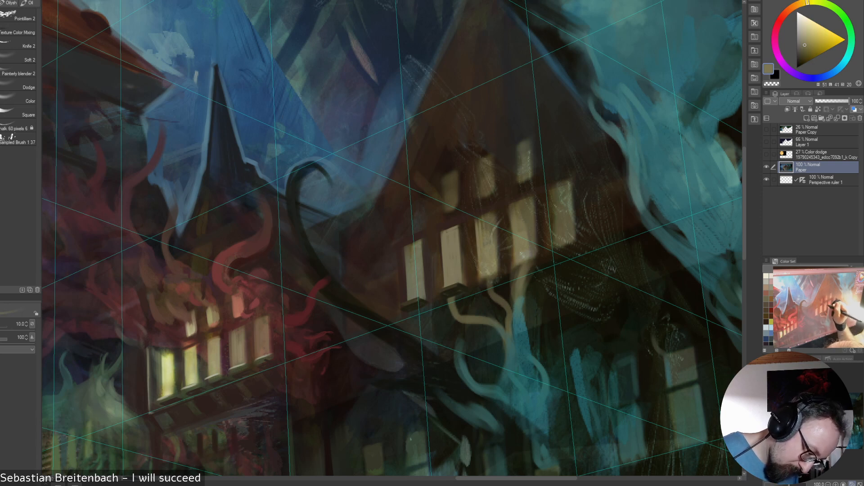
{"action": "left_click", "coordinate": [495, 243], "text": "alt"}
{"action": "left_click", "coordinate": [501, 235], "text": "alt"}
{"action": "left_click_drag", "start_coordinate": [496, 216], "coordinate": [500, 247]}
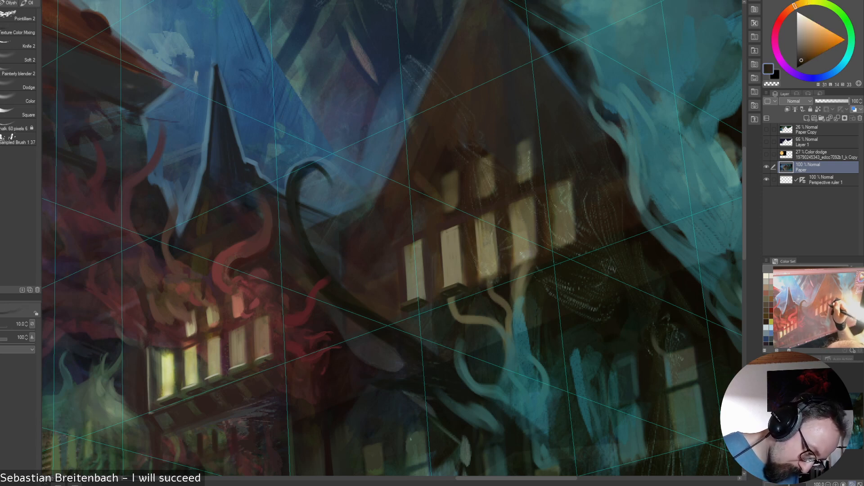
{"action": "left_click", "coordinate": [488, 207], "text": "alt"}
{"action": "mouse_move", "coordinate": [492, 209]}
{"action": "left_mouse_down"}
{"action": "mouse_move", "coordinate": [478, 222]}
{"action": "mouse_move", "coordinate": [490, 214]}
{"action": "left_mouse_up"}
{"action": "left_click", "coordinate": [485, 226], "text": "alt"}
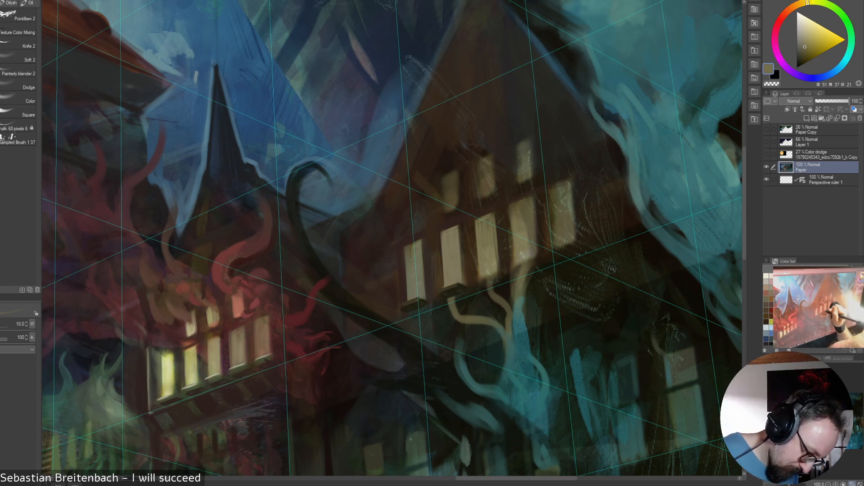
{"action": "left_click", "coordinate": [472, 233], "text": "alt"}
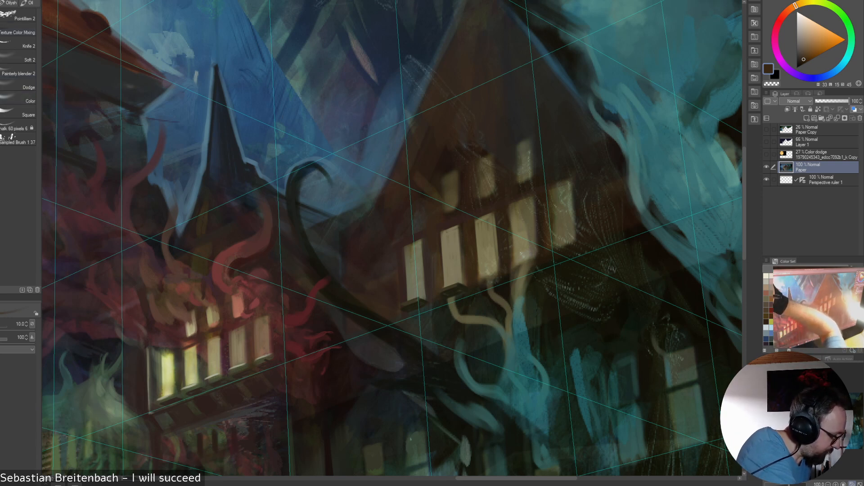
Paint vertical brown planks on the wall beside the first lower window at brush size 25, and reduce the size to 12.5
{"action": "left_click", "coordinate": [429, 281], "text": "alt"}
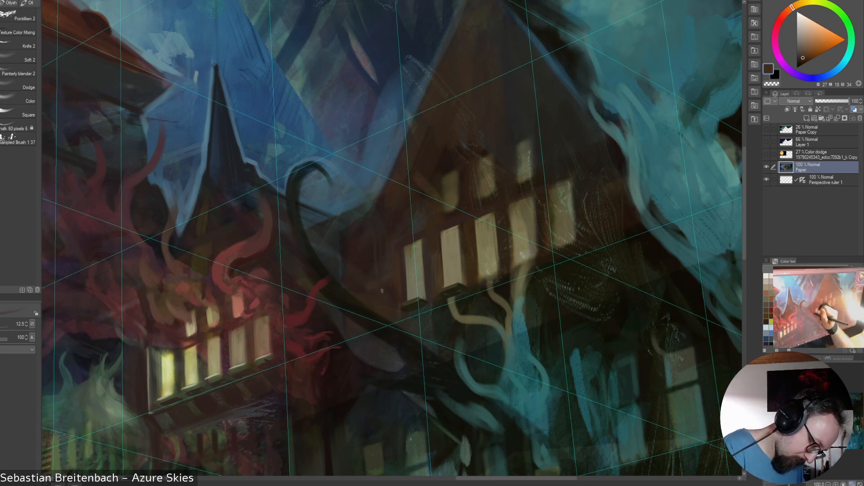
{"action": "key", "text": "]"}
{"action": "key", "text": "]"}
{"action": "key", "text": "]"}
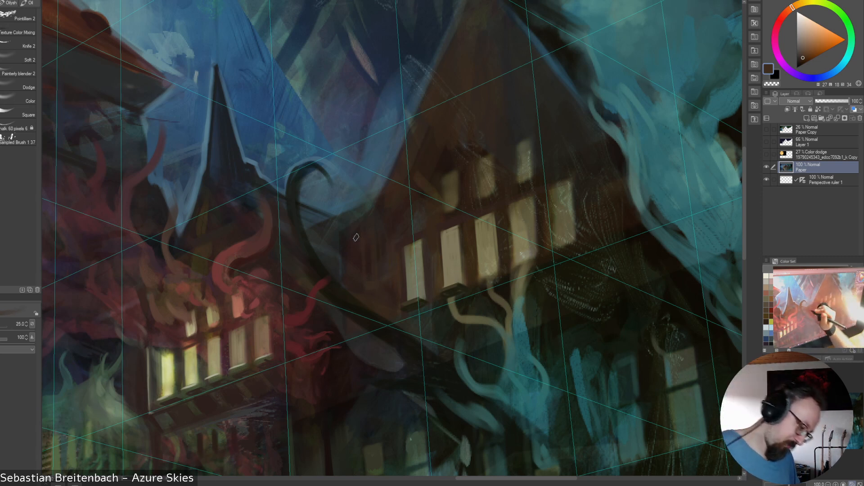
{"action": "left_click_drag", "start_coordinate": [354, 230], "coordinate": [359, 296]}
{"action": "key", "text": "["}
{"action": "key", "text": "["}
{"action": "key", "text": "["}
{"action": "key", "text": "["}
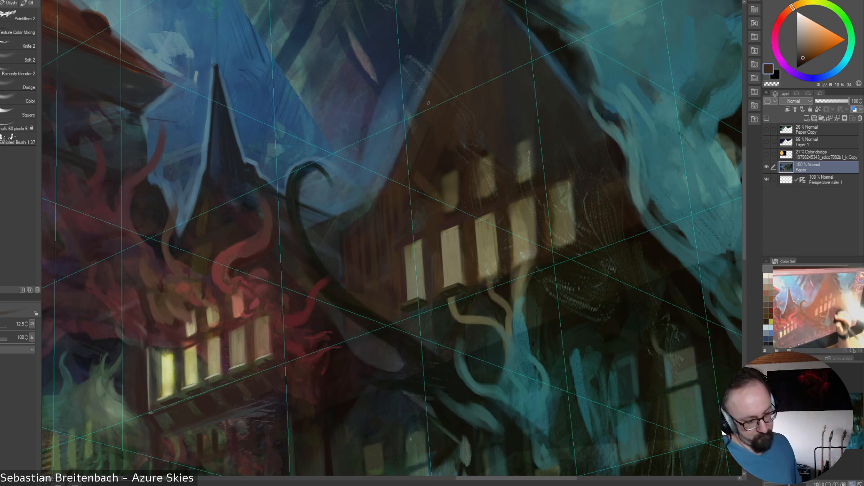
Sharpen the gabled house's lower eave corner against the blue background with sampled dark tones and blue at size 12.5
{"action": "left_click", "coordinate": [359, 221], "text": "alt"}
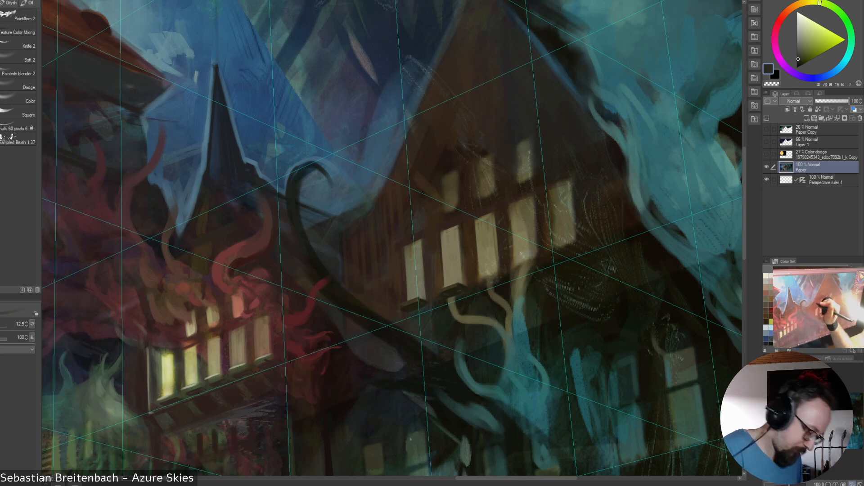
{"action": "left_click", "coordinate": [338, 234], "text": "alt"}
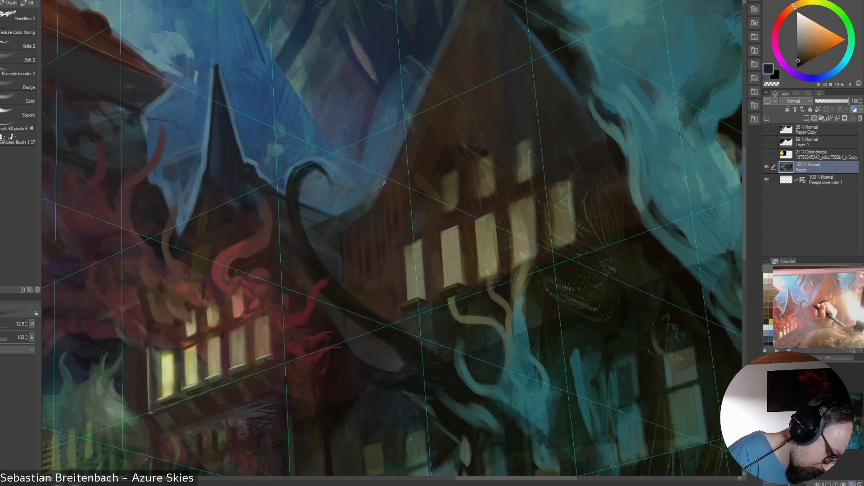
{"action": "left_click", "coordinate": [565, 78], "text": "alt"}
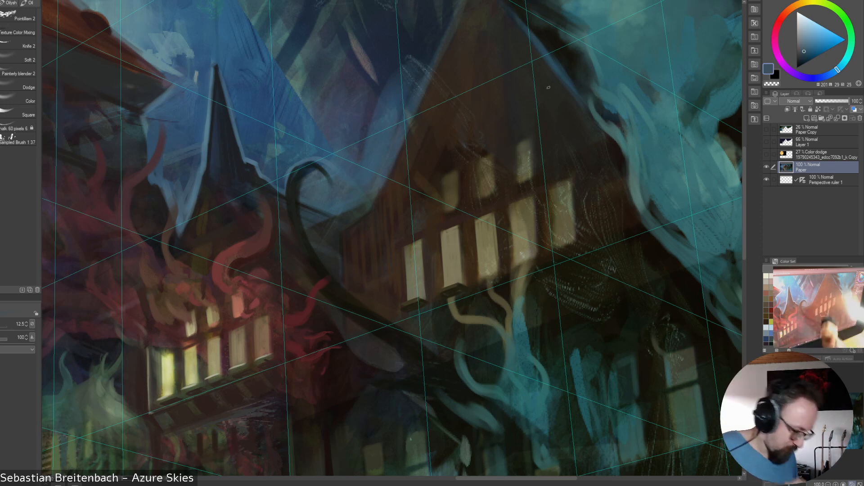
{"action": "left_click", "coordinate": [309, 213], "text": "alt"}
{"action": "left_click", "coordinate": [332, 222], "text": "alt"}
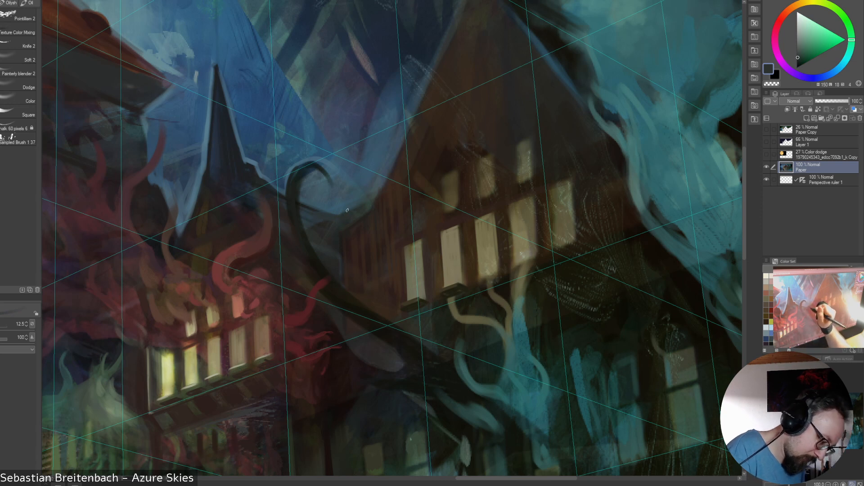
{"action": "left_click", "coordinate": [347, 210], "text": "alt"}
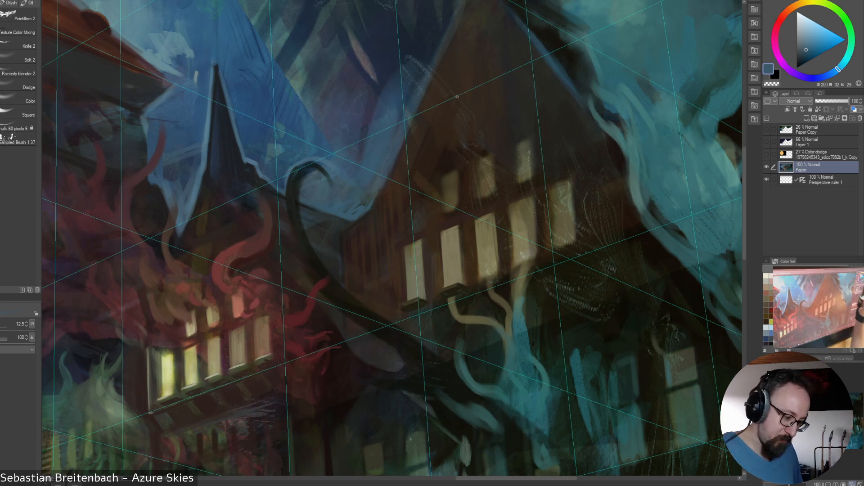
Trace the gabled roof's slope from the eave to the peak in sampled blue at brush sizes 7 and 10
{"action": "mouse_move", "coordinate": [585, 193]}
{"action": "left_mouse_down"}
{"action": "mouse_move", "coordinate": [533, 317]}
{"action": "mouse_move", "coordinate": [550, 319]}
{"action": "left_mouse_up"}
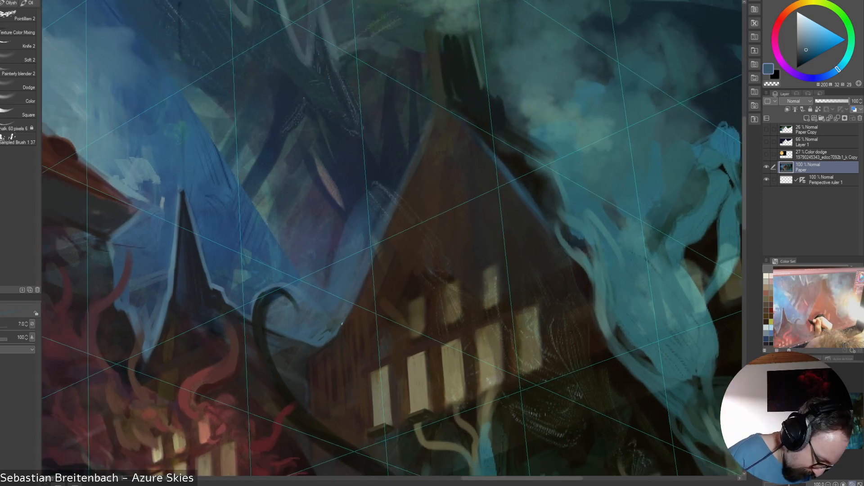
{"action": "mouse_move", "coordinate": [337, 332]}
{"action": "left_mouse_down"}
{"action": "mouse_move", "coordinate": [392, 244]}
{"action": "mouse_move", "coordinate": [444, 108]}
{"action": "left_mouse_up"}
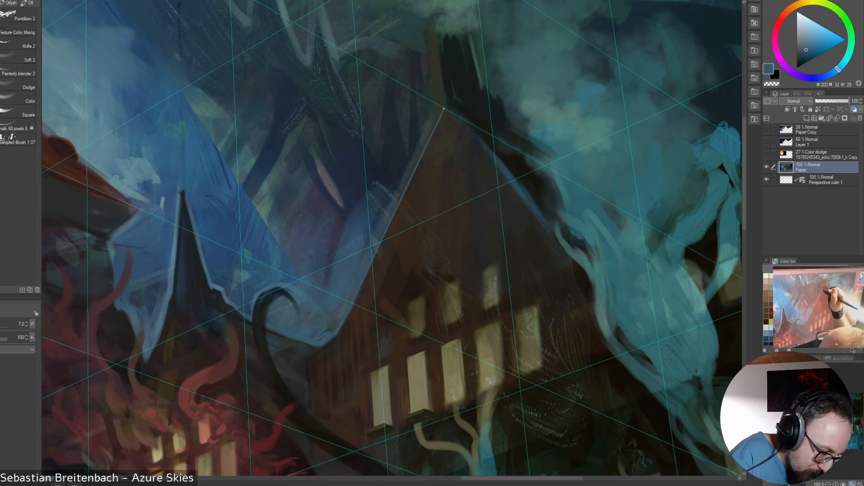
{"action": "key", "text": "bracketright"}
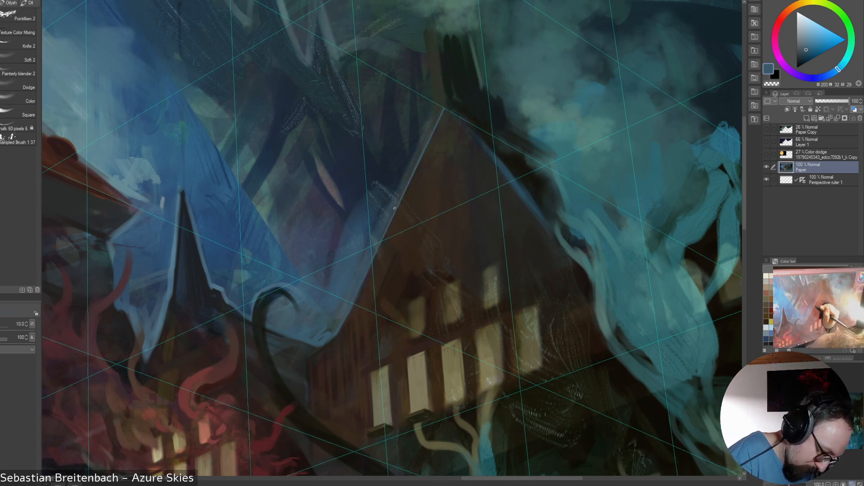
{"action": "left_click_drag", "start_coordinate": [394, 208], "coordinate": [347, 306]}
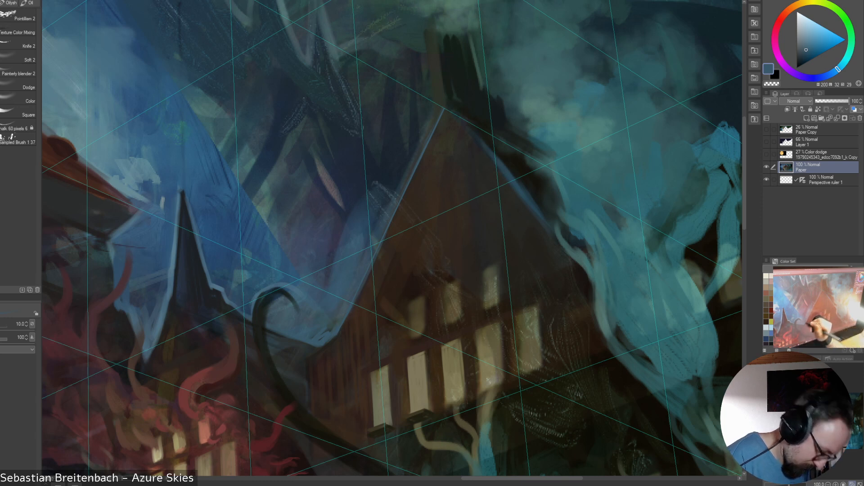
Extend the edge of the blue slope behind the spire with sampled blue at brush size 40
{"action": "left_click", "coordinate": [279, 237], "text": "alt"}
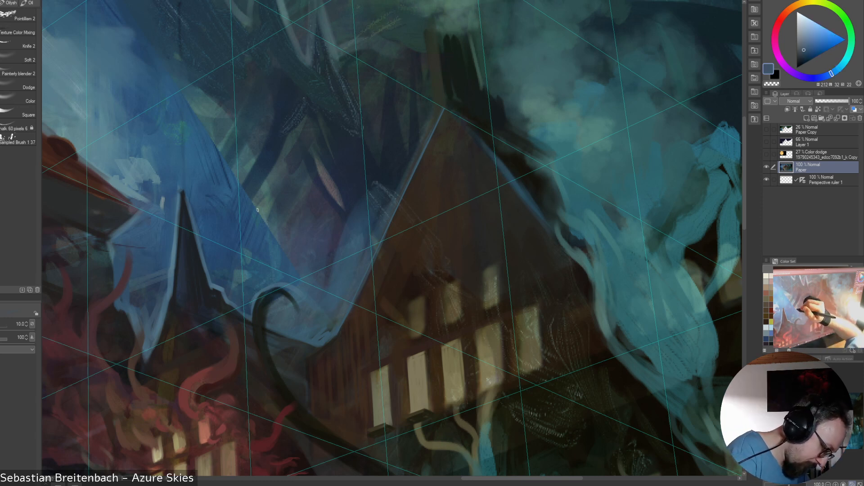
{"action": "key", "text": "bracketright"}
{"action": "key", "text": "bracketright"}
{"action": "key", "text": "bracketright"}
{"action": "key", "text": "bracketright"}
{"action": "key", "text": "bracketright"}
{"action": "key", "text": "bracketright"}
{"action": "key", "text": "bracketright"}
{"action": "left_click", "coordinate": [260, 221], "text": "alt"}
{"action": "left_click_drag", "start_coordinate": [257, 209], "coordinate": [276, 232]}
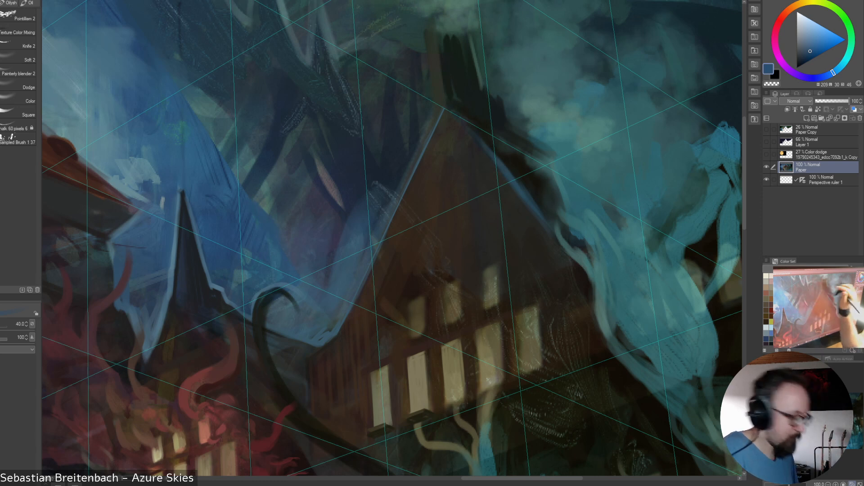
Paint muted teal strokes among the dark tentacles beside the blue slope with sampled colours at brush sizes 35 and 25
{"action": "key", "text": "bracketleft"}
{"action": "key", "text": "bracketleft"}
{"action": "key", "text": "bracketleft"}
{"action": "key", "text": "bracketleft"}
{"action": "key", "text": "bracketleft"}
{"action": "key", "text": "bracketleft"}
{"action": "left_click", "coordinate": [265, 173], "text": "alt"}
{"action": "left_click", "coordinate": [268, 184], "text": "alt"}
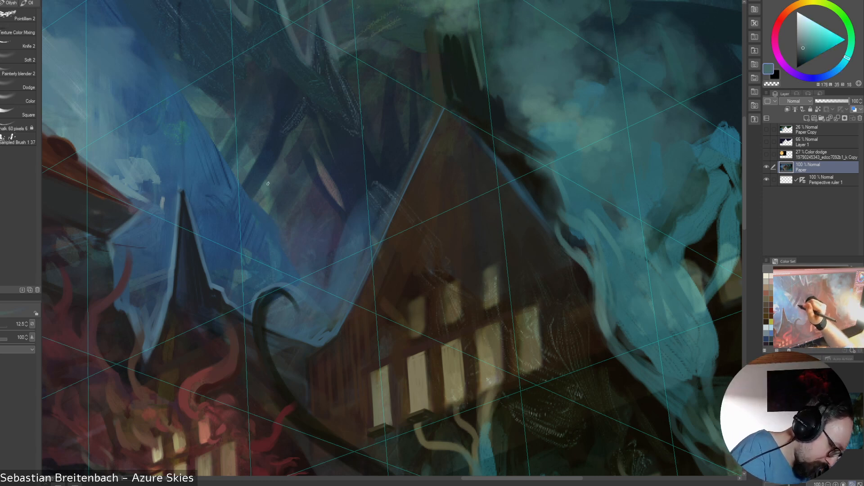
{"action": "key", "text": "bracketright"}
{"action": "key", "text": "bracketright"}
{"action": "key", "text": "bracketright"}
{"action": "key", "text": "bracketright"}
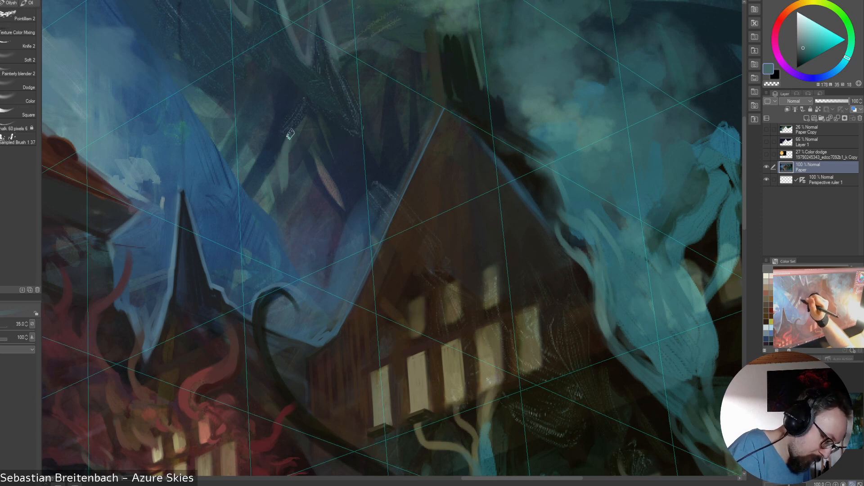
{"action": "left_click", "coordinate": [288, 198], "text": "alt"}
{"action": "left_click", "coordinate": [285, 193], "text": "alt"}
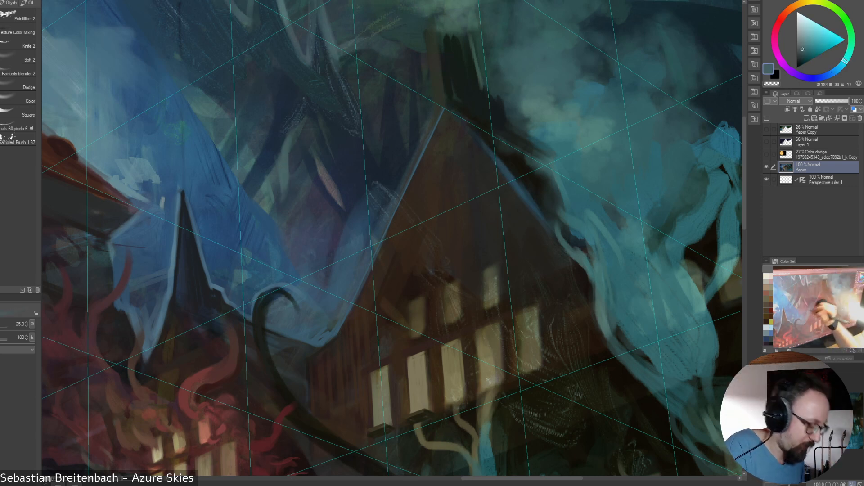
Blend the background between the blue slope and the gabled roof with sampled dark and mid blues at brush sizes 25 and 50
{"action": "left_click", "coordinate": [323, 191], "text": "alt"}
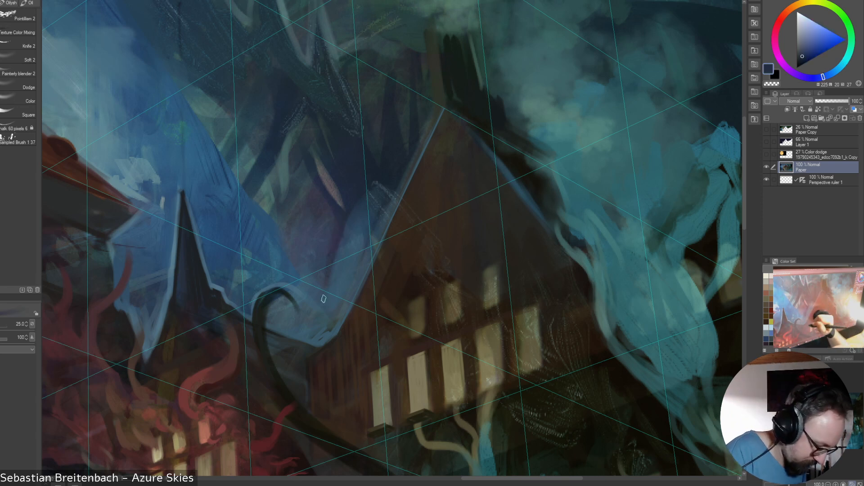
{"action": "left_click", "coordinate": [335, 236], "text": "alt"}
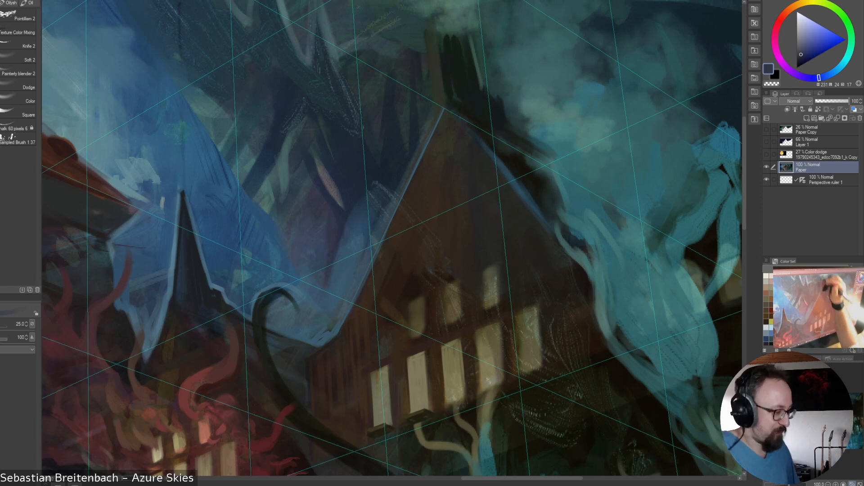
{"action": "left_click", "coordinate": [288, 236], "text": "alt"}
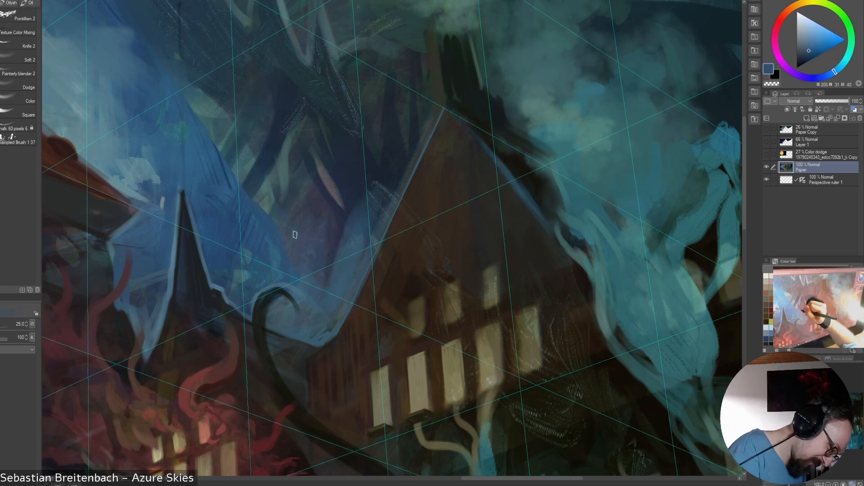
{"action": "key", "text": "bracketright"}
{"action": "key", "text": "bracketright"}
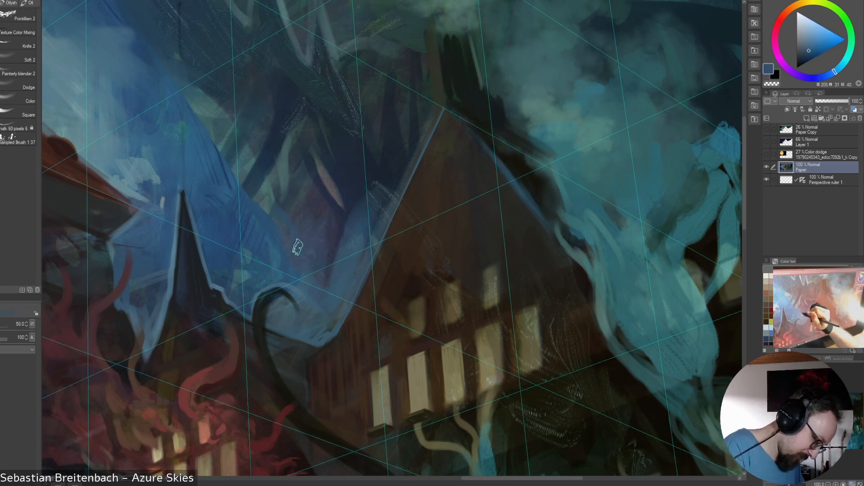
Blend the blue slope and pale cloud behind the spire with sampled blues at brush size 25
{"action": "left_click", "coordinate": [250, 260], "text": "alt"}
{"action": "key", "text": "bracketleft"}
{"action": "key", "text": "bracketleft"}
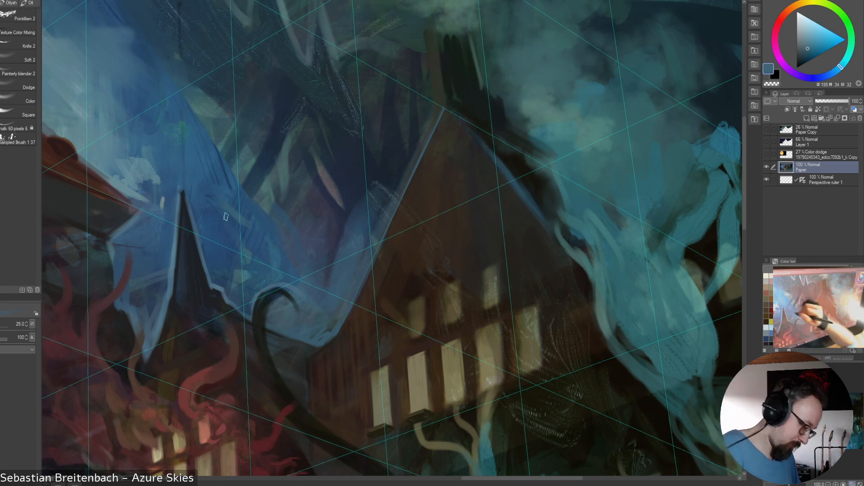
{"action": "left_click", "coordinate": [199, 142], "text": "alt"}
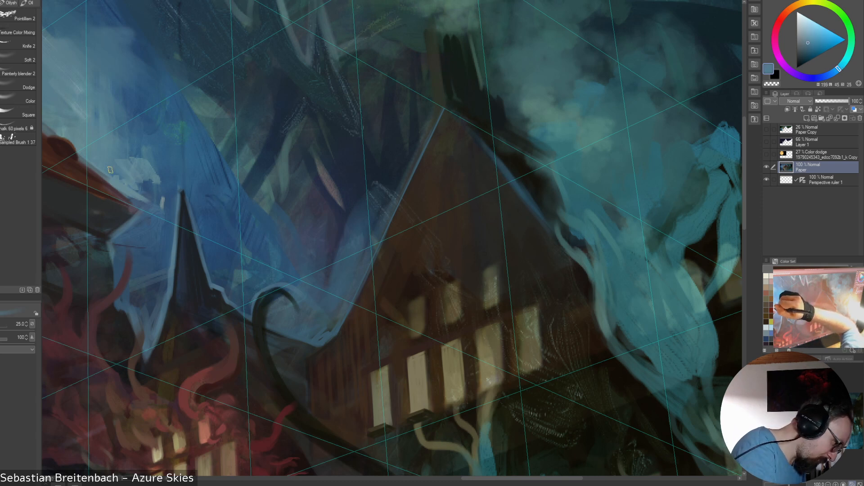
{"action": "left_click", "coordinate": [99, 159], "text": "alt"}
{"action": "left_click_drag", "start_coordinate": [84, 161], "coordinate": [107, 182]}
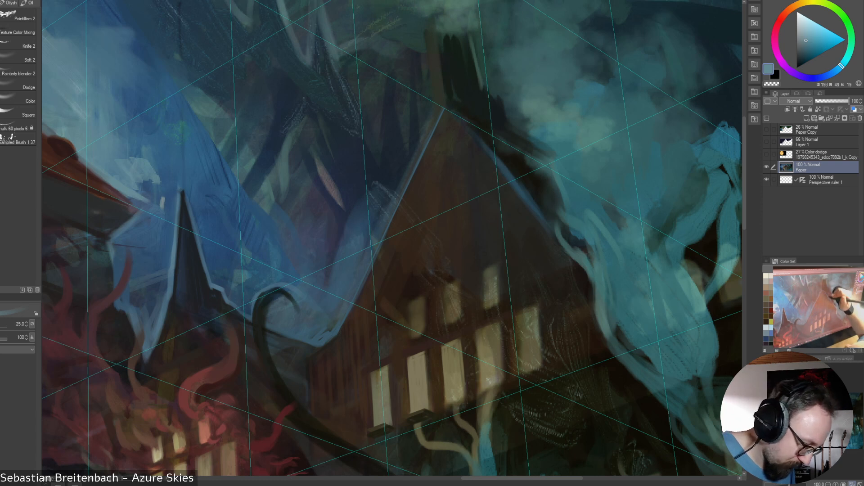
Draw the roof ridge line receding from the gable's peak in sampled teal and near-black at brush sizes 9 and 12.5
{"action": "left_click", "coordinate": [658, 265], "text": "alt"}
{"action": "key", "text": "bracketleft"}
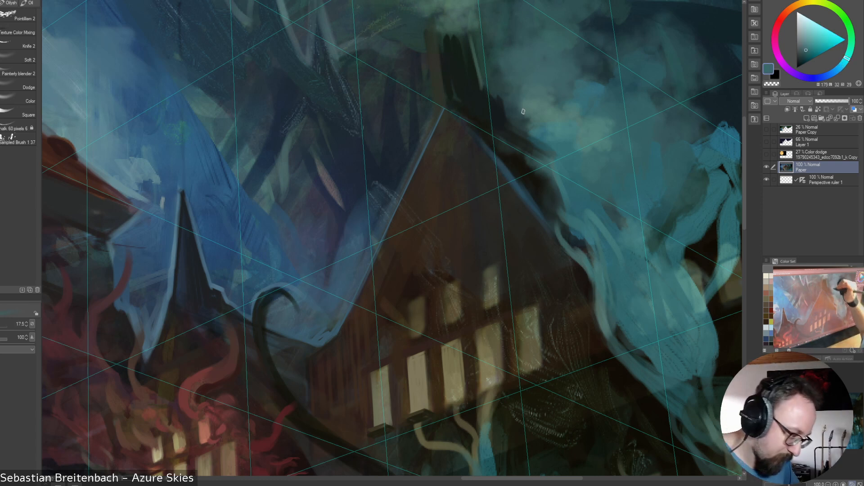
{"action": "left_click_drag", "start_coordinate": [447, 104], "coordinate": [494, 104]}
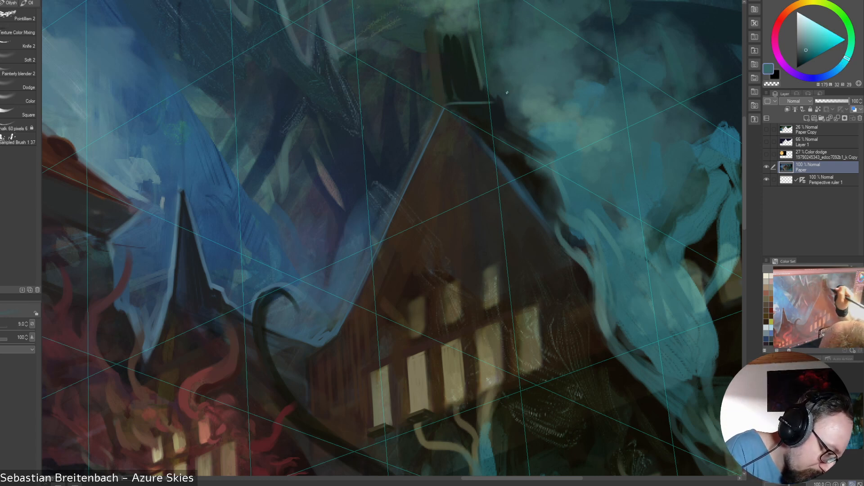
{"action": "key", "text": "ctrl+z"}
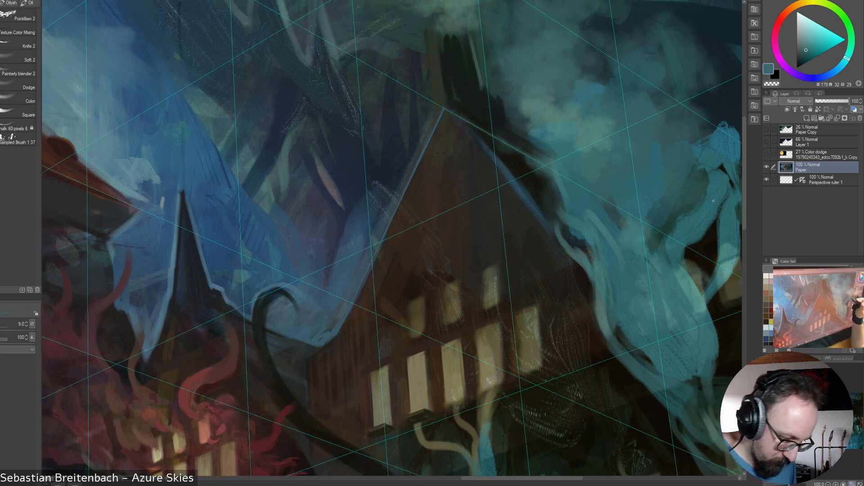
{"action": "left_click", "coordinate": [492, 107], "text": "alt"}
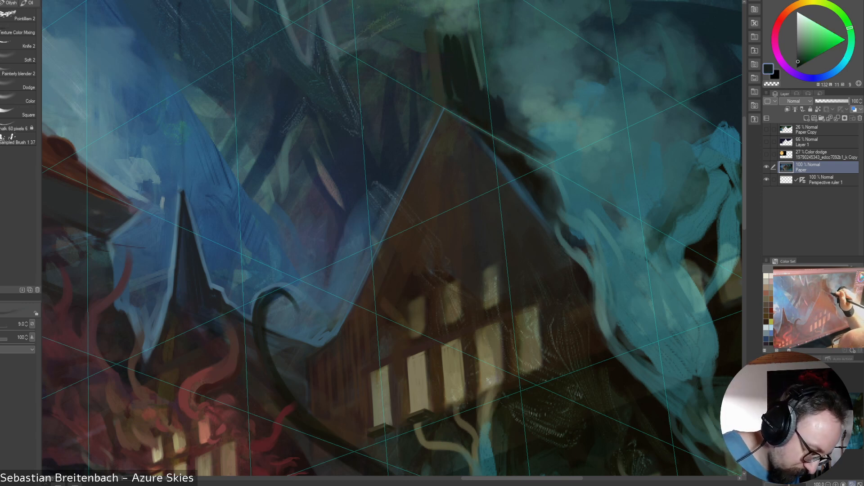
{"action": "left_click_drag", "start_coordinate": [524, 151], "coordinate": [582, 183]}
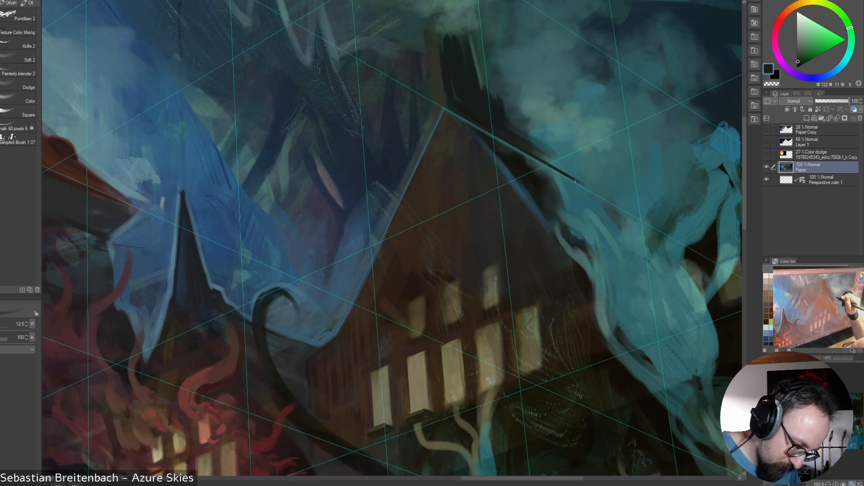
{"action": "left_click", "coordinate": [593, 191], "text": "alt"}
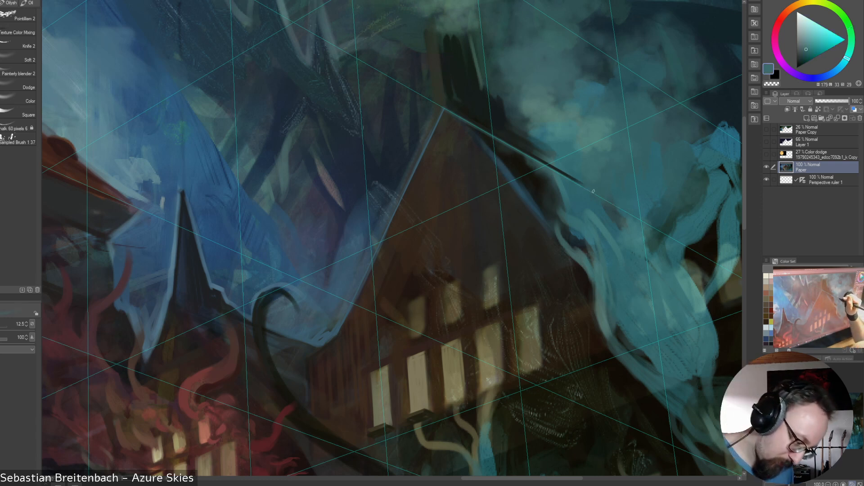
{"action": "left_click_drag", "start_coordinate": [593, 191], "coordinate": [540, 163]}
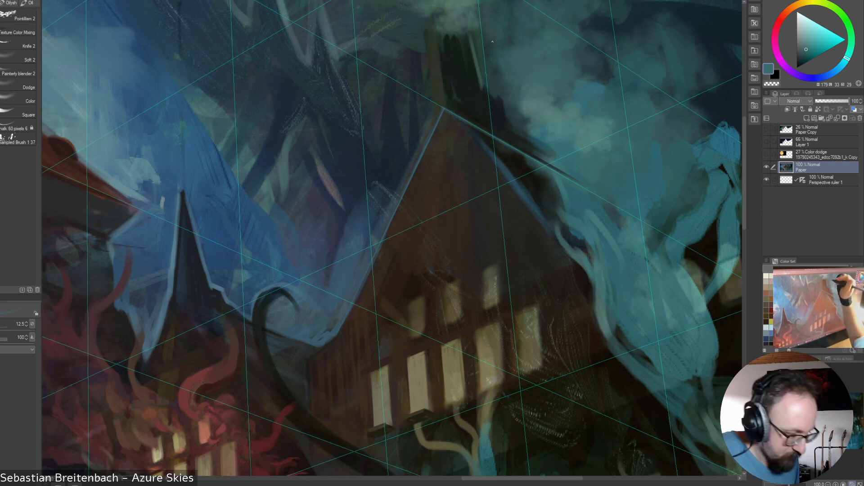
Define the chimney's outer edge and the background beside it with sampled dark and muted teal tones, enlarging the brush from 12.5 to 50
{"action": "left_click", "coordinate": [450, 59], "text": "alt"}
{"action": "left_click_drag", "start_coordinate": [443, 49], "coordinate": [451, 104]}
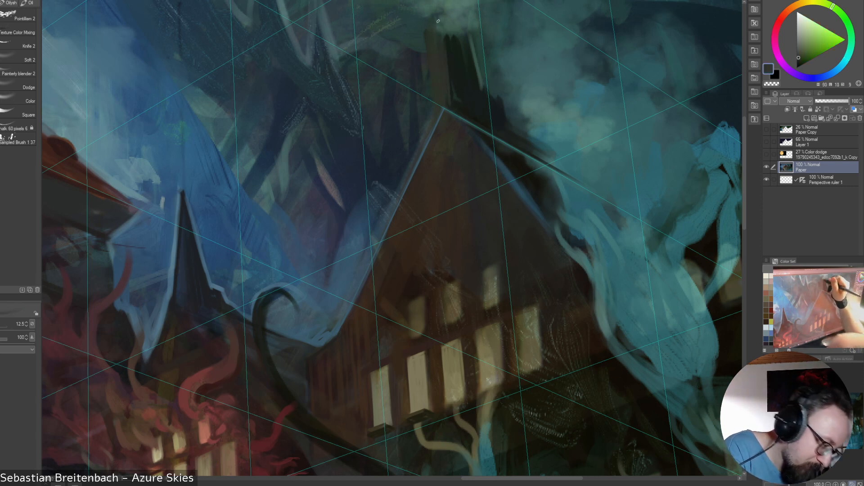
{"action": "left_click", "coordinate": [423, 38], "text": "alt"}
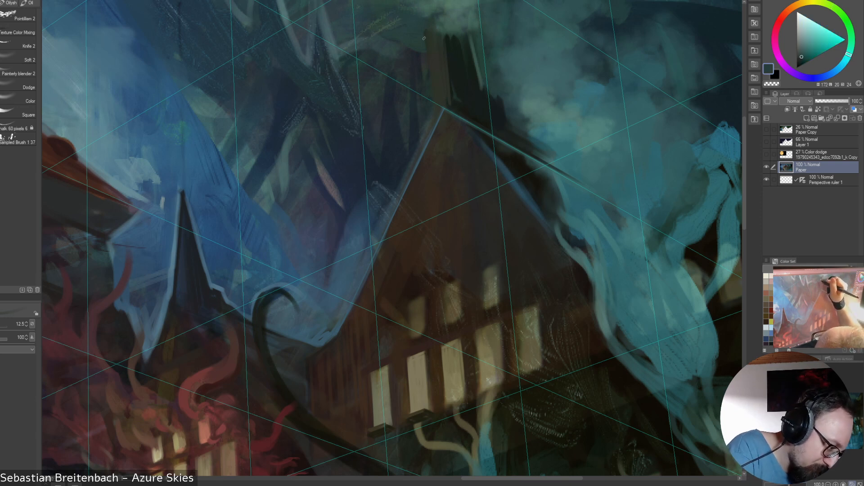
{"action": "left_click", "coordinate": [441, 20], "text": "alt"}
{"action": "left_click", "coordinate": [426, 27], "text": "alt"}
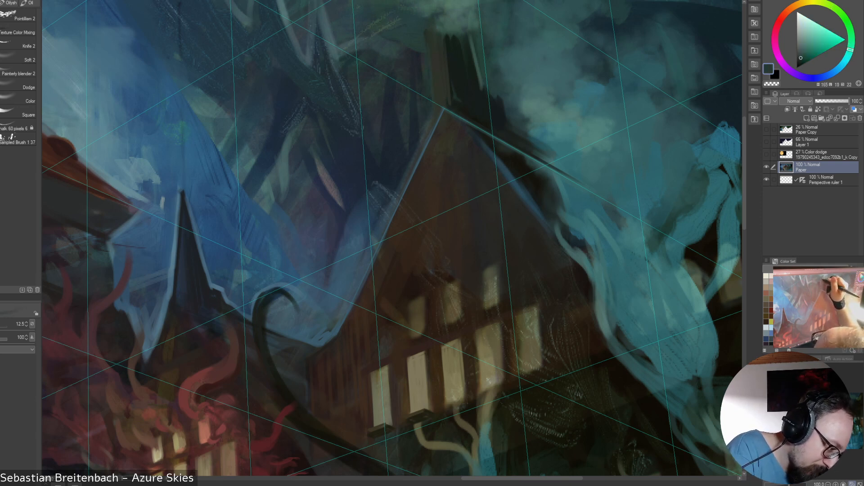
{"action": "left_click", "coordinate": [425, 29], "text": "alt"}
{"action": "left_click_drag", "start_coordinate": [426, 29], "coordinate": [428, 75]}
{"action": "left_click_drag", "start_coordinate": [429, 30], "coordinate": [430, 64]}
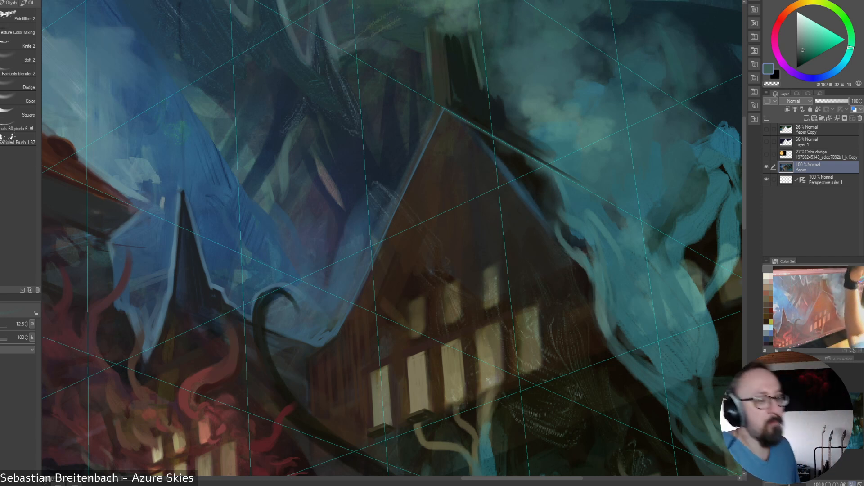
{"action": "key", "text": "bracketright"}
{"action": "key", "text": "bracketright"}
{"action": "key", "text": "bracketright"}
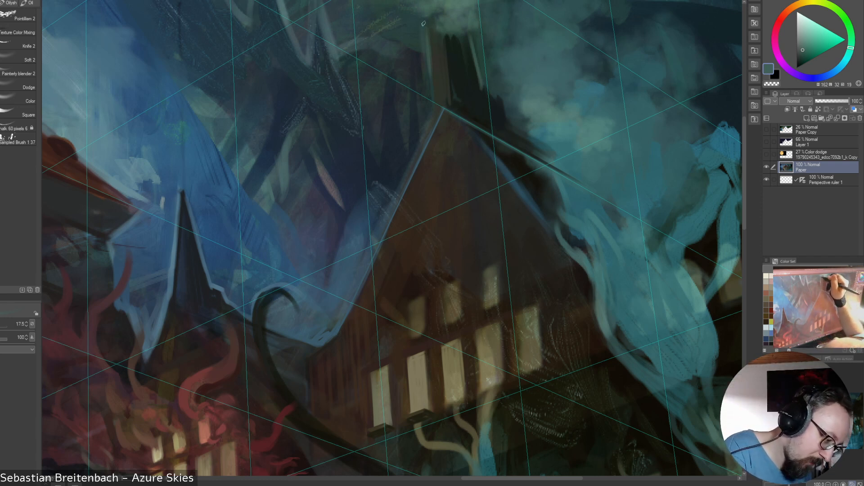
{"action": "key", "text": "bracketright"}
{"action": "key", "text": "bracketright"}
{"action": "key", "text": "bracketright"}
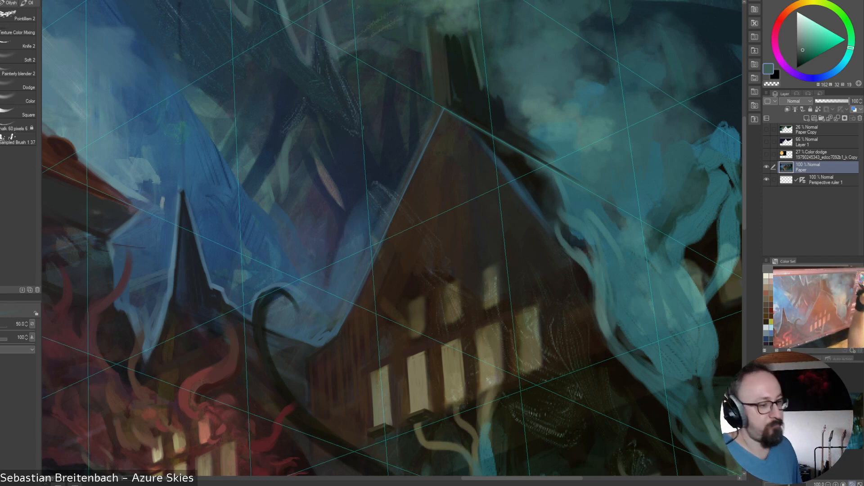
Paint slanted bands across the chimney's faces in sampled dark tones at brush size 15
{"action": "left_click", "coordinate": [468, 47], "text": "alt"}
{"action": "key", "text": "bracketleft"}
{"action": "key", "text": "bracketleft"}
{"action": "key", "text": "bracketleft"}
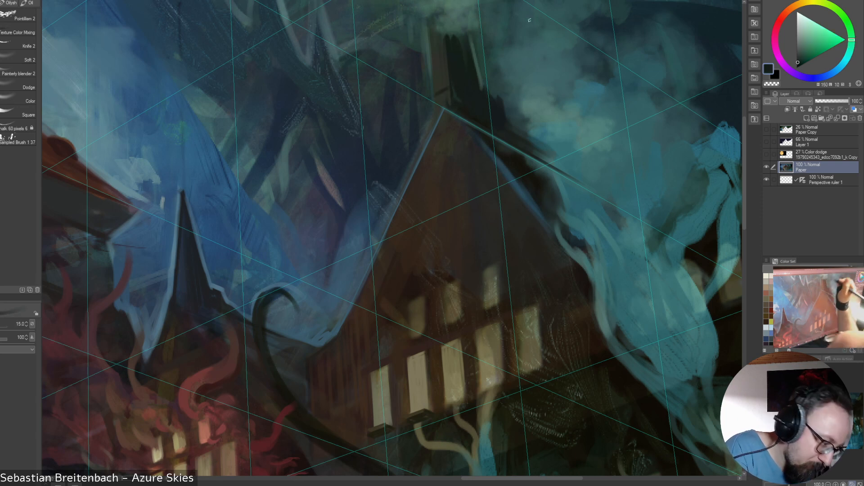
{"action": "left_click", "coordinate": [466, 81], "text": "alt"}
{"action": "left_click_drag", "start_coordinate": [455, 86], "coordinate": [487, 110]}
{"action": "left_click_drag", "start_coordinate": [449, 66], "coordinate": [473, 81]}
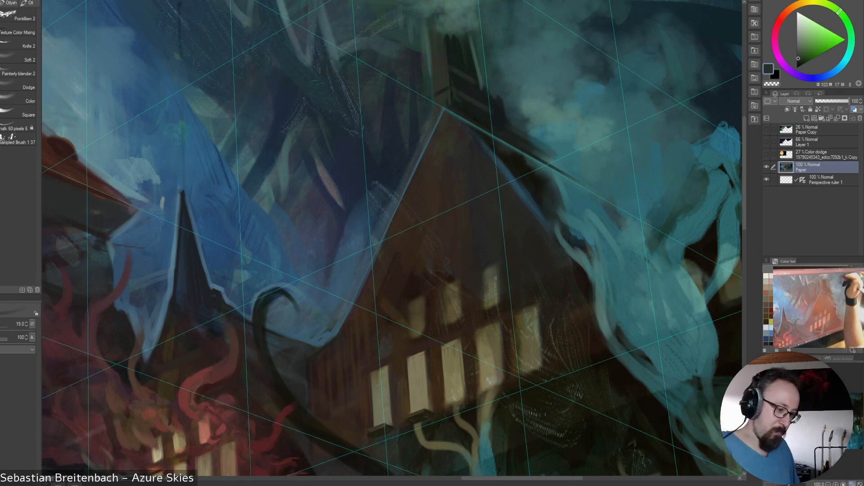
{"action": "mouse_move", "coordinate": [449, 47]}
{"action": "left_mouse_down"}
{"action": "mouse_move", "coordinate": [475, 51]}
{"action": "mouse_move", "coordinate": [493, 33]}
{"action": "mouse_move", "coordinate": [457, 78]}
{"action": "mouse_move", "coordinate": [433, 79]}
{"action": "mouse_move", "coordinate": [449, 49]}
{"action": "left_mouse_up"}
{"action": "left_click", "coordinate": [456, 78], "text": "alt"}
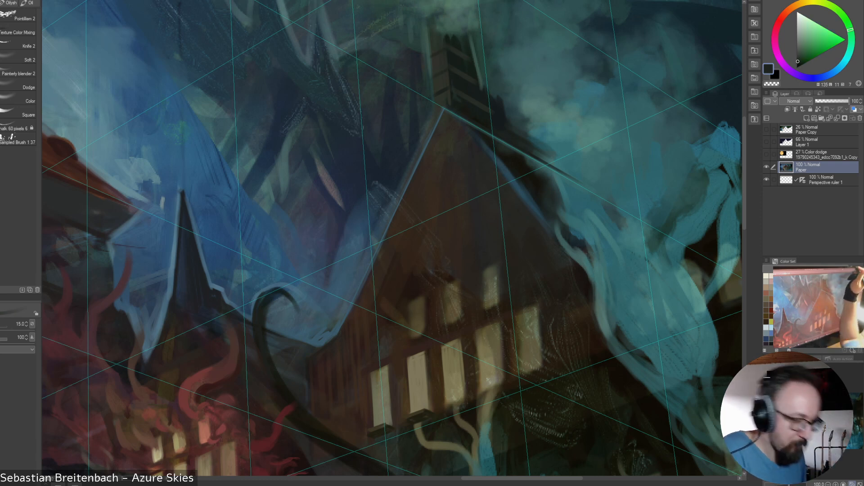
Refine the chimney's shadowed side and base with sampled near-black and dark green at brush sizes 10, 17.5 and 15
{"action": "left_click", "coordinate": [488, 73], "text": "alt"}
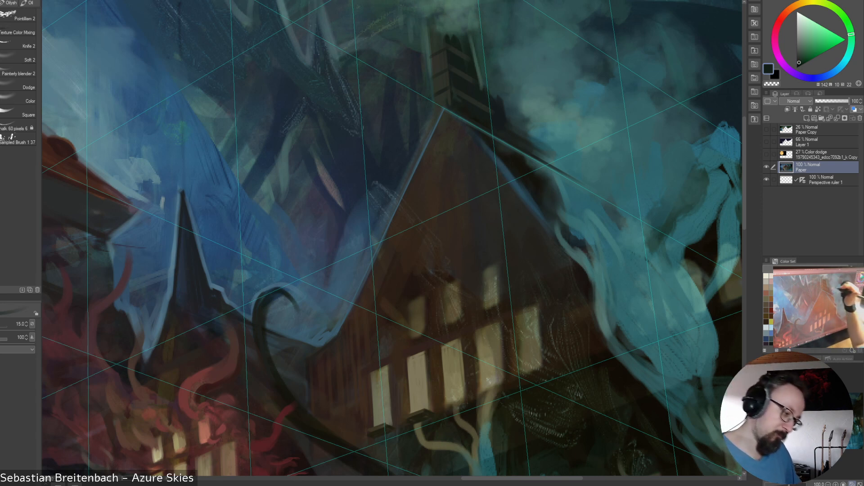
{"action": "key", "text": "bracketleft"}
{"action": "key", "text": "bracketleft"}
{"action": "left_click", "coordinate": [453, 75], "text": "alt"}
{"action": "left_click", "coordinate": [451, 76], "text": "alt"}
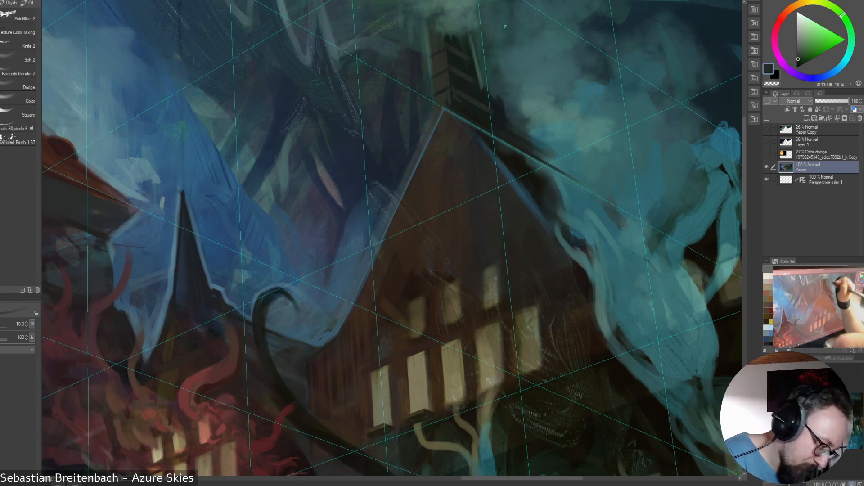
{"action": "key", "text": "bracketright"}
{"action": "key", "text": "bracketright"}
{"action": "key", "text": "bracketright"}
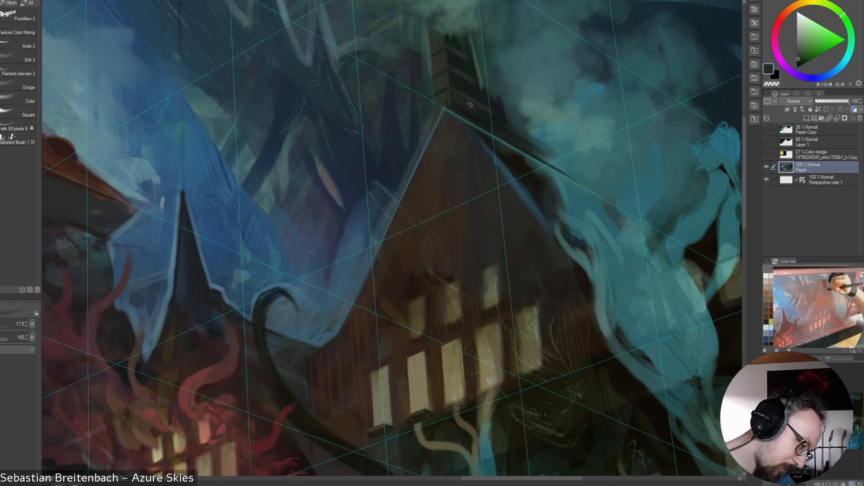
{"action": "key", "text": "bracketleft"}
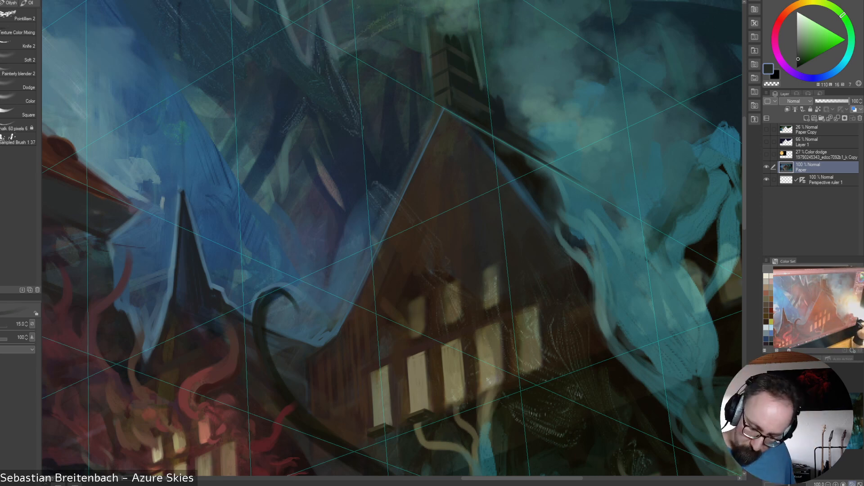
Paint the pale tentacle below the gabled house's windows with sampled teal, dark green and ochre at brush sizes 17.5 and 35
{"action": "key", "text": "ctrl+0"}
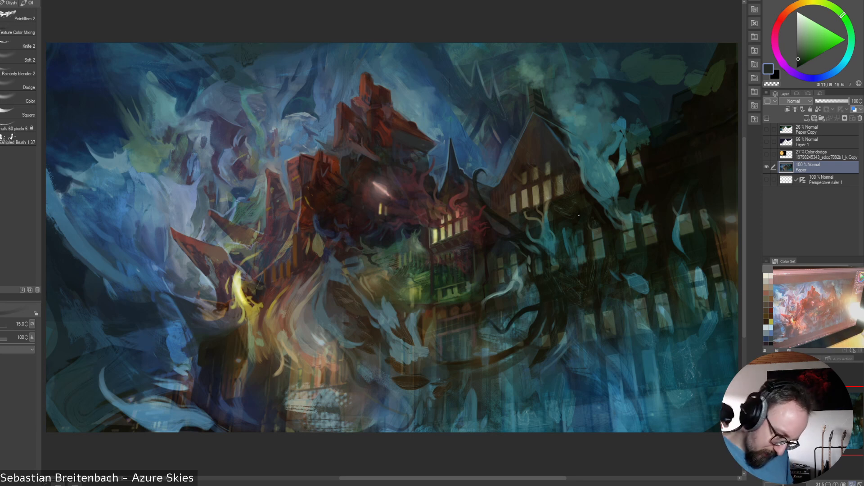
{"action": "left_click", "coordinate": [548, 240], "text": "alt"}
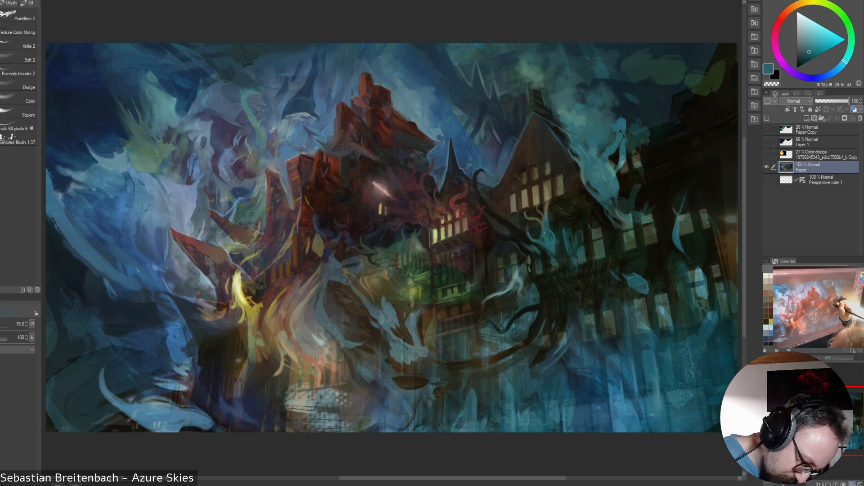
{"action": "key", "text": "bracketright"}
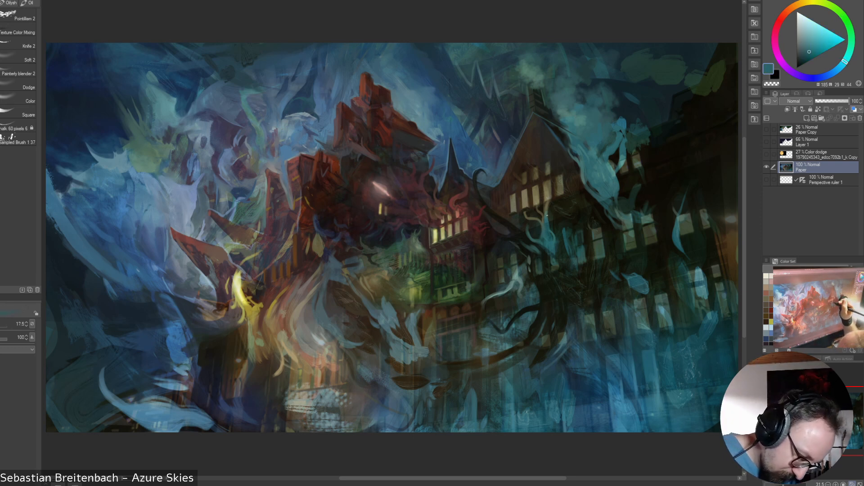
{"action": "left_click", "coordinate": [547, 216], "text": "alt"}
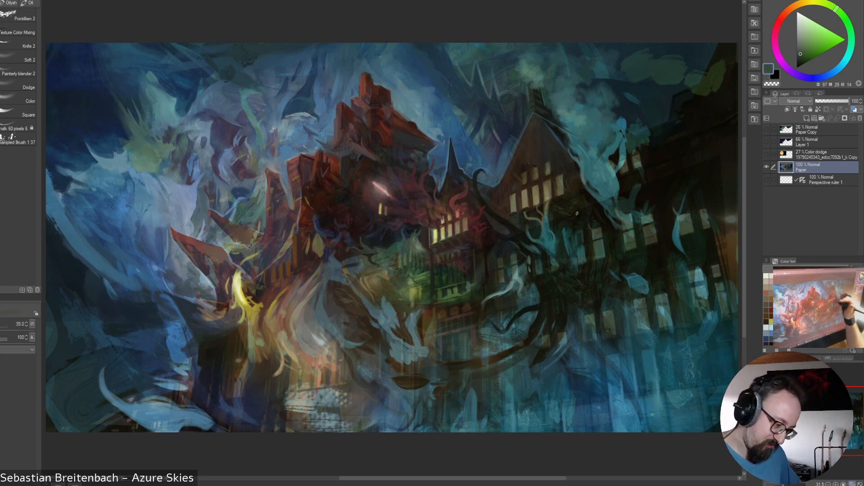
{"action": "key", "text": "bracketright"}
{"action": "key", "text": "bracketright"}
{"action": "key", "text": "bracketright"}
{"action": "key", "text": "bracketright"}
{"action": "left_click", "coordinate": [547, 222], "text": "alt"}
{"action": "left_click", "coordinate": [547, 218], "text": "alt"}
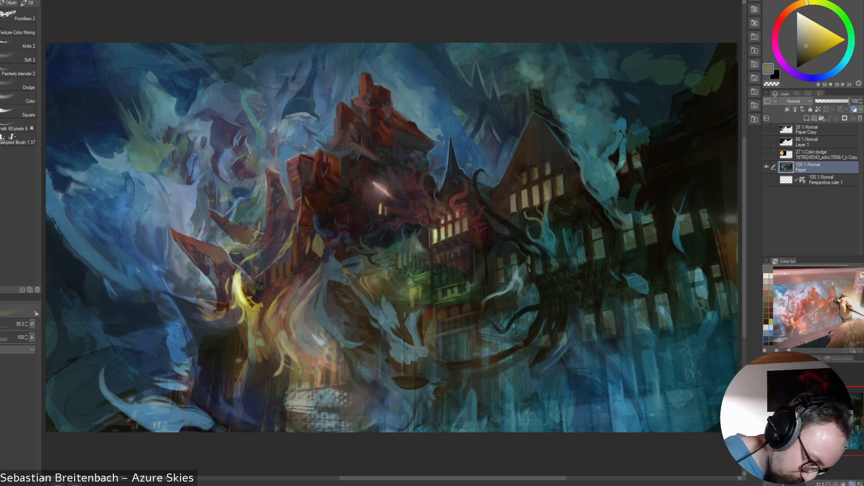
{"action": "left_click", "coordinate": [548, 217], "text": "alt"}
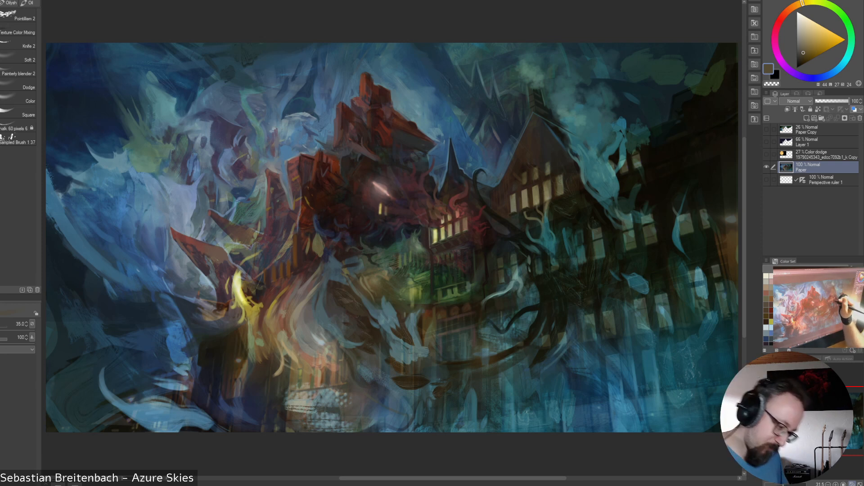
Shape the tentacle's upper curling tips below the windows with sampled ochre and teal at brush size 35
{"action": "left_click", "coordinate": [547, 201], "text": "alt"}
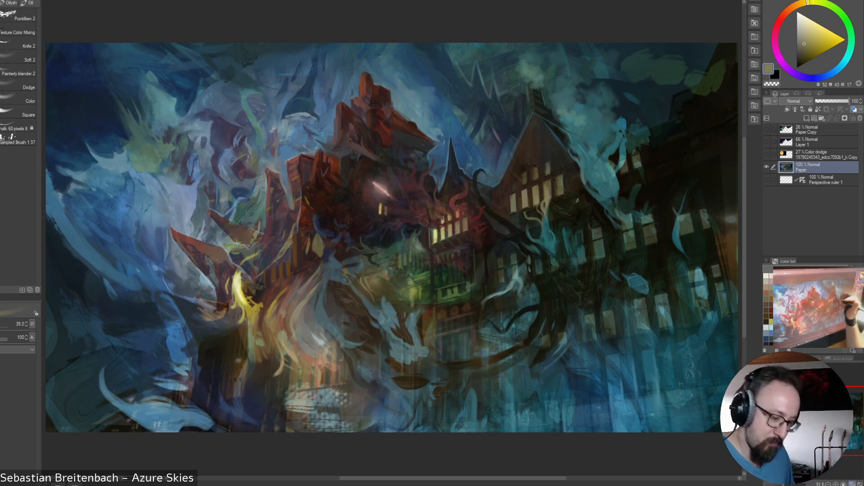
{"action": "left_click", "coordinate": [552, 216], "text": "alt"}
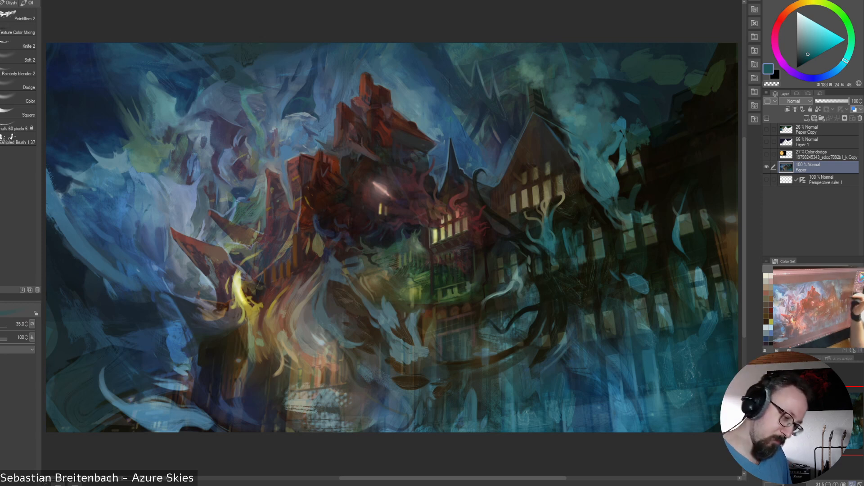
{"action": "mouse_move", "coordinate": [557, 206]}
{"action": "left_mouse_down"}
{"action": "mouse_move", "coordinate": [551, 218]}
{"action": "mouse_move", "coordinate": [568, 203]}
{"action": "left_mouse_up"}
{"action": "left_click", "coordinate": [561, 199], "text": "alt"}
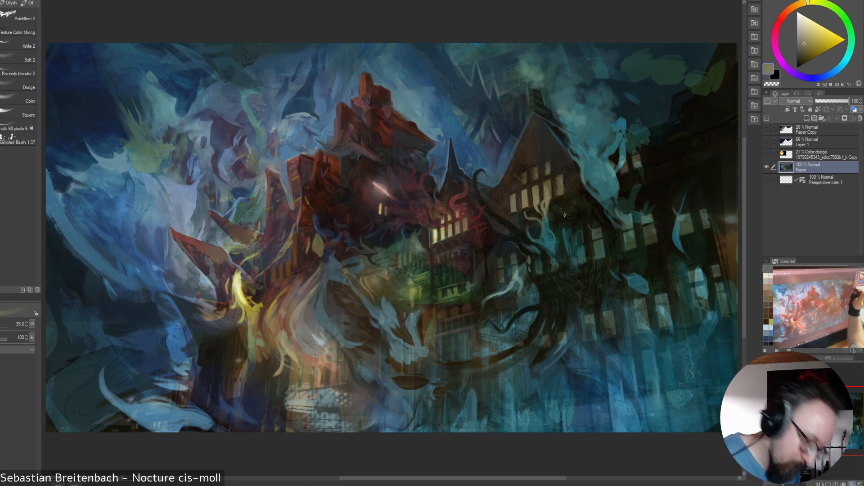
Rework the tentacle's branches toward the gabled house's lower windows with sampled teal, ochre and dark brown at brush sizes 35 and 30
{"action": "left_click", "coordinate": [543, 221], "text": "alt"}
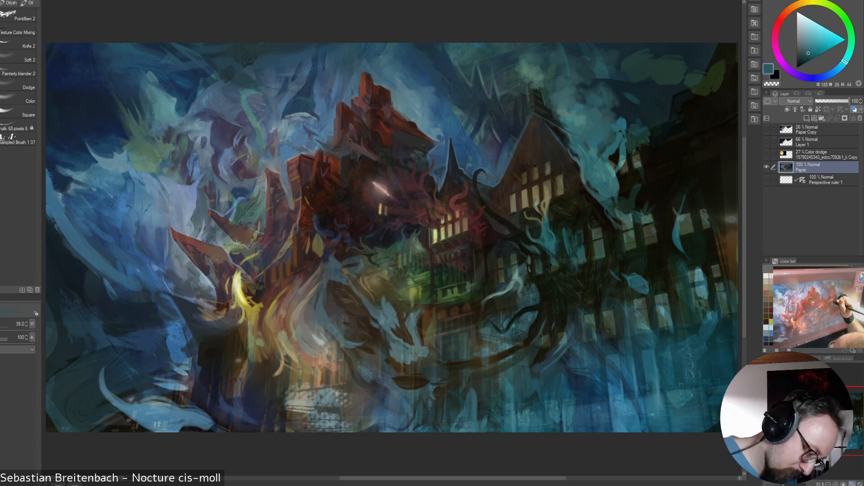
{"action": "left_click", "coordinate": [527, 213], "text": "alt"}
{"action": "left_click", "coordinate": [526, 204], "text": "alt"}
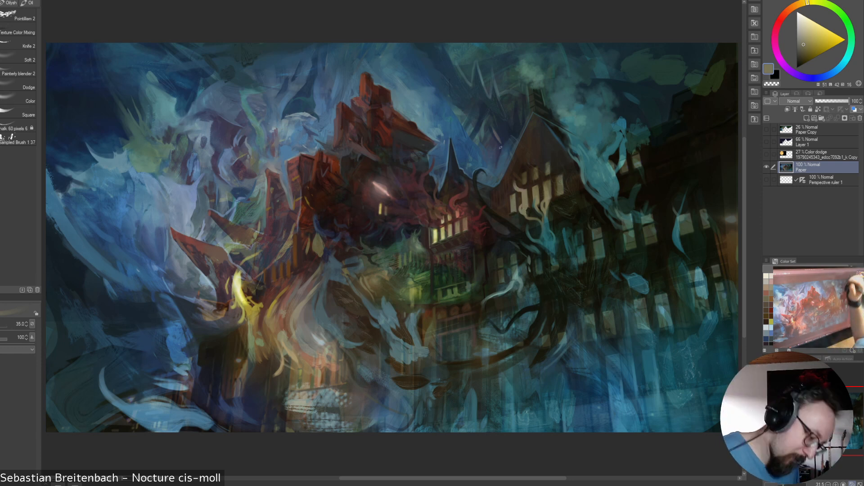
{"action": "left_click", "coordinate": [519, 188], "text": "alt"}
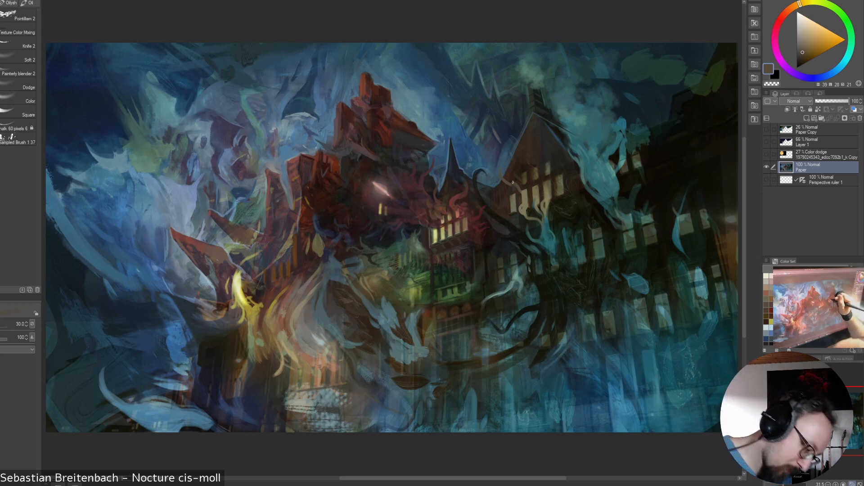
Extend and refine the teal tentacle's branches below the gabled house's windows with sampled grey-ochre and teal at brush size 30
{"action": "left_click", "coordinate": [522, 192], "text": "alt"}
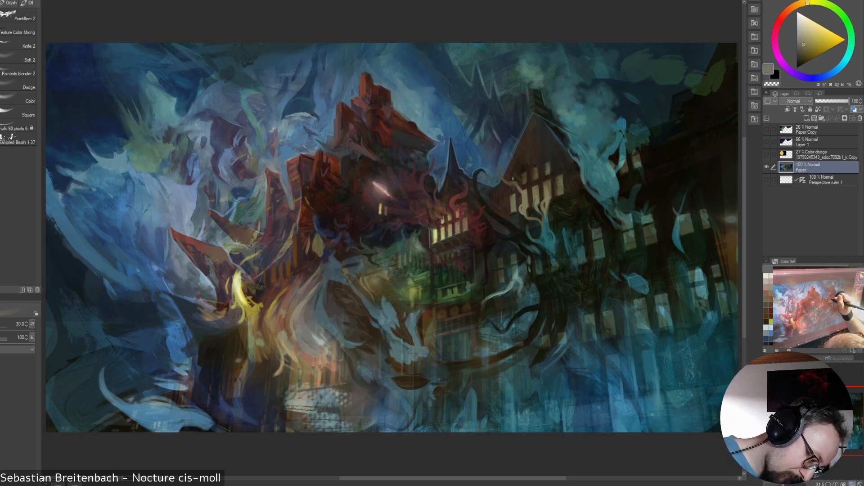
{"action": "left_click", "coordinate": [537, 222], "text": "alt"}
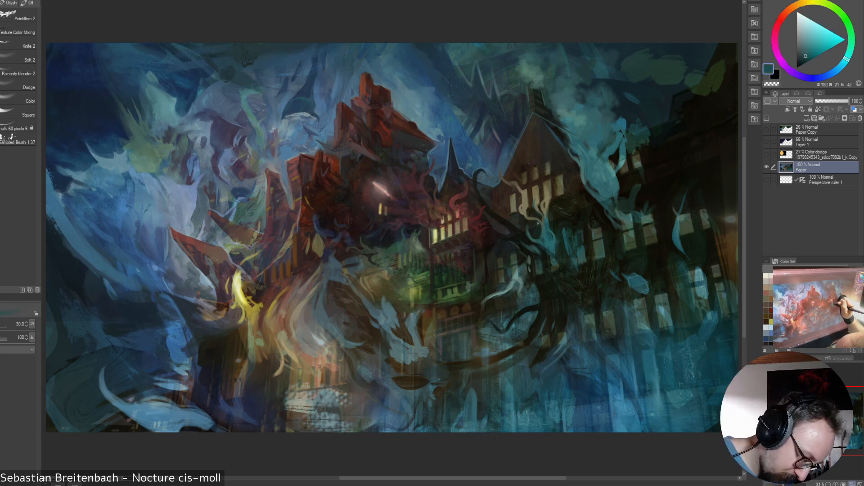
{"action": "left_click", "coordinate": [547, 236], "text": "alt"}
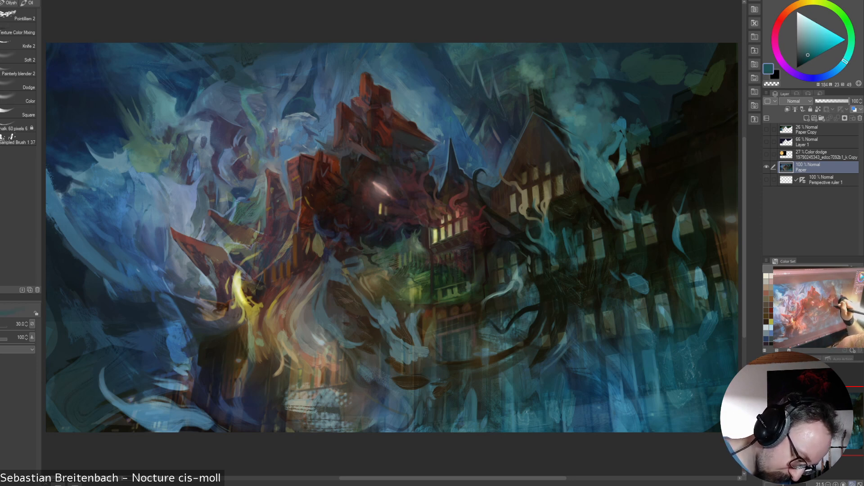
{"action": "left_click", "coordinate": [549, 238], "text": "alt"}
{"action": "left_click_drag", "start_coordinate": [555, 236], "coordinate": [562, 218]}
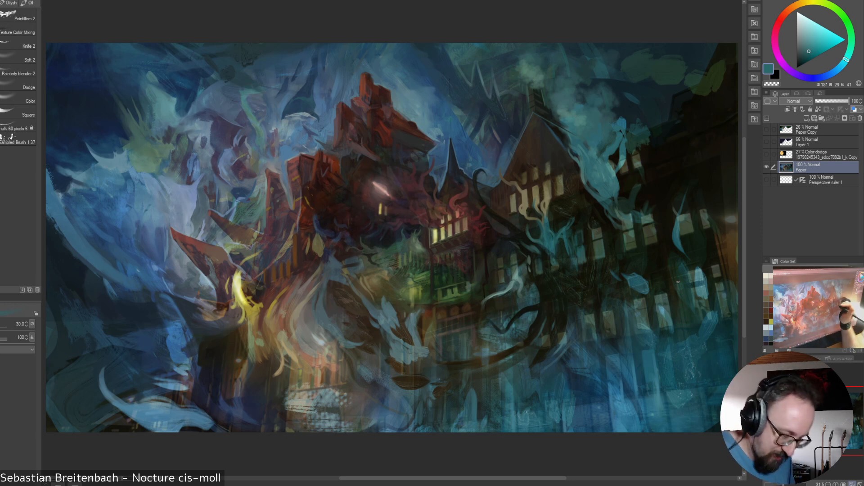
{"action": "left_click", "coordinate": [551, 238], "text": "alt"}
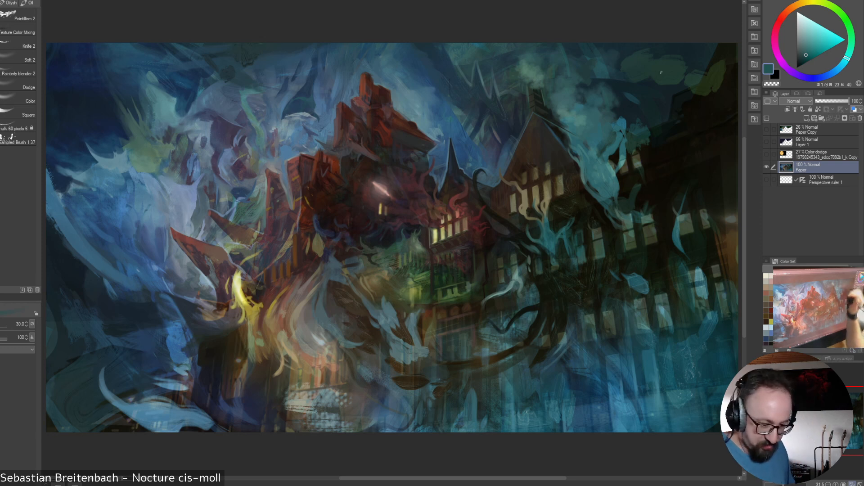
{"action": "left_click", "coordinate": [580, 157], "text": "alt"}
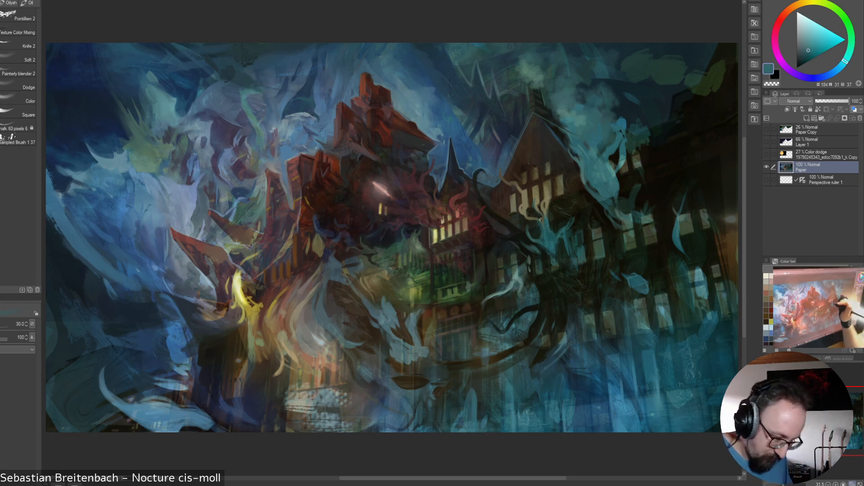
Darken the gabled house's shadowed wall beside its windows and roof slope with sampled dark green and near-black brown at brush size 30
{"action": "left_click", "coordinate": [570, 205], "text": "alt"}
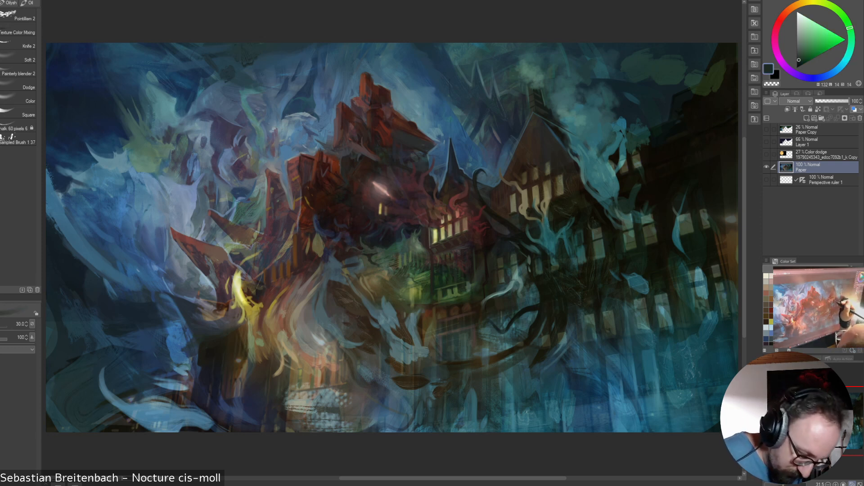
{"action": "left_click", "coordinate": [578, 208], "text": "alt"}
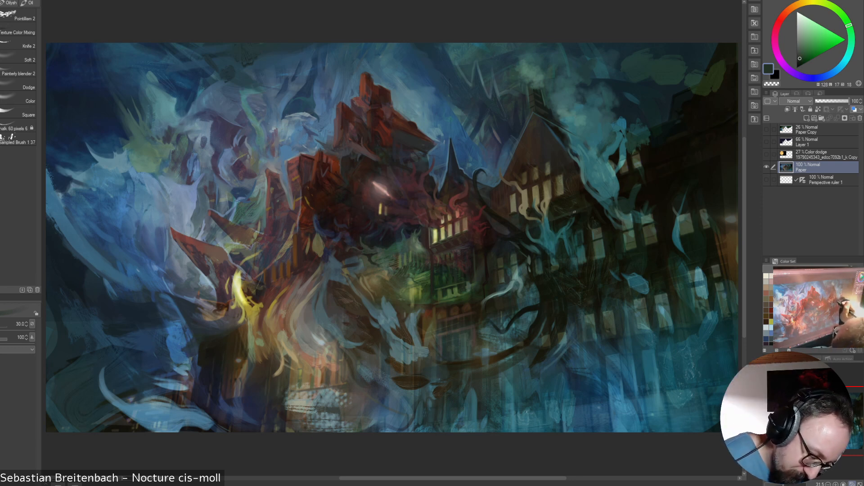
{"action": "left_click", "coordinate": [577, 198], "text": "alt"}
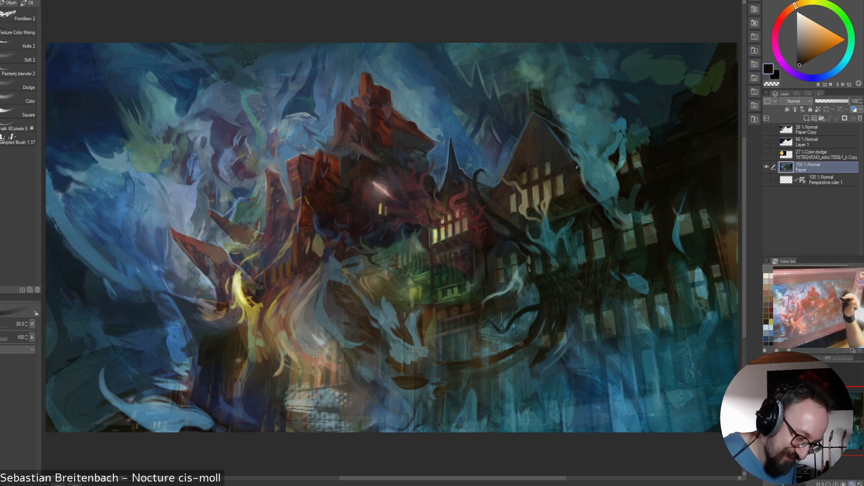
{"action": "left_click", "coordinate": [566, 184], "text": "alt"}
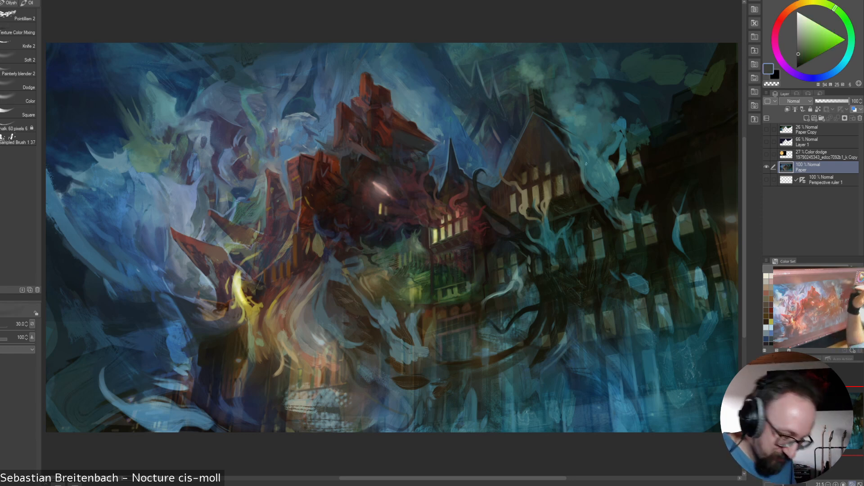
{"action": "left_click", "coordinate": [559, 162], "text": "alt"}
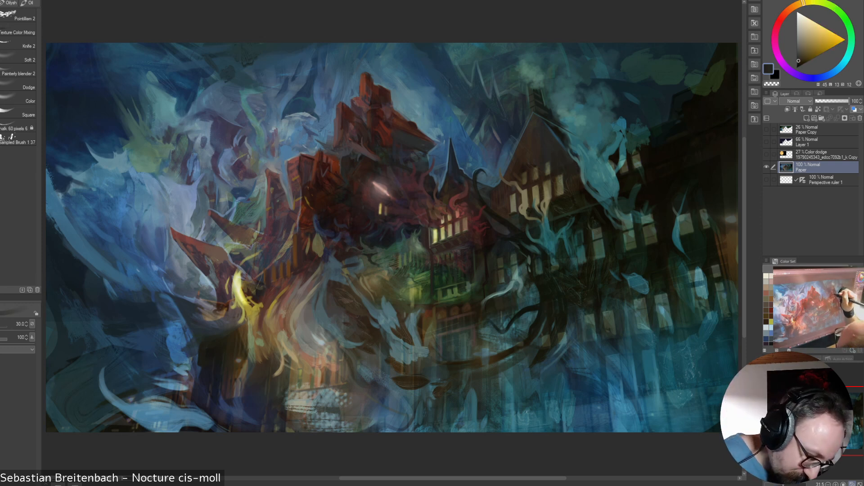
Detail the gable's wooden face and roof edge with sampled dark brown and near-black at brush sizes 40, 35 and 20, hiding the perspective ruler layer
{"action": "left_click", "coordinate": [542, 136], "text": "alt"}
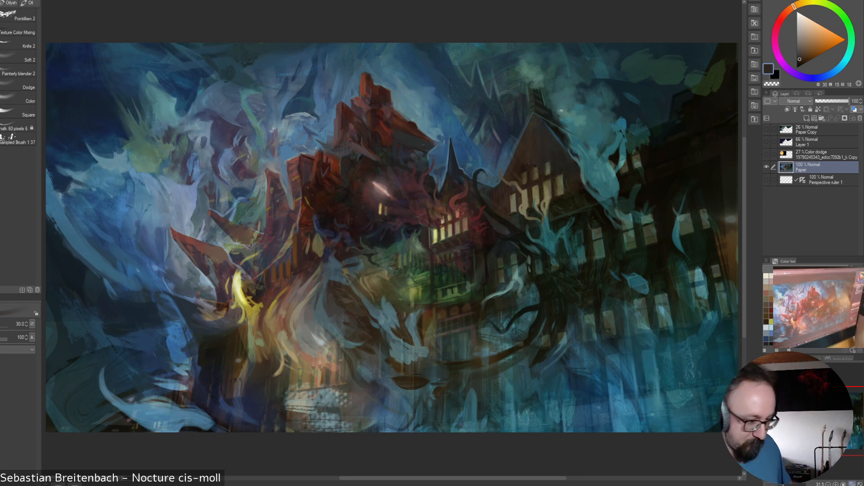
{"action": "left_click", "coordinate": [533, 122], "text": "alt"}
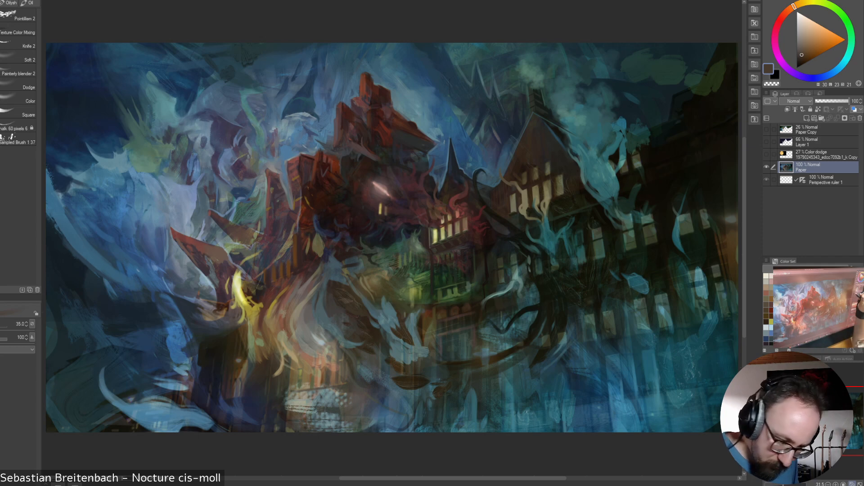
{"action": "left_click", "coordinate": [766, 180]}
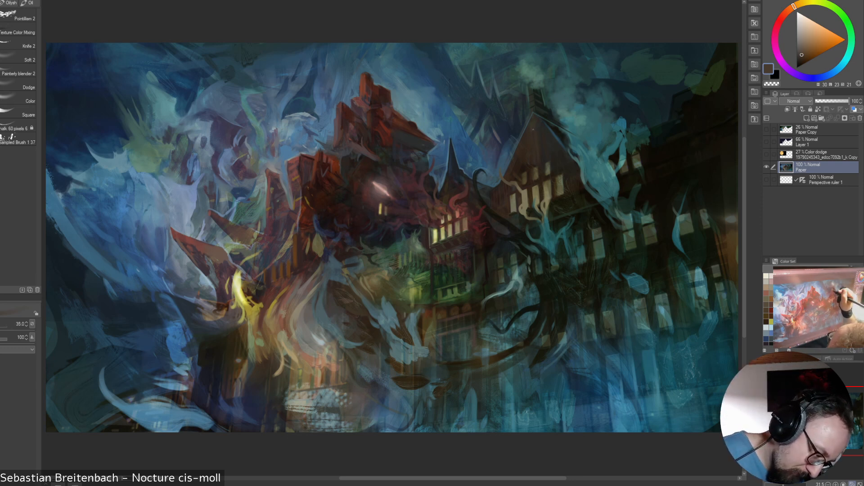
{"action": "key", "text": "bracketleft"}
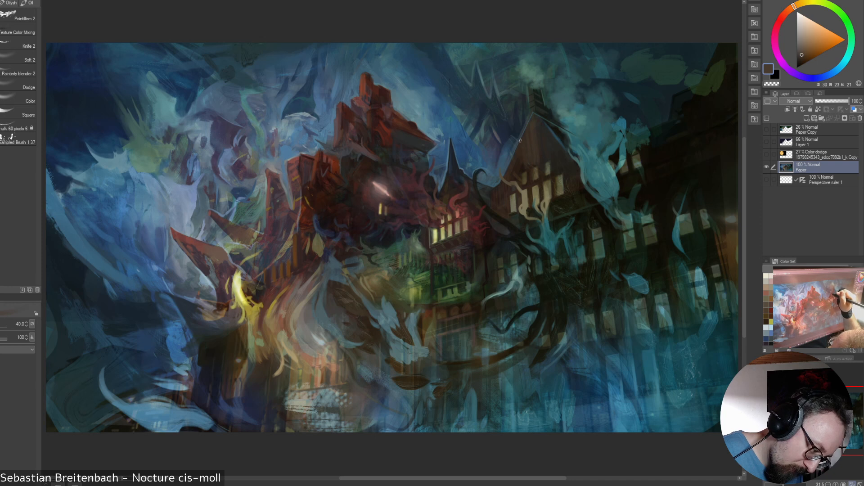
{"action": "key", "text": "bracketleft"}
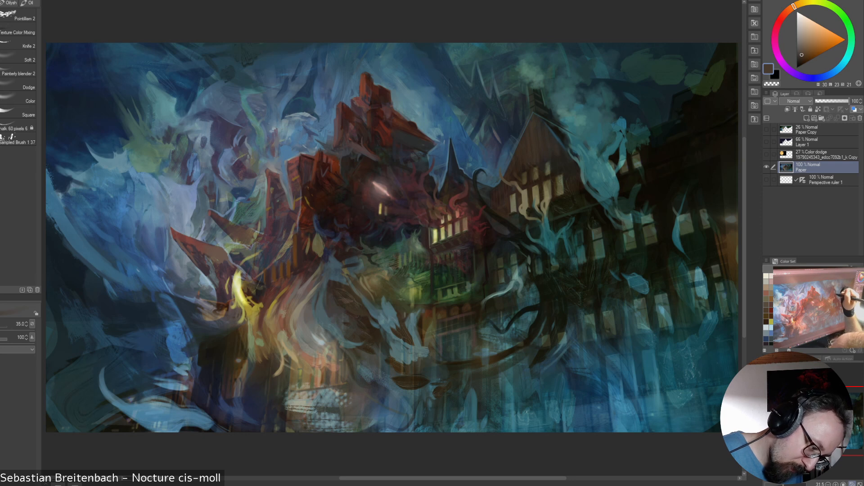
{"action": "key", "text": "bracketleft"}
{"action": "key", "text": "bracketleft"}
{"action": "key", "text": "bracketleft"}
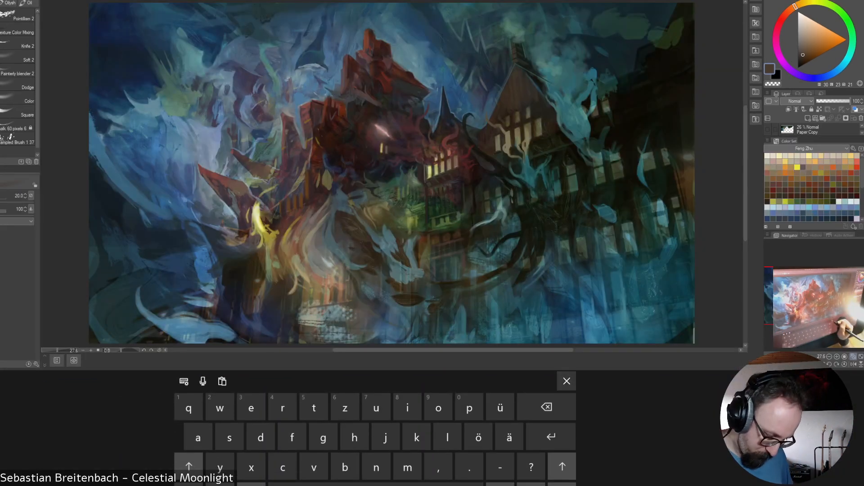
{"action": "left_click", "coordinate": [566, 380]}
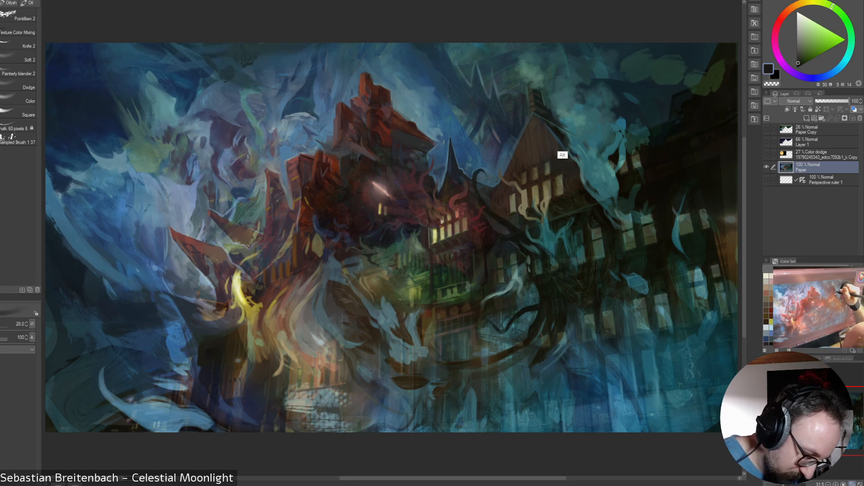
{"action": "left_click", "coordinate": [560, 153], "text": "alt"}
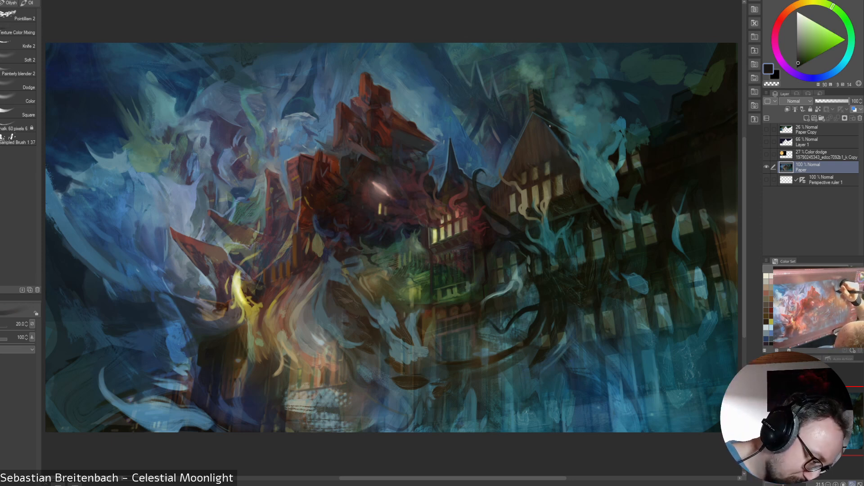
Add pale highlights along the teal tentacle's stem below the windows with sampled teal and pale grey-green at brush size 20
{"action": "left_click", "coordinate": [549, 250], "text": "alt"}
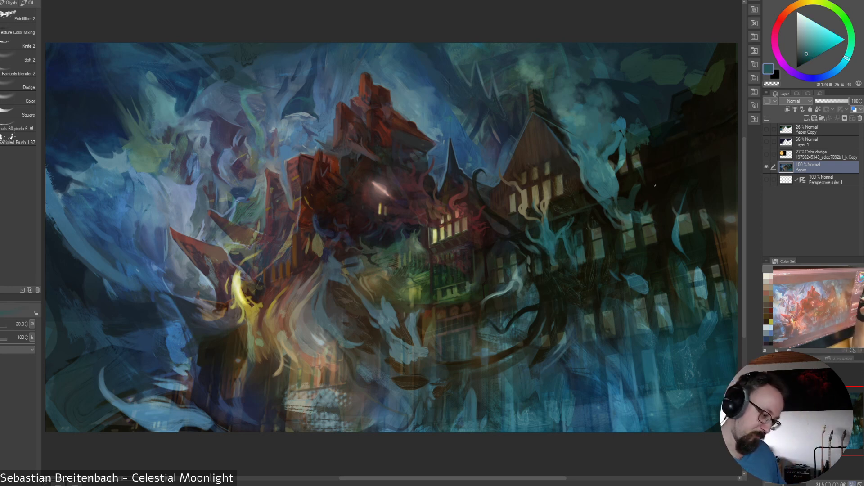
{"action": "left_click", "coordinate": [517, 273], "text": "alt"}
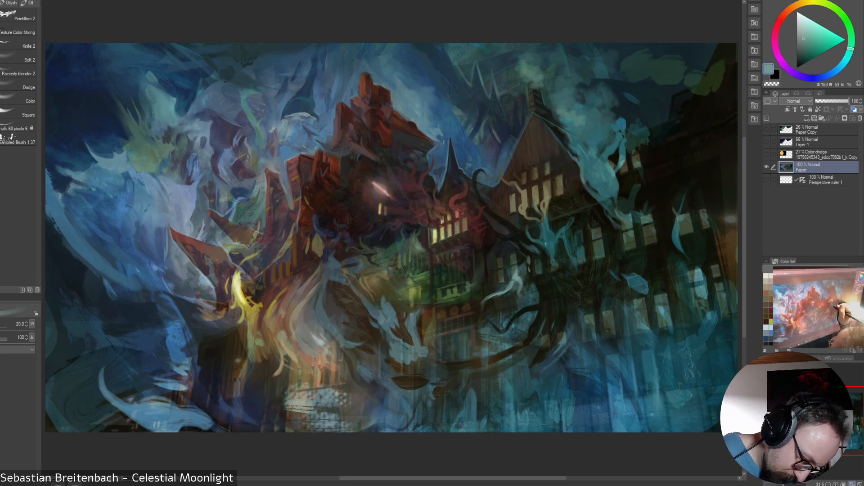
{"action": "mouse_move", "coordinate": [546, 243]}
{"action": "left_mouse_down"}
{"action": "mouse_move", "coordinate": [550, 255]}
{"action": "mouse_move", "coordinate": [545, 234]}
{"action": "left_mouse_up"}
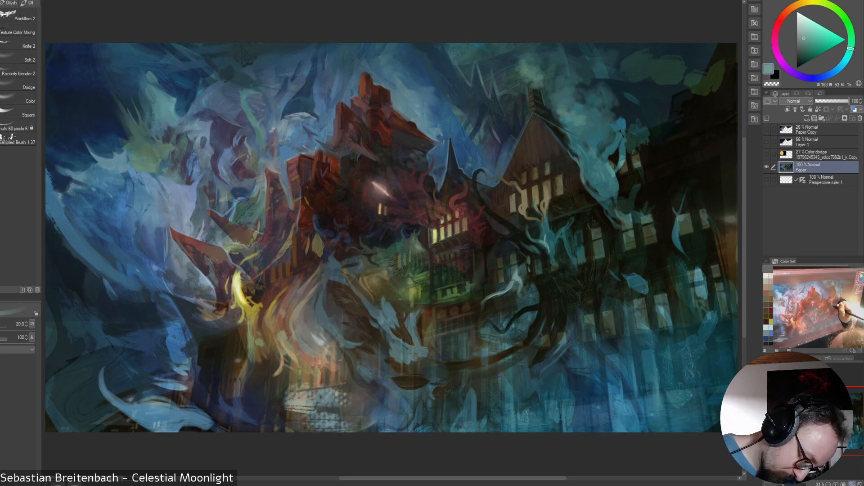
{"action": "left_click_drag", "start_coordinate": [553, 242], "coordinate": [554, 261]}
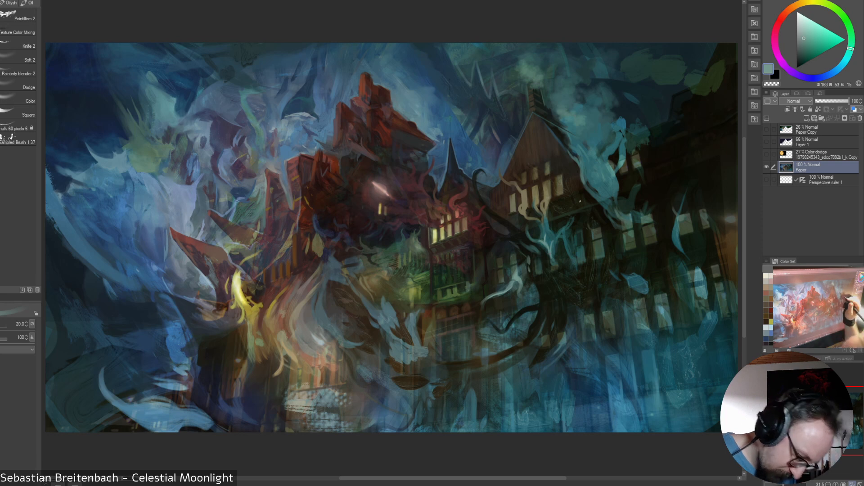
Reshape the dark tentacle beneath the teal branches with sampled near-black at brush sizes 50, 40, 45 and 35
{"action": "left_click", "coordinate": [541, 265], "text": "alt"}
{"action": "left_click_drag", "start_coordinate": [537, 261], "coordinate": [542, 276]}
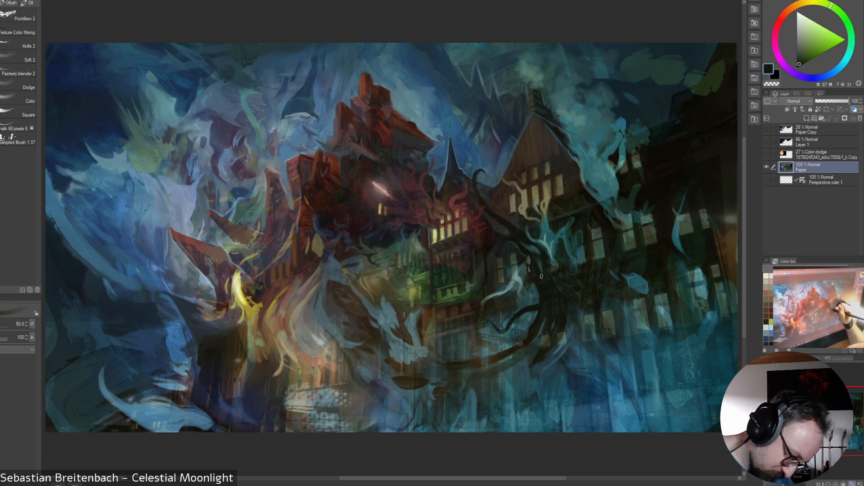
{"action": "key", "text": "bracketright"}
{"action": "key", "text": "bracketright"}
{"action": "key", "text": "bracketleft"}
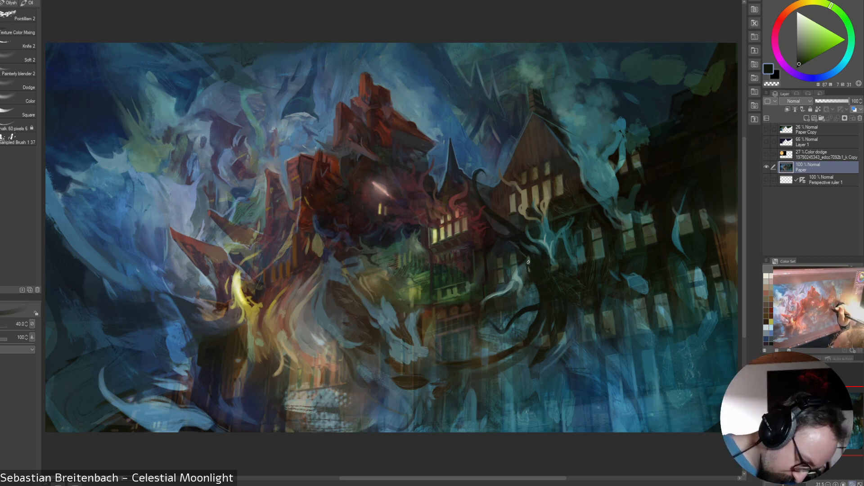
{"action": "key", "text": "bracketright"}
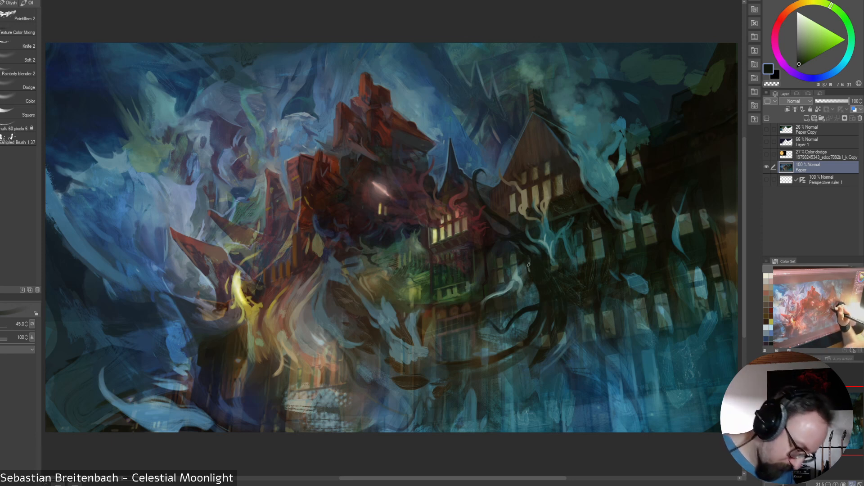
{"action": "key", "text": "bracketleft"}
{"action": "key", "text": "bracketleft"}
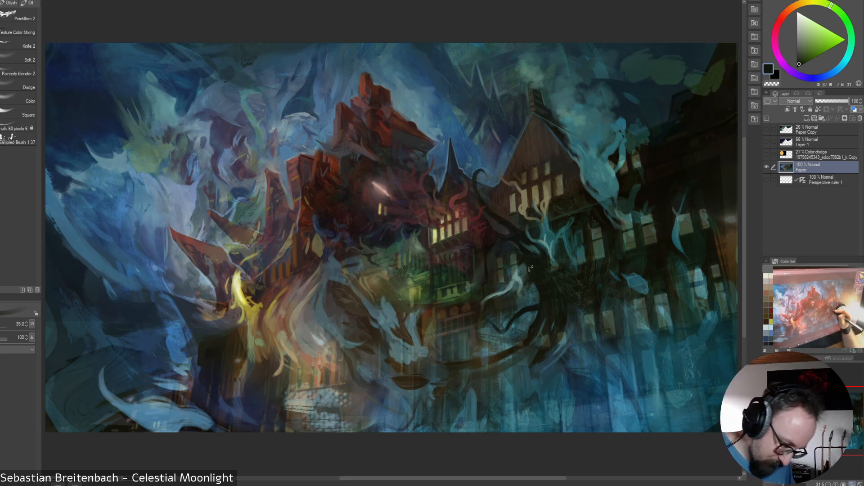
Touch up the area around the dark tentacle with sampled dark and pale teal, reducing the brush size to 15 and undoing the last stroke
{"action": "left_click", "coordinate": [520, 254], "text": "alt"}
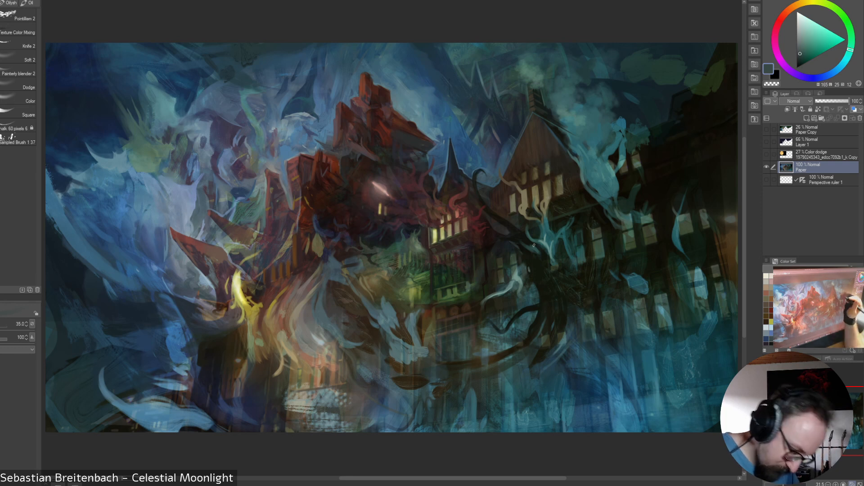
{"action": "key", "text": "bracketleft"}
{"action": "key", "text": "bracketleft"}
{"action": "key", "text": "bracketleft"}
{"action": "key", "text": "bracketleft"}
{"action": "left_click", "coordinate": [519, 275], "text": "alt"}
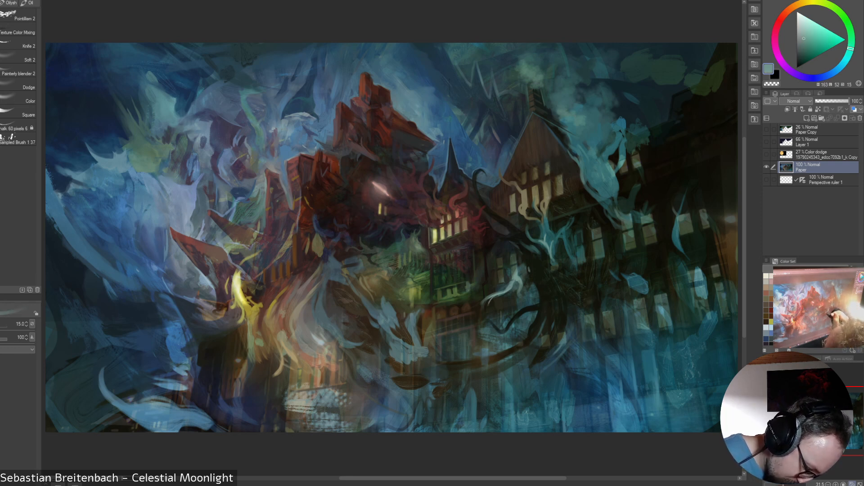
{"action": "key", "text": "ctrl+z"}
{"action": "left_click", "coordinate": [550, 248], "text": "alt"}
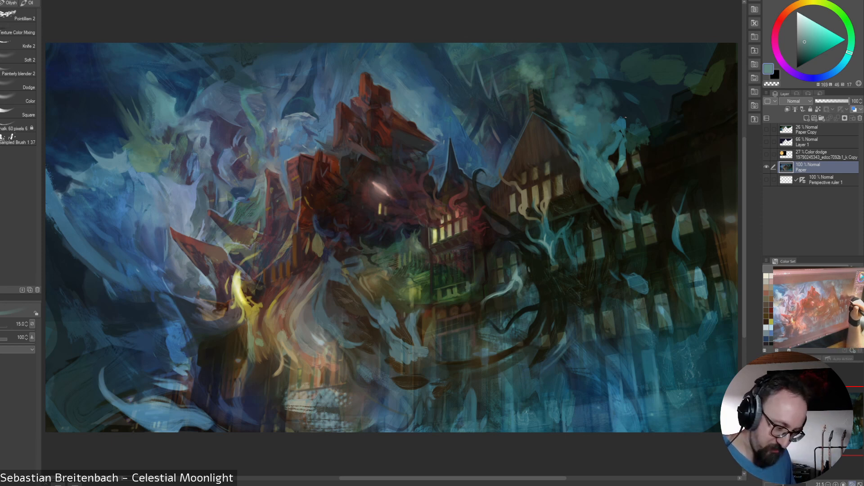
Refine the tip of the narrow red tower against the background with sampled slate blue at brush size 45
{"action": "key", "text": "bracketright"}
{"action": "key", "text": "bracketright"}
{"action": "key", "text": "bracketright"}
{"action": "key", "text": "bracketright"}
{"action": "key", "text": "bracketright"}
{"action": "key", "text": "bracketright"}
{"action": "left_click", "coordinate": [276, 165], "text": "alt"}
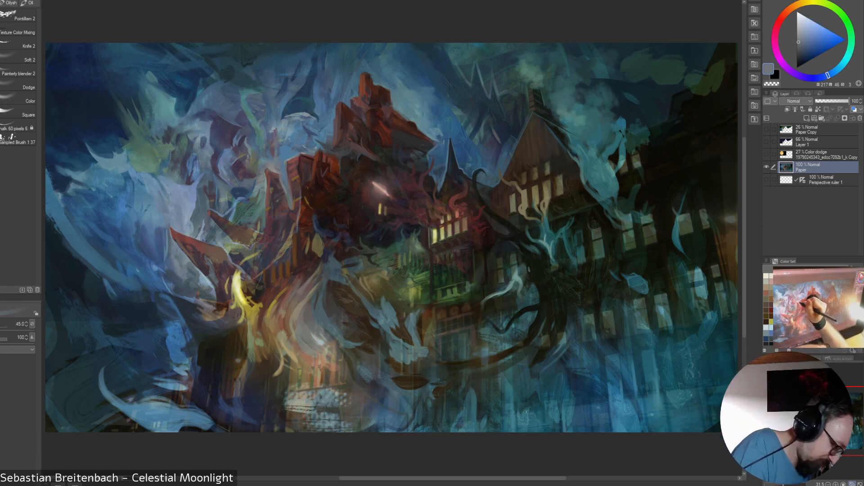
{"action": "left_click_drag", "start_coordinate": [270, 167], "coordinate": [275, 171]}
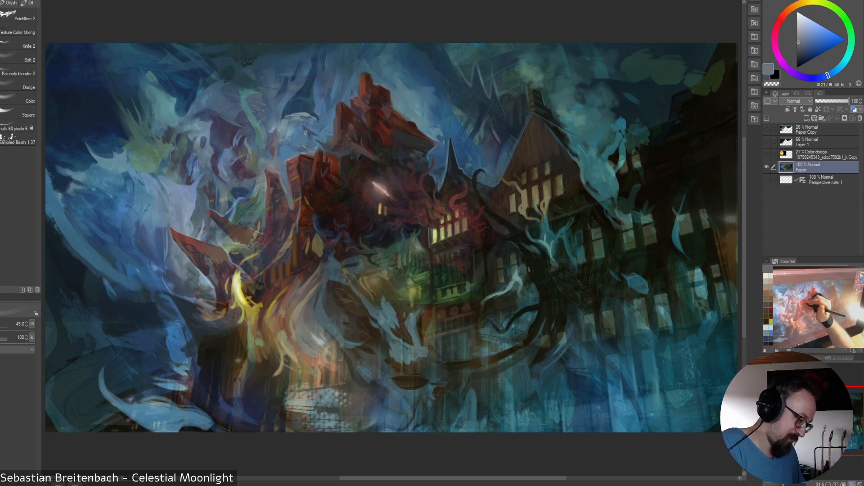
{"action": "left_click", "coordinate": [273, 169], "text": "alt"}
{"action": "left_click", "coordinate": [273, 168], "text": "alt"}
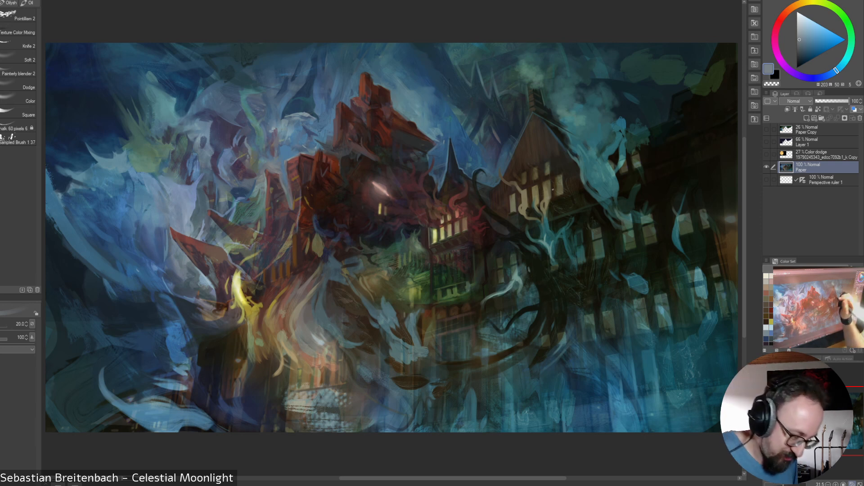
Touch up the background beside the gable's left roof edge with sampled dark navy, enlarging the brush to size 40
{"action": "left_click", "coordinate": [501, 169], "text": "alt"}
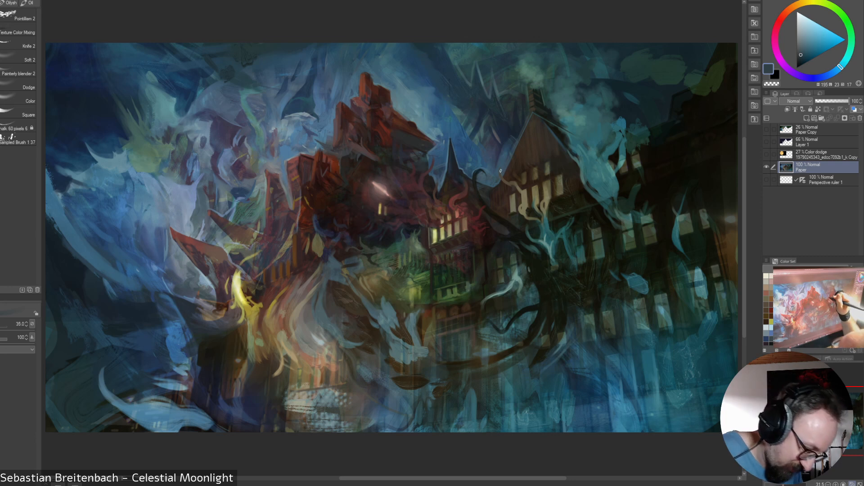
{"action": "key", "text": "]"}
{"action": "key", "text": "]"}
{"action": "key", "text": "]"}
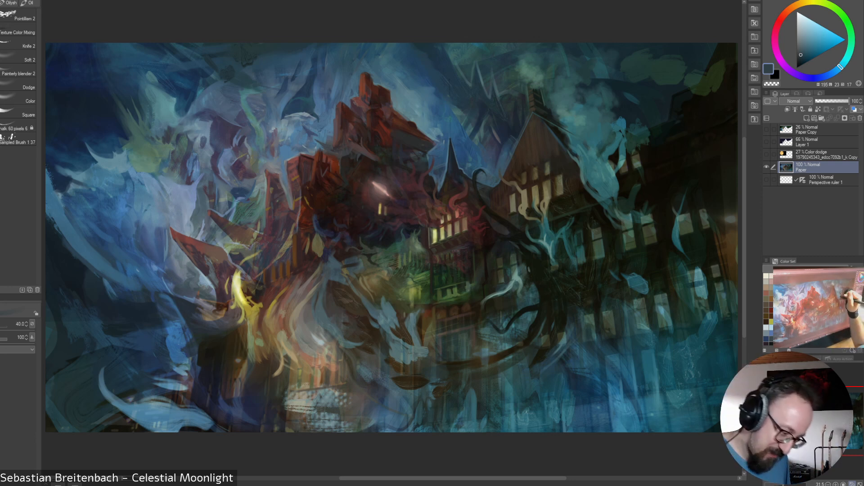
Refine the teal smoke beside the gabled roof and the adjacent sky with sampled muted teals and dark navy at brush sizes 40 and 35
{"action": "left_click", "coordinate": [584, 167], "text": "alt"}
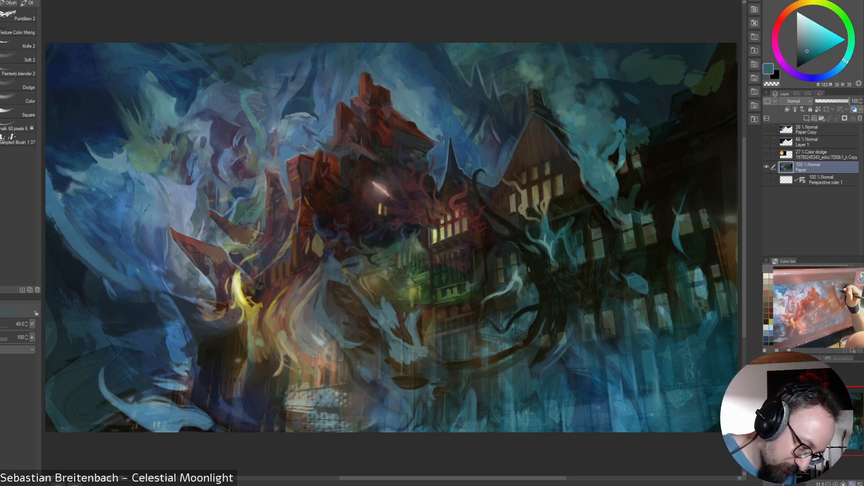
{"action": "left_click", "coordinate": [579, 126], "text": "alt"}
{"action": "left_click_drag", "start_coordinate": [578, 126], "coordinate": [588, 128]}
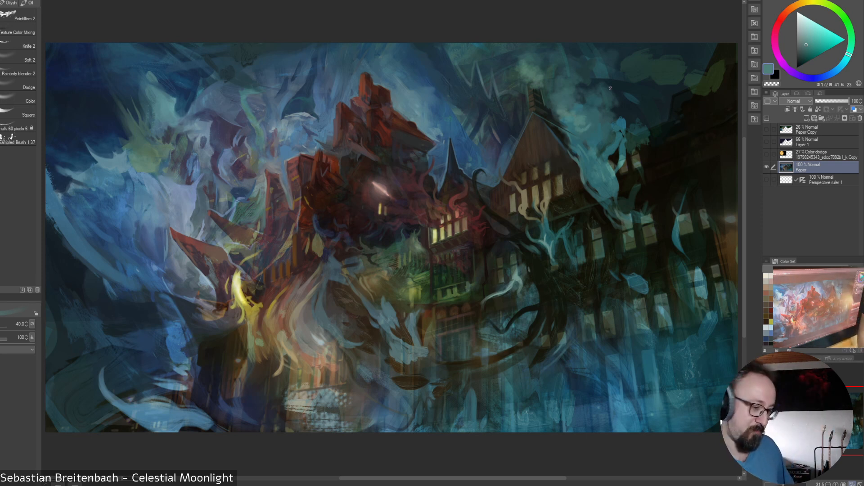
{"action": "left_click", "coordinate": [566, 110], "text": "alt"}
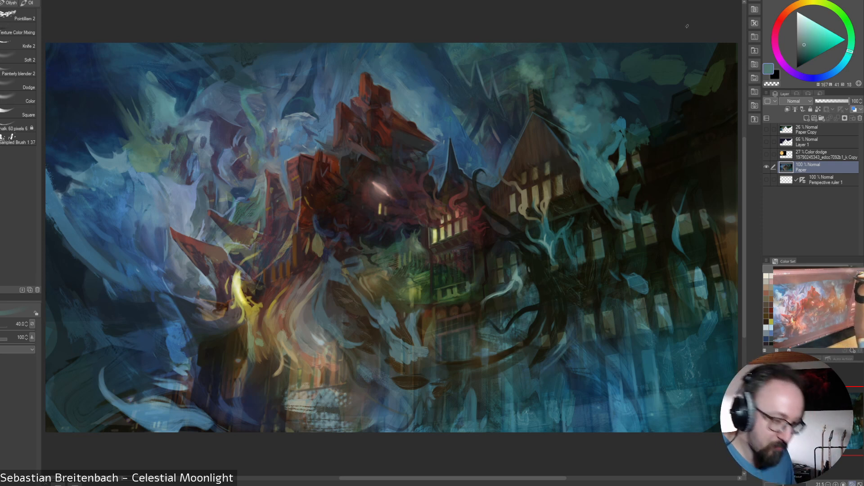
{"action": "key", "text": "bracketleft"}
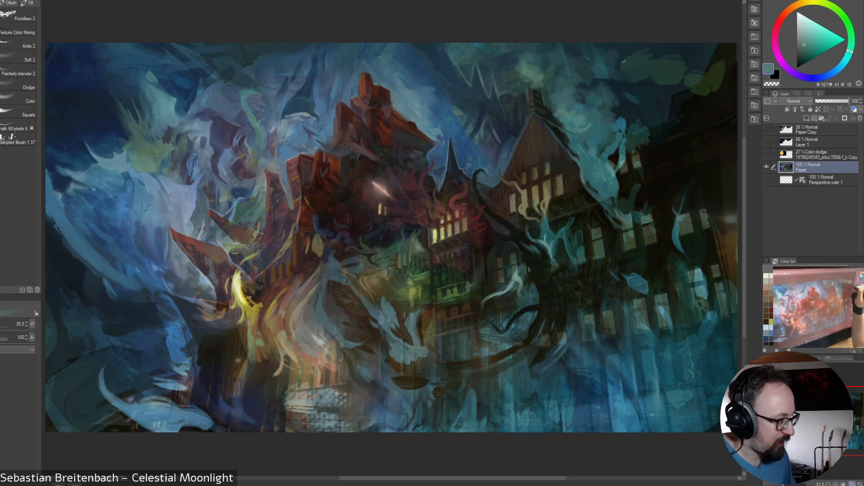
{"action": "left_click", "coordinate": [624, 61], "text": "alt"}
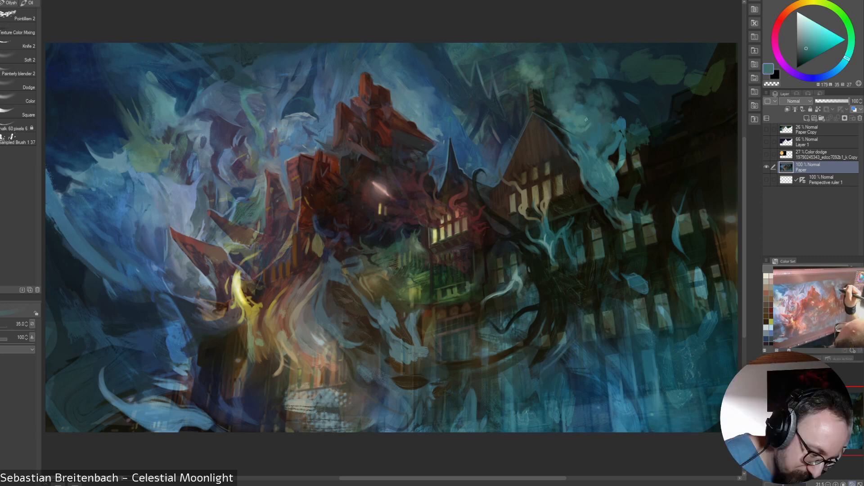
{"action": "left_click", "coordinate": [731, 170], "text": "alt"}
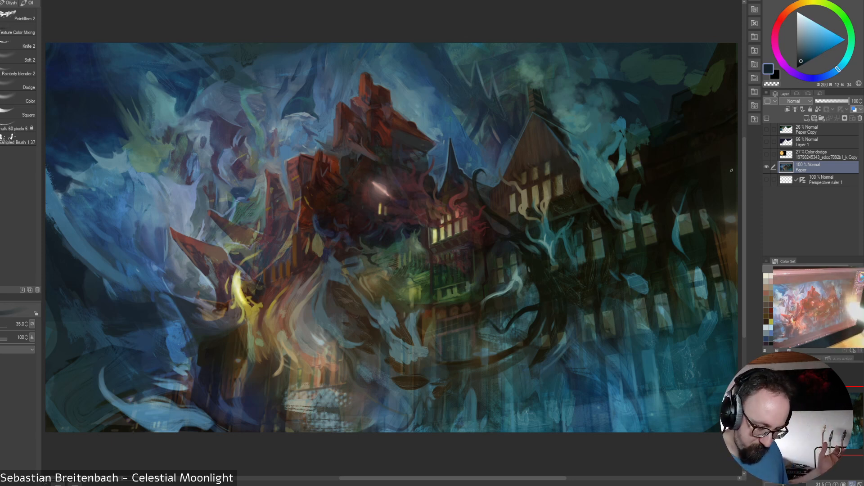
Paint vertical strokes over the blue water below the far-right building with blues sampled there, at brush size 50
{"action": "left_click", "coordinate": [613, 420], "text": "alt"}
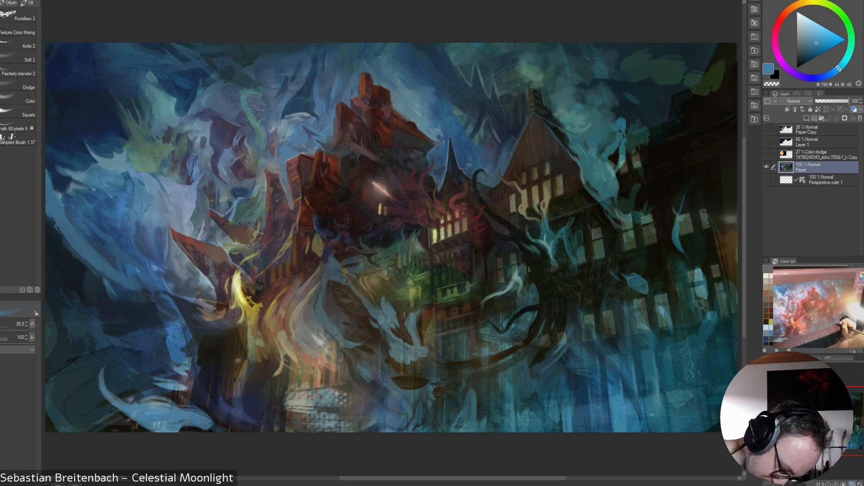
{"action": "key", "text": "bracketright"}
{"action": "key", "text": "bracketright"}
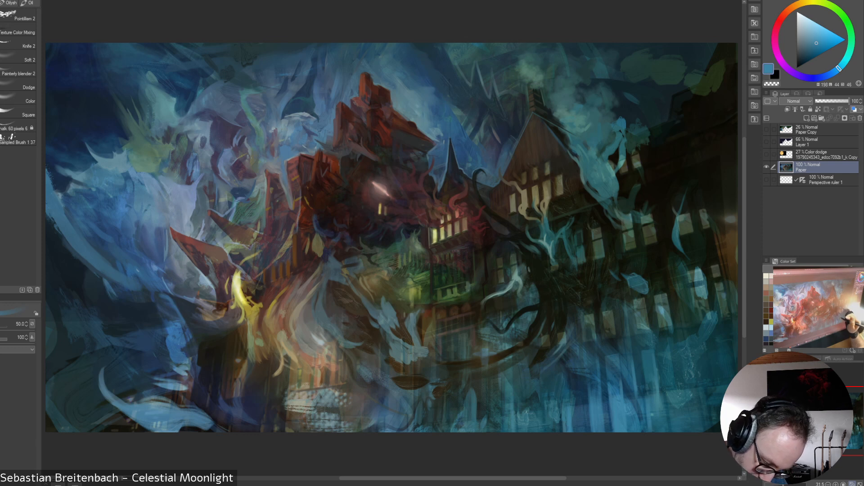
{"action": "left_click", "coordinate": [648, 383], "text": "alt"}
{"action": "left_click_drag", "start_coordinate": [644, 374], "coordinate": [643, 432]}
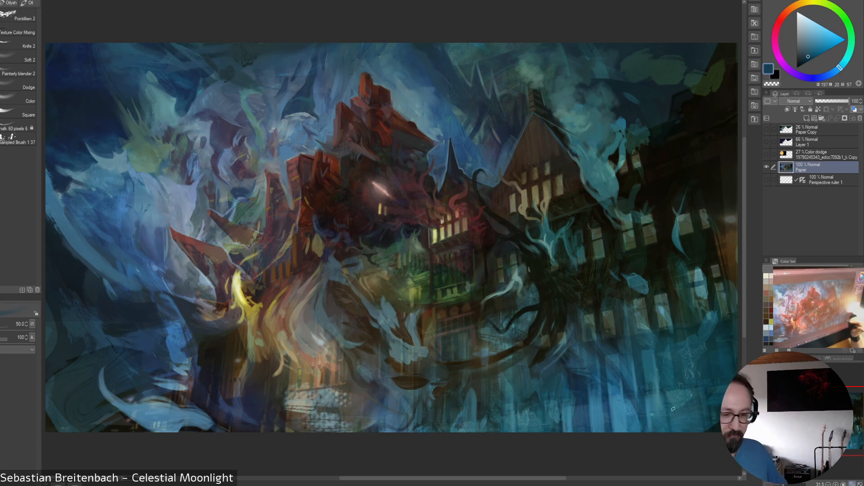
{"action": "left_click_drag", "start_coordinate": [637, 390], "coordinate": [634, 419]}
{"action": "left_click", "coordinate": [637, 404], "text": "alt"}
{"action": "left_click", "coordinate": [620, 402], "text": "alt"}
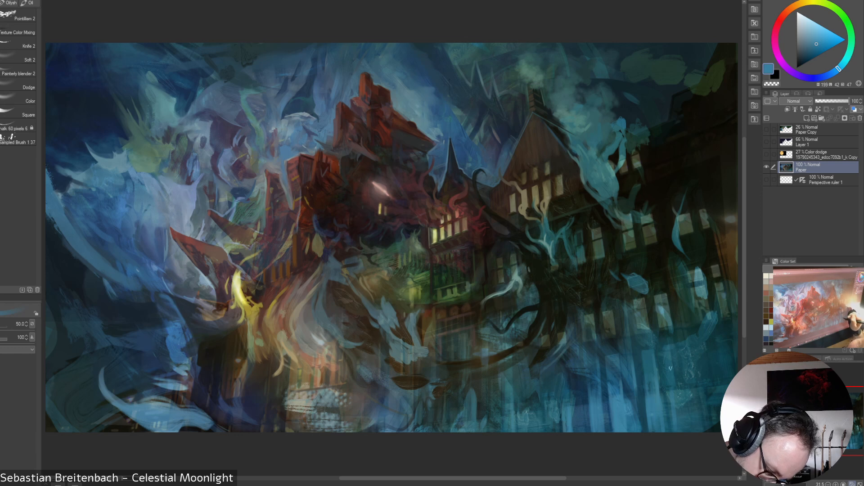
Broaden the blue brushwork in the water's lower-right area at brush size 80, then continue with a smaller brush at size 60
{"action": "key", "text": "bracketright"}
{"action": "key", "text": "bracketright"}
{"action": "key", "text": "bracketright"}
{"action": "key", "text": "bracketright"}
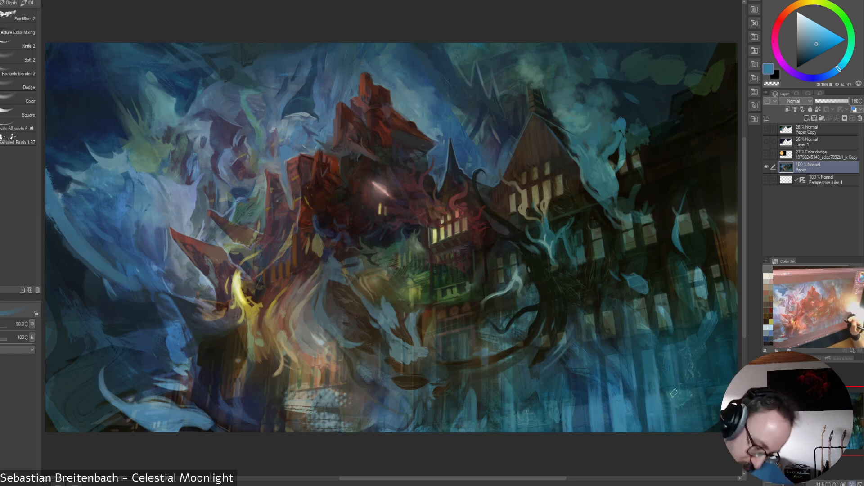
{"action": "mouse_move", "coordinate": [675, 391]}
{"action": "left_mouse_down"}
{"action": "mouse_move", "coordinate": [681, 428]}
{"action": "mouse_move", "coordinate": [676, 387]}
{"action": "mouse_move", "coordinate": [679, 406]}
{"action": "left_mouse_up"}
{"action": "key", "text": "bracketleft"}
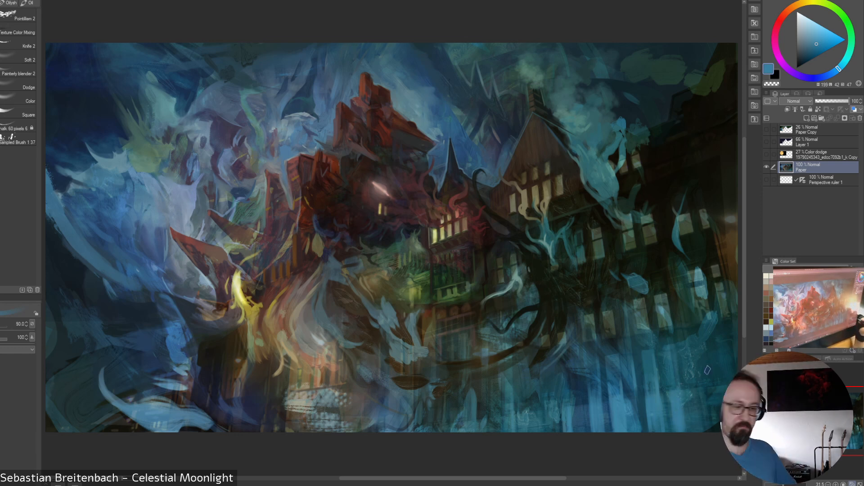
{"action": "key", "text": "bracketleft"}
{"action": "key", "text": "bracketleft"}
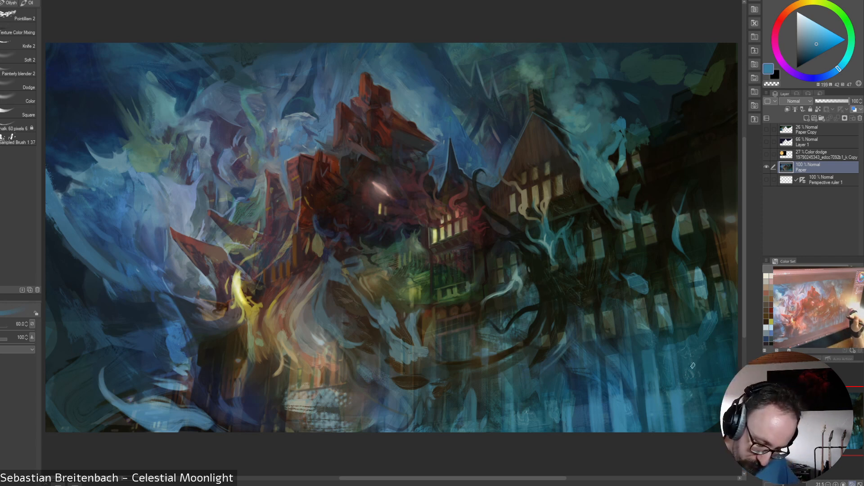
Touch up the far-right building's base and windows with sampled dark blue, near-black and teal tones at brush size 40
{"action": "left_click", "coordinate": [701, 376], "text": "alt"}
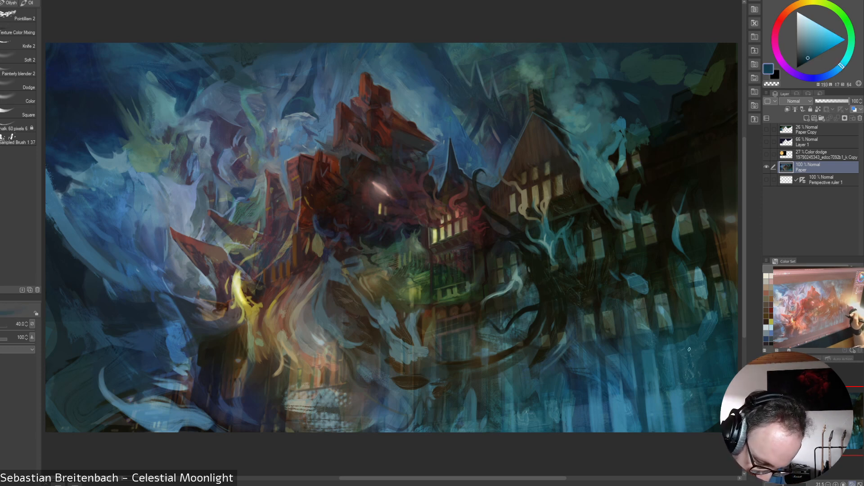
{"action": "left_click", "coordinate": [707, 282], "text": "alt"}
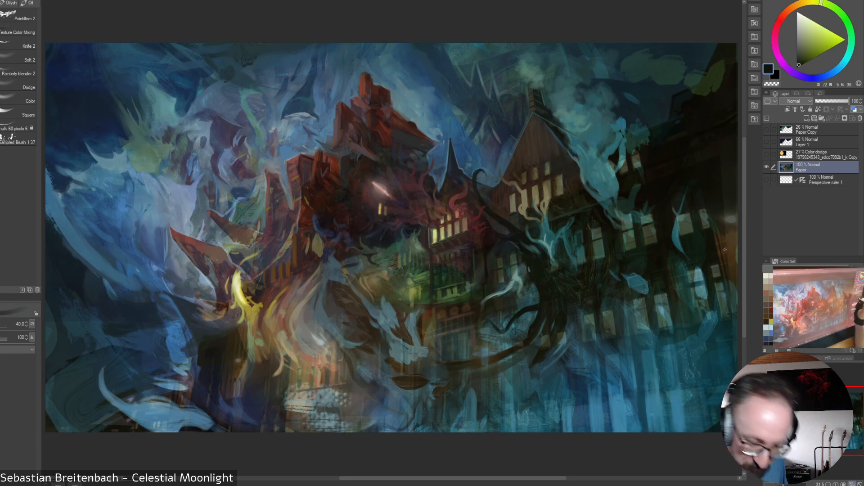
{"action": "left_click", "coordinate": [702, 261], "text": "alt"}
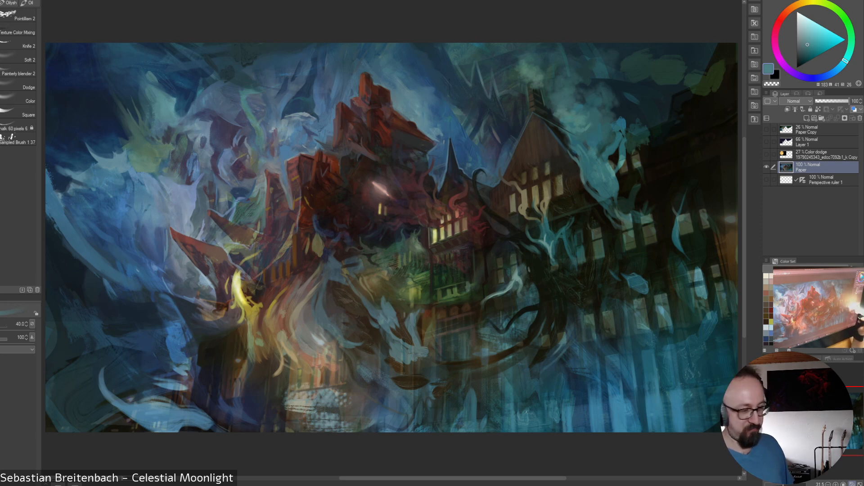
Rework the pale swirls beside the yellow fire with sampled brown and grey tones, reducing the brush size from 40 to 20
{"action": "left_click", "coordinate": [296, 308], "text": "alt"}
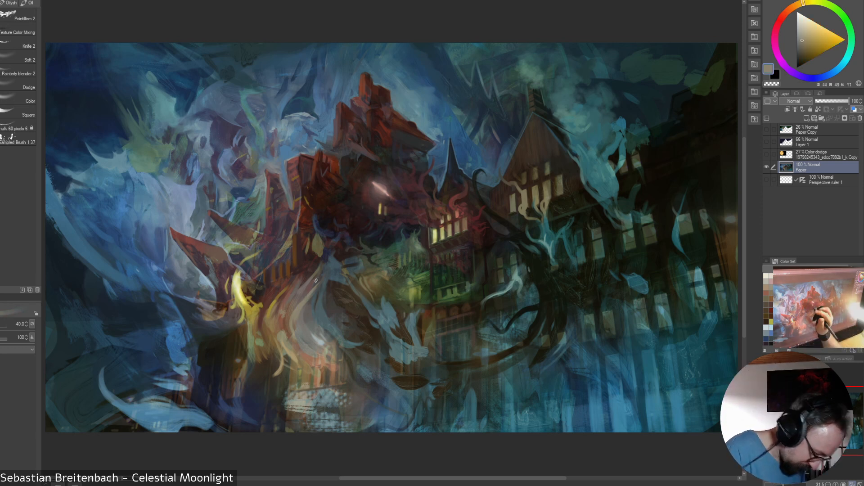
{"action": "left_click", "coordinate": [290, 331], "text": "alt"}
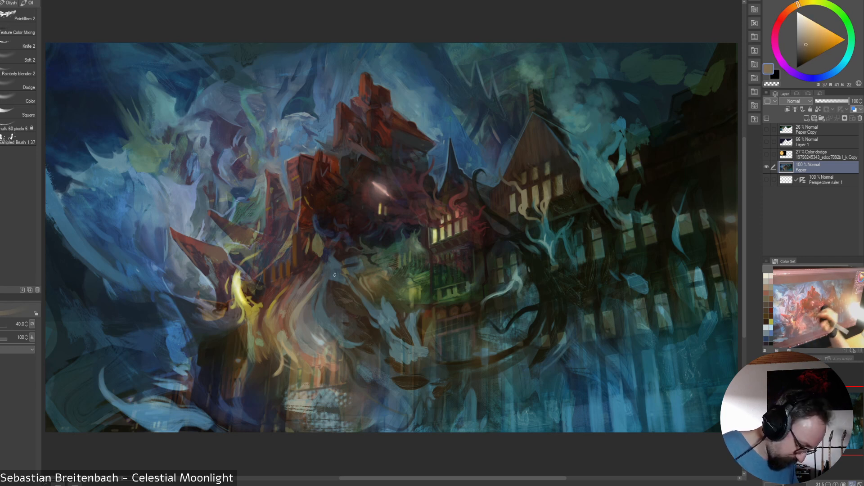
{"action": "left_click", "coordinate": [300, 336], "text": "alt"}
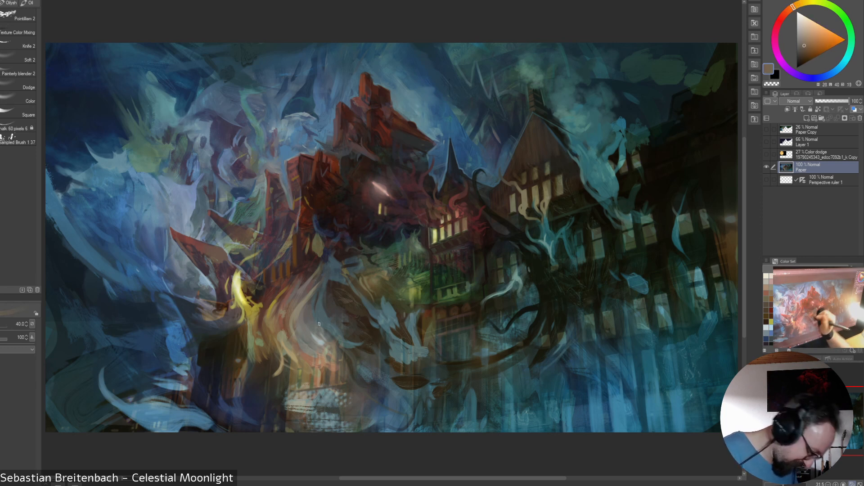
{"action": "left_click", "coordinate": [305, 343], "text": "alt"}
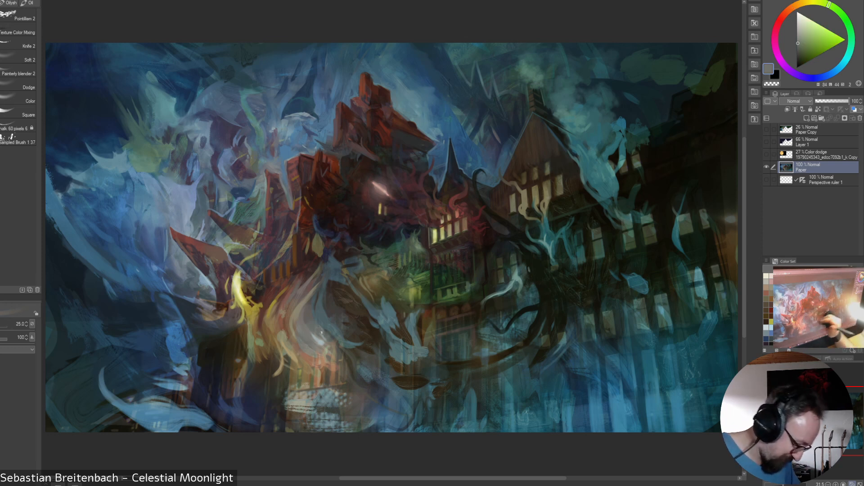
{"action": "left_click", "coordinate": [308, 340], "text": "alt"}
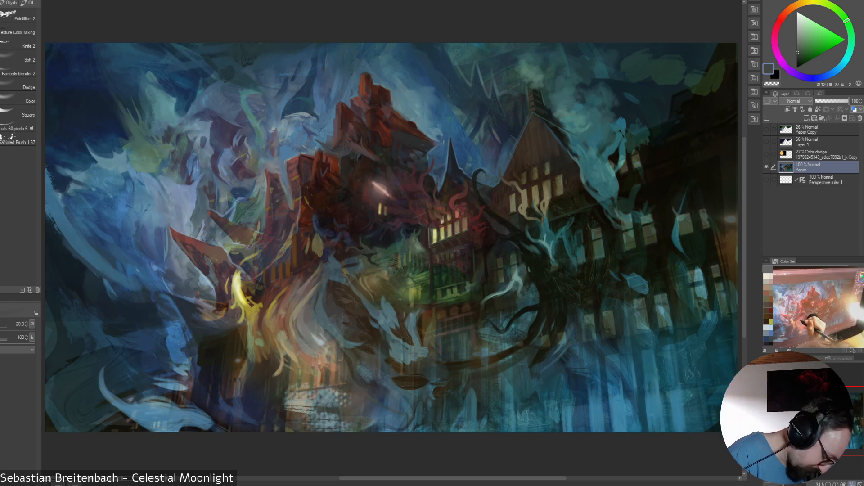
Retouch the flame tips below the orange-lit building with yellow tones sampled nearby, at brush size 20
{"action": "left_click", "coordinate": [275, 298], "text": "alt"}
{"action": "left_click", "coordinate": [279, 295], "text": "alt"}
{"action": "left_click", "coordinate": [280, 295], "text": "alt"}
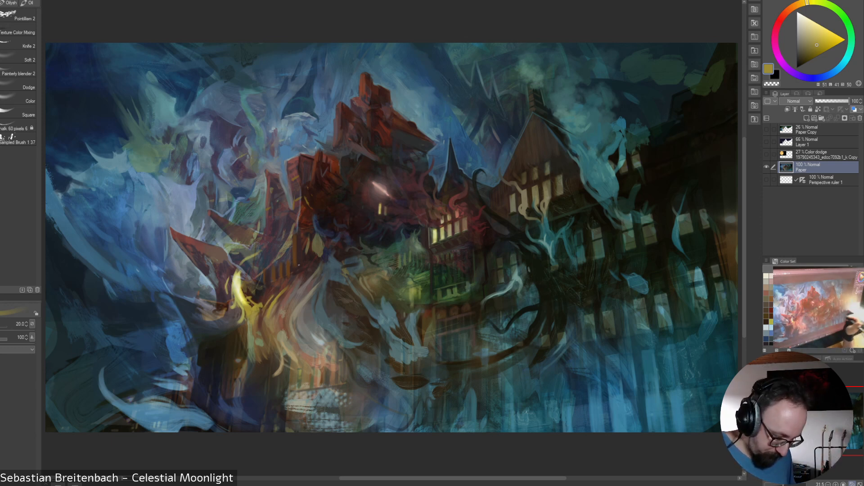
Refine the green-lit balcony and the facade around it with sampled greens and dark browns at brush size 20
{"action": "left_click", "coordinate": [458, 297], "text": "alt"}
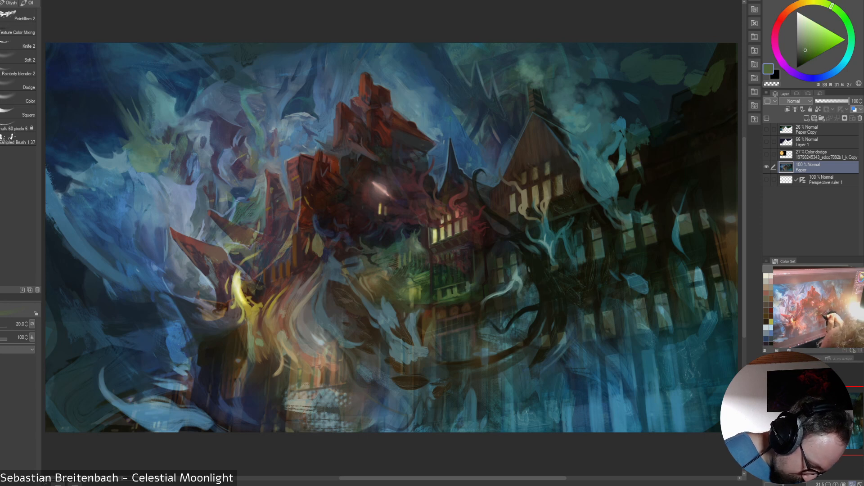
{"action": "left_click", "coordinate": [454, 288], "text": "alt"}
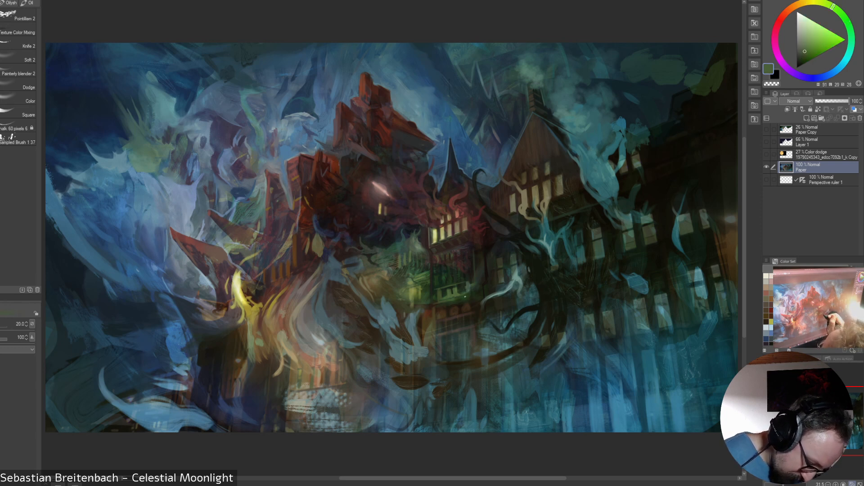
{"action": "left_click", "coordinate": [458, 297], "text": "alt"}
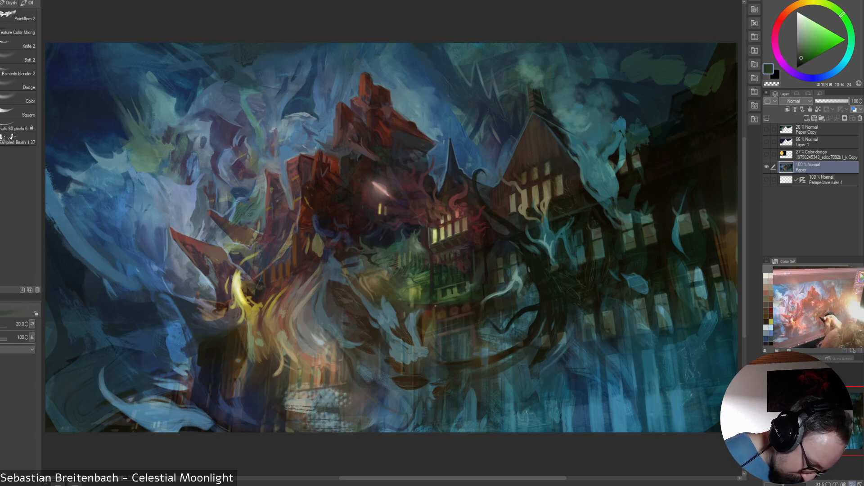
{"action": "left_click", "coordinate": [480, 274], "text": "alt"}
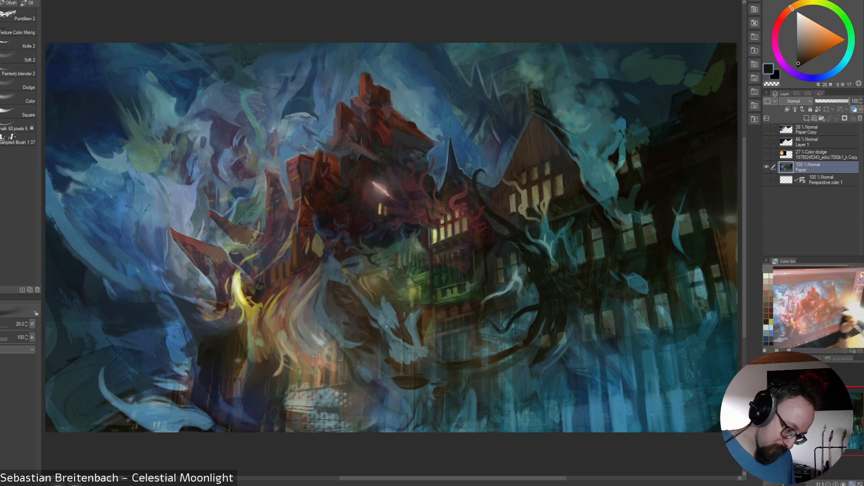
{"action": "left_click", "coordinate": [436, 317], "text": "alt"}
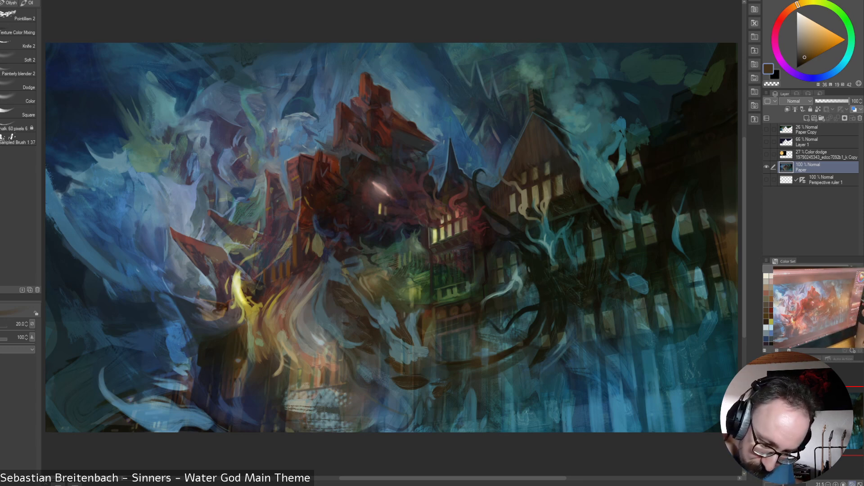
Show the perspective ruler and rework the ledge beneath the green-lit balcony with sampled dark browns at brush size 15
{"action": "left_click", "coordinate": [766, 180]}
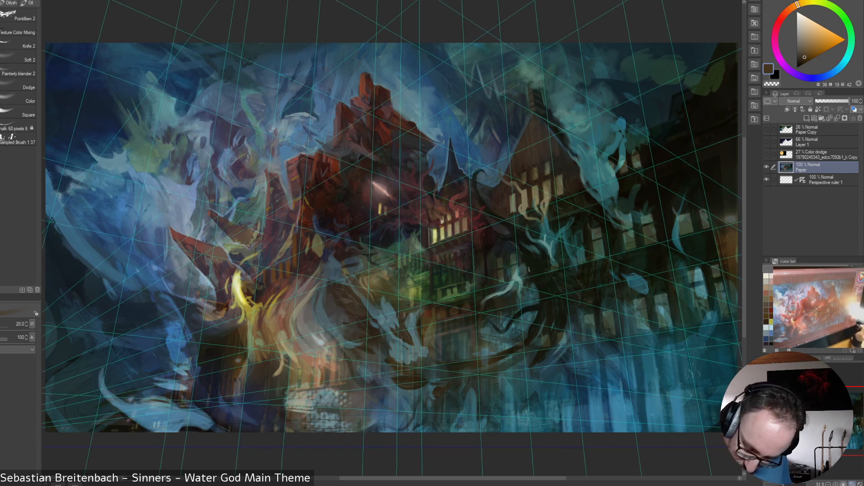
{"action": "key", "text": "ctrl+alt+0"}
{"action": "mouse_move", "coordinate": [405, 243]}
{"action": "left_mouse_down"}
{"action": "mouse_move", "coordinate": [379, 243]}
{"action": "mouse_move", "coordinate": [294, 167]}
{"action": "left_mouse_up"}
{"action": "left_click", "coordinate": [432, 402], "text": "alt"}
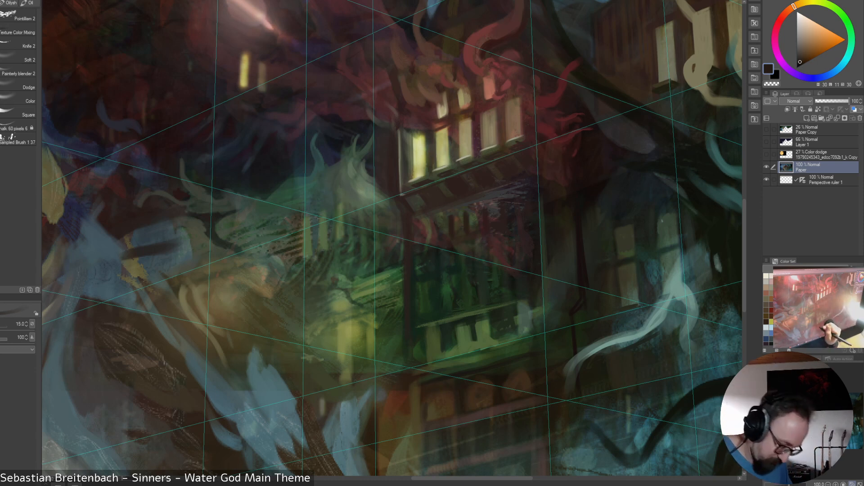
{"action": "left_click", "coordinate": [428, 389], "text": "alt"}
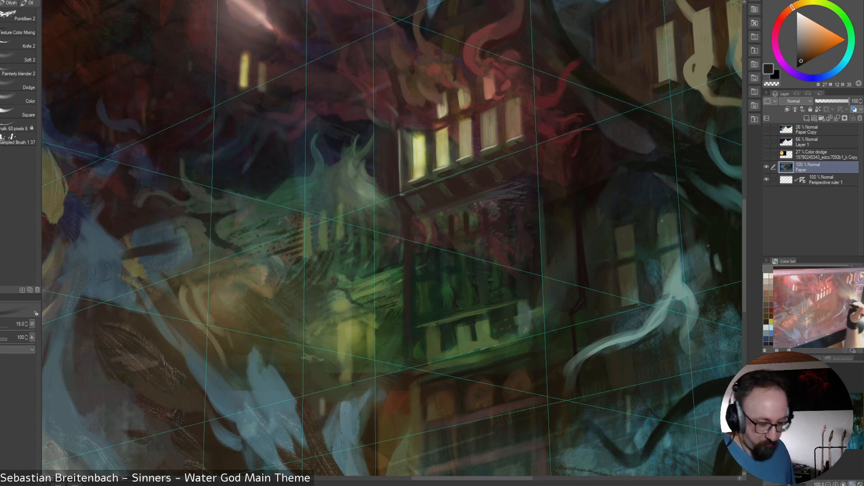
{"action": "left_click", "coordinate": [454, 396], "text": "alt"}
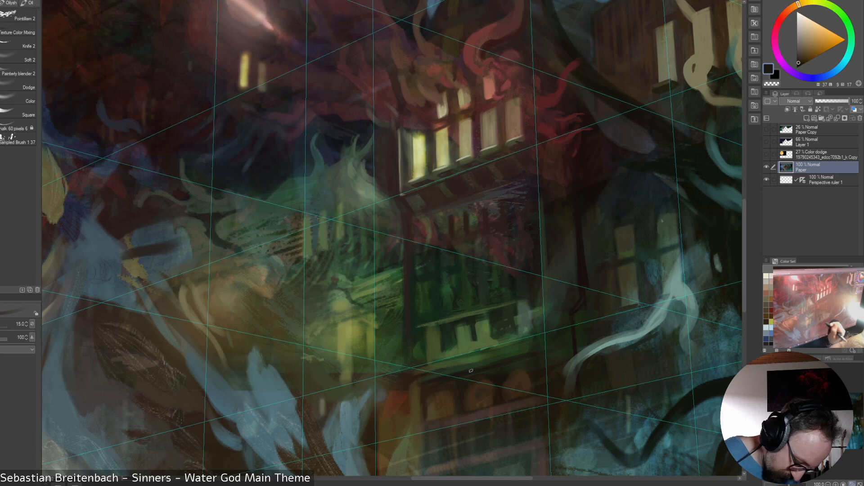
{"action": "left_click", "coordinate": [520, 357], "text": "alt"}
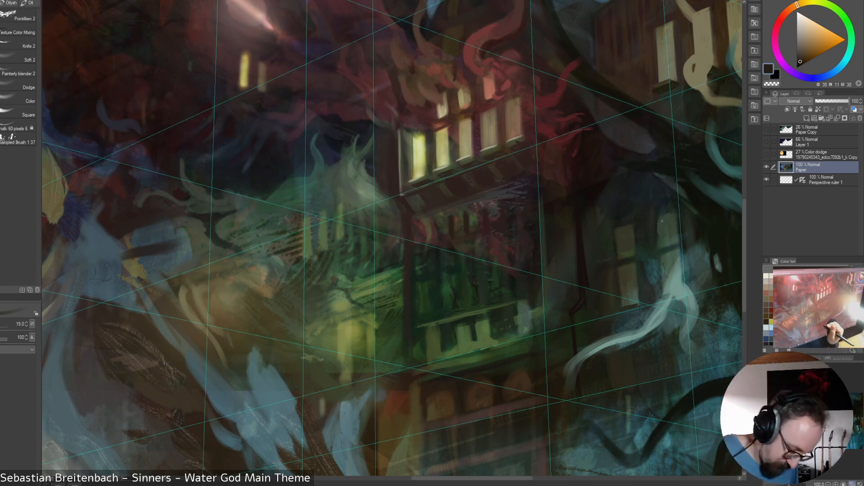
Define the frame of the arched windows and the dark post beside the balcony with sampled brown and green tones, reducing the brush size to 10
{"action": "left_click", "coordinate": [490, 365], "text": "alt"}
{"action": "left_click", "coordinate": [427, 392], "text": "alt"}
{"action": "left_click_drag", "start_coordinate": [420, 389], "coordinate": [419, 401]}
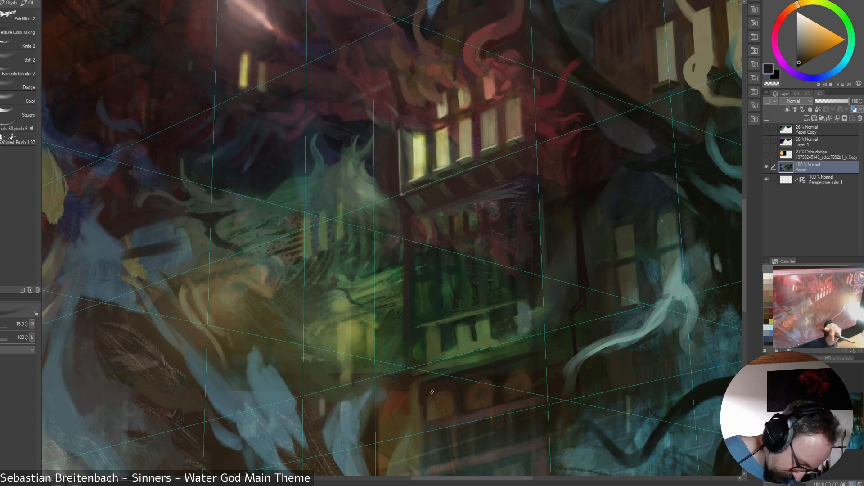
{"action": "left_click", "coordinate": [418, 395], "text": "alt"}
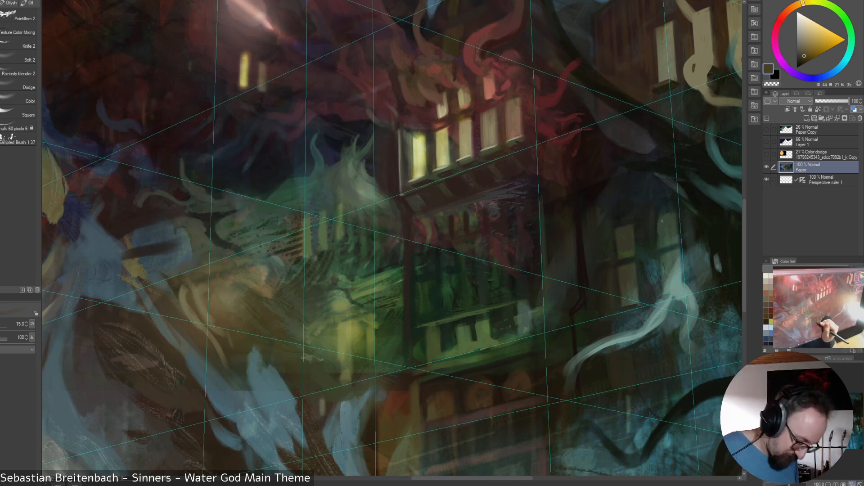
{"action": "left_click", "coordinate": [413, 327], "text": "alt"}
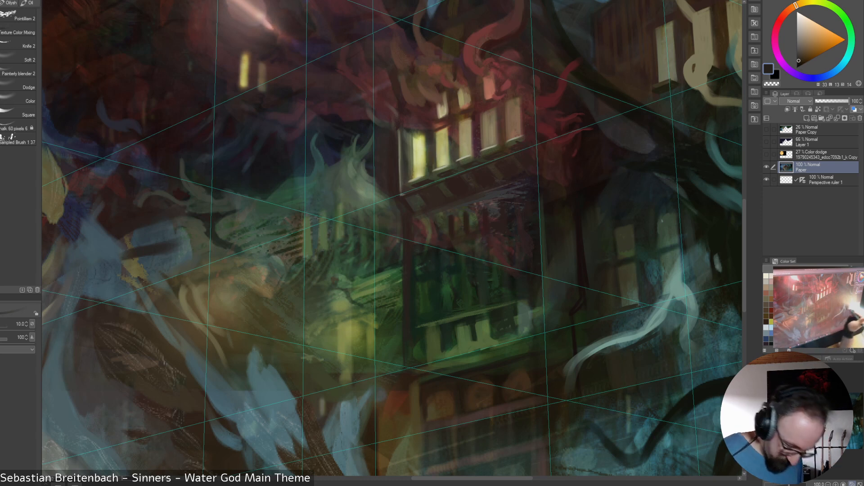
{"action": "left_click", "coordinate": [419, 353], "text": "alt"}
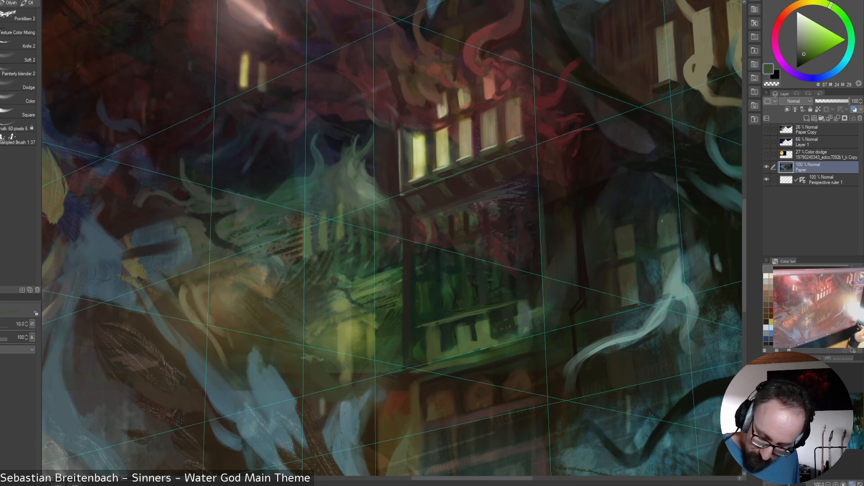
Adjust the green-lit facade between the balcony and the bright window row with sampled green and near-black tones at brush size 20
{"action": "key", "text": "ctrl+0"}
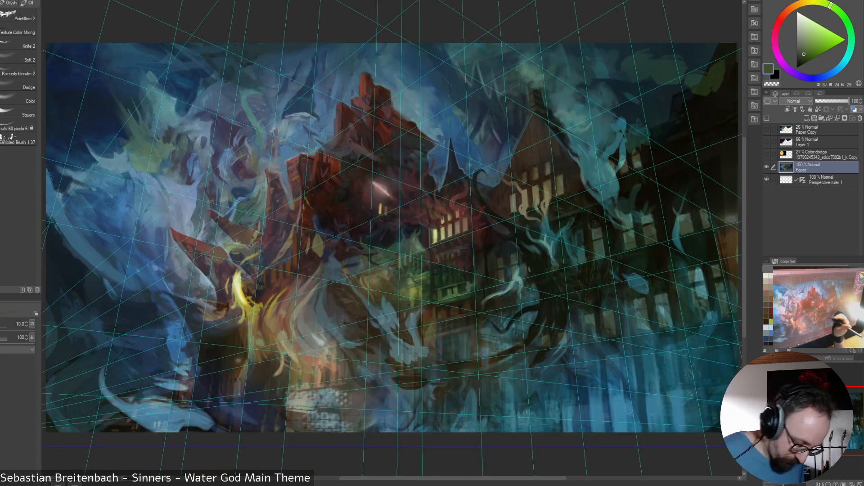
{"action": "left_click", "coordinate": [447, 297], "text": "alt"}
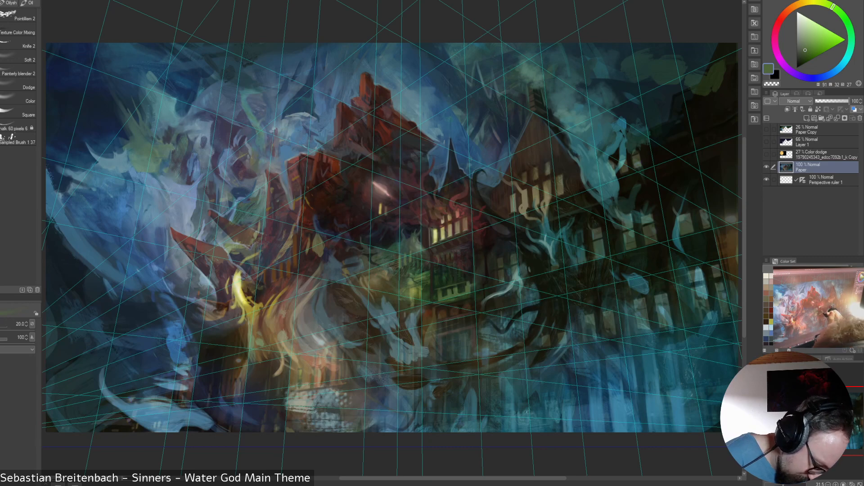
{"action": "left_click", "coordinate": [449, 286], "text": "alt"}
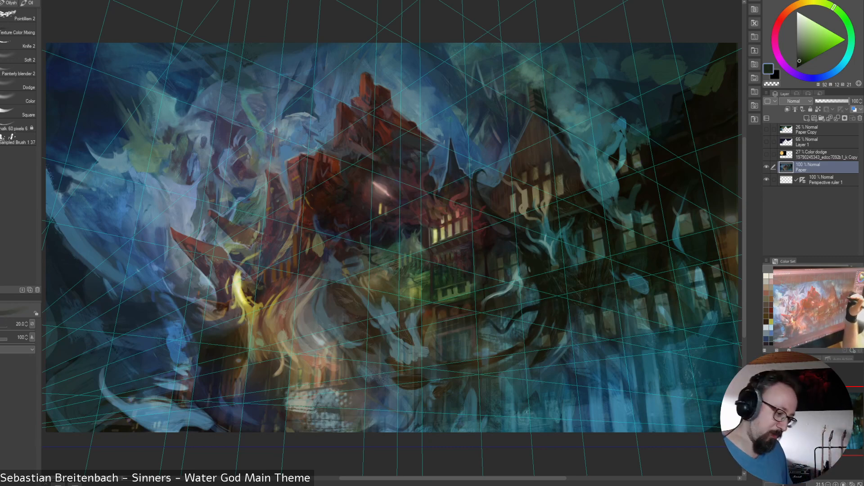
{"action": "left_click", "coordinate": [466, 272], "text": "alt"}
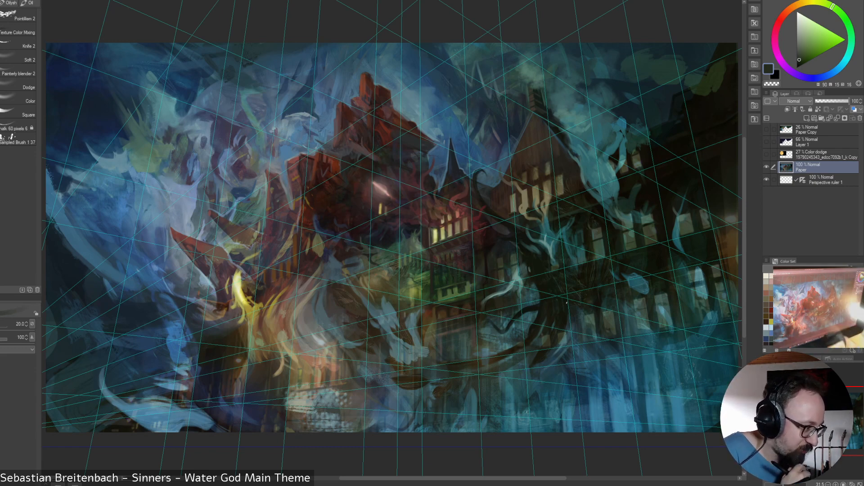
{"action": "left_click", "coordinate": [427, 242], "text": "alt"}
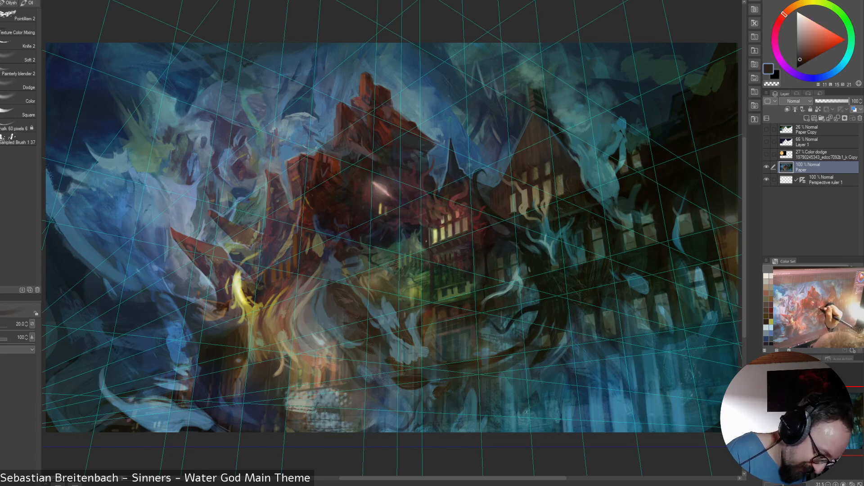
Touch up the facade just above the green-lit balcony with sampled grey-green and dark green tones at brush size 20
{"action": "left_click", "coordinate": [415, 247], "text": "alt"}
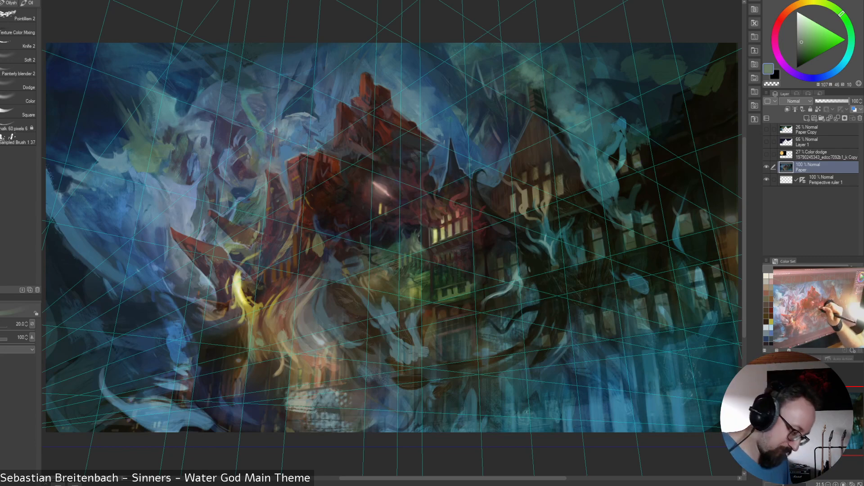
{"action": "left_click", "coordinate": [420, 250], "text": "alt"}
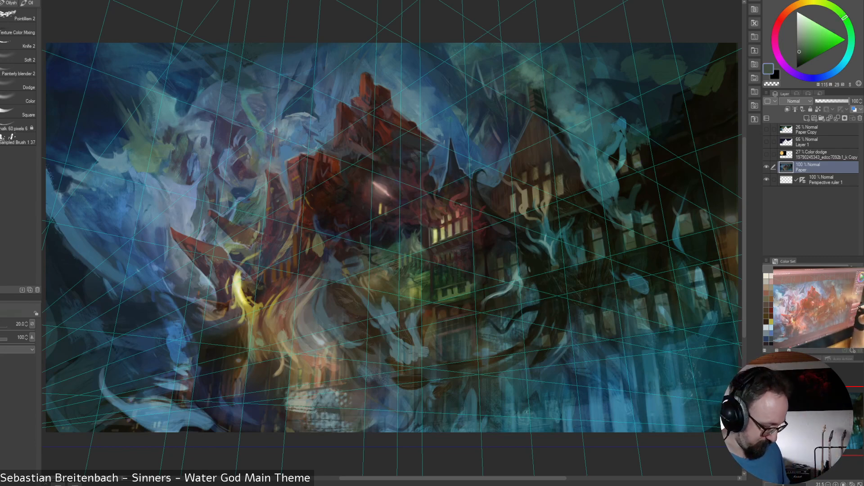
Switch to the Affinity folder in the file explorer and view the paintings photobash_02_06_newrec.jpg and mountain13.jpg, closing each one
{"action": "key", "text": "alt+Tab"}
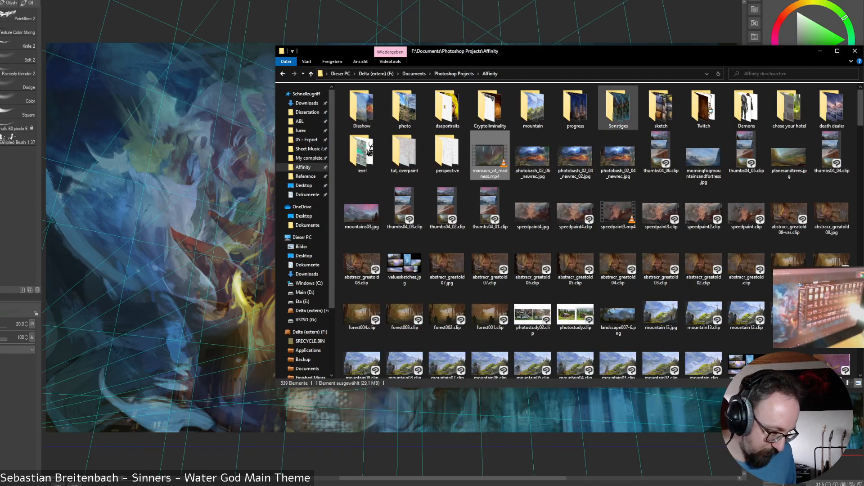
{"action": "left_click", "coordinate": [533, 156]}
{"action": "key", "text": "Return"}
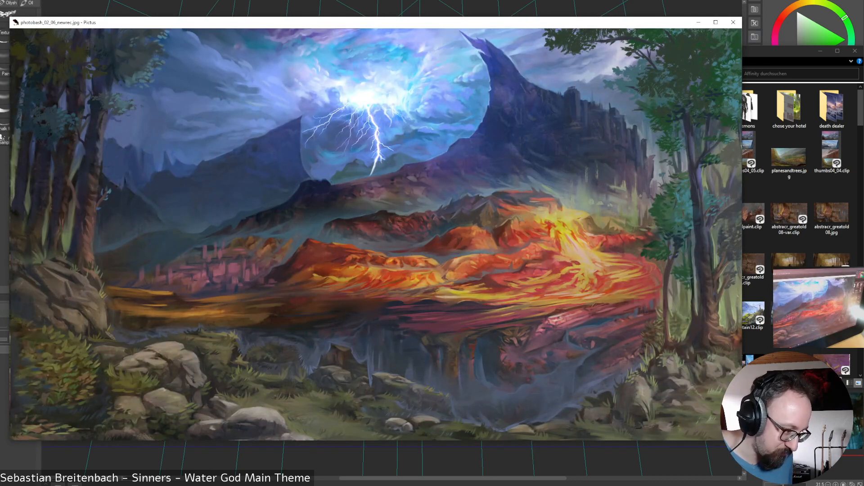
{"action": "left_click", "coordinate": [733, 22]}
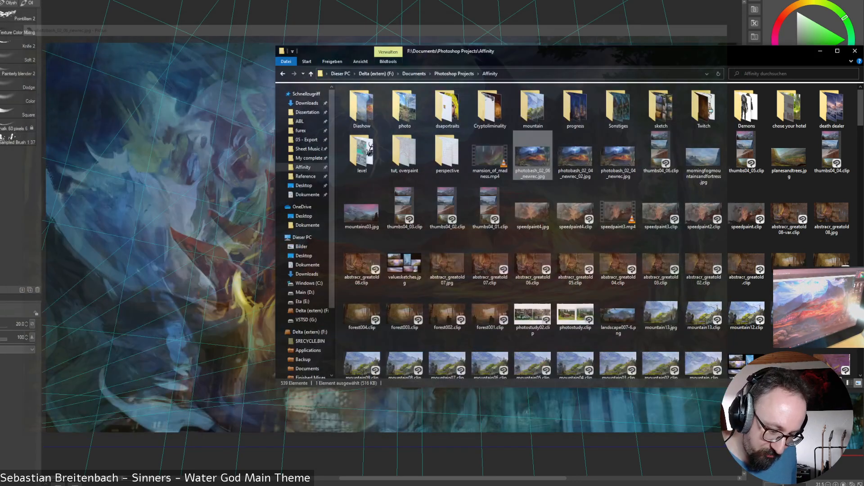
{"action": "double_click", "coordinate": [661, 312]}
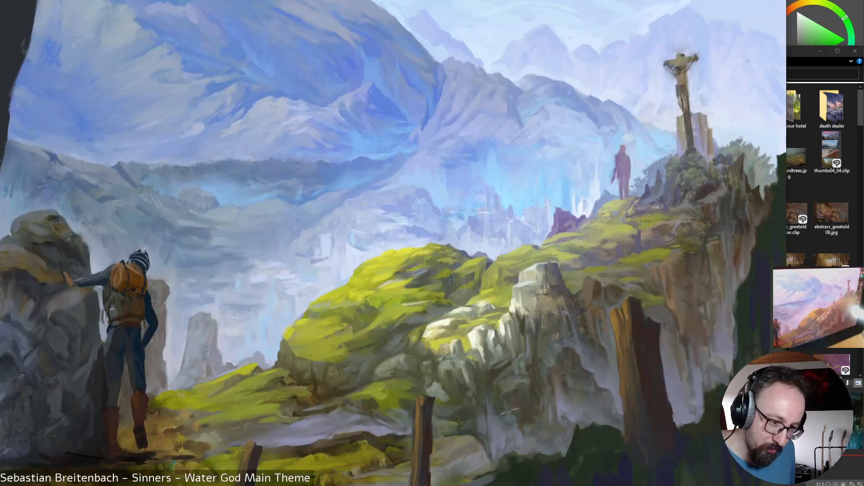
{"action": "left_click_drag", "start_coordinate": [786, 1], "coordinate": [591, 105]}
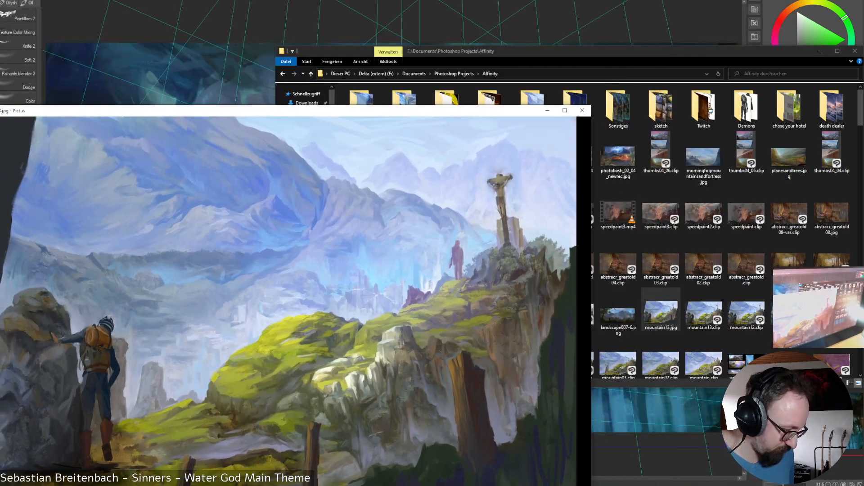
{"action": "left_click_drag", "start_coordinate": [391, 111], "coordinate": [532, 53]}
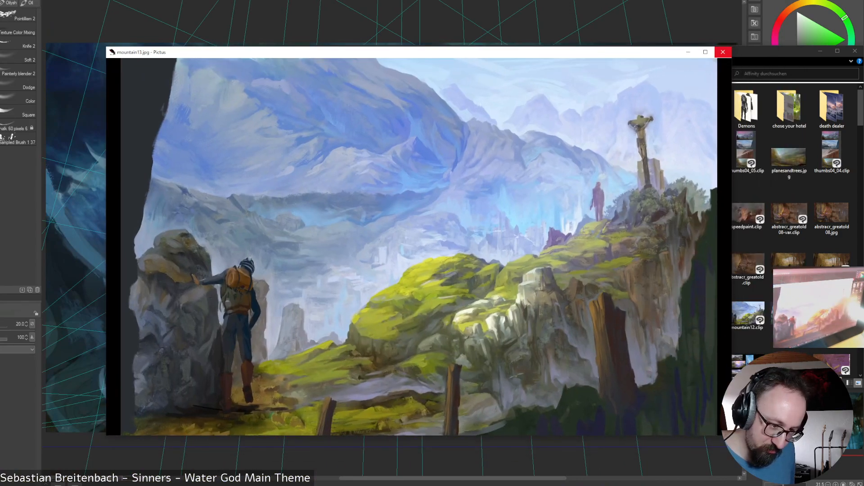
{"action": "left_click", "coordinate": [723, 52]}
View the paintings stream17-13.jpg and stream18-12.jpg from the same folder, close them and return to the city painting
{"action": "scroll", "coordinate": [585, 225], "scroll_direction": "down", "scroll_amount": 4}
{"action": "left_click", "coordinate": [618, 255]}
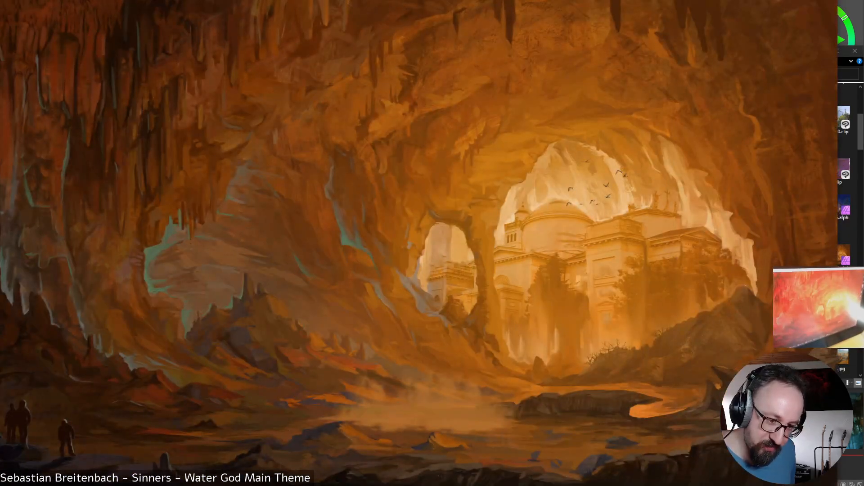
{"action": "left_click_drag", "start_coordinate": [837, 0], "coordinate": [645, 114]}
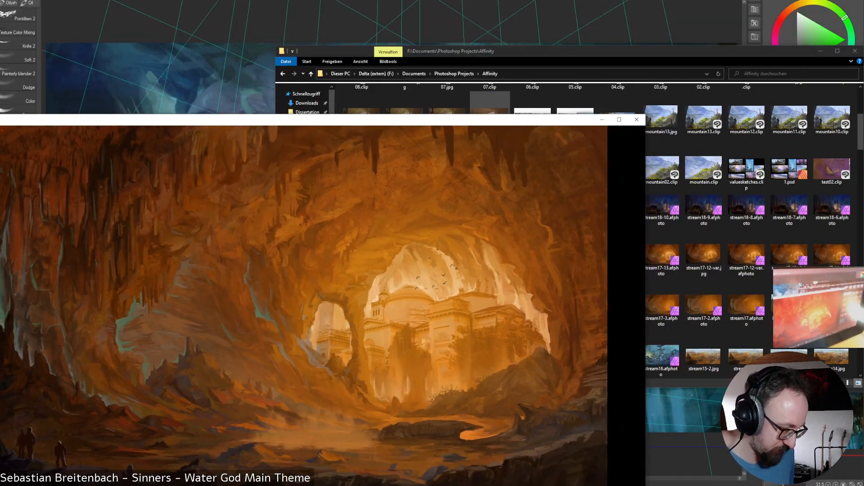
{"action": "left_click_drag", "start_coordinate": [467, 119], "coordinate": [624, 51]}
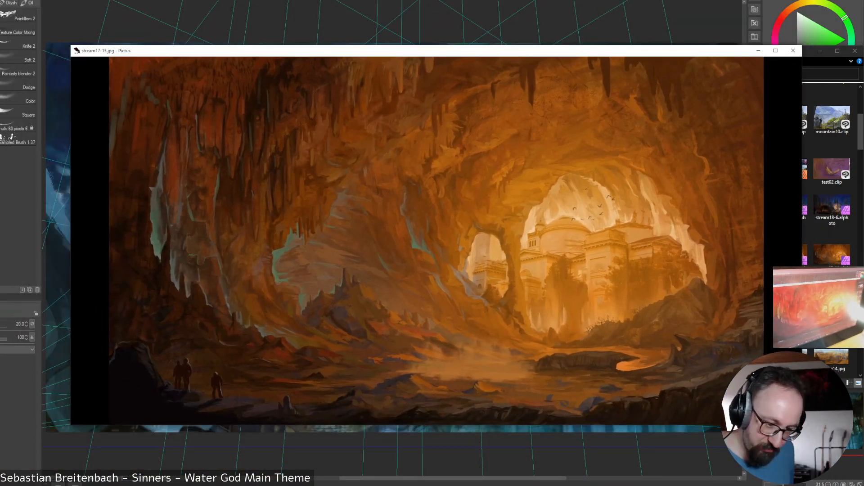
{"action": "left_click", "coordinate": [793, 50]}
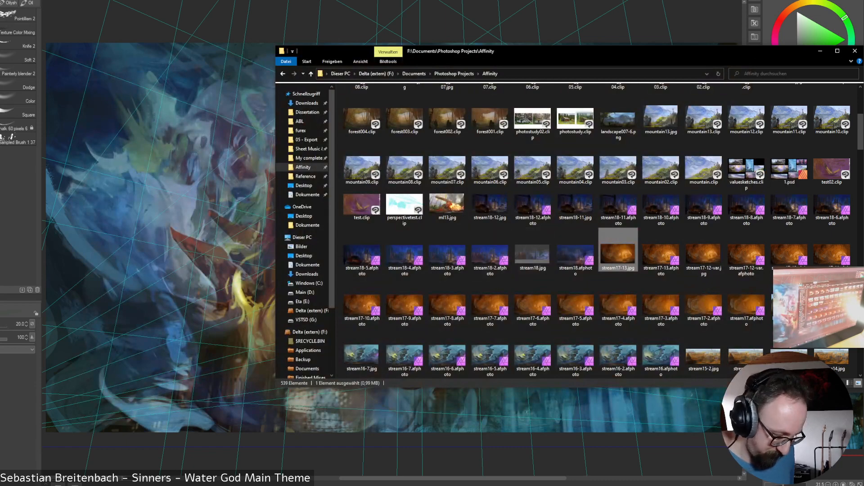
{"action": "double_click", "coordinate": [490, 207]}
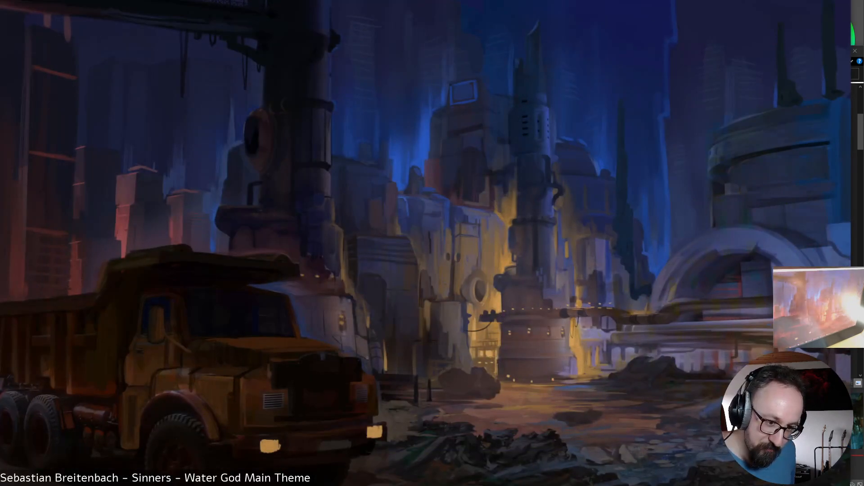
{"action": "mouse_move", "coordinate": [851, 0]}
{"action": "left_mouse_down"}
{"action": "mouse_move", "coordinate": [680, 51]}
{"action": "mouse_move", "coordinate": [600, 92]}
{"action": "left_mouse_up"}
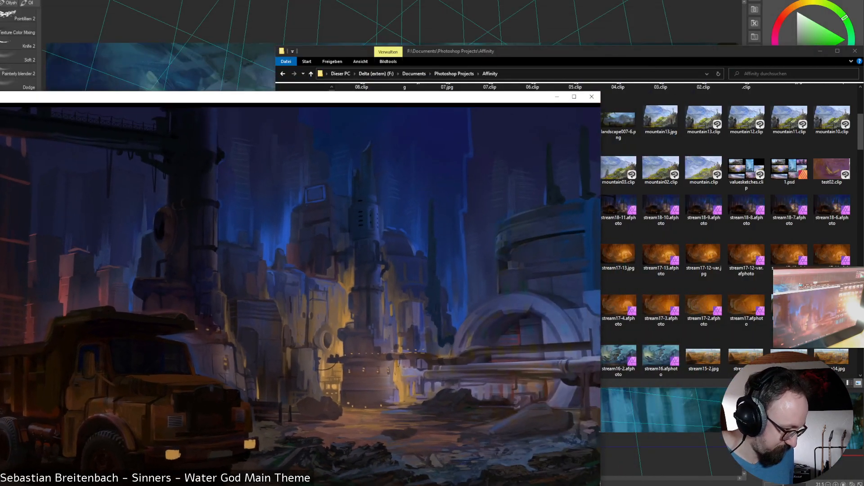
{"action": "mouse_move", "coordinate": [414, 97]}
{"action": "left_mouse_down"}
{"action": "mouse_move", "coordinate": [599, 61]}
{"action": "mouse_move", "coordinate": [574, 56]}
{"action": "left_mouse_up"}
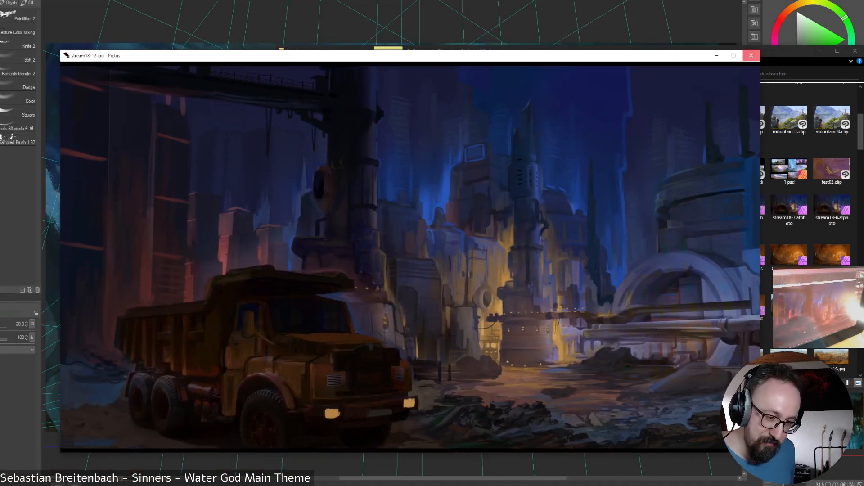
{"action": "left_click", "coordinate": [750, 56]}
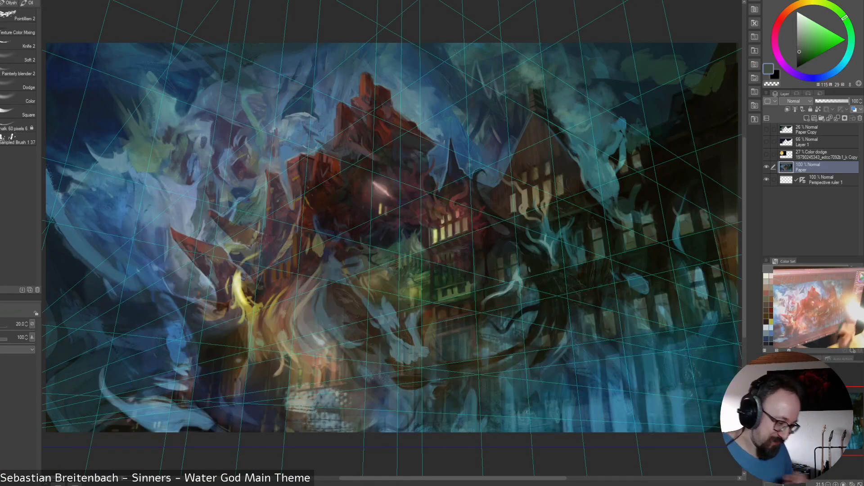
Rework the sky between the red building's roof and the dark spire with sampled blues, increasing the brush size to 35
{"action": "left_click", "coordinate": [427, 132], "text": "alt"}
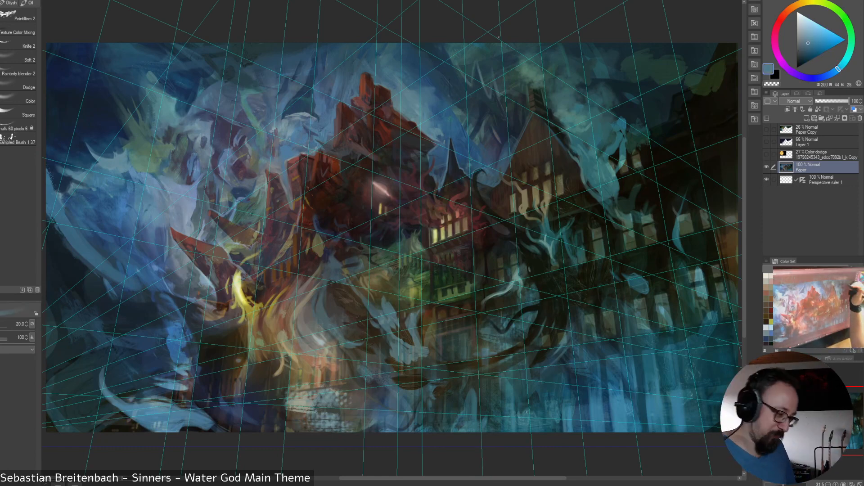
{"action": "left_click", "coordinate": [444, 133], "text": "alt"}
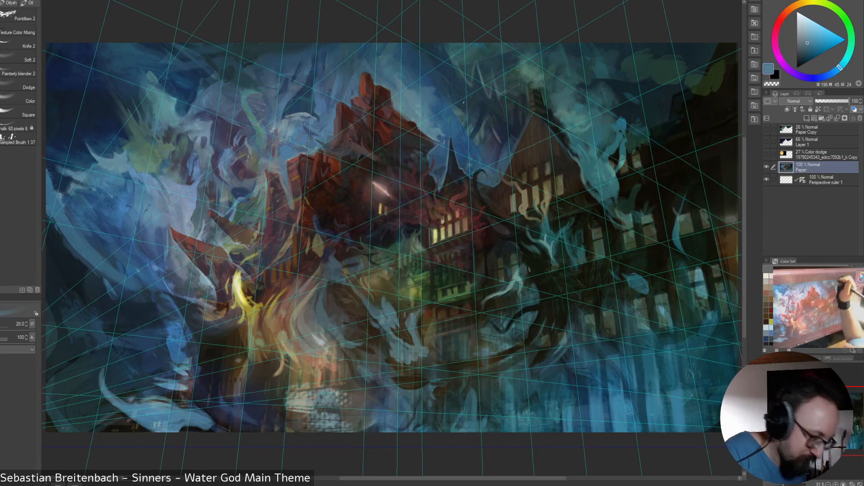
{"action": "left_click", "coordinate": [462, 104], "text": "alt"}
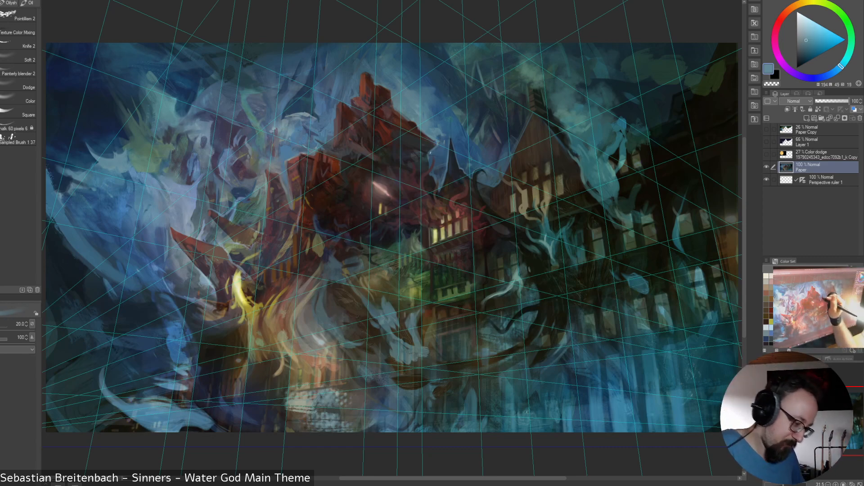
{"action": "key", "text": "bracketright"}
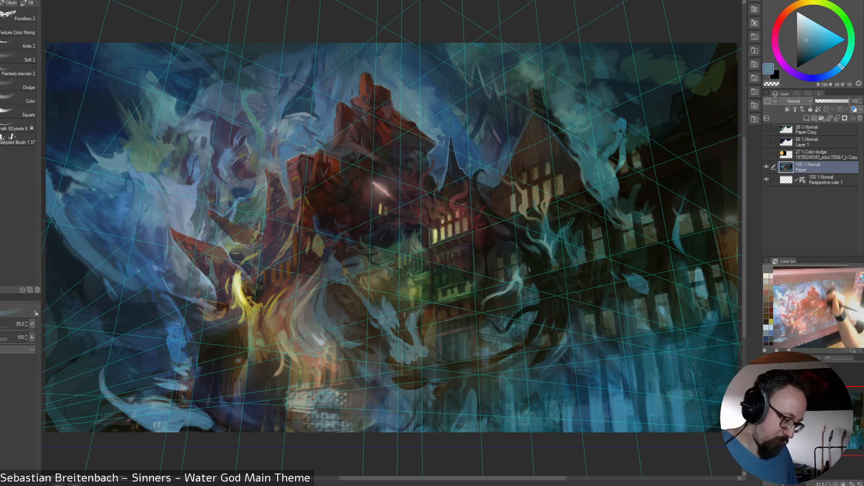
Sharpen the sloping roof edge of the red building down to its tip with sampled colours at brush size 10
{"action": "key", "text": "ctrl+alt+0"}
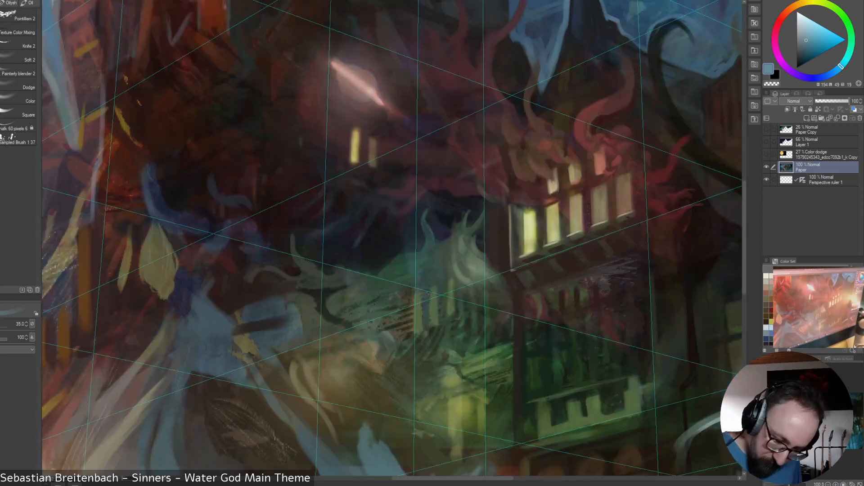
{"action": "left_click_drag", "start_coordinate": [595, 221], "coordinate": [553, 396]}
{"action": "key", "text": "bracketright"}
{"action": "key", "text": "bracketright"}
{"action": "key", "text": "bracketright"}
{"action": "key", "text": "bracketright"}
{"action": "key", "text": "bracketright"}
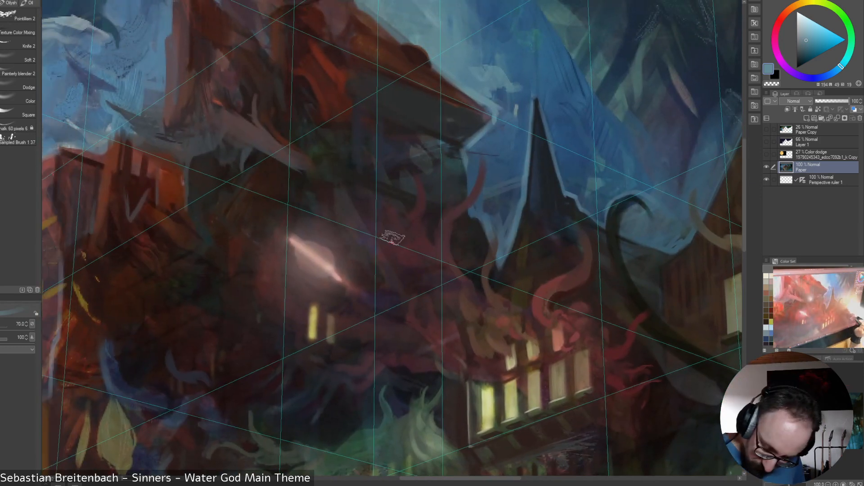
{"action": "left_click_drag", "start_coordinate": [392, 238], "coordinate": [350, 438]}
{"action": "key", "text": "bracketleft"}
{"action": "key", "text": "bracketleft"}
{"action": "key", "text": "bracketleft"}
{"action": "key", "text": "bracketleft"}
{"action": "key", "text": "bracketleft"}
{"action": "key", "text": "bracketleft"}
{"action": "key", "text": "bracketleft"}
{"action": "key", "text": "bracketleft"}
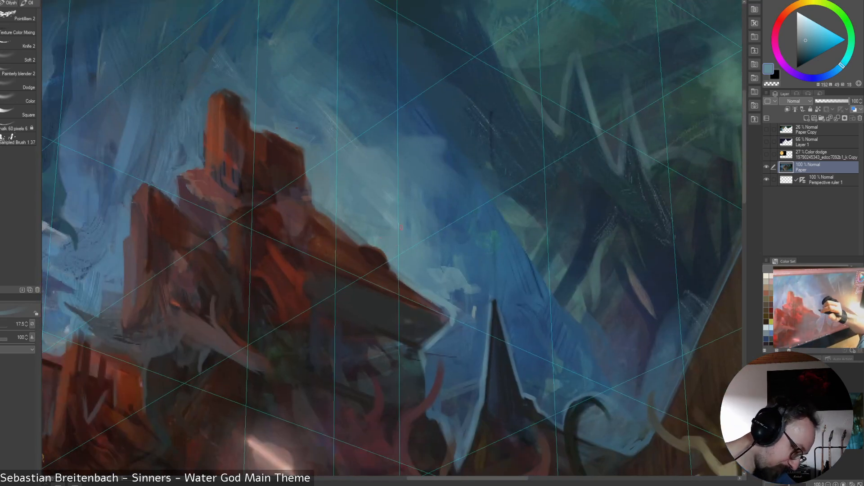
{"action": "key", "text": "bracketleft"}
{"action": "key", "text": "bracketleft"}
{"action": "key", "text": "bracketleft"}
{"action": "left_click", "coordinate": [402, 283], "text": "alt"}
{"action": "left_click_drag", "start_coordinate": [413, 291], "coordinate": [445, 311]}
{"action": "left_click", "coordinate": [439, 309], "text": "alt"}
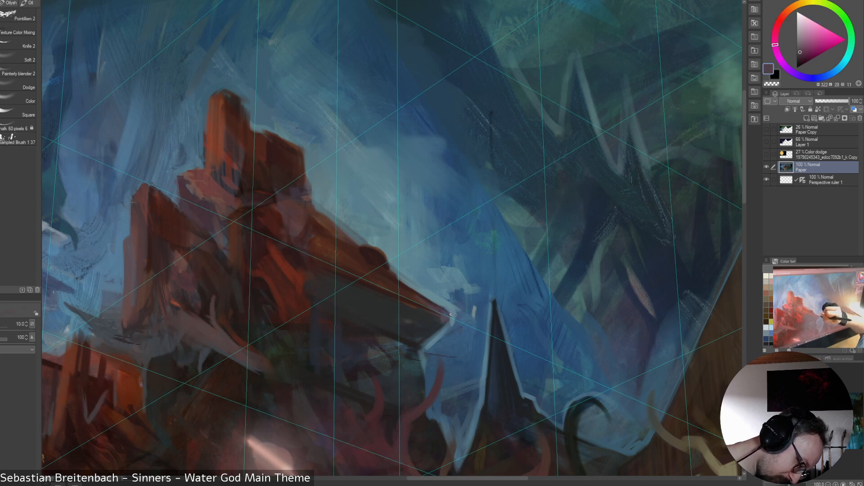
Outline the underside of the red roof's tip with a sampled light blue and sample the adjacent darker sky blue
{"action": "left_click", "coordinate": [450, 317], "text": "alt"}
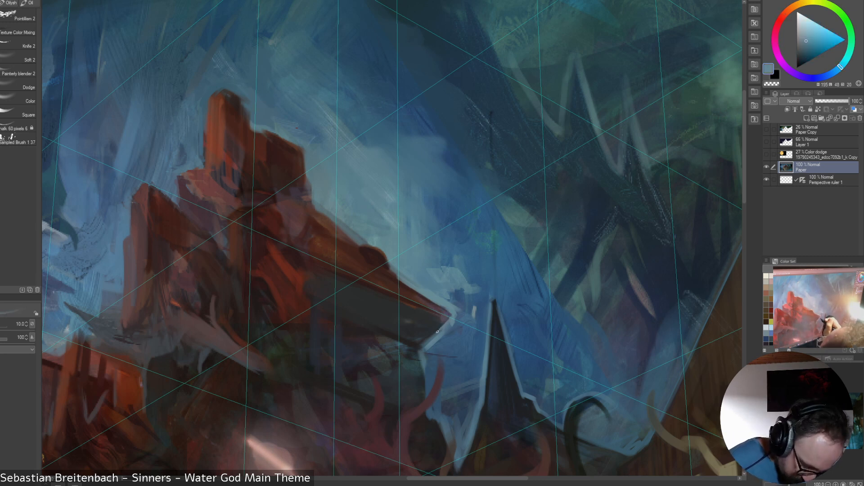
{"action": "left_click_drag", "start_coordinate": [437, 331], "coordinate": [426, 345]}
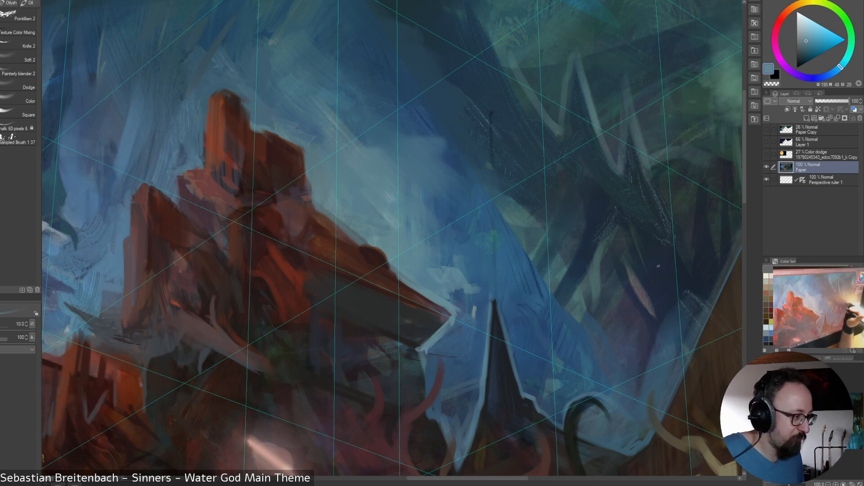
{"action": "left_click", "coordinate": [435, 345], "text": "alt"}
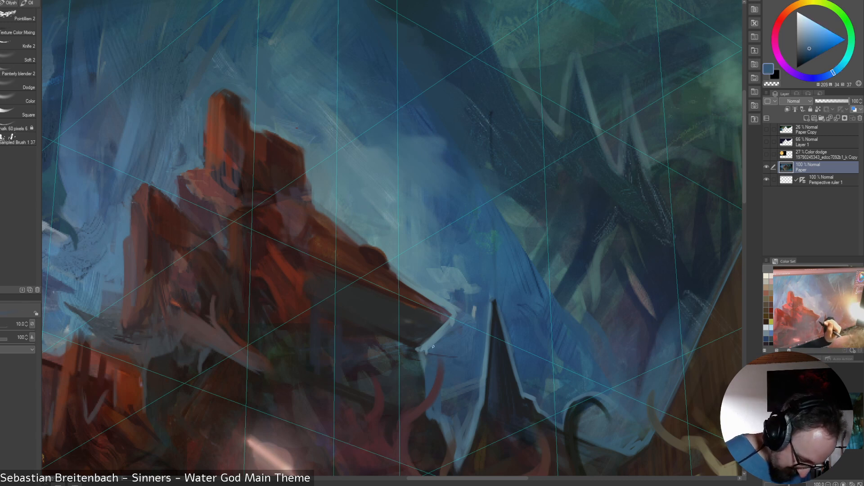
Blend the sky along the red roof's slope with sampled blues at brush sizes 17.5 and 30
{"action": "key", "text": "bracketright"}
{"action": "key", "text": "bracketright"}
{"action": "key", "text": "bracketright"}
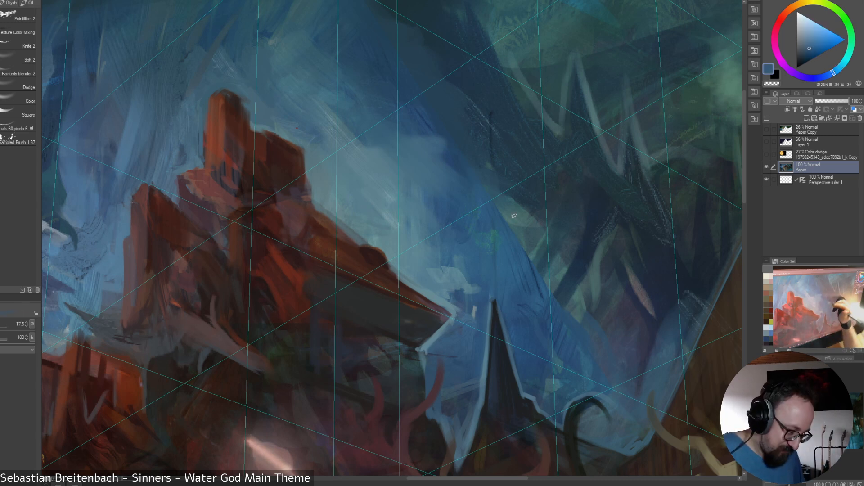
{"action": "left_click", "coordinate": [428, 286], "text": "alt"}
{"action": "left_click", "coordinate": [432, 291], "text": "alt"}
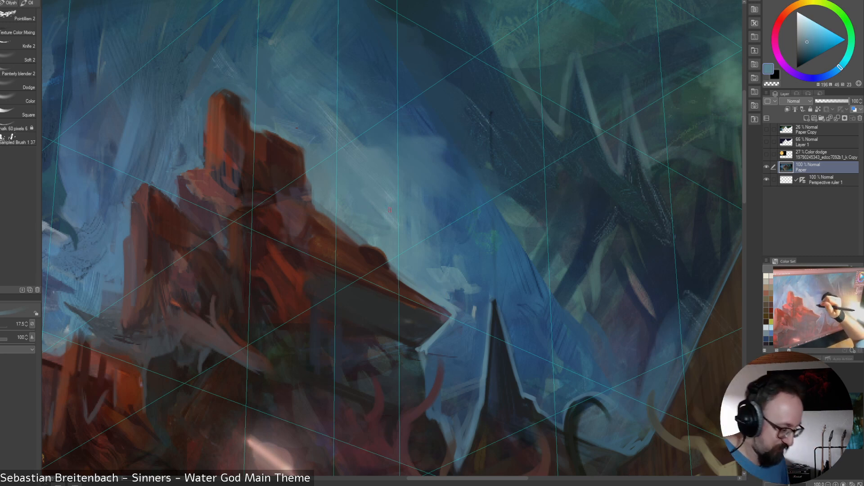
{"action": "left_click", "coordinate": [402, 240], "text": "alt"}
{"action": "left_click", "coordinate": [396, 229], "text": "alt"}
{"action": "left_click", "coordinate": [388, 221], "text": "alt"}
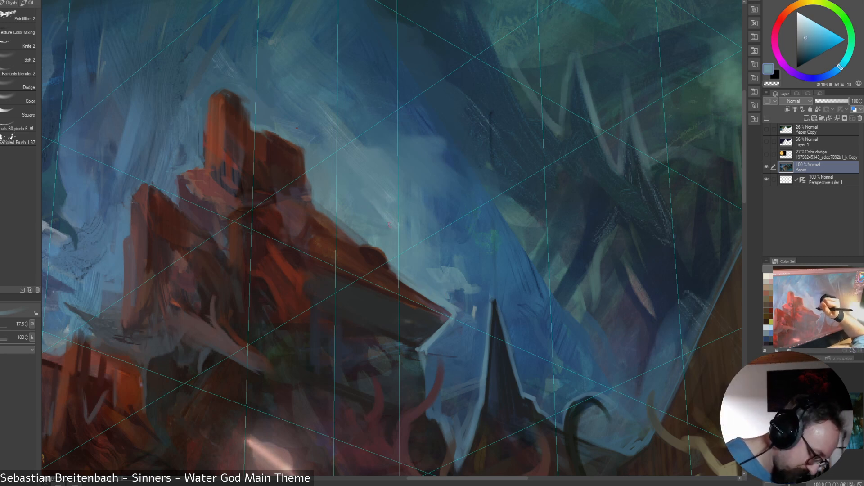
{"action": "key", "text": "bracketright"}
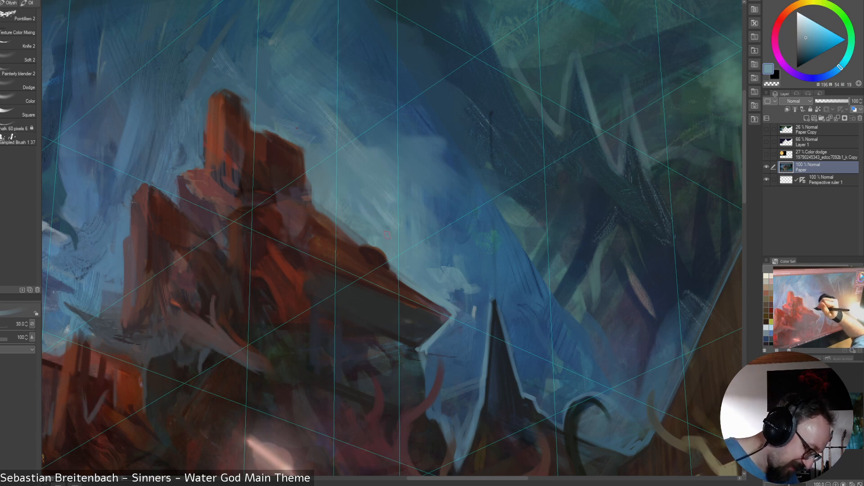
{"action": "key", "text": "bracketright"}
{"action": "key", "text": "bracketright"}
{"action": "key", "text": "bracketright"}
Define the diagonal edge of the blue slope above the dark spire with a sampled dark blue at brush size 20
{"action": "key", "text": "bracketleft"}
{"action": "key", "text": "bracketleft"}
{"action": "key", "text": "bracketleft"}
{"action": "key", "text": "bracketleft"}
{"action": "key", "text": "bracketleft"}
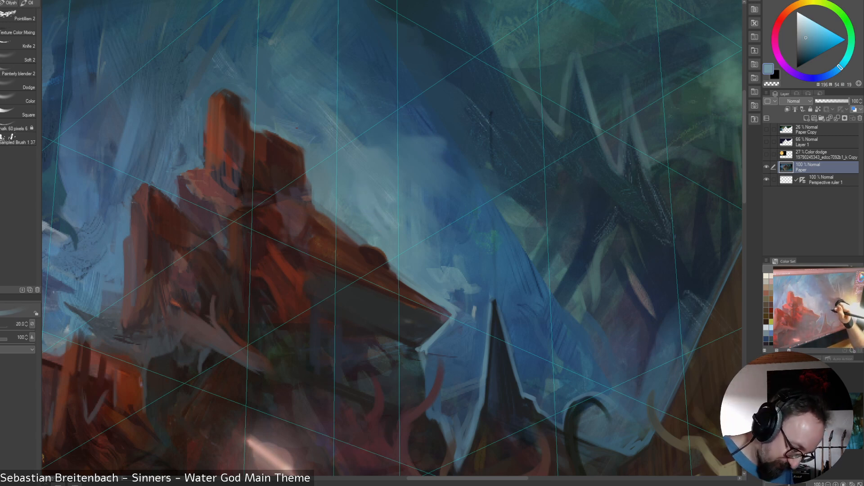
{"action": "left_click", "coordinate": [525, 257], "text": "alt"}
{"action": "left_click_drag", "start_coordinate": [525, 249], "coordinate": [533, 270]}
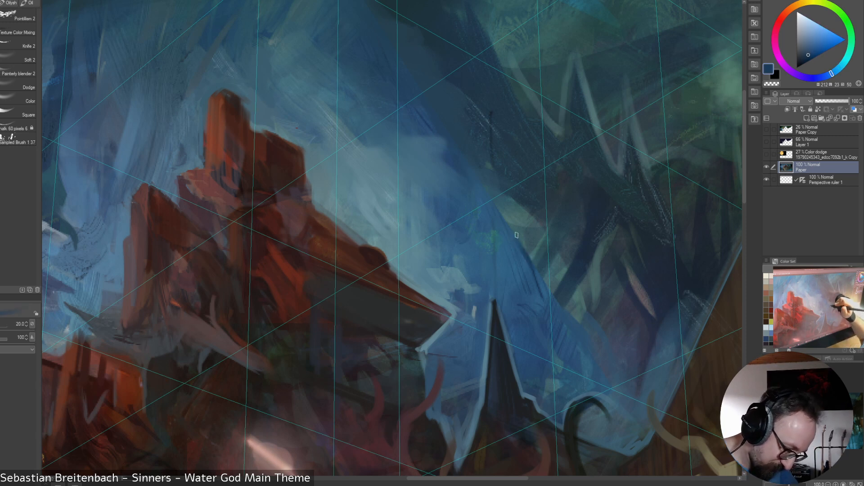
Refine the diagonal edge of the blue slope above the dark spire with a sampled mid blue at brush size 9
{"action": "key", "text": "bracketleft"}
{"action": "key", "text": "bracketleft"}
{"action": "key", "text": "bracketleft"}
{"action": "key", "text": "bracketleft"}
{"action": "key", "text": "bracketleft"}
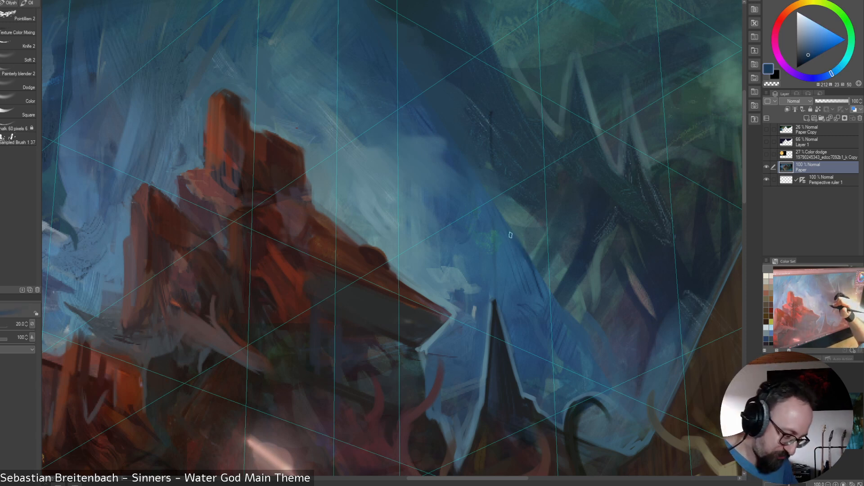
{"action": "left_click", "coordinate": [524, 270], "text": "alt"}
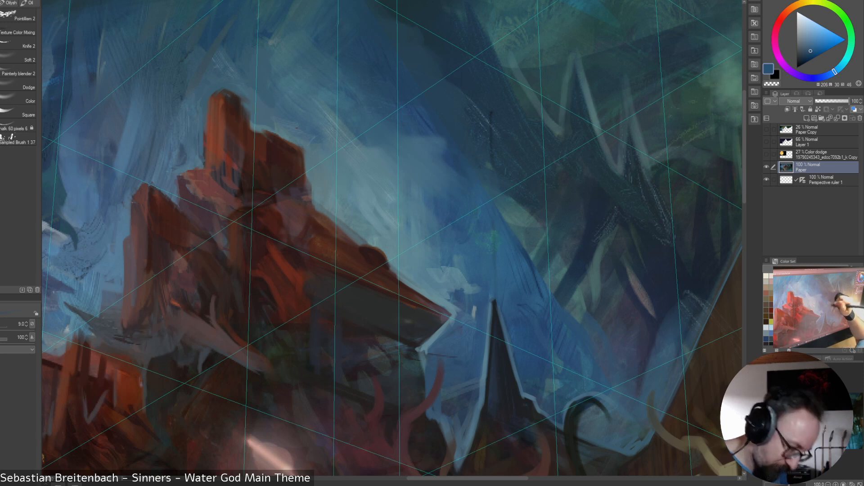
{"action": "key", "text": "ctrl+0"}
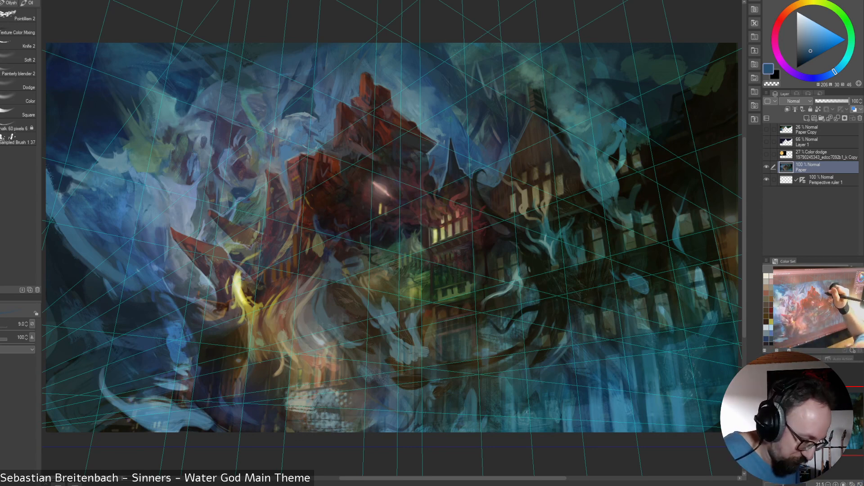
Rework the sky between the red roof's tip and the dark spire with sampled blues at brush sizes 30 and 20
{"action": "left_click", "coordinate": [435, 152], "text": "alt"}
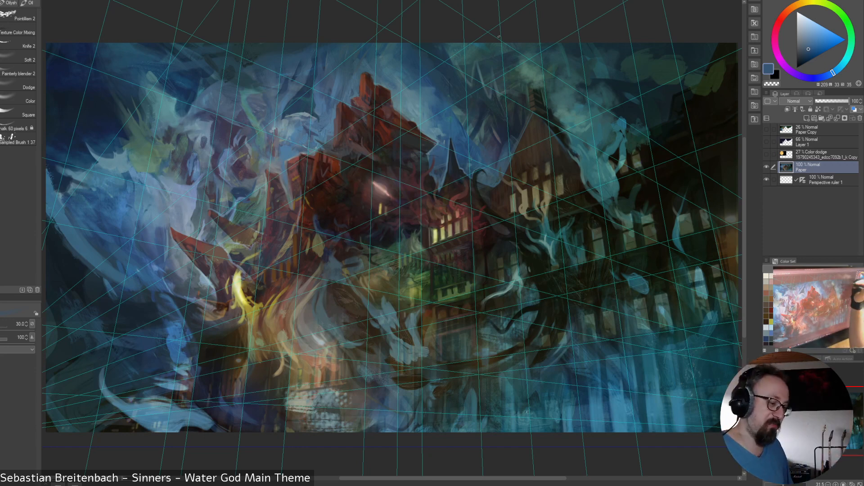
{"action": "left_click", "coordinate": [439, 143], "text": "alt"}
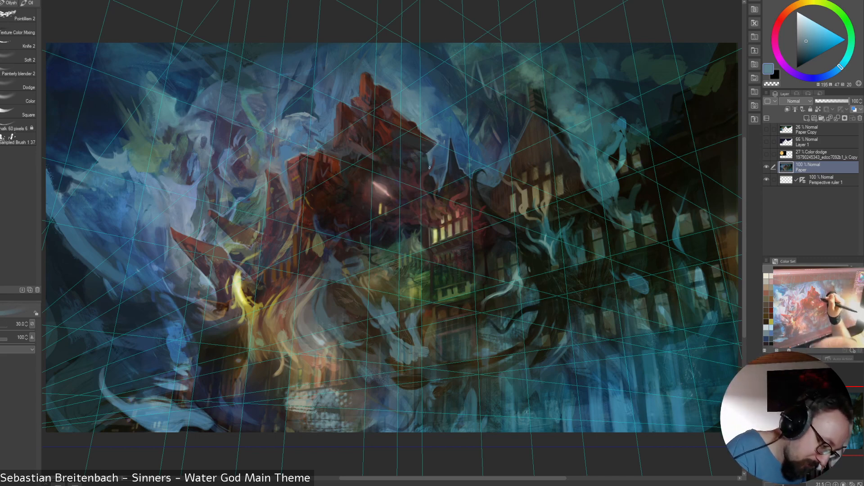
{"action": "key", "text": "bracketleft"}
{"action": "key", "text": "bracketleft"}
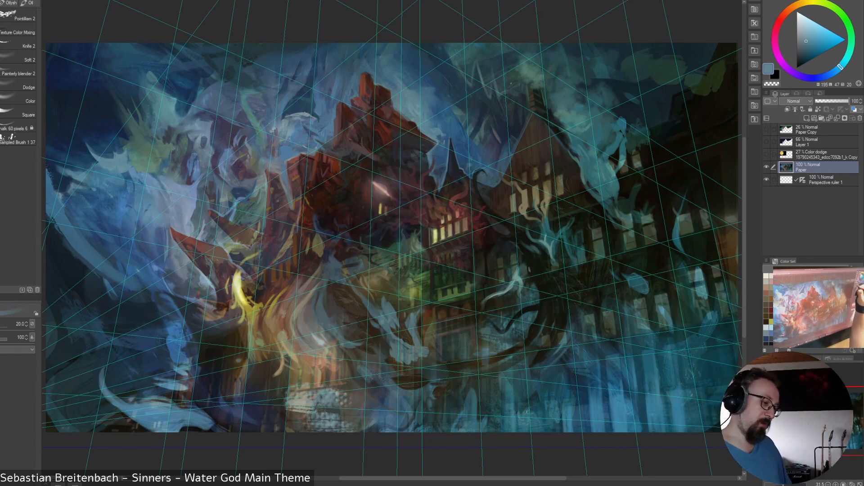
{"action": "left_click", "coordinate": [444, 155], "text": "alt"}
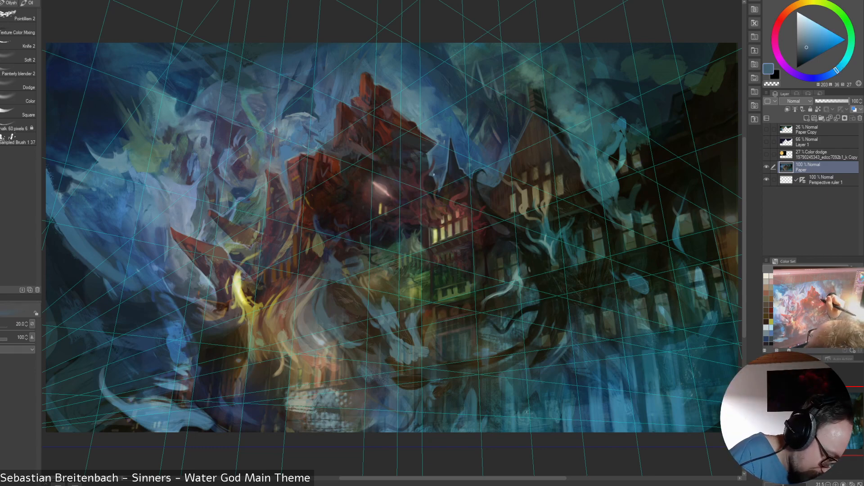
{"action": "left_click", "coordinate": [435, 175], "text": "alt"}
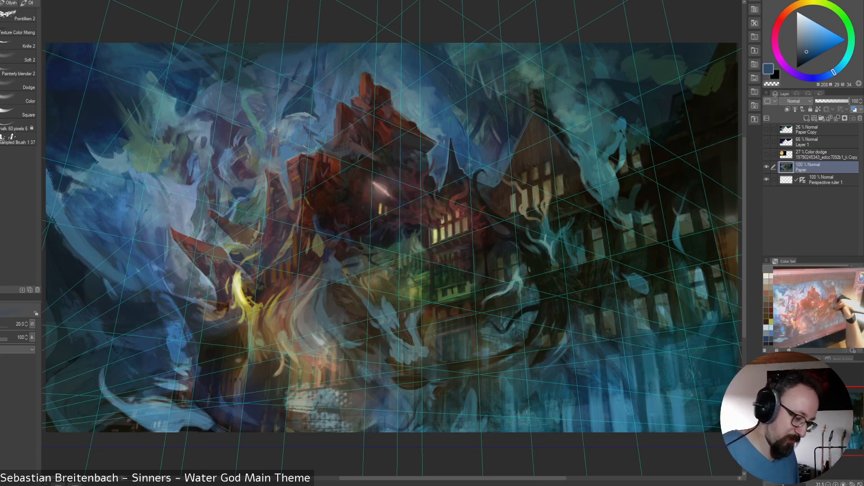
{"action": "left_click", "coordinate": [441, 163], "text": "alt"}
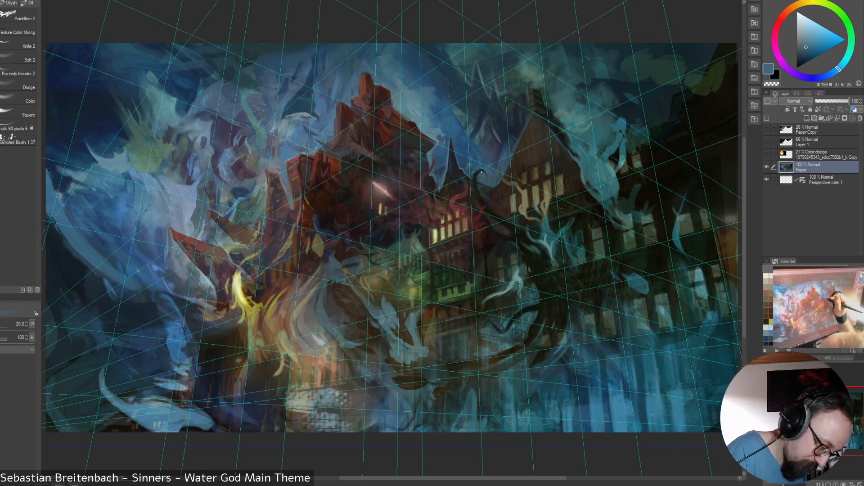
Darken the sky around the jagged spikes above the spire with sampled navy and dark teal tones at brush size 30
{"action": "left_click", "coordinate": [499, 143], "text": "alt"}
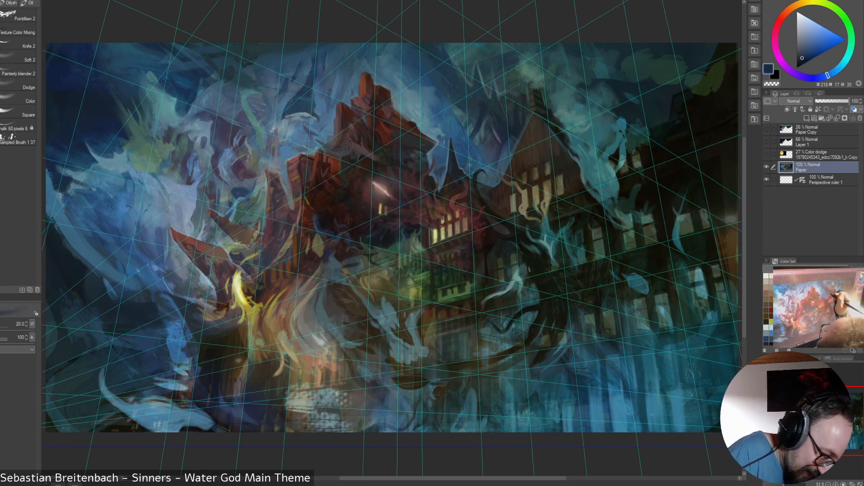
{"action": "key", "text": "bracketright"}
{"action": "key", "text": "bracketright"}
{"action": "key", "text": "bracketright"}
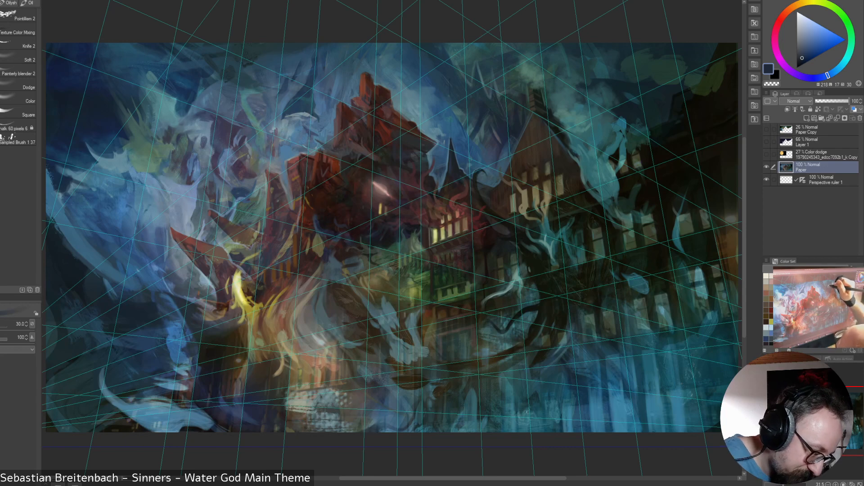
{"action": "left_click", "coordinate": [495, 79], "text": "alt"}
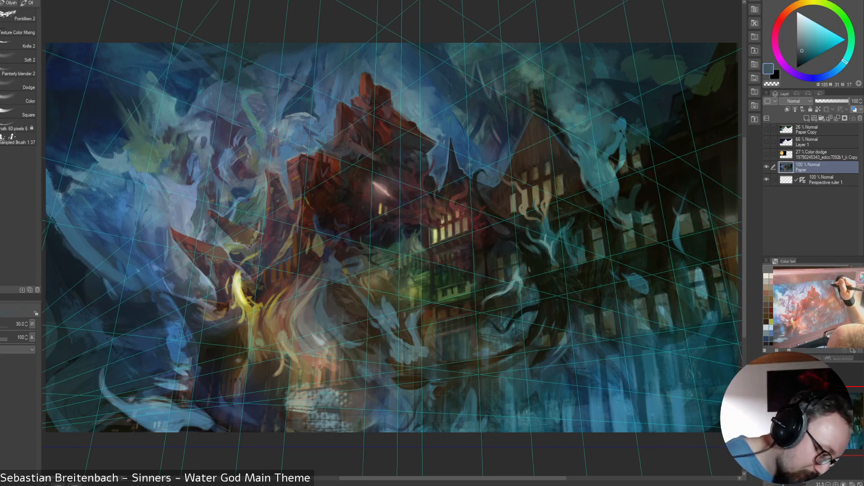
{"action": "left_click", "coordinate": [496, 79], "text": "alt"}
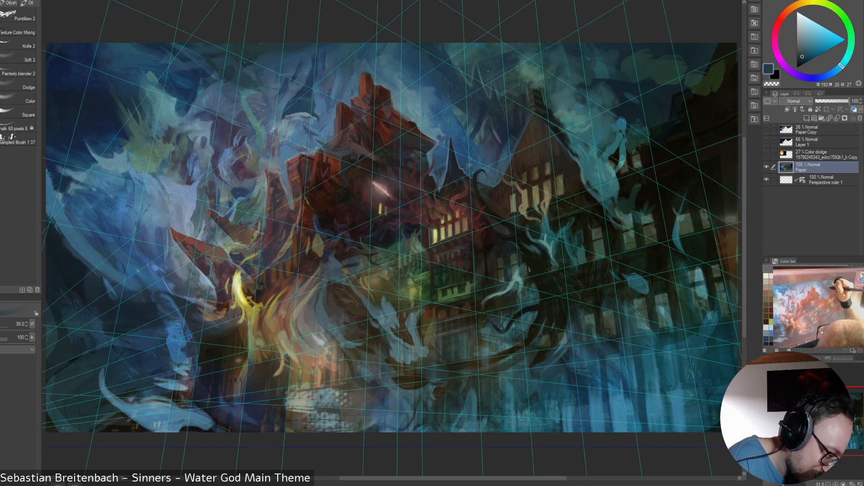
{"action": "left_click", "coordinate": [487, 72], "text": "alt"}
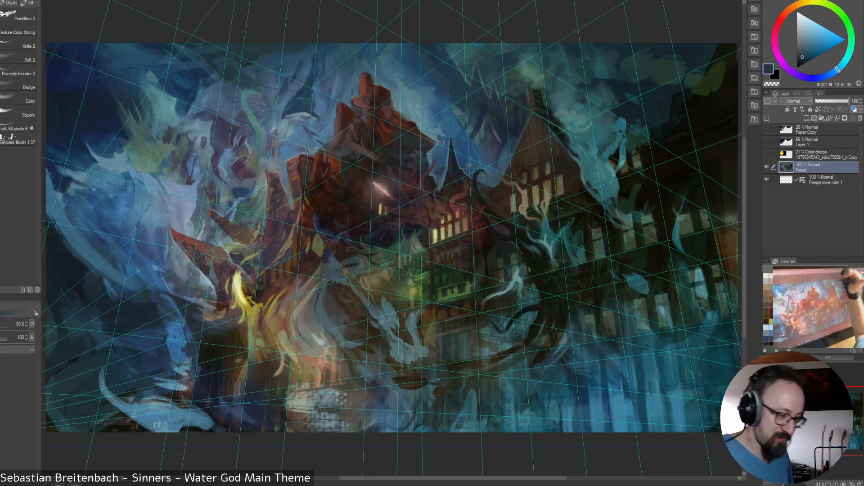
Paint the upper blue slope beside the jagged spikes with sampled blues, enlarging the brush to 70 and reducing it to 60
{"action": "left_click", "coordinate": [447, 65], "text": "alt"}
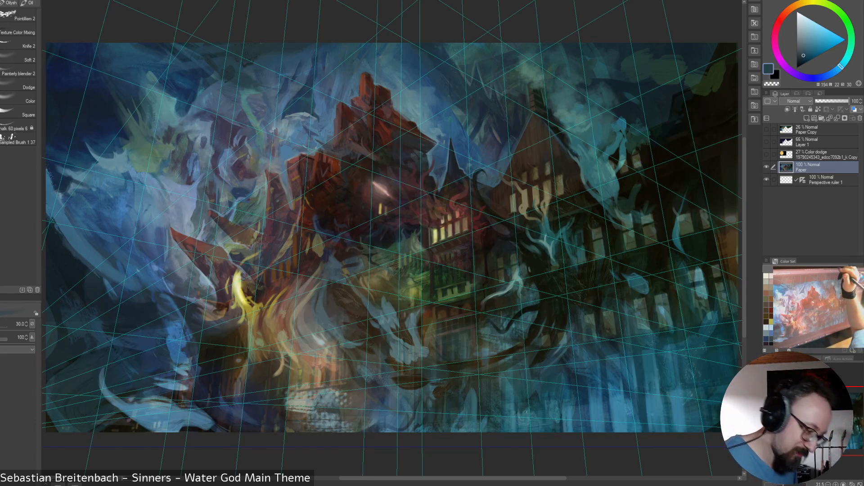
{"action": "left_click", "coordinate": [445, 83], "text": "alt"}
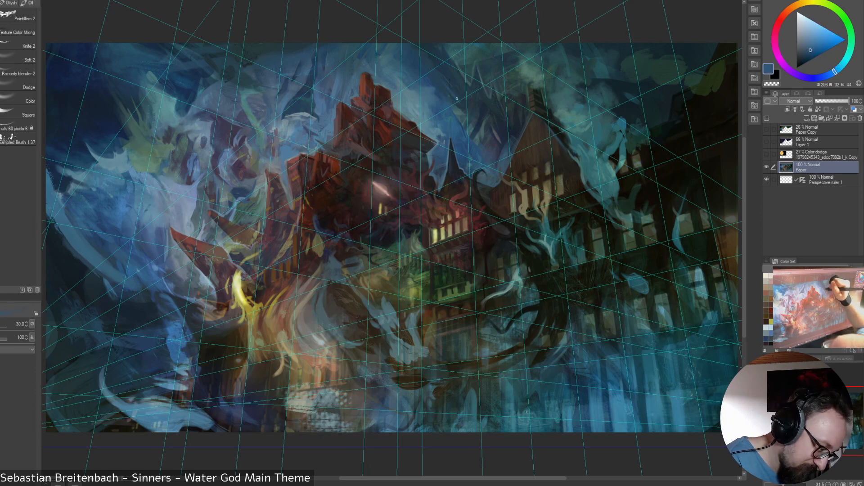
{"action": "key", "text": "bracketright"}
{"action": "key", "text": "bracketright"}
{"action": "key", "text": "bracketright"}
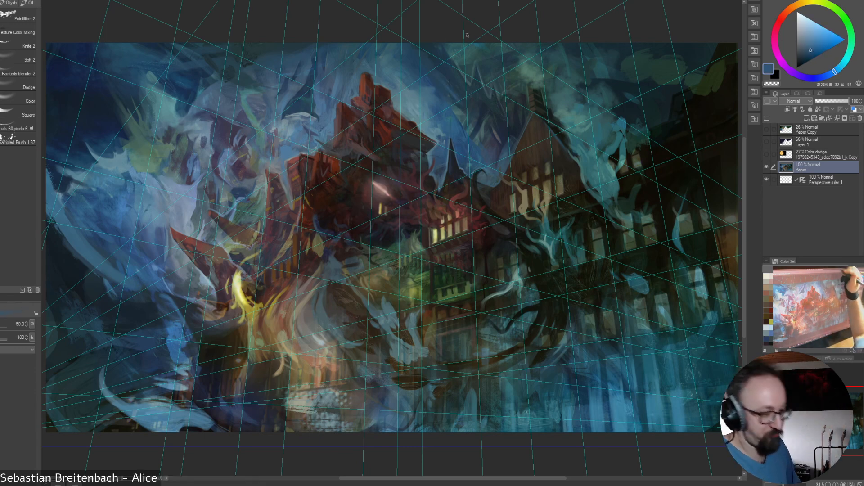
{"action": "key", "text": "bracketright"}
{"action": "key", "text": "bracketright"}
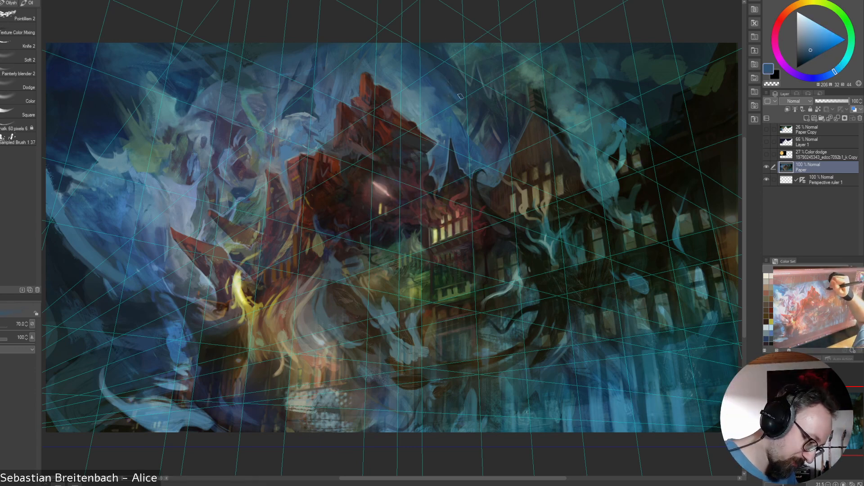
{"action": "key", "text": "bracketleft"}
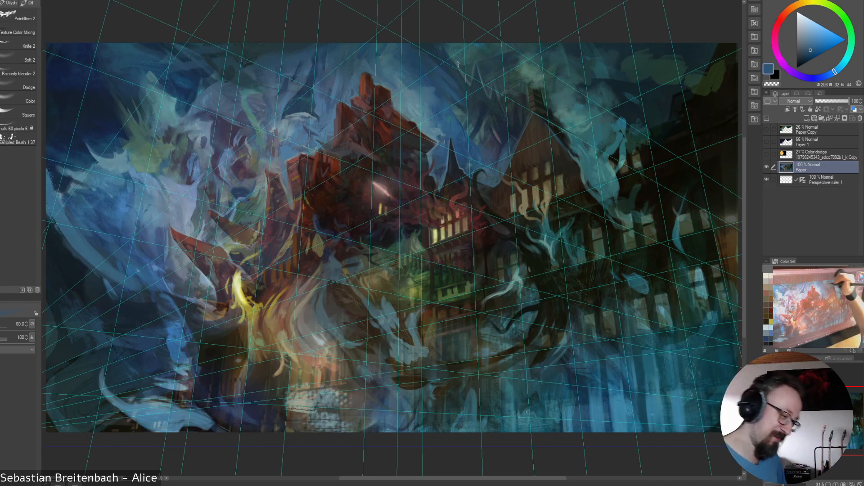
Define the border of the blue slope near its peak with a sampled blue and dark navy at brush sizes 50 and 35
{"action": "left_click", "coordinate": [440, 86], "text": "alt"}
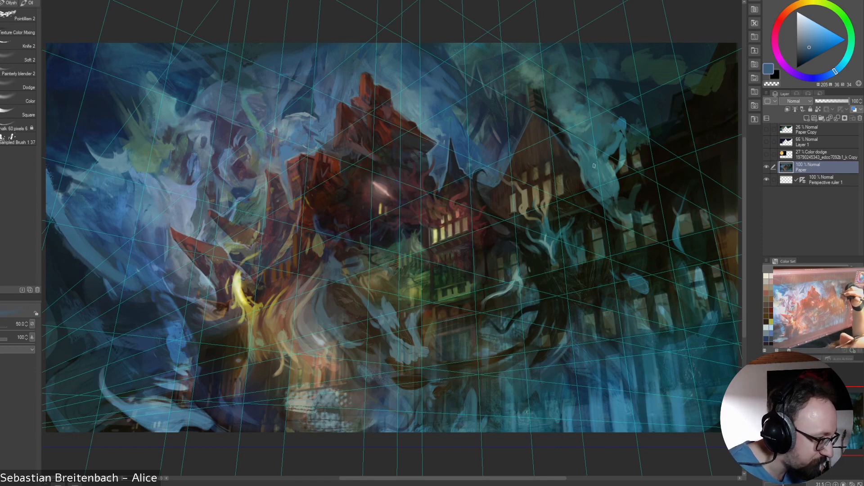
{"action": "key", "text": "bracketright"}
{"action": "left_click", "coordinate": [440, 62], "text": "alt"}
{"action": "key", "text": "bracketleft"}
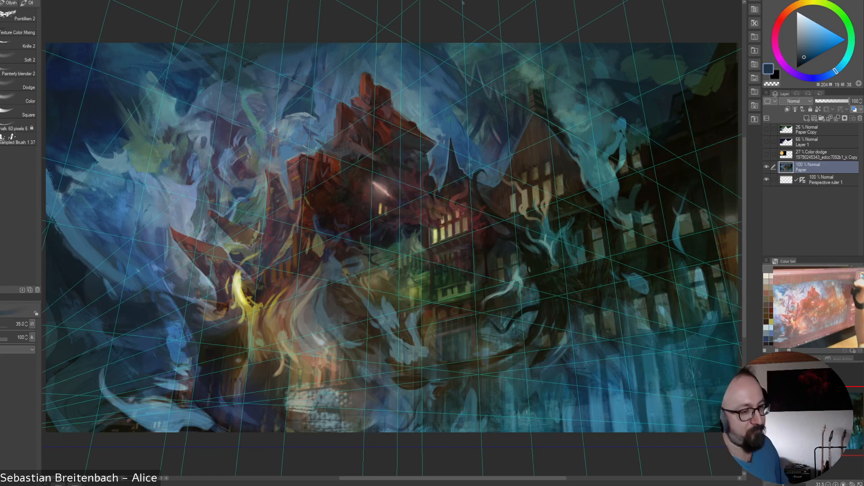
Broaden the sky strokes along the painting's upper edge beside the red building with sampled blues at brush size 90
{"action": "left_click", "coordinate": [438, 63], "text": "alt"}
{"action": "key", "text": "bracketright"}
{"action": "key", "text": "bracketright"}
{"action": "key", "text": "bracketright"}
{"action": "key", "text": "bracketright"}
{"action": "key", "text": "bracketright"}
{"action": "key", "text": "bracketright"}
{"action": "key", "text": "bracketright"}
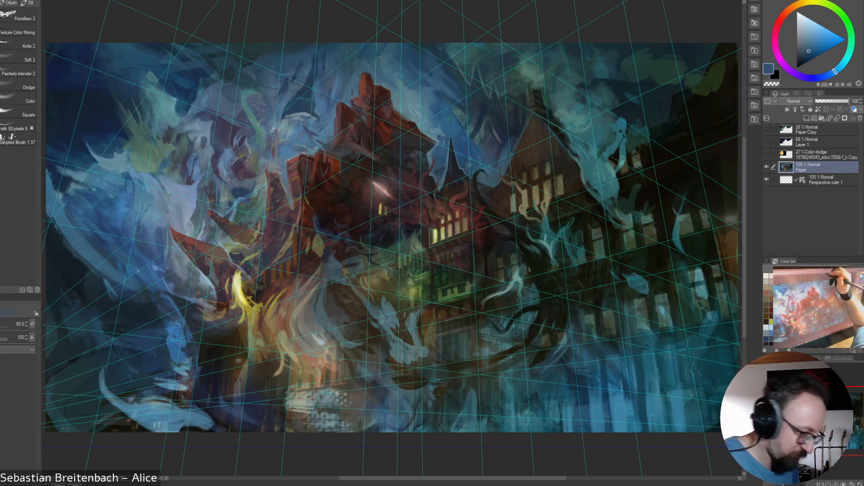
{"action": "left_click", "coordinate": [437, 53], "text": "alt"}
{"action": "left_click", "coordinate": [417, 62], "text": "alt"}
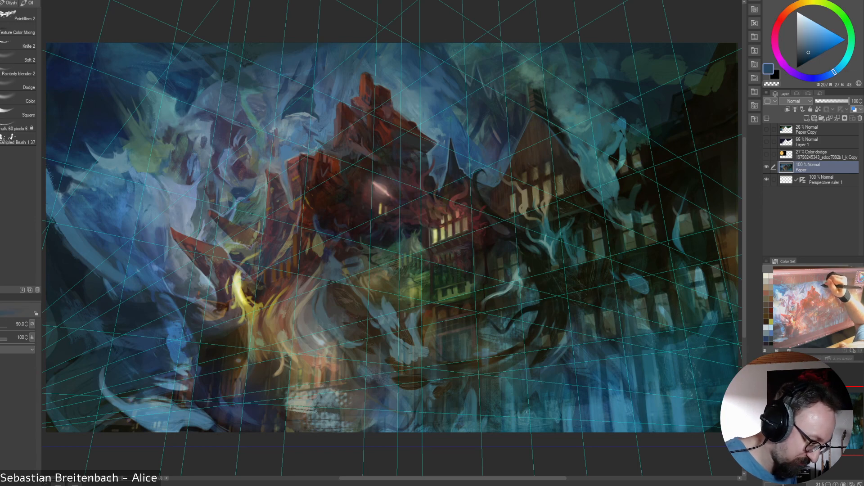
{"action": "left_click", "coordinate": [427, 72], "text": "alt"}
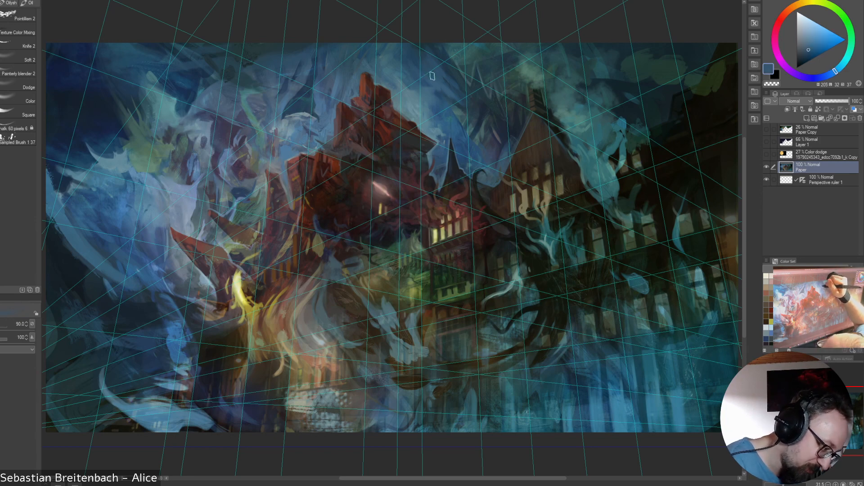
Blend the paler sky just beyond the red building's chimneys with sampled greyish blues at brush size 50
{"action": "key", "text": "bracketleft"}
{"action": "key", "text": "bracketleft"}
{"action": "key", "text": "bracketleft"}
{"action": "key", "text": "bracketleft"}
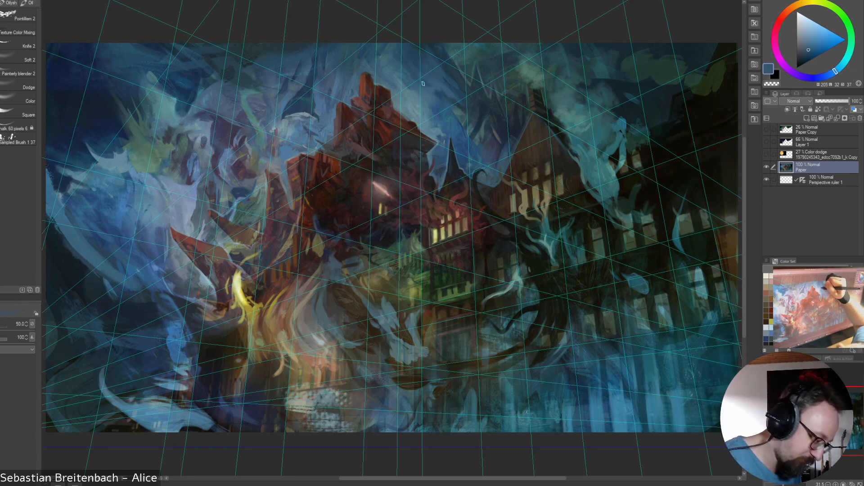
{"action": "left_click", "coordinate": [425, 83], "text": "alt"}
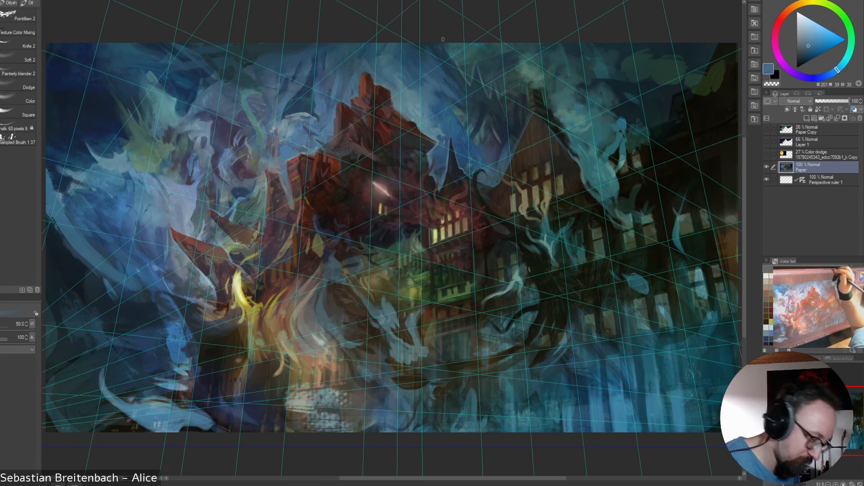
{"action": "left_click", "coordinate": [421, 95], "text": "alt"}
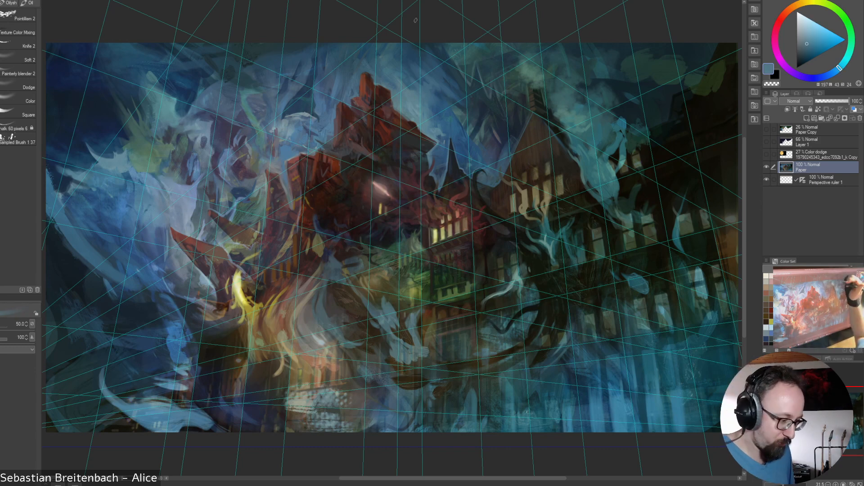
Blend the teal sky between the jagged spikes and the chimney smoke with sampled teals and greens at brush sizes 40 to 80
{"action": "left_click", "coordinate": [463, 62], "text": "alt"}
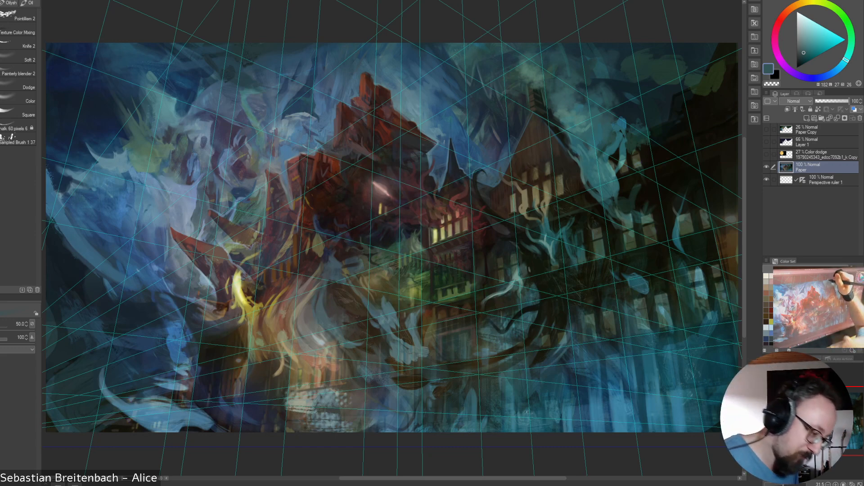
{"action": "left_click", "coordinate": [487, 49], "text": "alt"}
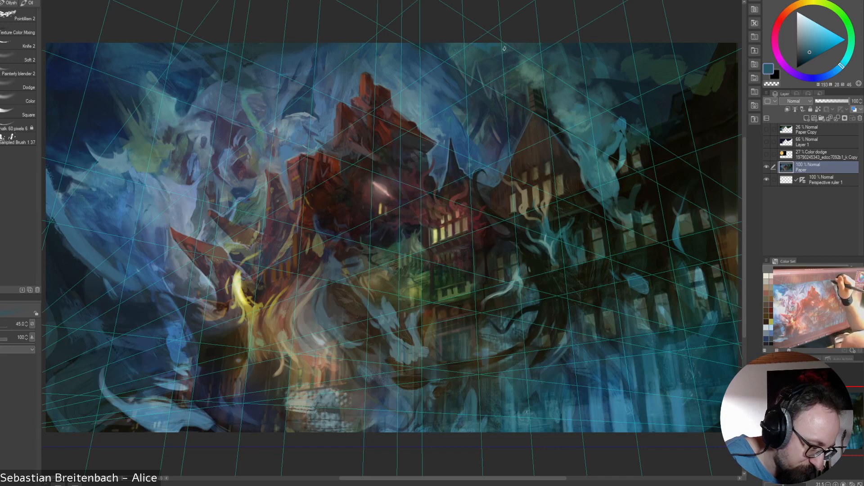
{"action": "key", "text": "["}
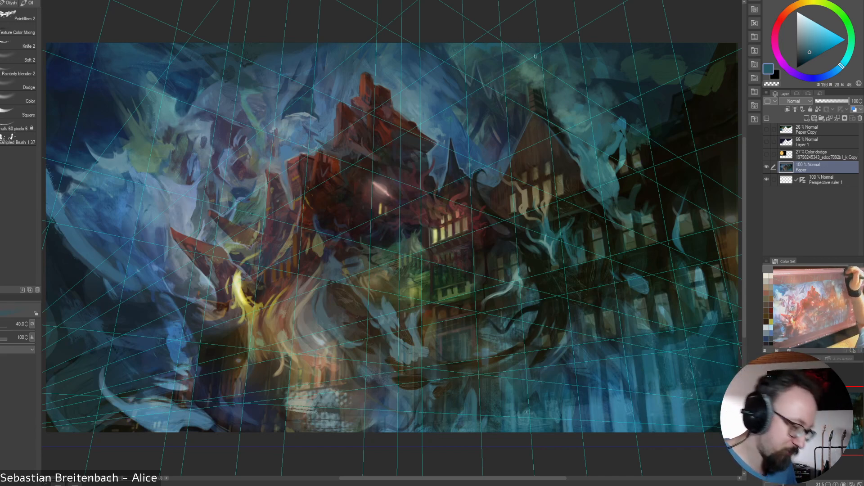
{"action": "left_click", "coordinate": [526, 66], "text": "alt"}
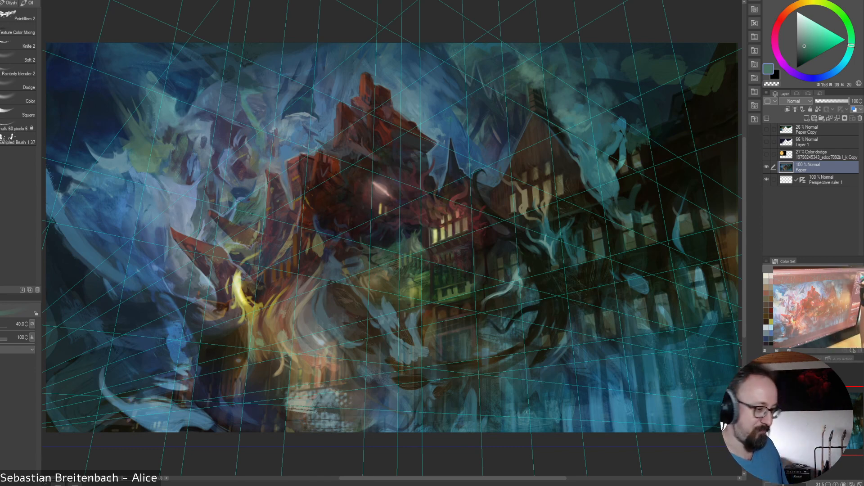
{"action": "left_click", "coordinate": [509, 73], "text": "alt"}
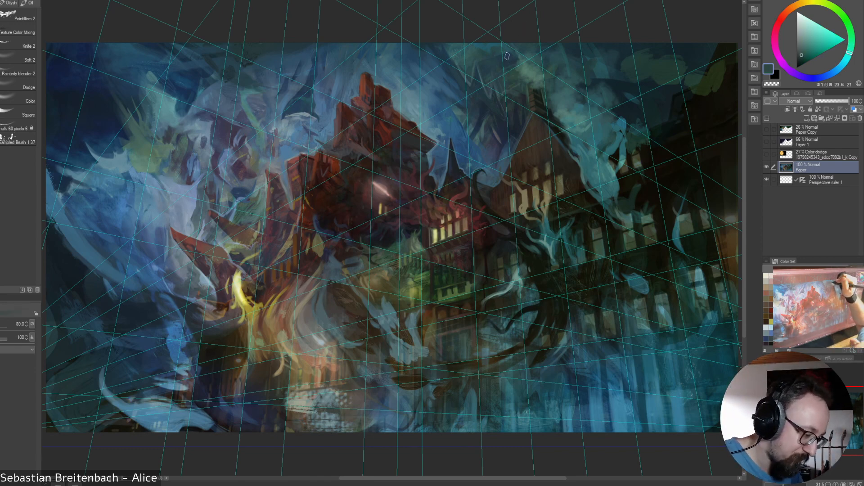
{"action": "key", "text": "]"}
{"action": "key", "text": "]"}
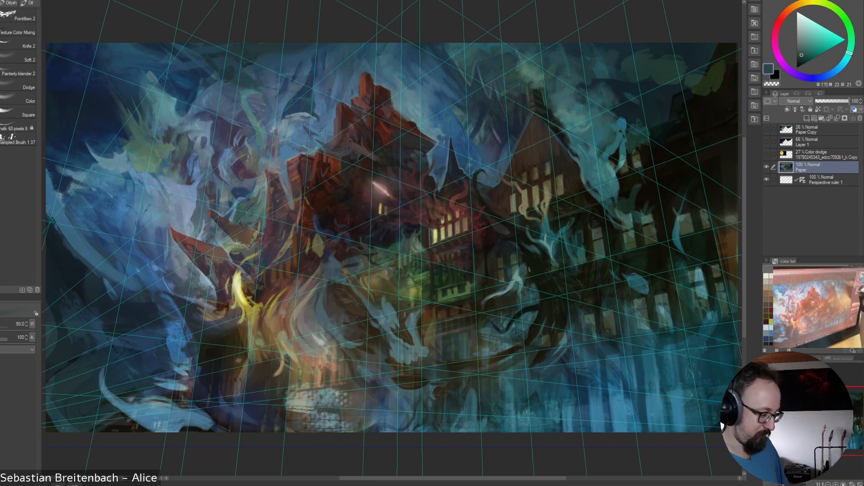
Sample a pale blue from the wave beside the small red roof and close the Wacom Desktop Center window
{"action": "left_click", "coordinate": [176, 210], "text": "alt"}
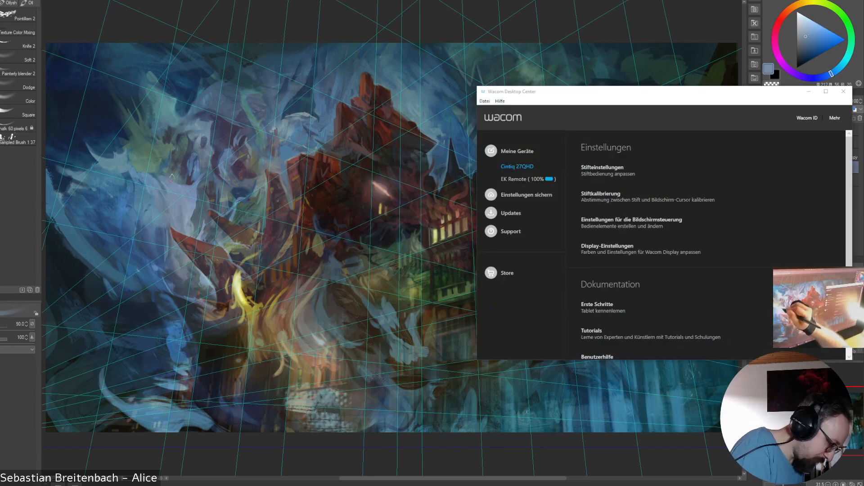
{"action": "left_click", "coordinate": [843, 91]}
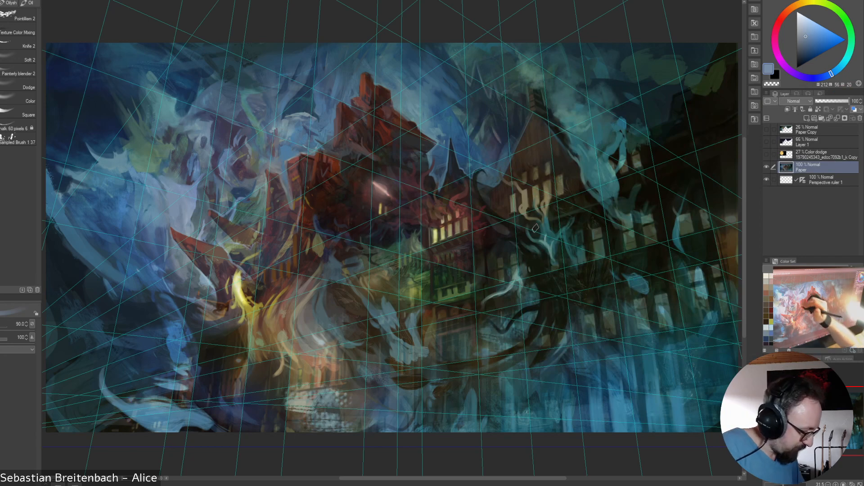
Blend the purple and blue swirl beside the narrow tower with sampled purples and greyish blues at brush sizes 80 to 45
{"action": "key", "text": "bracketleft"}
{"action": "left_click", "coordinate": [251, 164], "text": "alt"}
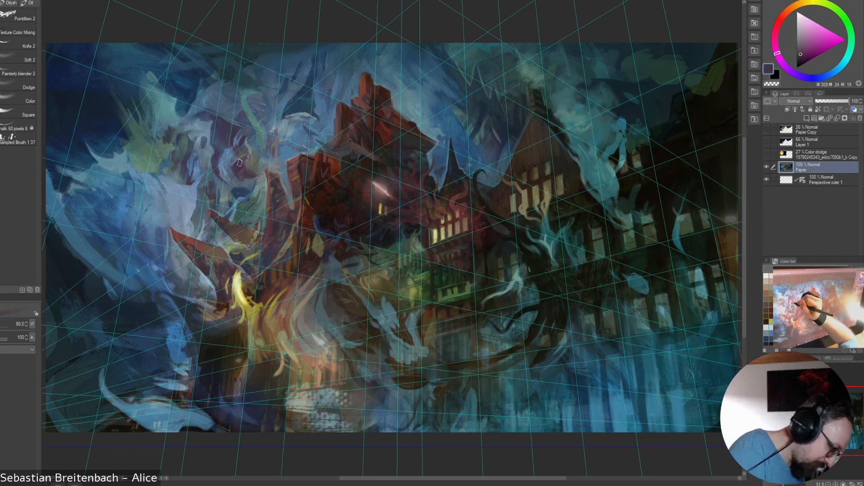
{"action": "key", "text": "bracketleft"}
{"action": "key", "text": "bracketleft"}
{"action": "key", "text": "bracketleft"}
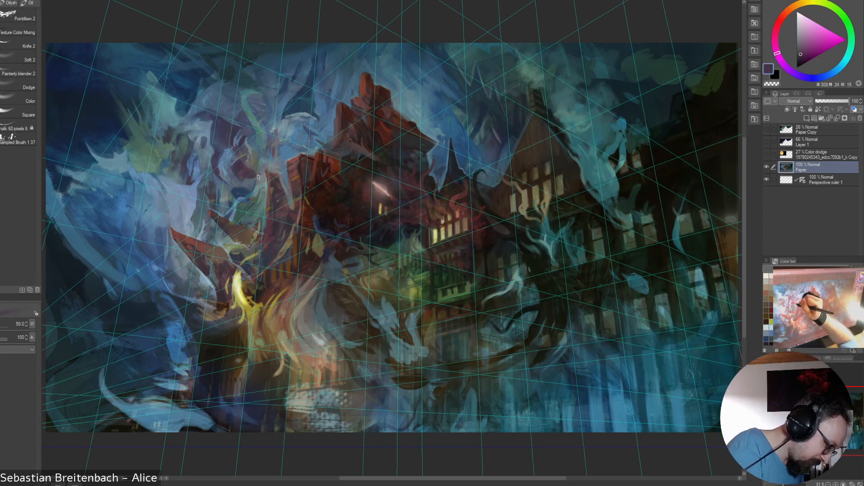
{"action": "left_click", "coordinate": [245, 182], "text": "alt"}
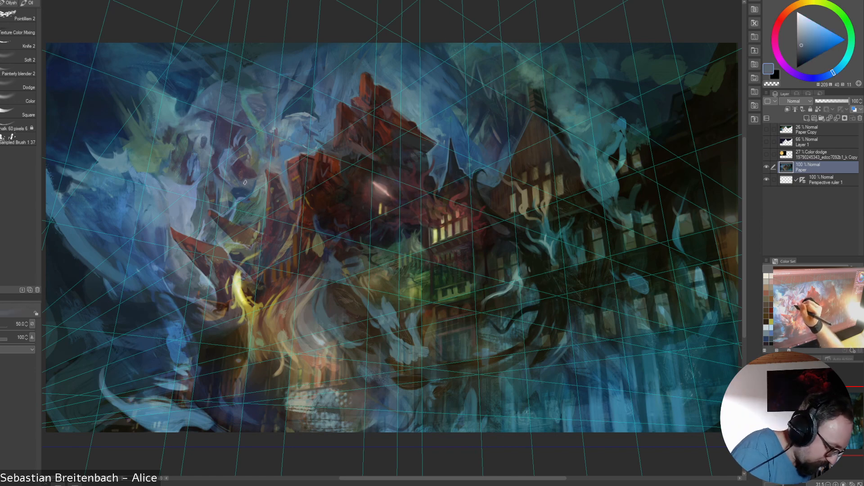
{"action": "left_click", "coordinate": [246, 188], "text": "alt"}
{"action": "key", "text": "bracketleft"}
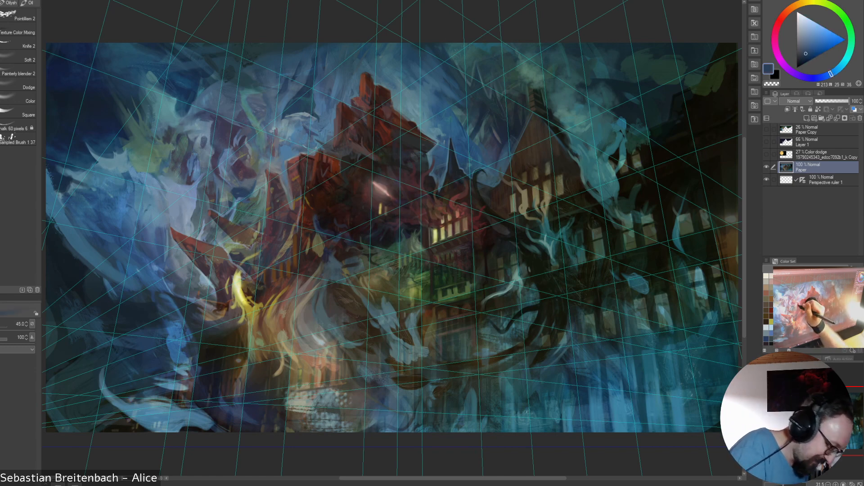
{"action": "left_click", "coordinate": [264, 191], "text": "alt"}
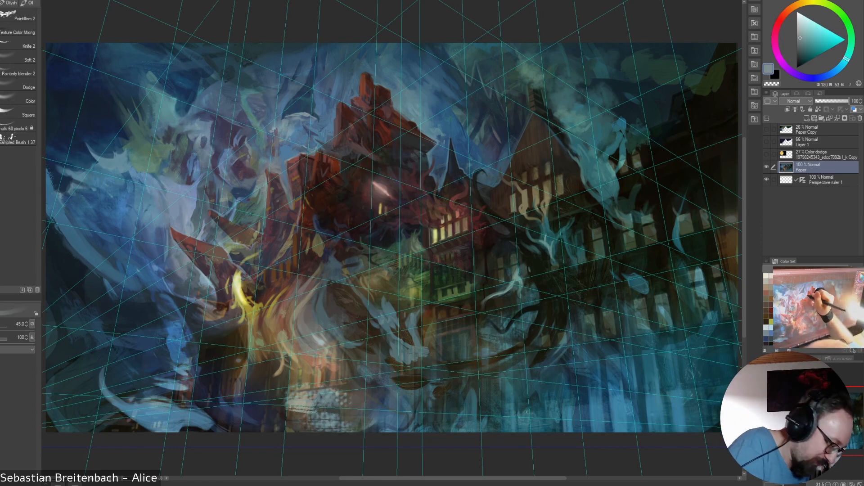
Touch up the sky around the dark peak beside the red building's chimneys with sampled blues at brush size 45
{"action": "left_click", "coordinate": [330, 121], "text": "alt"}
{"action": "left_click", "coordinate": [292, 94], "text": "alt"}
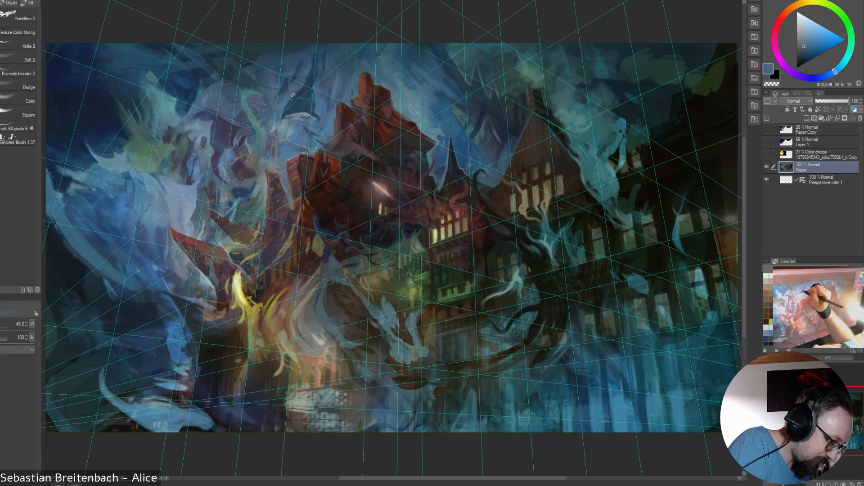
{"action": "left_click", "coordinate": [290, 122], "text": "alt"}
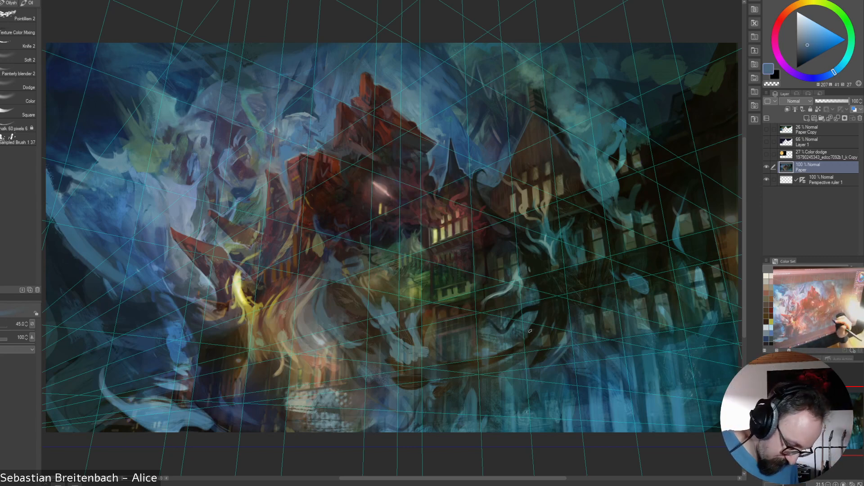
Shape the row of arched windows below the green balcony with sampled dark browns at brush size 15
{"action": "left_click", "coordinate": [481, 309], "text": "alt"}
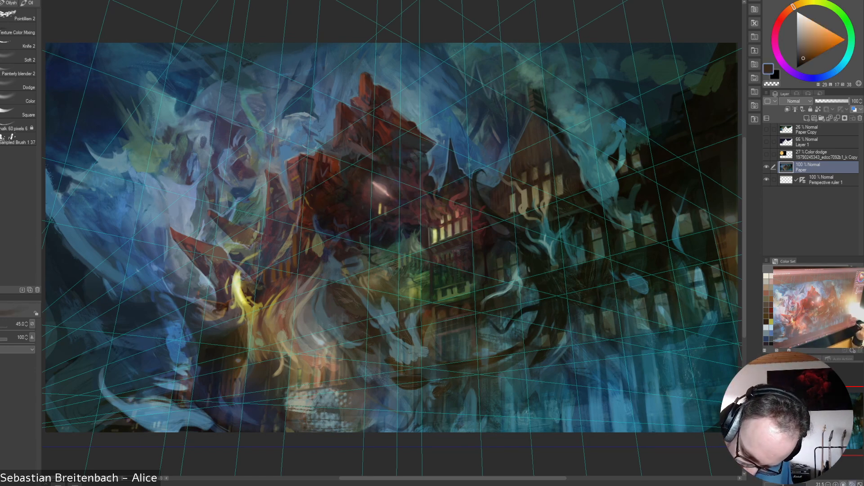
{"action": "key", "text": "ctrl+alt+0"}
{"action": "left_click_drag", "start_coordinate": [517, 292], "coordinate": [403, 207]}
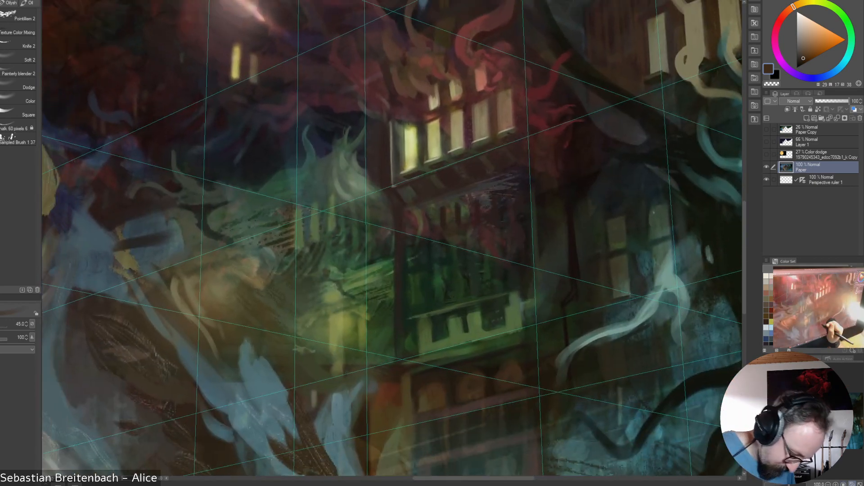
{"action": "left_click", "coordinate": [457, 388], "text": "alt"}
{"action": "key", "text": "bracketleft"}
{"action": "key", "text": "bracketleft"}
{"action": "key", "text": "bracketleft"}
{"action": "key", "text": "bracketleft"}
{"action": "key", "text": "bracketleft"}
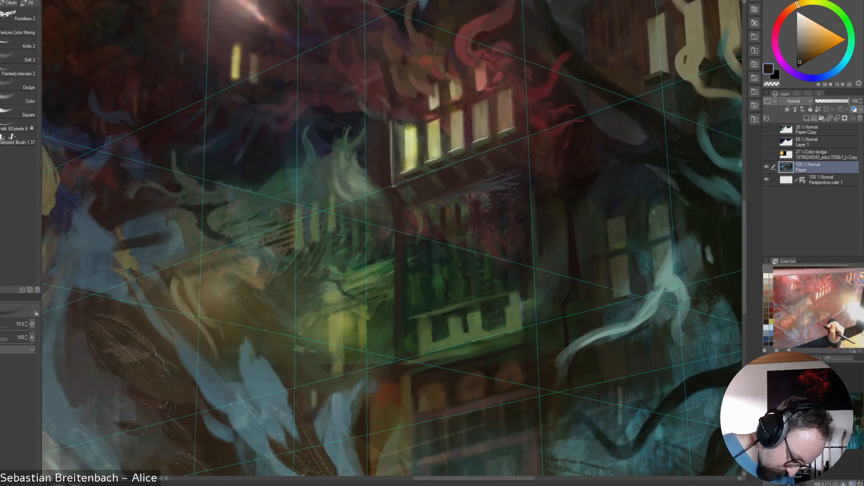
{"action": "left_click", "coordinate": [458, 383], "text": "alt"}
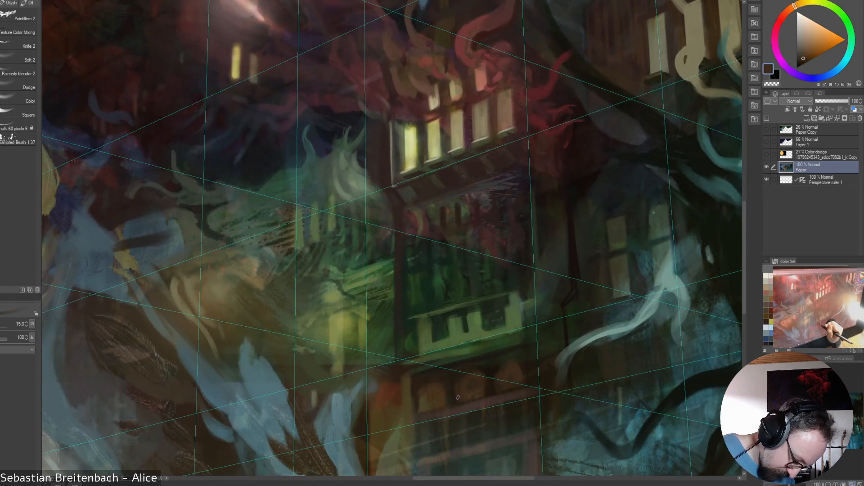
{"action": "left_click", "coordinate": [475, 376], "text": "alt"}
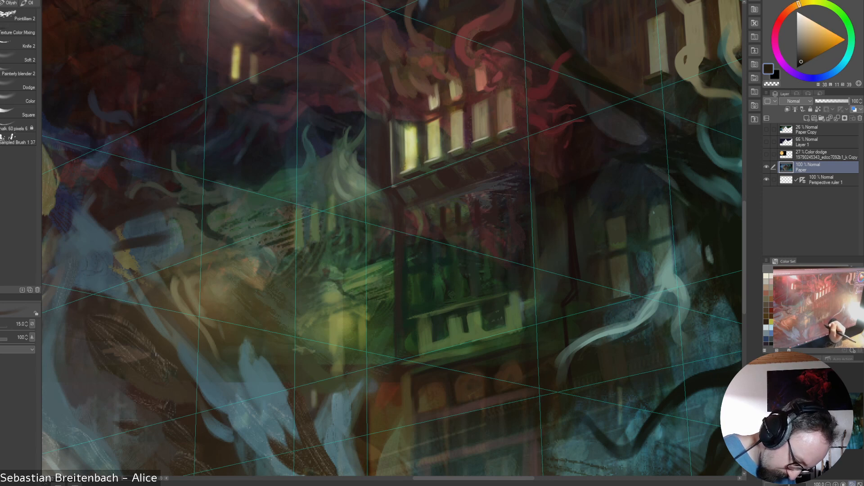
Define the sills beneath the first two arched windows with sampled browns and a dark stroke
{"action": "left_click", "coordinate": [483, 384], "text": "alt"}
{"action": "left_click", "coordinate": [460, 402], "text": "alt"}
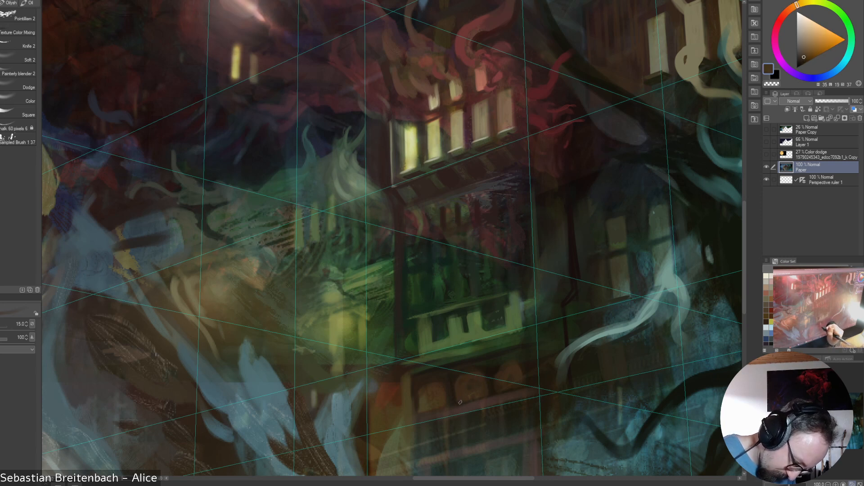
{"action": "left_click", "coordinate": [417, 410], "text": "alt"}
{"action": "mouse_move", "coordinate": [417, 415]}
{"action": "left_mouse_down"}
{"action": "mouse_move", "coordinate": [448, 406]}
{"action": "mouse_move", "coordinate": [416, 414]}
{"action": "mouse_move", "coordinate": [467, 402]}
{"action": "left_mouse_up"}
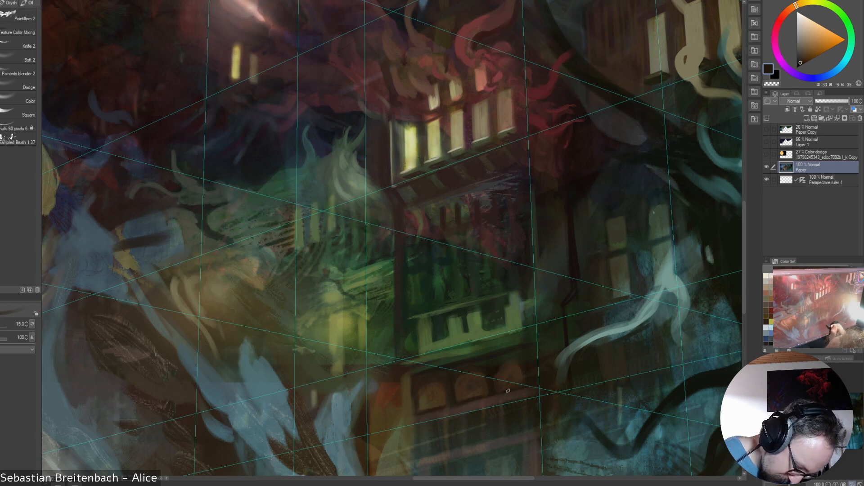
Refine the third arched window and its surrounding wall with sampled dark and reddish browns
{"action": "left_click", "coordinate": [525, 368], "text": "alt"}
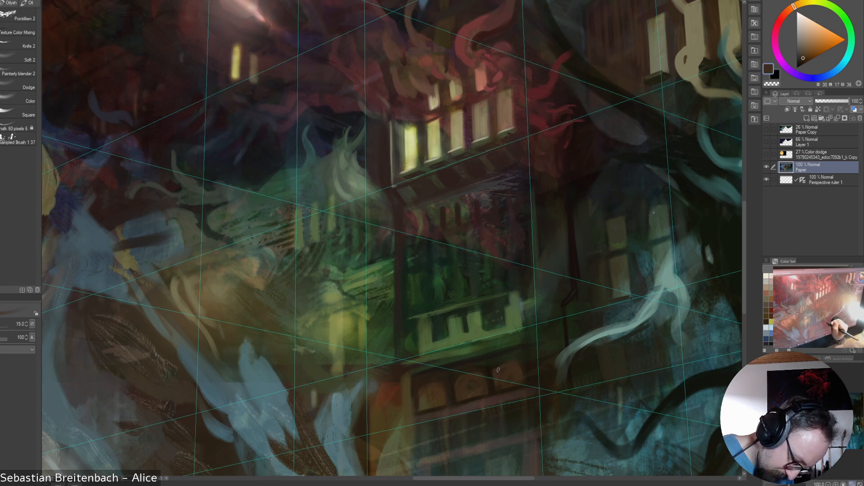
{"action": "left_click", "coordinate": [498, 369], "text": "alt"}
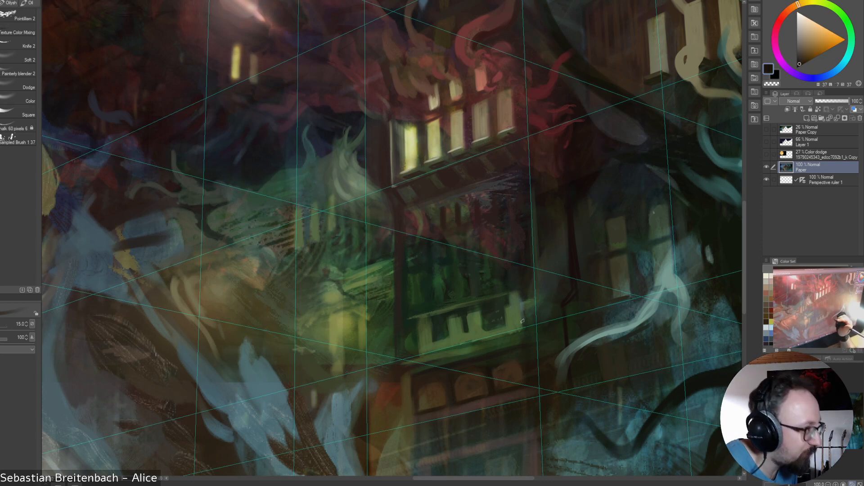
{"action": "left_click", "coordinate": [492, 372], "text": "alt"}
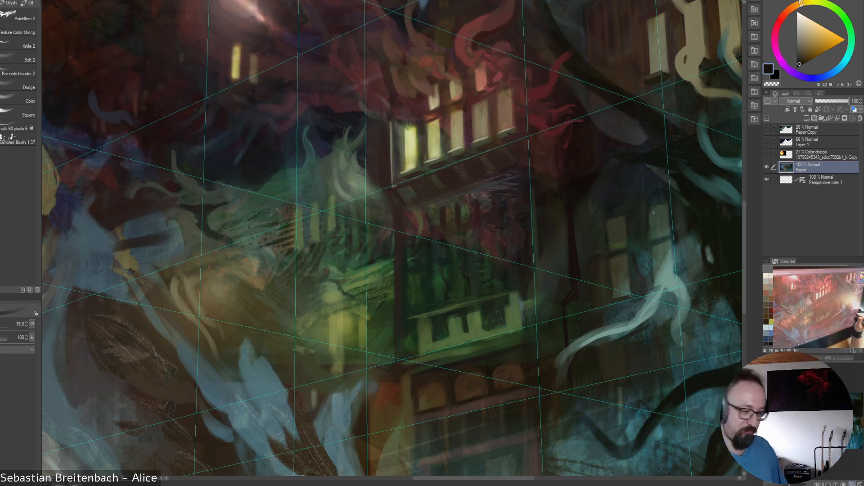
{"action": "left_click", "coordinate": [520, 371], "text": "alt"}
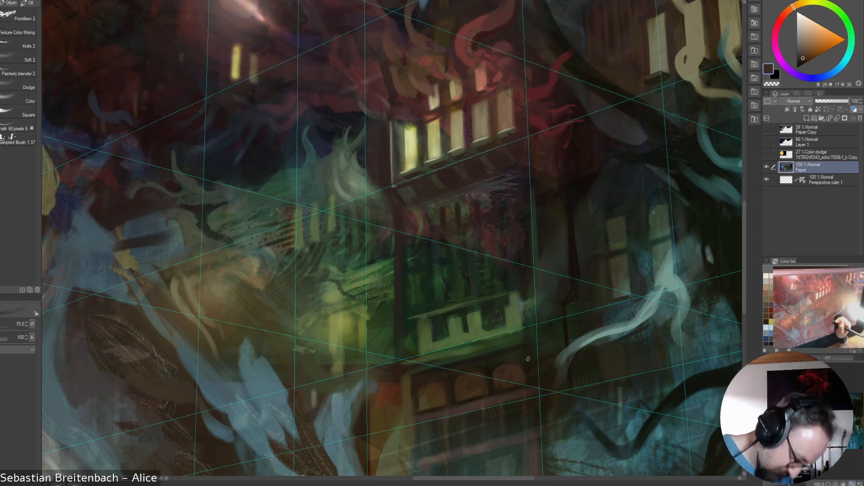
Clean up the arched window panes and the dark beam under the green balcony with sampled ochre, brown and dark green
{"action": "left_click", "coordinate": [480, 392], "text": "alt"}
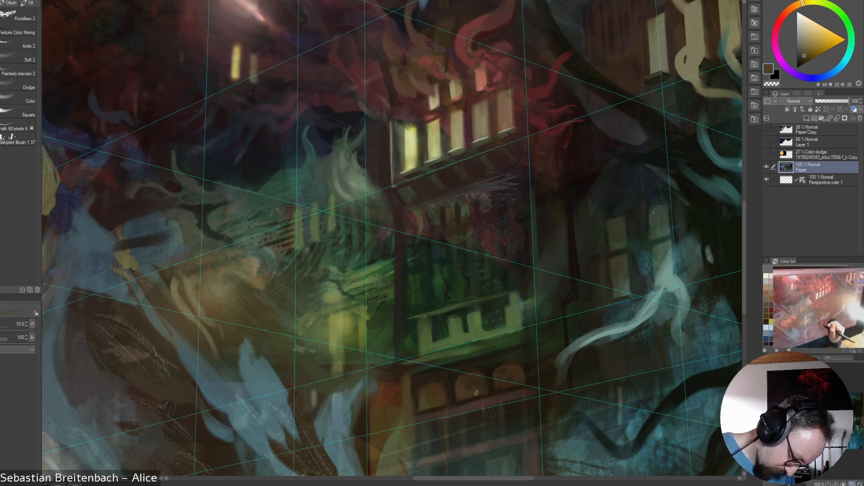
{"action": "left_click", "coordinate": [434, 408], "text": "alt"}
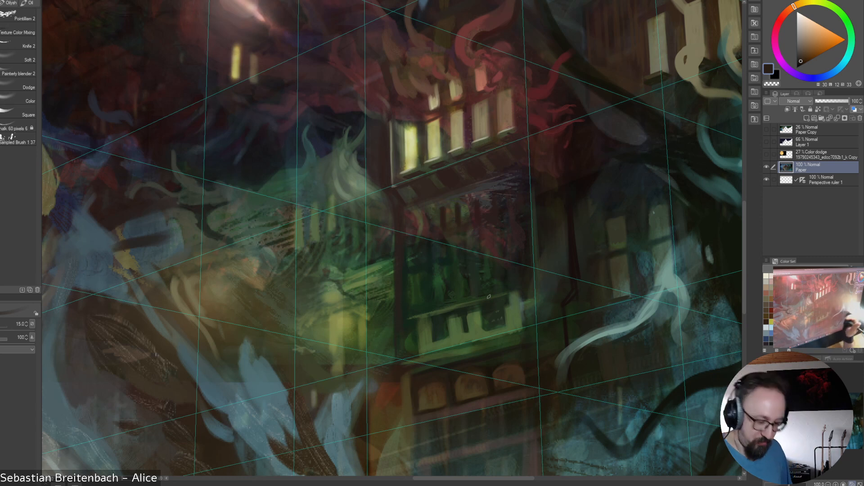
{"action": "left_click", "coordinate": [527, 347], "text": "alt"}
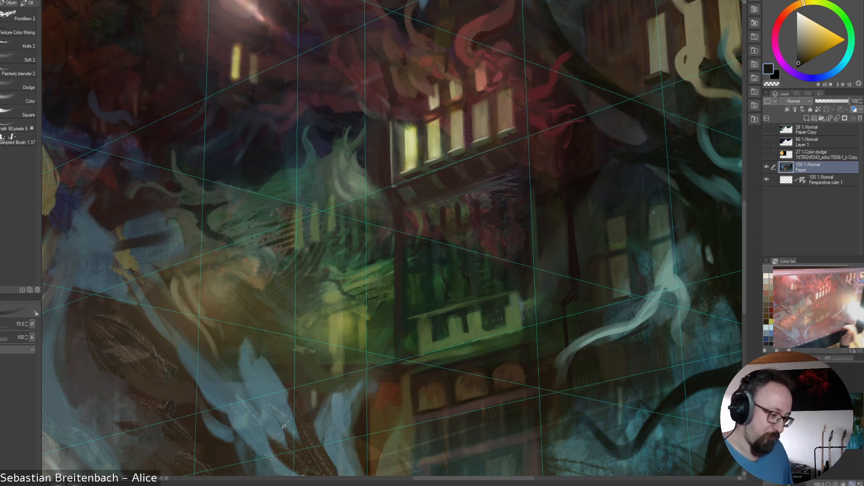
{"action": "left_click", "coordinate": [413, 374], "text": "alt"}
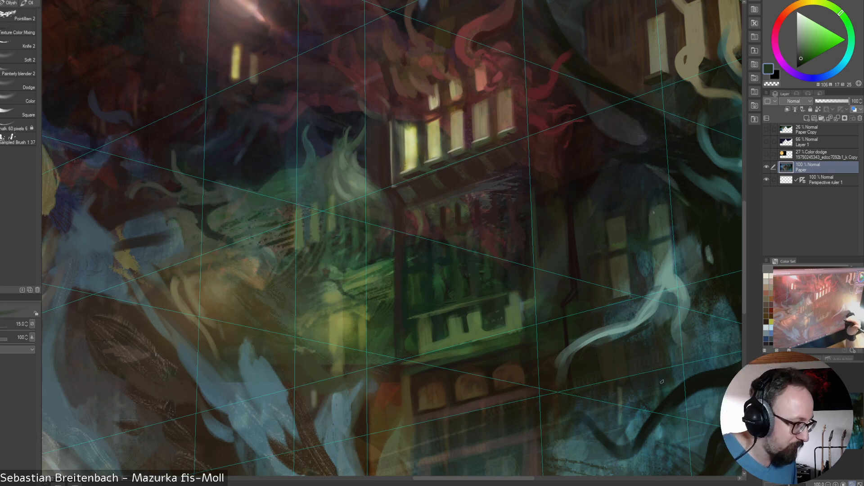
Rework the green balcony's lower edge and underside with sampled greens at brush sizes 6 to 12.5
{"action": "left_click", "coordinate": [497, 338], "text": "alt"}
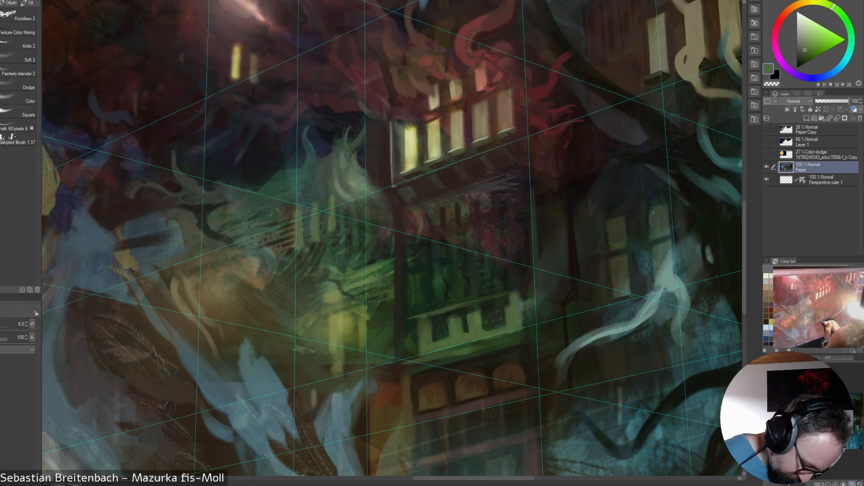
{"action": "left_click", "coordinate": [495, 339], "text": "alt"}
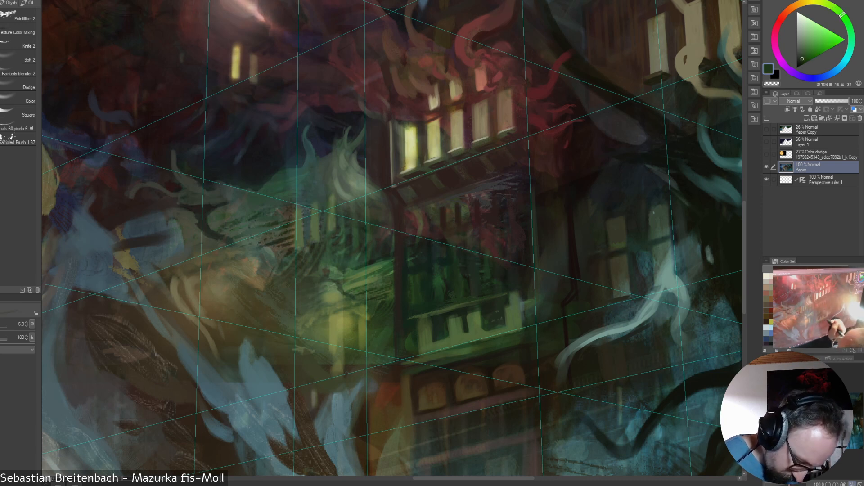
{"action": "key", "text": "bracketright"}
{"action": "key", "text": "bracketright"}
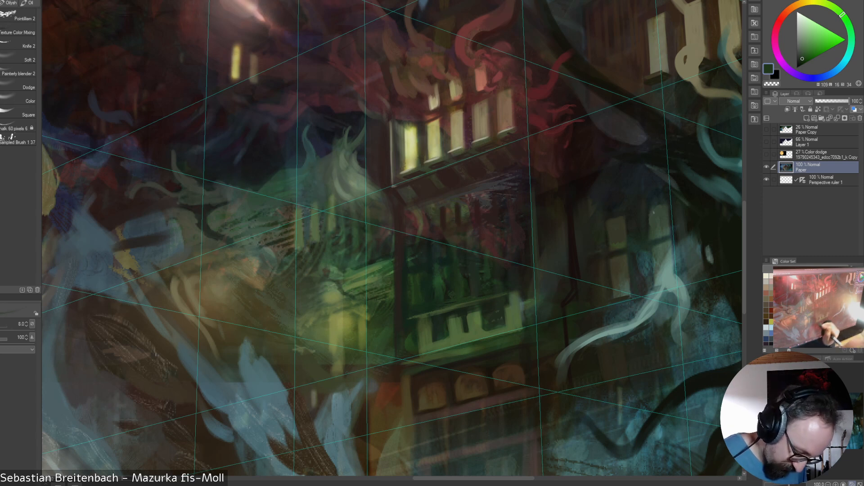
{"action": "key", "text": "bracketright"}
{"action": "key", "text": "bracketright"}
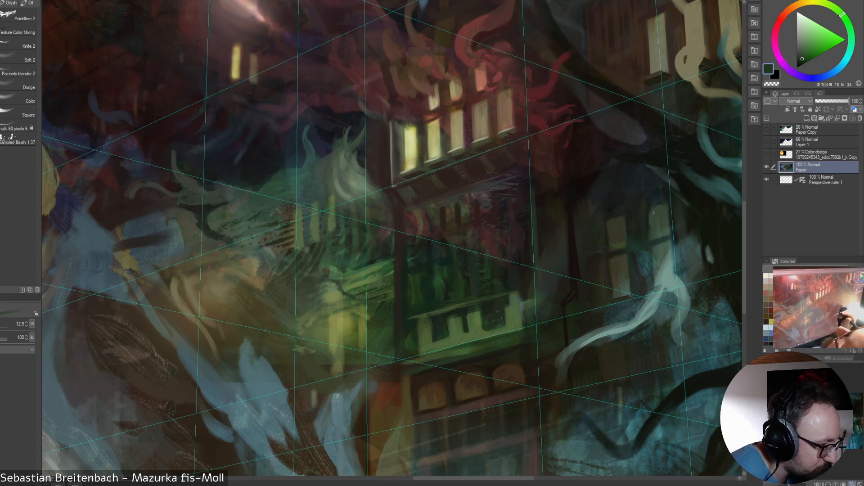
Sharpen the green balcony's top rail and dark openings with sampled light and dark greens at brush size 9
{"action": "left_click", "coordinate": [517, 296], "text": "alt"}
{"action": "key", "text": "bracketleft"}
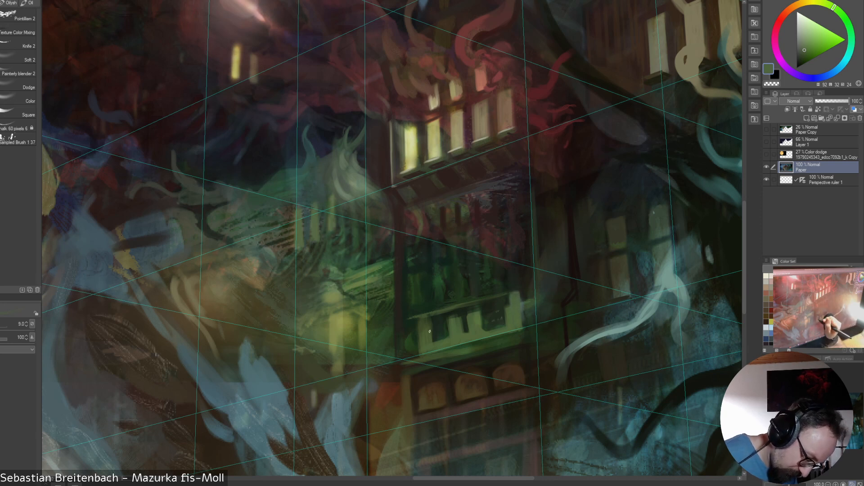
{"action": "left_click", "coordinate": [441, 330], "text": "alt"}
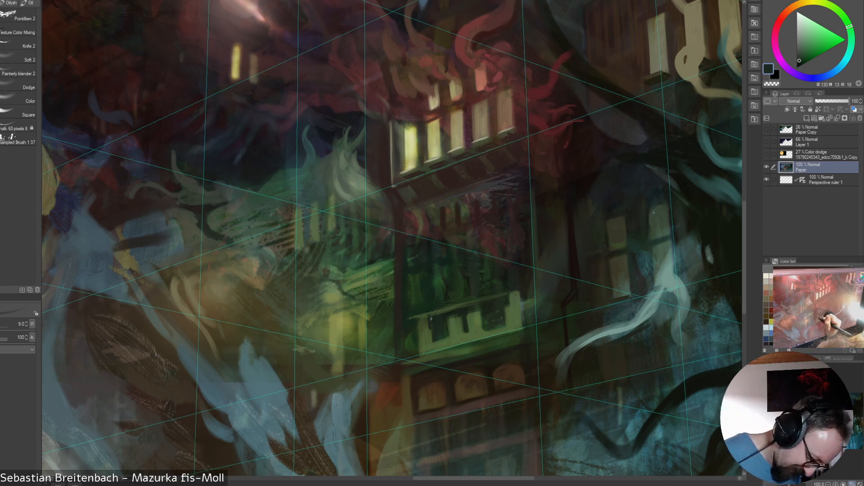
{"action": "left_click", "coordinate": [450, 295], "text": "alt"}
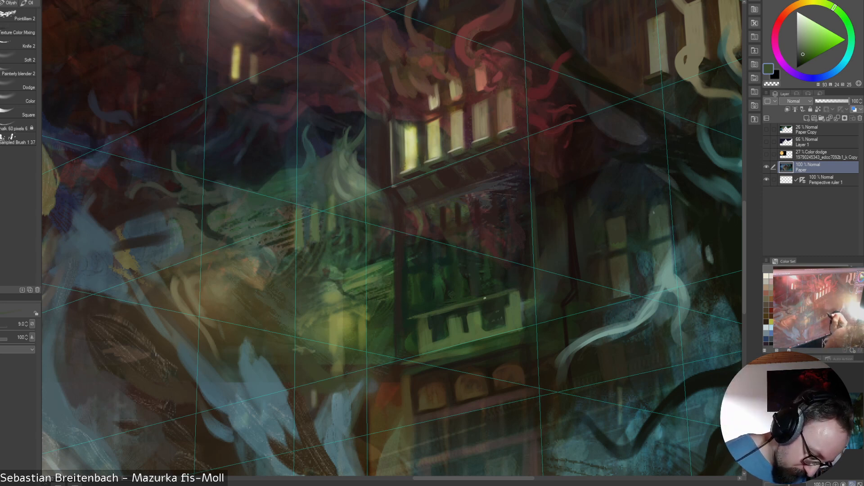
{"action": "left_click", "coordinate": [521, 285], "text": "alt"}
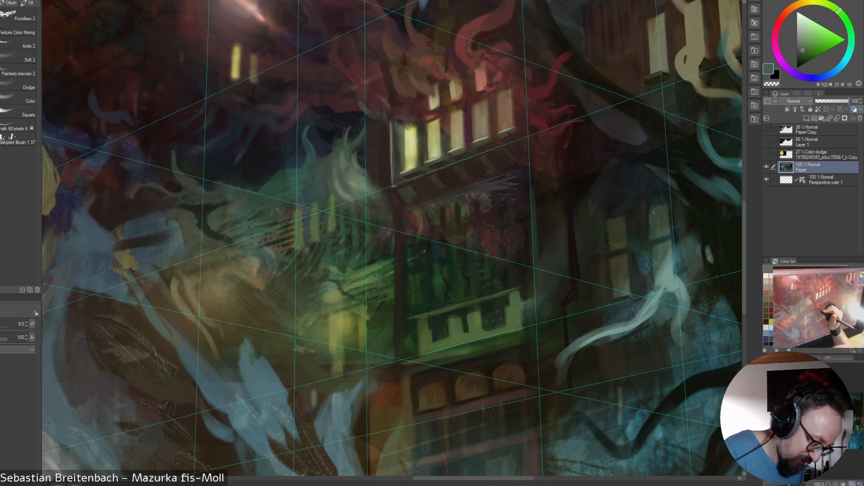
Touch up the dark facade above the green balcony beside the vertical post with sampled dark reds and greens at brush sizes 9 to 15
{"action": "left_click", "coordinate": [411, 249], "text": "alt"}
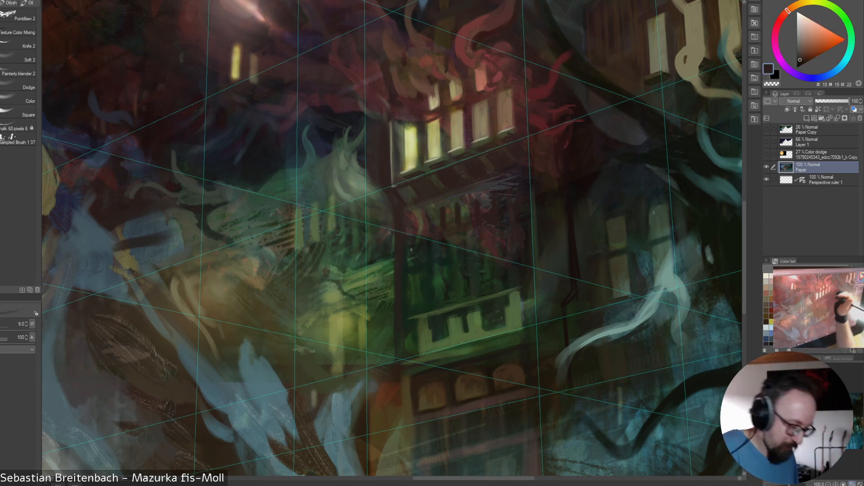
{"action": "left_click", "coordinate": [416, 239], "text": "alt"}
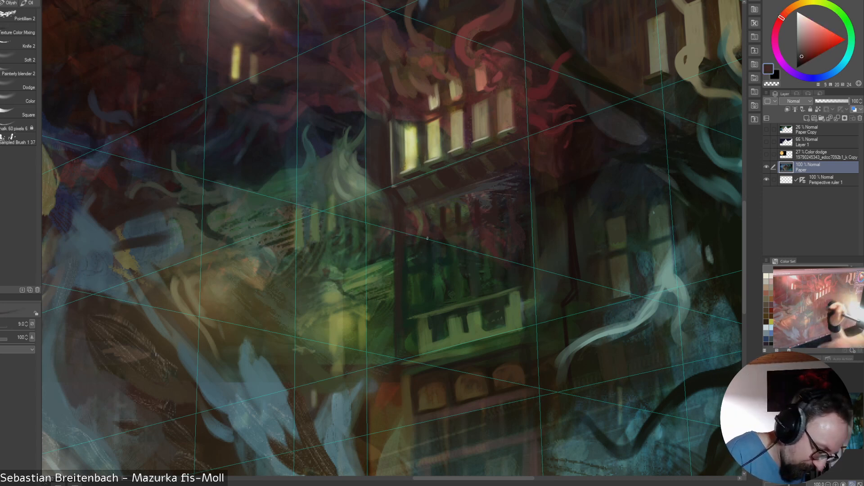
{"action": "left_click", "coordinate": [409, 239], "text": "alt"}
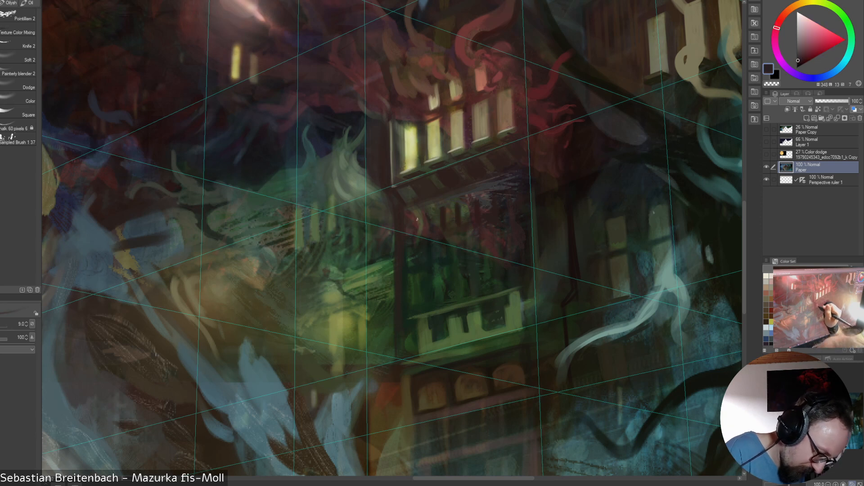
{"action": "key", "text": "bracketright"}
{"action": "key", "text": "bracketright"}
{"action": "key", "text": "bracketright"}
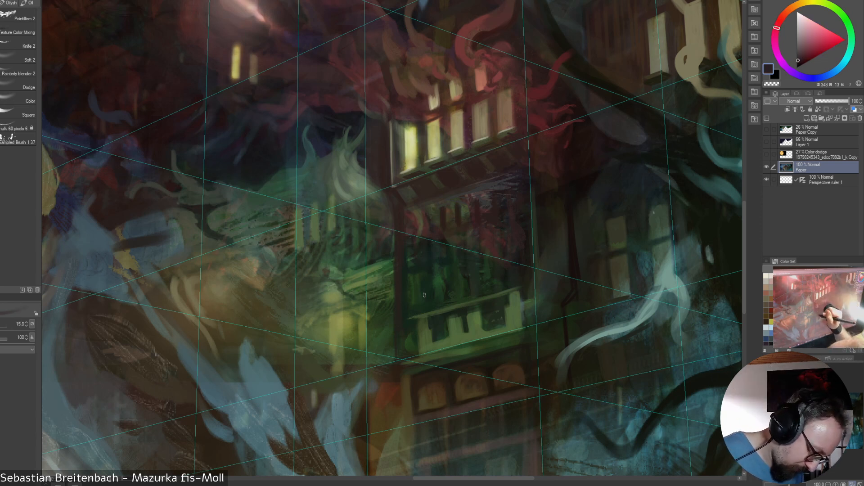
{"action": "left_click", "coordinate": [409, 258], "text": "alt"}
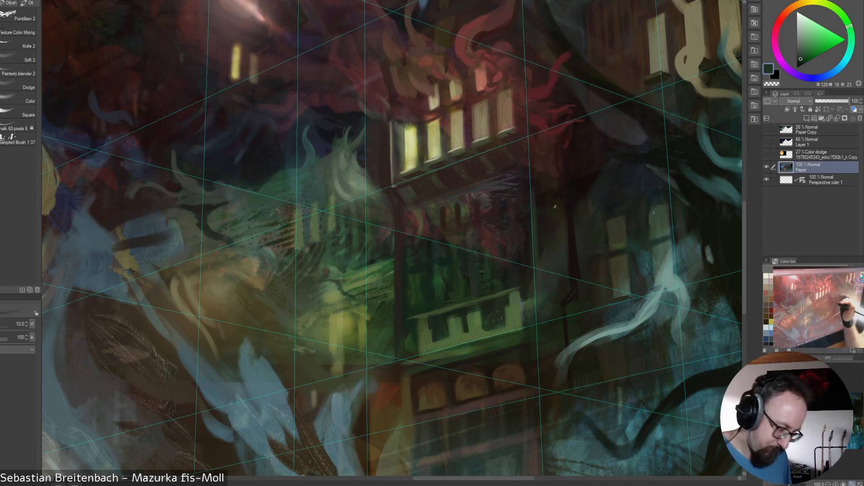
Refine the shadowed wall and beams between the lit window row and the green balcony with sampled dark reds and browns at brush size 10
{"action": "left_click", "coordinate": [526, 179], "text": "alt"}
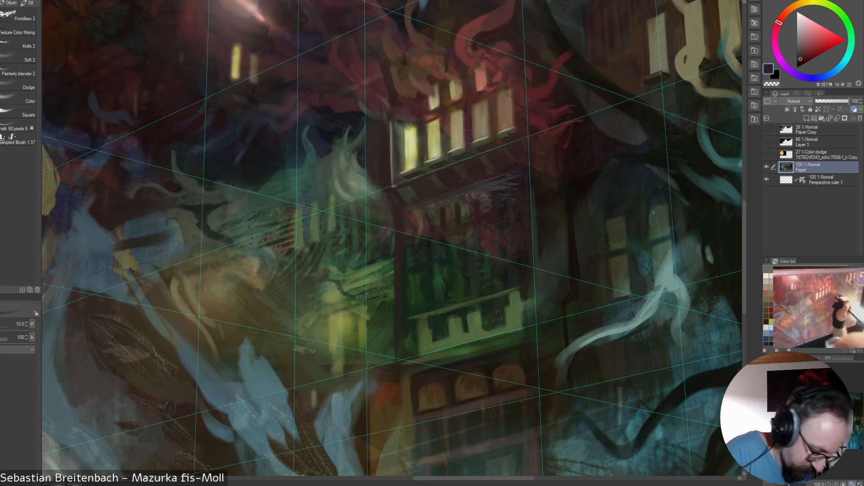
{"action": "left_click", "coordinate": [418, 209], "text": "alt"}
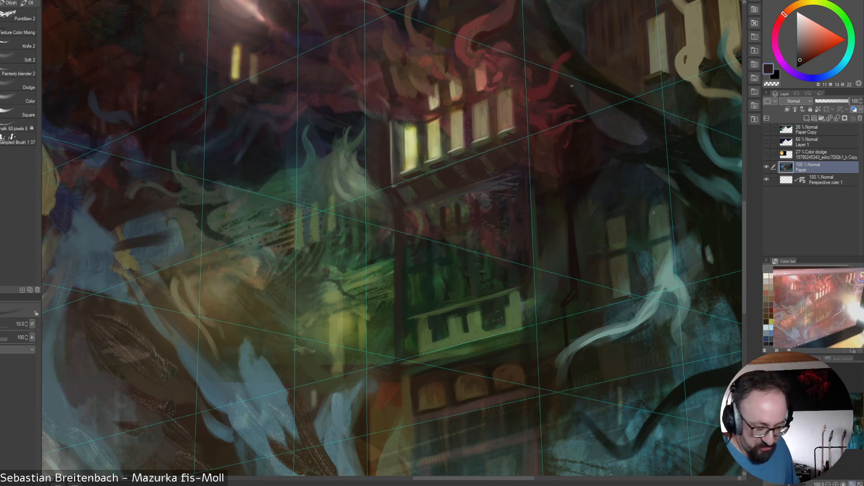
{"action": "left_click", "coordinate": [681, 304], "text": "alt"}
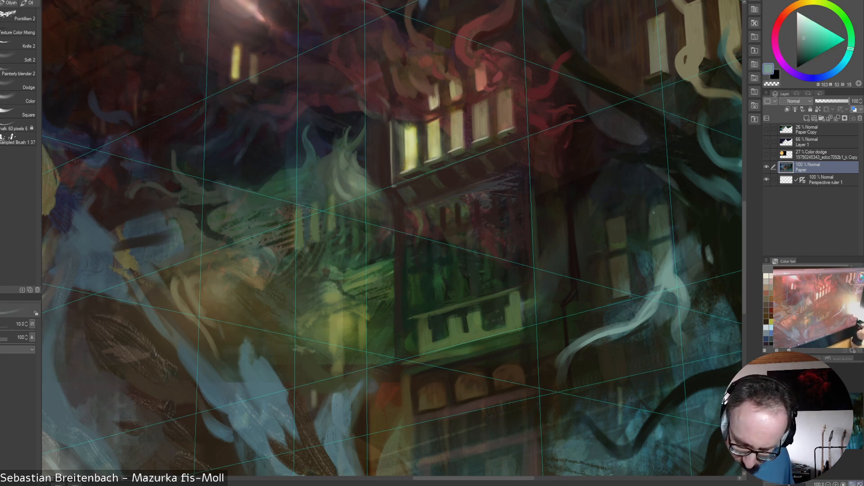
Repaint the smoke beside the pointed gable roof with sampled teals and dark blue-greens at brush size 30
{"action": "key", "text": "ctrl+0"}
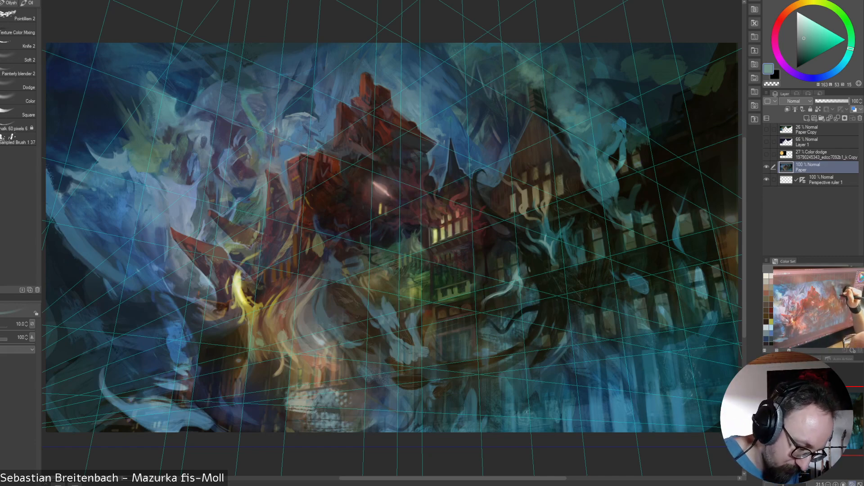
{"action": "left_click", "coordinate": [583, 157], "text": "alt"}
{"action": "key", "text": "]"}
{"action": "left_click", "coordinate": [568, 121], "text": "alt"}
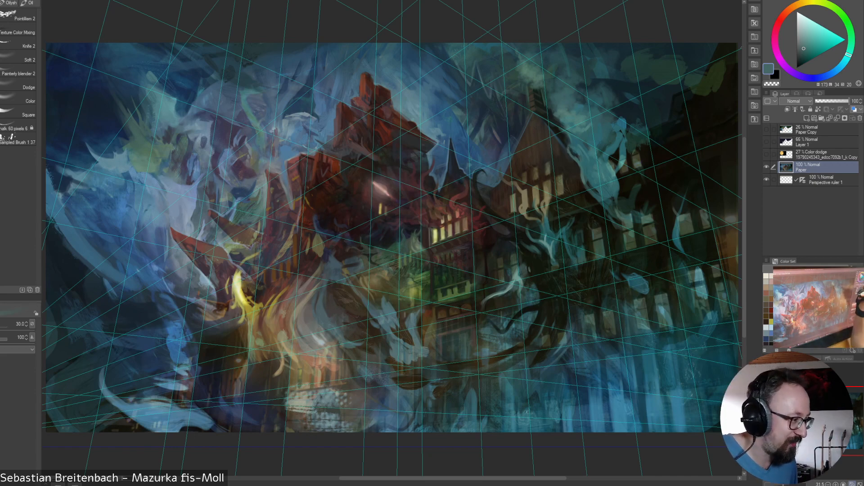
{"action": "left_click", "coordinate": [566, 145], "text": "alt"}
{"action": "left_click", "coordinate": [572, 150], "text": "alt"}
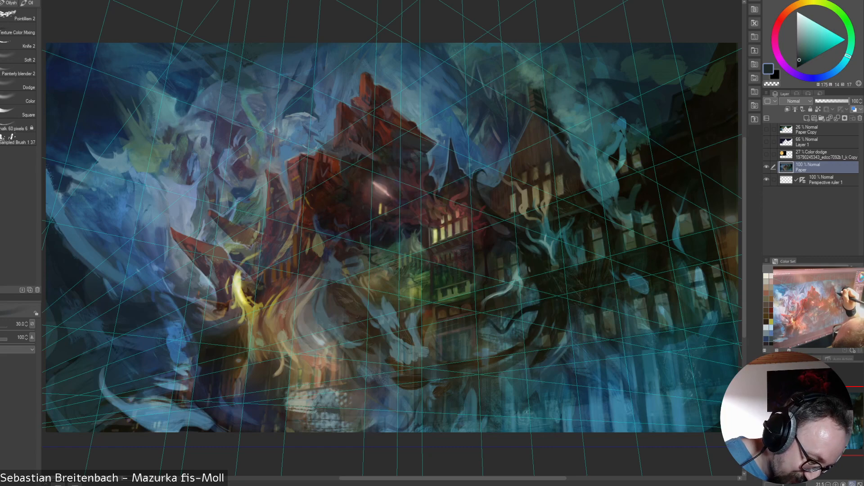
{"action": "left_click", "coordinate": [578, 151], "text": "alt"}
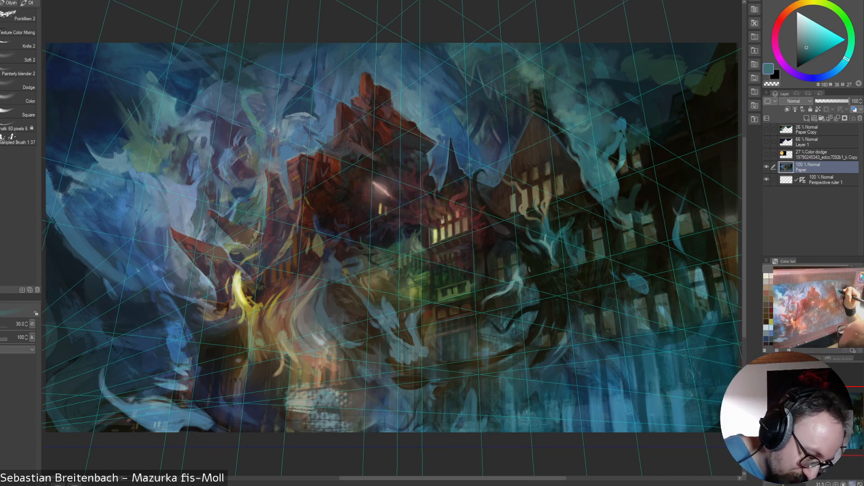
{"action": "left_click", "coordinate": [572, 136], "text": "alt"}
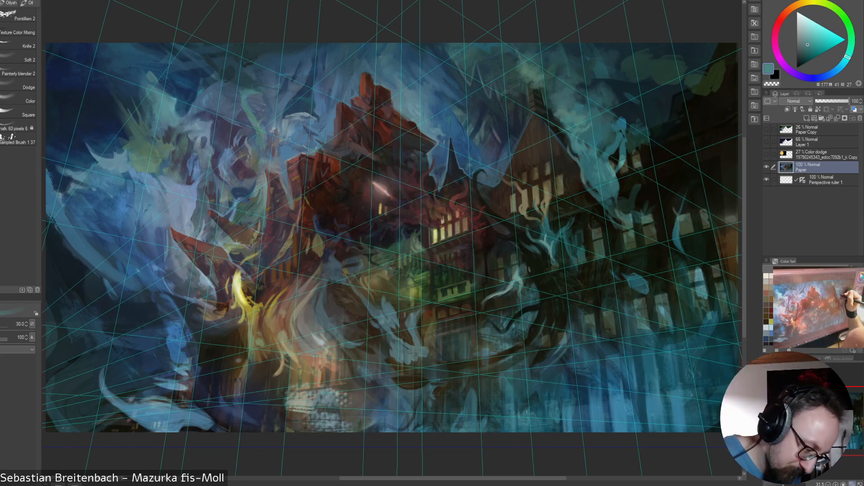
{"action": "left_click", "coordinate": [599, 147], "text": "alt"}
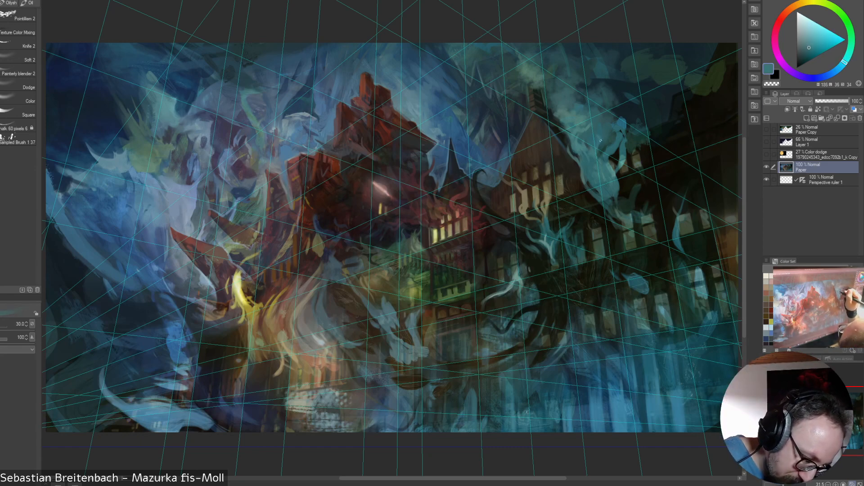
Refine the edge of the smoke against the dark building with sampled teal at brush size 12.5
{"action": "key", "text": "bracketleft"}
{"action": "key", "text": "bracketleft"}
{"action": "key", "text": "bracketleft"}
{"action": "key", "text": "bracketleft"}
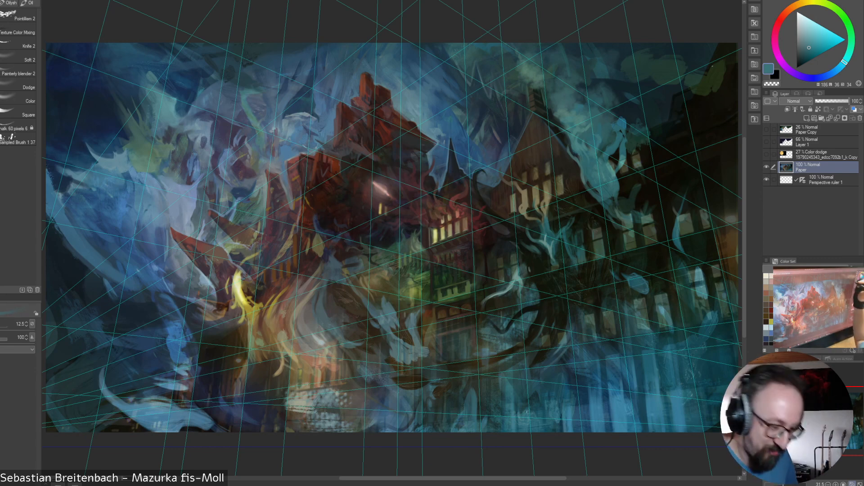
{"action": "left_click", "coordinate": [594, 149], "text": "alt"}
{"action": "left_click", "coordinate": [593, 151], "text": "alt"}
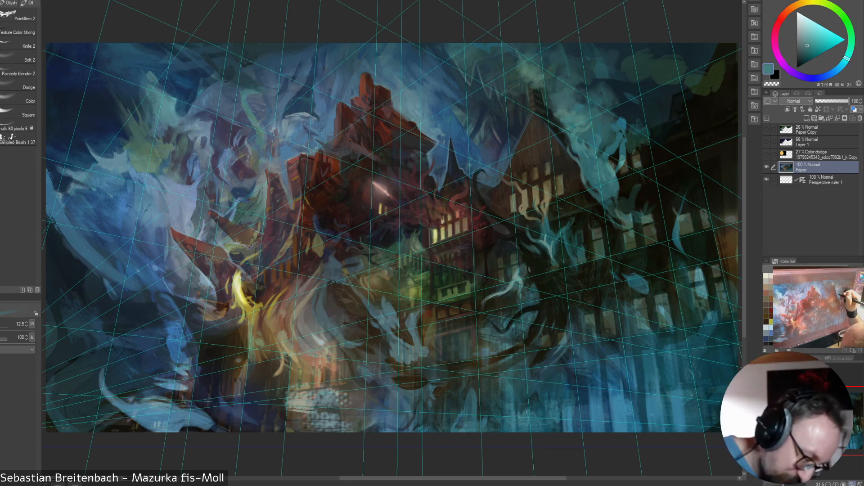
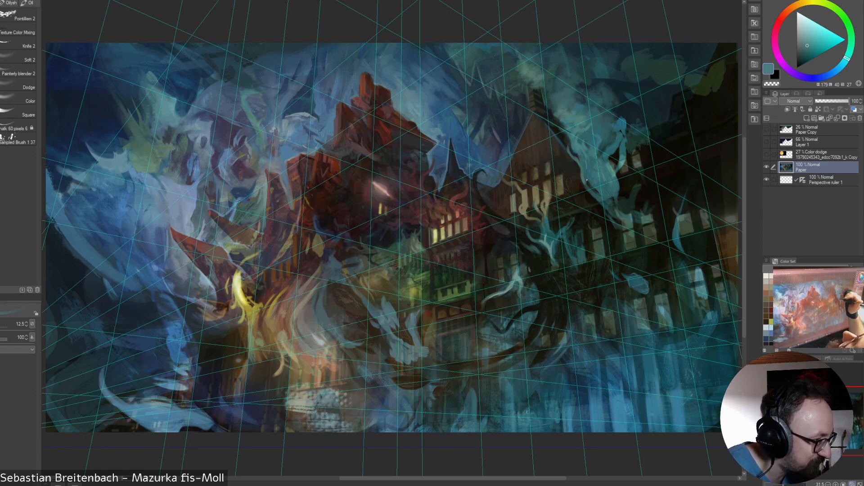
Broaden and soften the teal smoke plume beside the gable at brush sizes 35 down to 20
{"action": "key", "text": "bracketright"}
{"action": "key", "text": "bracketright"}
{"action": "key", "text": "bracketright"}
{"action": "key", "text": "bracketright"}
{"action": "key", "text": "bracketright"}
{"action": "key", "text": "bracketright"}
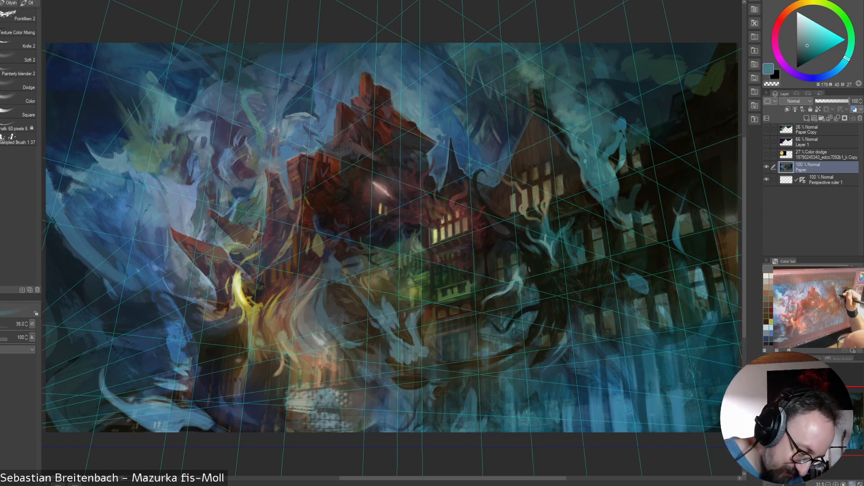
{"action": "key", "text": "bracketleft"}
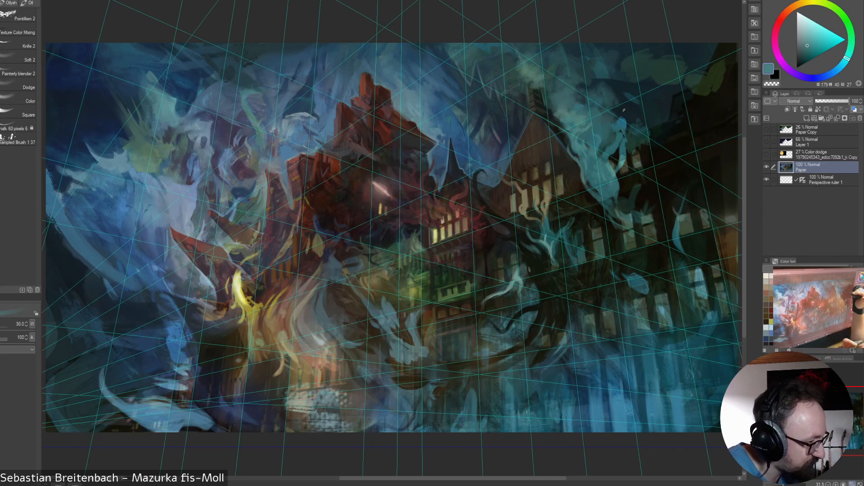
{"action": "key", "text": "bracketleft"}
{"action": "key", "text": "bracketleft"}
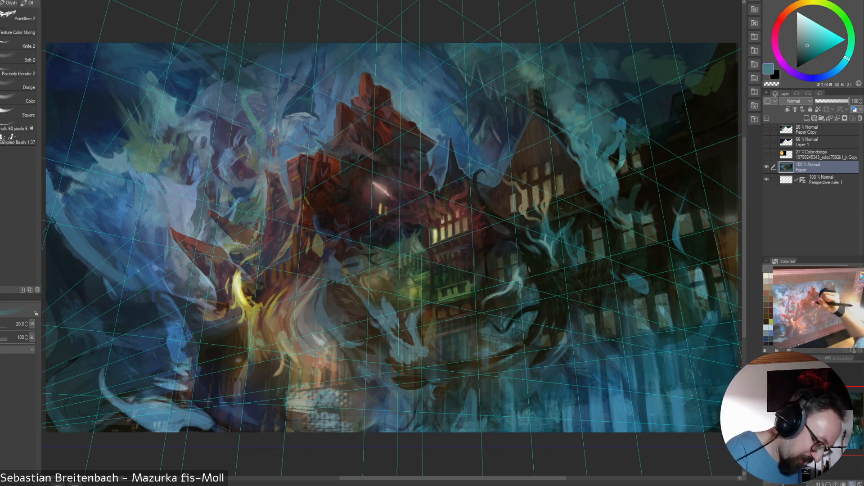
Touch up the small yellow windows below the glowing streak on the red house with sampled ochre and dark purple at brush size 20
{"action": "left_click", "coordinate": [374, 184], "text": "alt"}
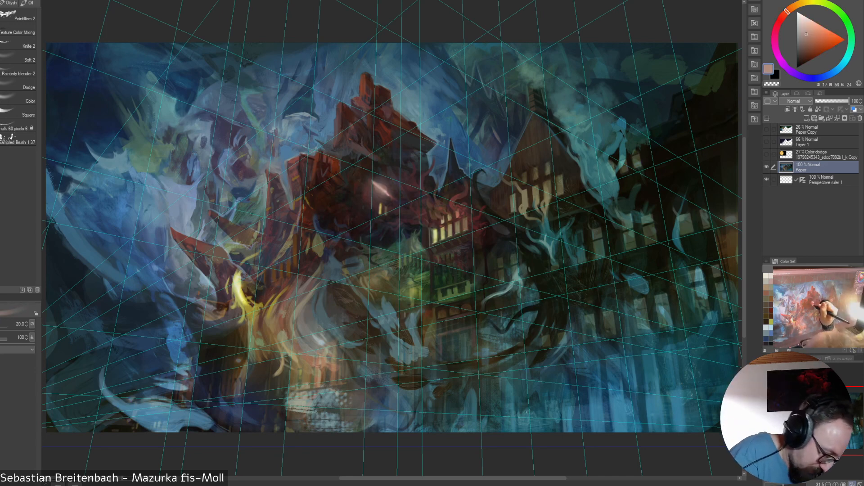
{"action": "left_click", "coordinate": [381, 209], "text": "alt"}
{"action": "left_click_drag", "start_coordinate": [386, 206], "coordinate": [386, 214]}
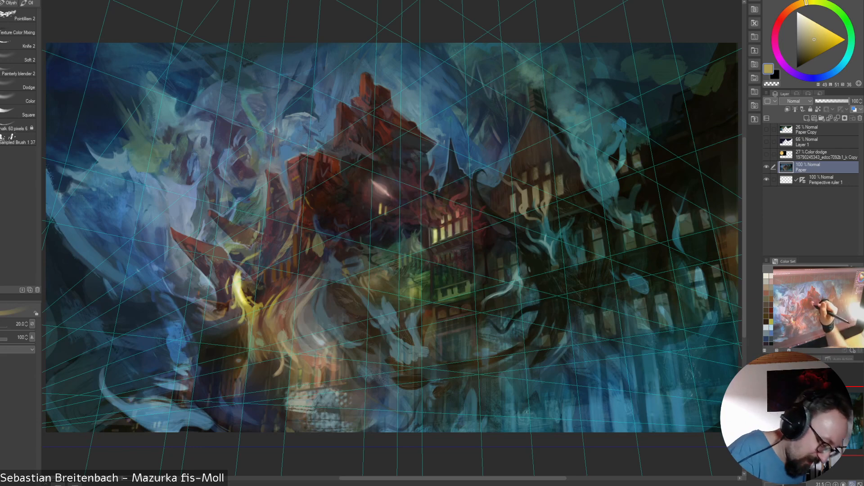
{"action": "left_click", "coordinate": [379, 210], "text": "alt"}
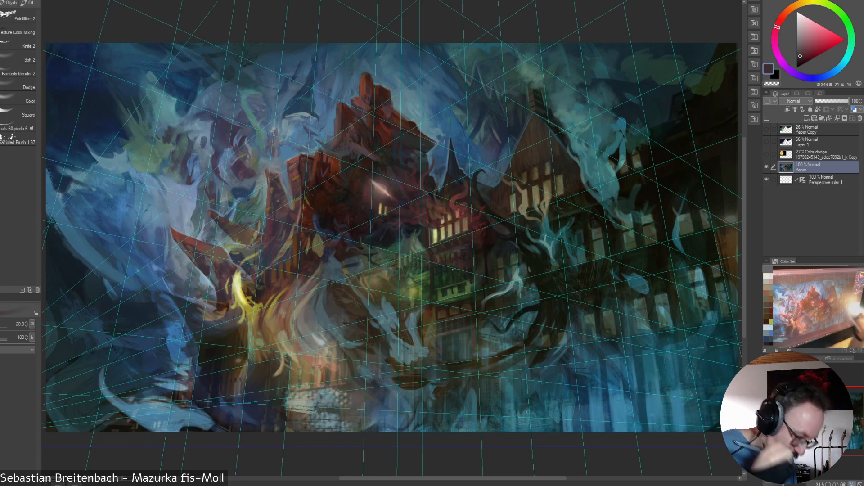
Define the glowing windows on the facade next to the green balcony with sampled yellow-greens and dark olive at brush size 20
{"action": "left_click", "coordinate": [427, 279], "text": "alt"}
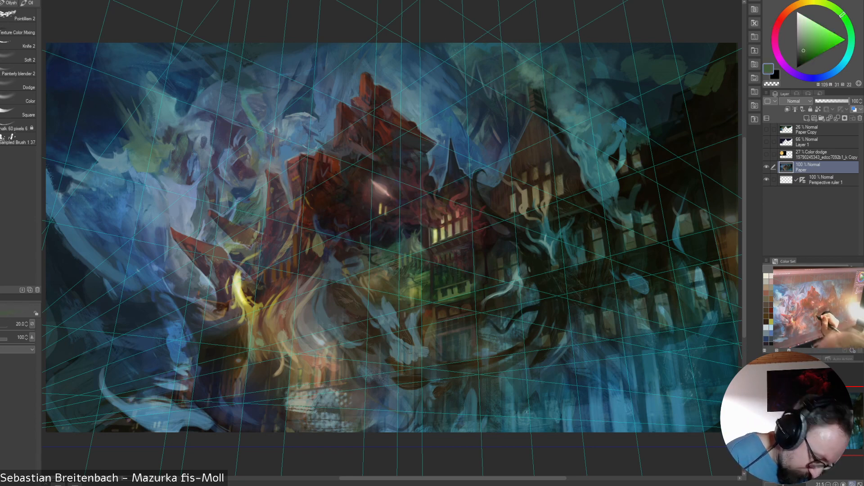
{"action": "left_click", "coordinate": [414, 289], "text": "alt"}
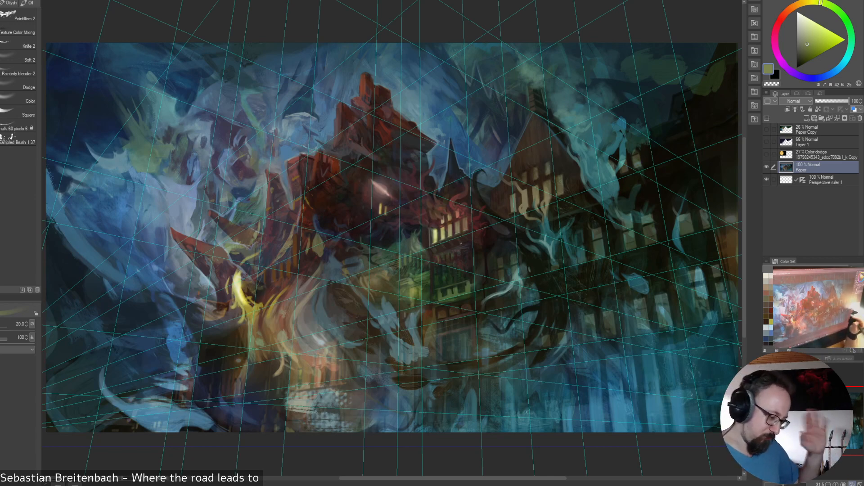
{"action": "left_click", "coordinate": [397, 279], "text": "alt"}
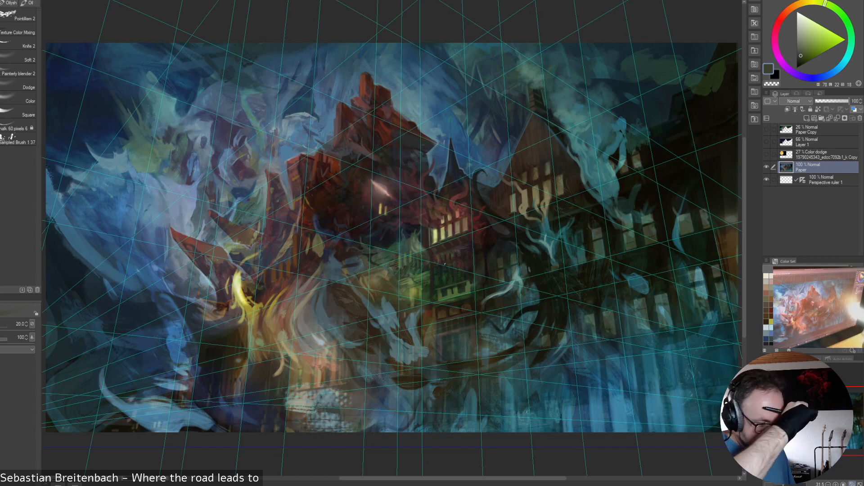
{"action": "left_click", "coordinate": [411, 291], "text": "alt"}
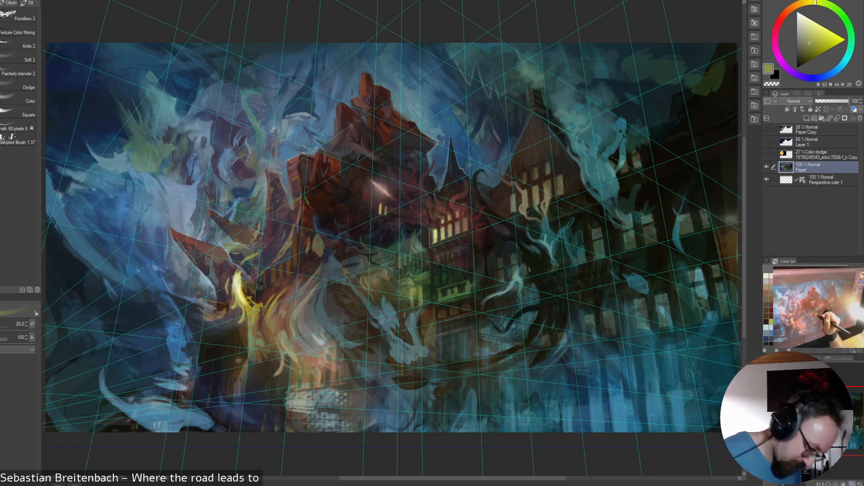
{"action": "left_click", "coordinate": [413, 291], "text": "alt"}
{"action": "left_click", "coordinate": [416, 285], "text": "alt"}
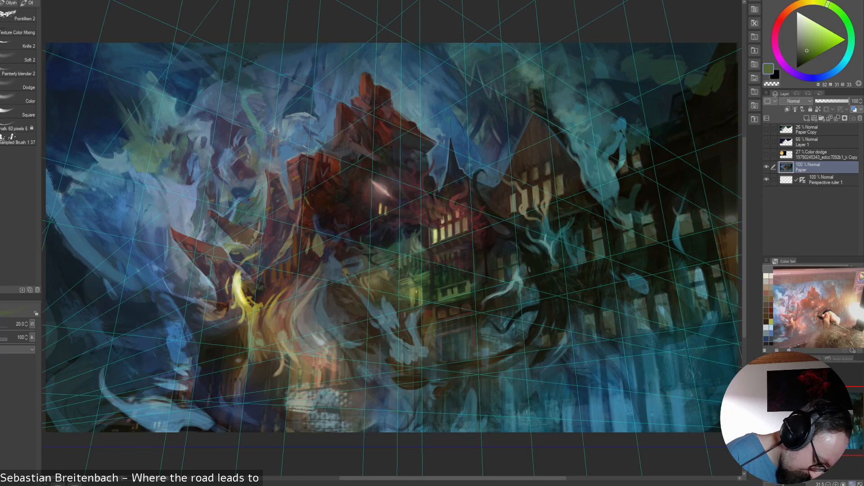
Shape the dark gaps and upper ledge around the glowing green windows with sampled dark and mid greens at brush sizes 20 to 25
{"action": "left_click", "coordinate": [414, 290], "text": "alt"}
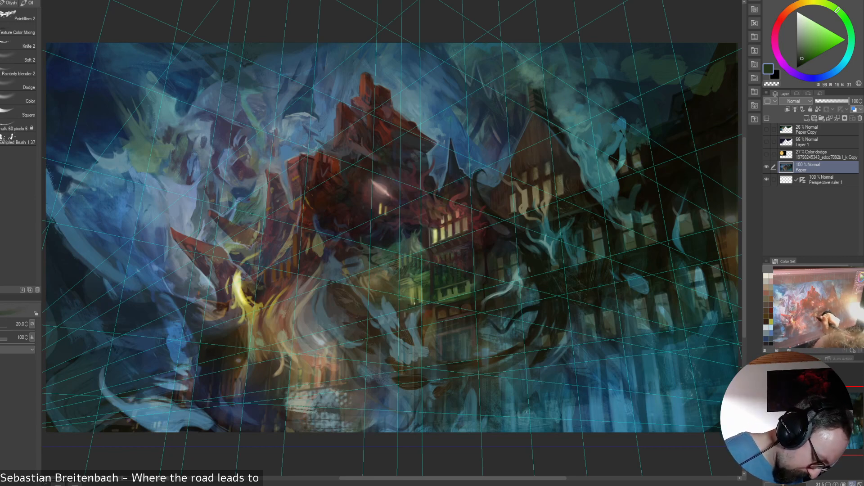
{"action": "left_click", "coordinate": [408, 303], "text": "alt"}
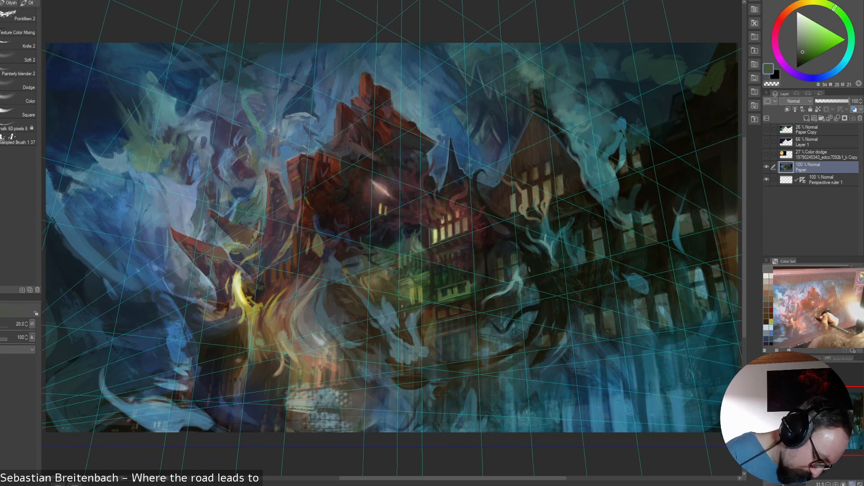
{"action": "left_click", "coordinate": [405, 294], "text": "alt"}
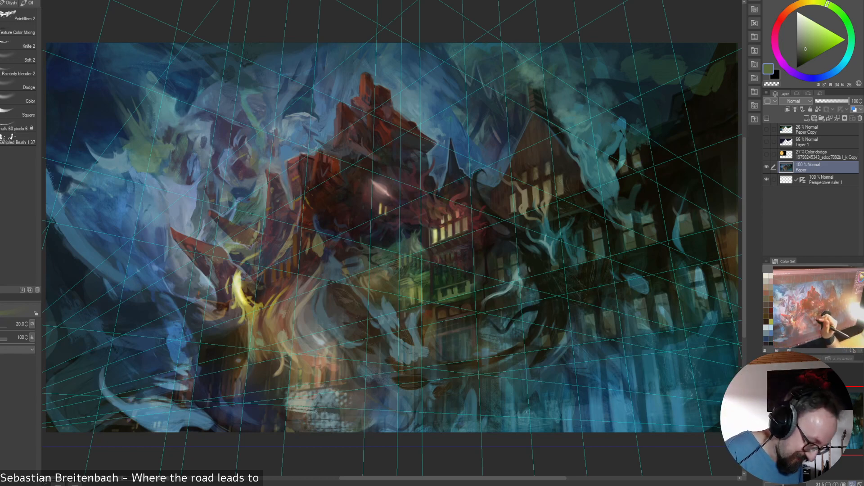
{"action": "left_click", "coordinate": [409, 266], "text": "alt"}
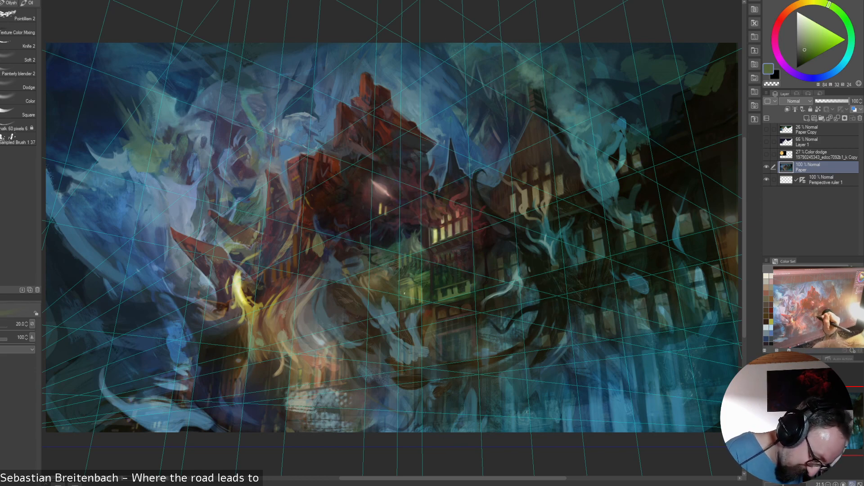
{"action": "left_click", "coordinate": [410, 273], "text": "alt"}
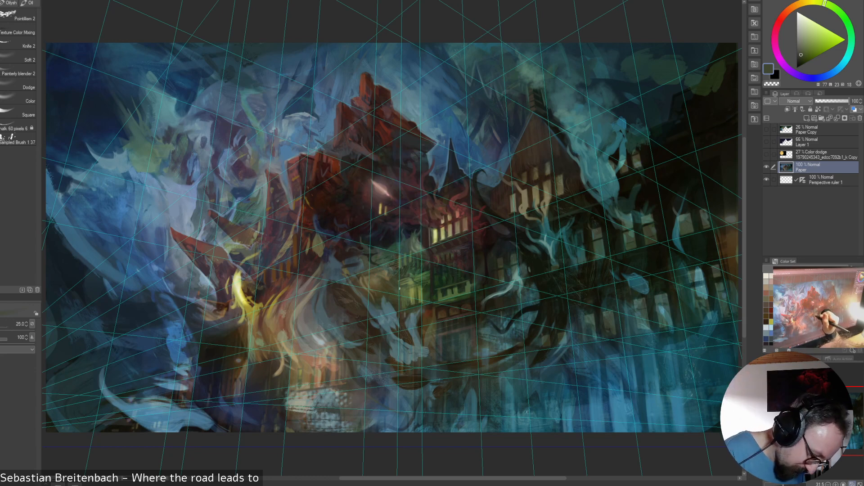
{"action": "left_click", "coordinate": [418, 270], "text": "alt"}
{"action": "left_click", "coordinate": [433, 271], "text": "alt"}
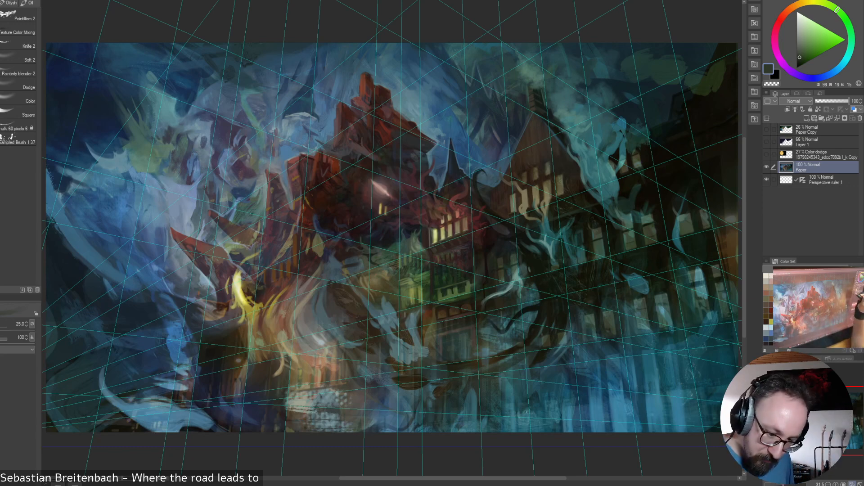
Hide the perspective ruler and rework the facade's far end beside the glowing green windows with sampled ochres and olive greens at sizes 25 to 17.5
{"action": "left_click", "coordinate": [766, 180]}
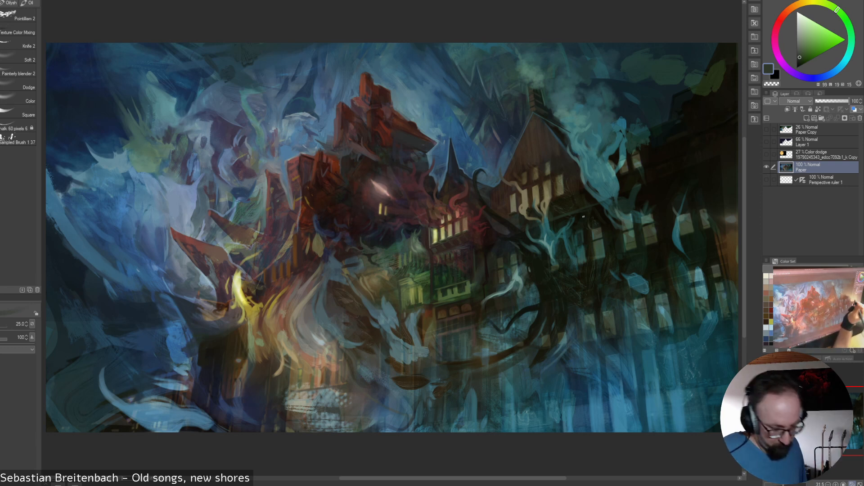
{"action": "left_click", "coordinate": [393, 296], "text": "alt"}
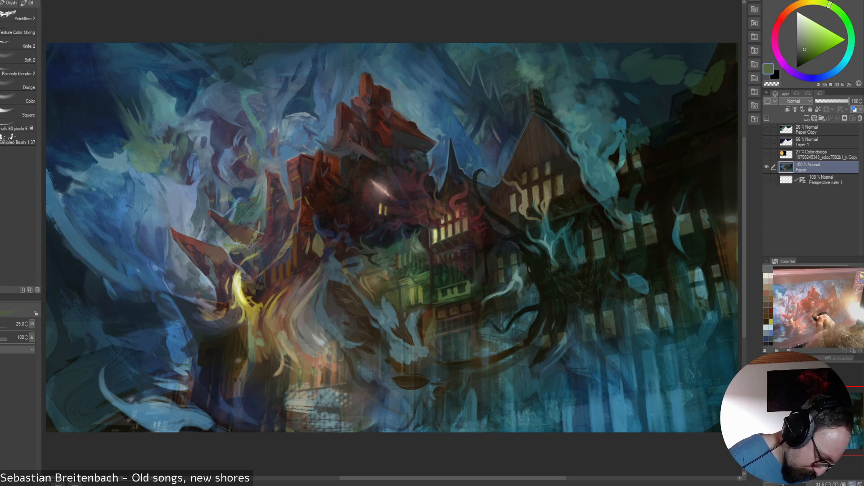
{"action": "left_click", "coordinate": [383, 288], "text": "alt"}
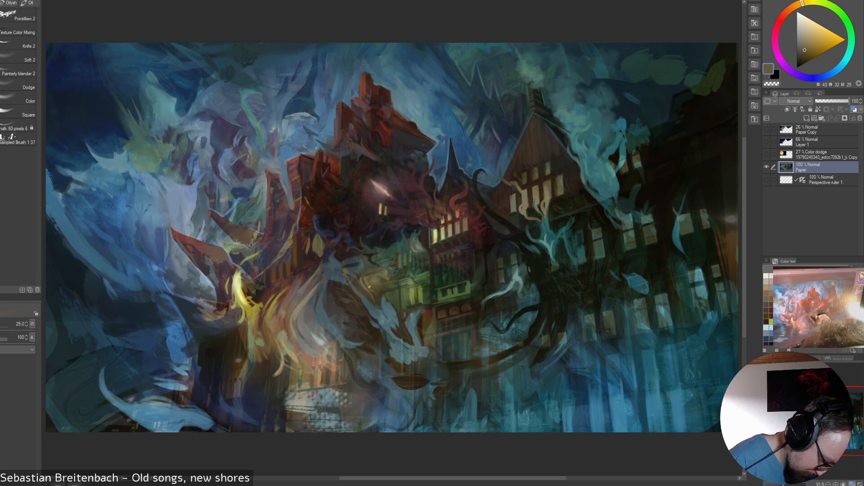
{"action": "left_click", "coordinate": [385, 287], "text": "alt"}
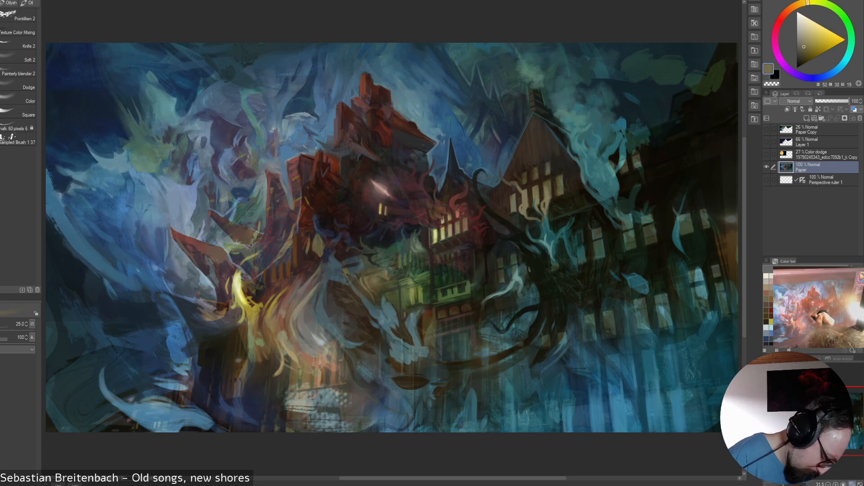
{"action": "left_click", "coordinate": [377, 285], "text": "alt"}
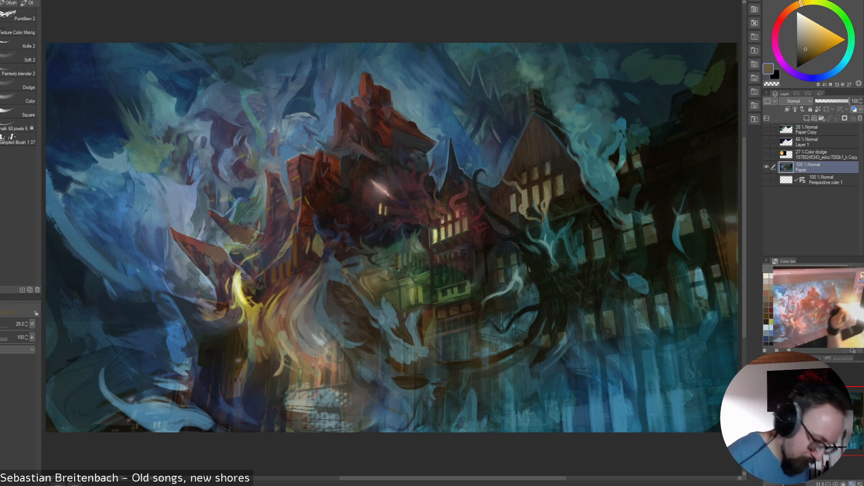
{"action": "key", "text": "bracketleft"}
{"action": "left_click", "coordinate": [391, 276], "text": "alt"}
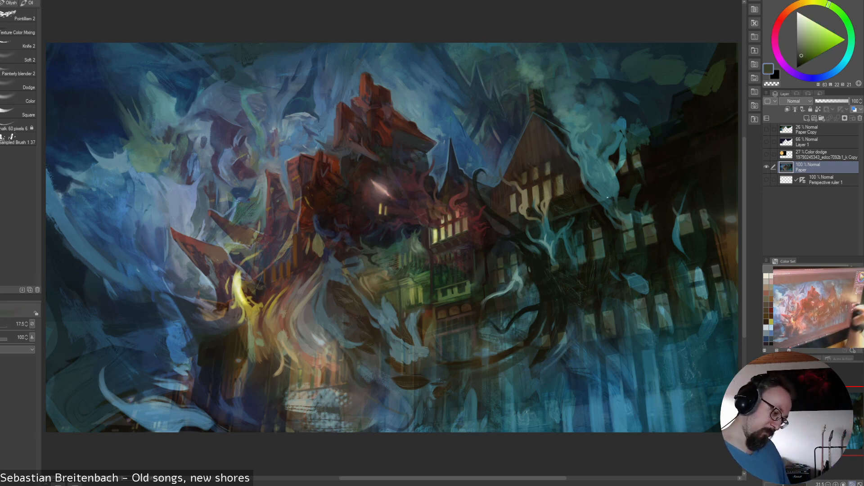
Refine the blue wisps below the glowing green windows with sampled olive and muted blues at brush size 17.5
{"action": "left_click", "coordinate": [390, 299], "text": "alt"}
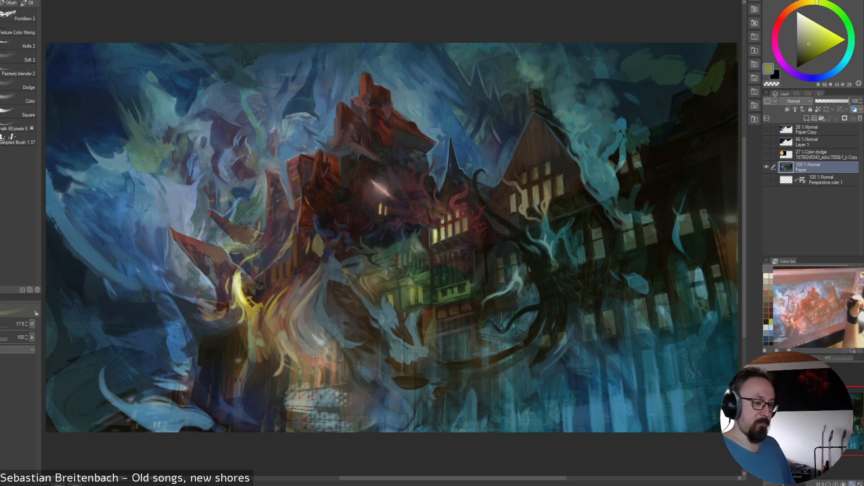
{"action": "left_click", "coordinate": [415, 335], "text": "alt"}
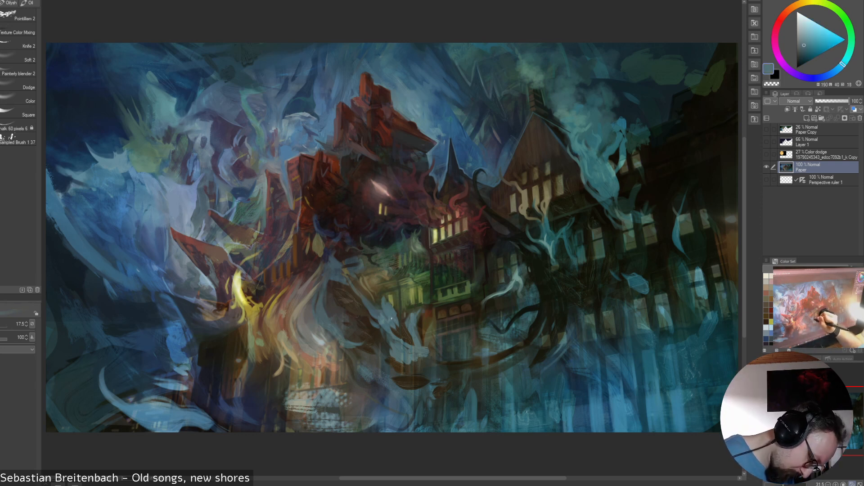
{"action": "left_click", "coordinate": [386, 319], "text": "alt"}
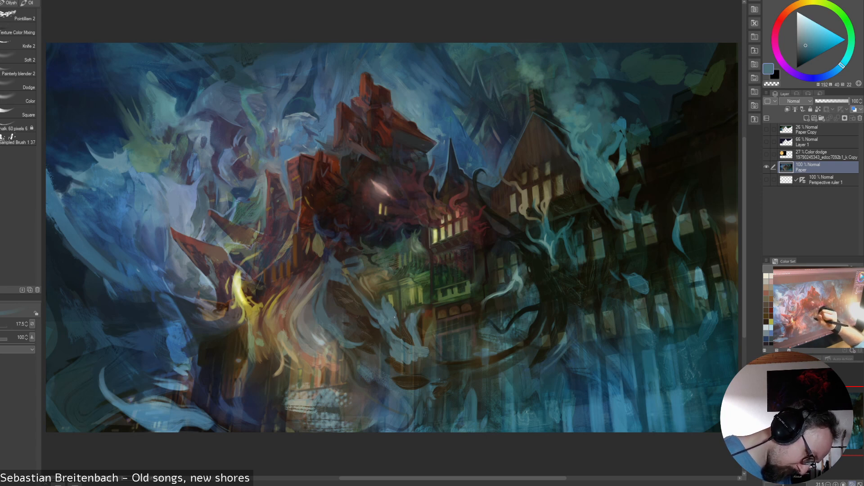
{"action": "left_click", "coordinate": [411, 330], "text": "alt"}
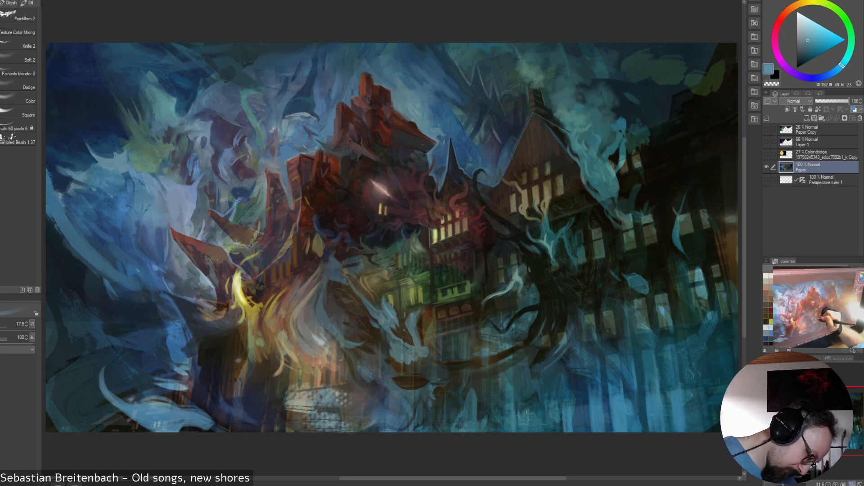
Rework the bluish smoke curl beside the green facade with sampled dark slate blues at brush size 25
{"action": "key", "text": "bracketright"}
{"action": "key", "text": "bracketright"}
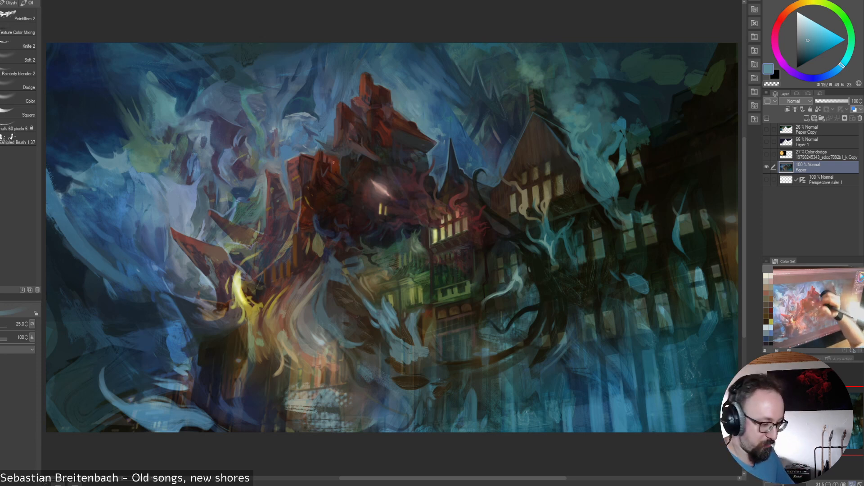
{"action": "left_click", "coordinate": [346, 278], "text": "alt"}
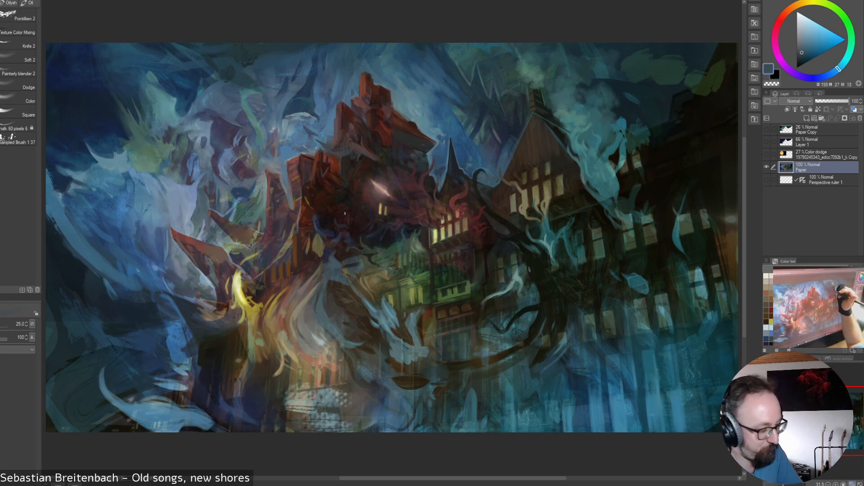
{"action": "left_click", "coordinate": [336, 262], "text": "alt"}
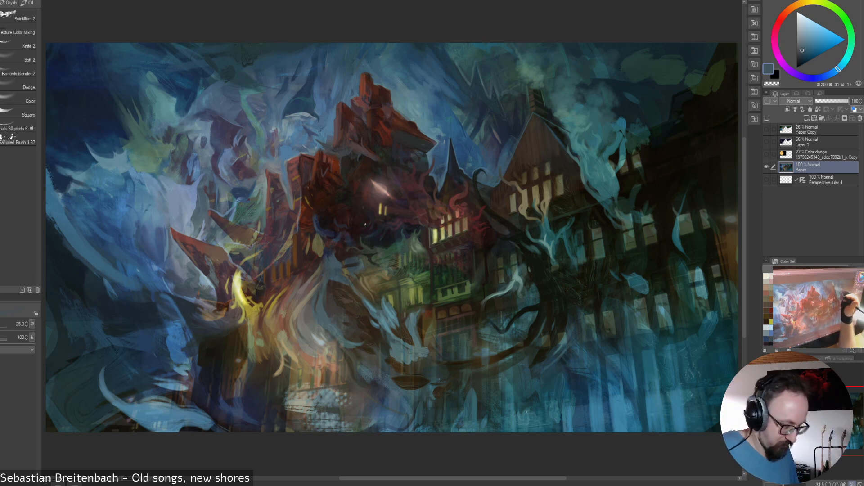
{"action": "left_click", "coordinate": [327, 256], "text": "alt"}
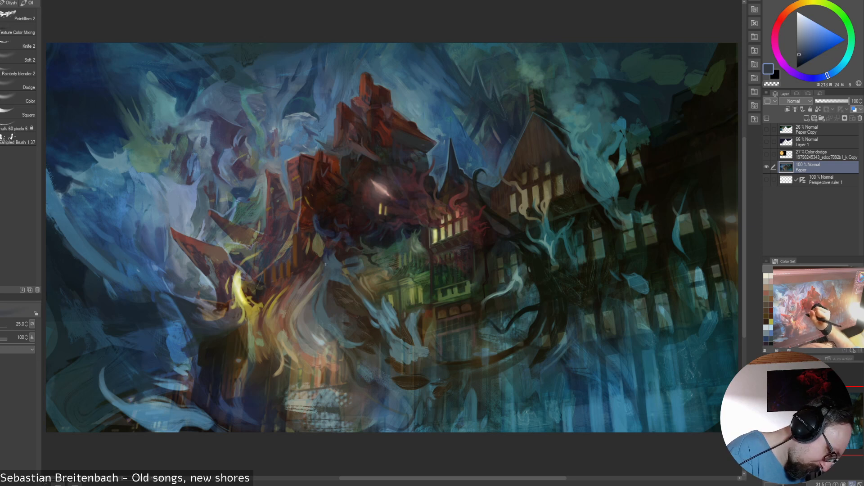
Shape the dark shadows and thin blue wisps at the red house's base with sampled navy, slate blue and near-black
{"action": "left_click", "coordinate": [318, 222], "text": "alt"}
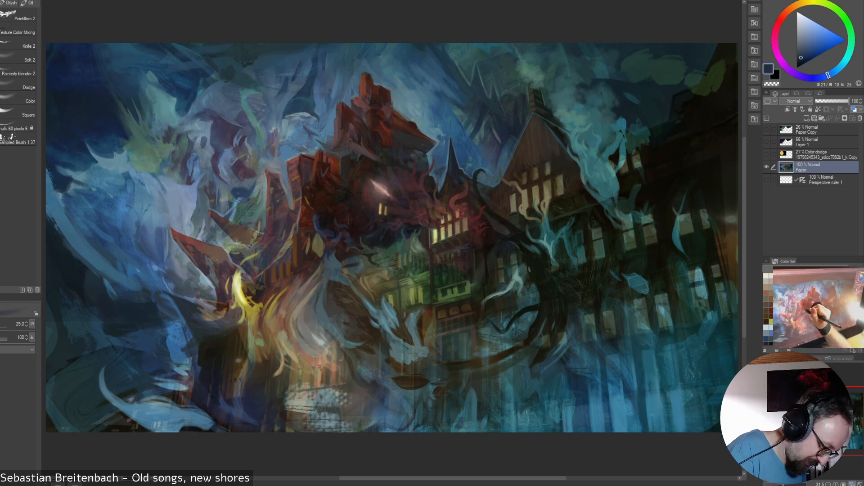
{"action": "left_click", "coordinate": [317, 221], "text": "alt"}
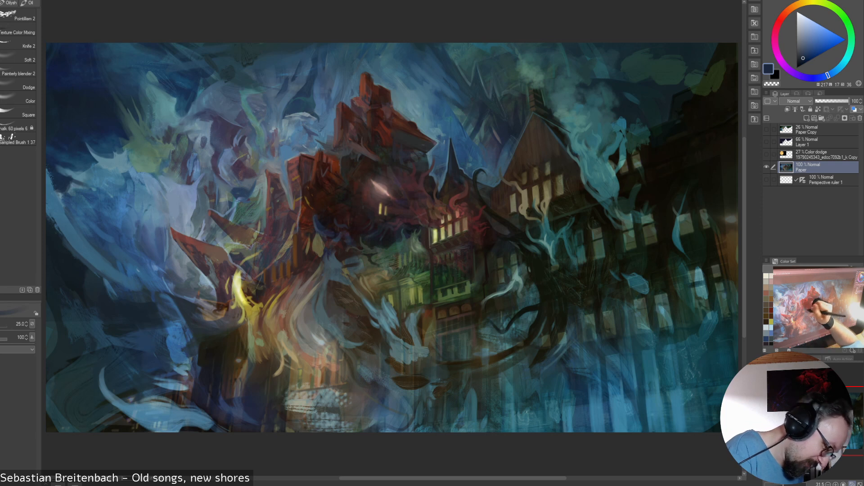
{"action": "left_click", "coordinate": [319, 221], "text": "alt"}
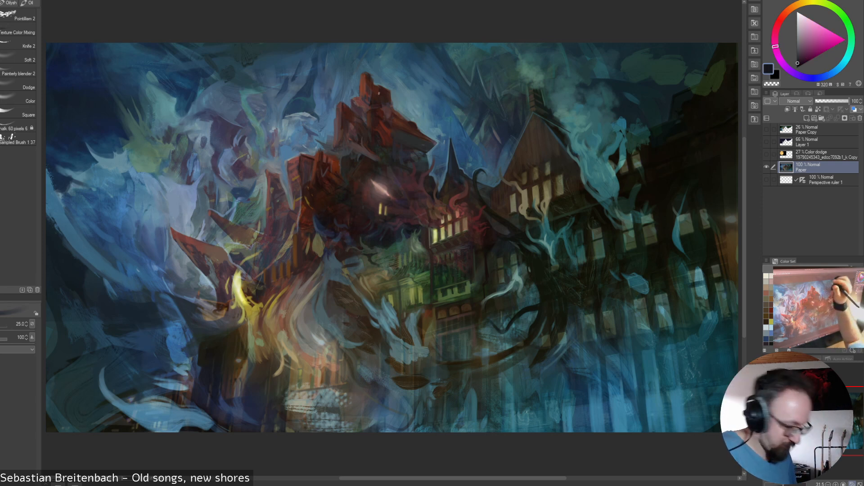
{"action": "left_click", "coordinate": [322, 229], "text": "alt"}
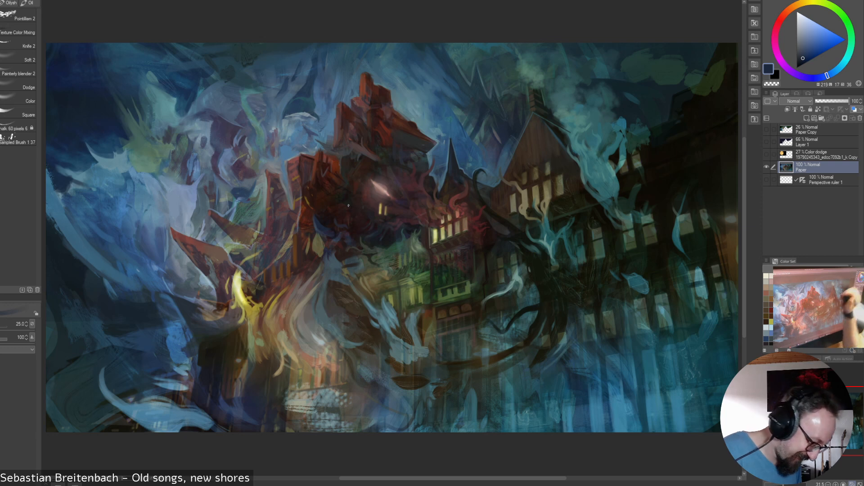
{"action": "left_click", "coordinate": [317, 228], "text": "alt"}
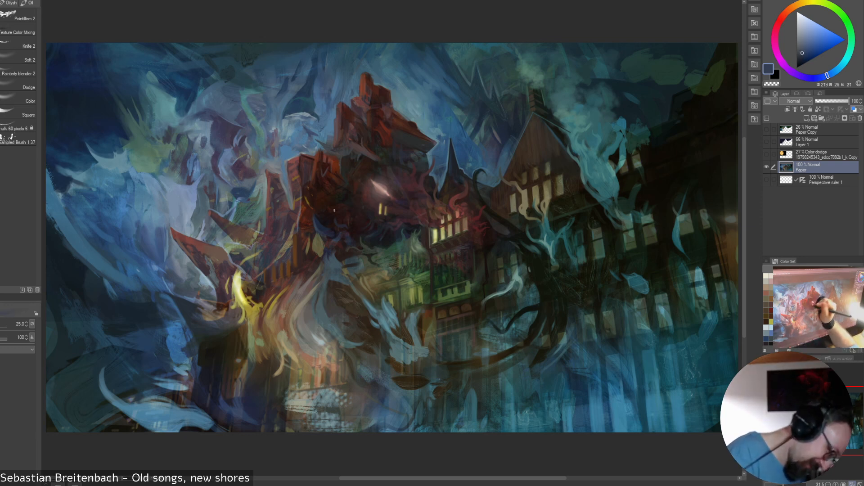
{"action": "left_click", "coordinate": [315, 225], "text": "alt"}
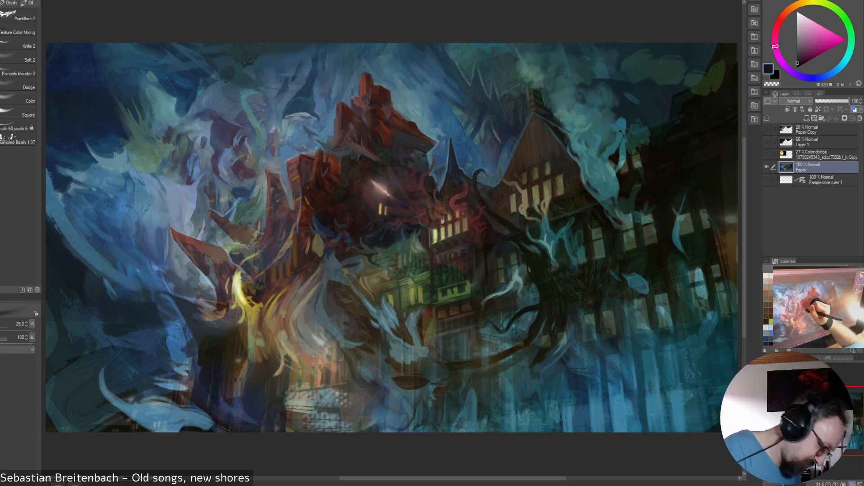
{"action": "left_click", "coordinate": [310, 225], "text": "alt"}
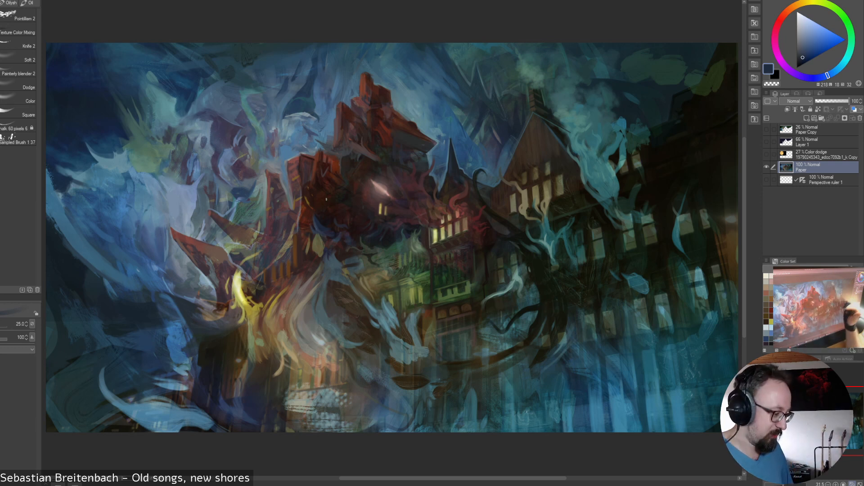
{"action": "left_click", "coordinate": [318, 226], "text": "alt"}
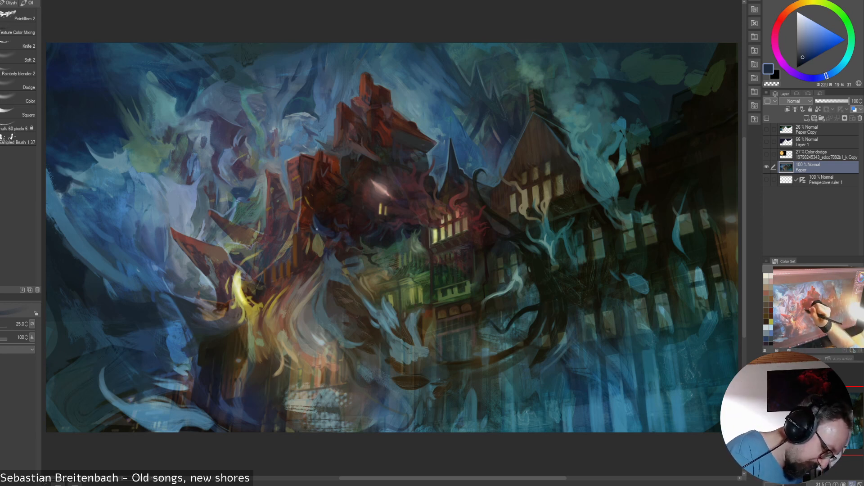
{"action": "left_click", "coordinate": [318, 225], "text": "alt"}
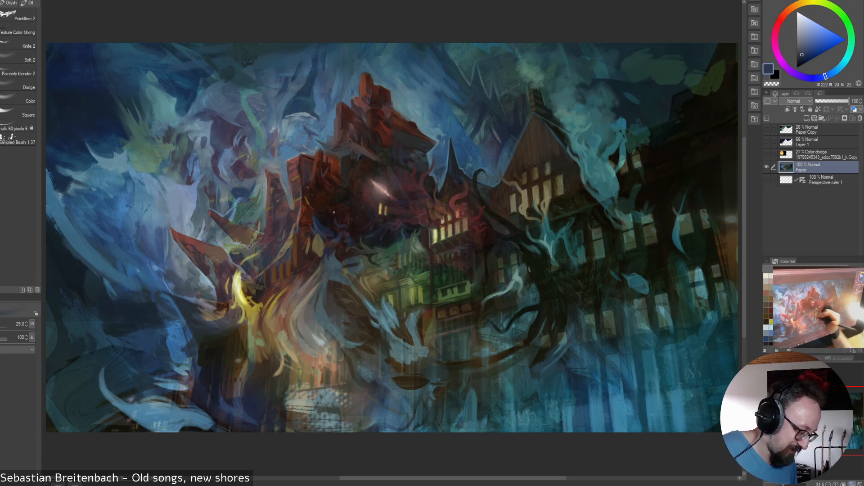
{"action": "left_click", "coordinate": [320, 230], "text": "alt"}
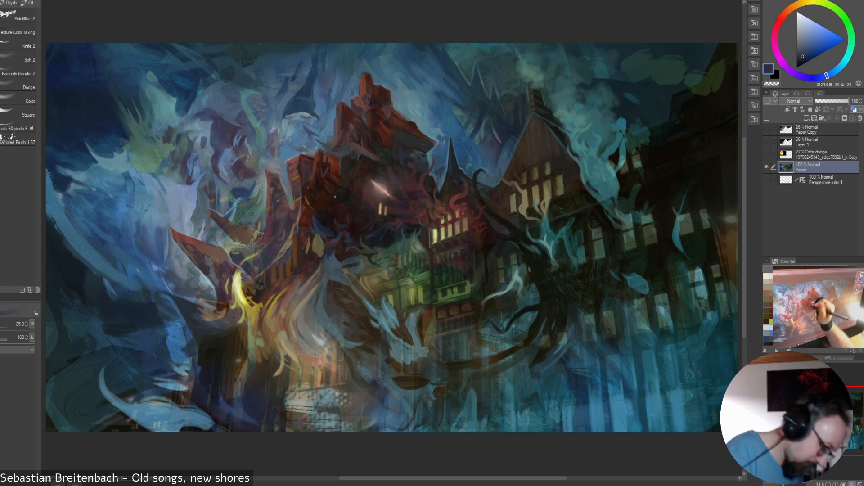
Blend the shadowed lower wall of the red house with sampled near-black, dark brown and reddish brown
{"action": "left_click", "coordinate": [323, 220], "text": "alt"}
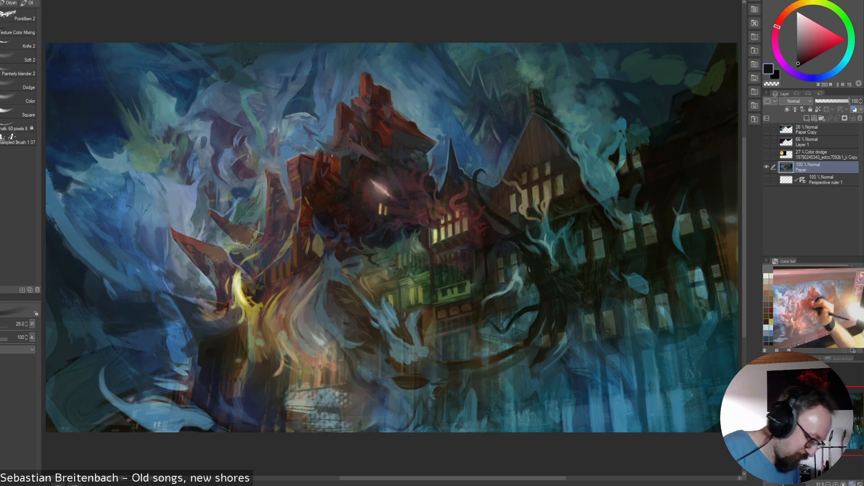
{"action": "left_click", "coordinate": [313, 209], "text": "alt"}
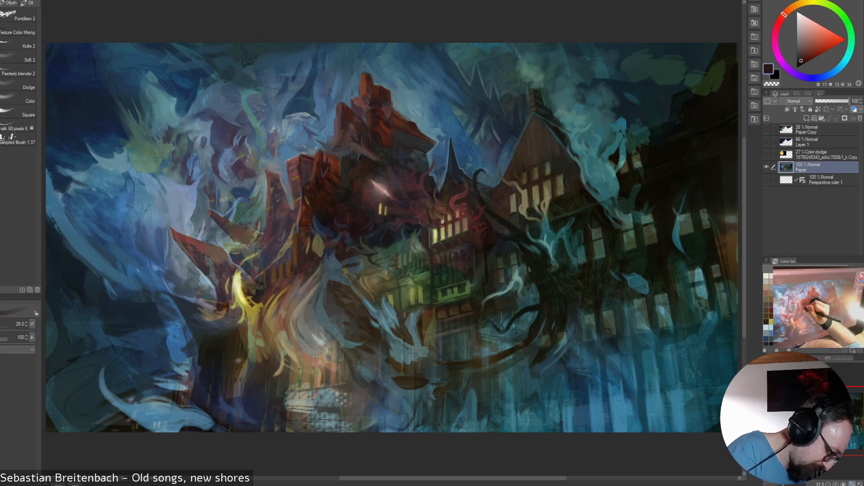
{"action": "left_click", "coordinate": [305, 209], "text": "alt"}
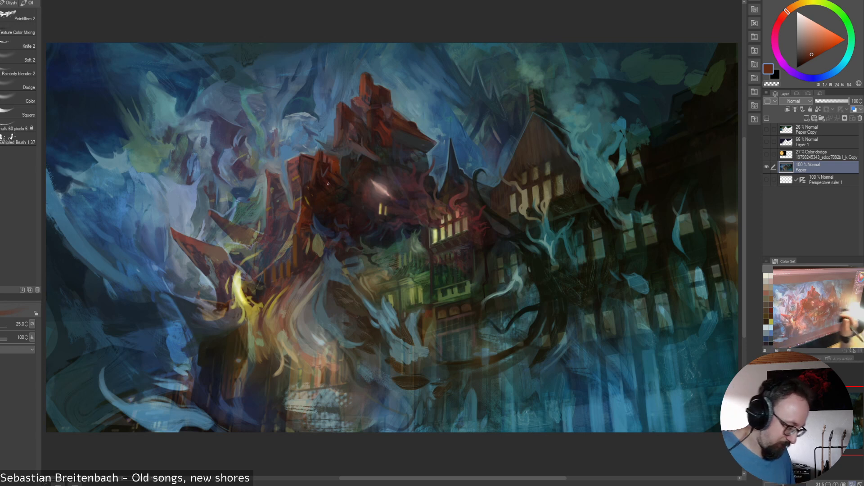
Touch up the sky along the red house's roof edge with sampled muted brown and steel blues at sizes 25 to 40
{"action": "left_click", "coordinate": [524, 150], "text": "alt"}
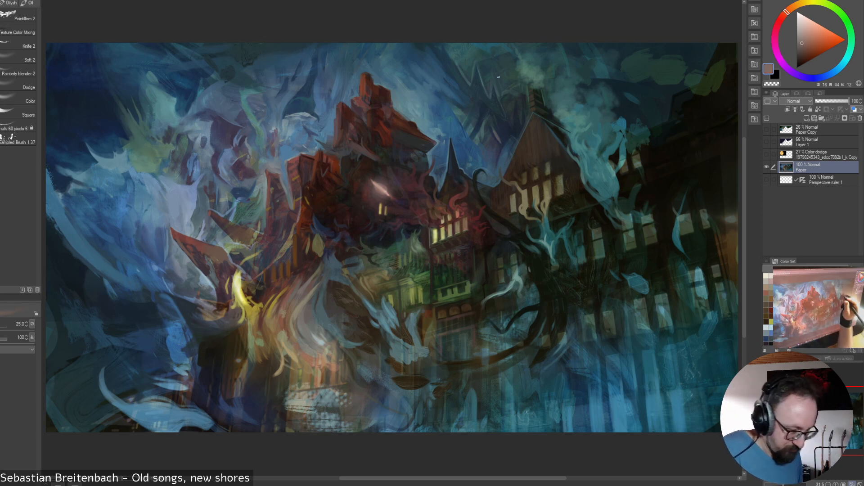
{"action": "left_click", "coordinate": [435, 132], "text": "alt"}
{"action": "left_click", "coordinate": [437, 135], "text": "alt"}
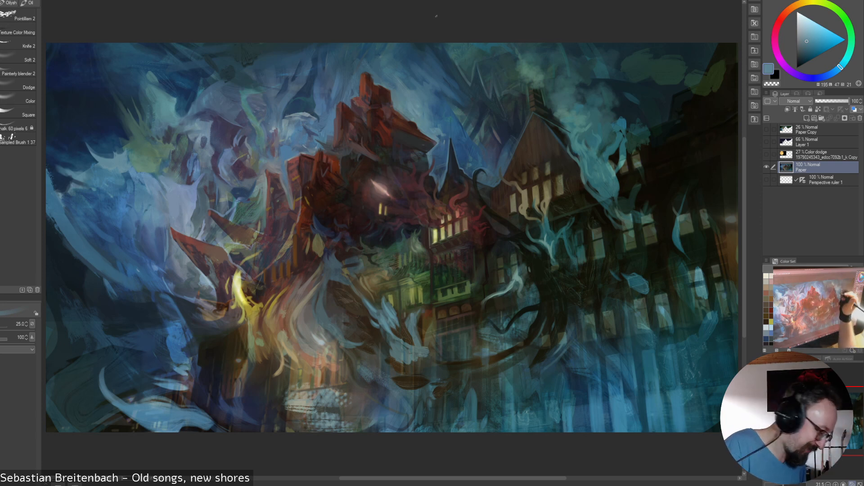
{"action": "left_click", "coordinate": [411, 92], "text": "alt"}
{"action": "key", "text": "]"}
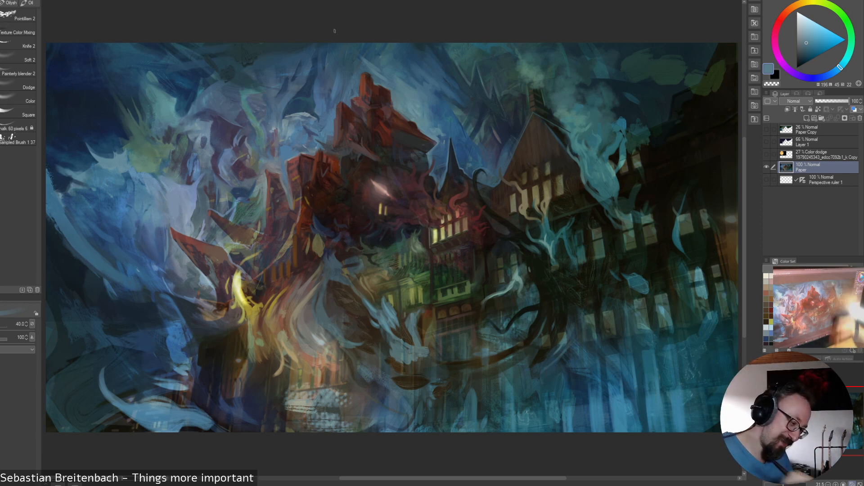
Work the sampled steel blue into the sky above the red house's chimney at brush sizes 80 and 40
{"action": "key", "text": "bracketright"}
{"action": "key", "text": "bracketright"}
{"action": "key", "text": "bracketright"}
{"action": "key", "text": "bracketright"}
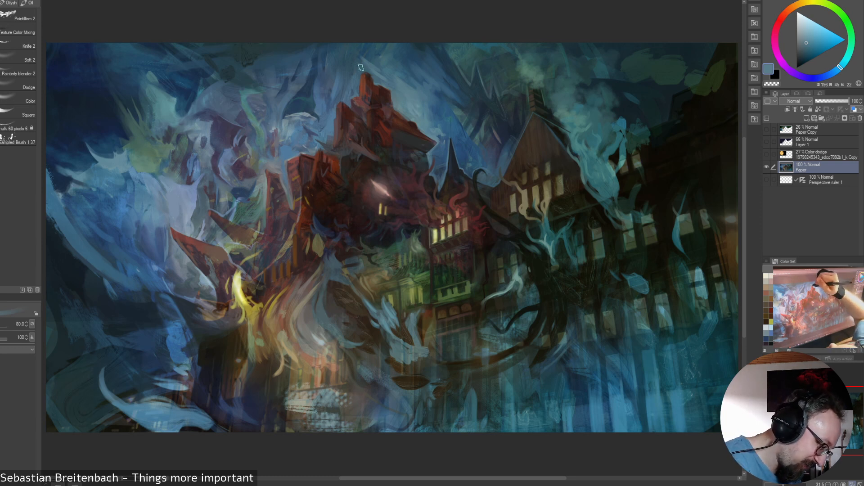
{"action": "key", "text": "bracketleft"}
{"action": "key", "text": "bracketleft"}
{"action": "key", "text": "bracketleft"}
{"action": "key", "text": "bracketleft"}
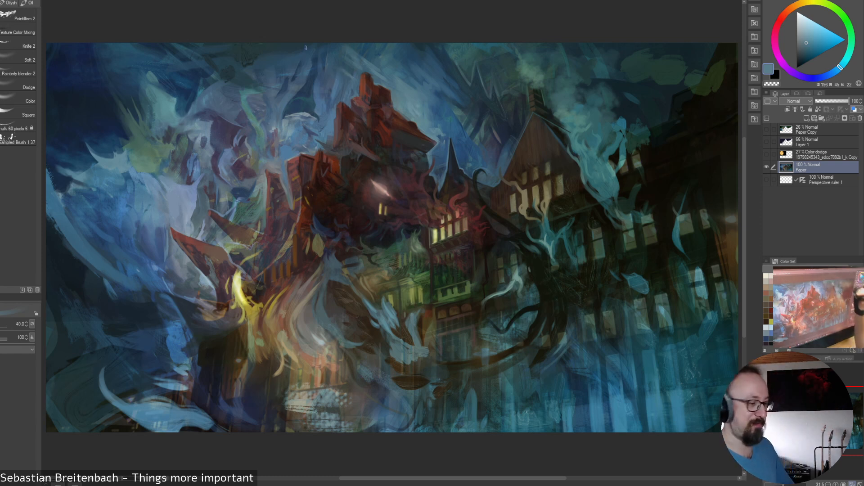
Blend the sky beyond the red house's chimney towards the swirling smoke with sampled mid and deep blues at brush size 50
{"action": "key", "text": "bracketright"}
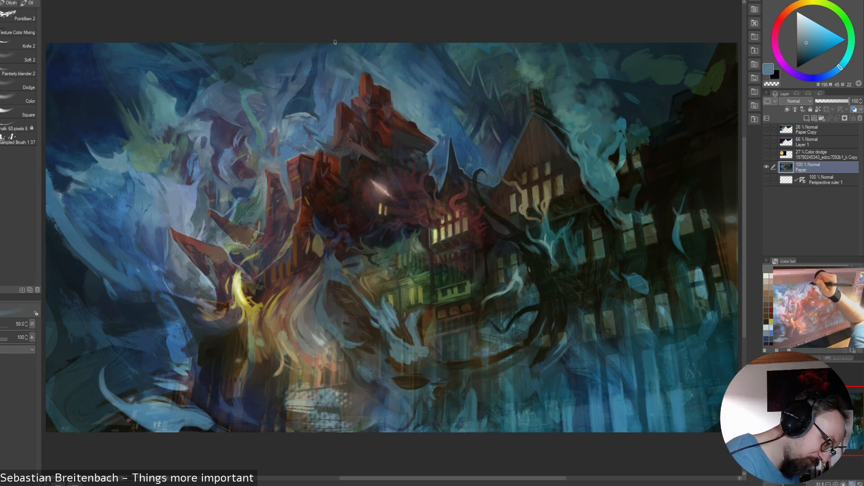
{"action": "left_click", "coordinate": [319, 63], "text": "alt"}
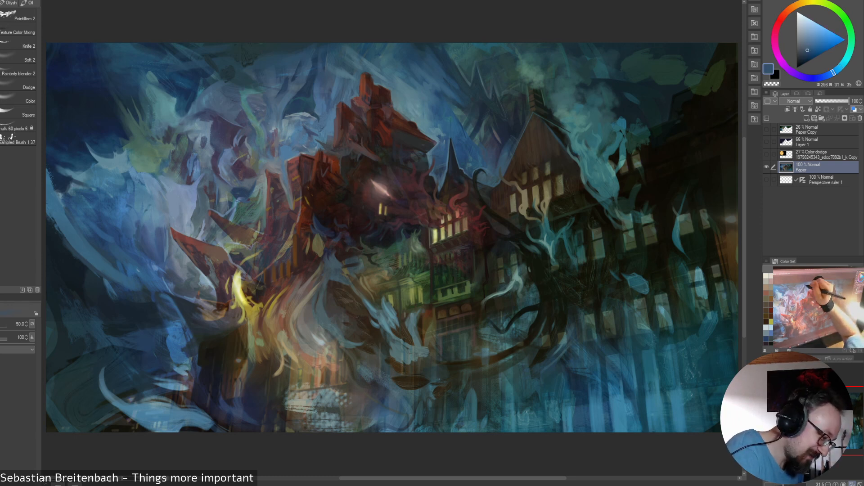
{"action": "left_click", "coordinate": [311, 72], "text": "alt"}
{"action": "left_click", "coordinate": [308, 67], "text": "alt"}
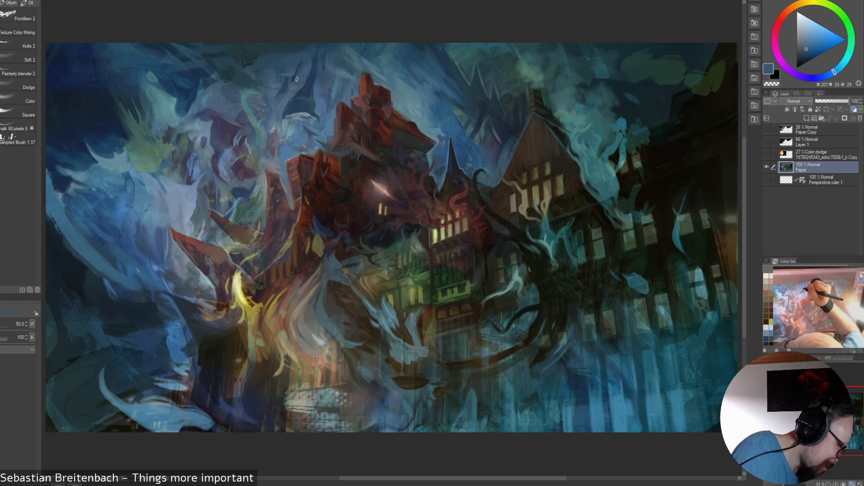
{"action": "left_click", "coordinate": [290, 68], "text": "alt"}
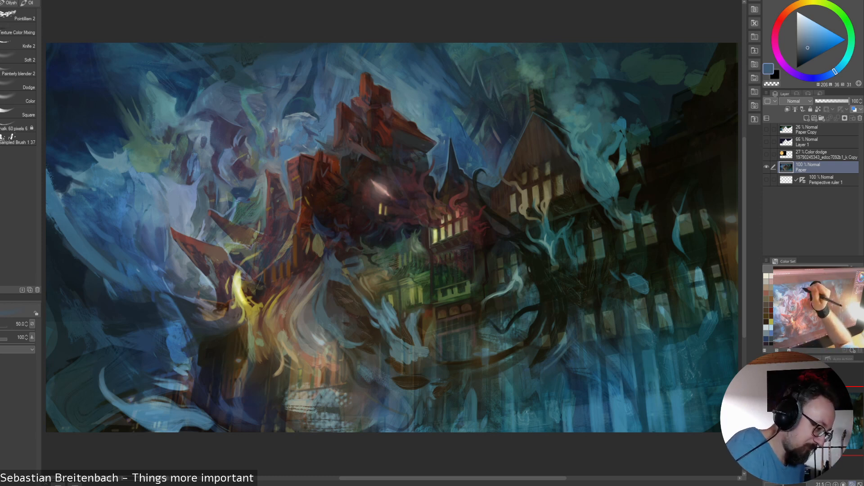
{"action": "left_click", "coordinate": [283, 74], "text": "alt"}
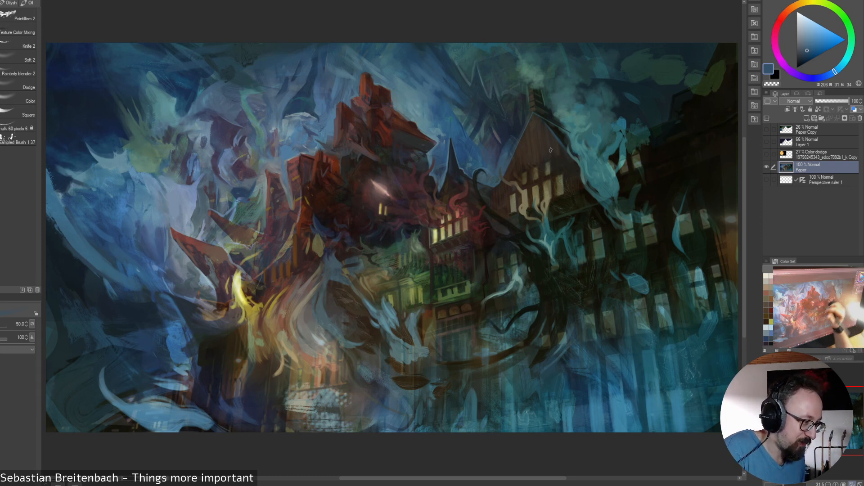
{"action": "left_click", "coordinate": [289, 65], "text": "alt"}
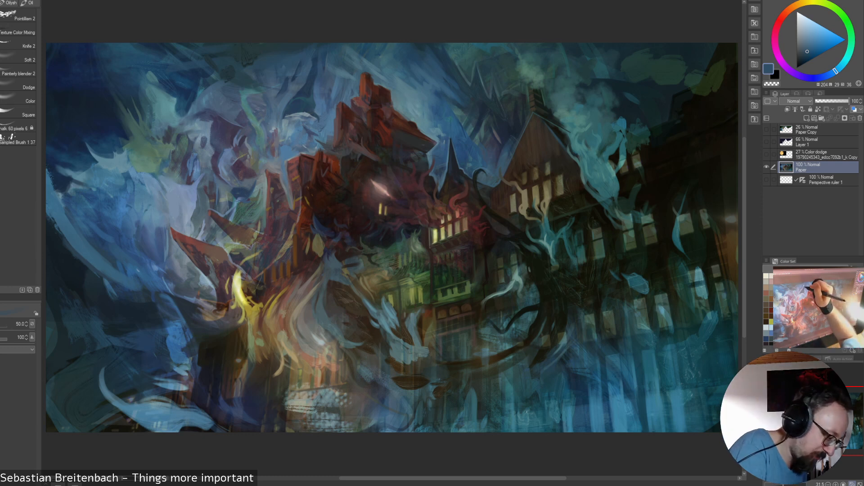
{"action": "left_click", "coordinate": [280, 73], "text": "alt"}
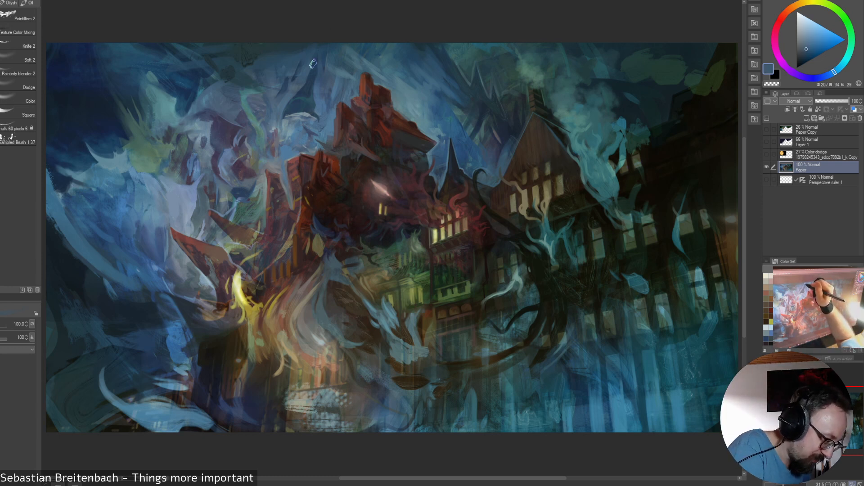
Broaden the sky strokes beside the red chimney with sampled blues at brush sizes 100 and 90
{"action": "key", "text": "bracketright"}
{"action": "key", "text": "bracketright"}
{"action": "key", "text": "bracketright"}
{"action": "key", "text": "bracketright"}
{"action": "key", "text": "bracketleft"}
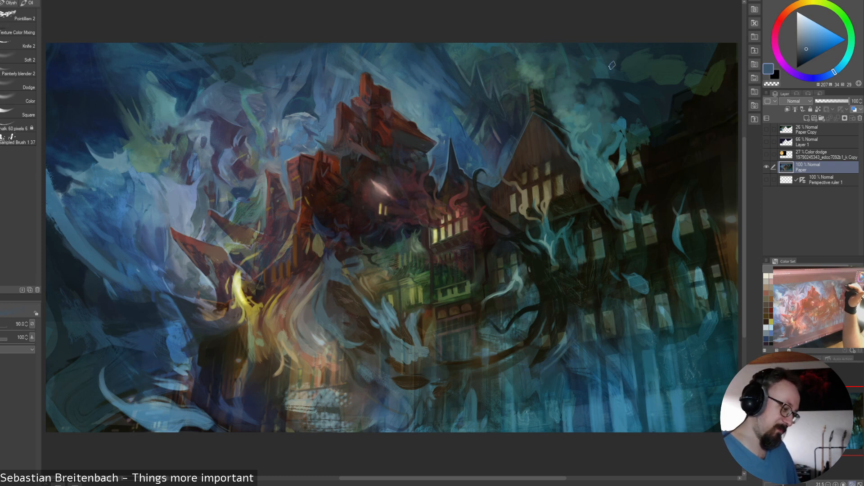
{"action": "left_click", "coordinate": [336, 79], "text": "alt"}
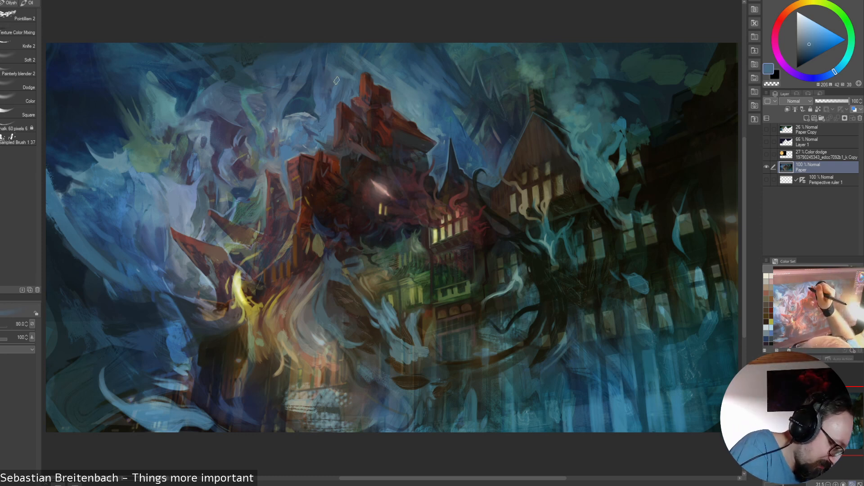
Refine the painting around the green-lit facade and the wisps beneath it with sampled dark and mid teals at brush size 35
{"action": "key", "text": "bracketleft"}
{"action": "key", "text": "bracketleft"}
{"action": "key", "text": "bracketleft"}
{"action": "key", "text": "bracketleft"}
{"action": "key", "text": "bracketleft"}
{"action": "key", "text": "bracketleft"}
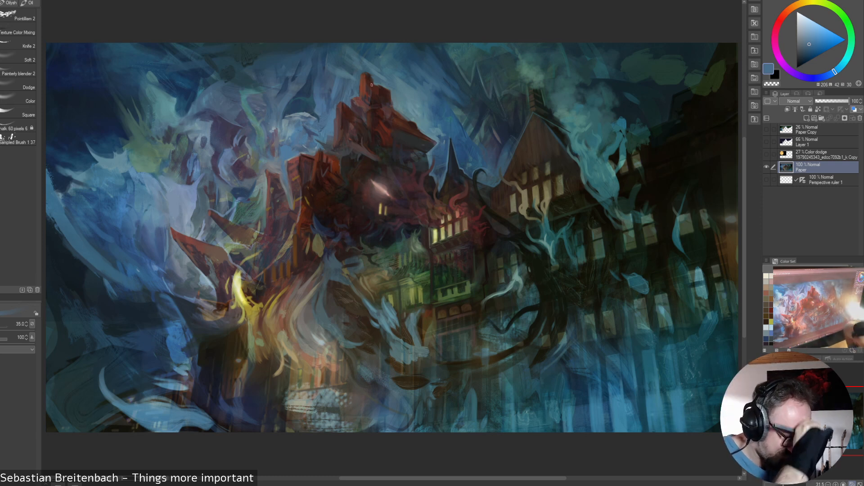
{"action": "left_click", "coordinate": [386, 297], "text": "alt"}
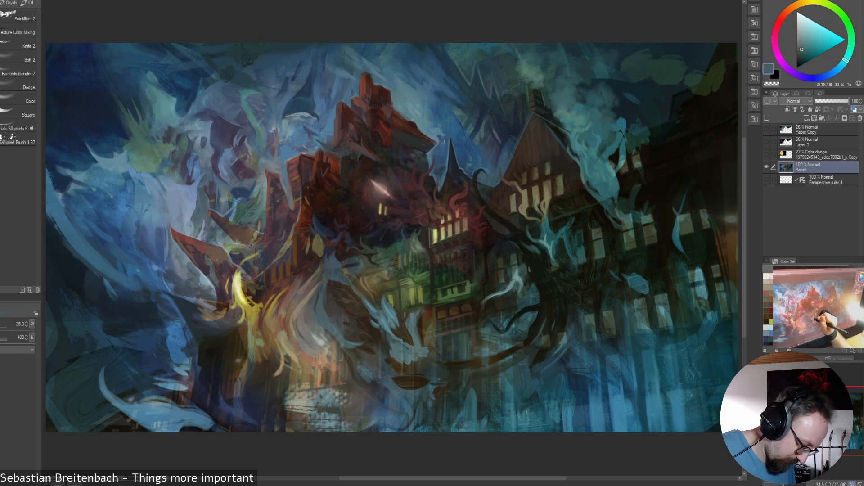
{"action": "left_click", "coordinate": [384, 300], "text": "alt"}
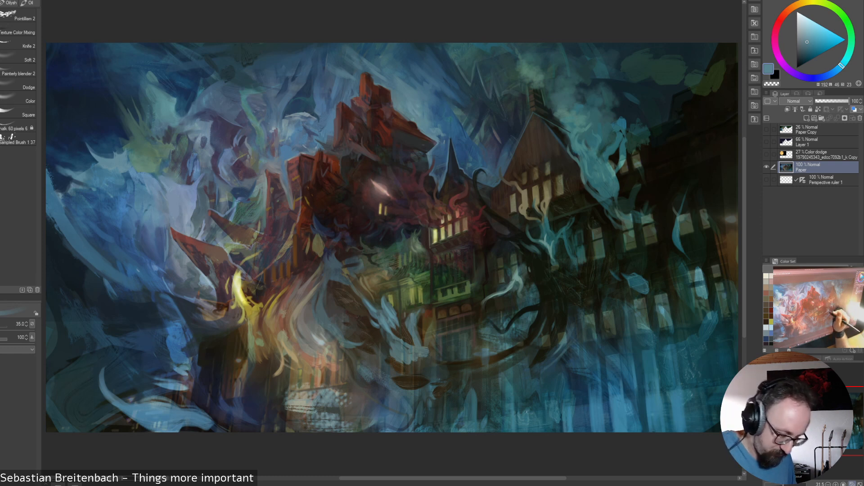
Touch up the dim windows of the dark building beneath the smoke with sampled grey-greens at brush sizes 35 and 25
{"action": "left_click", "coordinate": [590, 215], "text": "alt"}
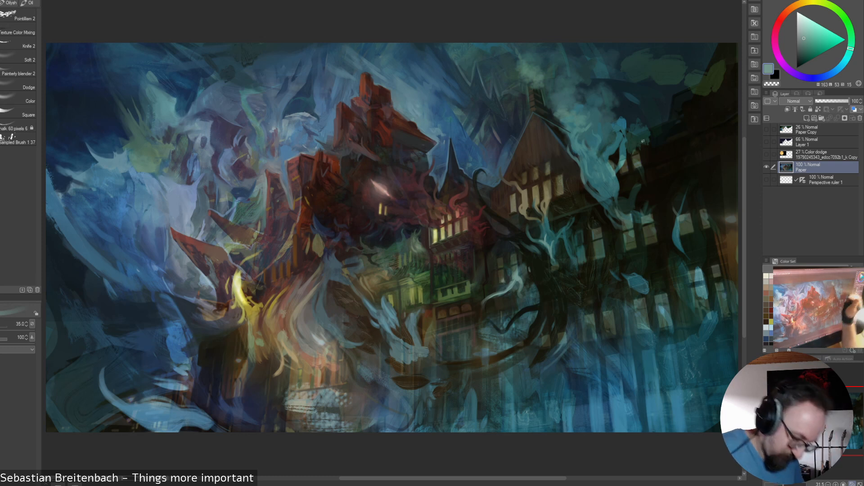
{"action": "key", "text": "bracketleft"}
{"action": "key", "text": "bracketleft"}
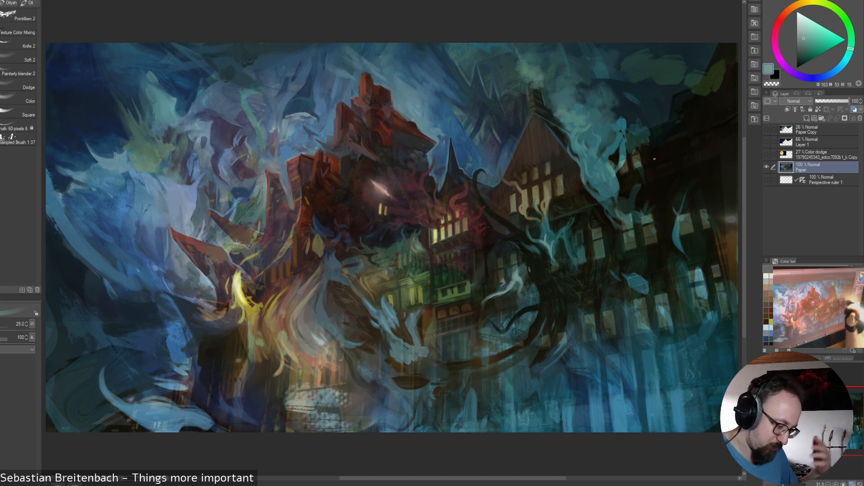
{"action": "left_click", "coordinate": [597, 240], "text": "alt"}
{"action": "left_click", "coordinate": [546, 242], "text": "alt"}
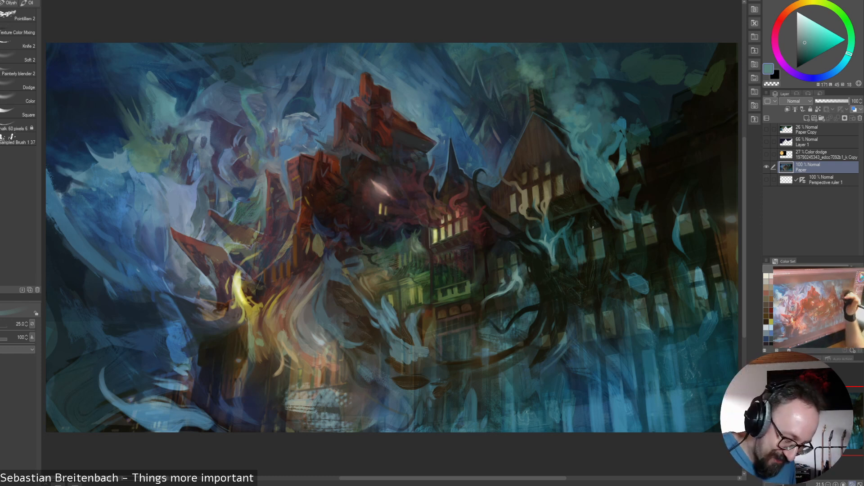
{"action": "left_click", "coordinate": [596, 236], "text": "alt"}
{"action": "left_click", "coordinate": [597, 237], "text": "alt"}
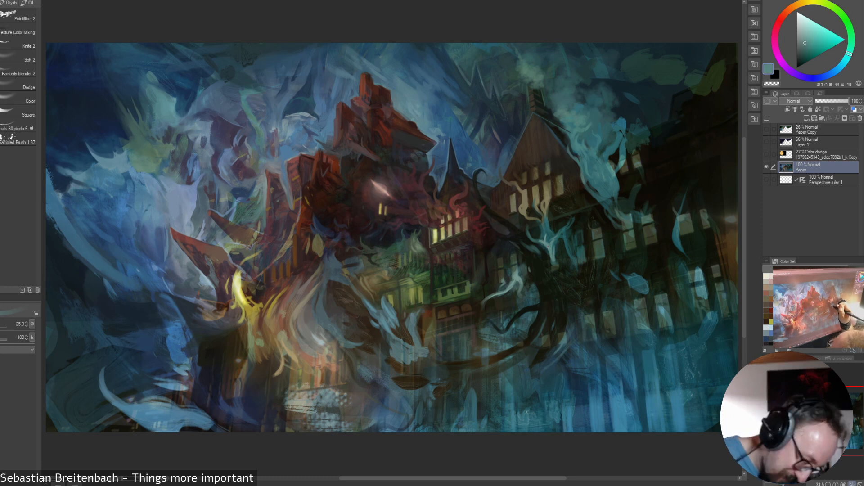
Rework the teal wisp and lit windows on the gabled house with sampled near-black, dark teal and muted olive at brush size 25
{"action": "left_click", "coordinate": [560, 241], "text": "alt"}
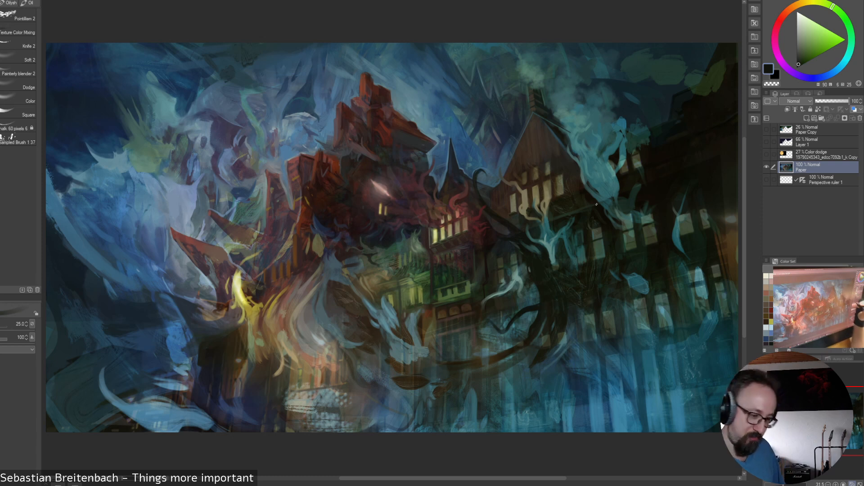
{"action": "left_click", "coordinate": [537, 248], "text": "alt"}
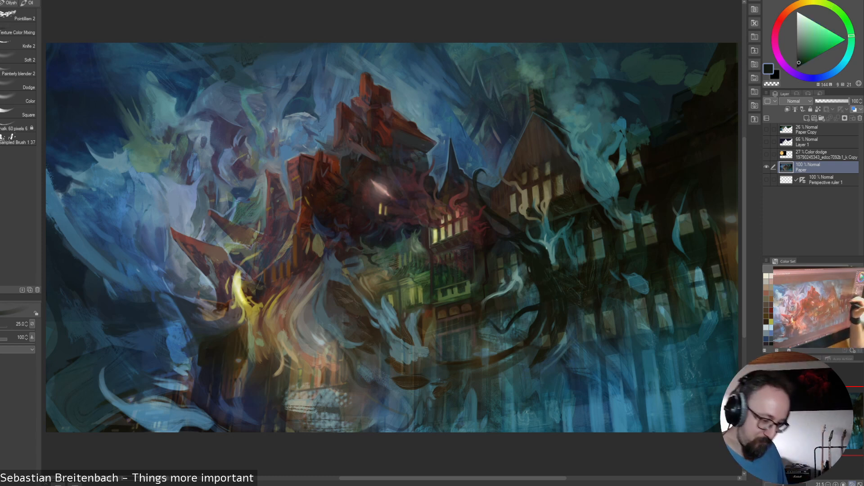
{"action": "left_click", "coordinate": [528, 227], "text": "alt"}
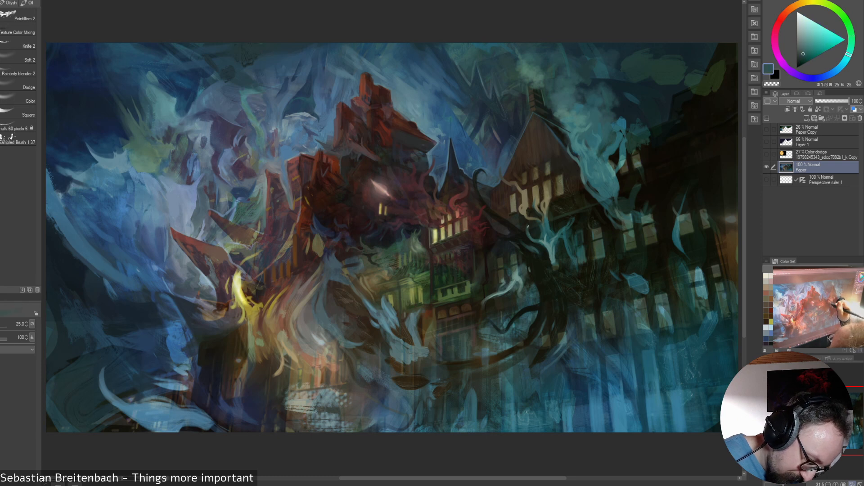
{"action": "left_click", "coordinate": [532, 238], "text": "alt"}
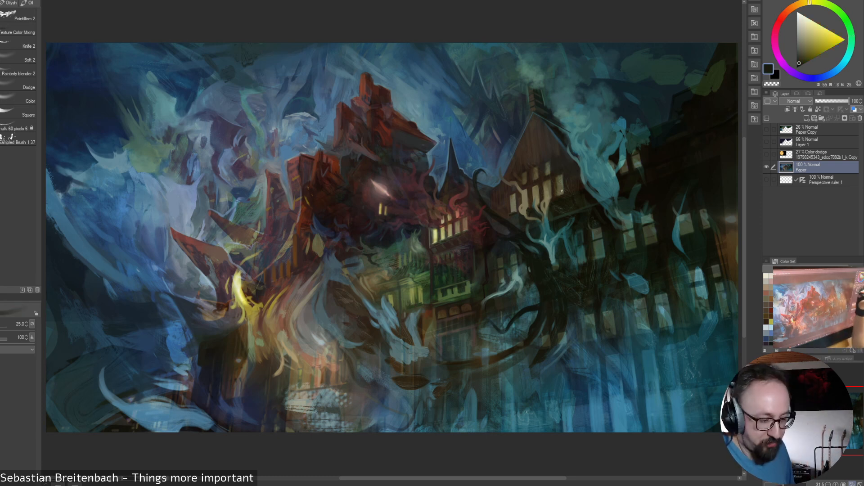
{"action": "left_click", "coordinate": [536, 248], "text": "alt"}
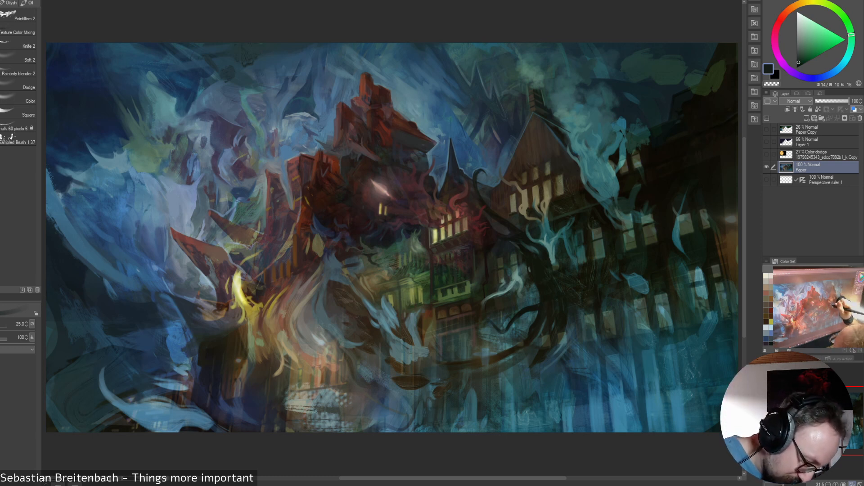
{"action": "left_click", "coordinate": [527, 227], "text": "alt"}
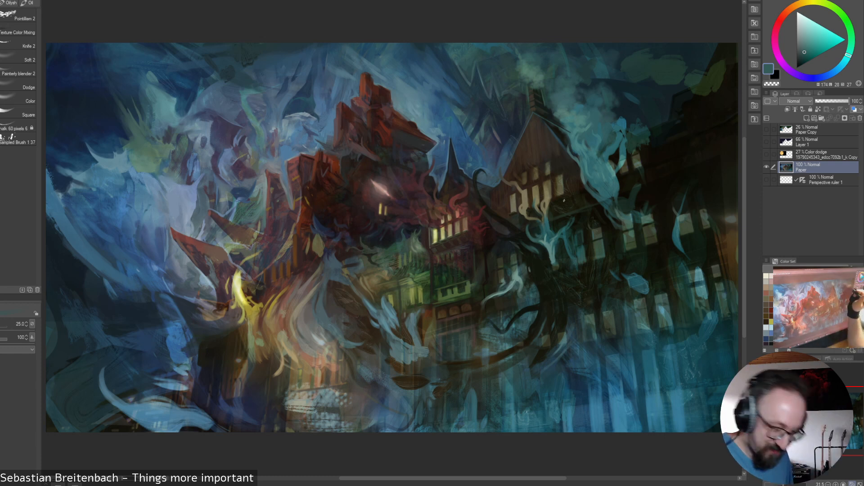
{"action": "left_click", "coordinate": [536, 235], "text": "alt"}
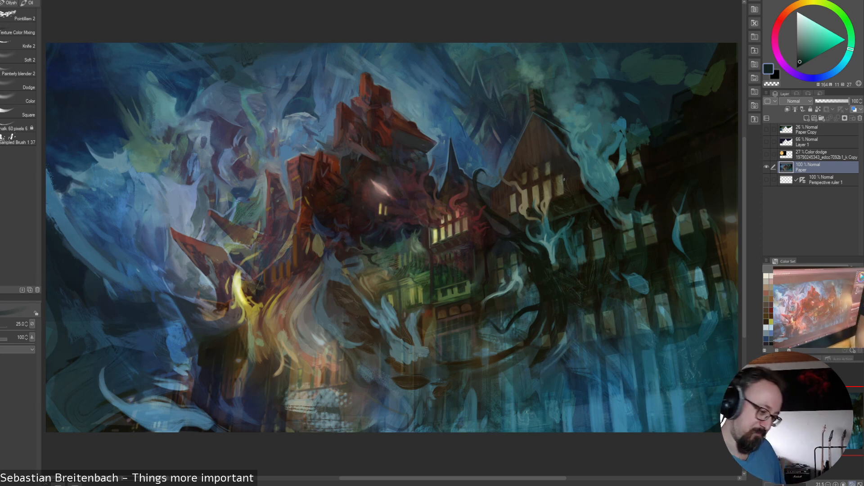
{"action": "left_click", "coordinate": [547, 204], "text": "alt"}
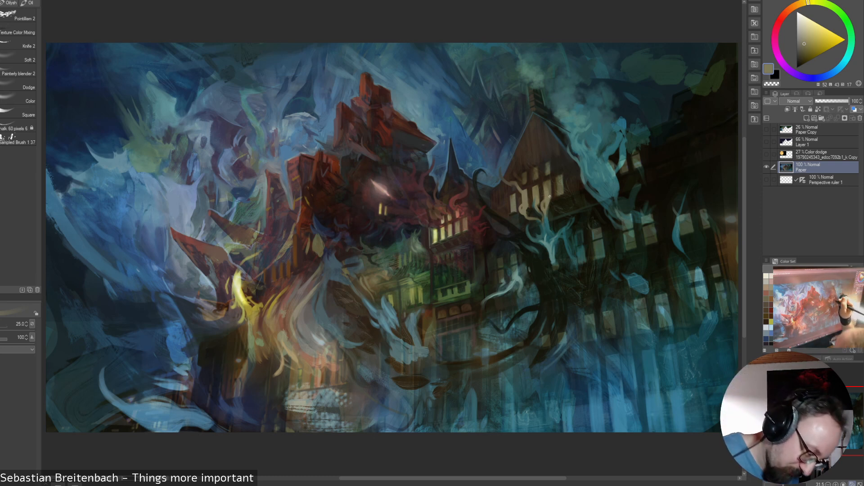
{"action": "left_click", "coordinate": [514, 203], "text": "alt"}
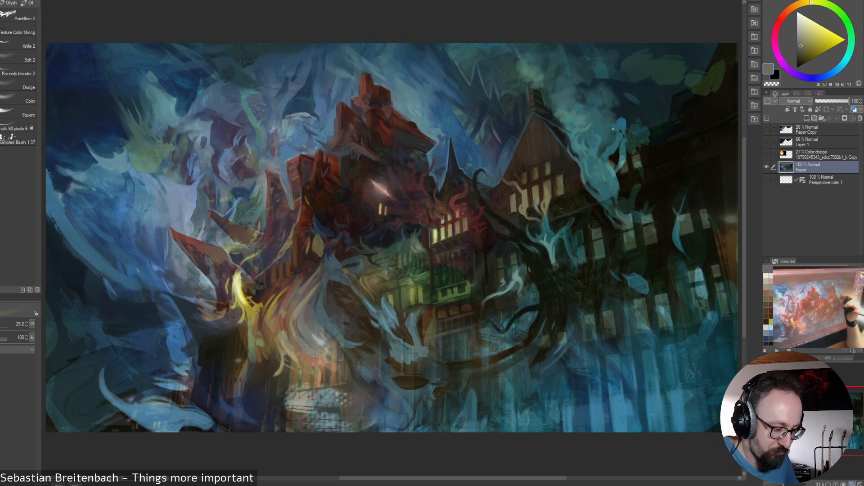
Work a sampled mid teal into the smoke column beside the gabled house at brush sizes 50 and 45
{"action": "left_click", "coordinate": [577, 146], "text": "alt"}
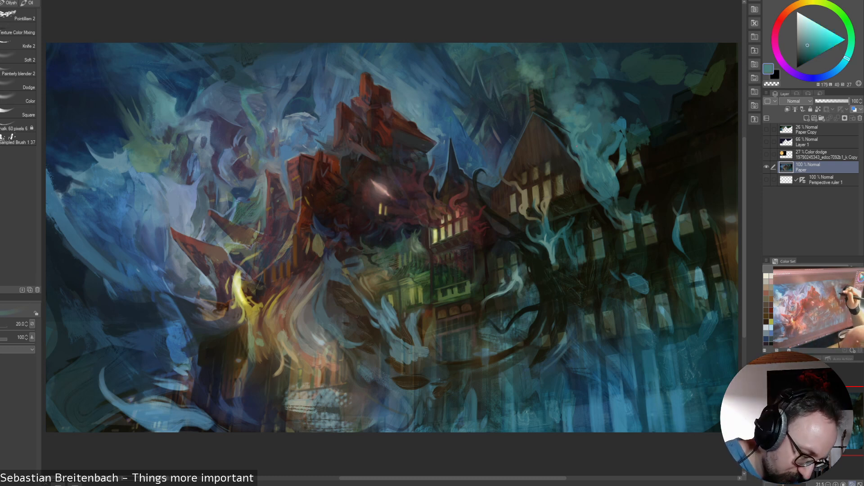
{"action": "key", "text": "bracketright"}
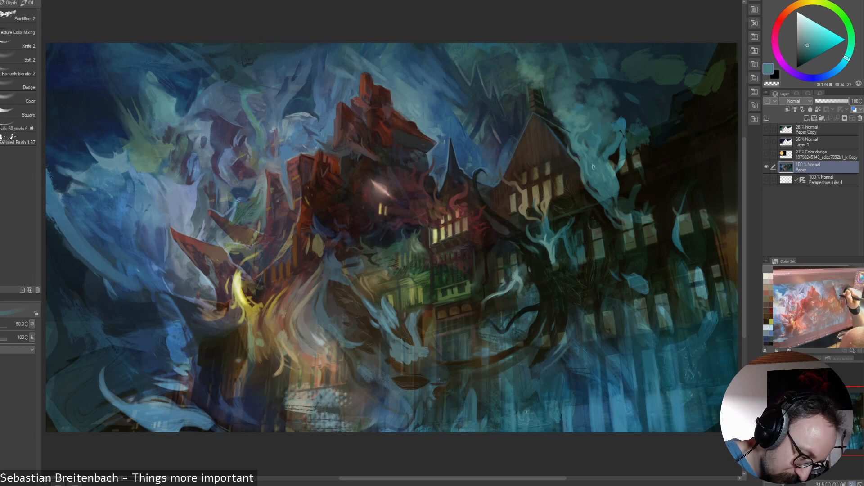
{"action": "key", "text": "bracketleft"}
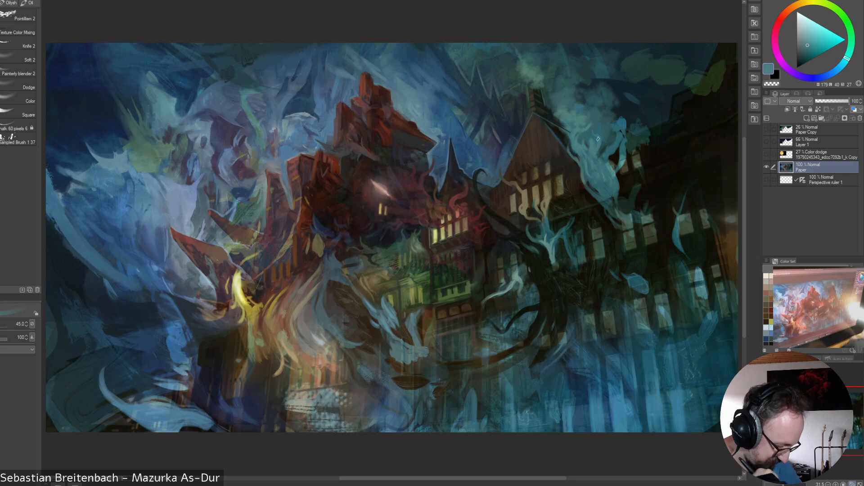
Blend the water below the floating face's lips with sampled slate and steel blues at brush sizes 35 and 45
{"action": "left_click", "coordinate": [386, 404], "text": "alt"}
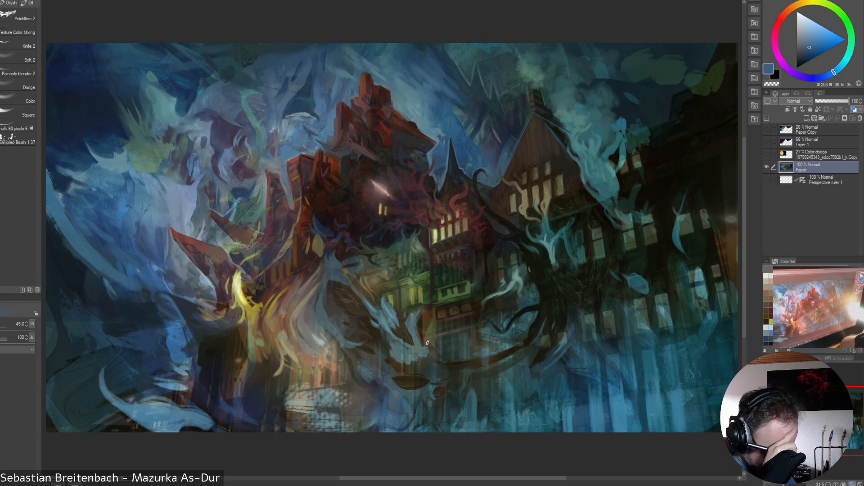
{"action": "key", "text": "bracketleft"}
{"action": "key", "text": "bracketleft"}
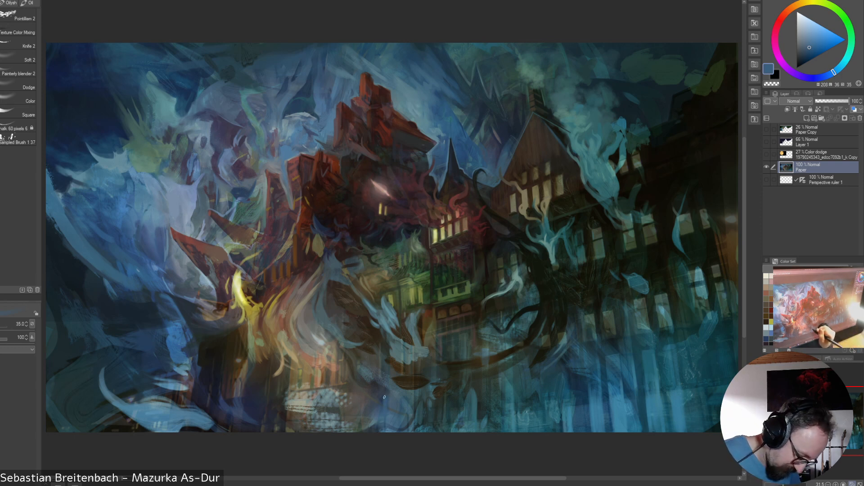
{"action": "left_click", "coordinate": [383, 395], "text": "alt"}
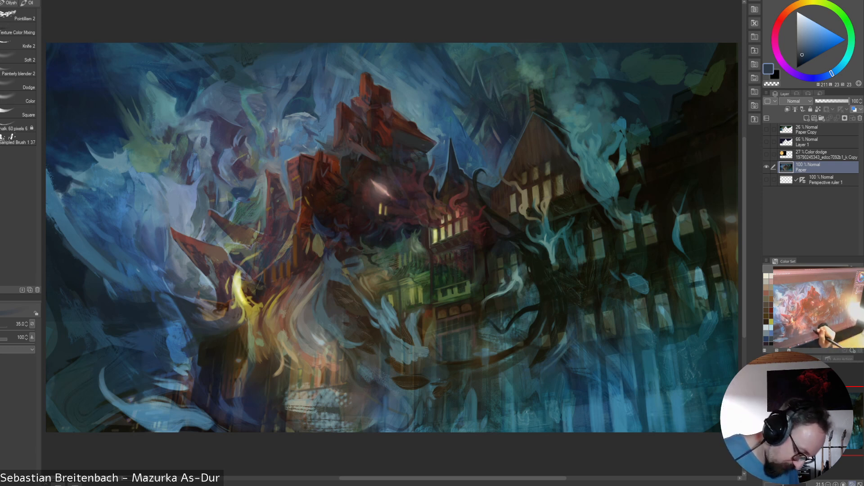
{"action": "left_click", "coordinate": [428, 361], "text": "alt"}
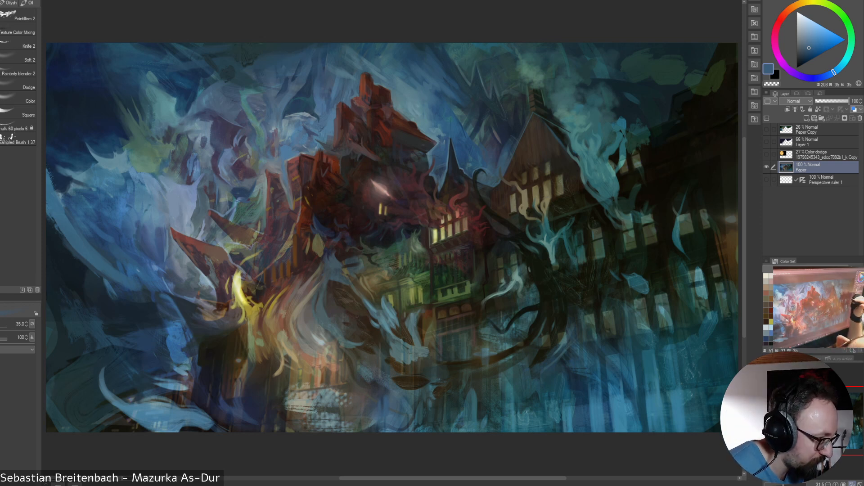
{"action": "key", "text": "bracketright"}
{"action": "key", "text": "bracketright"}
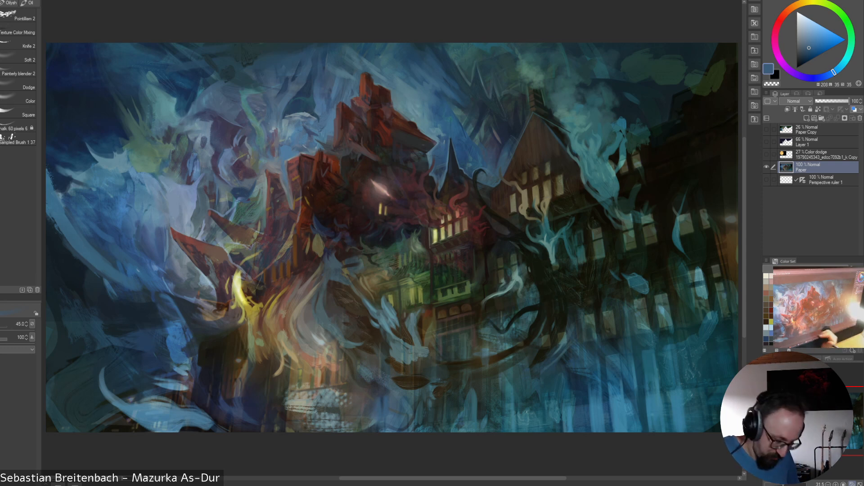
{"action": "left_click", "coordinate": [398, 403], "text": "alt"}
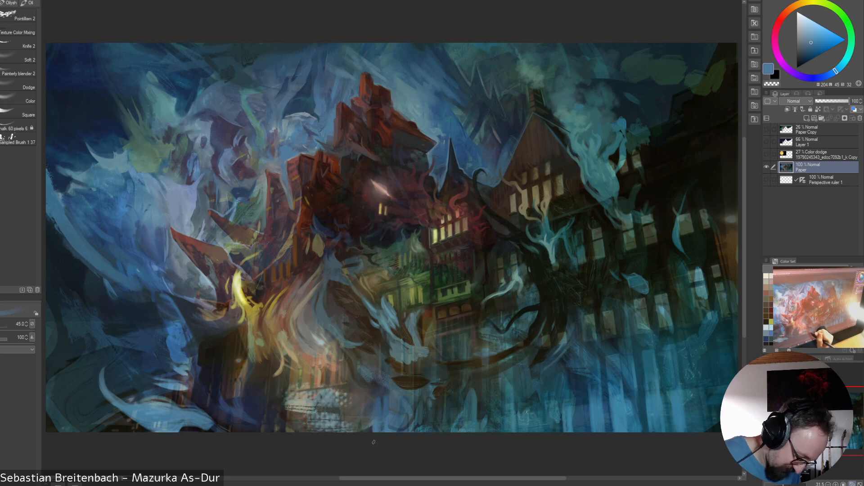
Rework the water reflections below the tentacles and dark building with sampled mid and deep blues at brush size 45
{"action": "left_click", "coordinate": [566, 416], "text": "alt"}
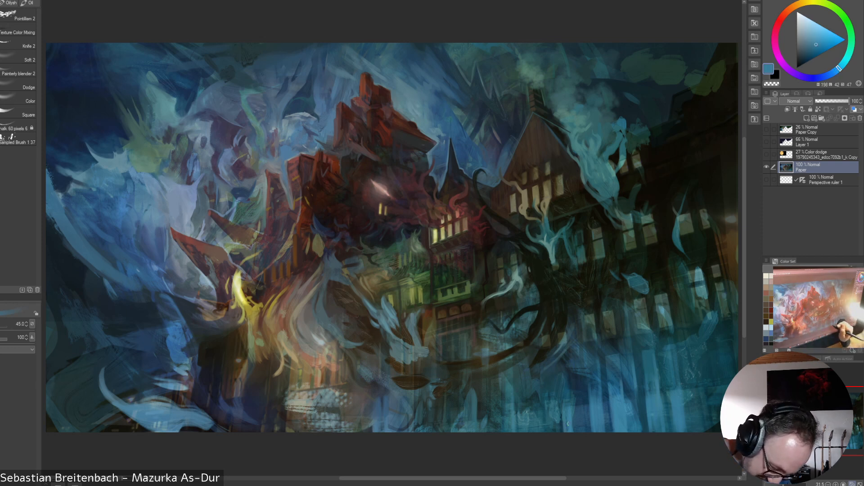
{"action": "left_click", "coordinate": [514, 418], "text": "alt"}
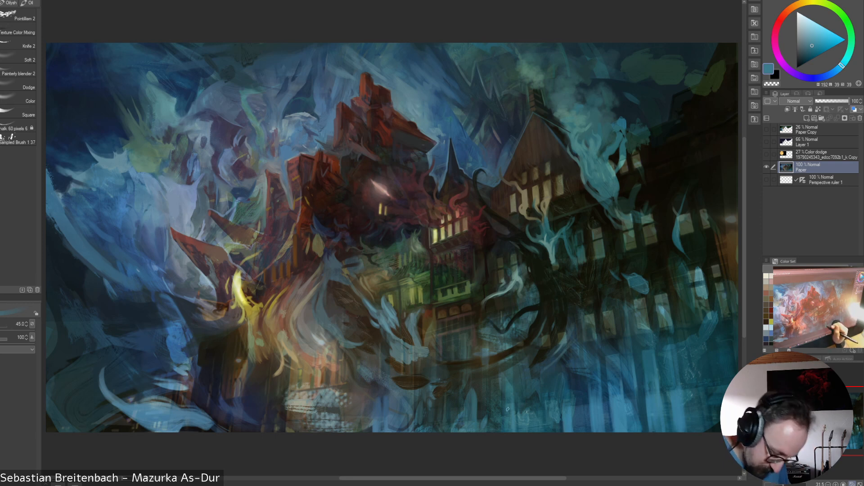
{"action": "left_click", "coordinate": [510, 424], "text": "alt"}
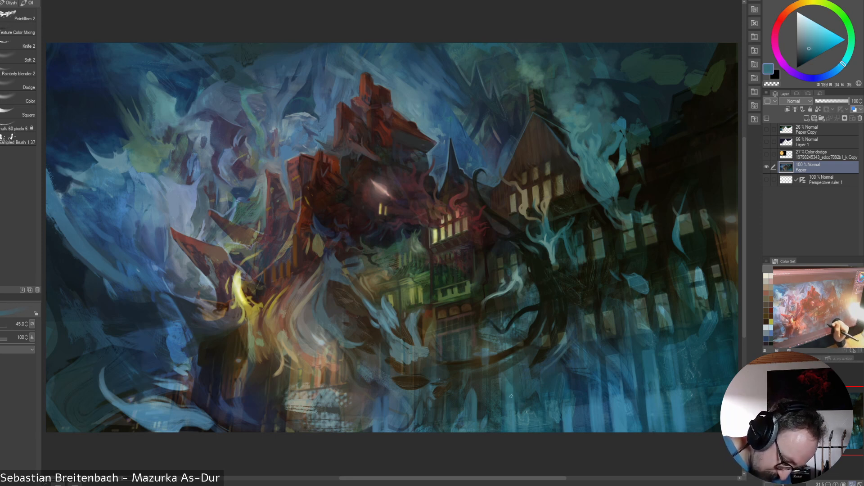
{"action": "left_click", "coordinate": [535, 396], "text": "alt"}
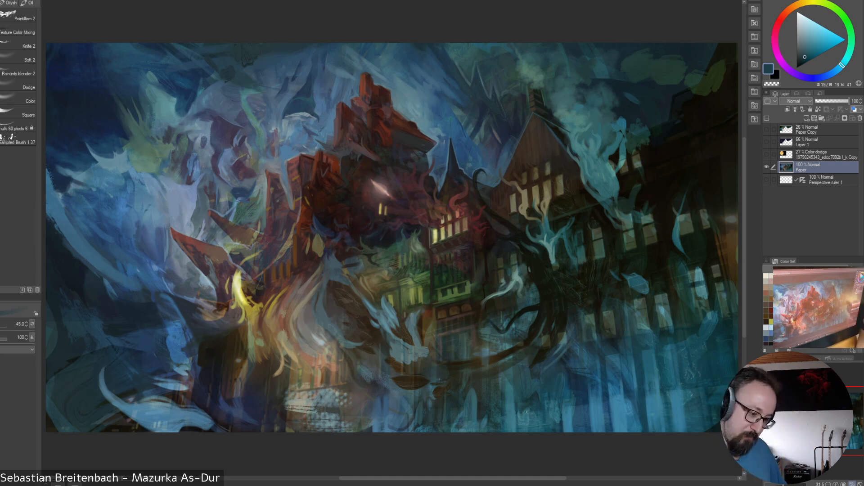
{"action": "left_click", "coordinate": [583, 379], "text": "alt"}
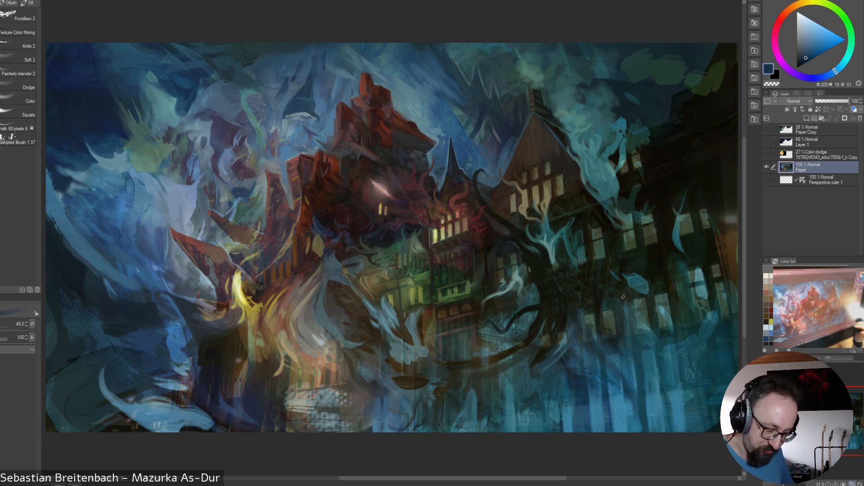
{"action": "left_click", "coordinate": [580, 351], "text": "alt"}
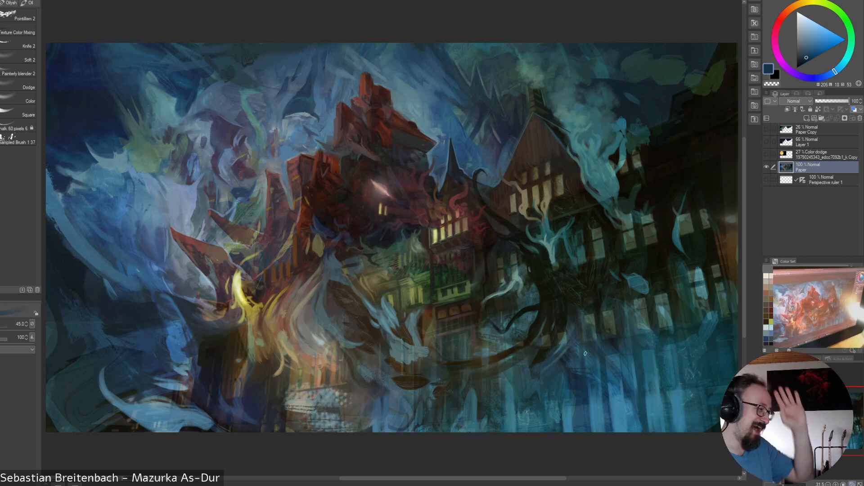
Reshape the lower curve of the dark tentacles with sampled near-black and grey teal at brush size 45
{"action": "left_click", "coordinate": [557, 340], "text": "alt"}
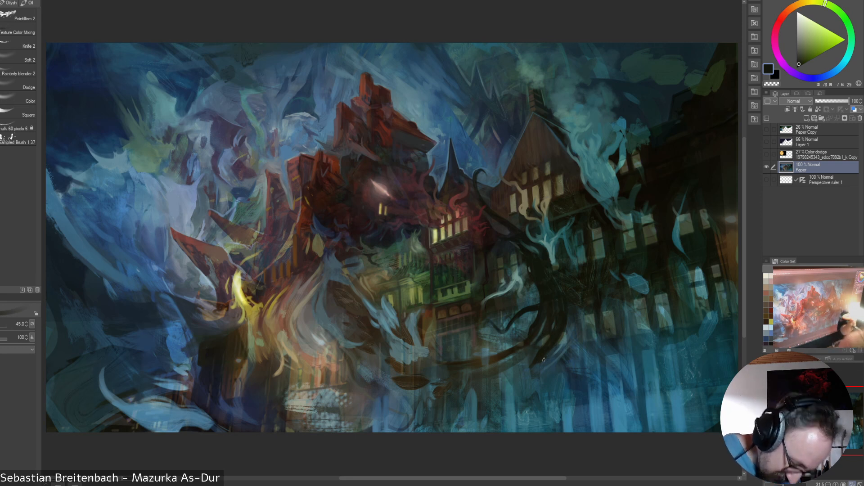
{"action": "left_click", "coordinate": [561, 341], "text": "alt"}
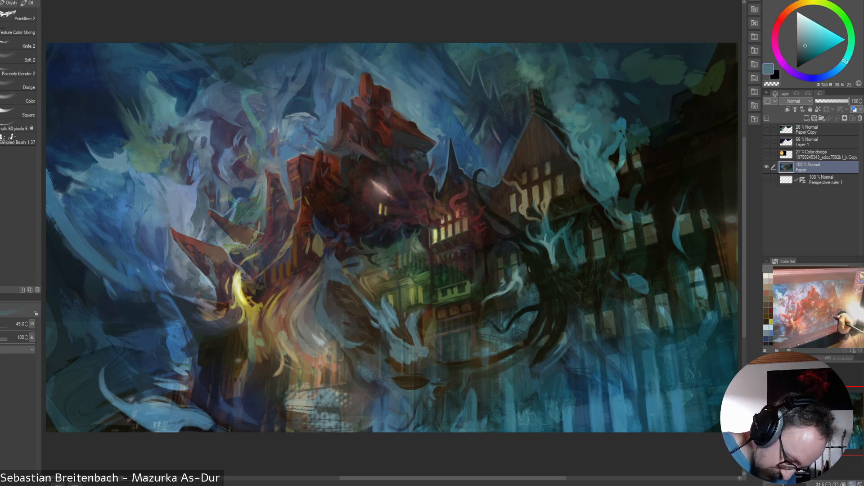
{"action": "left_click_drag", "start_coordinate": [565, 331], "coordinate": [559, 346]}
Refine the pale wisp and the wall around it inside the dark tentacles with sampled grey teal and near-black tones at brush size 25
{"action": "key", "text": "bracketleft"}
{"action": "key", "text": "bracketleft"}
{"action": "key", "text": "bracketleft"}
{"action": "key", "text": "bracketleft"}
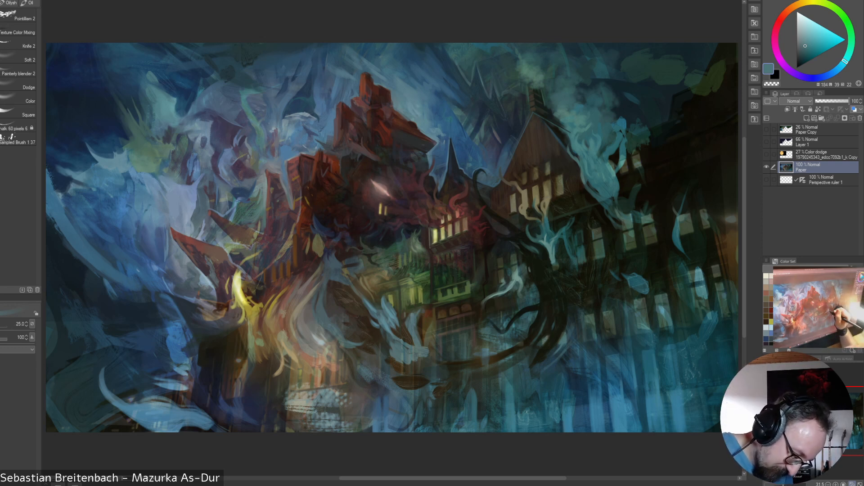
{"action": "left_click", "coordinate": [514, 282], "text": "alt"}
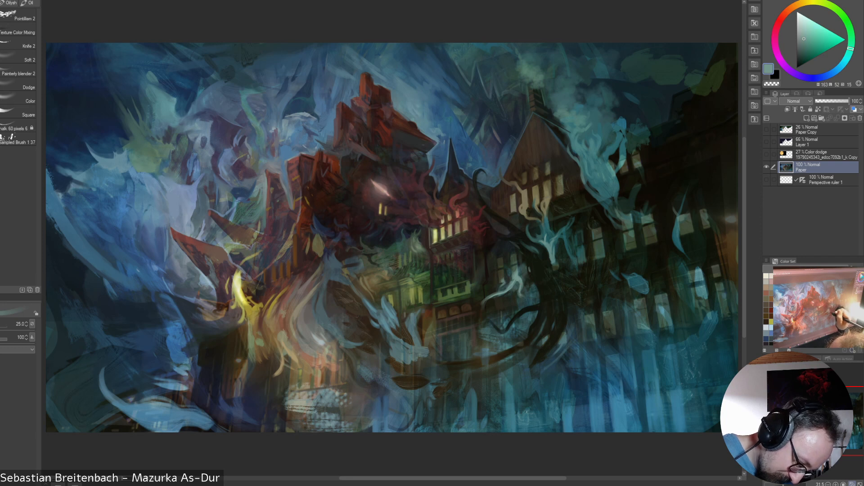
{"action": "left_click", "coordinate": [513, 303], "text": "alt"}
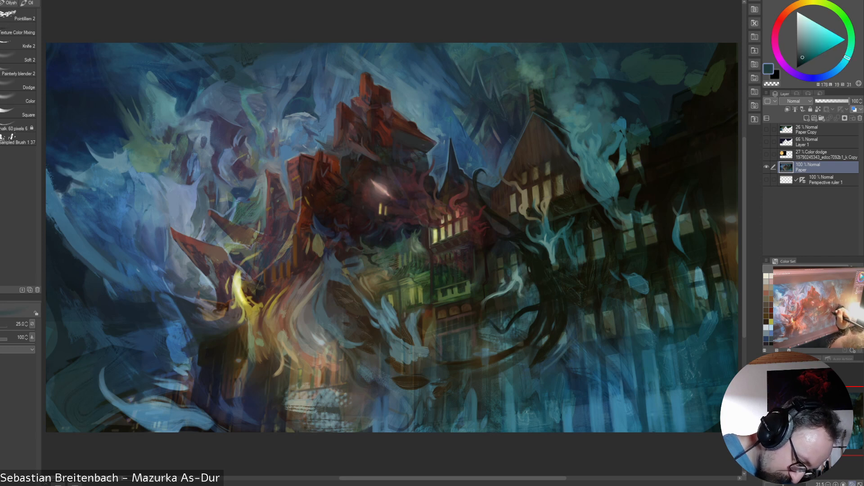
{"action": "left_click", "coordinate": [536, 288], "text": "alt"}
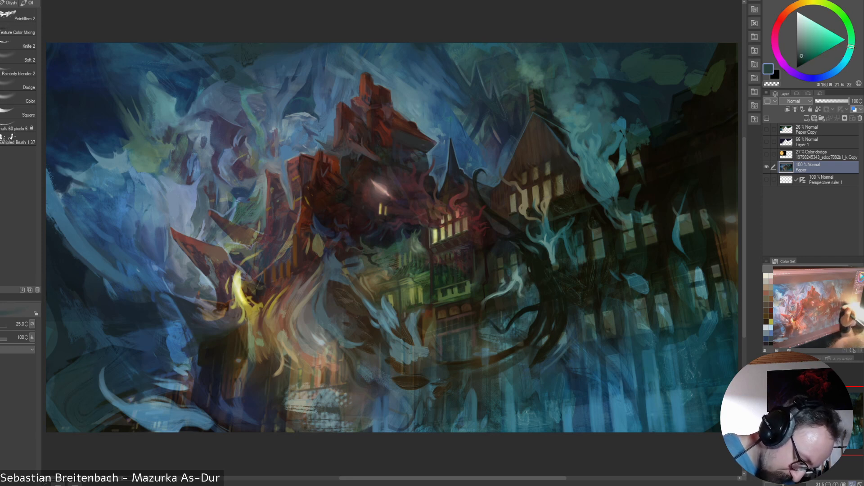
{"action": "left_click", "coordinate": [517, 306], "text": "alt"}
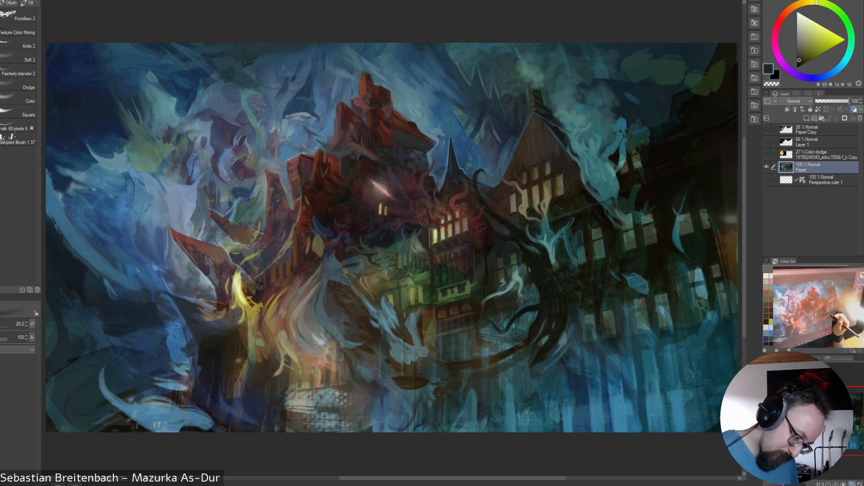
{"action": "left_click", "coordinate": [522, 307], "text": "alt"}
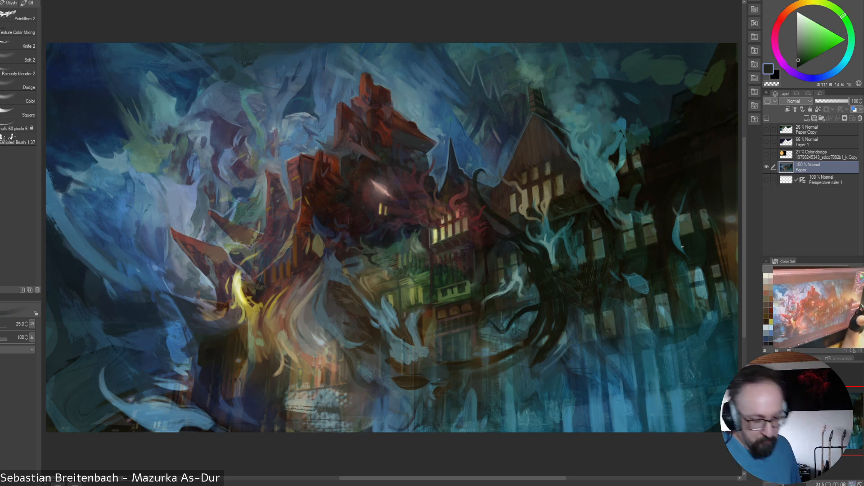
Rework the dark area below the pale wisp with near-black green and sampled dark teal at brush sizes 70, 30 and 40
{"action": "key", "text": "bracketright"}
{"action": "key", "text": "bracketright"}
{"action": "key", "text": "bracketright"}
{"action": "key", "text": "bracketright"}
{"action": "key", "text": "bracketright"}
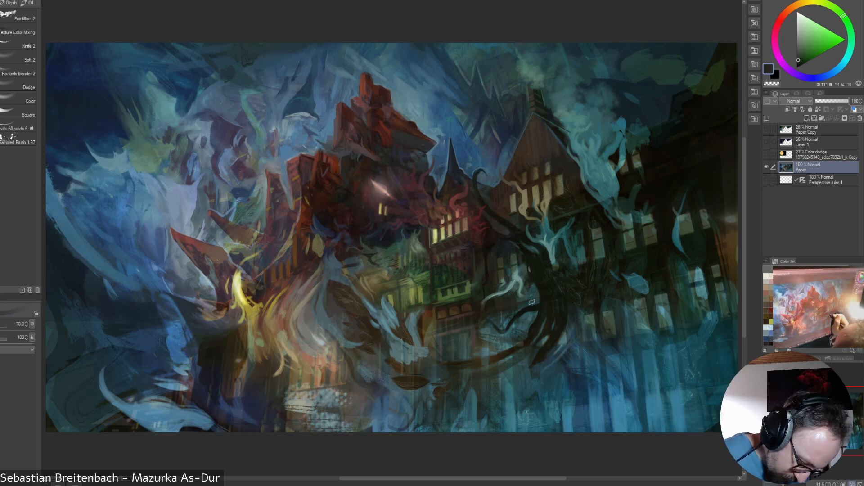
{"action": "key", "text": "bracketleft"}
{"action": "key", "text": "bracketleft"}
{"action": "key", "text": "bracketleft"}
{"action": "key", "text": "bracketleft"}
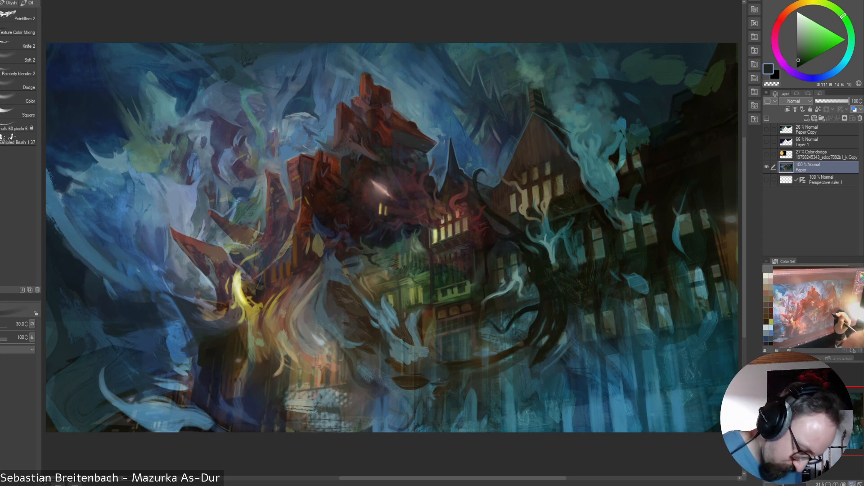
{"action": "left_click", "coordinate": [508, 304], "text": "alt"}
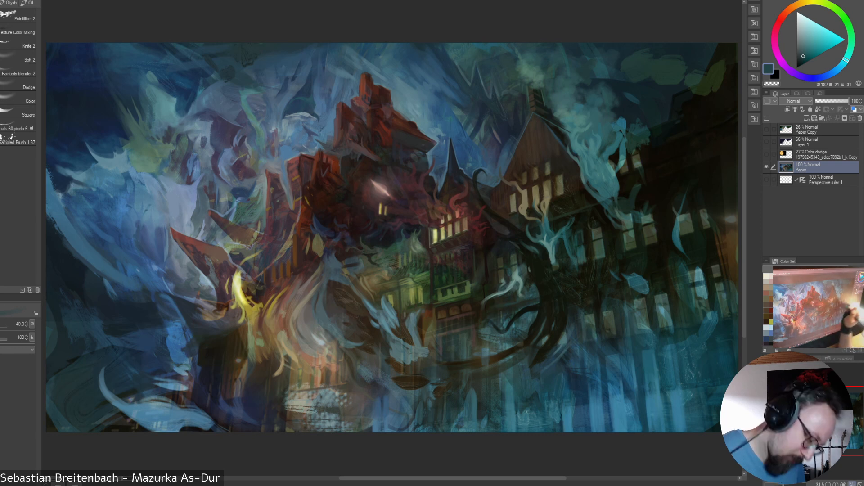
Paint a short stroke down from the pale wisp with its sampled grey teal at brush size 25
{"action": "left_click", "coordinate": [520, 290], "text": "alt"}
{"action": "key", "text": "bracketleft"}
{"action": "key", "text": "bracketleft"}
{"action": "left_click_drag", "start_coordinate": [520, 291], "coordinate": [522, 301]}
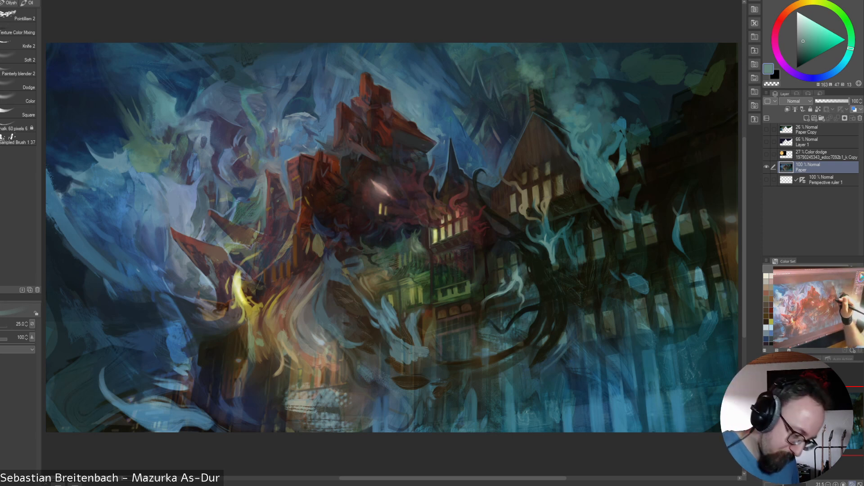
Touch up the lit windows of the gabled house with sampled ochre yellows at brush size 25
{"action": "left_click", "coordinate": [547, 198], "text": "alt"}
{"action": "left_click", "coordinate": [544, 197], "text": "alt"}
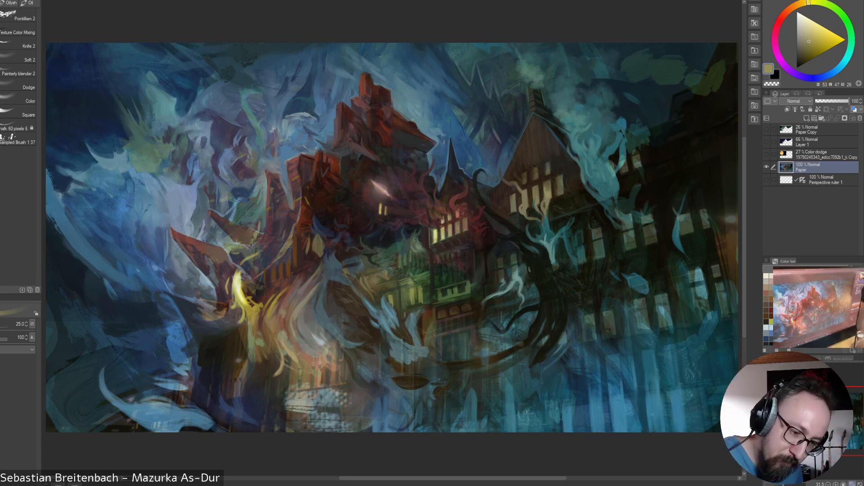
{"action": "left_click", "coordinate": [538, 193], "text": "alt"}
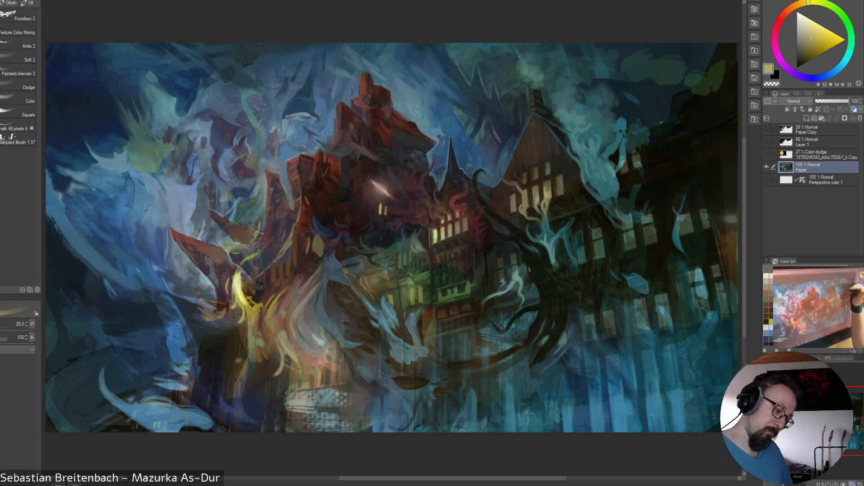
Refine the dark facade around the blue wisp below the gabled house with sampled teal and near-black greens at brush size 25
{"action": "left_click", "coordinate": [597, 216], "text": "alt"}
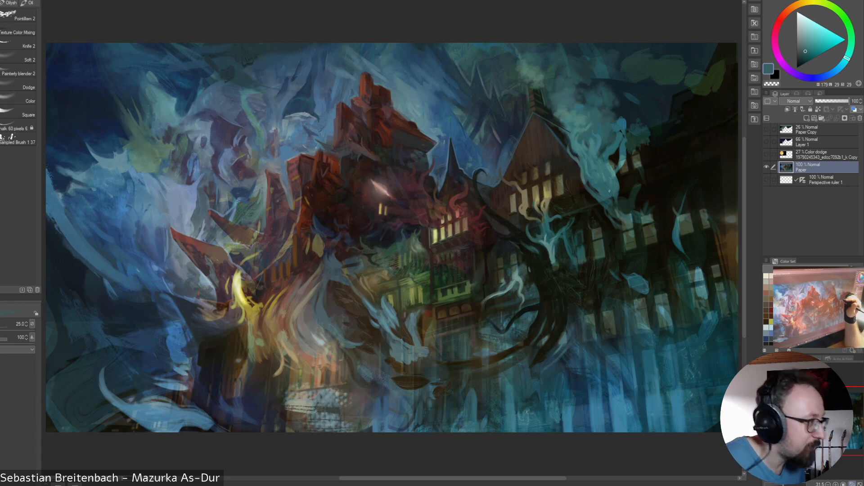
{"action": "left_click", "coordinate": [560, 214], "text": "alt"}
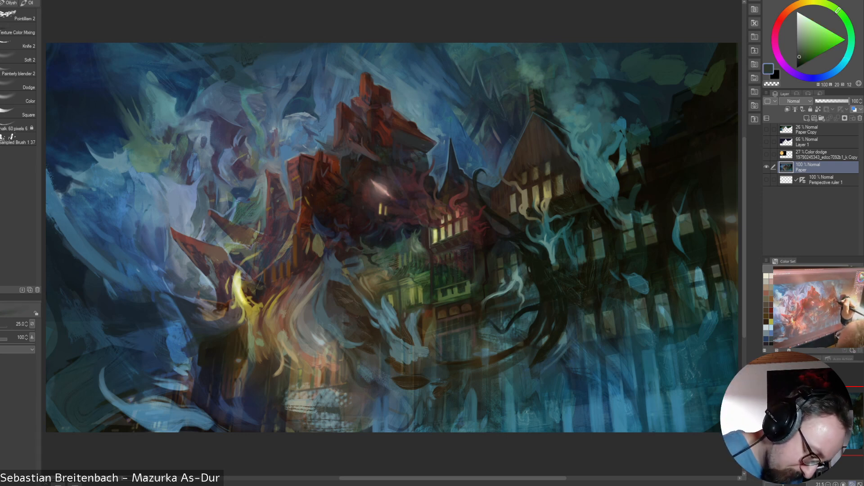
{"action": "left_click", "coordinate": [595, 205], "text": "alt"}
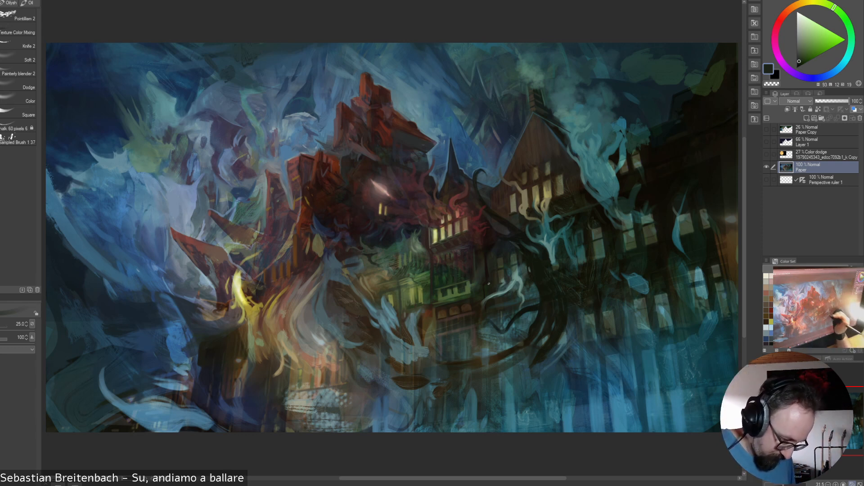
Rework the green balcony below the lit yellow windows with sampled near-black, dark red and muted green at brush size 25
{"action": "left_click", "coordinate": [454, 261], "text": "alt"}
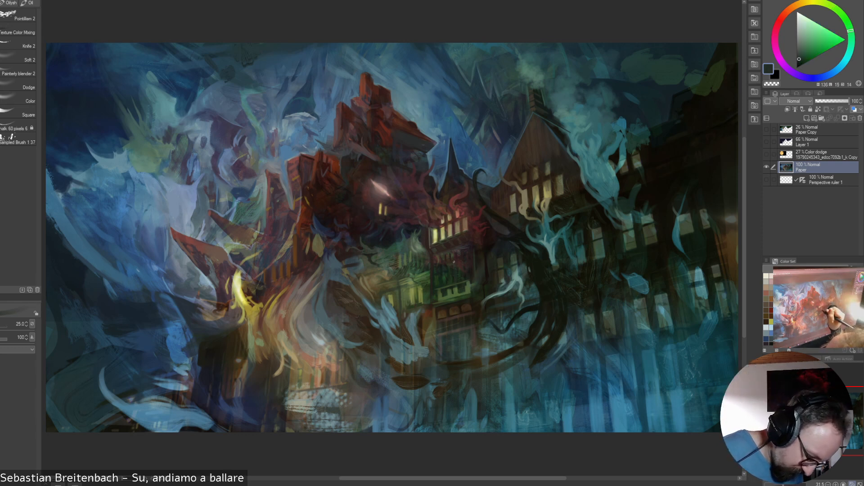
{"action": "left_click", "coordinate": [456, 267], "text": "alt"}
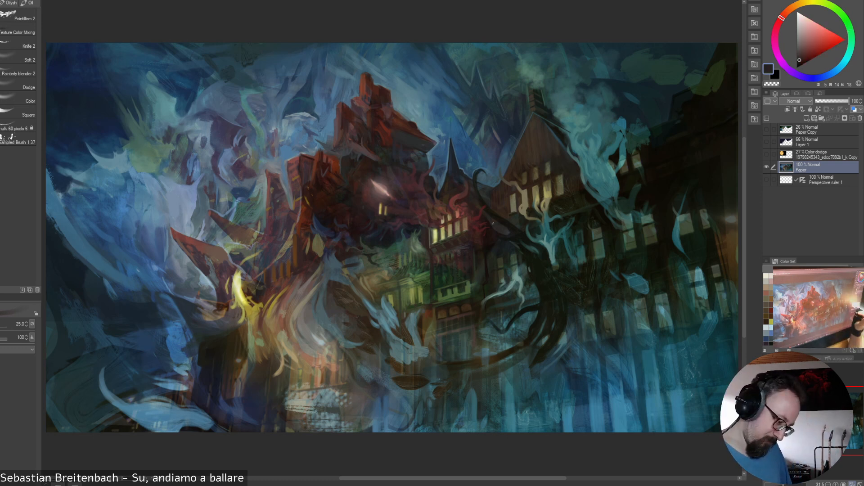
{"action": "left_click", "coordinate": [450, 293], "text": "alt"}
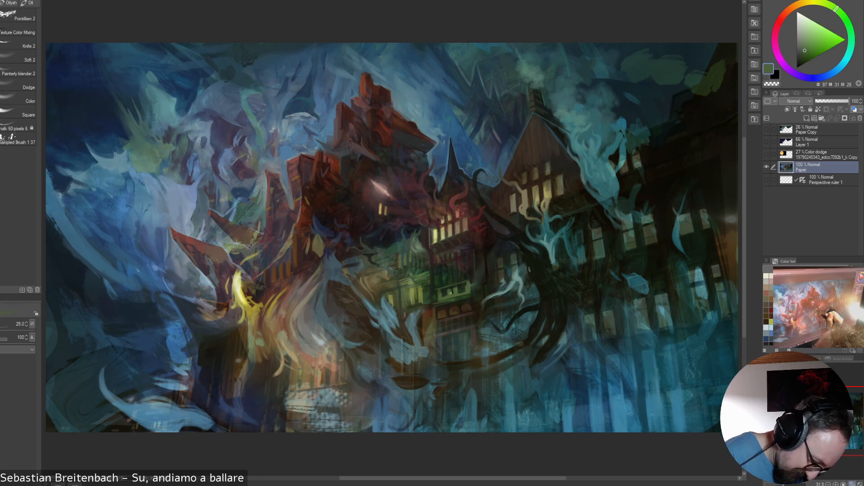
{"action": "left_click", "coordinate": [451, 293], "text": "alt"}
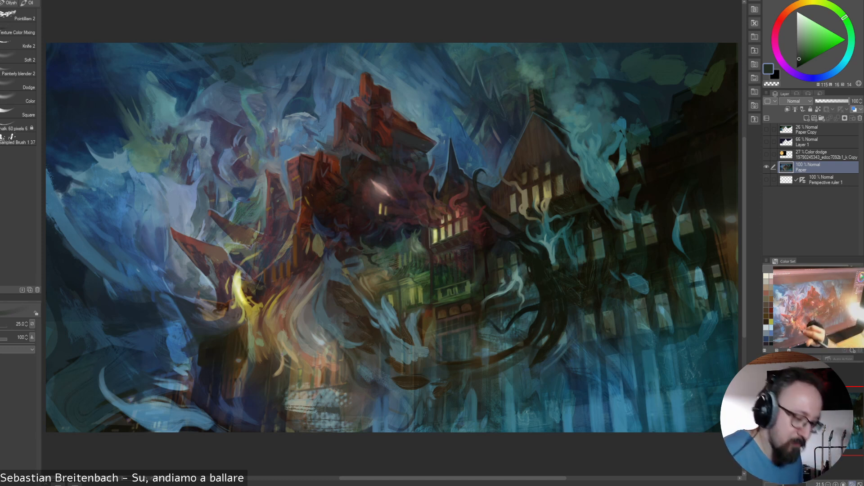
Repaint the arched windows under the green balcony as a paned grid with sampled near-black and dark browns at brush size 25
{"action": "left_click", "coordinate": [473, 327], "text": "alt"}
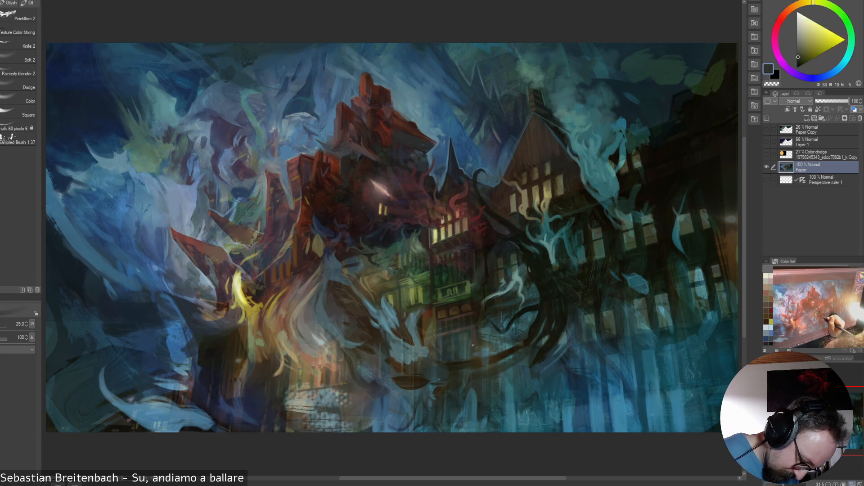
{"action": "left_click", "coordinate": [450, 332], "text": "alt"}
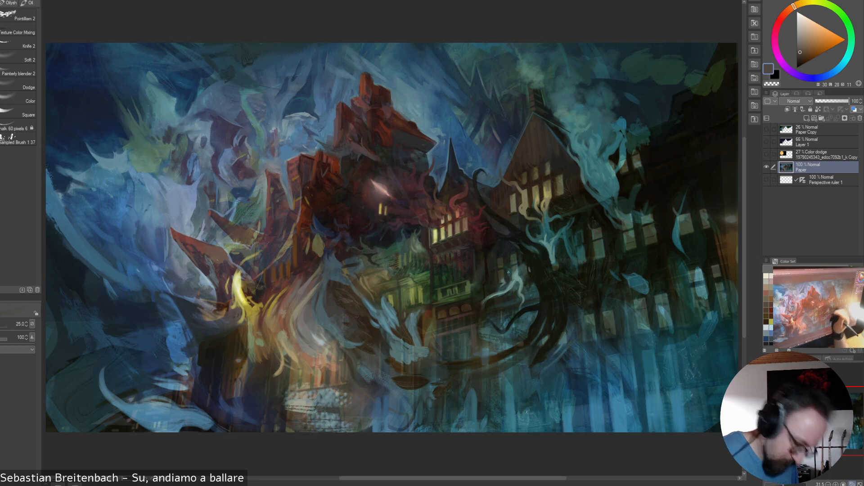
{"action": "left_click", "coordinate": [441, 336], "text": "alt"}
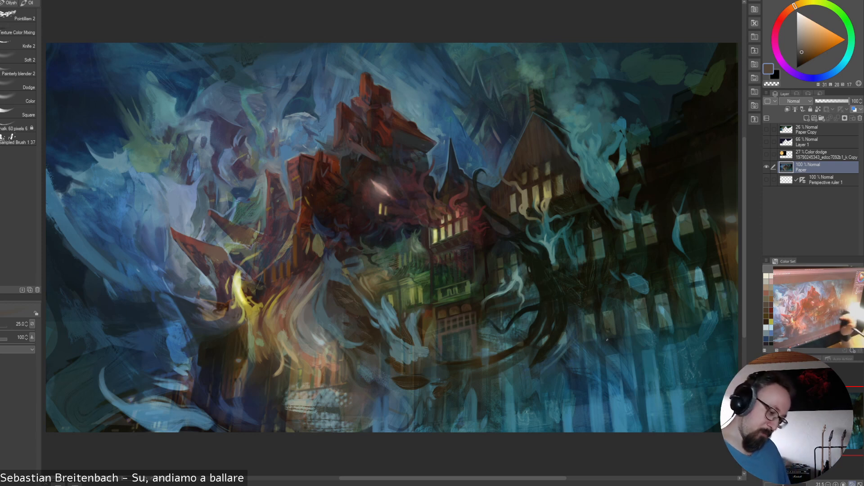
Define the wall edge between the paned windows and the tentacles with sampled dark brown, dark teal and slate blue at brush size 25
{"action": "left_click", "coordinate": [477, 319], "text": "alt"}
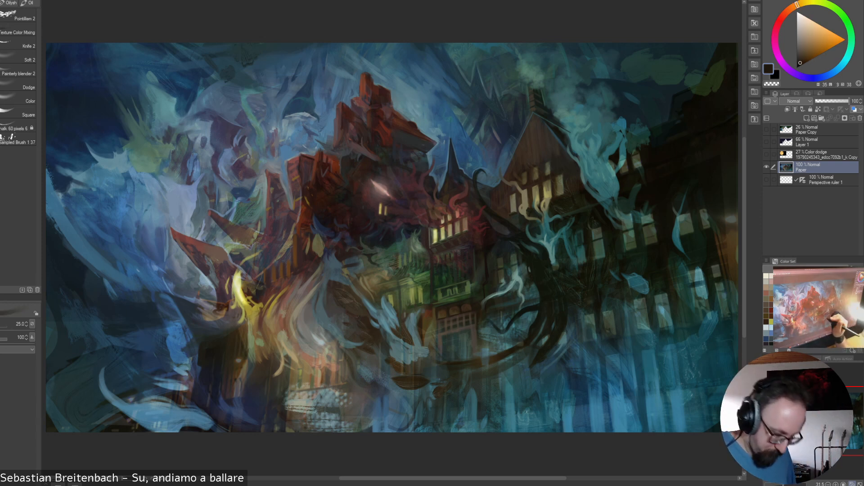
{"action": "left_click", "coordinate": [485, 315], "text": "alt"}
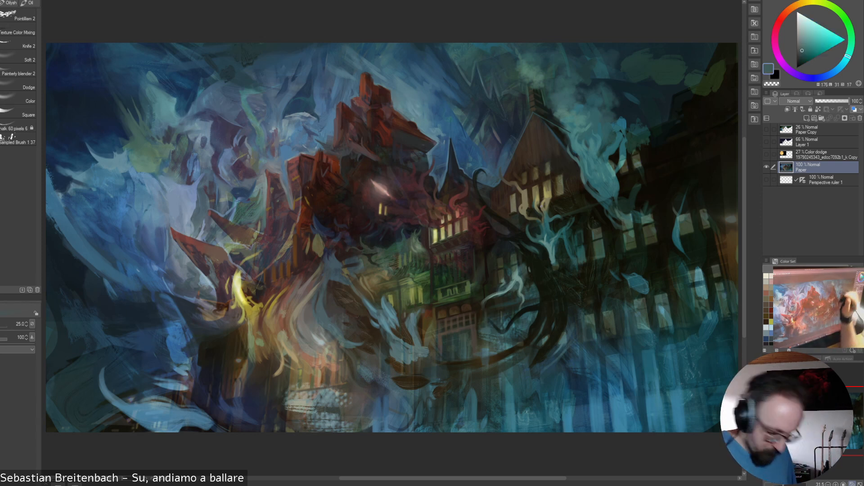
{"action": "left_click", "coordinate": [487, 334], "text": "alt"}
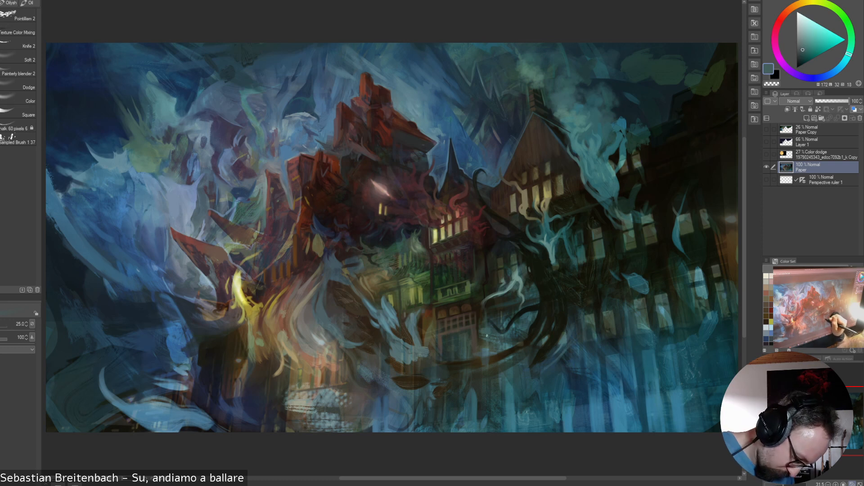
{"action": "left_click", "coordinate": [482, 331], "text": "alt"}
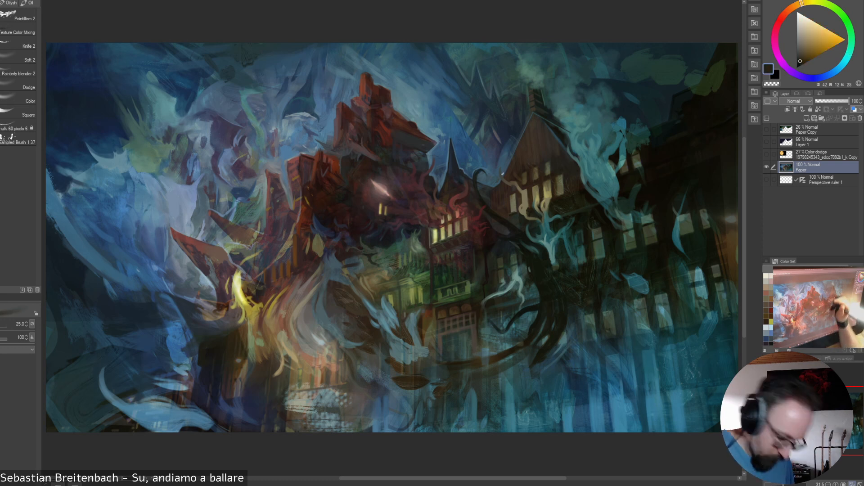
{"action": "left_click", "coordinate": [482, 328], "text": "alt"}
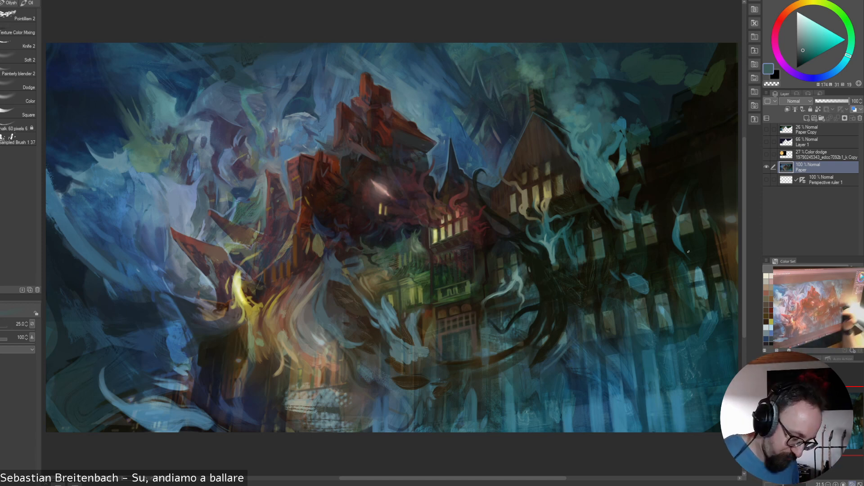
{"action": "left_click", "coordinate": [487, 348], "text": "alt"}
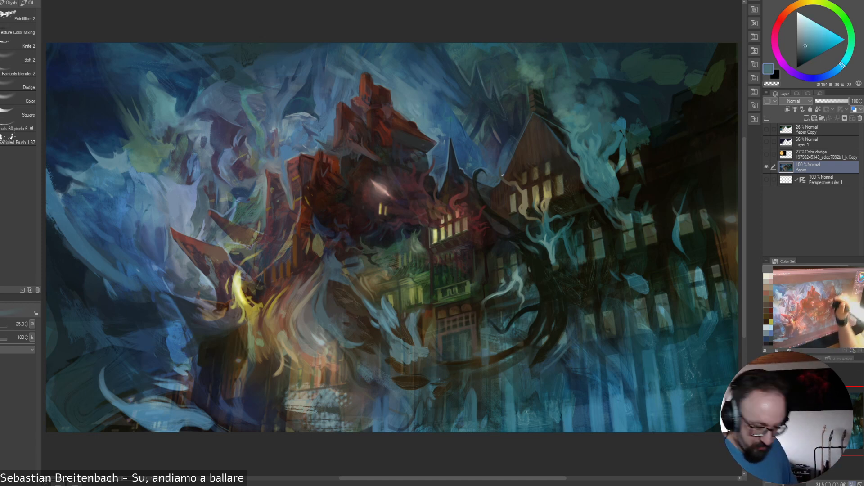
Detail the area beside the paned windows with slate blue and sampled dark teal at brush sizes 40 and 17.5
{"action": "key", "text": "bracketright"}
{"action": "key", "text": "bracketright"}
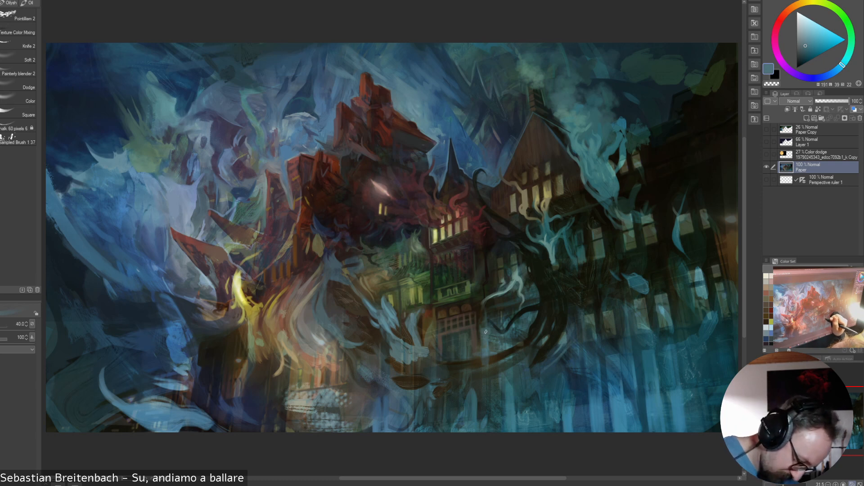
{"action": "key", "text": "bracketleft"}
{"action": "key", "text": "bracketleft"}
{"action": "key", "text": "bracketleft"}
{"action": "key", "text": "bracketleft"}
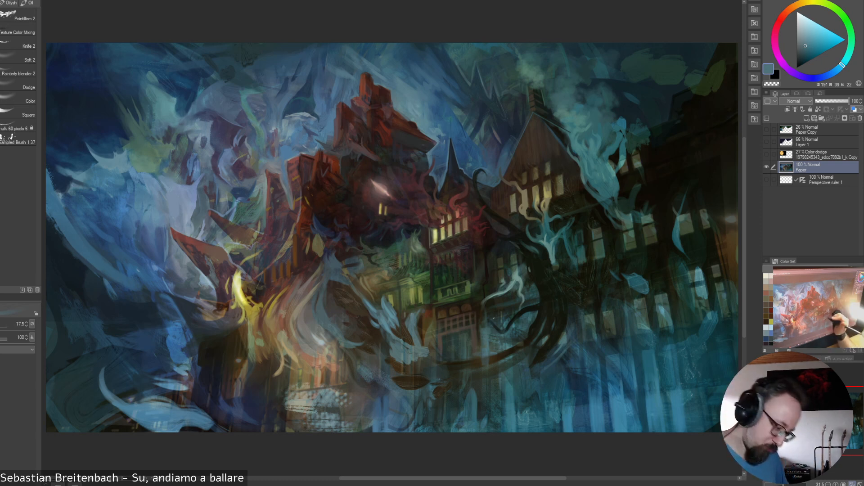
{"action": "left_click", "coordinate": [490, 334], "text": "alt"}
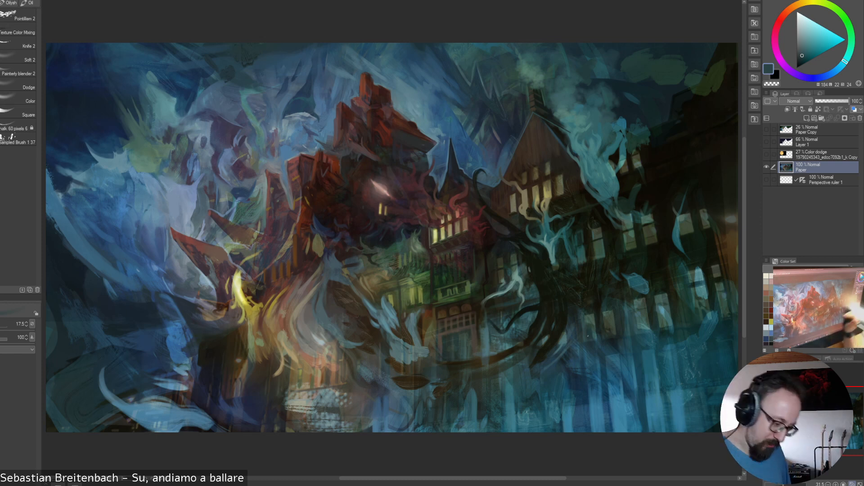
{"action": "left_click", "coordinate": [488, 351], "text": "alt"}
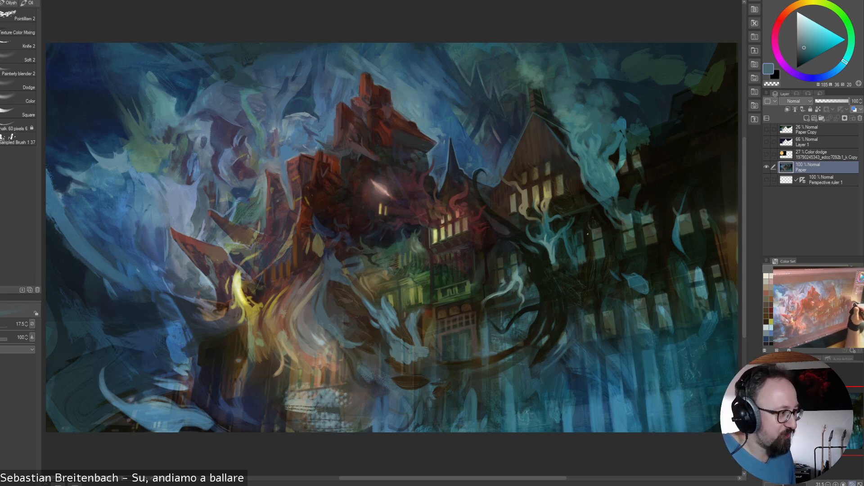
Repaint the wall column and corner beside the green balcony with sampled near-black and muted greens at brush sizes 45 and 40
{"action": "left_click", "coordinate": [482, 313], "text": "alt"}
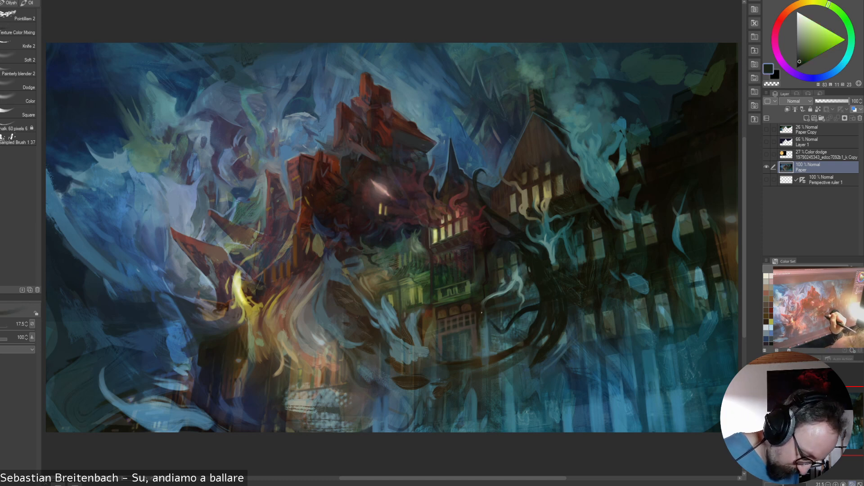
{"action": "left_click", "coordinate": [477, 281], "text": "alt"}
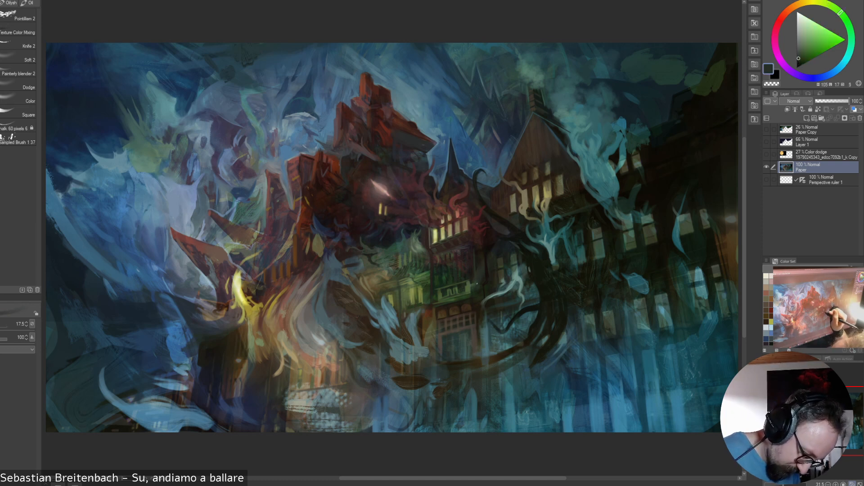
{"action": "key", "text": "bracketright"}
{"action": "key", "text": "bracketright"}
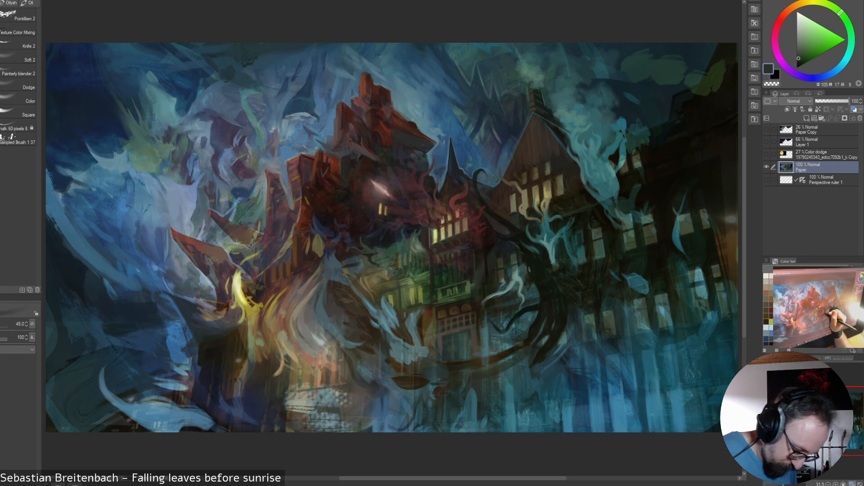
{"action": "left_click", "coordinate": [468, 272], "text": "alt"}
{"action": "left_click_drag", "start_coordinate": [477, 270], "coordinate": [477, 290]}
{"action": "key", "text": "bracketleft"}
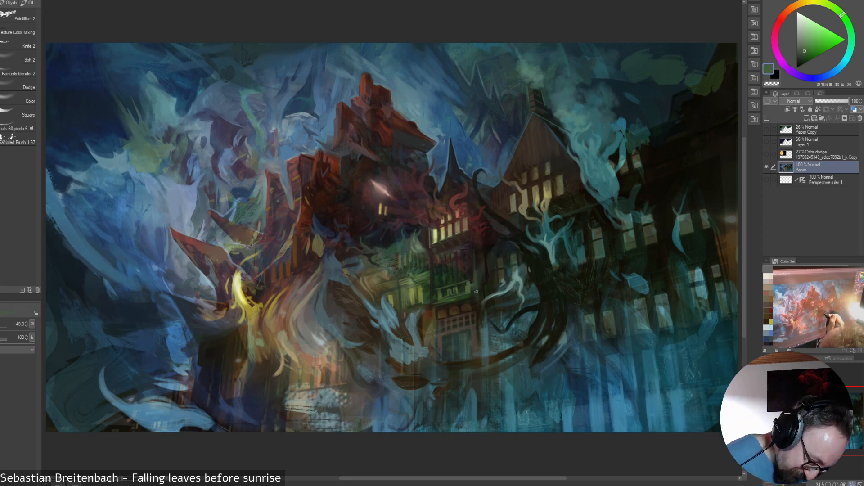
{"action": "left_click_drag", "start_coordinate": [475, 292], "coordinate": [455, 297]}
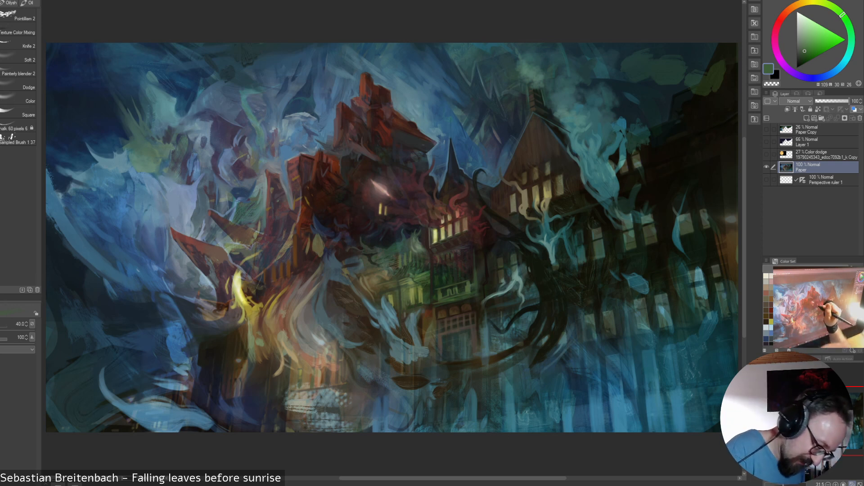
Refine the creature's glowing eye and the dark wall beside the spire with sampled maroon, salmon pink and slate blue at brush size 17.5
{"action": "left_click", "coordinate": [407, 221], "text": "alt"}
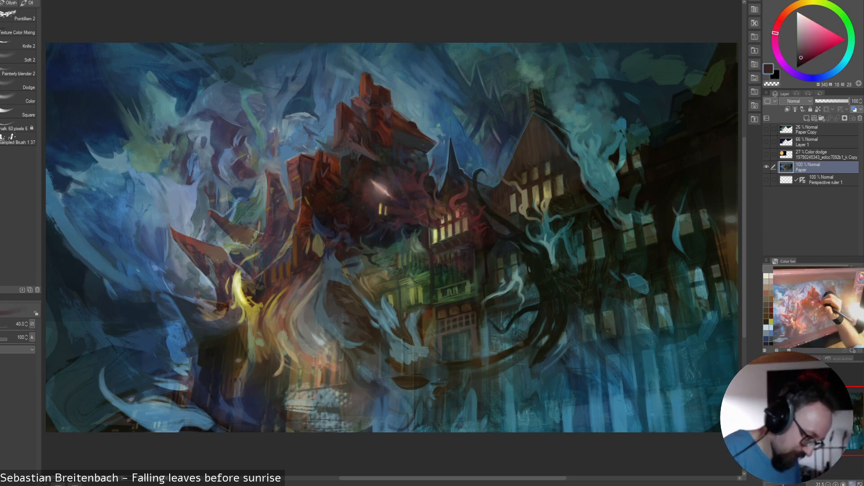
{"action": "left_click", "coordinate": [378, 188], "text": "alt"}
{"action": "key", "text": "bracketleft"}
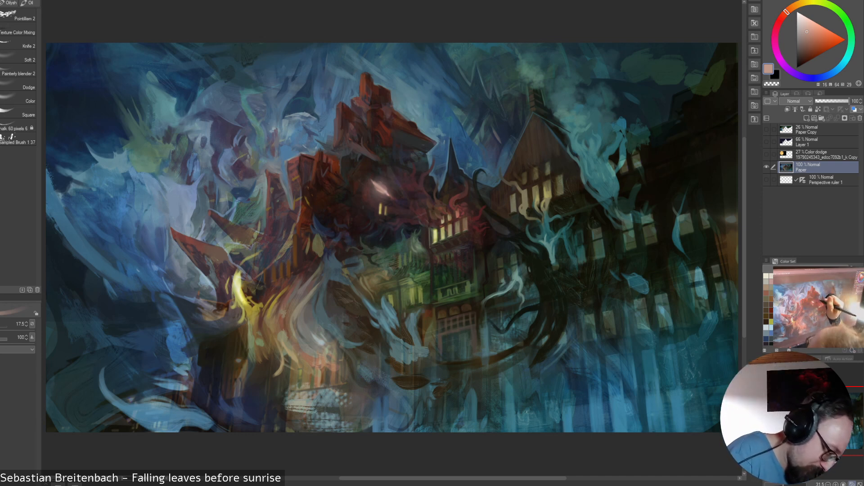
{"action": "left_click", "coordinate": [436, 182], "text": "alt"}
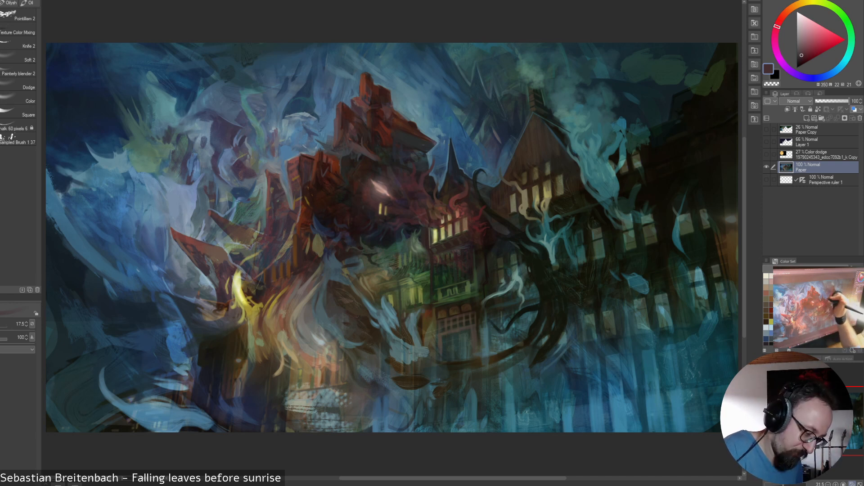
{"action": "left_click", "coordinate": [430, 165], "text": "alt"}
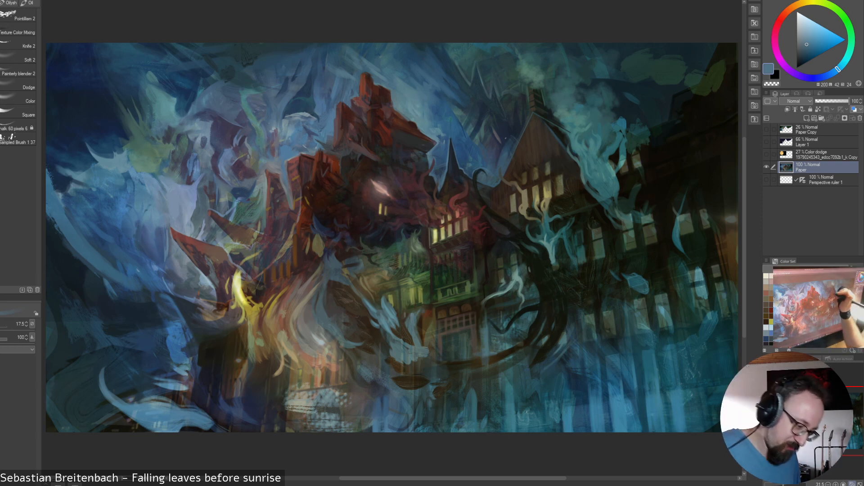
Rework the sky beside the dark spire and the swirling clouds left of the red castle with sampled blues and muted teal at brush sizes 50 and 40
{"action": "left_click", "coordinate": [462, 126], "text": "alt"}
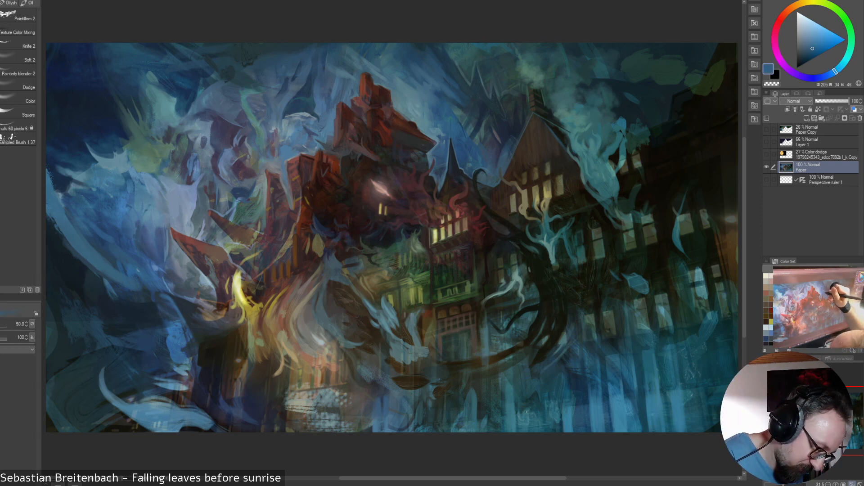
{"action": "left_click", "coordinate": [463, 119], "text": "alt"}
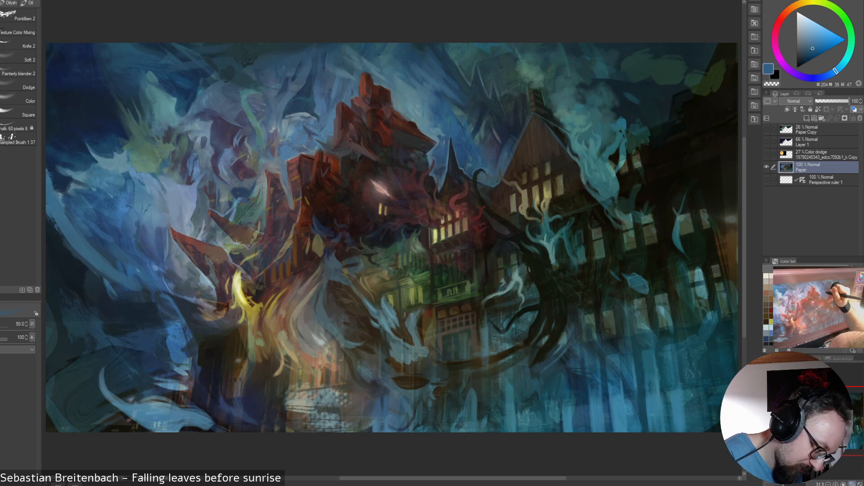
{"action": "left_click", "coordinate": [466, 135], "text": "alt"}
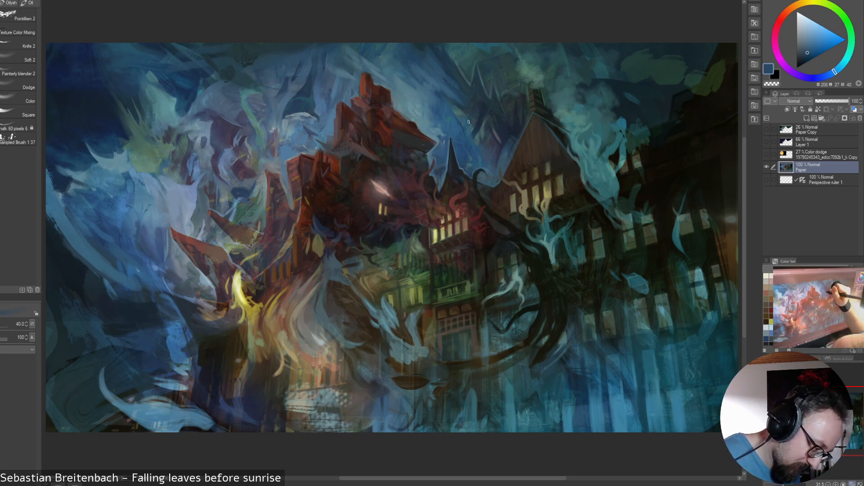
{"action": "left_click", "coordinate": [453, 104], "text": "alt"}
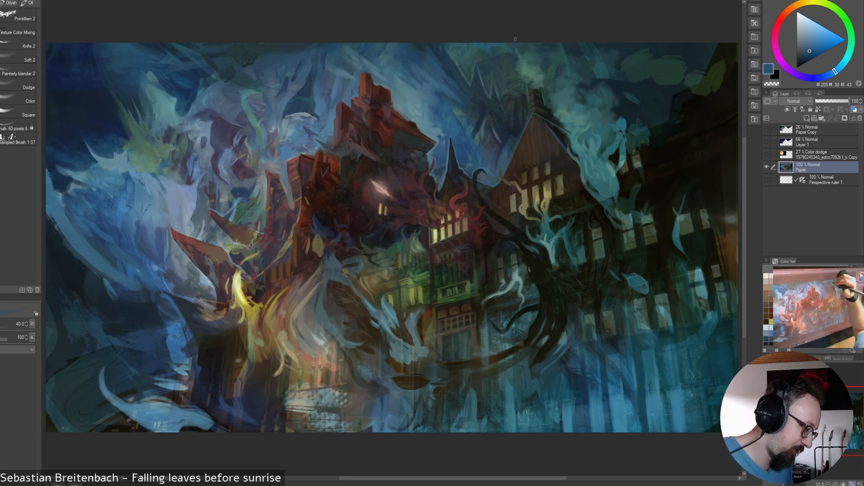
{"action": "left_click", "coordinate": [255, 84], "text": "alt"}
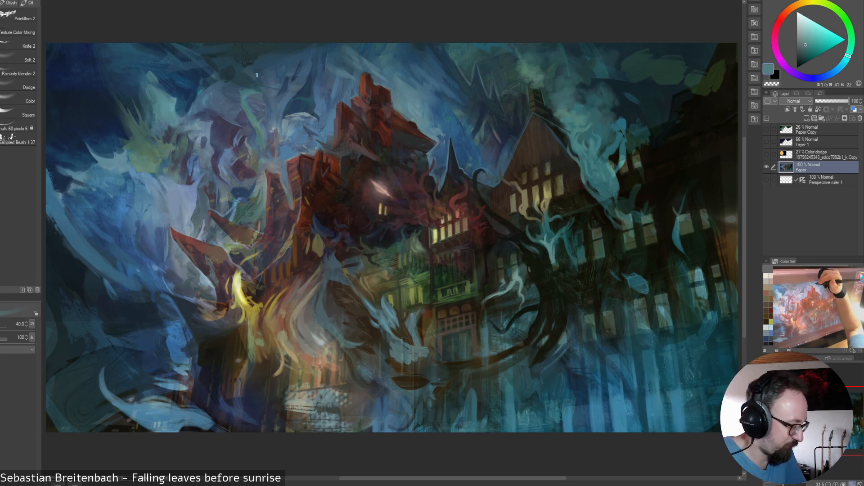
{"action": "left_click", "coordinate": [247, 117], "text": "alt"}
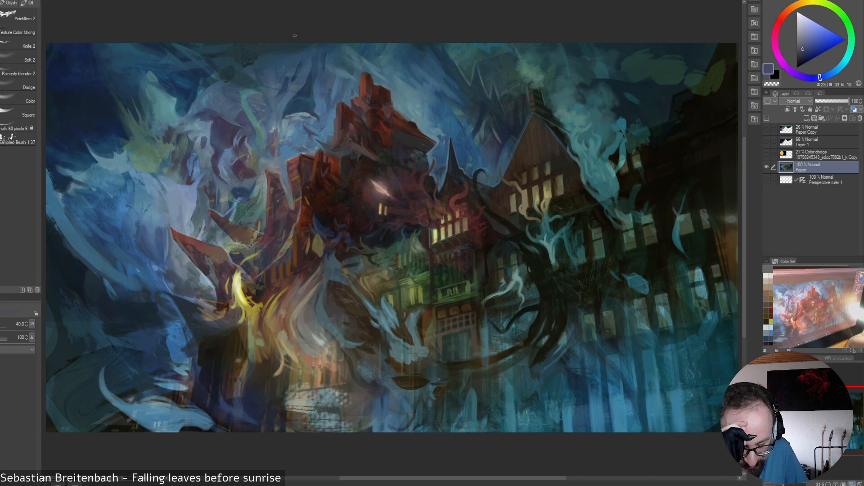
Paint over the vertical water reflections below the right-hand building with sampled mid and deep blues at brush size 40
{"action": "left_click", "coordinate": [677, 392], "text": "alt"}
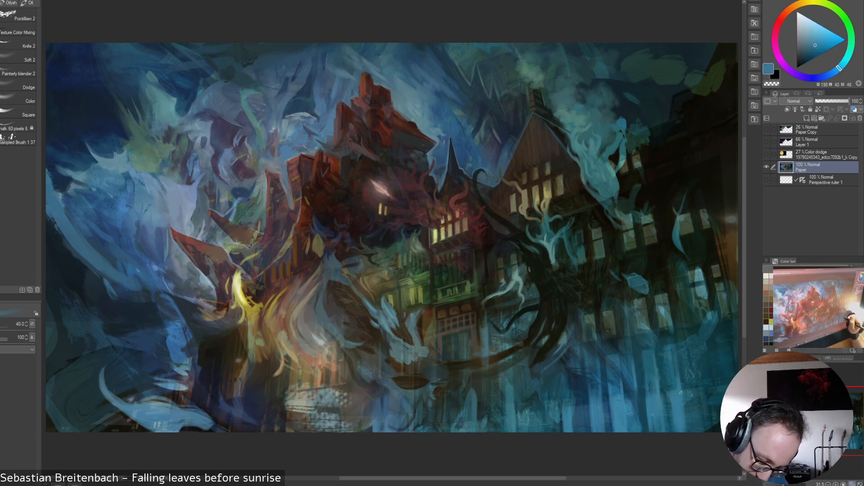
{"action": "left_click", "coordinate": [671, 411], "text": "alt"}
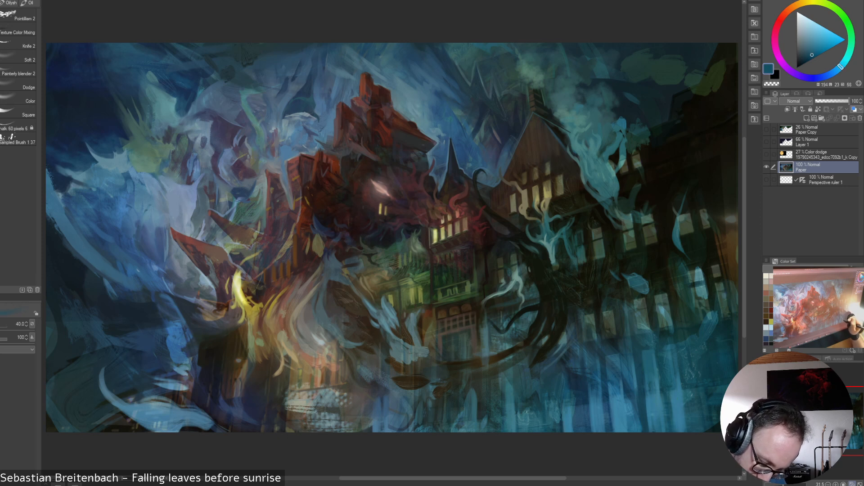
{"action": "left_click", "coordinate": [683, 352], "text": "alt"}
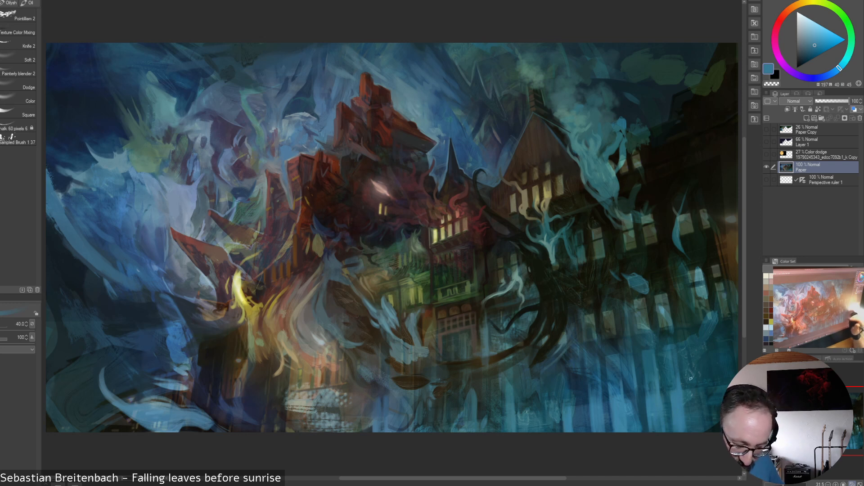
{"action": "left_click", "coordinate": [681, 392], "text": "alt"}
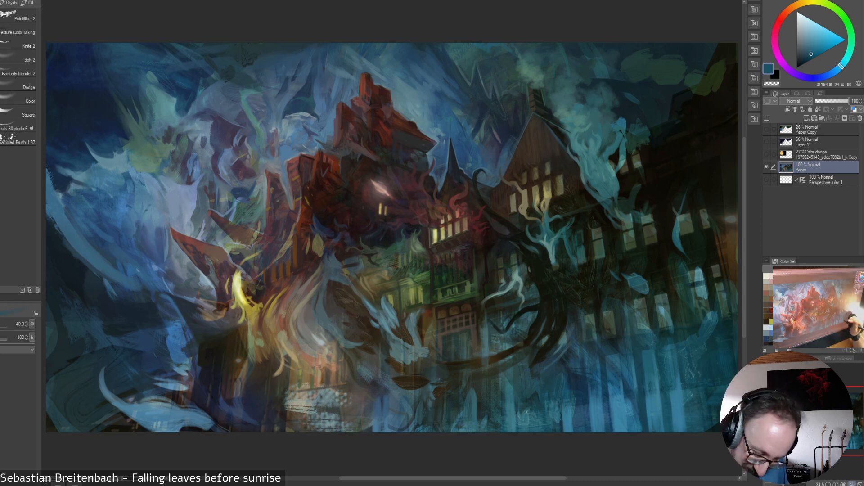
{"action": "left_click", "coordinate": [676, 399], "text": "alt"}
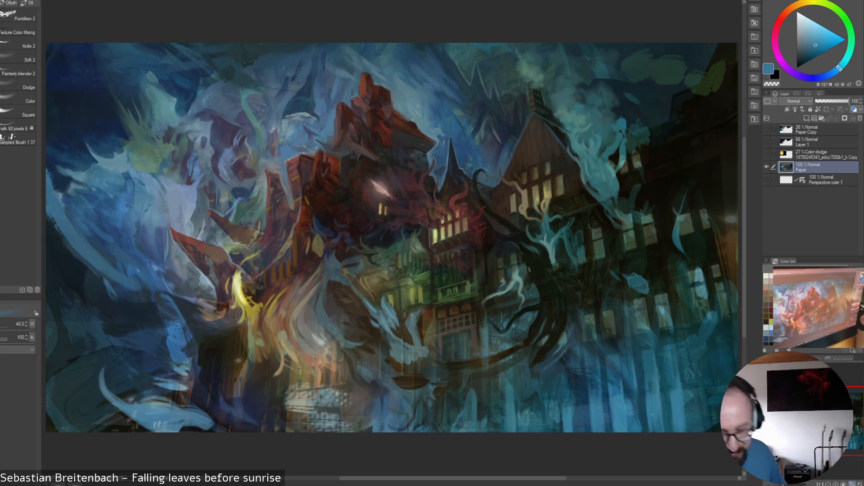
Blend the waterline beneath the right-hand building's lowest windows with sampled dark teals and deep blue at brush size 30
{"action": "left_click", "coordinate": [669, 342], "text": "alt"}
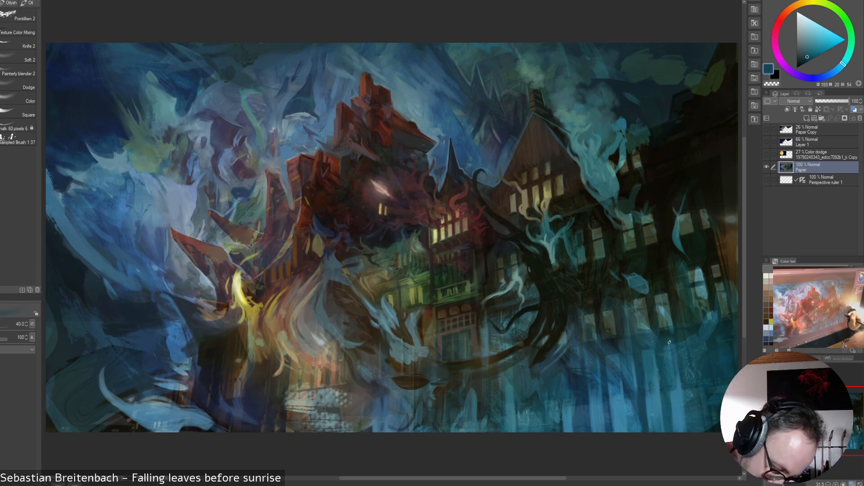
{"action": "key", "text": "["}
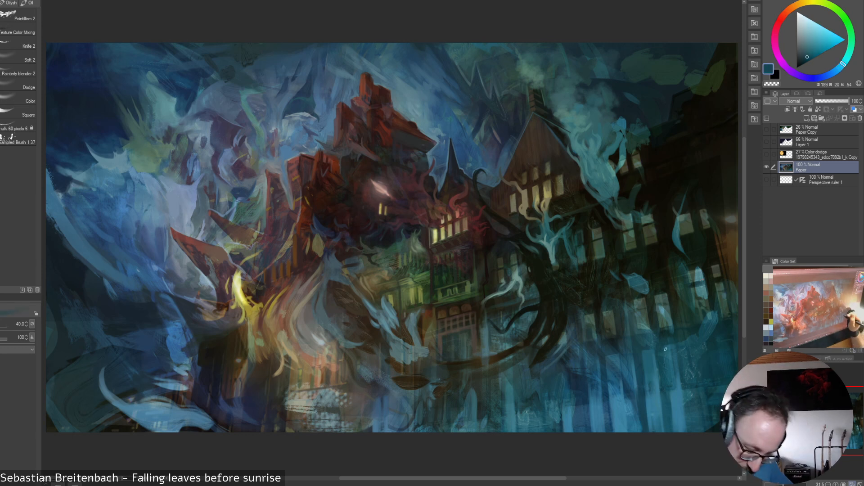
{"action": "left_click", "coordinate": [666, 344], "text": "alt"}
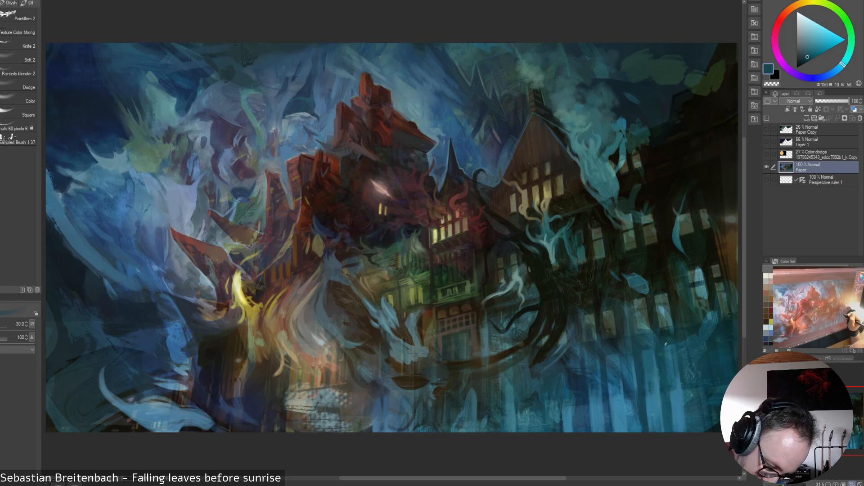
{"action": "left_click", "coordinate": [665, 346], "text": "alt"}
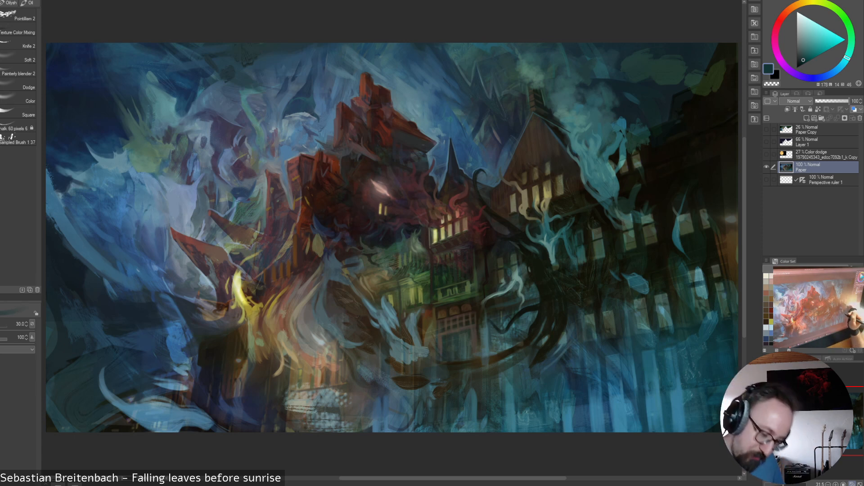
{"action": "left_click", "coordinate": [664, 347], "text": "alt"}
{"action": "left_click", "coordinate": [677, 343], "text": "alt"}
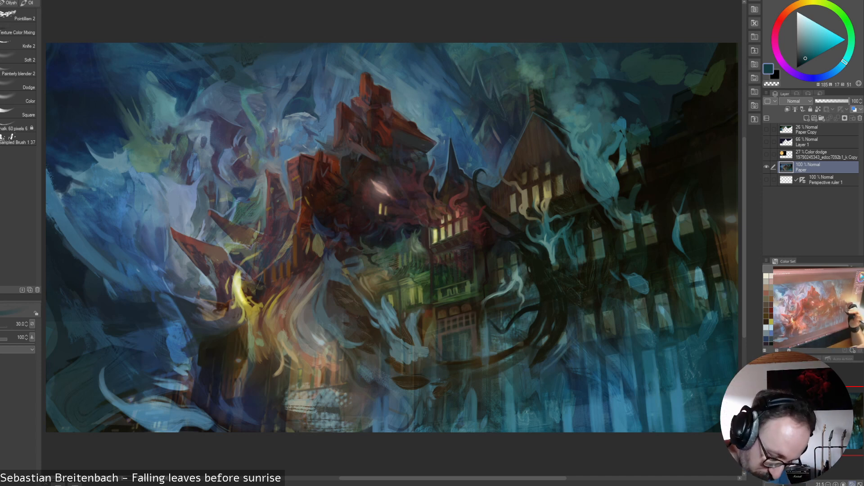
Brighten the right-hand building's lowest windows with sampled light blue and trim their edges with dark green and slate teal at brush size 30
{"action": "left_click", "coordinate": [637, 283], "text": "alt"}
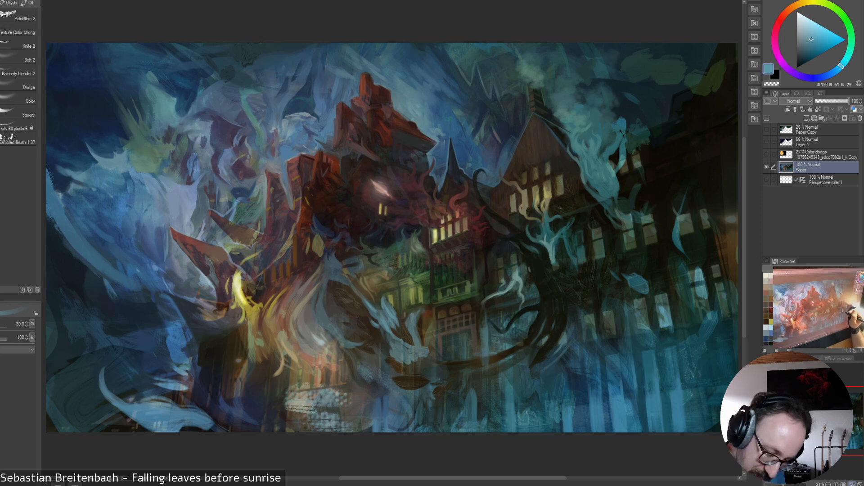
{"action": "left_click", "coordinate": [659, 329], "text": "alt"}
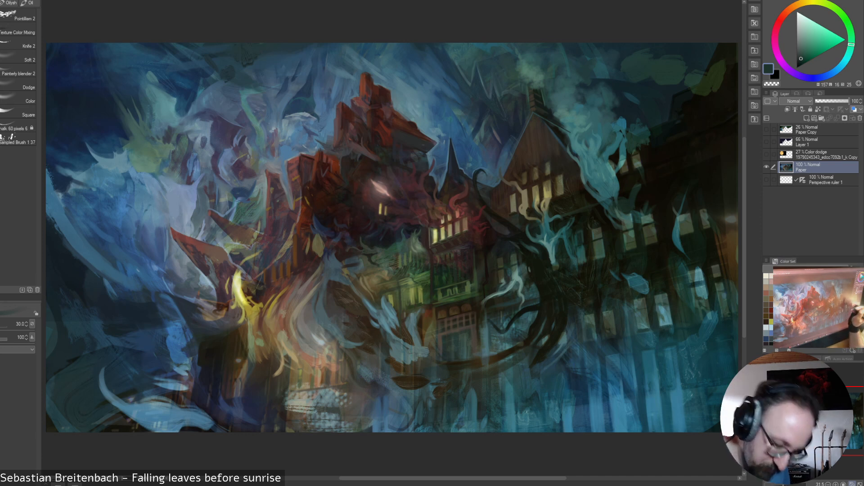
{"action": "left_click", "coordinate": [650, 330], "text": "alt"}
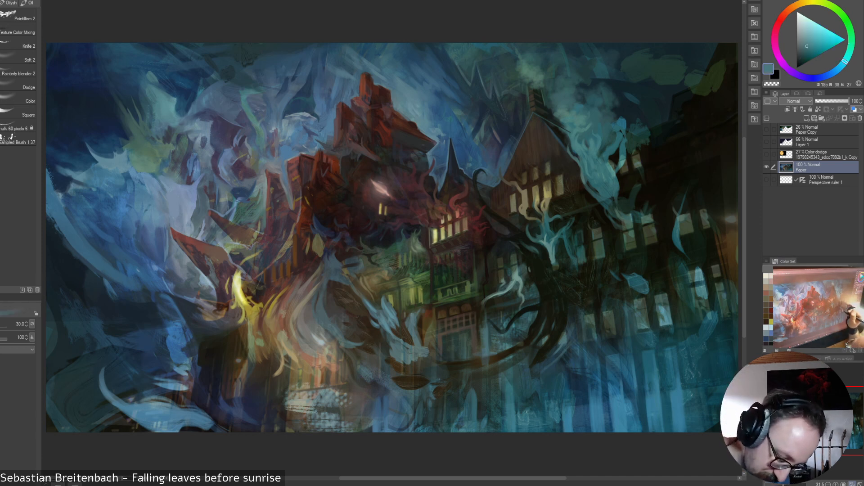
{"action": "left_click", "coordinate": [647, 333], "text": "alt"}
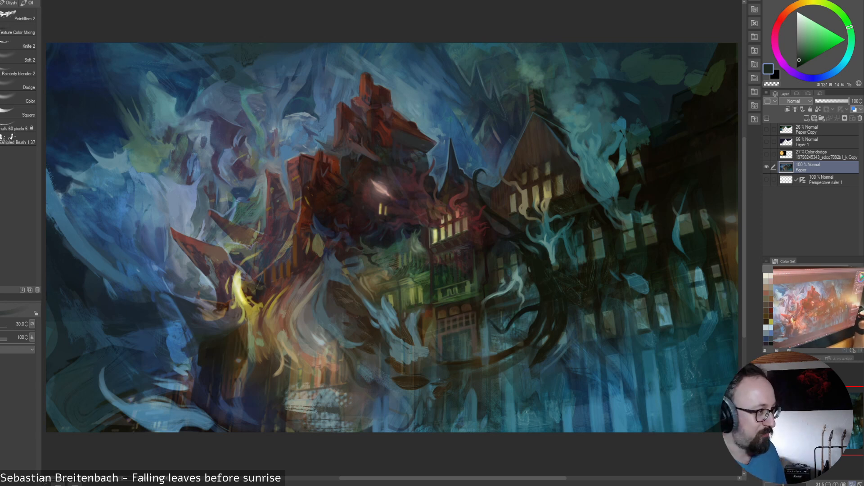
Define the panes and dividers of the lowest windows with sampled greyish blues and dark green at brush sizes 30 and 17.5
{"action": "left_click", "coordinate": [648, 227], "text": "alt"}
{"action": "left_click", "coordinate": [661, 313], "text": "alt"}
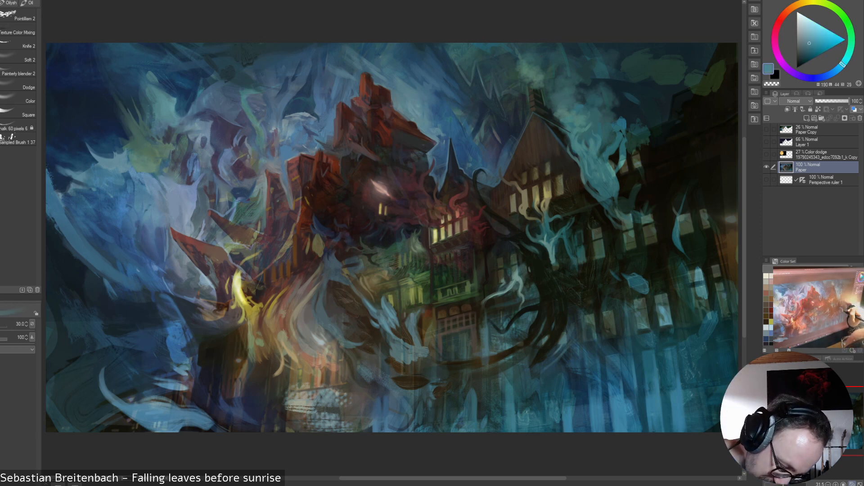
{"action": "left_click", "coordinate": [664, 311], "text": "alt"}
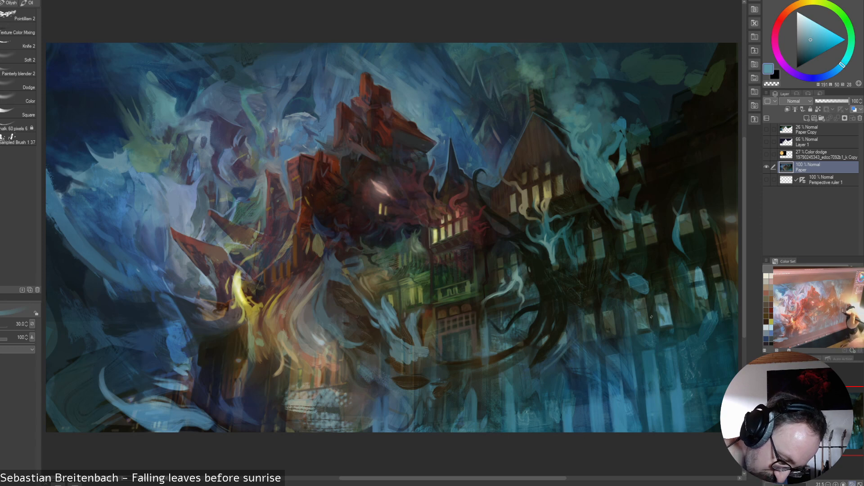
{"action": "left_click", "coordinate": [653, 310], "text": "alt"}
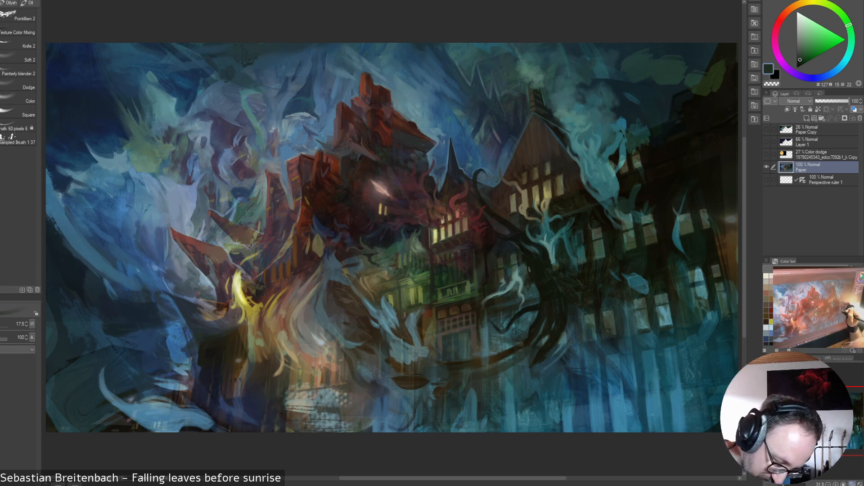
Soften the area around and below the right-hand building's lowest windows with sampled muted teals and blue at brush sizes 30 and 35
{"action": "left_click", "coordinate": [638, 308], "text": "alt"}
{"action": "key", "text": "bracketright"}
{"action": "key", "text": "bracketright"}
{"action": "key", "text": "bracketright"}
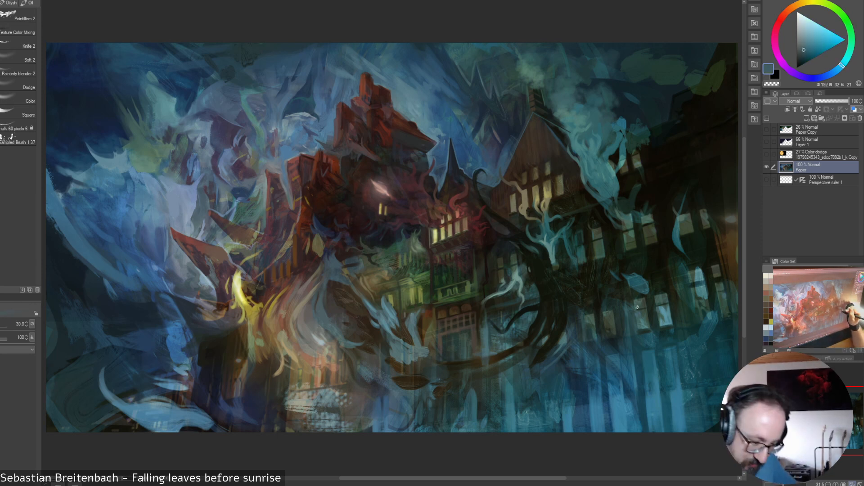
{"action": "left_click", "coordinate": [643, 319], "text": "alt"}
{"action": "key", "text": "bracketright"}
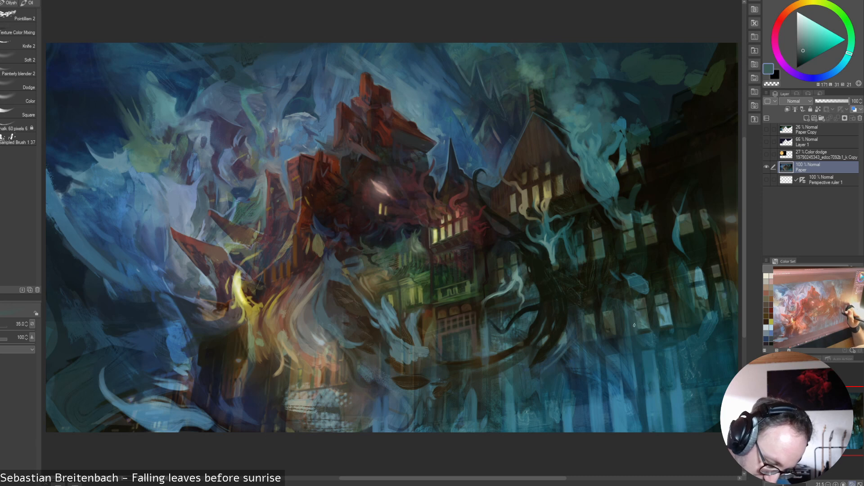
{"action": "left_click", "coordinate": [640, 341], "text": "alt"}
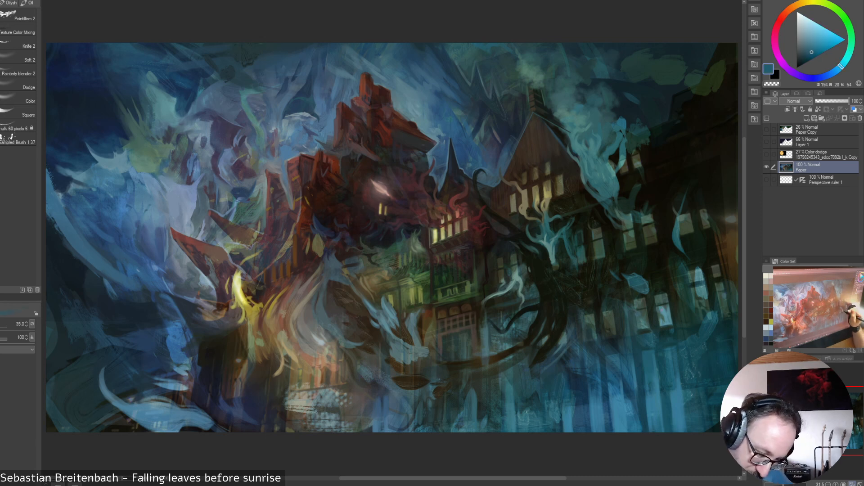
Refine the panes of the lowest windows with sampled greyish blue, varying the brush size between 17.5 and 50
{"action": "left_click", "coordinate": [642, 314], "text": "alt"}
{"action": "key", "text": "bracketleft"}
{"action": "key", "text": "bracketleft"}
{"action": "key", "text": "bracketleft"}
{"action": "key", "text": "bracketleft"}
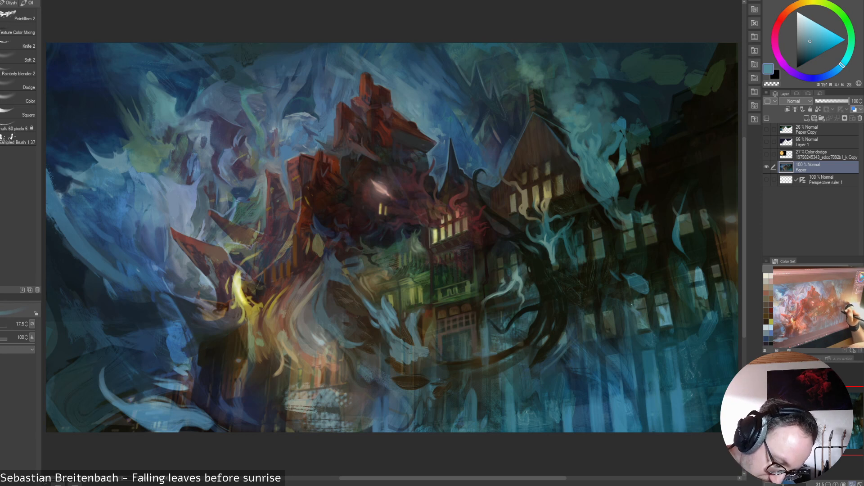
{"action": "key", "text": "bracketright"}
{"action": "key", "text": "bracketright"}
{"action": "key", "text": "bracketright"}
{"action": "key", "text": "bracketright"}
{"action": "key", "text": "bracketright"}
{"action": "key", "text": "bracketright"}
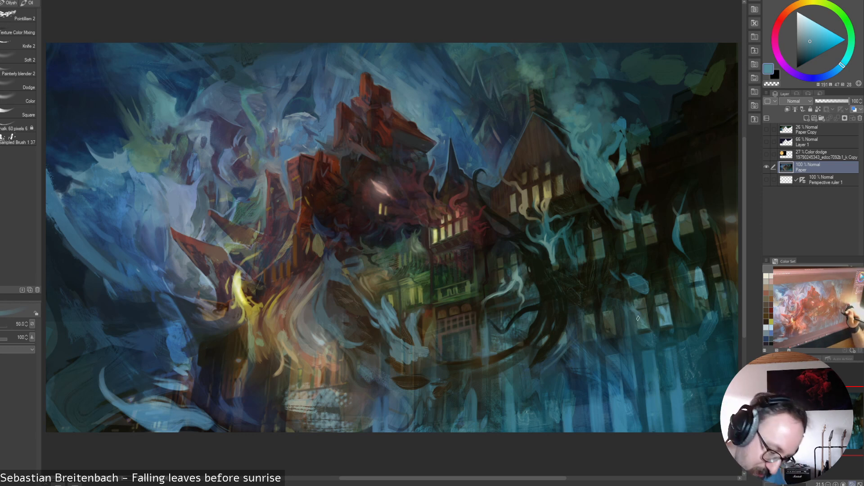
{"action": "key", "text": "bracketleft"}
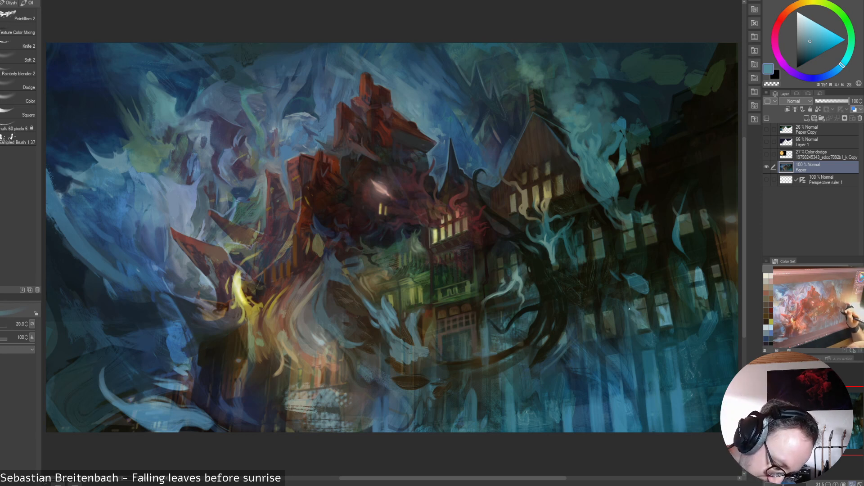
{"action": "key", "text": "bracketright"}
{"action": "key", "text": "bracketright"}
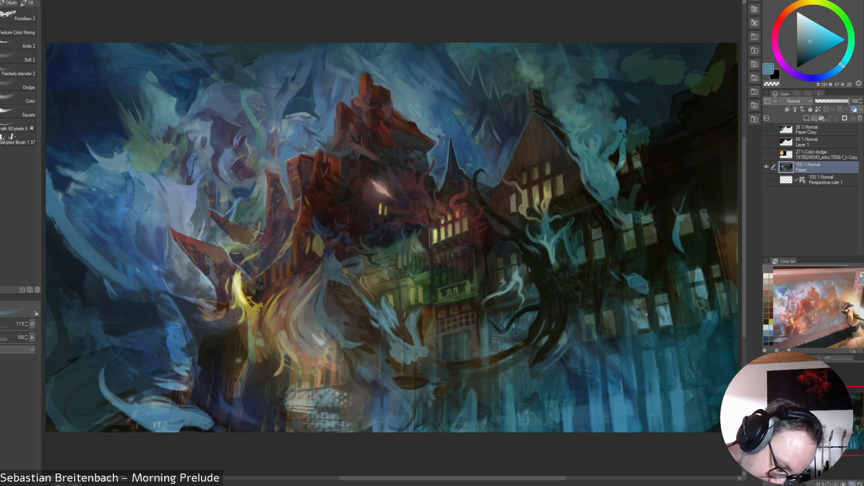
{"action": "key", "text": "bracketright"}
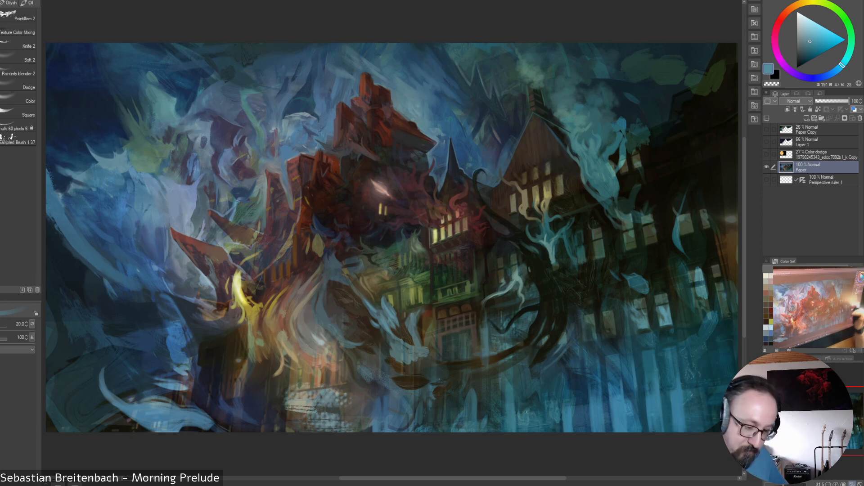
Touch up the water below the right-hand building with sampled blues and show the perspective ruler, raising the brush size to 45
{"action": "left_click", "coordinate": [655, 354], "text": "alt"}
{"action": "left_click", "coordinate": [660, 386], "text": "alt"}
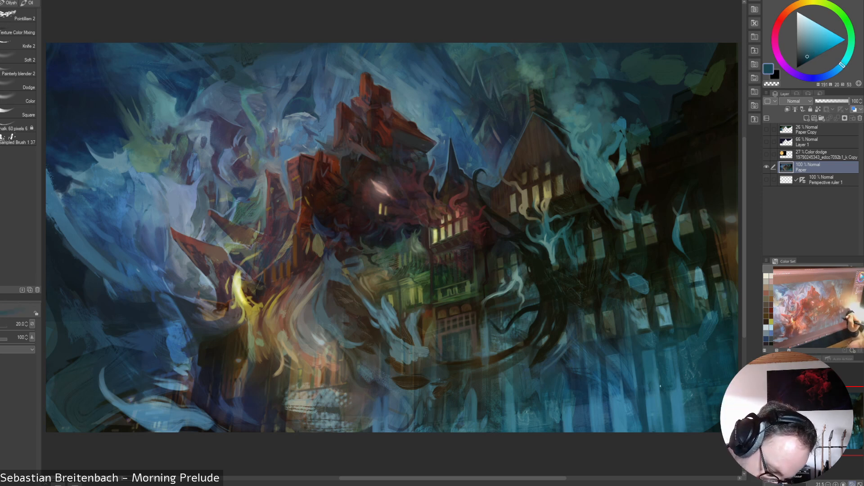
{"action": "left_click", "coordinate": [682, 351], "text": "alt"}
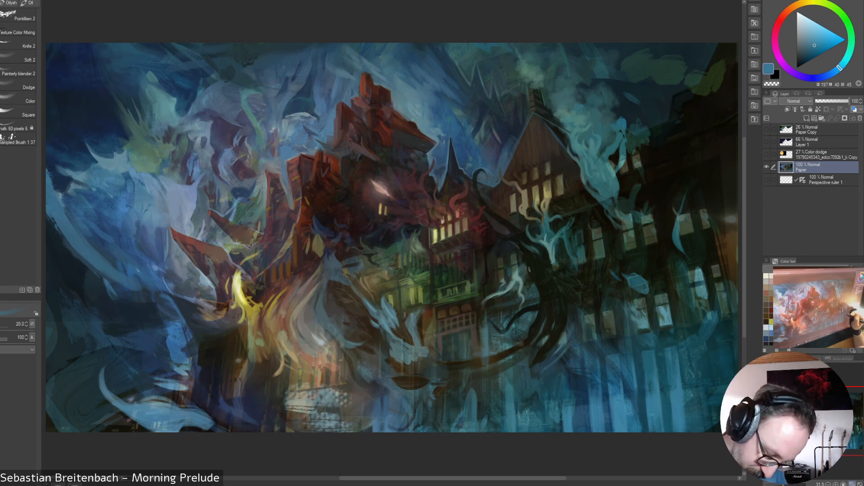
{"action": "left_click", "coordinate": [767, 180]}
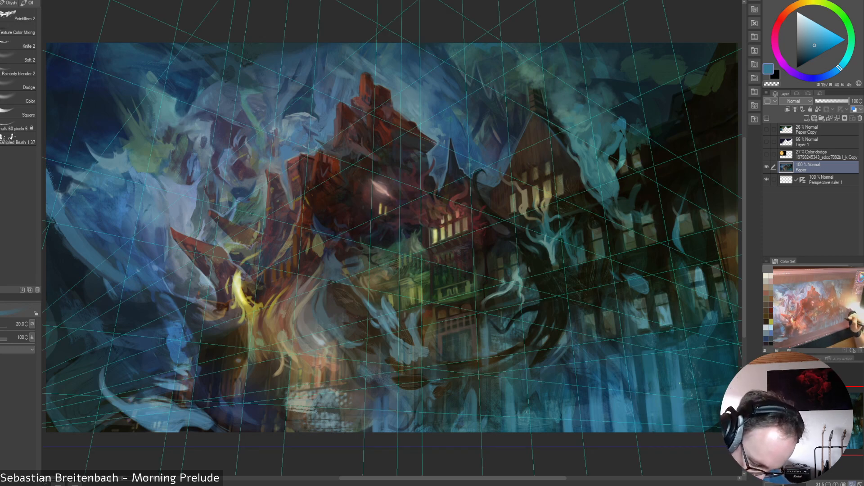
{"action": "left_click", "coordinate": [680, 383], "text": "alt"}
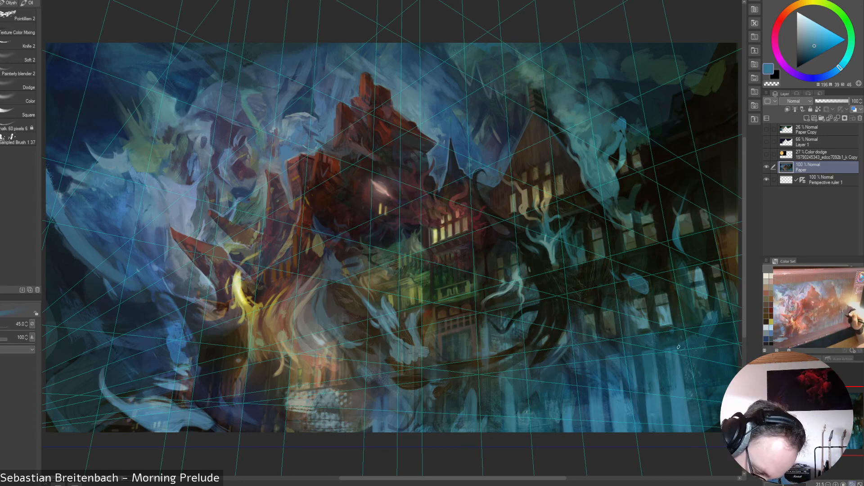
{"action": "left_click_drag", "start_coordinate": [678, 347], "coordinate": [692, 422]}
{"action": "key", "text": "ctrl+z"}
{"action": "left_click_drag", "start_coordinate": [678, 351], "coordinate": [691, 424]}
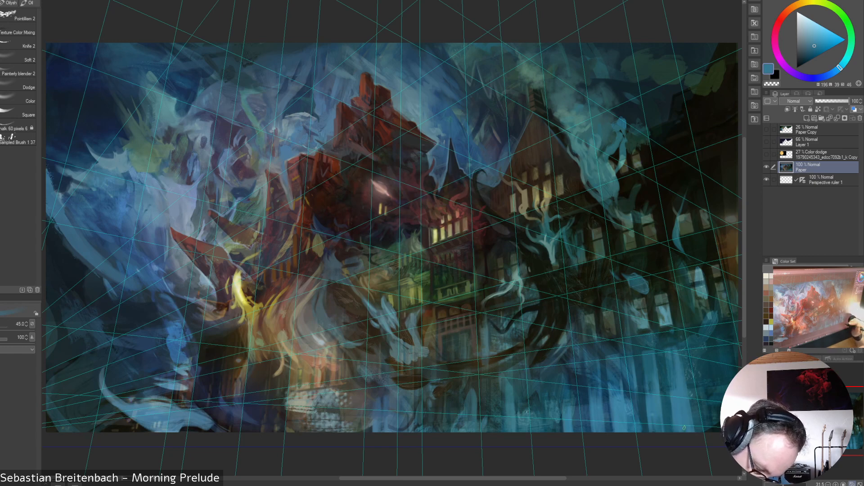
{"action": "key", "text": "ctrl+z"}
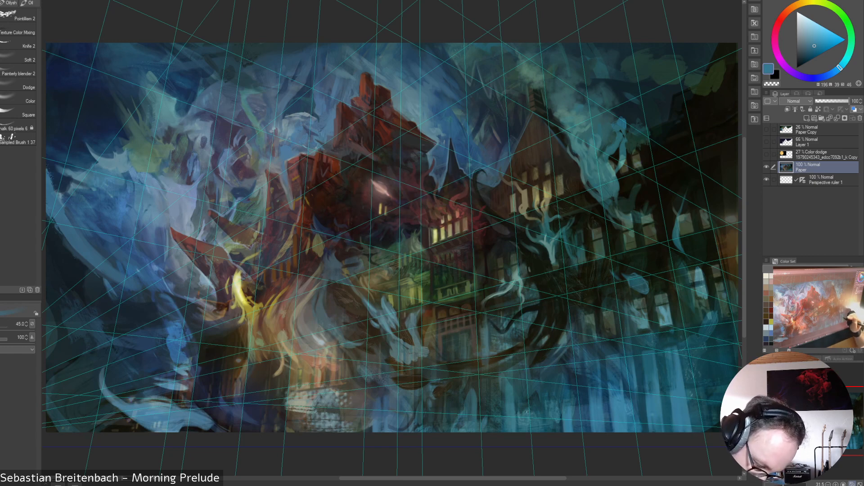
Paint ruler-guided vertical reflections in the water beneath the lowest windows with sampled deep blues at brush size 45
{"action": "left_click", "coordinate": [670, 386], "text": "alt"}
{"action": "left_click_drag", "start_coordinate": [670, 390], "coordinate": [677, 430]}
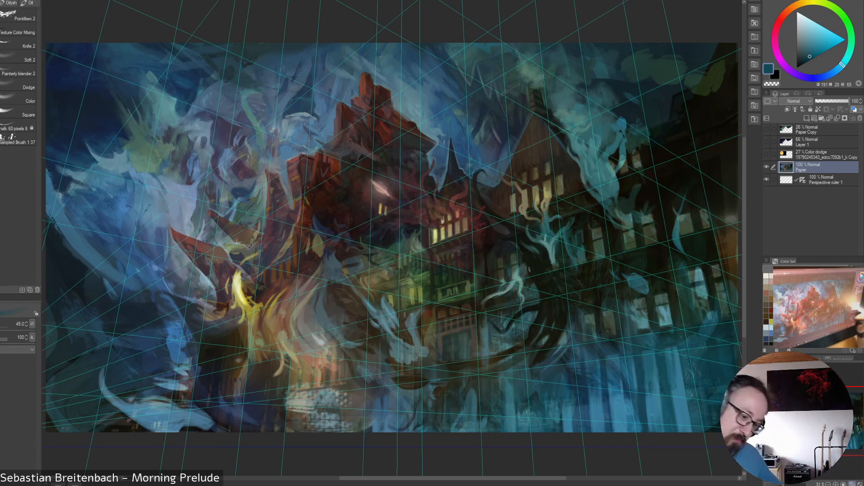
{"action": "left_click", "coordinate": [679, 388], "text": "alt"}
{"action": "left_click_drag", "start_coordinate": [655, 368], "coordinate": [668, 441]}
{"action": "key", "text": "ctrl+z"}
{"action": "left_click", "coordinate": [648, 393], "text": "alt"}
{"action": "left_click_drag", "start_coordinate": [647, 396], "coordinate": [650, 432]}
{"action": "left_click_drag", "start_coordinate": [644, 377], "coordinate": [652, 435]}
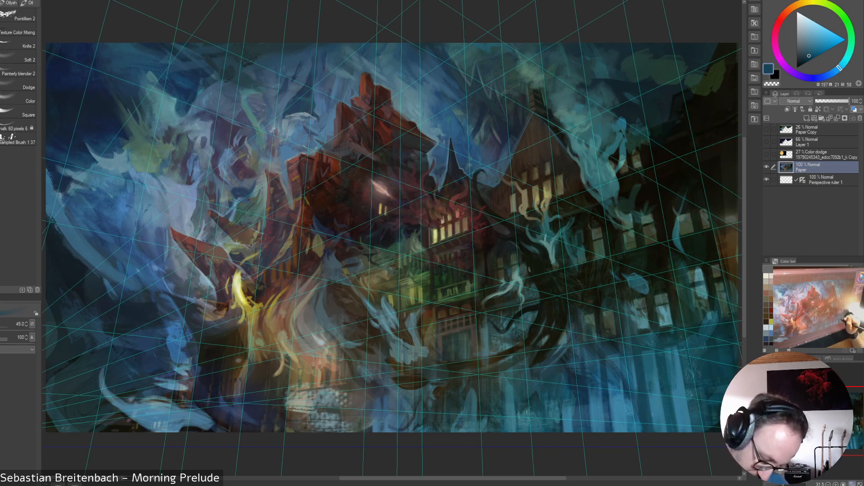
Extend the dark vertical reflections leftward, adding strokes in sampled deep and mid blues from the waterline to the canvas edge
{"action": "left_click_drag", "start_coordinate": [620, 377], "coordinate": [628, 433]}
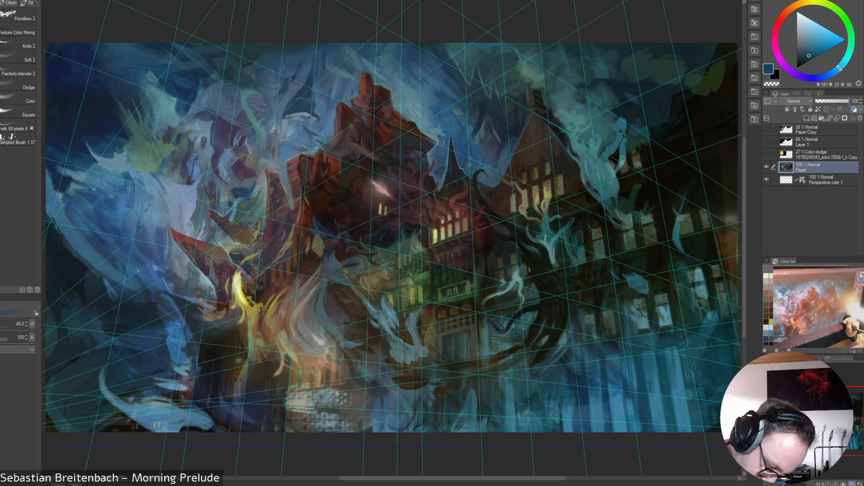
{"action": "left_click_drag", "start_coordinate": [624, 397], "coordinate": [628, 433]}
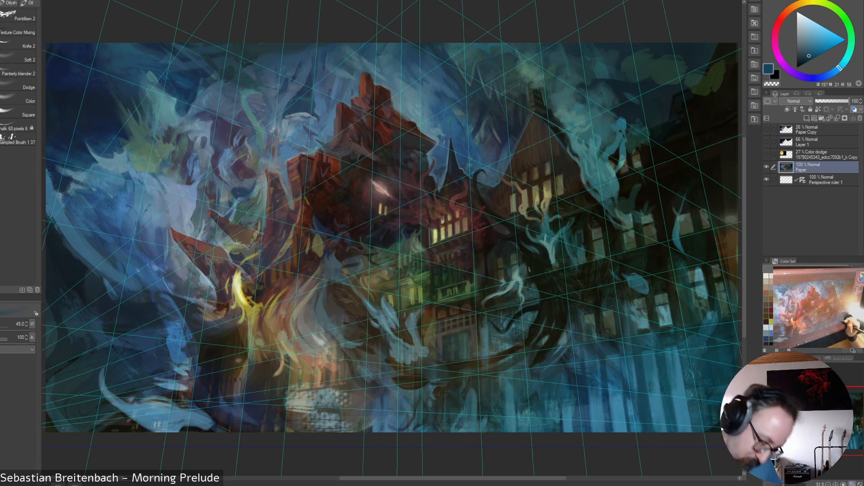
{"action": "left_click", "coordinate": [628, 398], "text": "alt"}
{"action": "left_click_drag", "start_coordinate": [629, 399], "coordinate": [636, 432]}
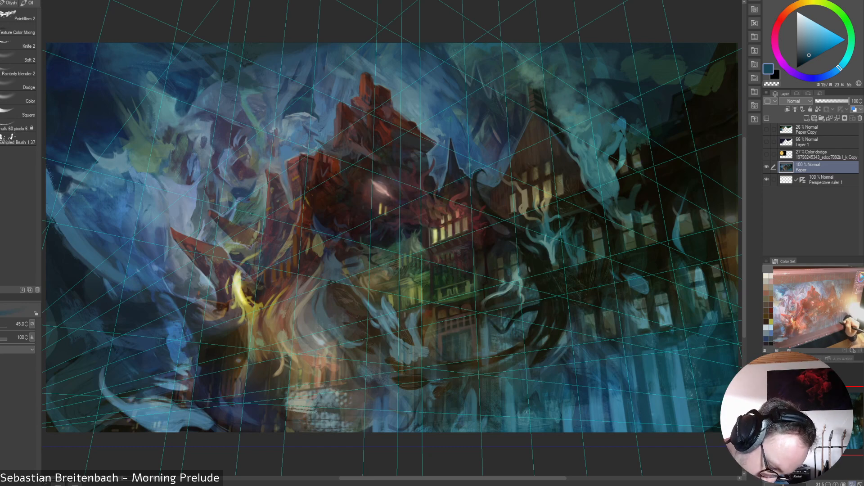
{"action": "left_click", "coordinate": [639, 415], "text": "alt"}
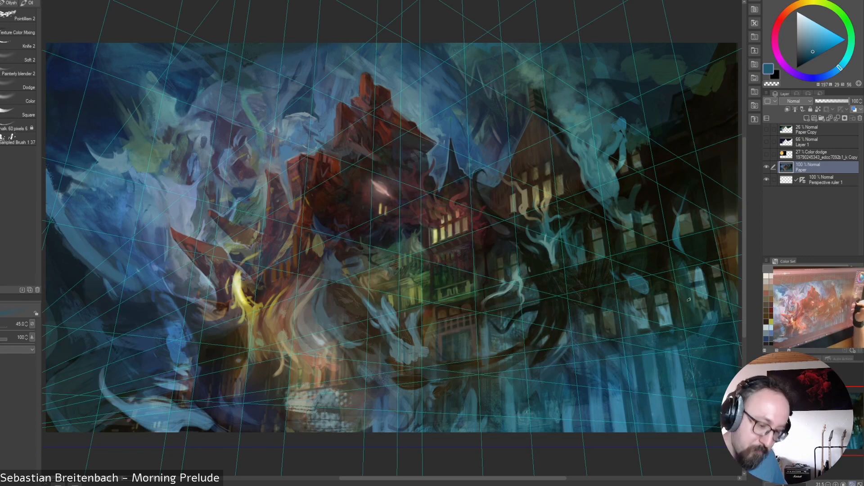
{"action": "left_click", "coordinate": [623, 352], "text": "alt"}
{"action": "left_click_drag", "start_coordinate": [622, 353], "coordinate": [634, 391]}
{"action": "left_click", "coordinate": [624, 362], "text": "alt"}
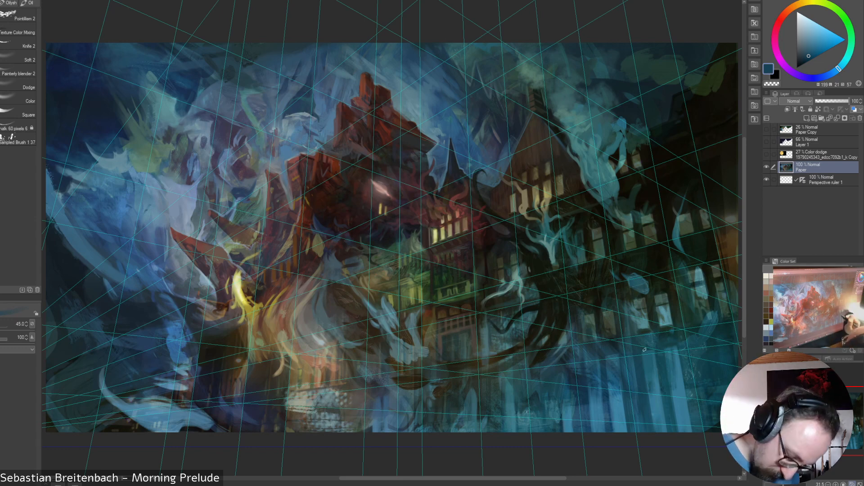
Add lighter blue vertical reflections beneath the dark tentacle at brush sizes 45 and 50, and hide the perspective ruler
{"action": "left_click", "coordinate": [580, 379], "text": "alt"}
{"action": "left_click_drag", "start_coordinate": [561, 364], "coordinate": [563, 405]}
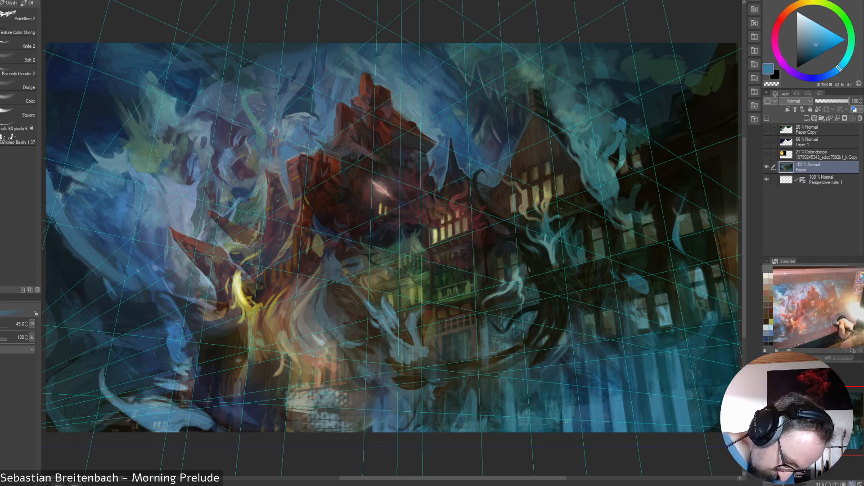
{"action": "left_click_drag", "start_coordinate": [568, 363], "coordinate": [573, 396]}
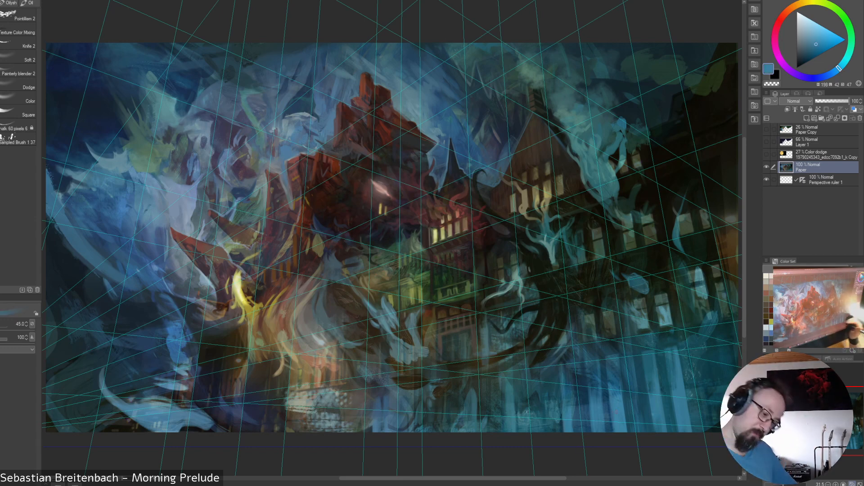
{"action": "left_click_drag", "start_coordinate": [549, 366], "coordinate": [550, 402]}
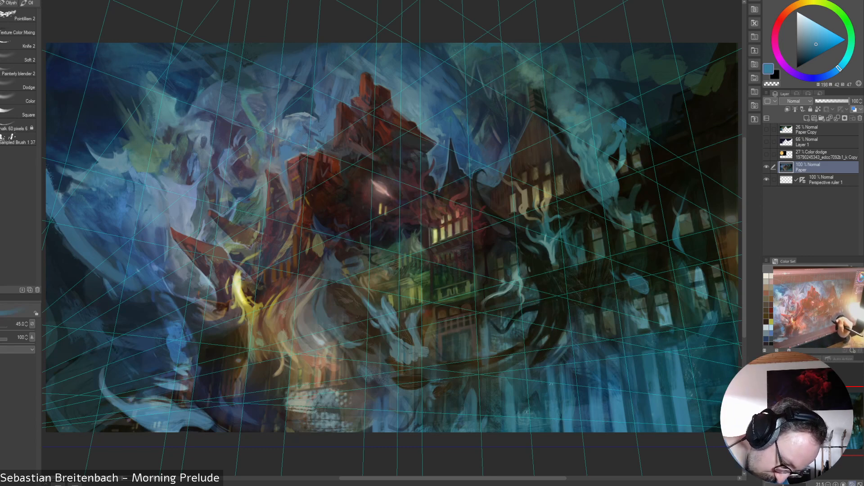
{"action": "left_click", "coordinate": [527, 402], "text": "alt"}
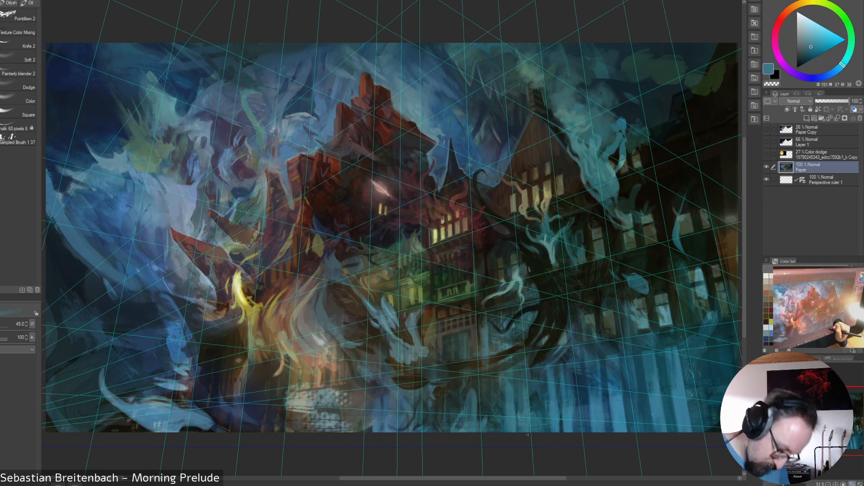
{"action": "key", "text": "bracketright"}
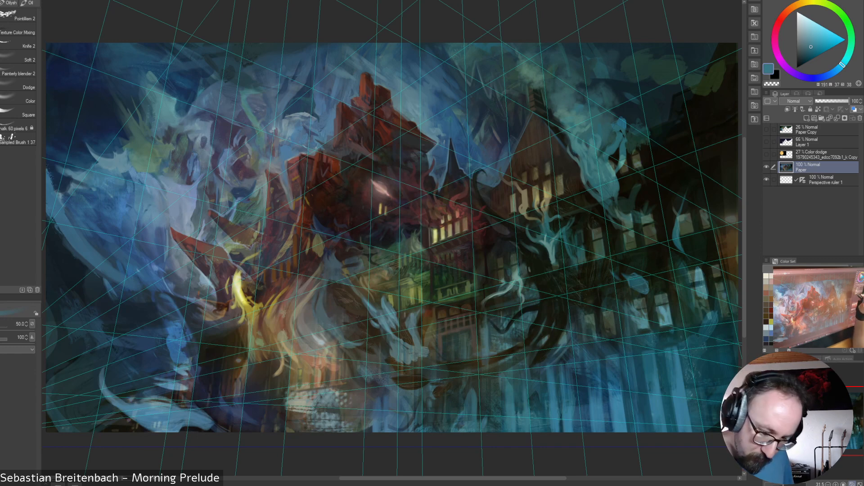
{"action": "left_click", "coordinate": [767, 180]}
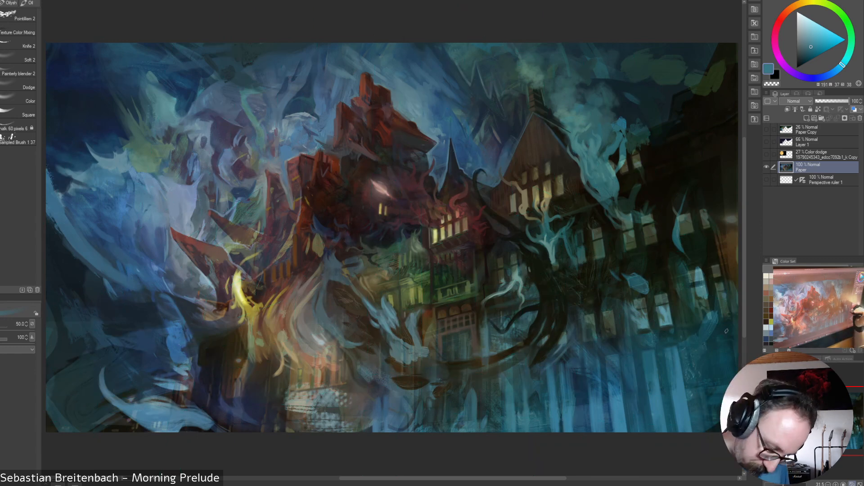
Blend the waterline at the foot of the right-hand building with sampled dark teals and dark olive at brush sizes 50 and 40
{"action": "left_click", "coordinate": [686, 333], "text": "alt"}
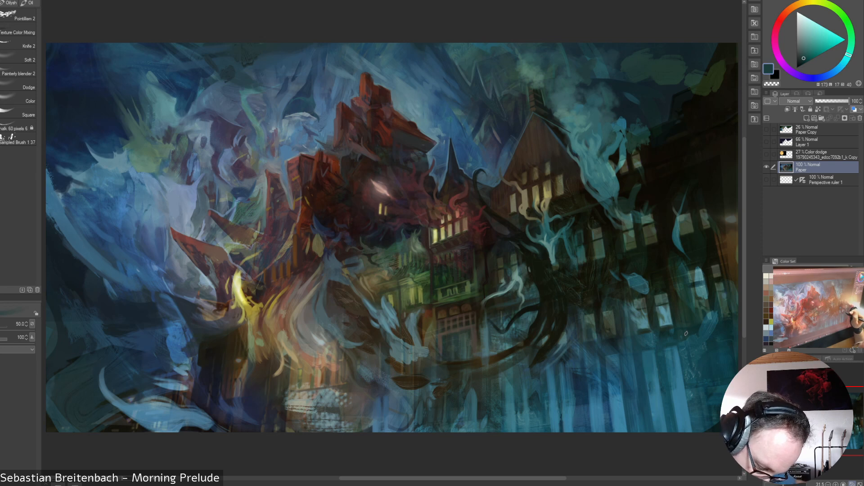
{"action": "left_click", "coordinate": [693, 292], "text": "alt"}
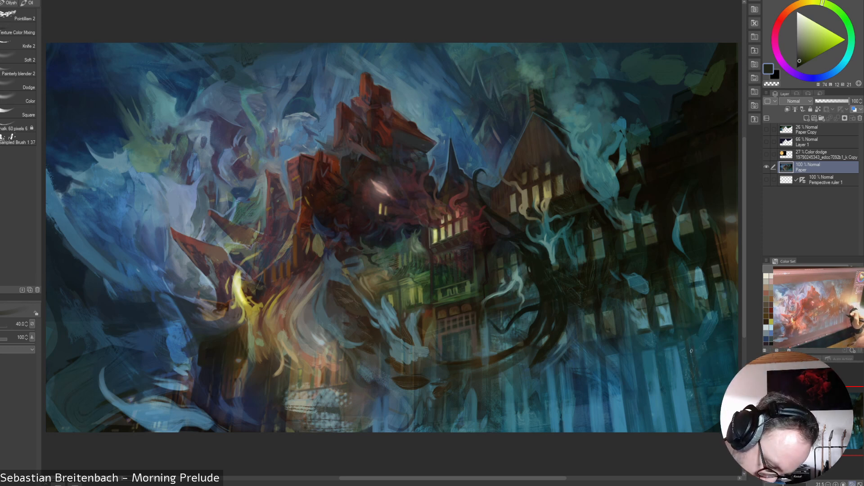
{"action": "left_click", "coordinate": [692, 361], "text": "alt"}
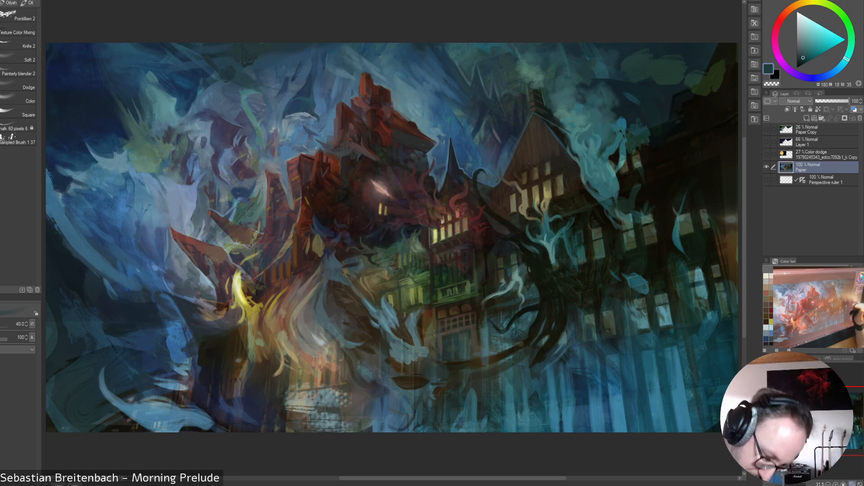
Sharpen the tall bright window above the lowest row with sampled greyish teals and near-black green at brush size 12.5
{"action": "left_click", "coordinate": [693, 292], "text": "alt"}
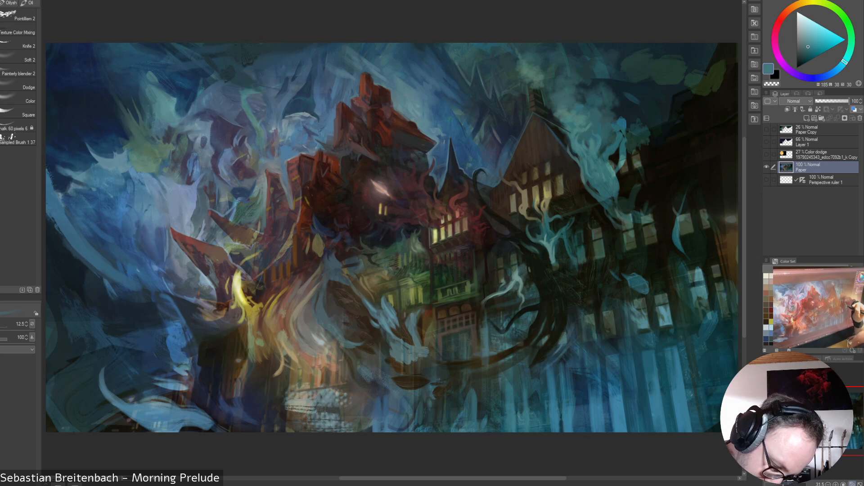
{"action": "left_click", "coordinate": [693, 279], "text": "alt"}
{"action": "key", "text": "bracketright"}
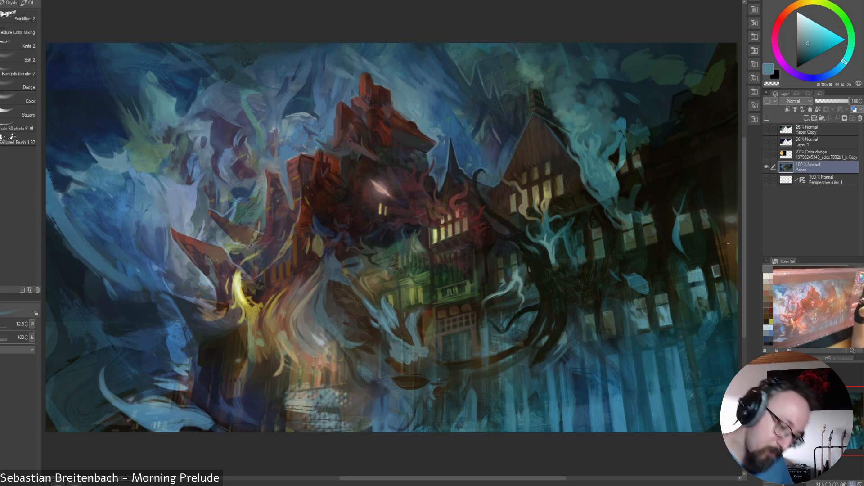
{"action": "left_click", "coordinate": [692, 270], "text": "alt"}
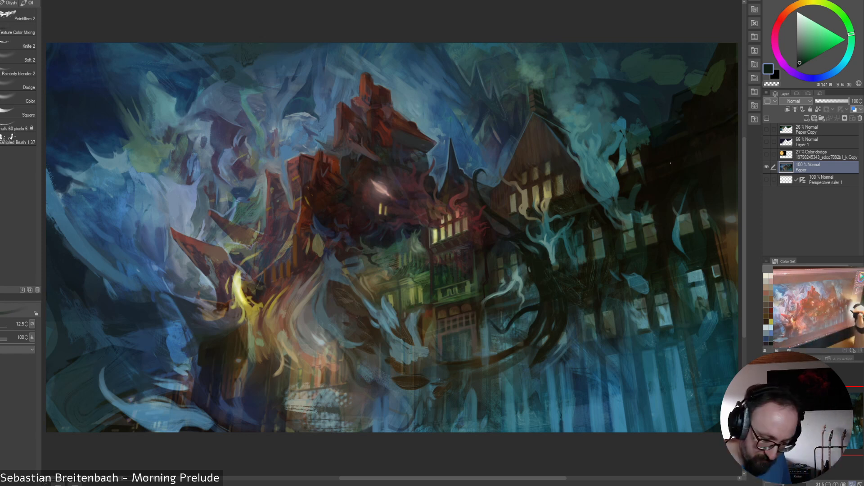
Touch up the right-hand building's upper facade beside the smoke with sampled dark greens and teal at brush size 12.5
{"action": "left_click", "coordinate": [670, 163], "text": "alt"}
{"action": "left_click", "coordinate": [668, 173], "text": "alt"}
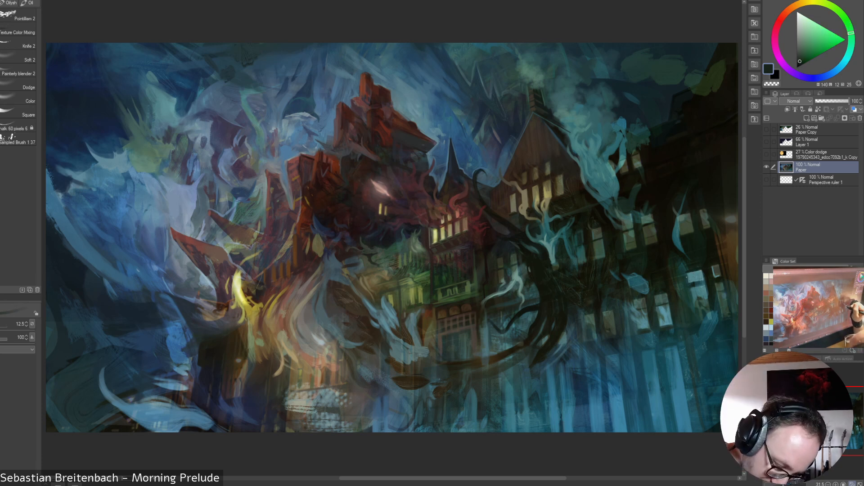
{"action": "left_click", "coordinate": [636, 195], "text": "alt"}
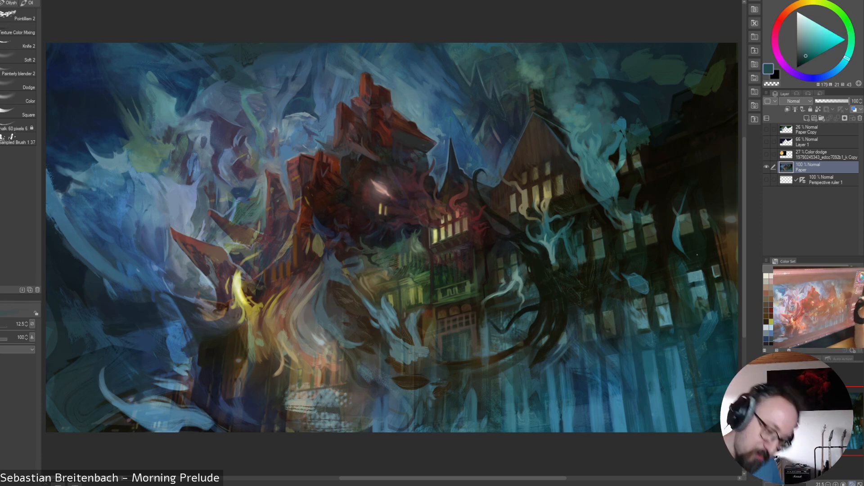
Refine the windows on the right-hand building's far facade with sampled near-black green and dark teal, varying the brush size between 20 and 10
{"action": "left_click", "coordinate": [693, 284], "text": "alt"}
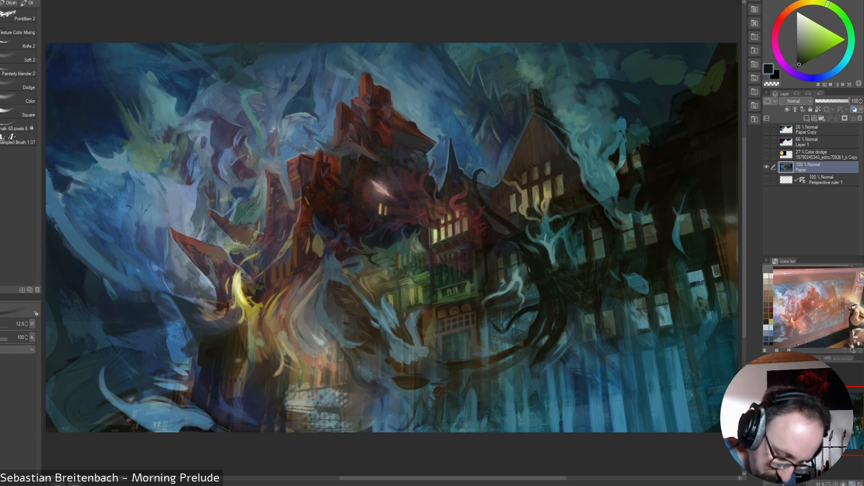
{"action": "left_click", "coordinate": [703, 310], "text": "alt"}
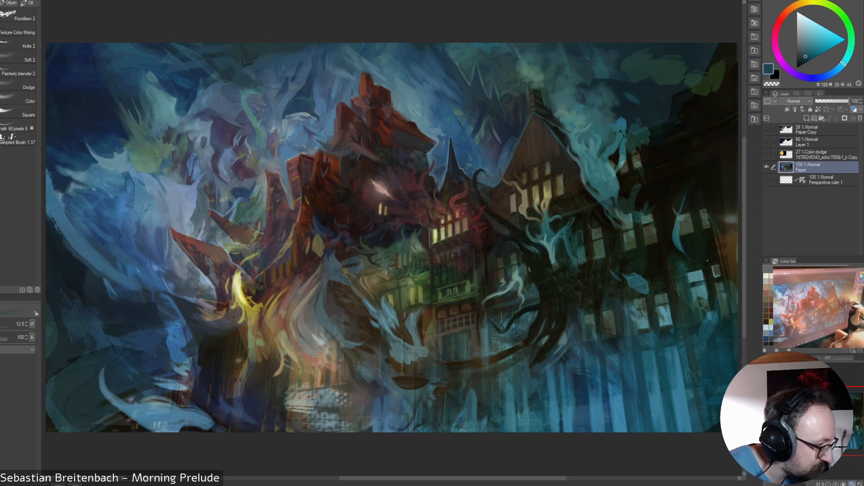
{"action": "key", "text": "bracketright"}
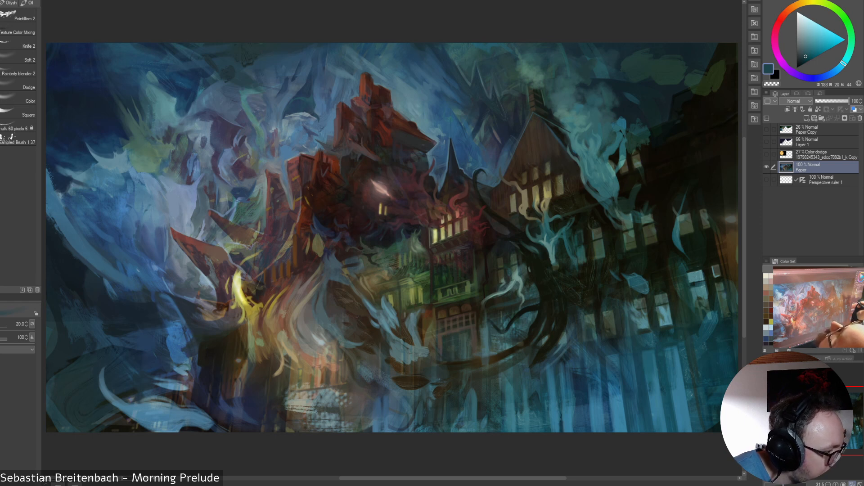
{"action": "key", "text": "bracketleft"}
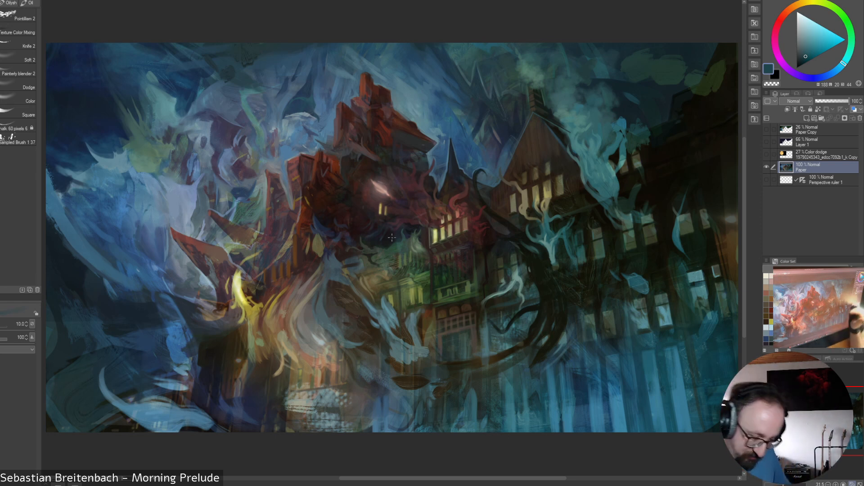
Touch up the blue water reflections and the pale flame swirls with sampled blues, brown and olive at brush sizes 15 and 17.5
{"action": "left_click", "coordinate": [588, 376], "text": "alt"}
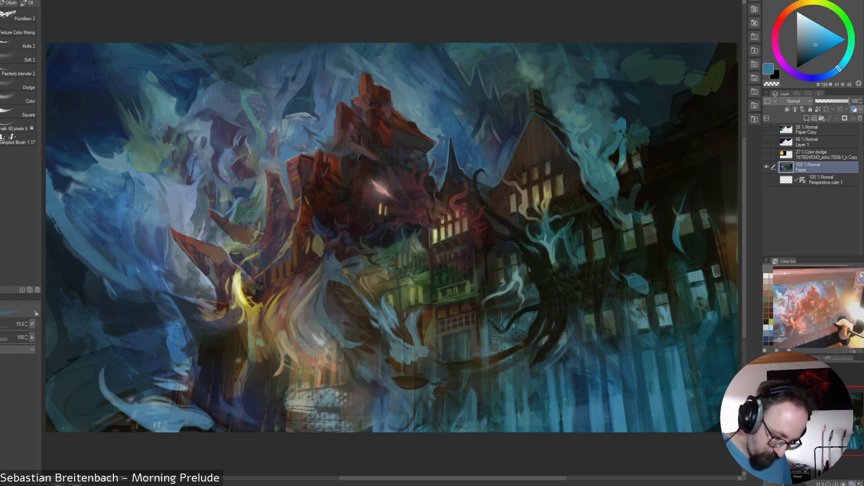
{"action": "left_click", "coordinate": [595, 377], "text": "alt"}
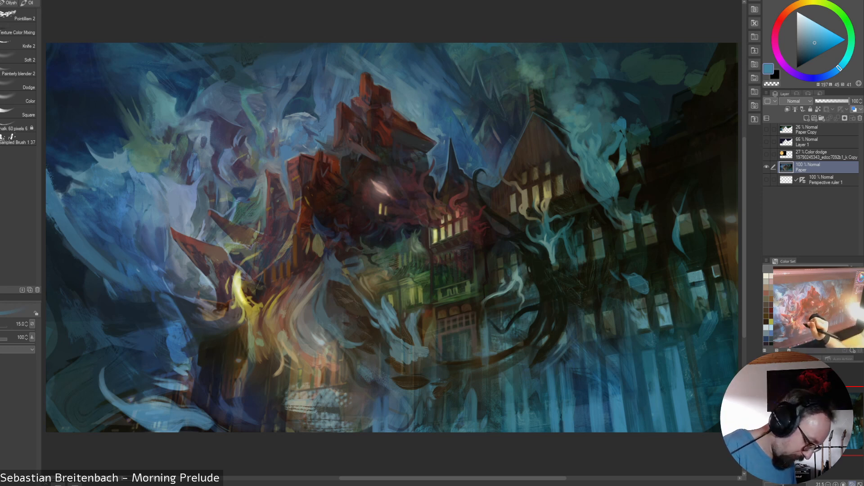
{"action": "left_click", "coordinate": [304, 335], "text": "alt"}
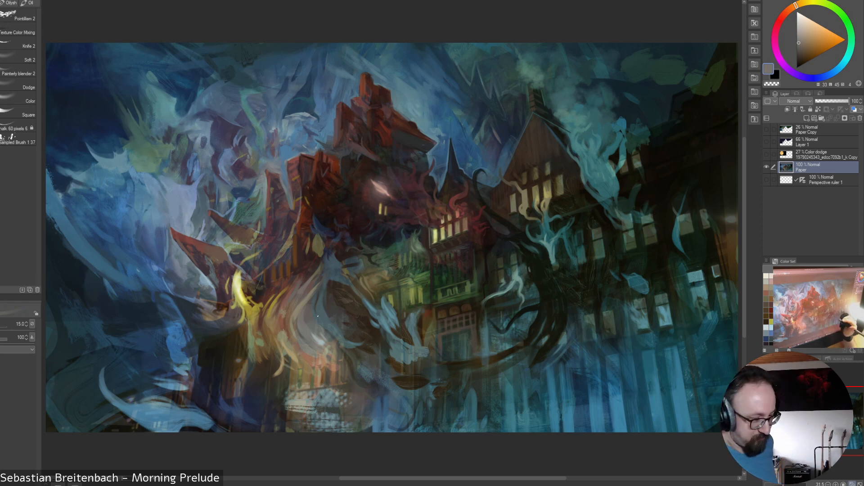
{"action": "left_click", "coordinate": [284, 330], "text": "alt"}
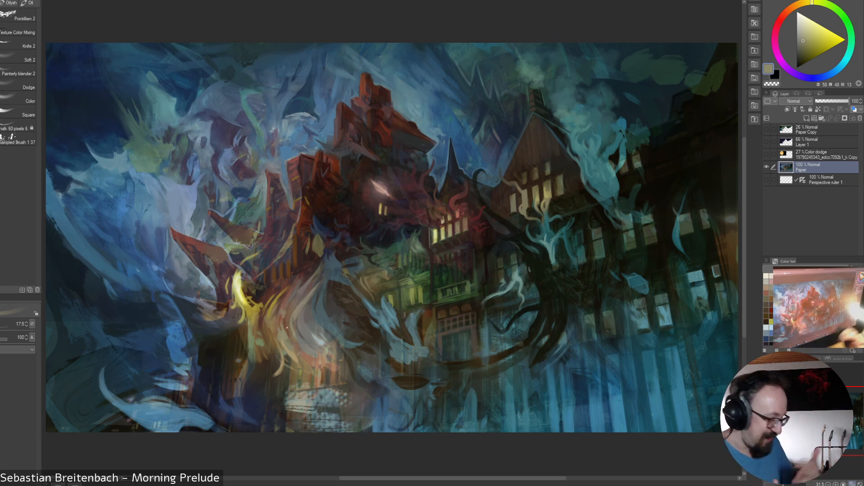
Touch up the central tower's lit windows and dark spire with sampled pale yellow, dark browns and near-black red at brush size 17.5
{"action": "left_click", "coordinate": [436, 235], "text": "alt"}
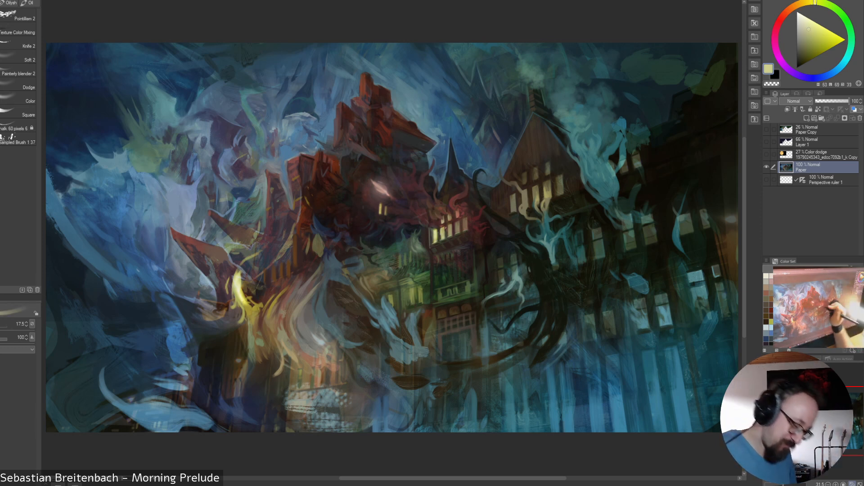
{"action": "left_click", "coordinate": [442, 232], "text": "alt"}
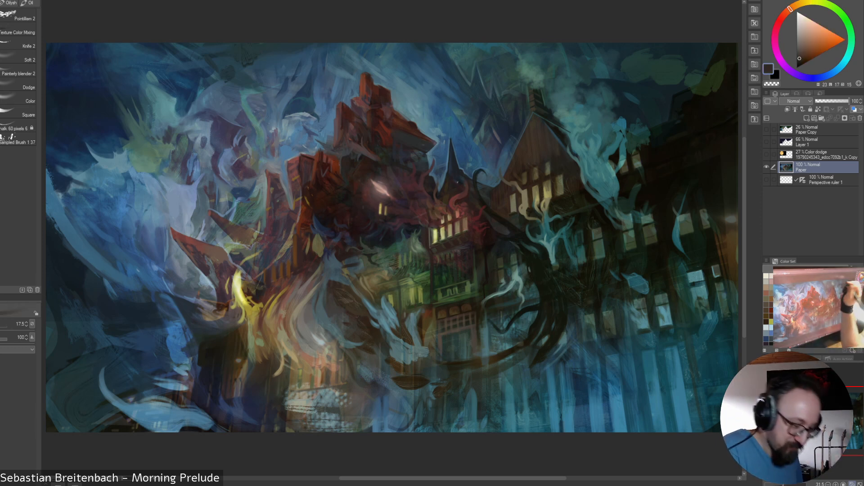
{"action": "left_click", "coordinate": [440, 202], "text": "alt"}
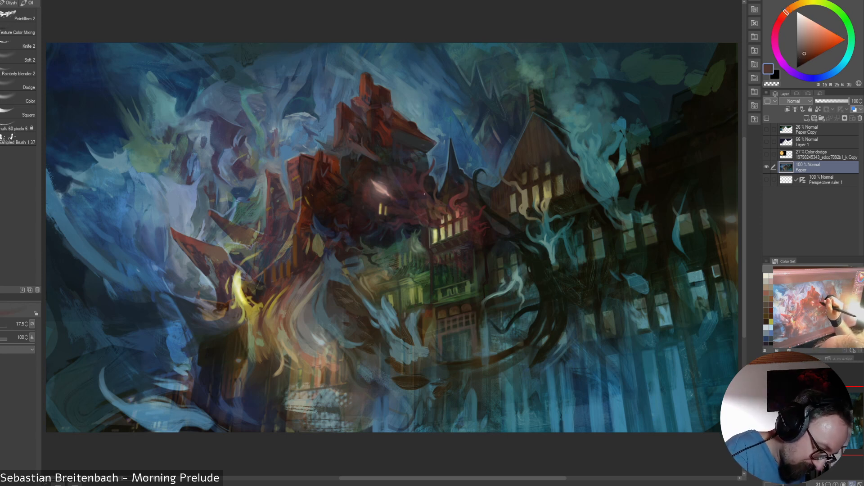
{"action": "left_click", "coordinate": [449, 156], "text": "alt"}
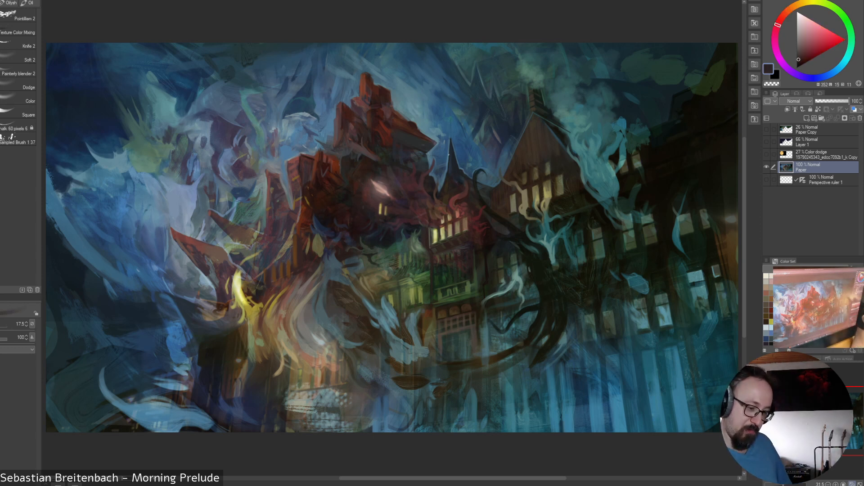
Soften the rising smoke column beside the gabled house with sampled teals at brush sizes 60 and 45
{"action": "left_click", "coordinate": [586, 161], "text": "alt"}
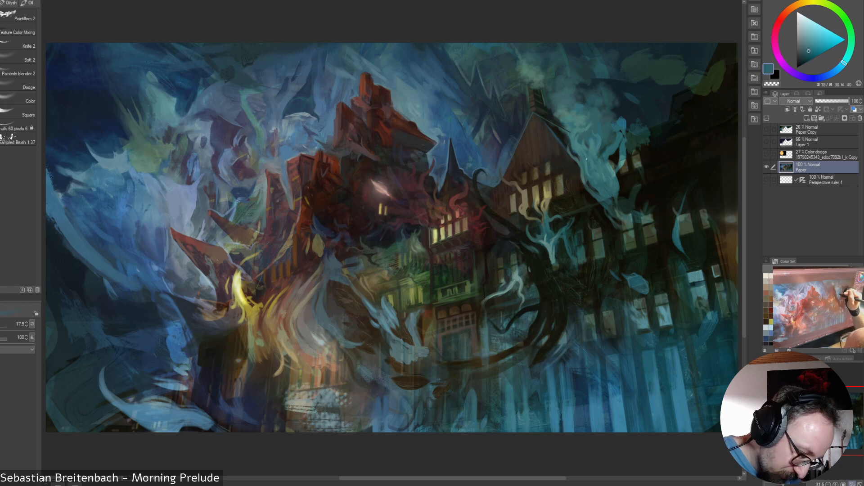
{"action": "key", "text": "bracketright"}
{"action": "left_click", "coordinate": [585, 162], "text": "alt"}
{"action": "key", "text": "bracketright"}
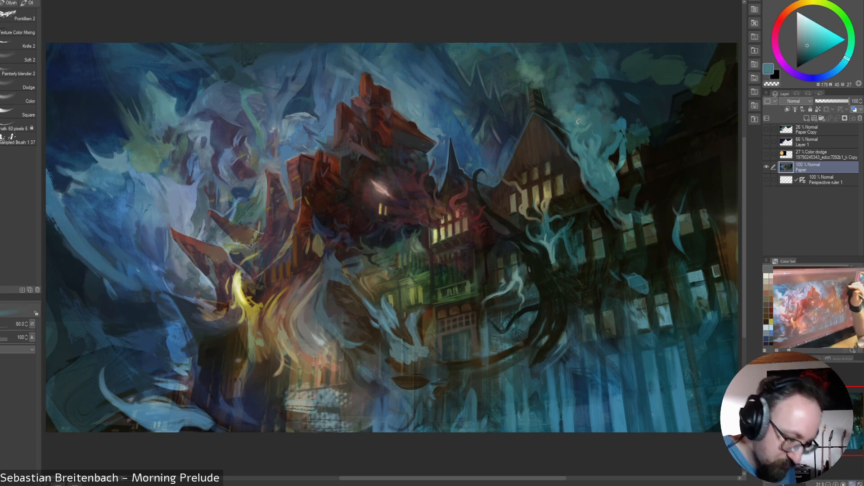
{"action": "key", "text": "bracketleft"}
{"action": "key", "text": "bracketleft"}
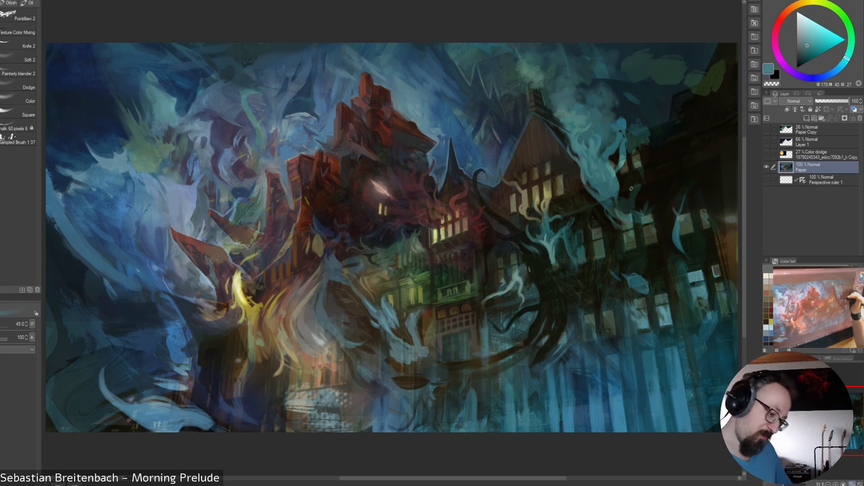
Rework the lower end of the smoke column with sampled dark green and teal at brush sizes 45 and 25
{"action": "left_click", "coordinate": [626, 191], "text": "alt"}
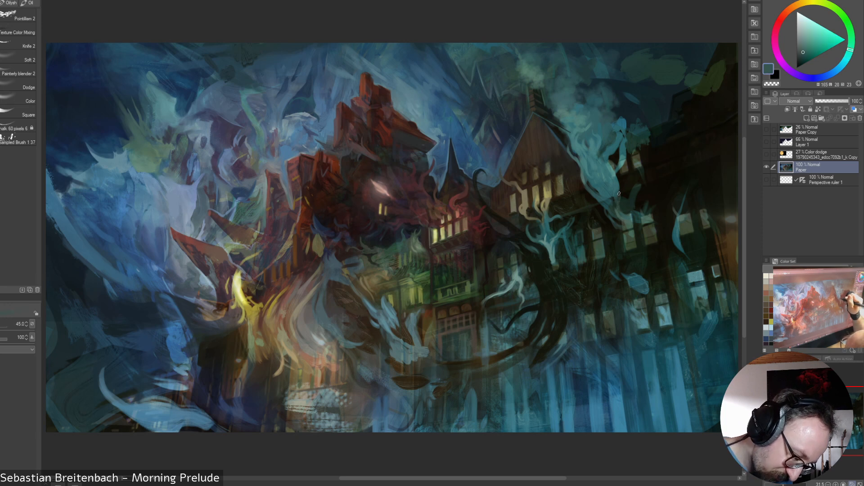
{"action": "left_click", "coordinate": [620, 196], "text": "alt"}
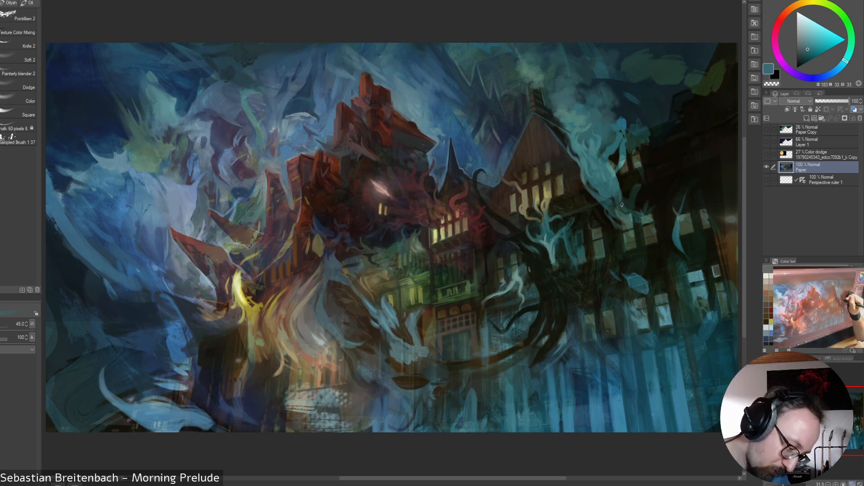
{"action": "key", "text": "bracketleft"}
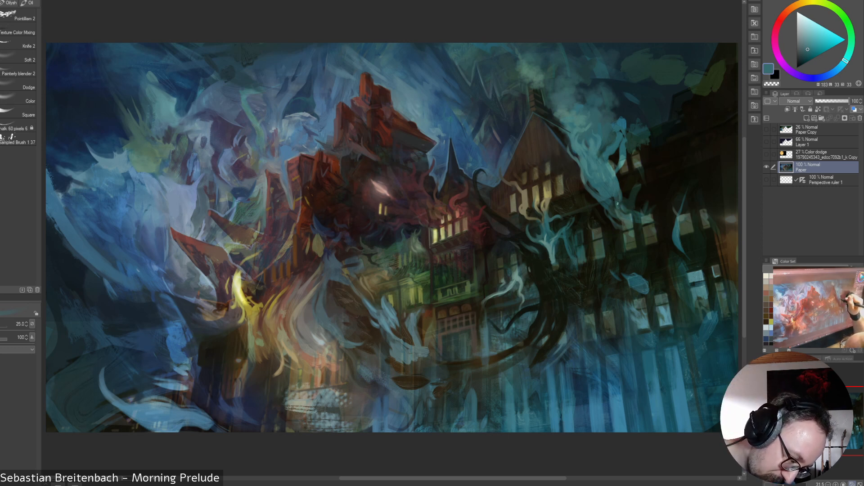
{"action": "key", "text": "bracketright"}
{"action": "key", "text": "bracketright"}
{"action": "key", "text": "bracketright"}
{"action": "key", "text": "bracketright"}
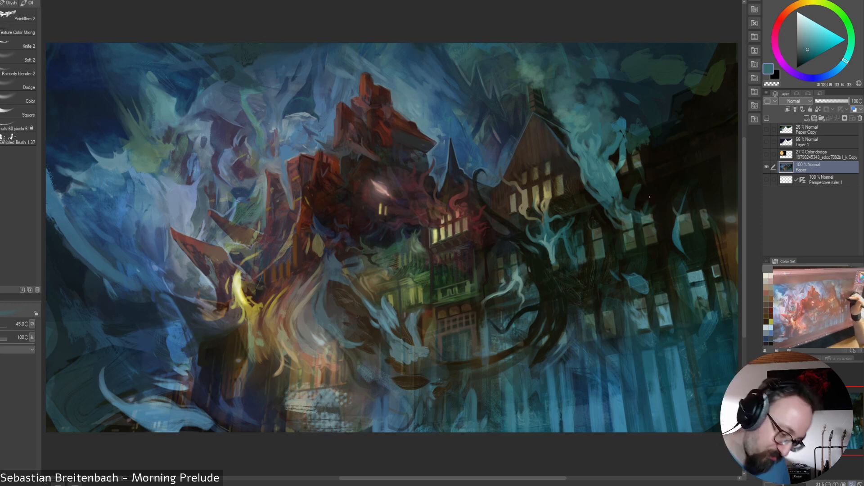
Blend the foot of the smoke into the building facade with sampled grey-green and near-black at brush sizes 45 and 35
{"action": "left_click", "coordinate": [627, 222], "text": "alt"}
{"action": "key", "text": "bracketleft"}
{"action": "key", "text": "bracketleft"}
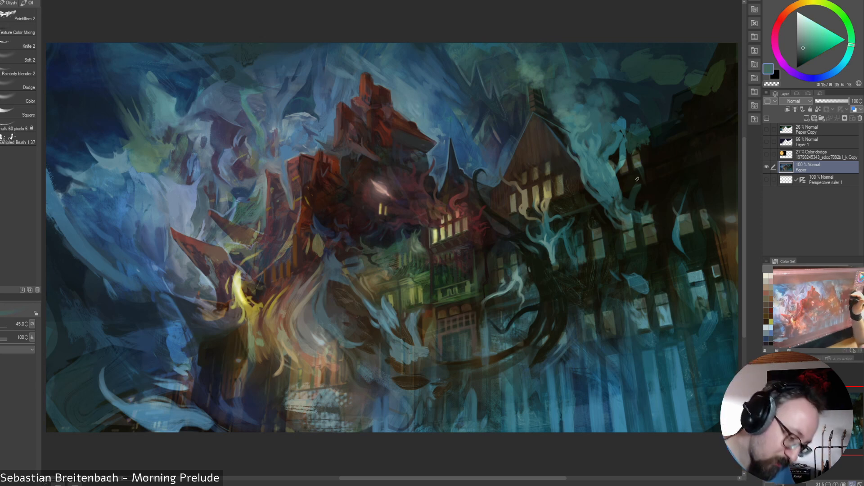
{"action": "left_click", "coordinate": [619, 232], "text": "alt"}
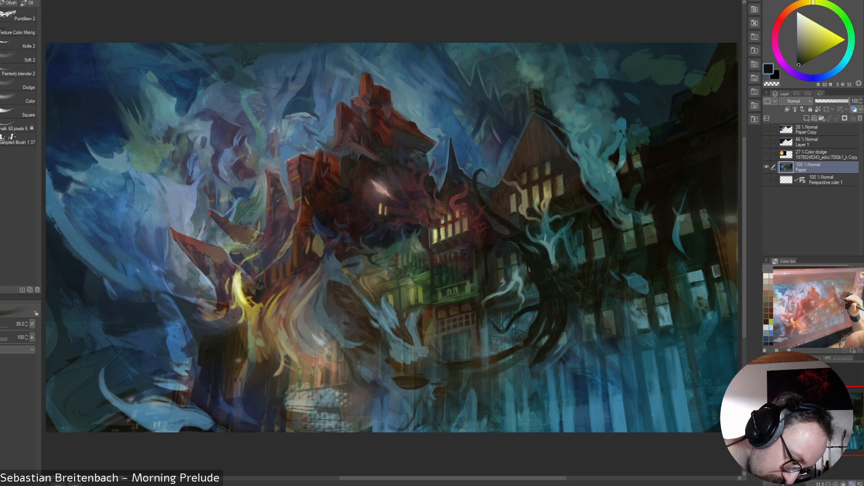
Darken the facade between the gabled house and the smoke with sampled near-black greens and browns at brush size 35
{"action": "left_click", "coordinate": [595, 237], "text": "alt"}
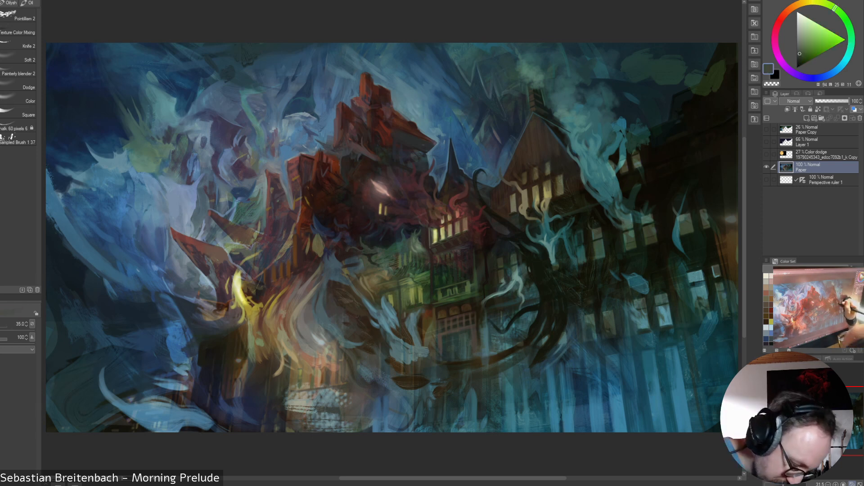
{"action": "left_click", "coordinate": [596, 236], "text": "alt"}
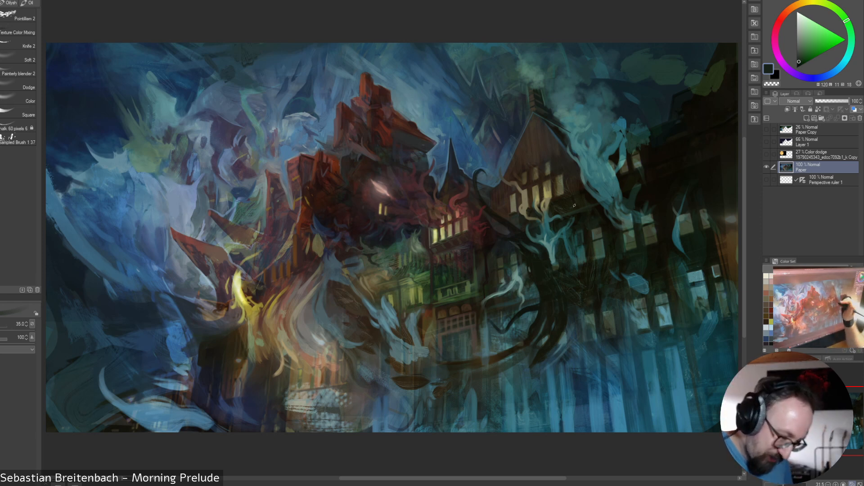
{"action": "left_click", "coordinate": [593, 211], "text": "alt"}
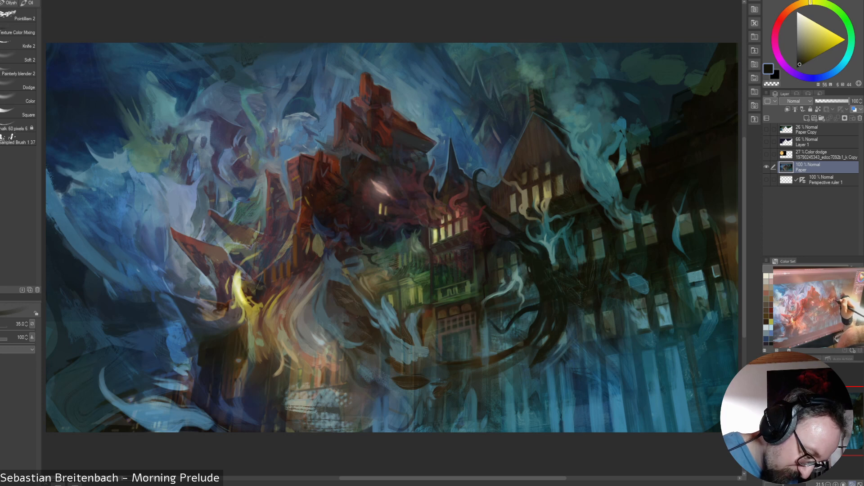
{"action": "left_click", "coordinate": [566, 185], "text": "alt"}
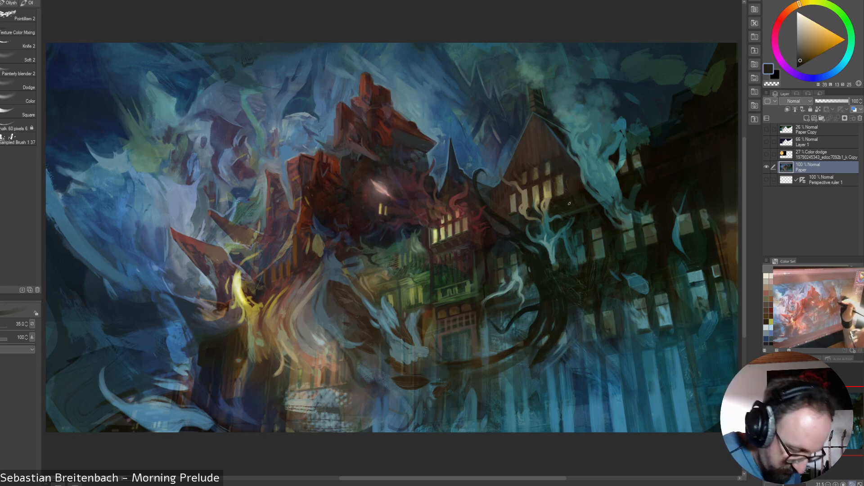
{"action": "left_click", "coordinate": [581, 201], "text": "alt"}
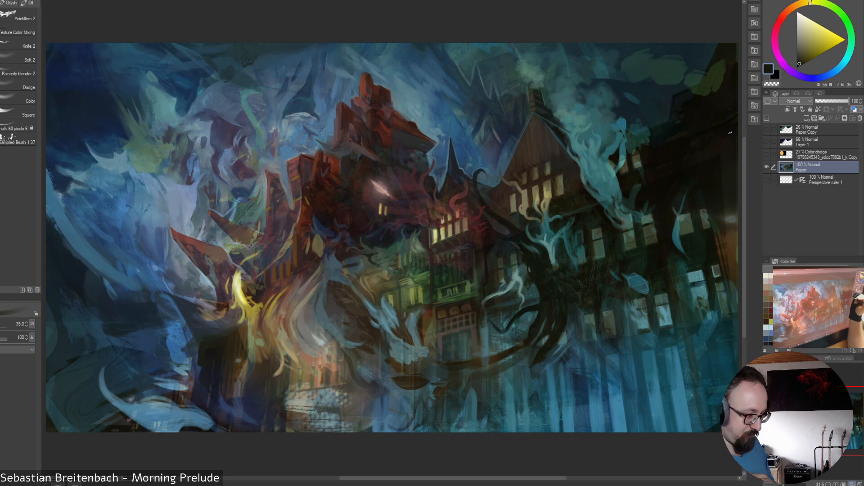
Refine the pale blue flame at the lower centre with sampled blues, dark brown and grey-green at brush sizes 30 and 25
{"action": "left_click", "coordinate": [442, 175], "text": "alt"}
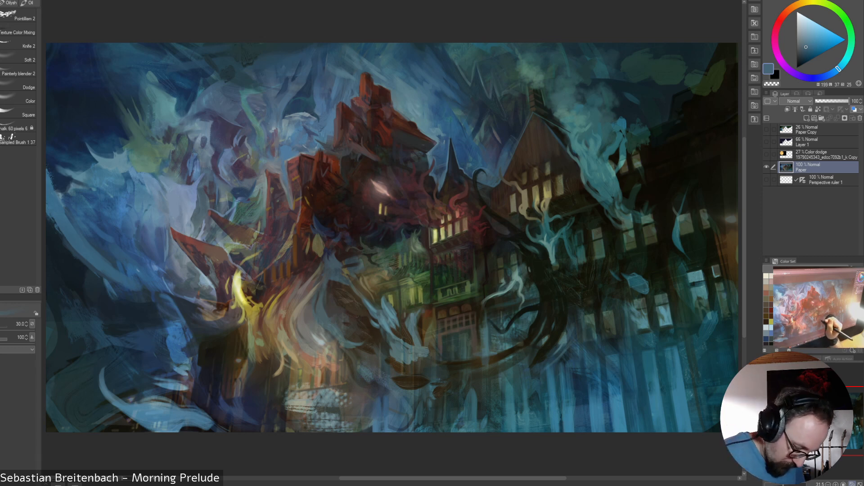
{"action": "left_click", "coordinate": [387, 339], "text": "alt"}
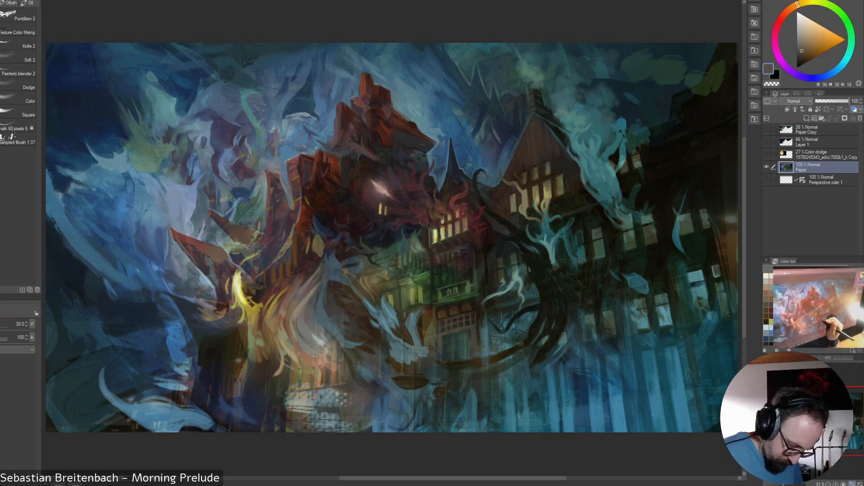
{"action": "left_click", "coordinate": [440, 323], "text": "alt"}
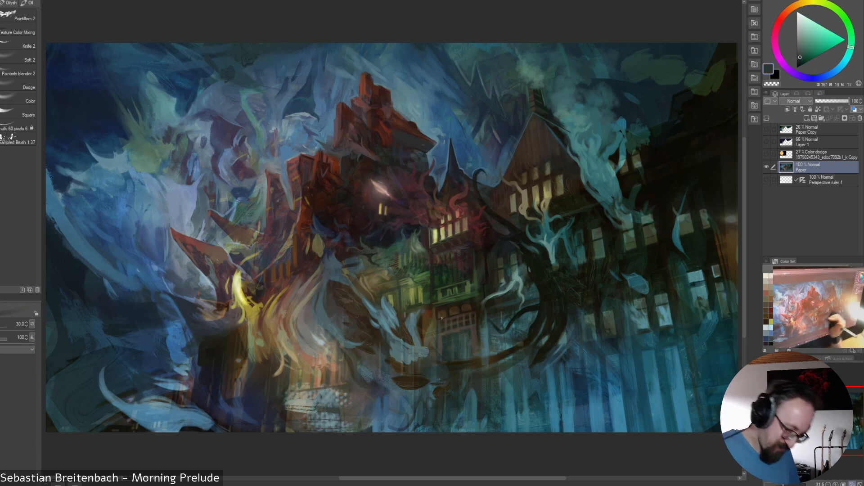
{"action": "left_click", "coordinate": [421, 338], "text": "alt"}
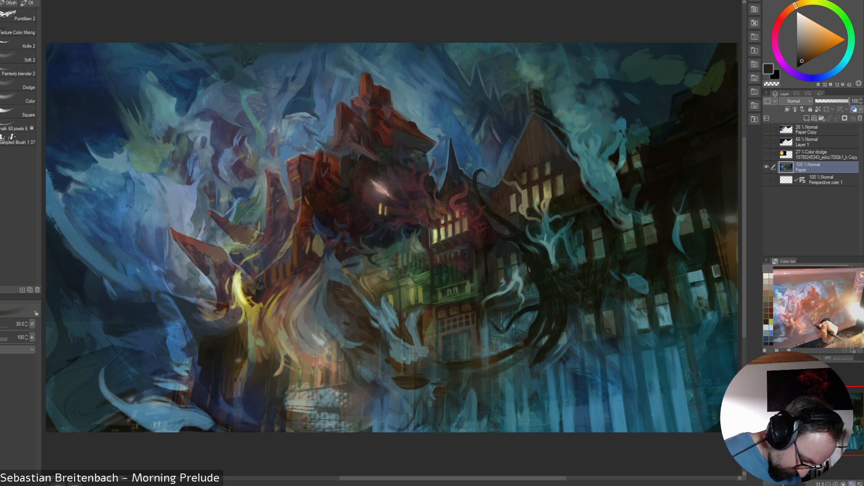
{"action": "left_click", "coordinate": [398, 348], "text": "alt"}
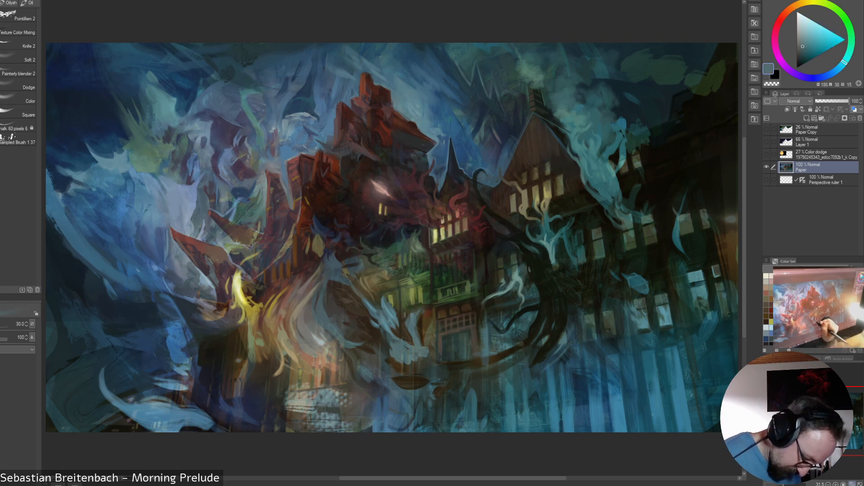
{"action": "left_click", "coordinate": [400, 359], "text": "alt"}
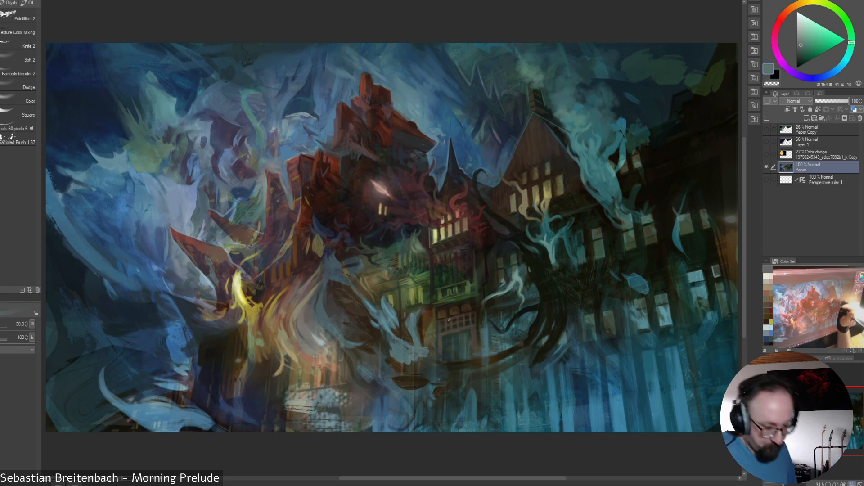
{"action": "left_click", "coordinate": [409, 353], "text": "alt"}
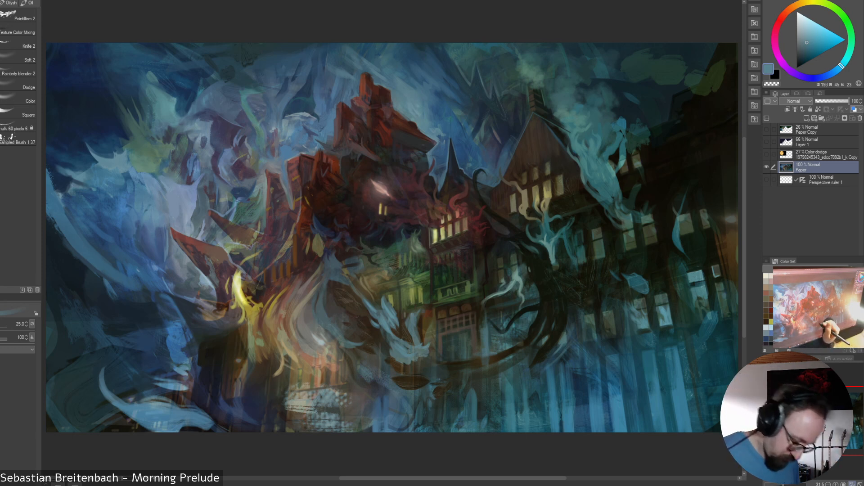
Paint over the pale blue wisps left of the doorway using muted blue-grey tones sampled from them
{"action": "left_click", "coordinate": [428, 350], "text": "alt"}
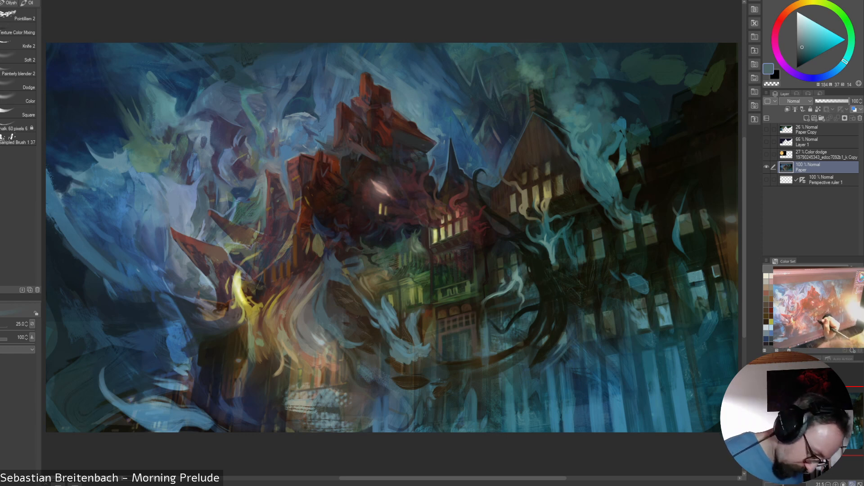
{"action": "left_click", "coordinate": [420, 340], "text": "alt"}
{"action": "left_click", "coordinate": [418, 334], "text": "alt"}
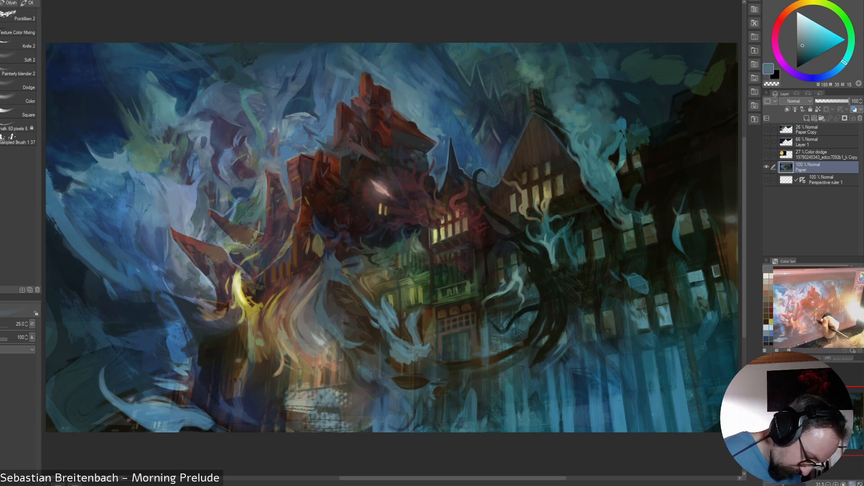
{"action": "left_click", "coordinate": [419, 322], "text": "alt"}
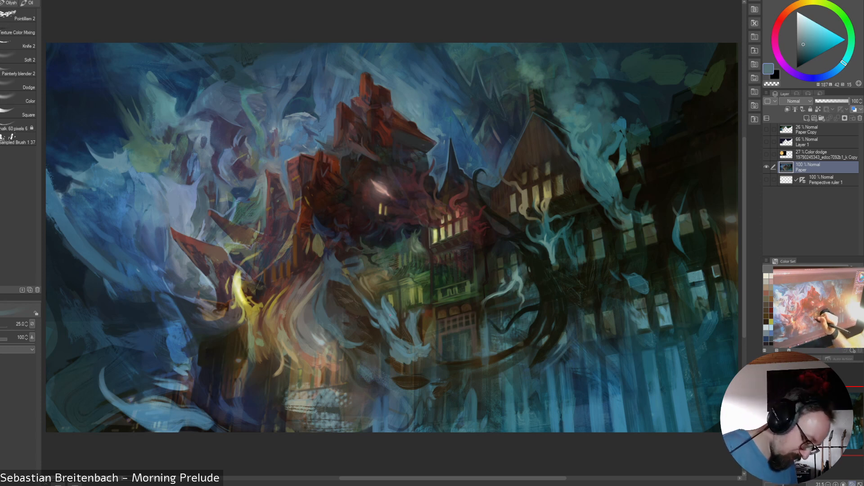
{"action": "left_click", "coordinate": [404, 344], "text": "alt"}
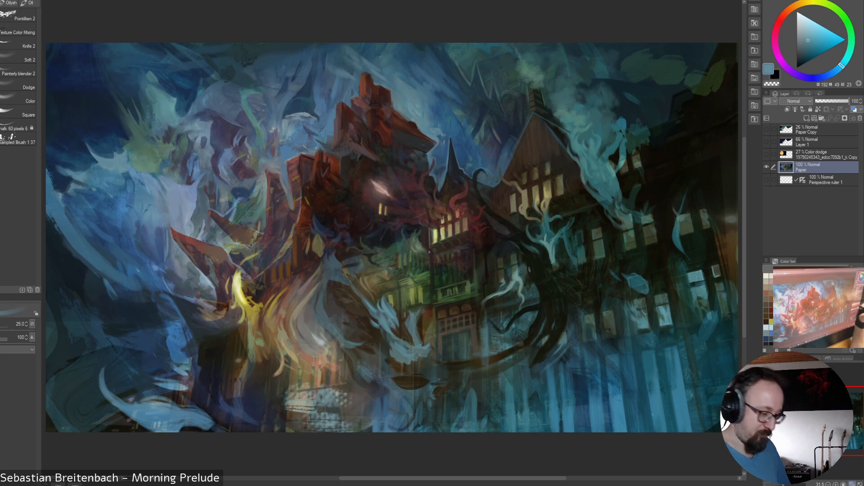
Rework the green facade and dark area below the glowing eye using sampled olive, dark green and dark violet tones
{"action": "left_click", "coordinate": [419, 254], "text": "alt"}
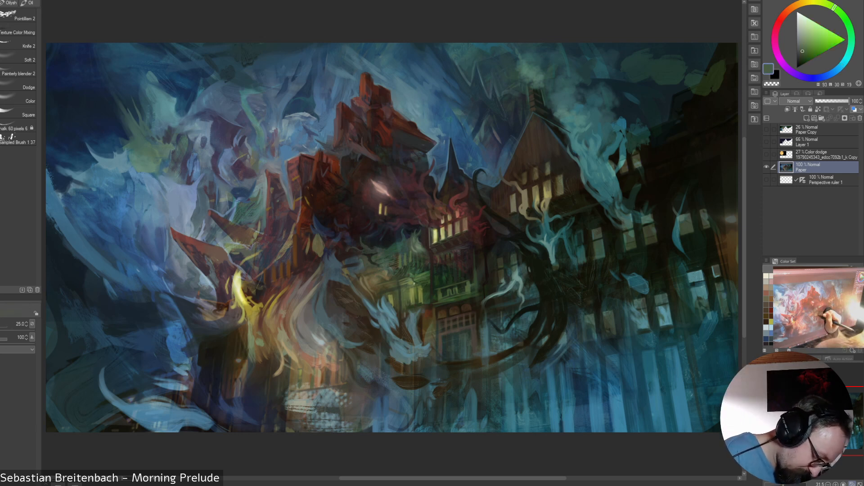
{"action": "left_click", "coordinate": [377, 290], "text": "alt"}
{"action": "left_click", "coordinate": [389, 284], "text": "alt"}
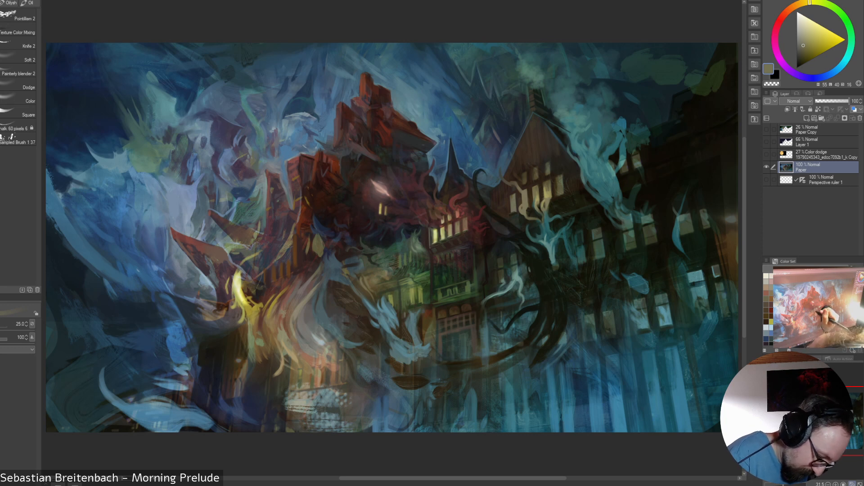
{"action": "left_click", "coordinate": [405, 271], "text": "alt"}
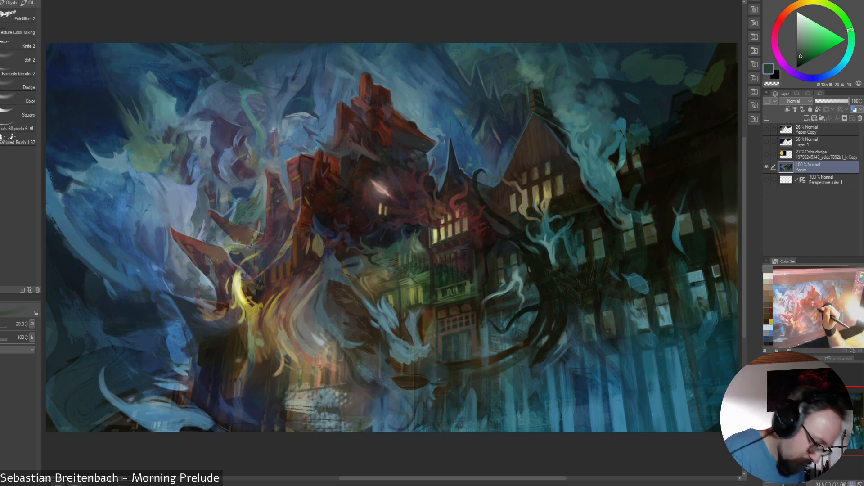
{"action": "left_click", "coordinate": [396, 234], "text": "alt"}
{"action": "left_click", "coordinate": [400, 234], "text": "alt"}
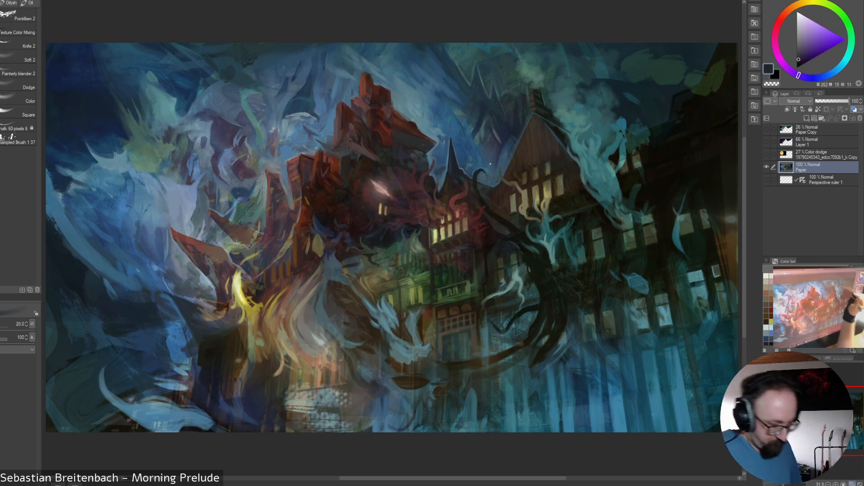
Switch to the Painterly blender 2 brush and set its size to 25
{"action": "key", "text": "bracketright"}
{"action": "key", "text": "bracketright"}
{"action": "key", "text": "bracketleft"}
{"action": "key", "text": "bracketleft"}
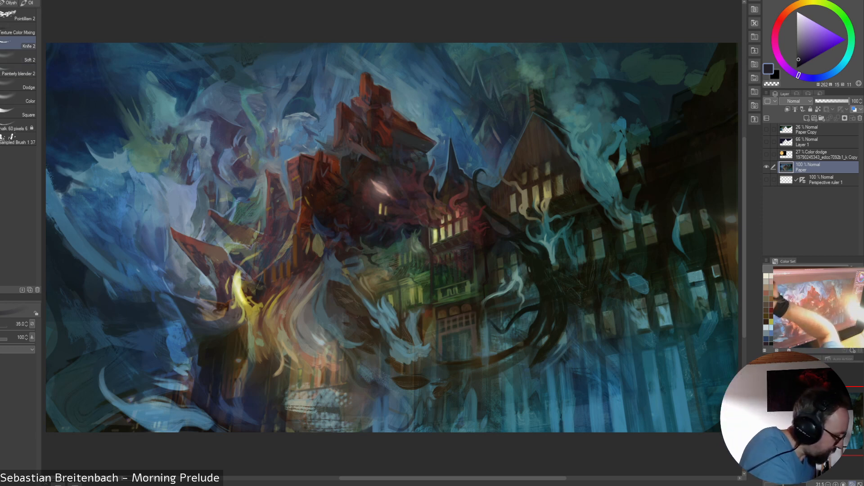
{"action": "left_click", "coordinate": [18, 74]}
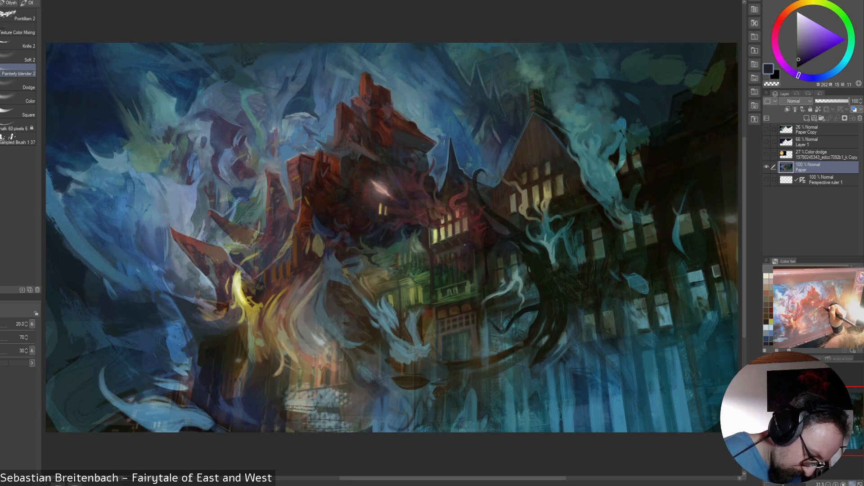
{"action": "key", "text": "]"}
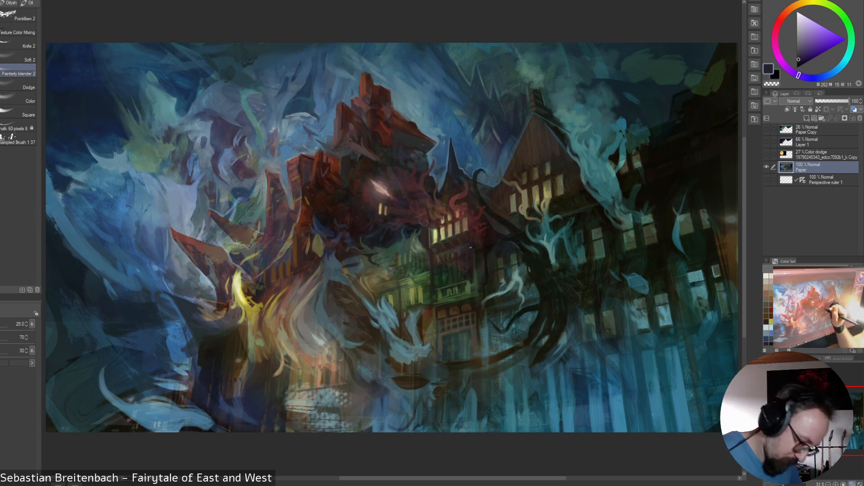
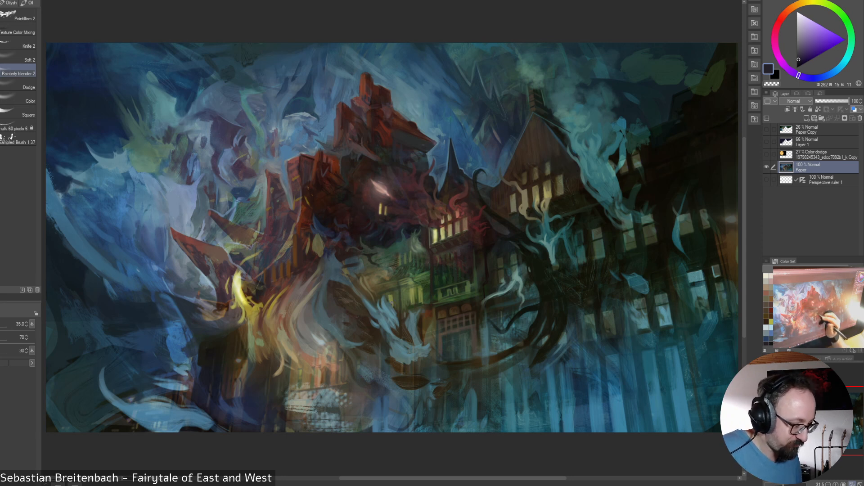
Sample dark red and brown tones from the red brick masonry left of the glowing eye for blending
{"action": "left_click", "coordinate": [331, 167], "text": "alt"}
{"action": "left_click", "coordinate": [334, 169], "text": "alt"}
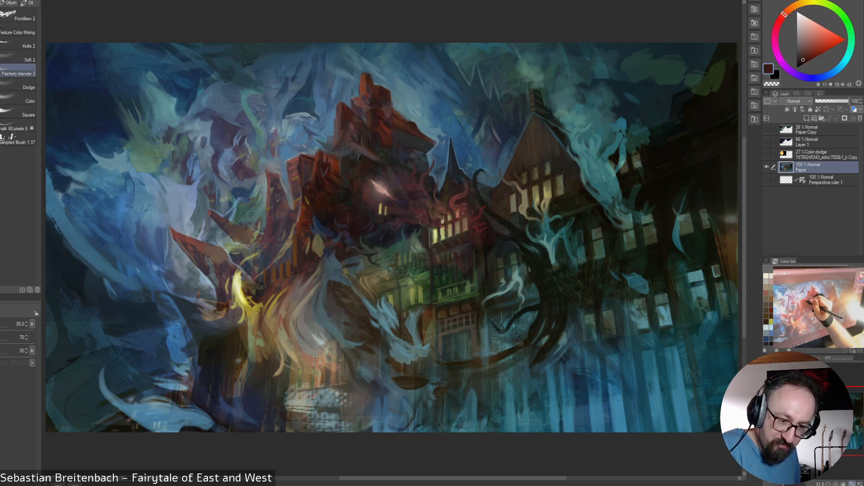
{"action": "left_click", "coordinate": [331, 173], "text": "alt"}
{"action": "left_click", "coordinate": [328, 175], "text": "alt"}
{"action": "left_click", "coordinate": [324, 179], "text": "alt"}
{"action": "left_click", "coordinate": [328, 178], "text": "alt"}
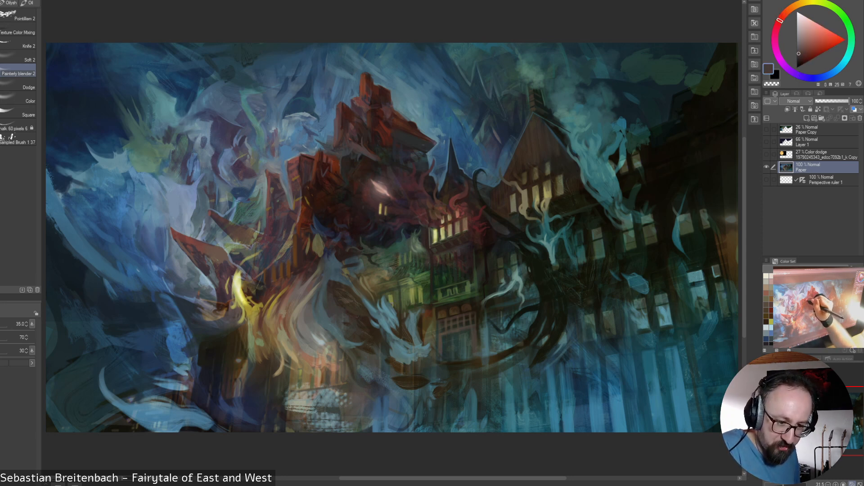
{"action": "left_click", "coordinate": [333, 180], "text": "alt"}
{"action": "left_click", "coordinate": [337, 181], "text": "alt"}
{"action": "left_click", "coordinate": [341, 182], "text": "alt"}
{"action": "left_click", "coordinate": [336, 174], "text": "alt"}
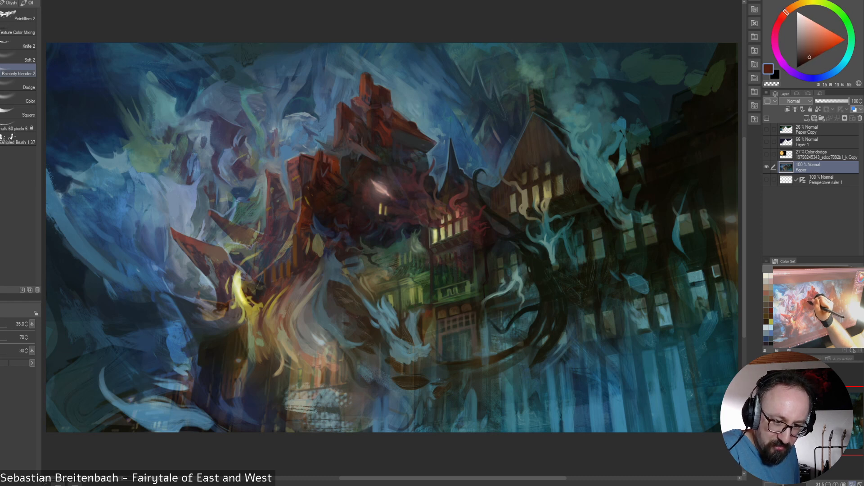
{"action": "left_click", "coordinate": [338, 175], "text": "alt"}
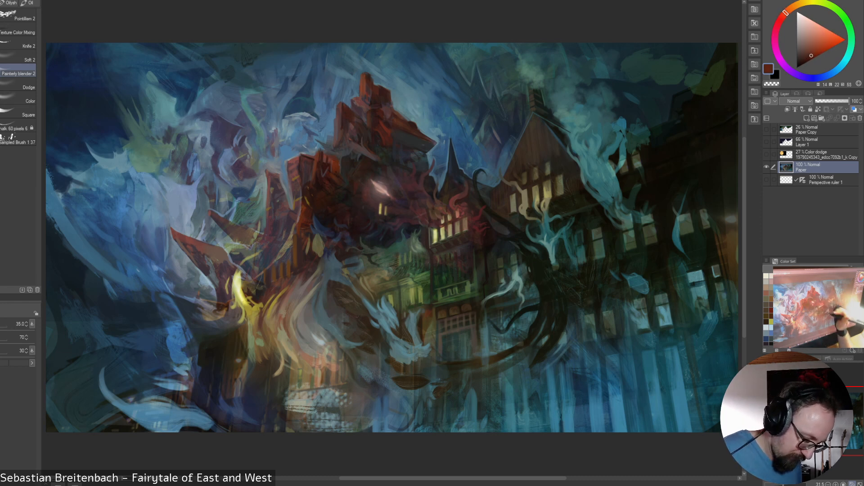
Sample the street's blue and blend the pale blue smoke above the red roof spikes with the brush at size 45
{"action": "left_click", "coordinate": [635, 388], "text": "alt"}
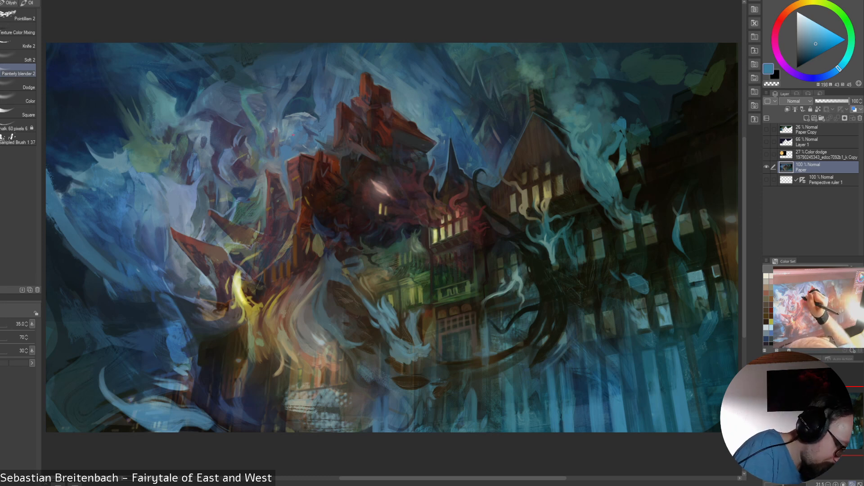
{"action": "key", "text": "bracketright"}
{"action": "key", "text": "bracketright"}
{"action": "key", "text": "bracketright"}
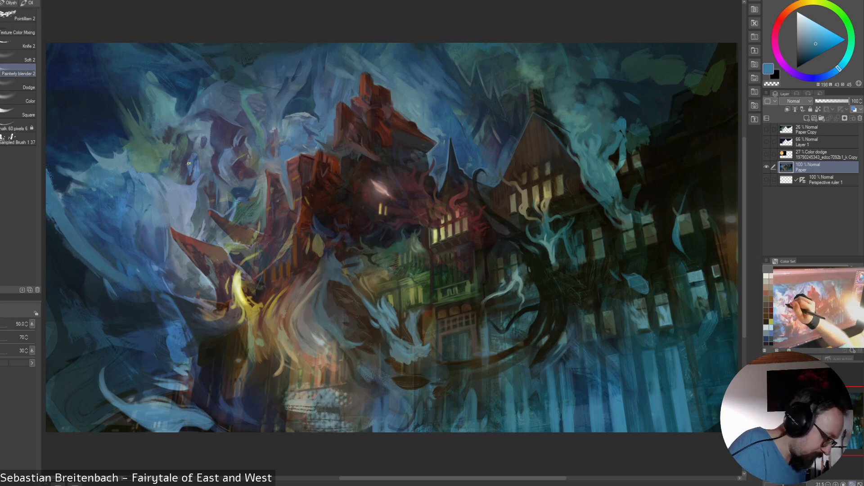
{"action": "key", "text": "bracketleft"}
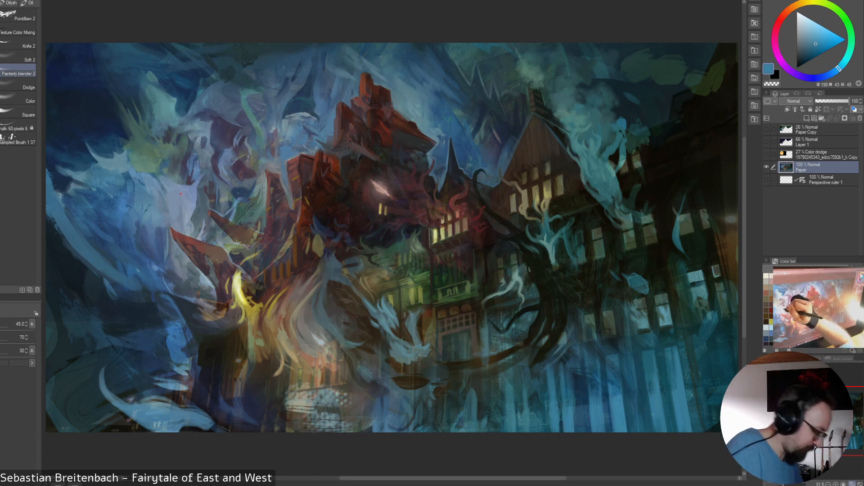
Blend the lavender clouds left of the red building, varying the brush size between 80 and 45
{"action": "key", "text": "bracketright"}
{"action": "key", "text": "bracketright"}
{"action": "key", "text": "bracketright"}
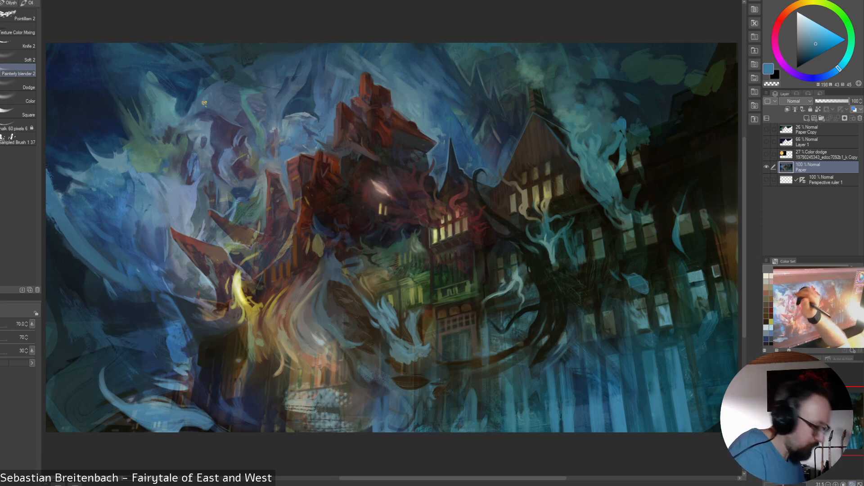
{"action": "key", "text": "bracketright"}
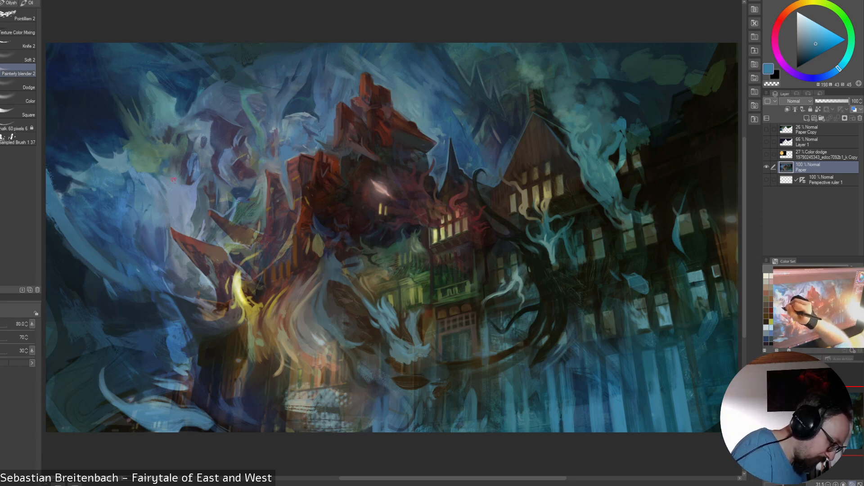
{"action": "key", "text": "bracketleft"}
{"action": "key", "text": "bracketleft"}
{"action": "key", "text": "bracketleft"}
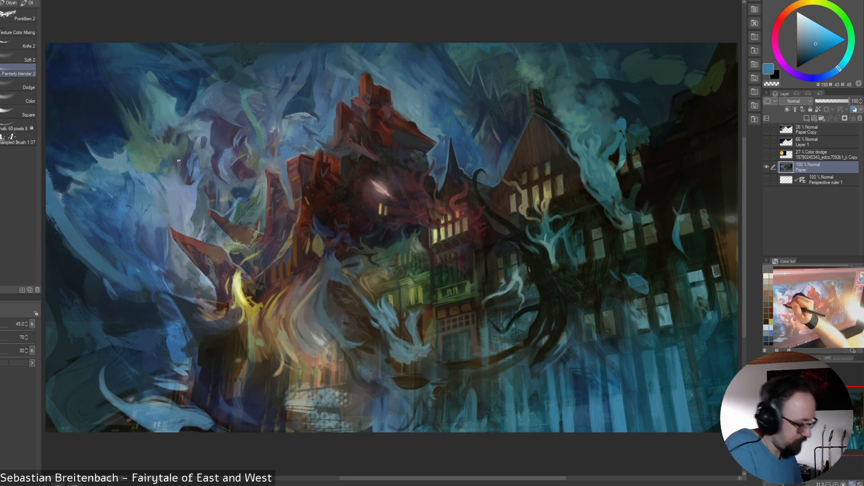
{"action": "key", "text": "bracketright"}
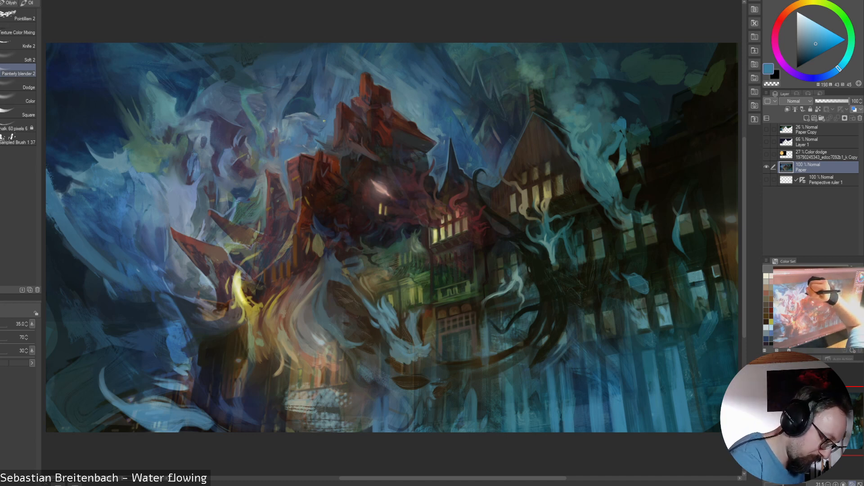
Blend the cloud shape left of the red chimneys at brush size 80, then reduce the size to 50
{"action": "key", "text": "]"}
{"action": "key", "text": "]"}
{"action": "key", "text": "]"}
{"action": "key", "text": "]"}
{"action": "key", "text": "bracketright"}
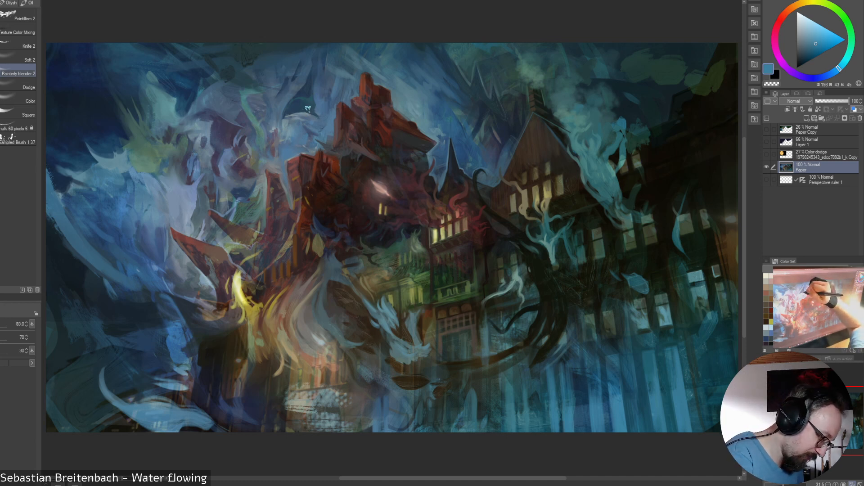
{"action": "key", "text": "bracketleft"}
{"action": "key", "text": "bracketleft"}
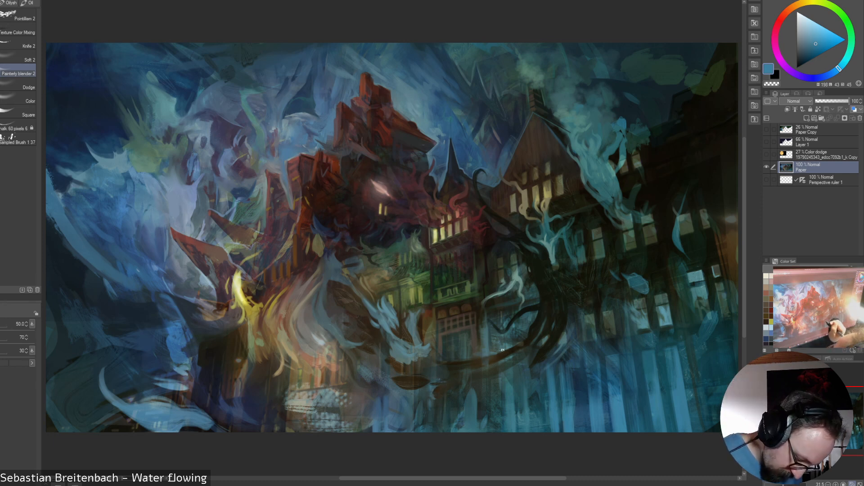
Switch to Oil Brushstroke 2 and paint the dark tentacle curving below the doorway with sampled near-black tones
{"action": "right_click", "coordinate": [685, 287]}
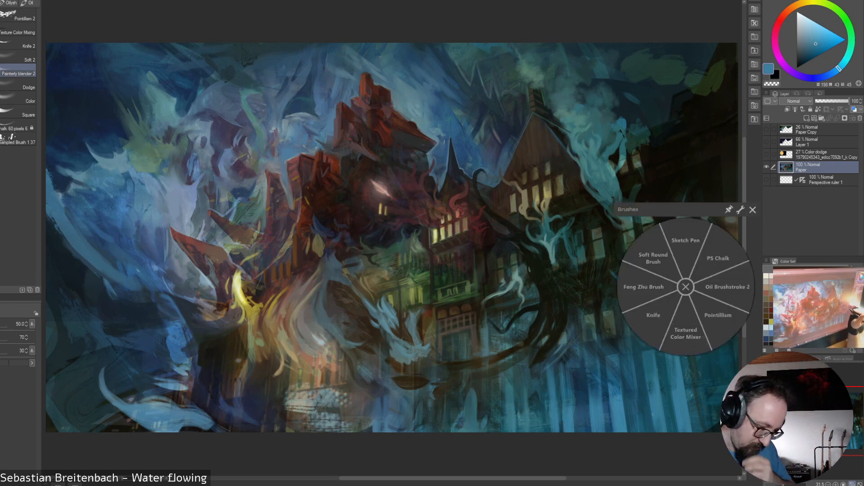
{"action": "left_click", "coordinate": [728, 286]}
{"action": "left_click", "coordinate": [526, 340], "text": "alt"}
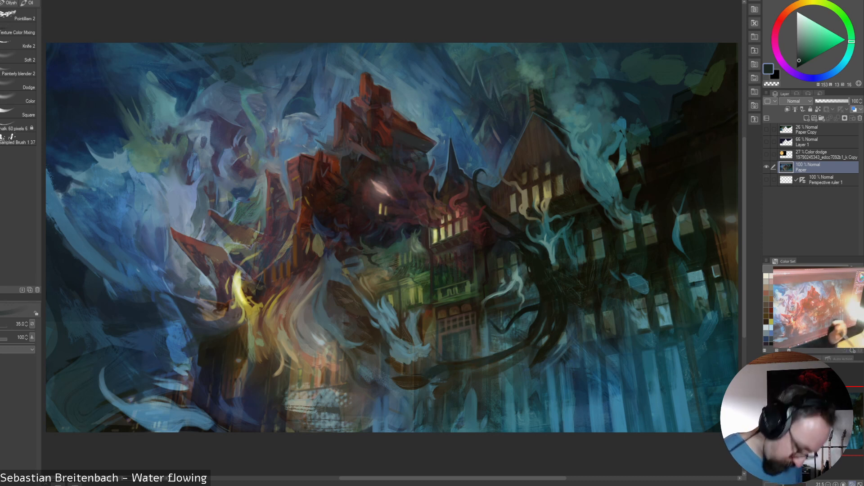
{"action": "left_click", "coordinate": [424, 371], "text": "alt"}
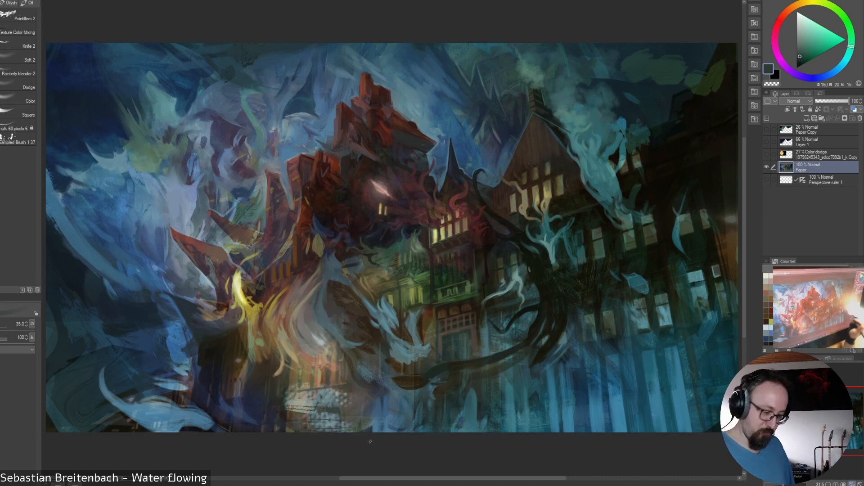
{"action": "left_click", "coordinate": [422, 375], "text": "alt"}
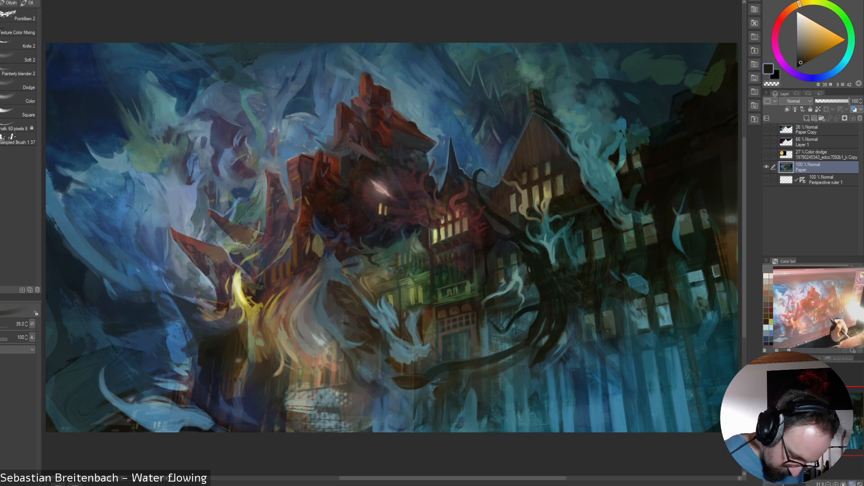
{"action": "left_click", "coordinate": [502, 352], "text": "alt"}
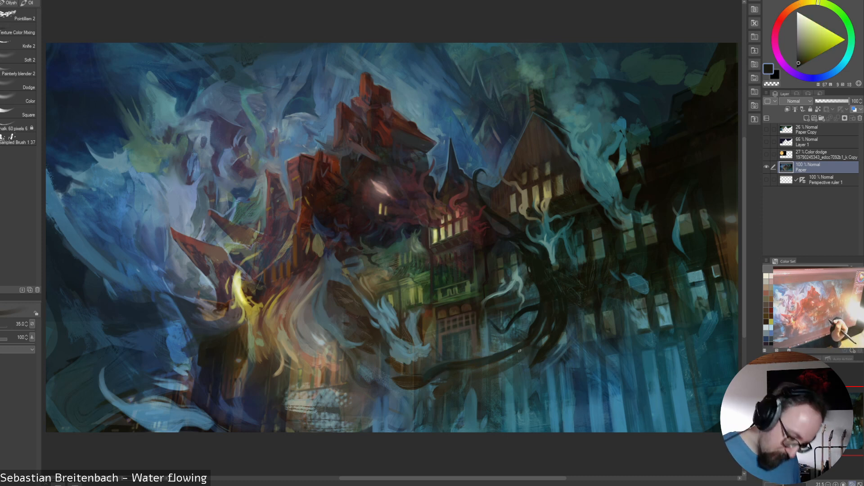
Shape the dark tentacle's curve below the doorway at brush size 35, sampling its near-black greens and the surrounding dark teal
{"action": "left_click_drag", "start_coordinate": [507, 350], "coordinate": [527, 337]}
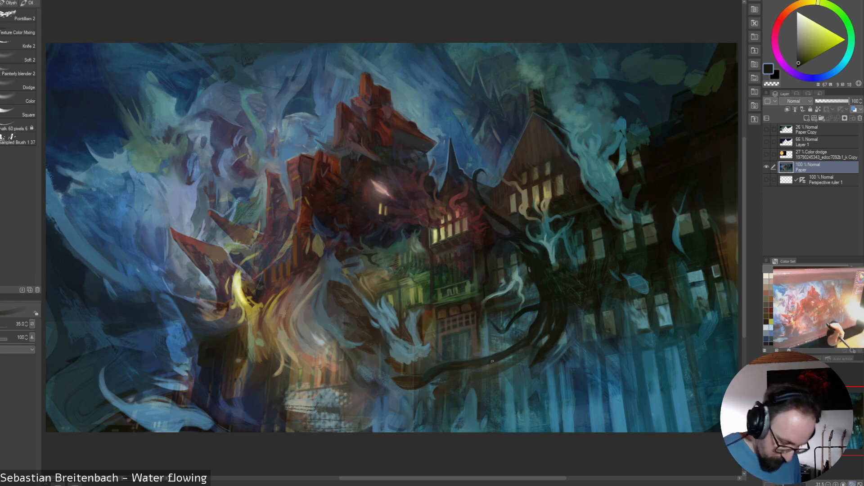
{"action": "left_click", "coordinate": [513, 345], "text": "alt"}
{"action": "left_click", "coordinate": [471, 366], "text": "alt"}
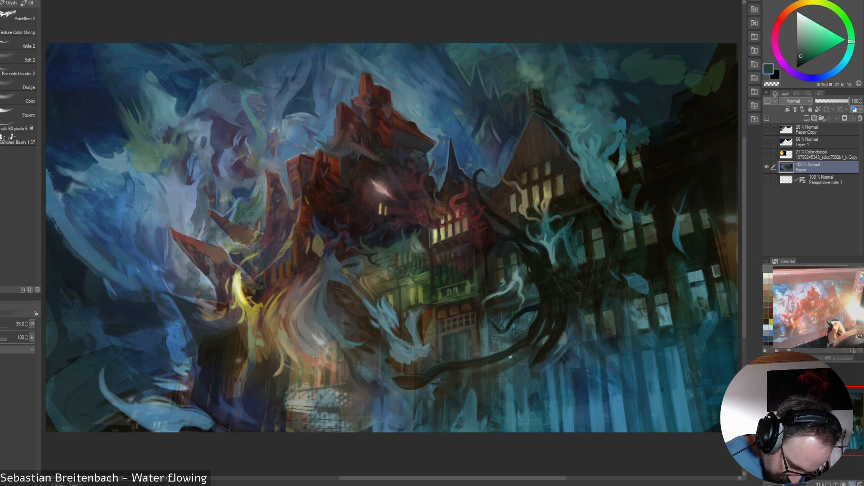
{"action": "left_click", "coordinate": [472, 365], "text": "alt"}
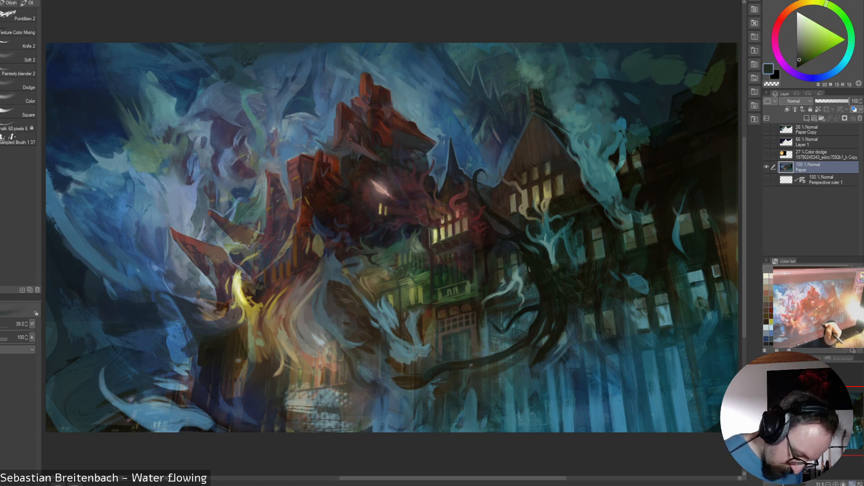
{"action": "left_click", "coordinate": [526, 357], "text": "alt"}
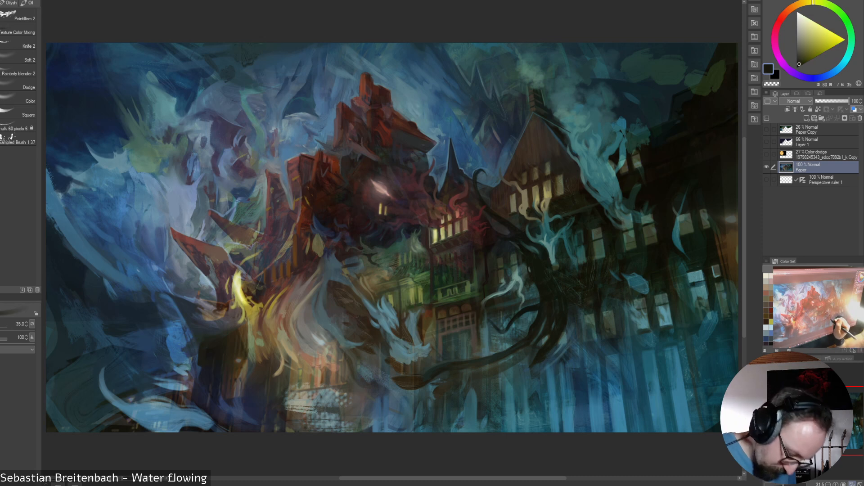
{"action": "left_click", "coordinate": [512, 362], "text": "alt"}
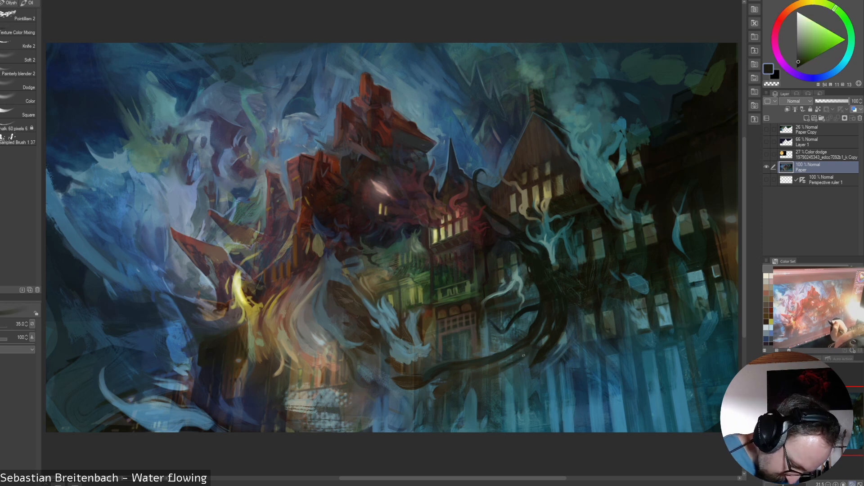
{"action": "left_click", "coordinate": [512, 362], "text": "alt"}
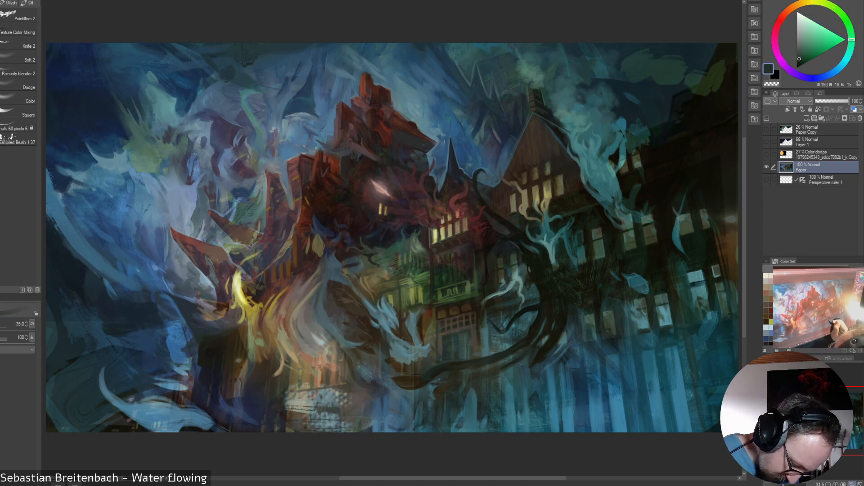
{"action": "left_click", "coordinate": [512, 361], "text": "alt"}
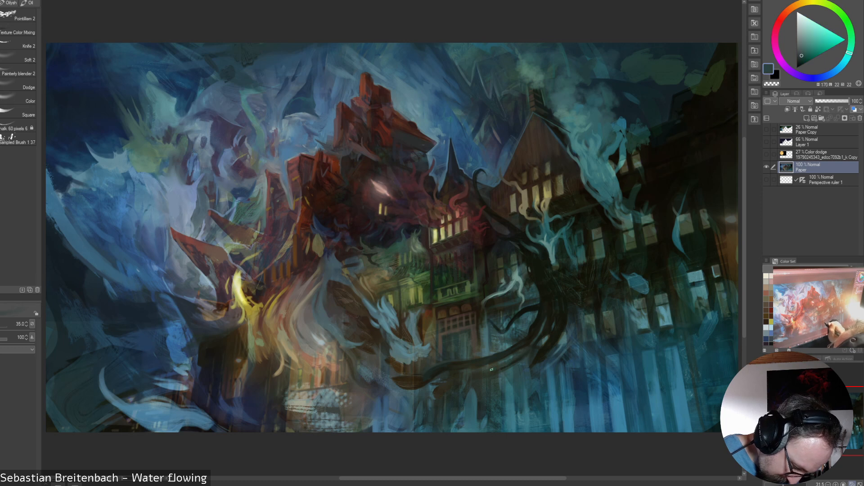
{"action": "left_click", "coordinate": [473, 377], "text": "alt"}
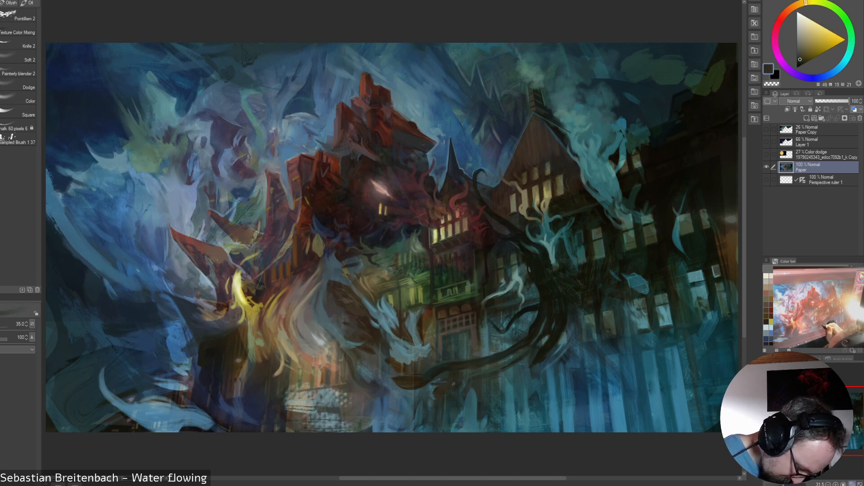
Sample dark teals from the street and paint along the underside of the tentacle's lower-left end at brush size 70
{"action": "left_click", "coordinate": [439, 388], "text": "alt"}
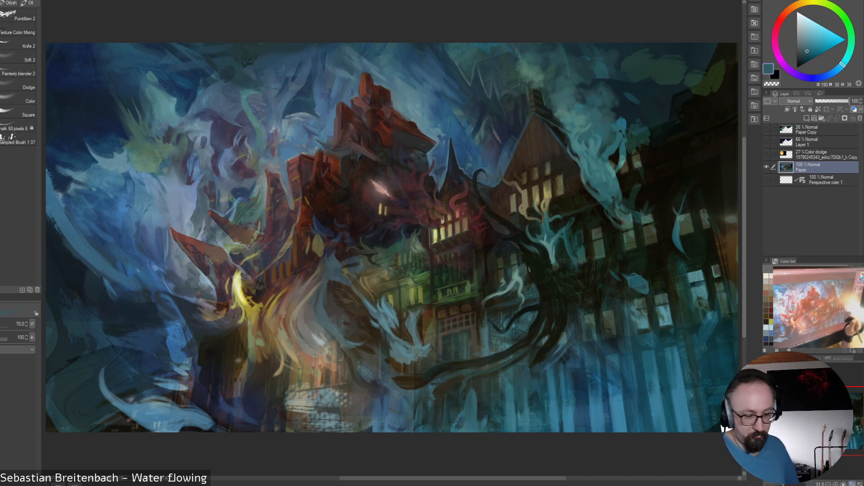
{"action": "left_click", "coordinate": [438, 379], "text": "alt"}
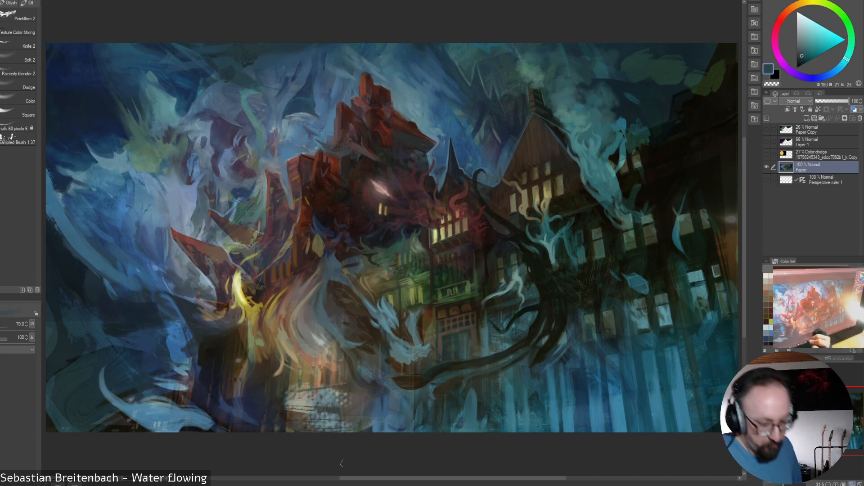
{"action": "left_click", "coordinate": [441, 392], "text": "alt"}
{"action": "left_click_drag", "start_coordinate": [440, 393], "coordinate": [465, 379]}
{"action": "left_click", "coordinate": [432, 396], "text": "alt"}
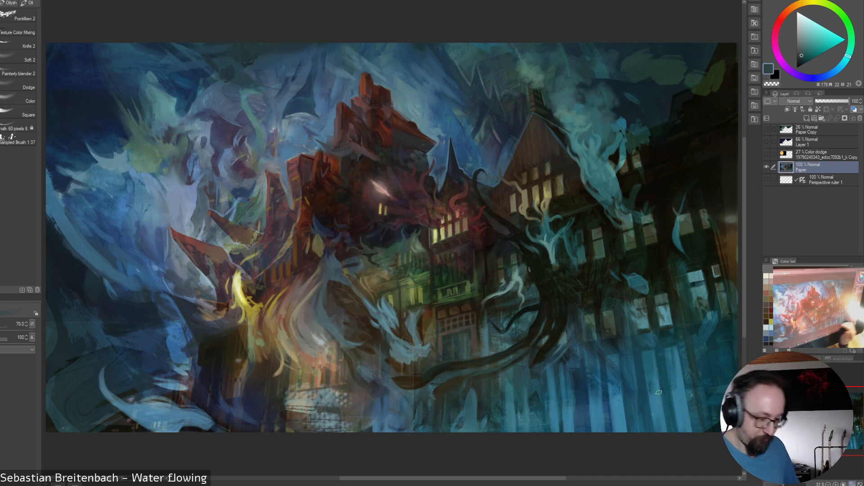
{"action": "left_click", "coordinate": [434, 399], "text": "alt"}
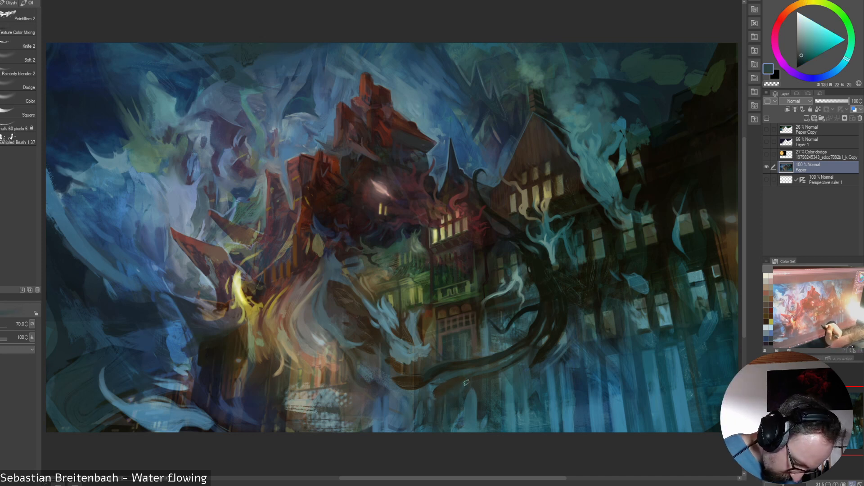
Thicken and darken the tentacle's bend with sampled blackish greens, using brush sizes 45 and 40
{"action": "left_click", "coordinate": [519, 358], "text": "alt"}
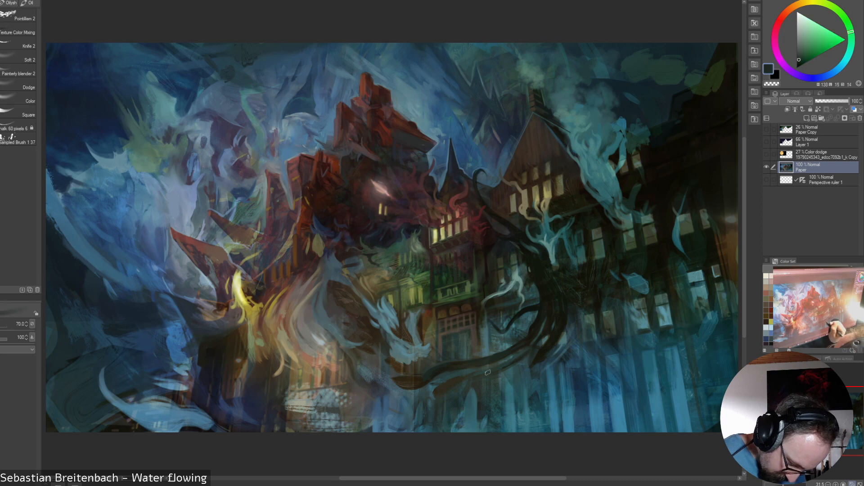
{"action": "key", "text": "bracketright"}
{"action": "left_click", "coordinate": [513, 361], "text": "alt"}
{"action": "left_click_drag", "start_coordinate": [540, 340], "coordinate": [491, 375]}
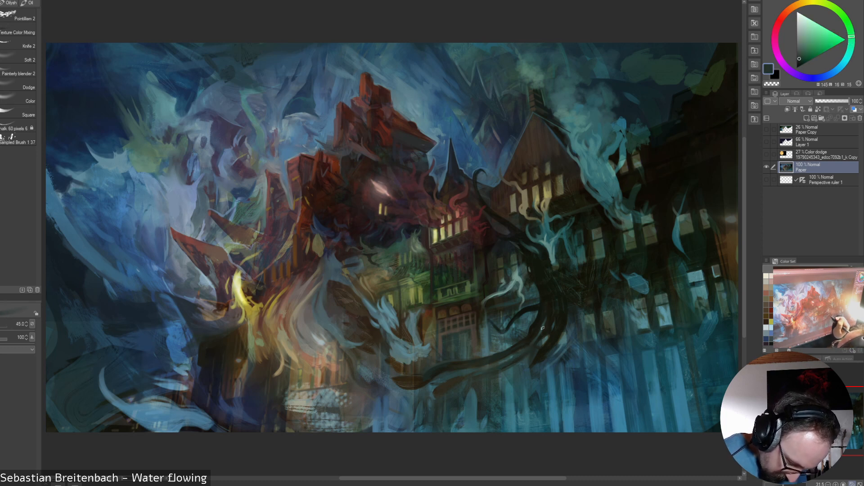
{"action": "left_click", "coordinate": [543, 321], "text": "alt"}
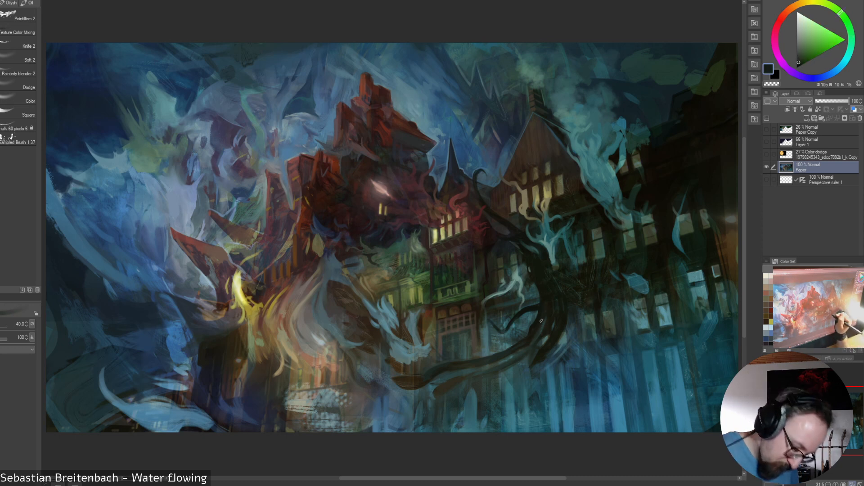
{"action": "left_click", "coordinate": [505, 367], "text": "alt"}
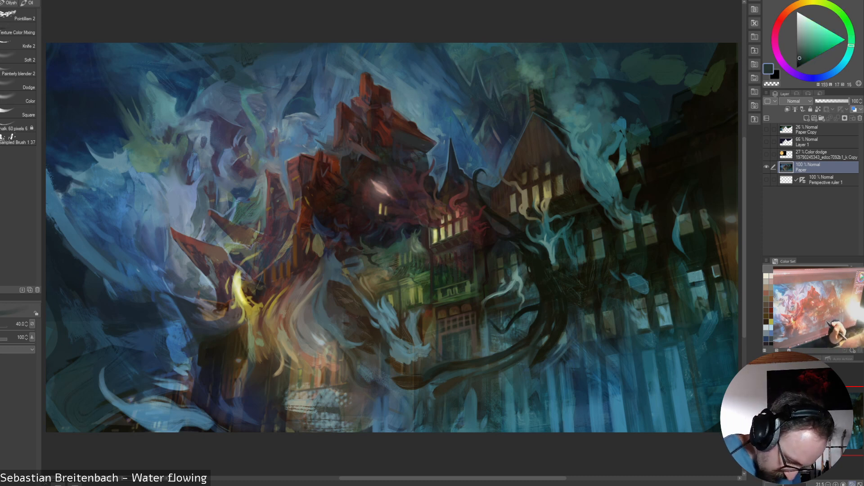
{"action": "left_click", "coordinate": [532, 344], "text": "alt"}
{"action": "left_click", "coordinate": [516, 357], "text": "alt"}
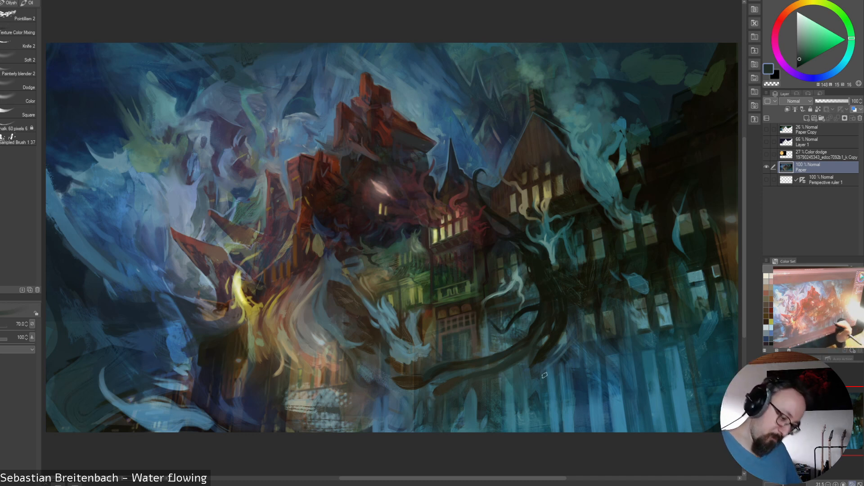
Paint a short curling offshoot hanging below the tentacle's bend at brush size 80, refining it at size 60
{"action": "key", "text": "]"}
{"action": "left_click_drag", "start_coordinate": [531, 369], "coordinate": [535, 391]}
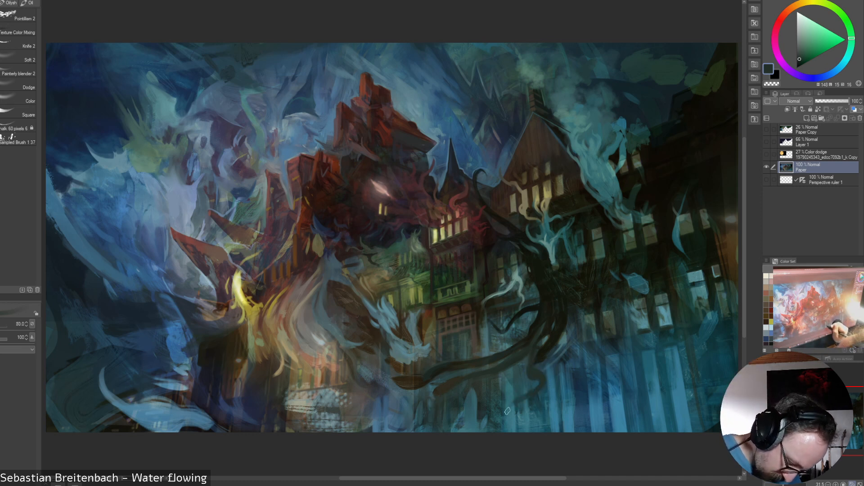
{"action": "key", "text": "bracketleft"}
{"action": "key", "text": "bracketleft"}
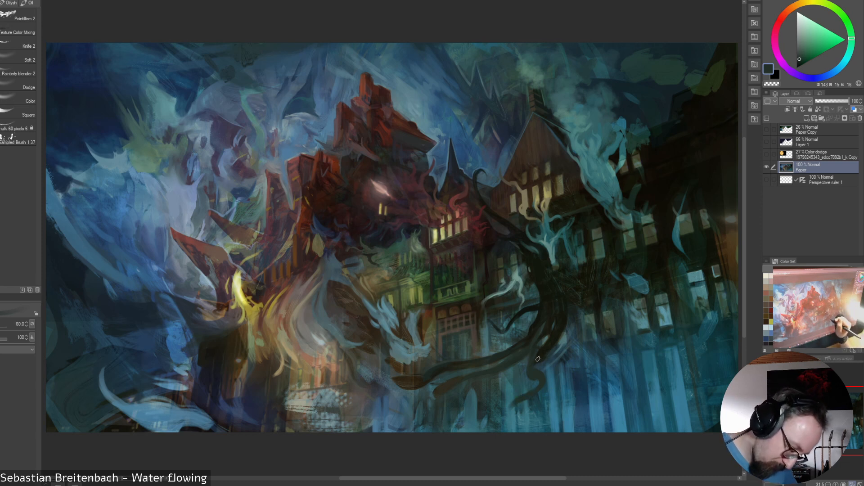
{"action": "left_click", "coordinate": [538, 359], "text": "alt"}
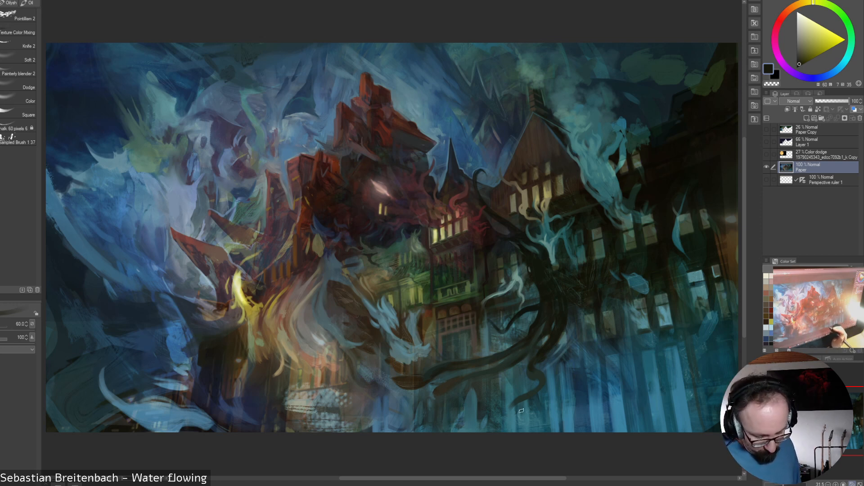
Sample dark teals and paint over the lower strand beneath the tentacle's left part at brush size 100
{"action": "left_click", "coordinate": [449, 385], "text": "alt"}
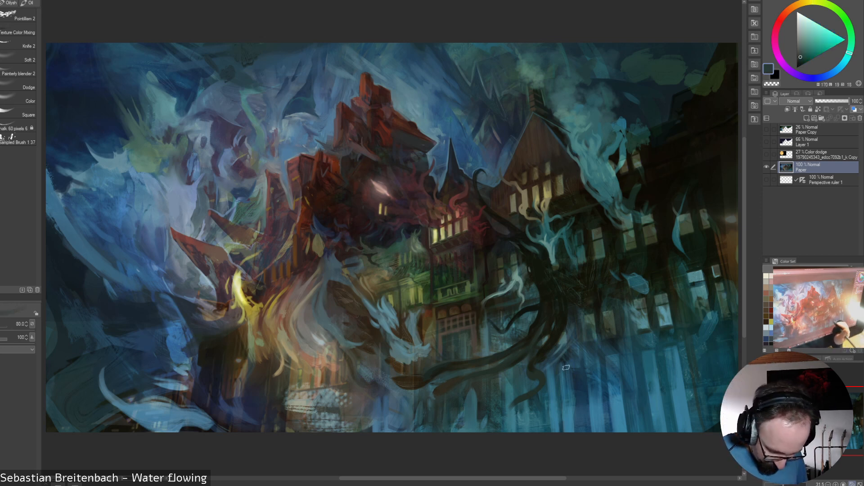
{"action": "key", "text": "]"}
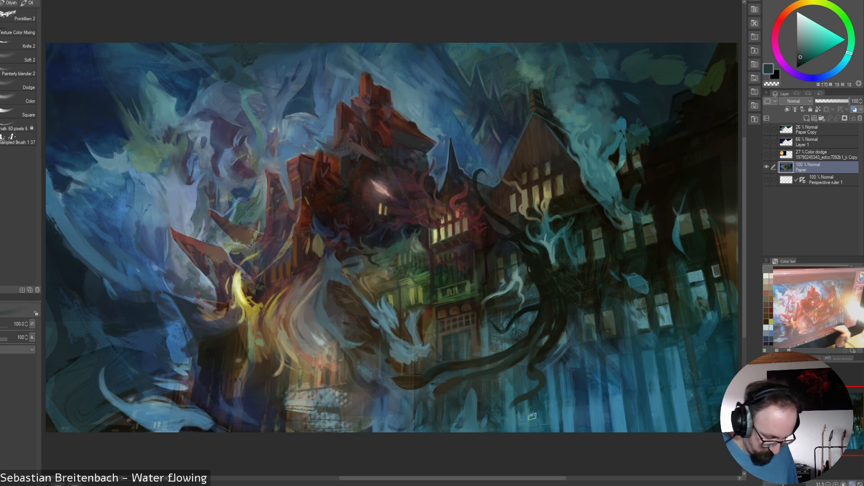
{"action": "left_click", "coordinate": [447, 382], "text": "alt"}
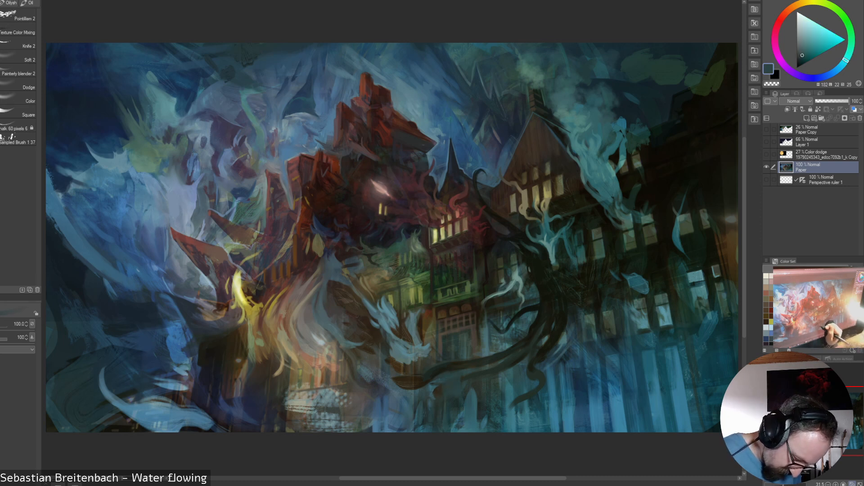
{"action": "left_click", "coordinate": [439, 402], "text": "alt"}
Reduce the brush to size 40 and clean up the tentacle's lower-left edge with sampled teal, green and brown darks
{"action": "key", "text": "["}
{"action": "key", "text": "["}
{"action": "key", "text": "["}
{"action": "key", "text": "["}
{"action": "key", "text": "["}
{"action": "left_click", "coordinate": [466, 363], "text": "alt"}
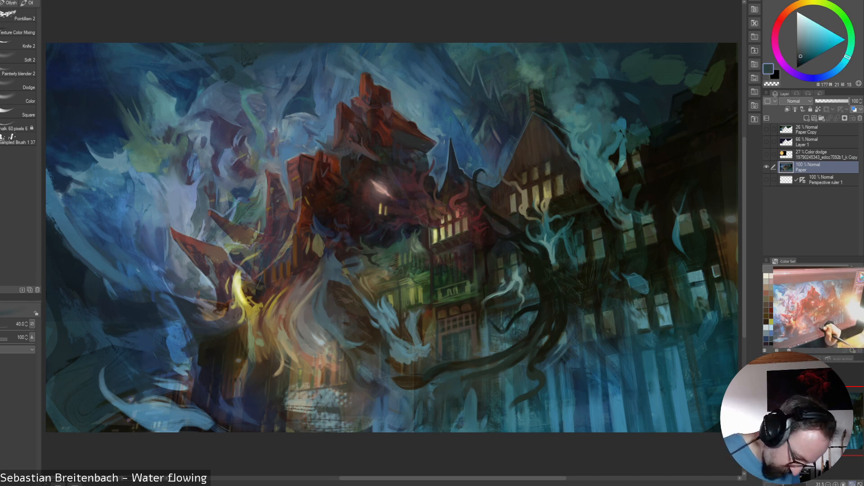
{"action": "left_click", "coordinate": [443, 379], "text": "alt"}
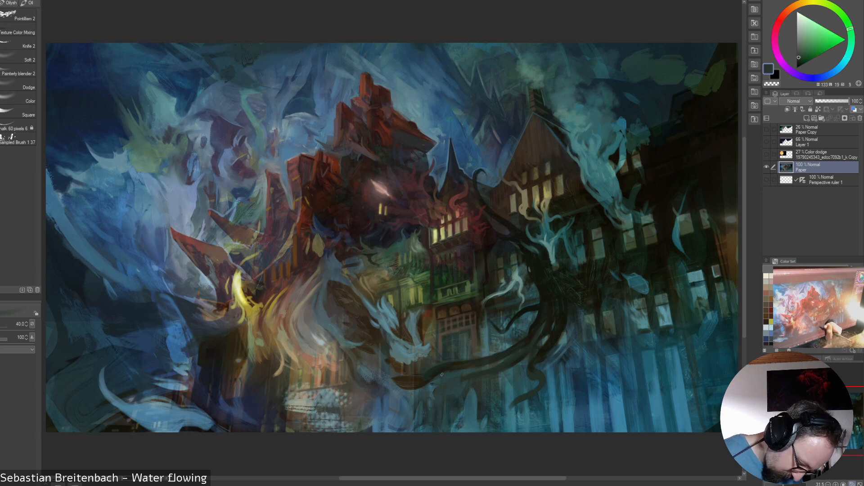
{"action": "left_click", "coordinate": [437, 385], "text": "alt"}
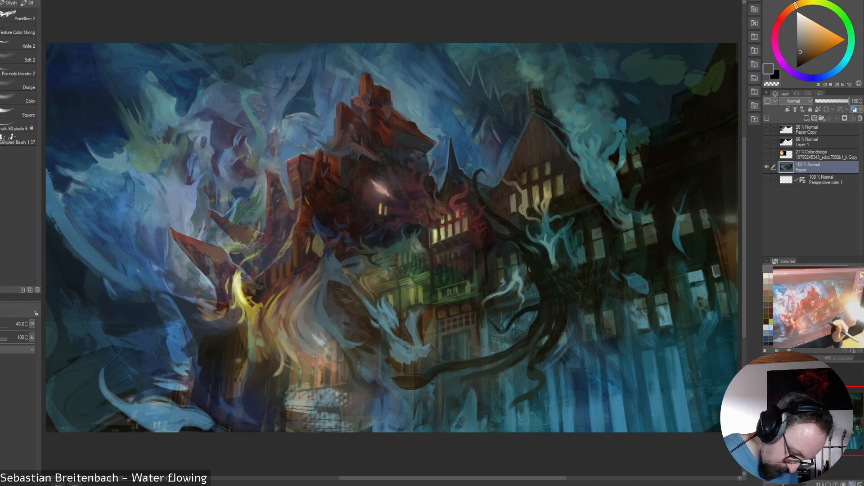
{"action": "left_click", "coordinate": [463, 372], "text": "alt"}
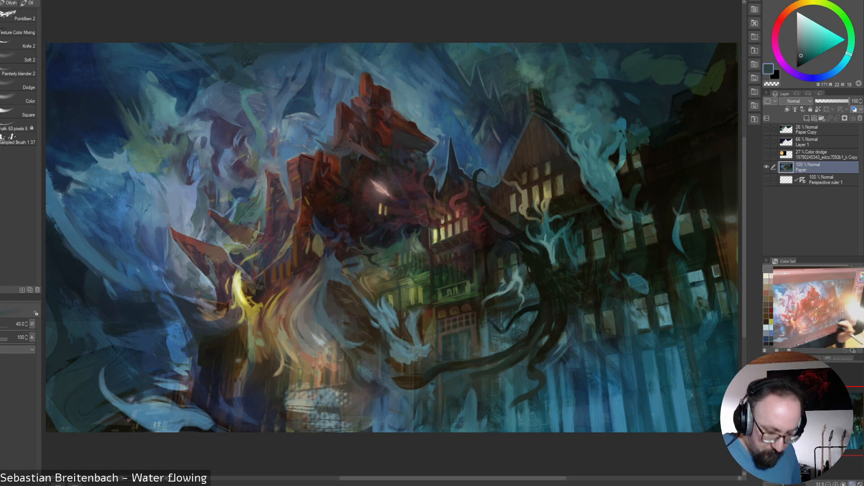
{"action": "left_click", "coordinate": [473, 376], "text": "alt"}
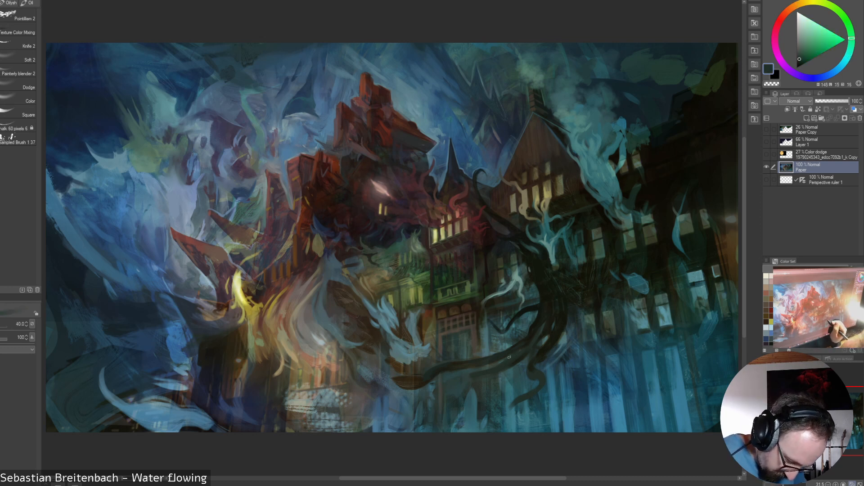
Start a small tendril beneath the middle of the curved tentacle, reducing the brush to size 15 for its fine tip
{"action": "mouse_move", "coordinate": [497, 376]}
{"action": "left_mouse_down"}
{"action": "mouse_move", "coordinate": [511, 383]}
{"action": "mouse_move", "coordinate": [504, 382]}
{"action": "left_mouse_up"}
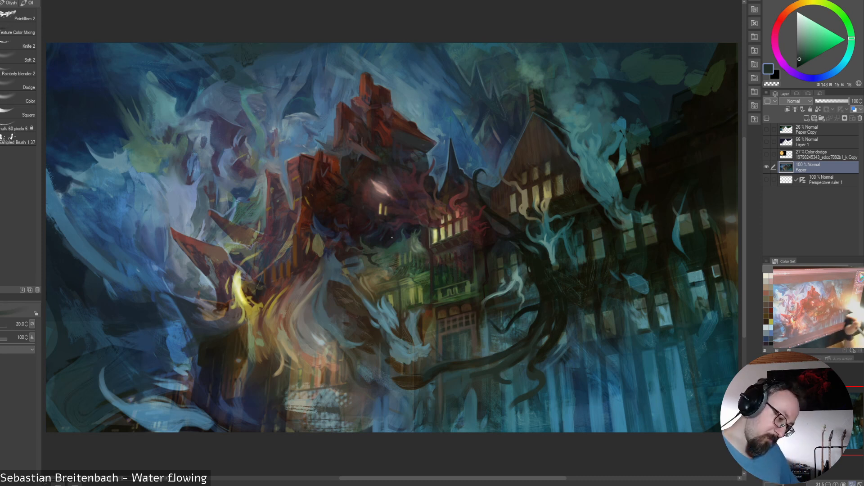
{"action": "key", "text": "bracketleft"}
{"action": "key", "text": "bracketleft"}
{"action": "key", "text": "bracketleft"}
{"action": "key", "text": "bracketleft"}
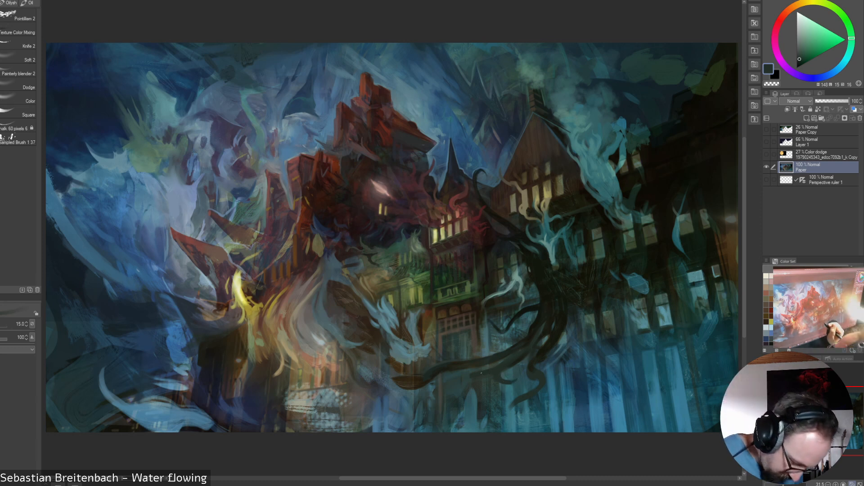
{"action": "left_click", "coordinate": [482, 373], "text": "alt"}
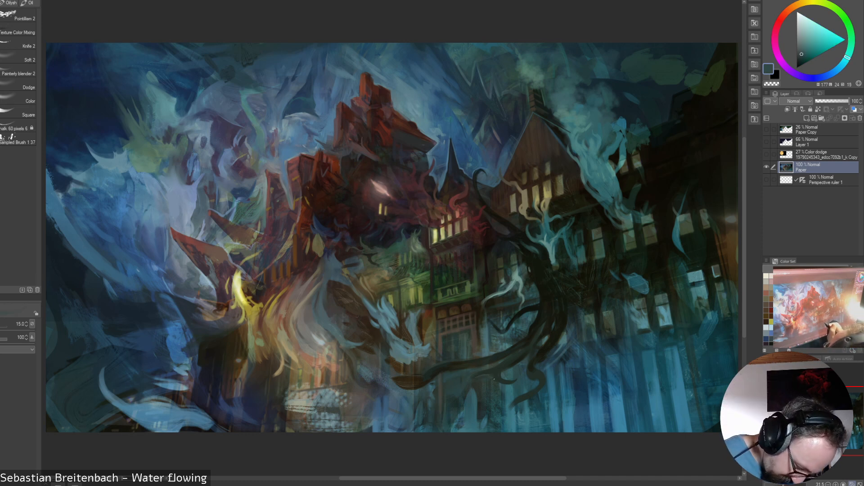
Refine the small tendril's edges with sampled street teal and dark brown at brush size 15, then sample the doorway's dark green
{"action": "left_click", "coordinate": [509, 390], "text": "alt"}
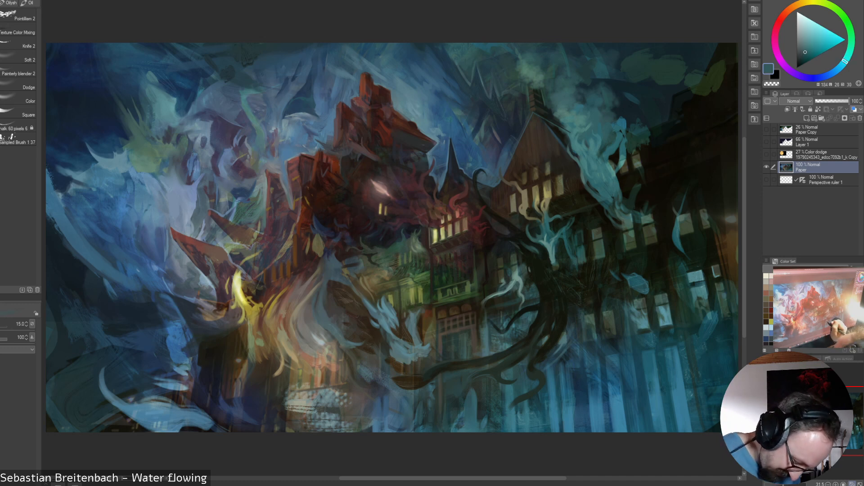
{"action": "left_click", "coordinate": [476, 385], "text": "alt"}
{"action": "left_click_drag", "start_coordinate": [473, 382], "coordinate": [497, 381]}
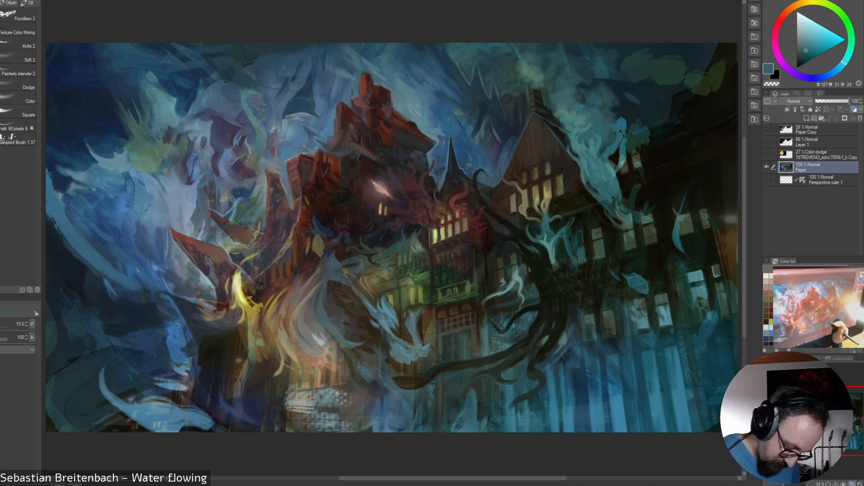
{"action": "left_click", "coordinate": [493, 378], "text": "alt"}
{"action": "left_click", "coordinate": [491, 374], "text": "alt"}
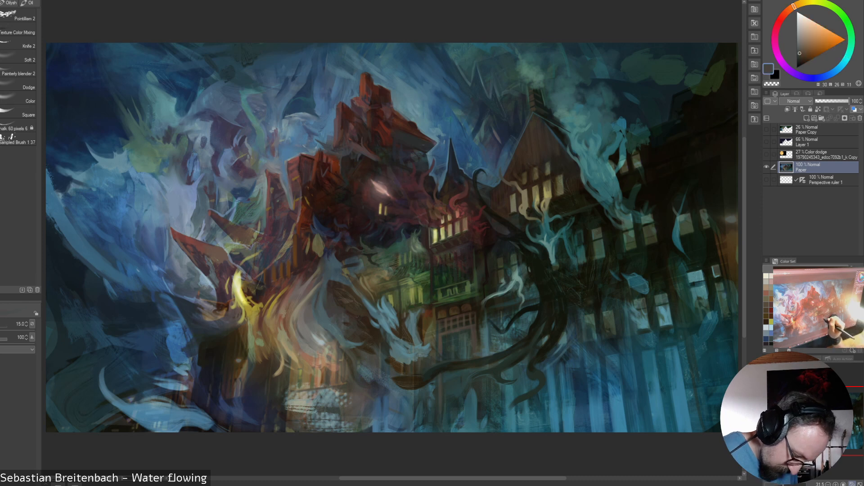
{"action": "left_click", "coordinate": [452, 344], "text": "alt"}
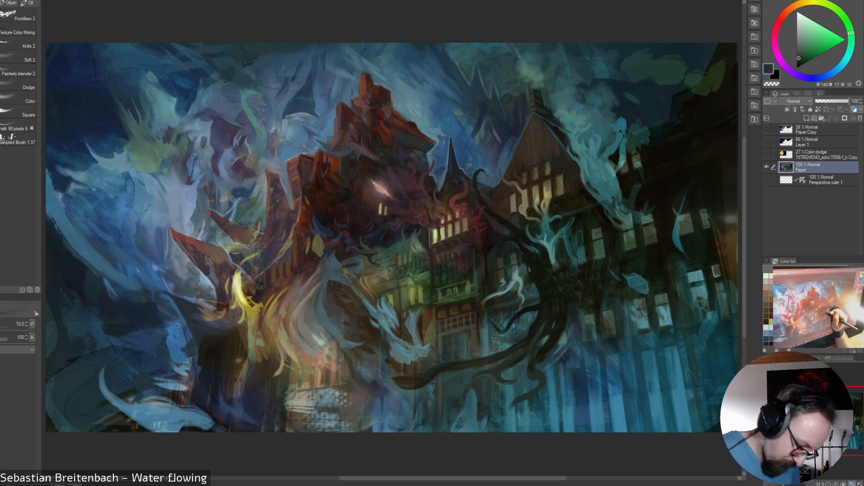
Touch up the shadows between the red tendrils and the gabled house with sampled dark brown, blue and olive at brush size 20
{"action": "left_click", "coordinate": [487, 255], "text": "alt"}
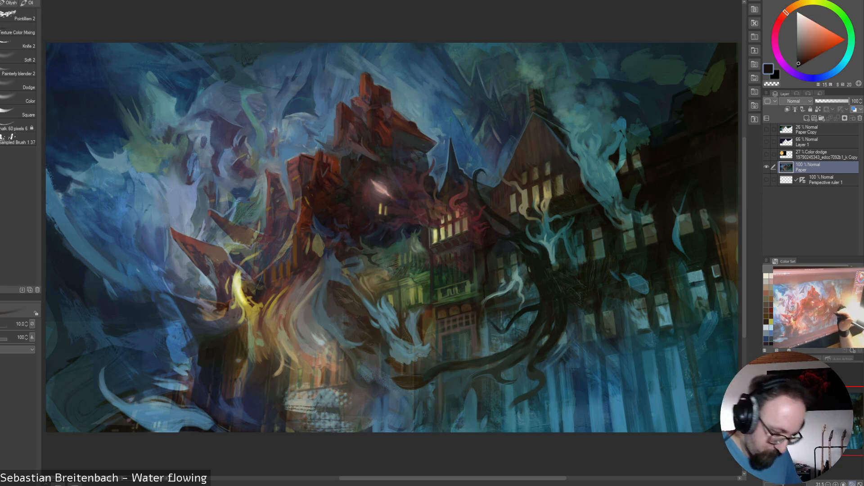
{"action": "left_click", "coordinate": [490, 249], "text": "alt"}
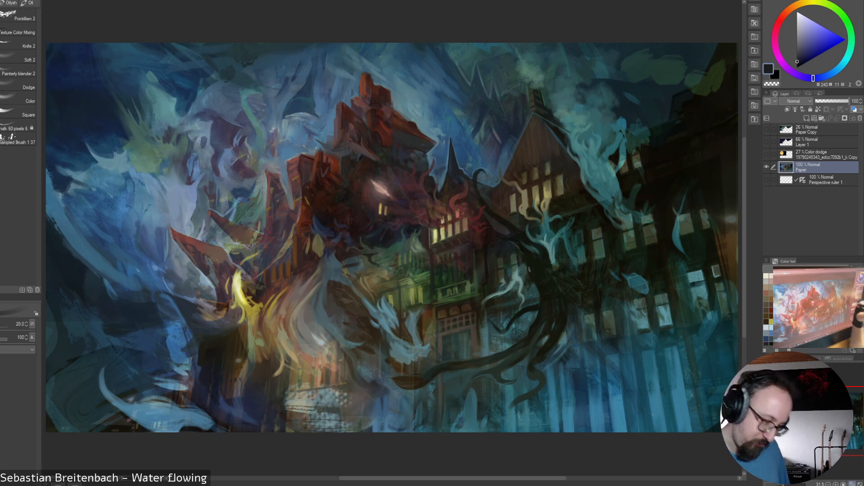
{"action": "left_click", "coordinate": [559, 213], "text": "alt"}
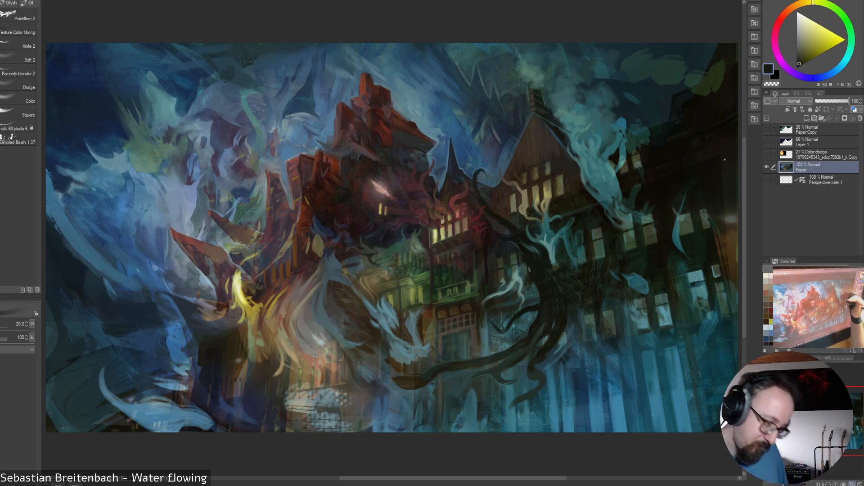
Sample the smoke column's teals and refine its lower body beside the gabled house, varying the brush between sizes 25 and 60
{"action": "left_click", "coordinate": [582, 174], "text": "alt"}
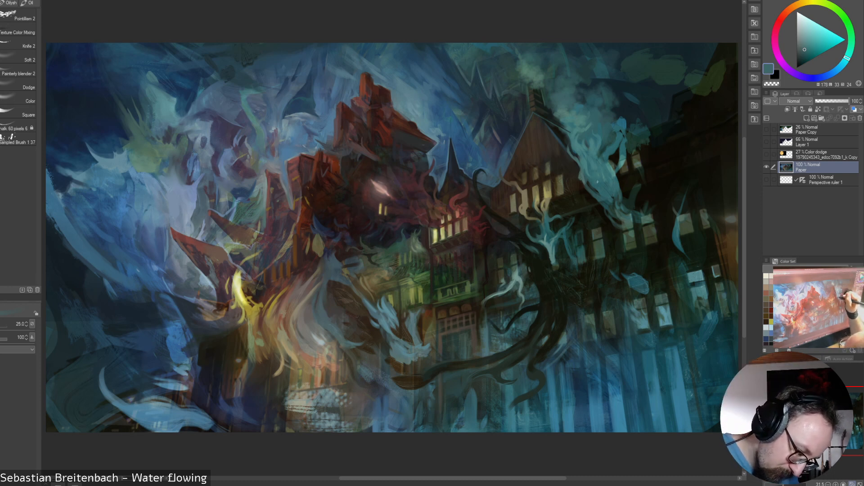
{"action": "left_click", "coordinate": [587, 175], "text": "alt"}
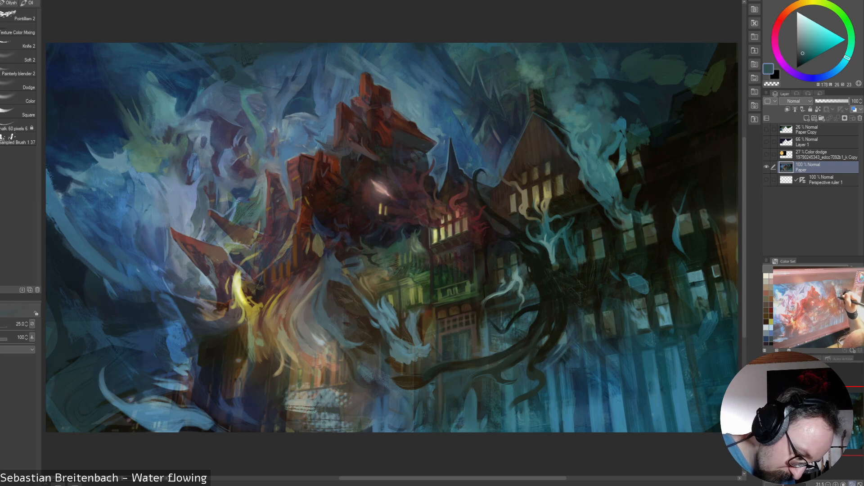
{"action": "left_click", "coordinate": [587, 179], "text": "alt"}
{"action": "key", "text": "bracketright"}
{"action": "key", "text": "bracketright"}
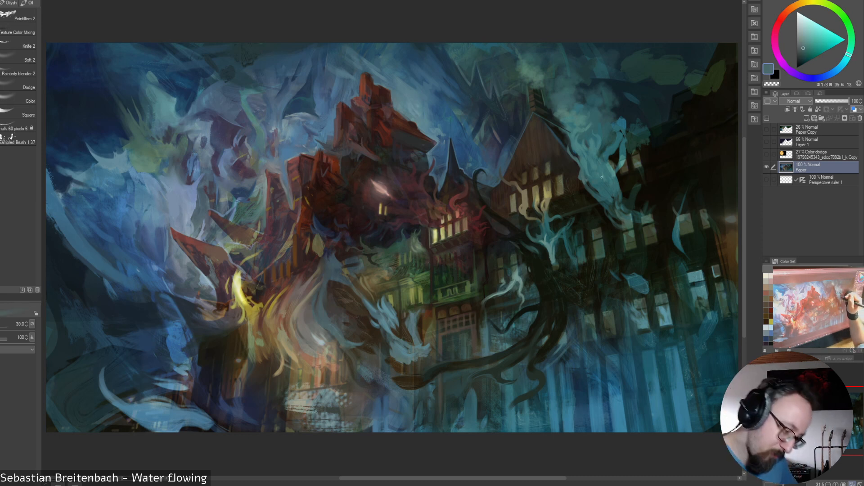
{"action": "left_click", "coordinate": [607, 166], "text": "alt"}
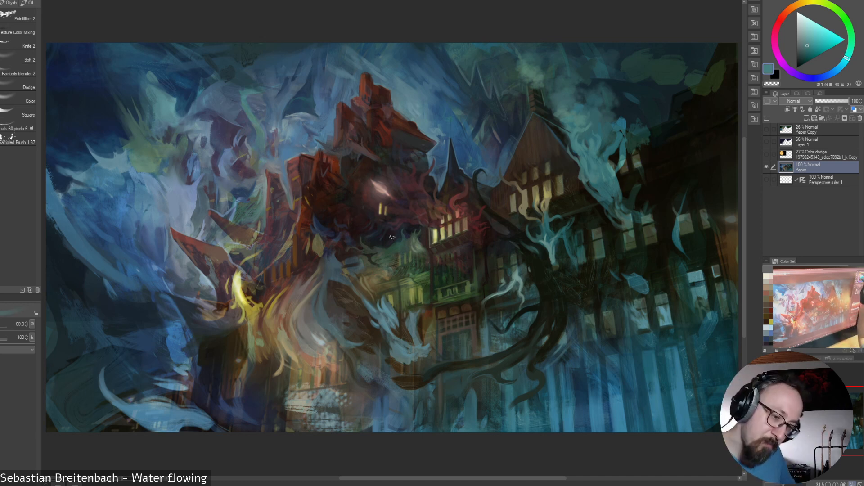
{"action": "left_click", "coordinate": [583, 168], "text": "alt"}
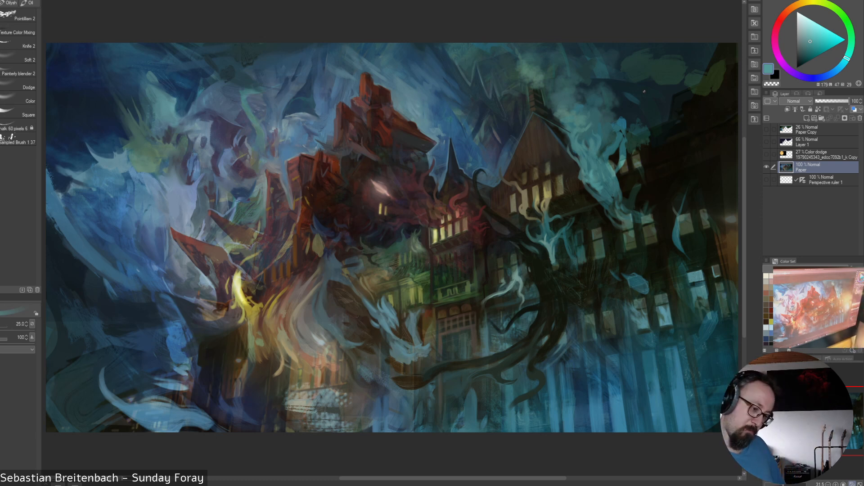
Rework the smoke column's edge facing the dark building with sampled teals and muted olive at brush size 25
{"action": "left_click", "coordinate": [615, 170], "text": "alt"}
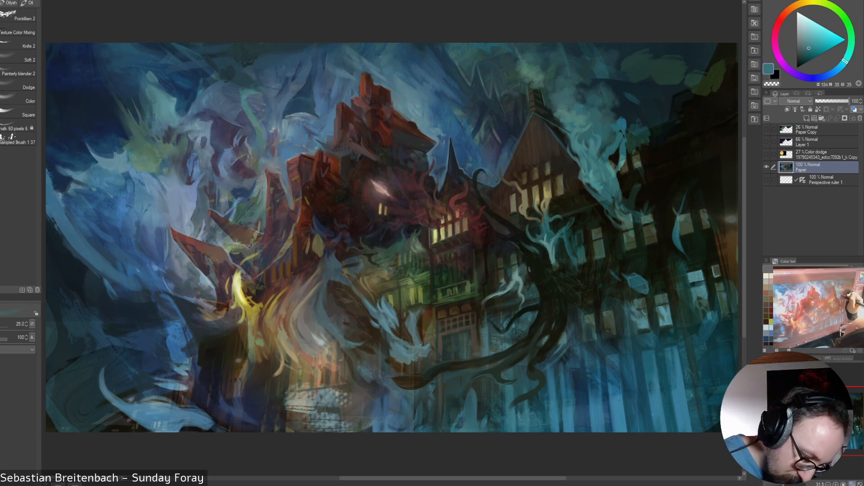
{"action": "left_click", "coordinate": [620, 164], "text": "alt"}
{"action": "left_click", "coordinate": [625, 168], "text": "alt"}
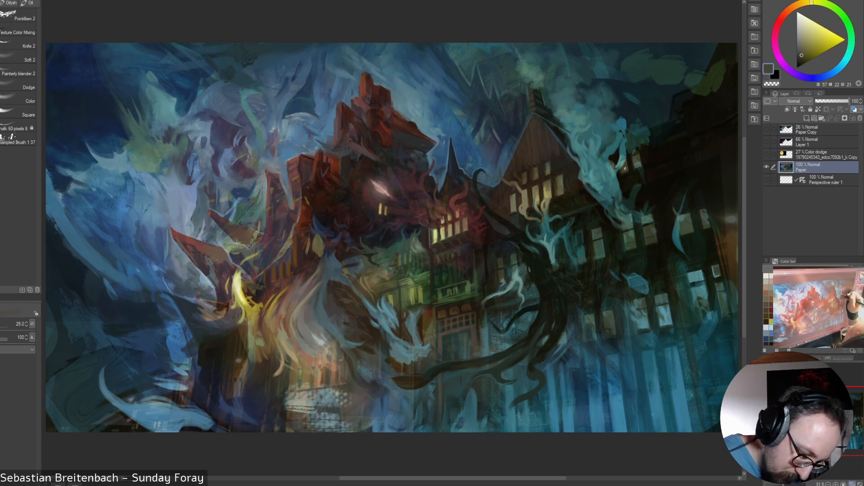
{"action": "left_click", "coordinate": [625, 158], "text": "alt"}
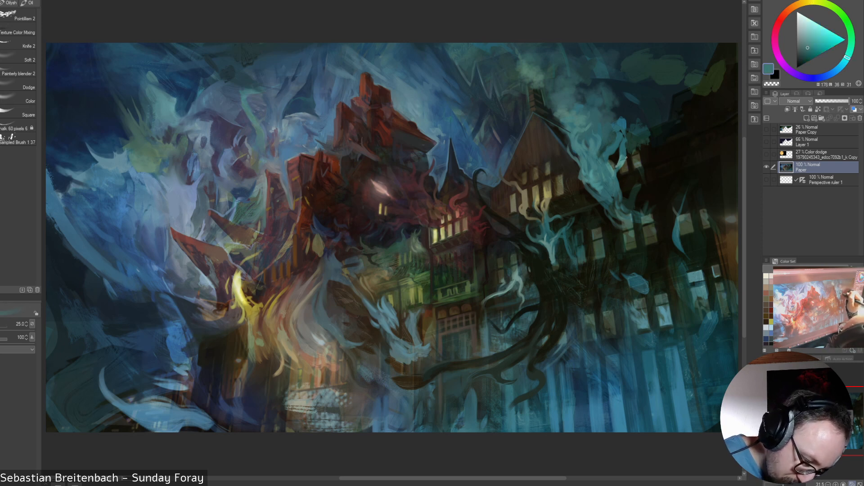
{"action": "left_click", "coordinate": [625, 167], "text": "alt"}
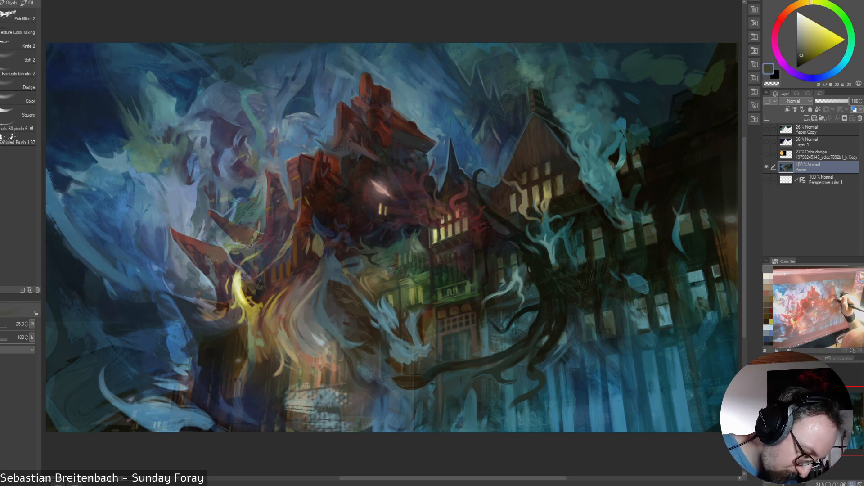
Paint the small lit window beside the smoke column with sampled olive-yellow and greens at brush size 25
{"action": "left_click", "coordinate": [623, 170], "text": "alt"}
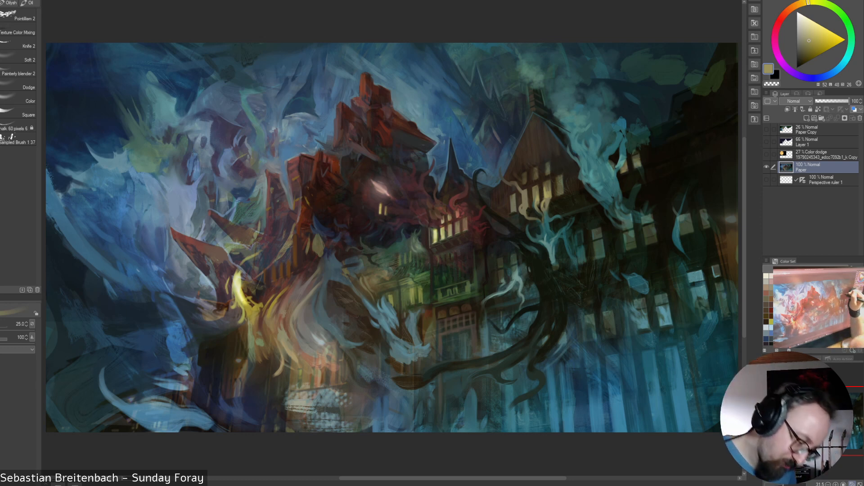
{"action": "left_click", "coordinate": [633, 159], "text": "alt"}
{"action": "left_click", "coordinate": [635, 157], "text": "alt"}
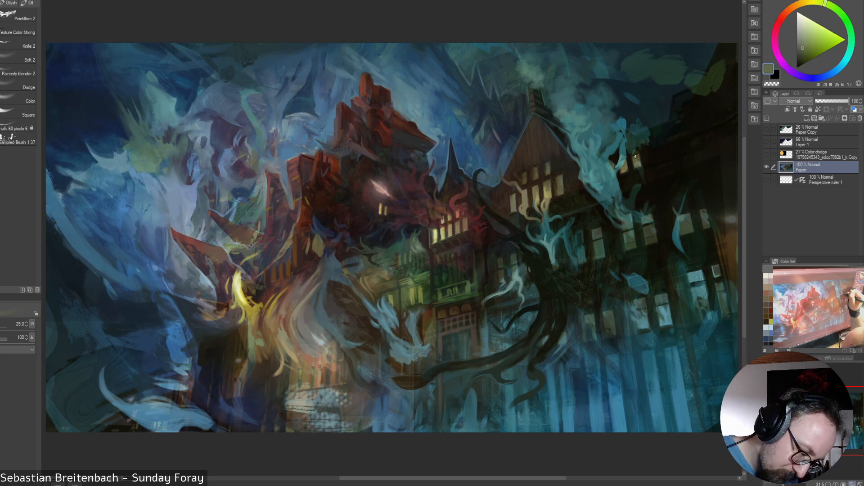
{"action": "left_click", "coordinate": [641, 157], "text": "alt"}
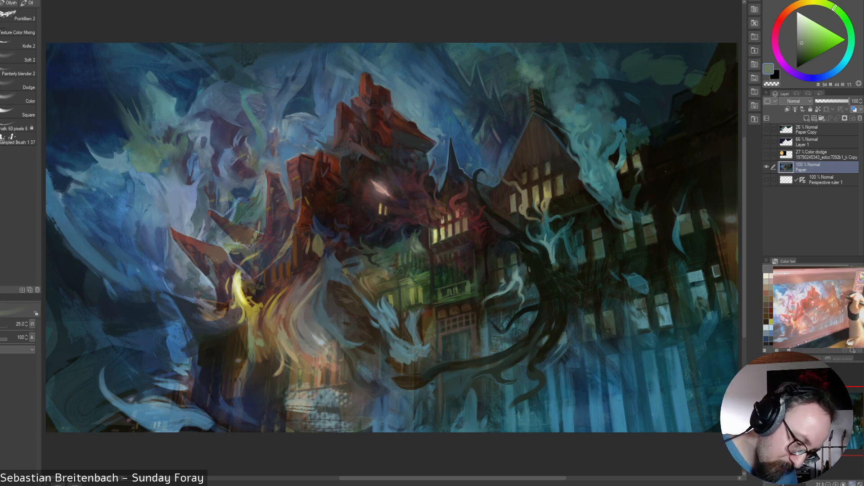
Sample dark brown and dark green from the dark building's roof and set the brush to size 90 for its upper part
{"action": "left_click", "coordinate": [727, 119], "text": "alt"}
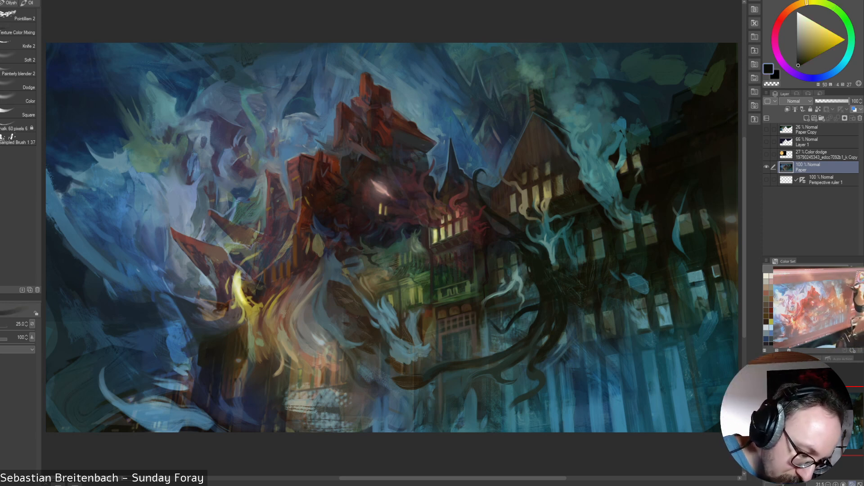
{"action": "left_click", "coordinate": [725, 108], "text": "alt"}
{"action": "key", "text": "]"}
{"action": "key", "text": "]"}
{"action": "key", "text": "]"}
{"action": "key", "text": "]"}
{"action": "key", "text": "]"}
{"action": "key", "text": "]"}
{"action": "key", "text": "]"}
{"action": "left_click", "coordinate": [711, 82], "text": "alt"}
{"action": "key", "text": "["}
{"action": "key", "text": "["}
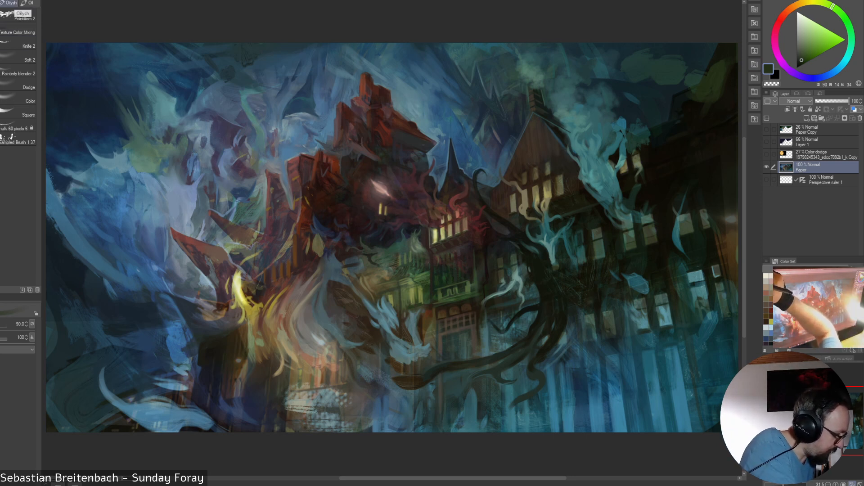
Switch to the Oilysh_11 brush and enlarge it to size 300 for the dark building's roof
{"action": "left_click", "coordinate": [10, 2]}
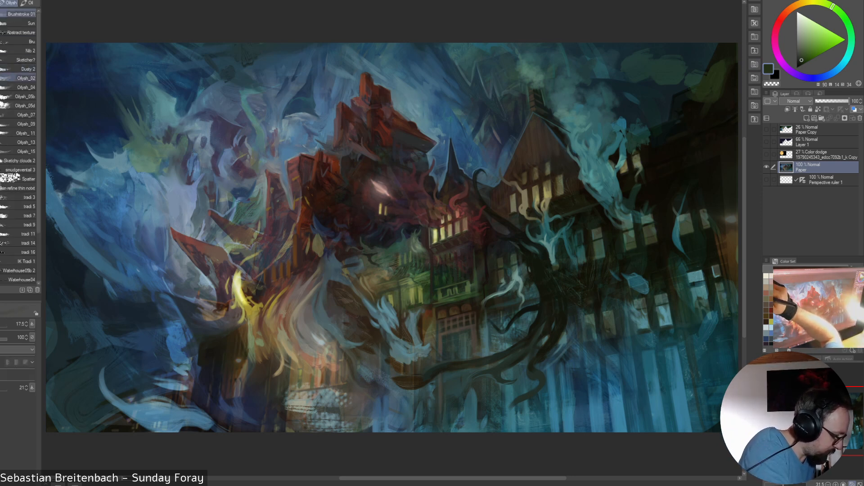
{"action": "left_click", "coordinate": [23, 133]}
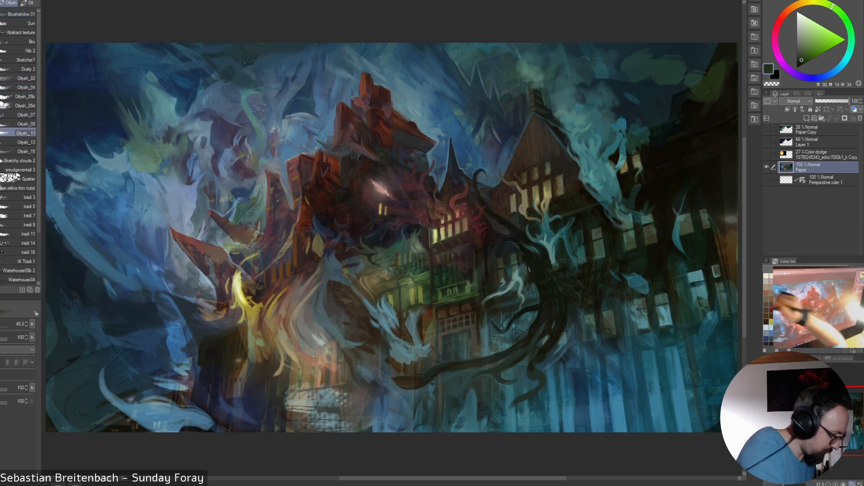
{"action": "key", "text": "]"}
{"action": "key", "text": "]"}
{"action": "key", "text": "]"}
{"action": "key", "text": "]"}
{"action": "key", "text": "]"}
{"action": "key", "text": "]"}
{"action": "key", "text": "]"}
{"action": "key", "text": "]"}
{"action": "key", "text": "]"}
{"action": "key", "text": "]"}
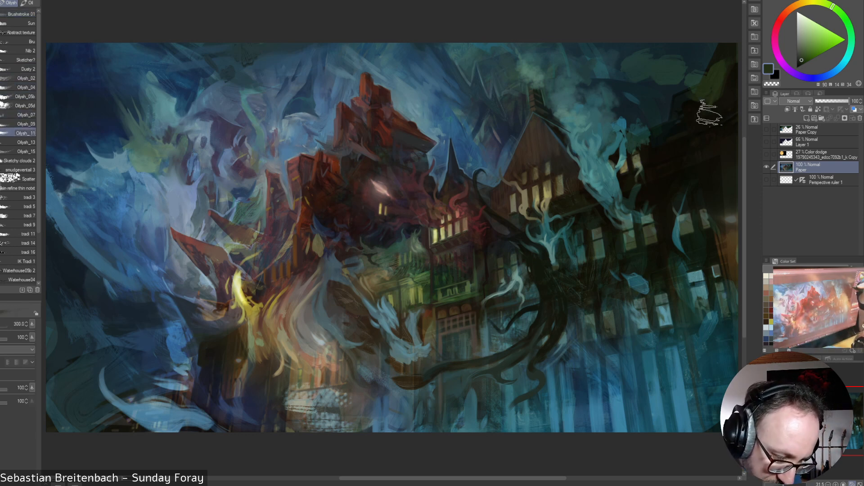
Paint dark green over the roof area in the canvas's far corner, reducing the brush to size 175 and down to 45
{"action": "key", "text": "["}
{"action": "key", "text": "["}
{"action": "key", "text": "["}
{"action": "key", "text": "["}
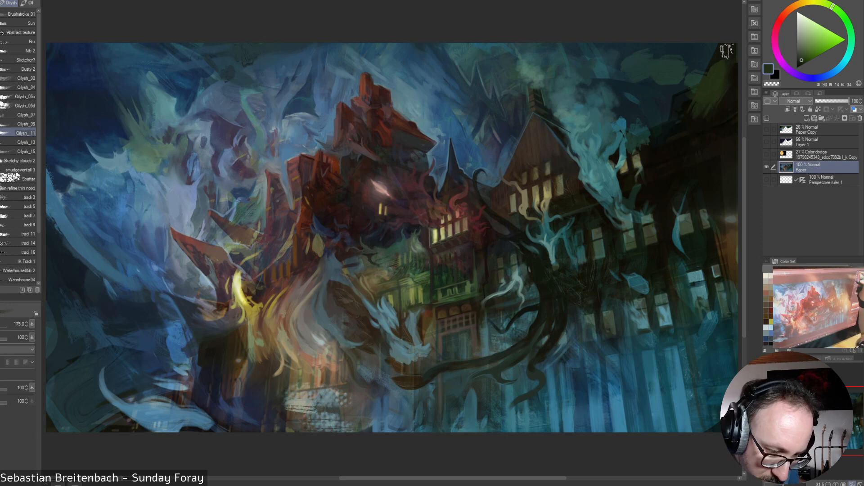
{"action": "key", "text": "["}
{"action": "key", "text": "["}
{"action": "key", "text": "["}
{"action": "key", "text": "["}
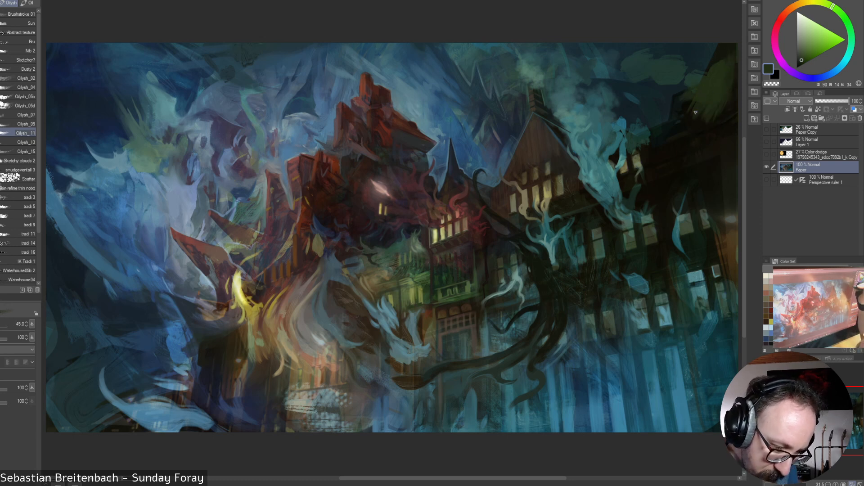
Paint the dark building's roof edge with sampled dark brown and dark green, enlarging the brush to size 150
{"action": "left_click", "coordinate": [693, 109], "text": "alt"}
{"action": "key", "text": "]"}
{"action": "key", "text": "]"}
{"action": "left_click_drag", "start_coordinate": [715, 101], "coordinate": [709, 121]}
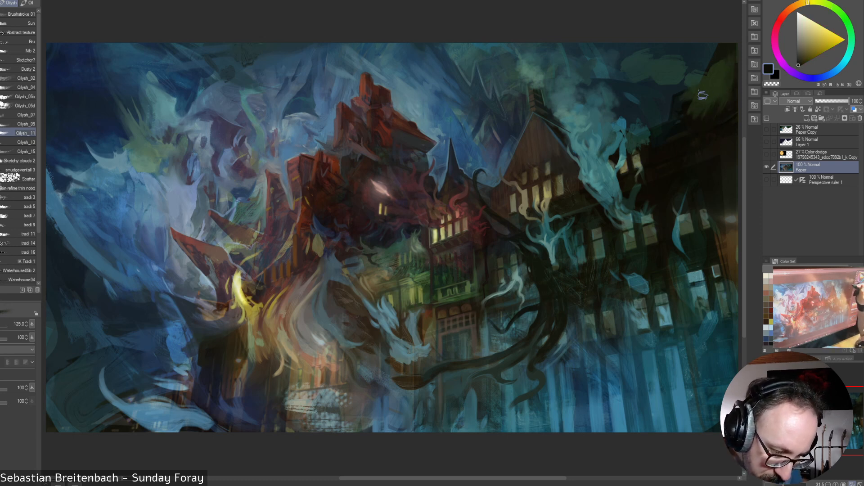
{"action": "key", "text": "]"}
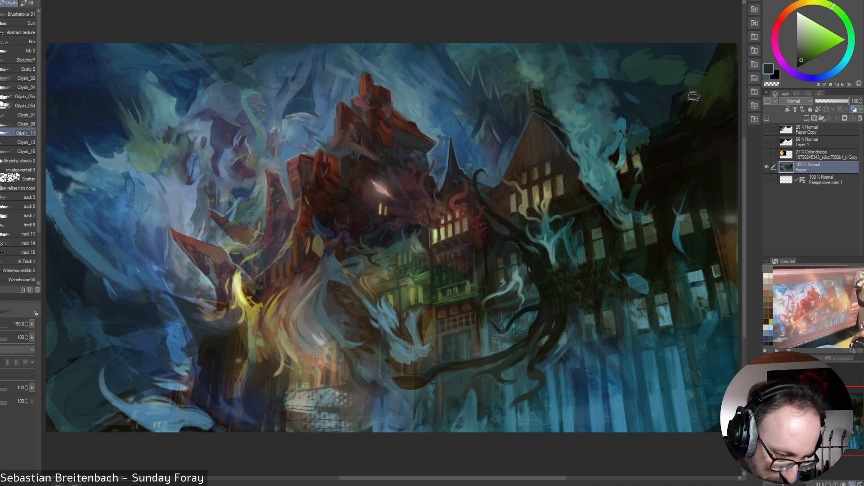
Sample the night sky's dark teals and blues and paint the sky beside the dark roof at brush size 100
{"action": "left_click", "coordinate": [702, 68], "text": "alt"}
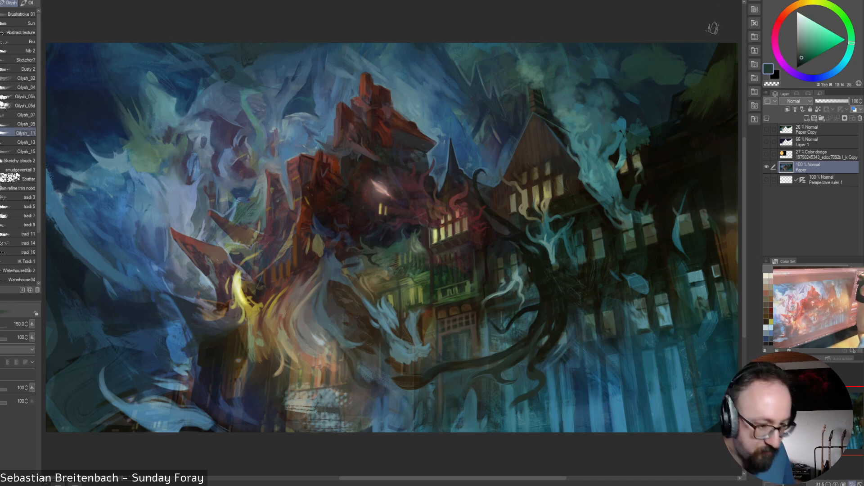
{"action": "key", "text": "bracketleft"}
{"action": "key", "text": "bracketleft"}
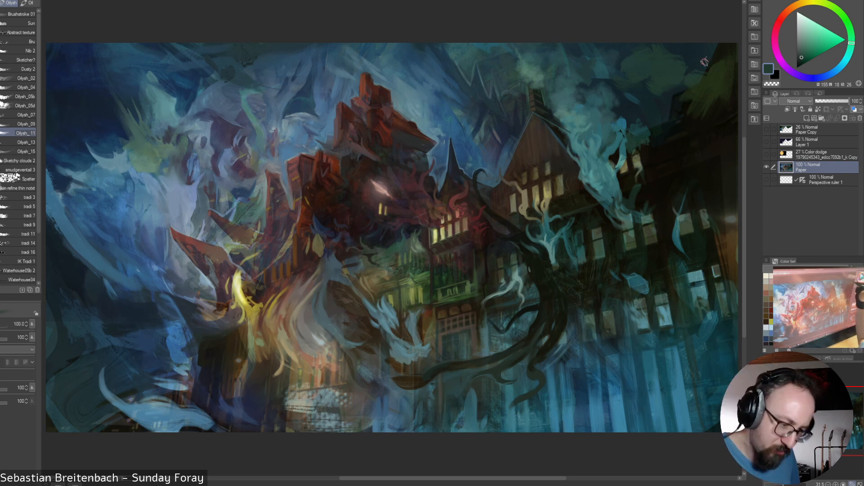
{"action": "left_click", "coordinate": [607, 64], "text": "alt"}
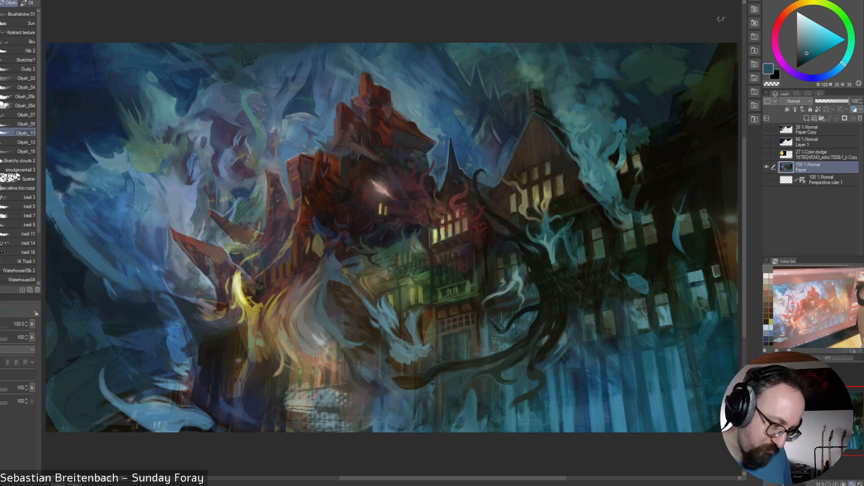
{"action": "left_click", "coordinate": [628, 58], "text": "alt"}
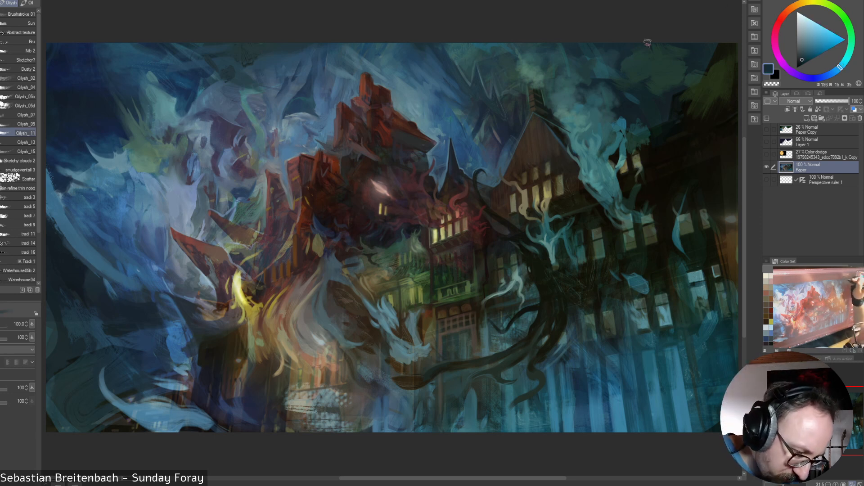
{"action": "left_click", "coordinate": [609, 56], "text": "alt"}
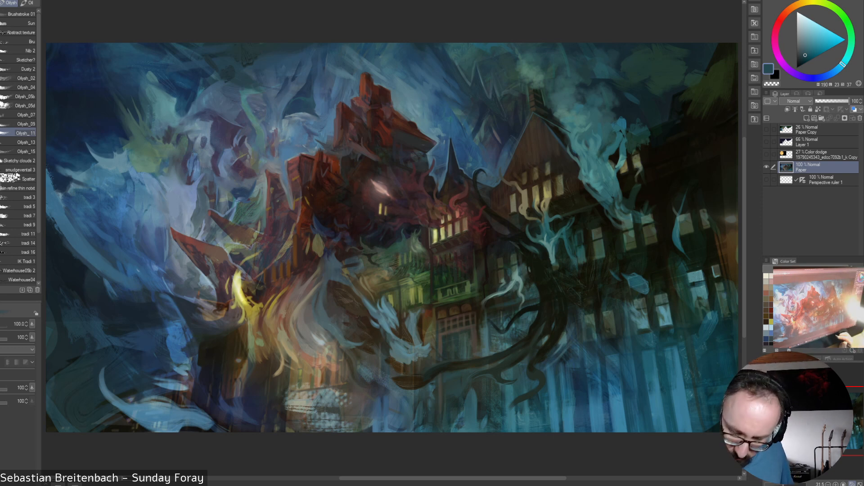
Sample the dark building's deep greens and brown and enlarge the brush to size 300 for its upper facade
{"action": "left_click", "coordinate": [686, 108], "text": "alt"}
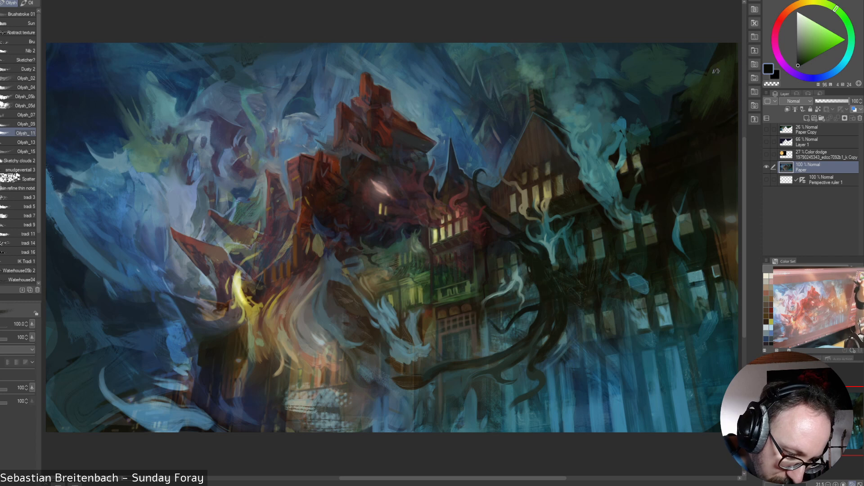
{"action": "left_click", "coordinate": [707, 125], "text": "alt"}
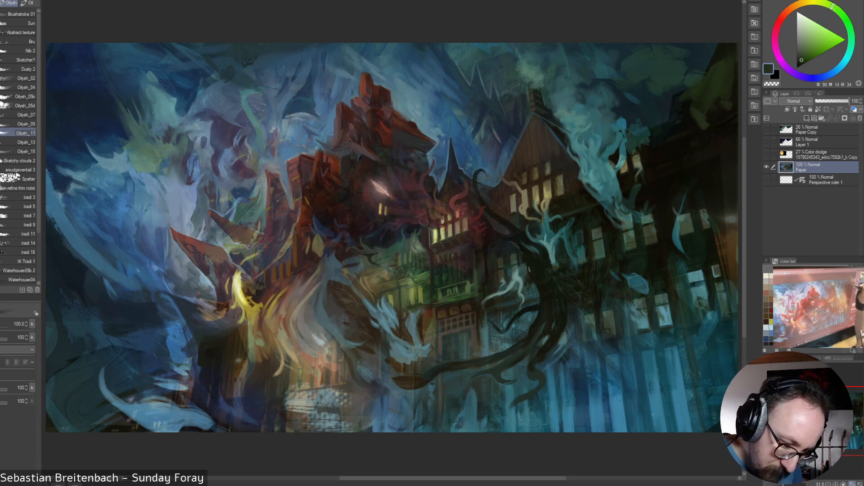
{"action": "key", "text": "]"}
{"action": "key", "text": "]"}
{"action": "key", "text": "]"}
{"action": "key", "text": "]"}
{"action": "key", "text": "]"}
{"action": "key", "text": "]"}
{"action": "left_click", "coordinate": [703, 138], "text": "alt"}
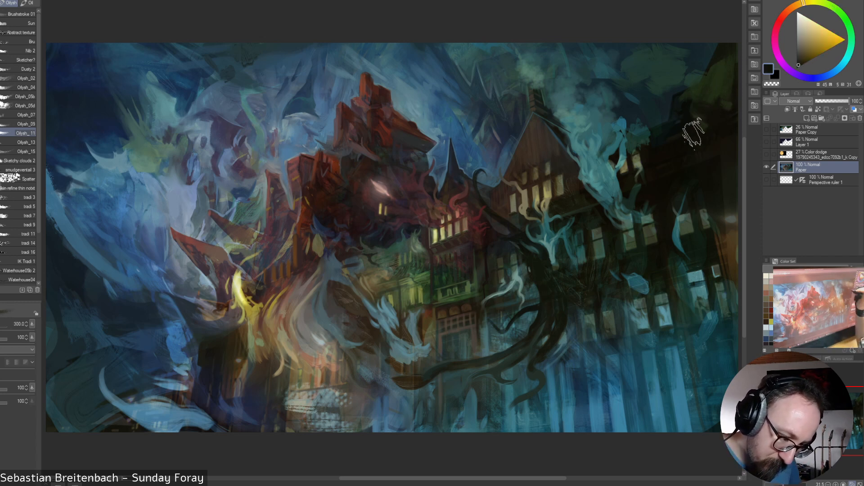
Reduce the brush to size 125 and work sampled dark green and dark brown into the dark building's roofline and upper facade
{"action": "key", "text": "["}
{"action": "key", "text": "["}
{"action": "key", "text": "["}
{"action": "key", "text": "["}
{"action": "left_click", "coordinate": [715, 100], "text": "alt"}
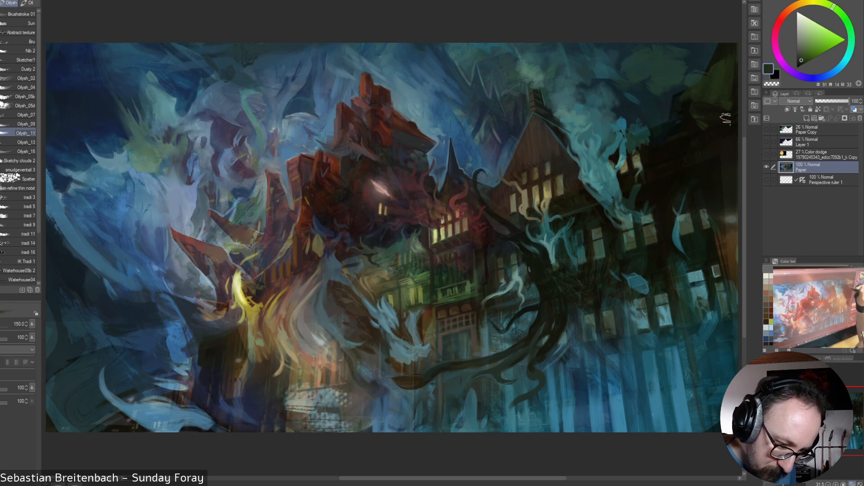
{"action": "key", "text": "bracketleft"}
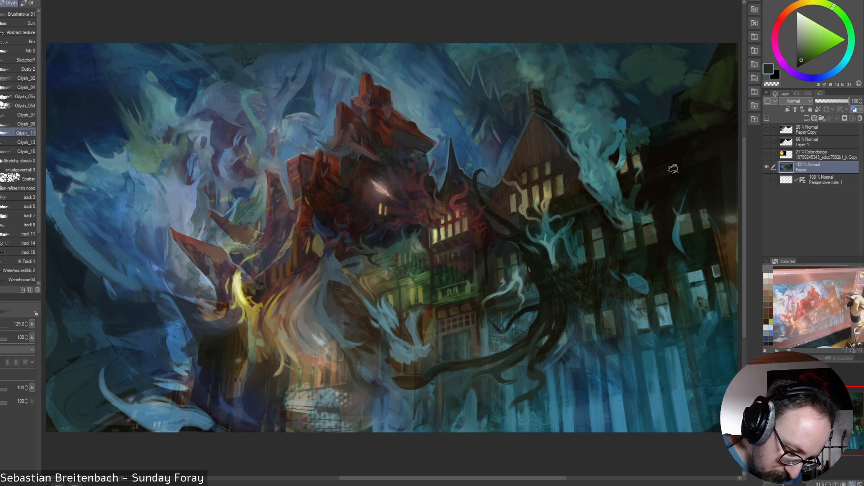
{"action": "left_click", "coordinate": [697, 150], "text": "alt"}
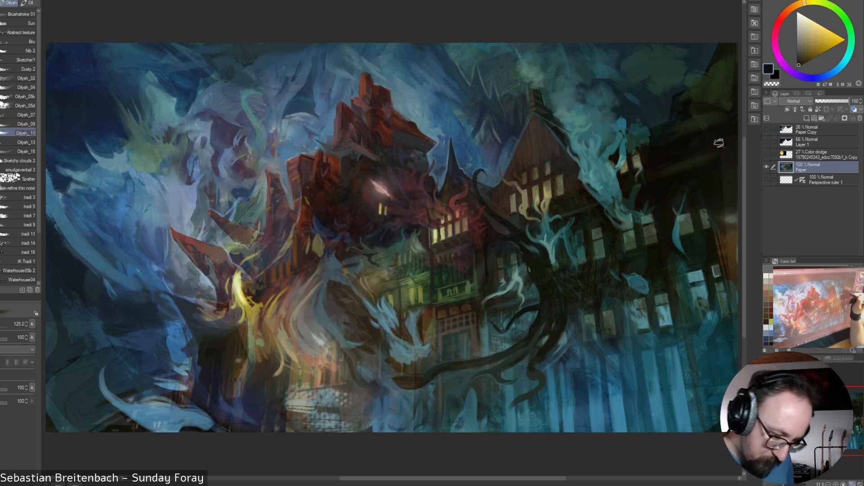
Sample dark brown and olive tones from the dark building's facade and reduce the brush to size 60 for its upper windows
{"action": "left_click", "coordinate": [635, 135], "text": "alt"}
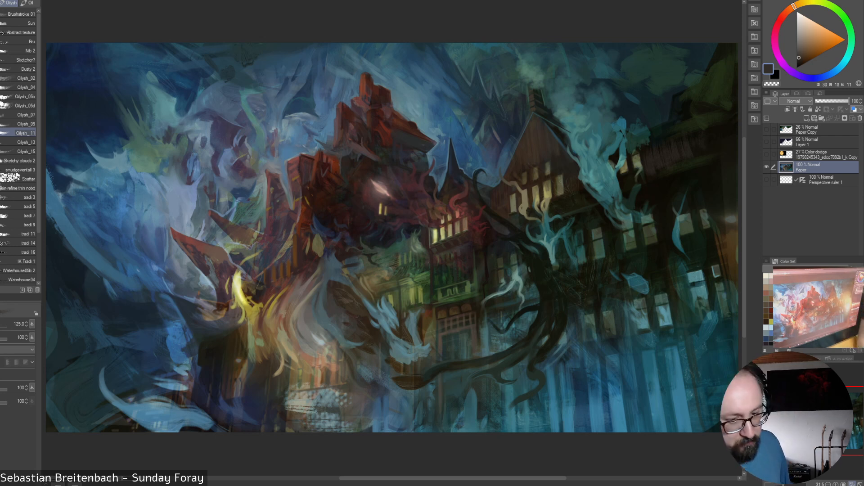
{"action": "left_click", "coordinate": [696, 194], "text": "alt"}
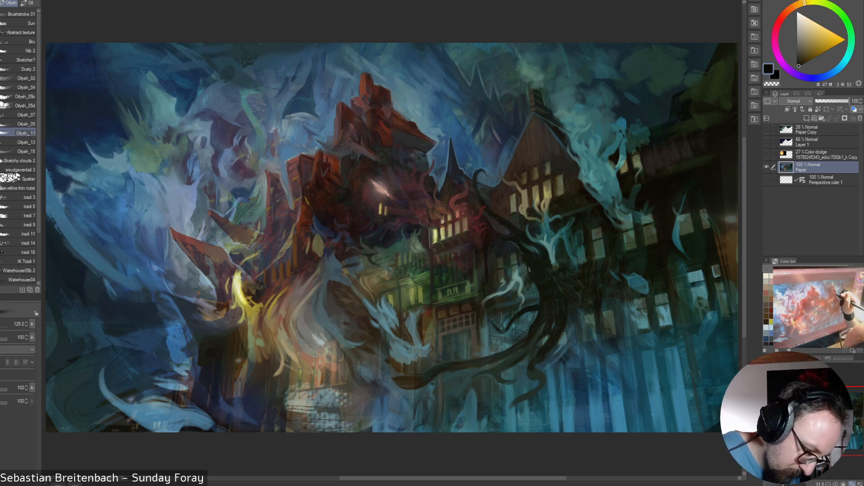
{"action": "left_click", "coordinate": [560, 158], "text": "alt"}
{"action": "key", "text": "bracketleft"}
{"action": "key", "text": "bracketleft"}
{"action": "key", "text": "bracketleft"}
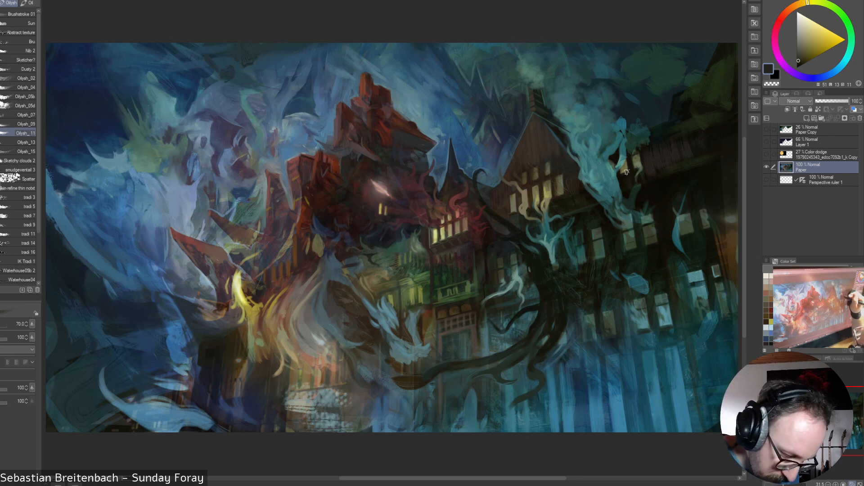
{"action": "key", "text": "bracketleft"}
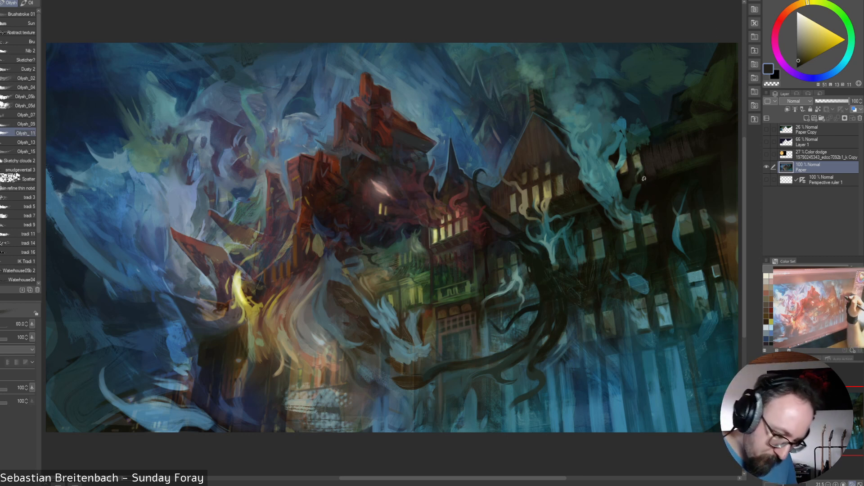
Work sampled dark olive, brown and teal into the dark facade and the area between the tentacles and the branching teal flame
{"action": "left_click", "coordinate": [671, 168], "text": "alt"}
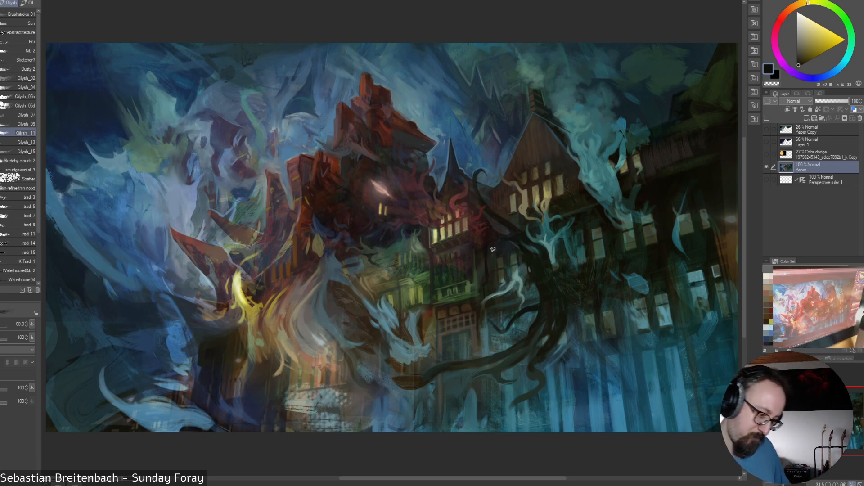
{"action": "left_click", "coordinate": [655, 183], "text": "alt"}
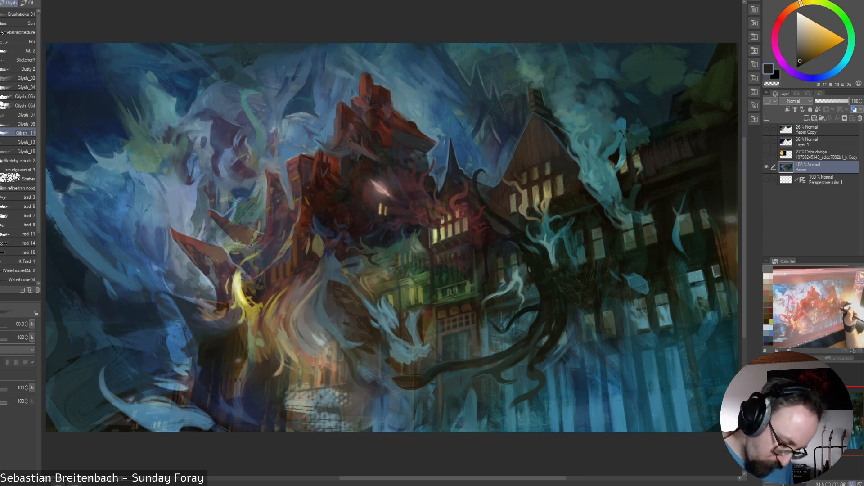
{"action": "left_click", "coordinate": [563, 287], "text": "alt"}
{"action": "left_click", "coordinate": [559, 283], "text": "alt"}
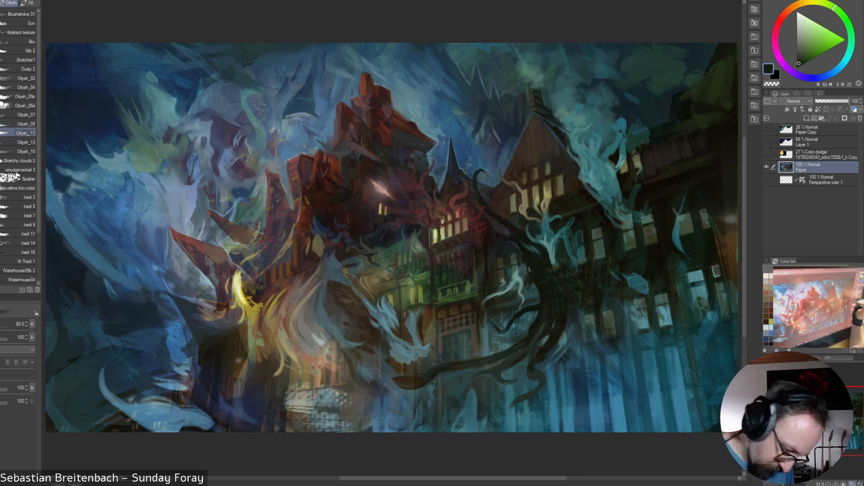
{"action": "left_click", "coordinate": [590, 253], "text": "alt"}
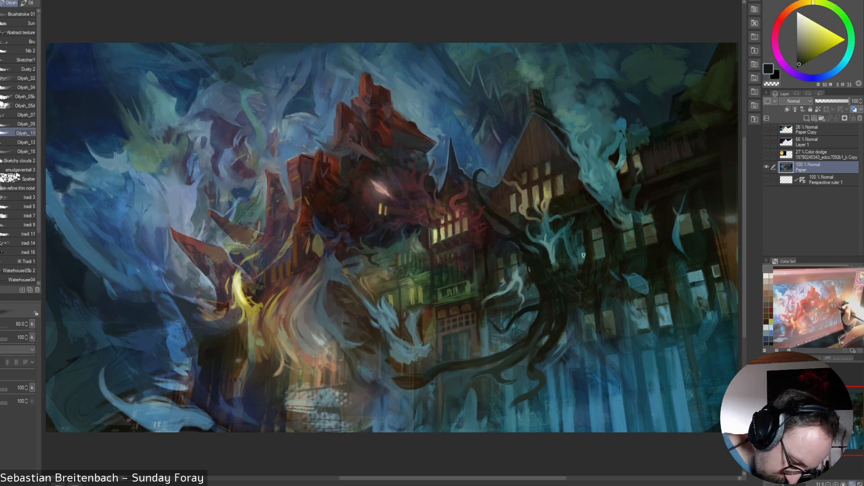
{"action": "left_click", "coordinate": [580, 253], "text": "alt"}
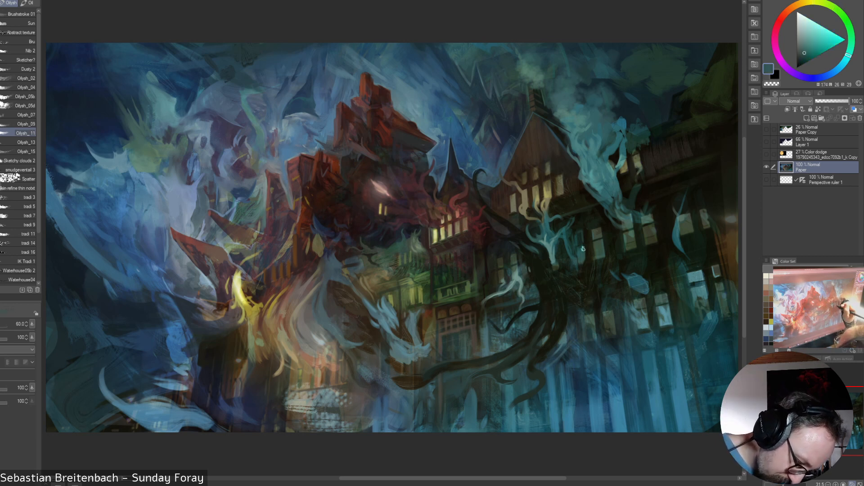
Switch to the PS Chalk brush, sample the dark green beside the branching teal flame and reduce the brush to size 50
{"action": "right_click", "coordinate": [743, 128]}
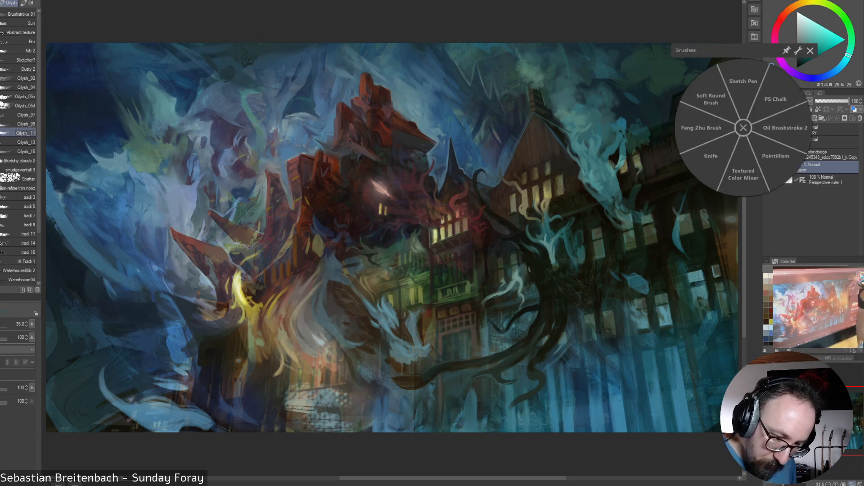
{"action": "left_click", "coordinate": [787, 102]}
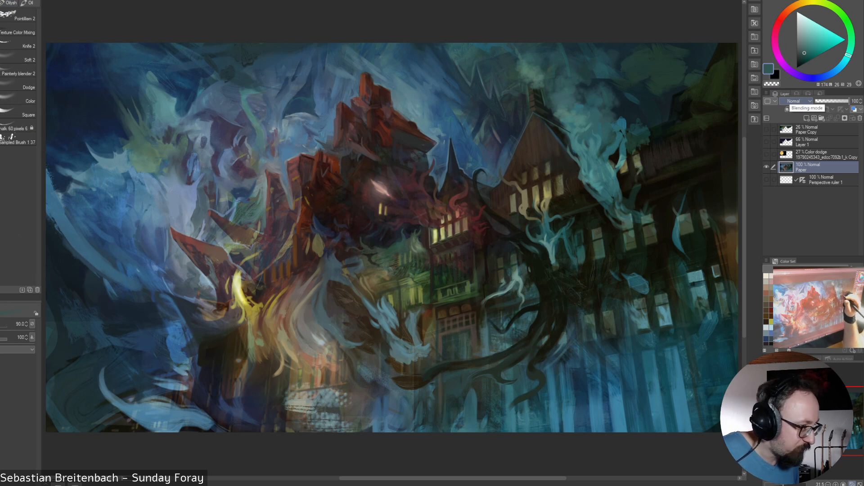
{"action": "left_click", "coordinate": [583, 252], "text": "alt"}
{"action": "key", "text": "bracketleft"}
{"action": "key", "text": "bracketleft"}
{"action": "key", "text": "bracketleft"}
{"action": "key", "text": "bracketleft"}
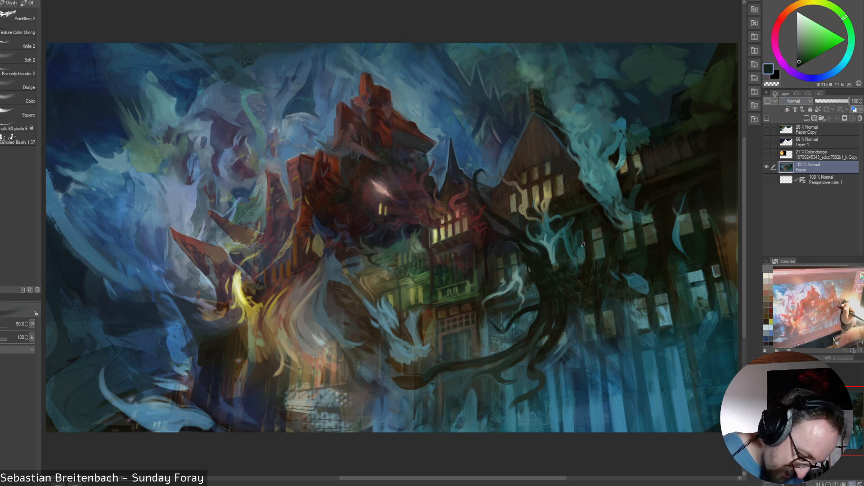
Reduce the chalk brush to size 12.5 and refine the teal flame's lower tendrils with sampled teals and dark olive
{"action": "key", "text": "bracketleft"}
{"action": "key", "text": "bracketleft"}
{"action": "key", "text": "bracketleft"}
{"action": "key", "text": "bracketleft"}
{"action": "key", "text": "bracketleft"}
{"action": "key", "text": "bracketleft"}
{"action": "key", "text": "bracketleft"}
{"action": "key", "text": "bracketleft"}
{"action": "key", "text": "bracketleft"}
{"action": "key", "text": "bracketleft"}
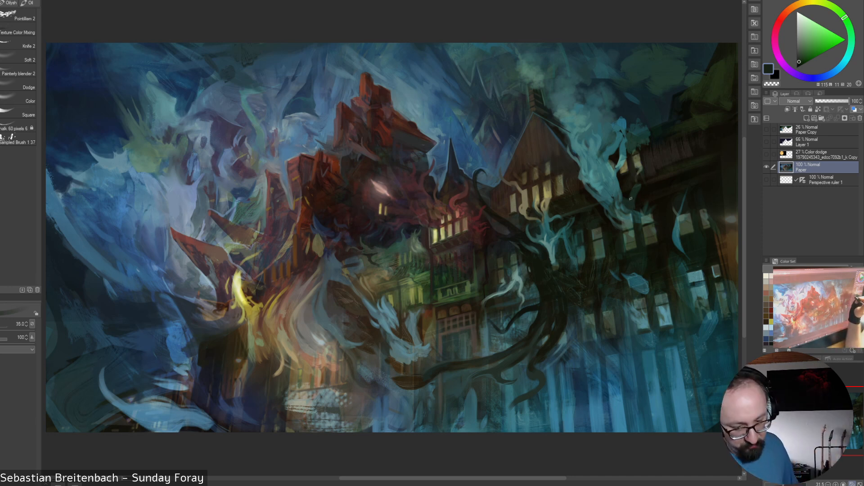
{"action": "left_click", "coordinate": [581, 249], "text": "alt"}
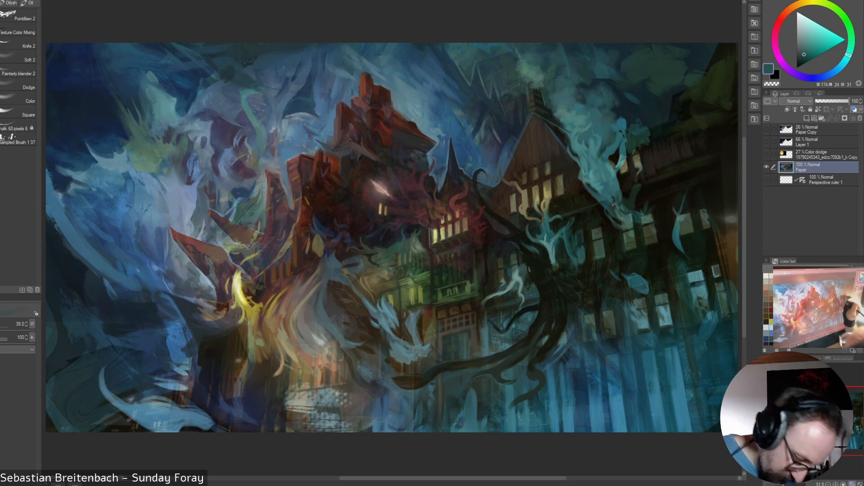
{"action": "left_click", "coordinate": [581, 258], "text": "alt"}
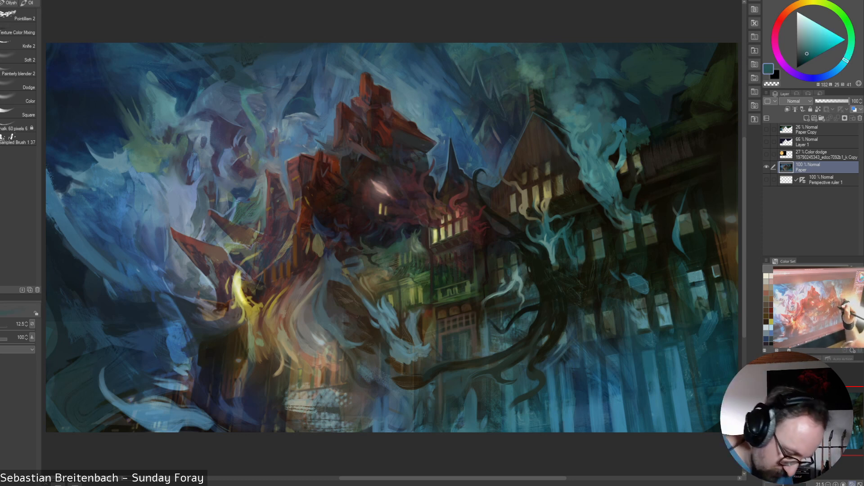
{"action": "left_click", "coordinate": [585, 247], "text": "alt"}
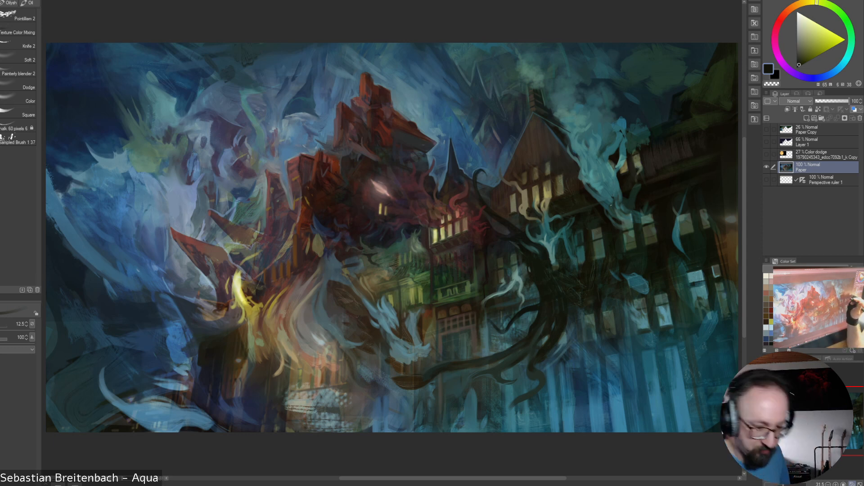
{"action": "left_click", "coordinate": [577, 260], "text": "alt"}
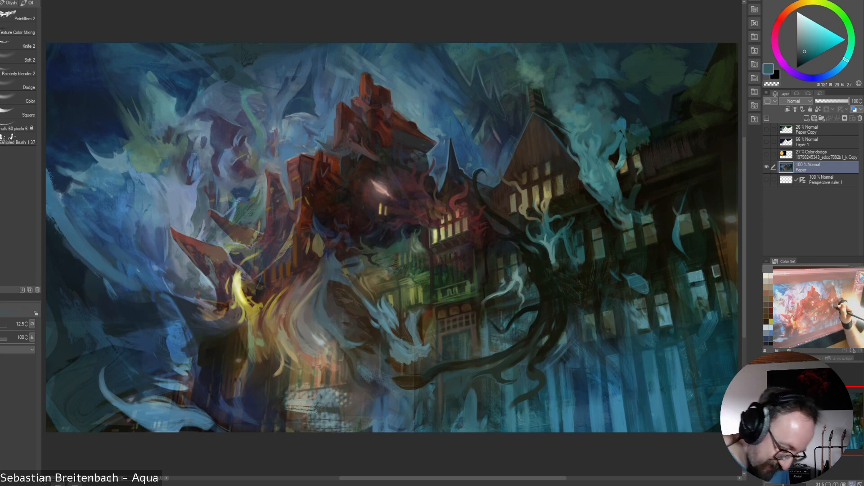
Sample the flame's light teal, enlarge the brush to size 20 and shape the tendrils with sampled light and dark teals
{"action": "left_click", "coordinate": [563, 249], "text": "alt"}
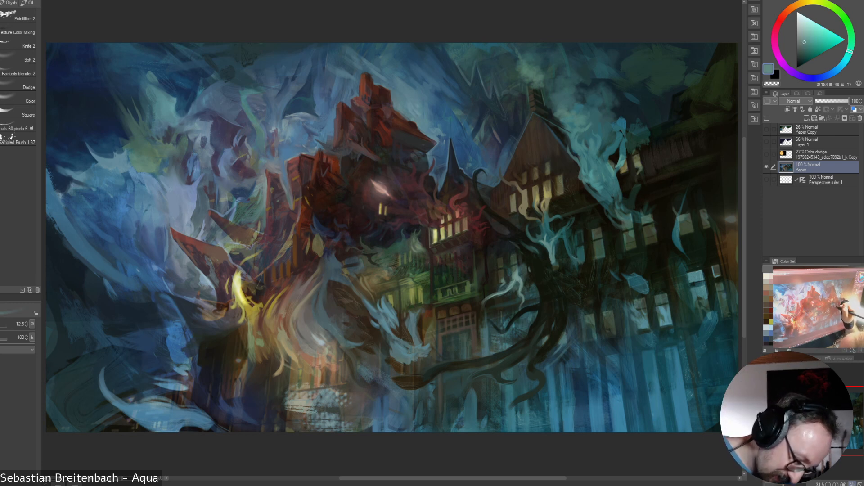
{"action": "key", "text": "bracketright"}
{"action": "key", "text": "bracketright"}
{"action": "key", "text": "bracketright"}
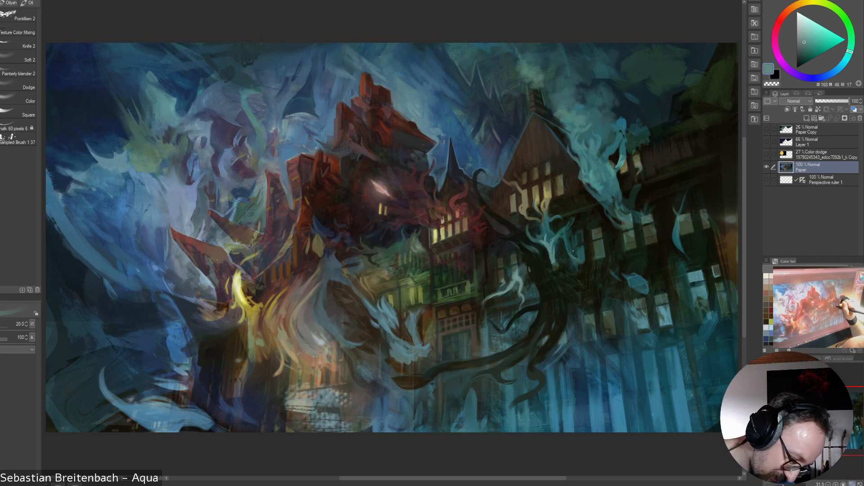
{"action": "key", "text": "bracketright"}
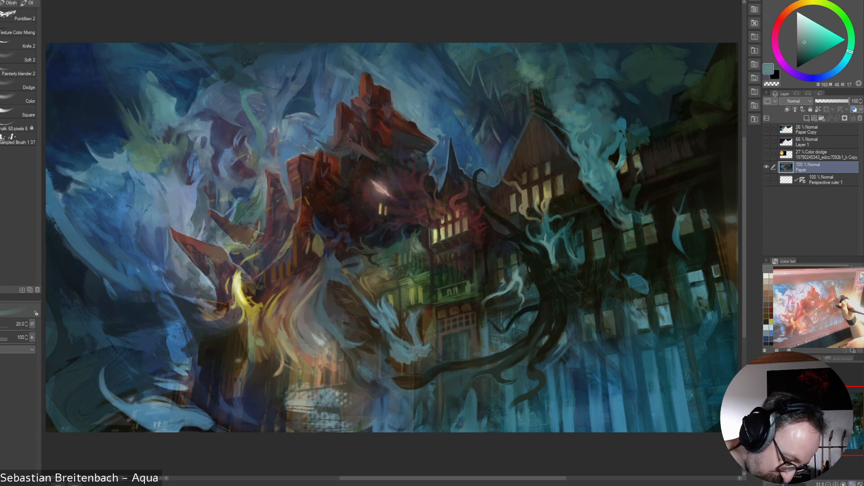
{"action": "left_click", "coordinate": [566, 245], "text": "alt"}
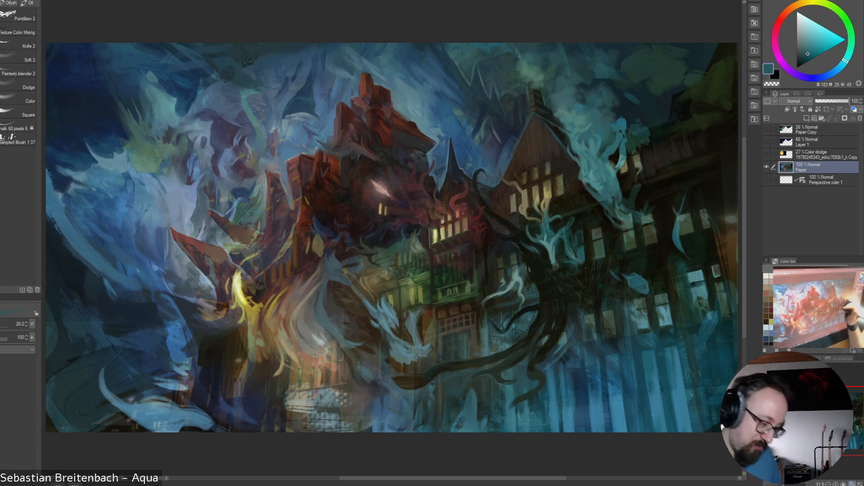
{"action": "left_click", "coordinate": [584, 267], "text": "alt"}
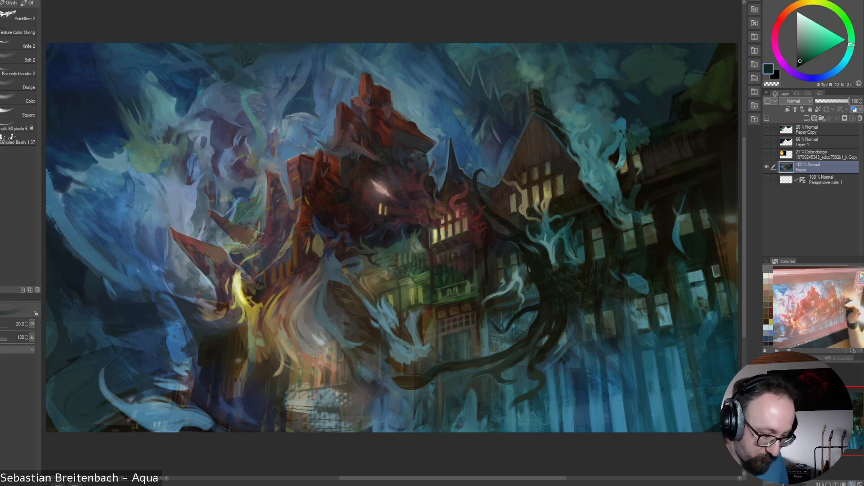
{"action": "left_click", "coordinate": [576, 257], "text": "alt"}
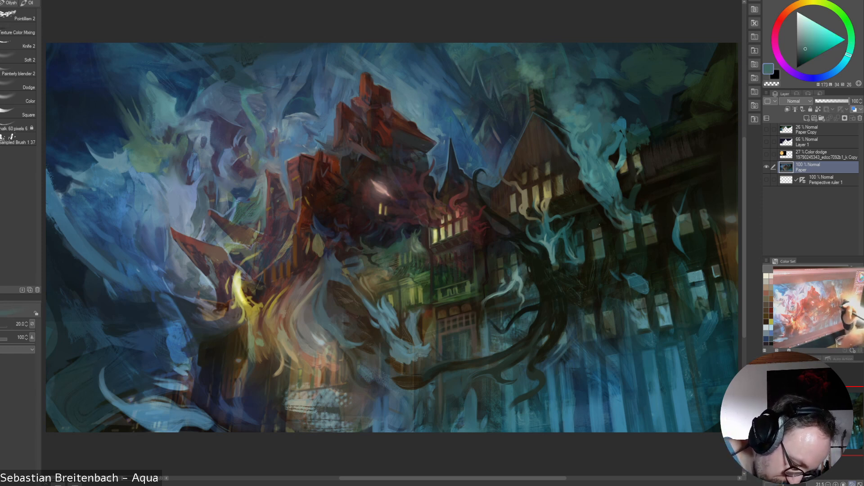
Refine the centre and upper tips of the branching teal flame with sampled muted teals and the gable window's yellow
{"action": "left_click", "coordinate": [616, 215], "text": "alt"}
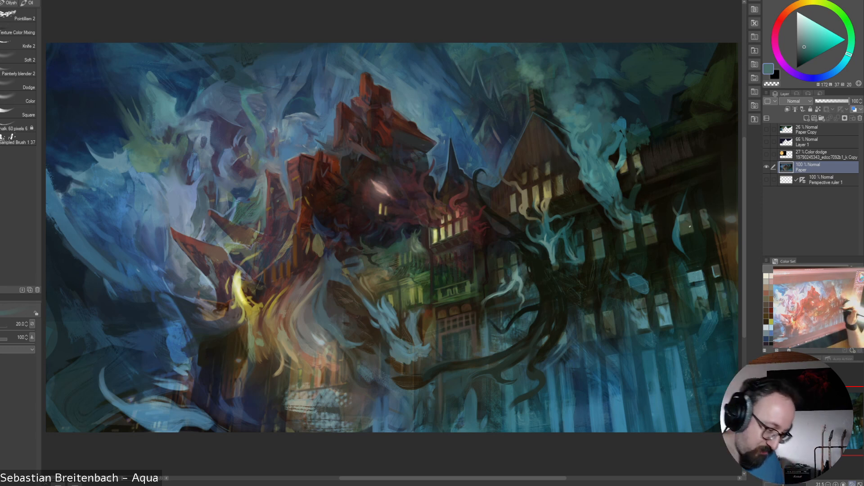
{"action": "left_click", "coordinate": [553, 242], "text": "alt"}
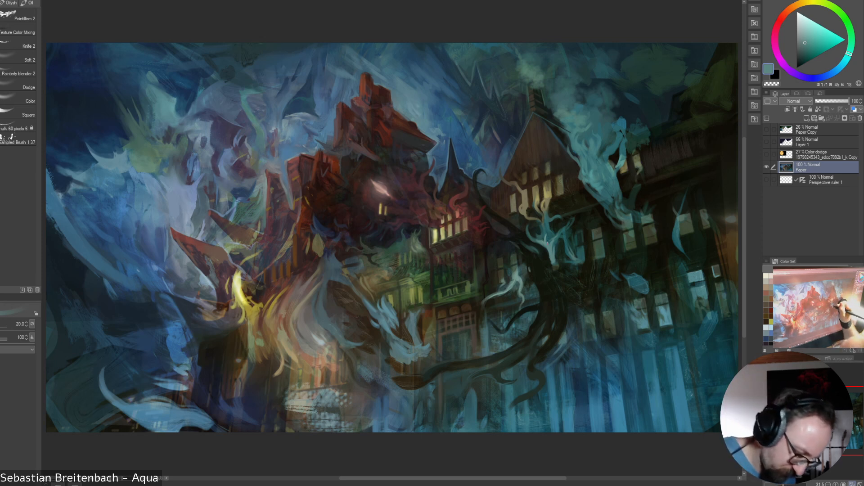
{"action": "left_click", "coordinate": [547, 240], "text": "alt"}
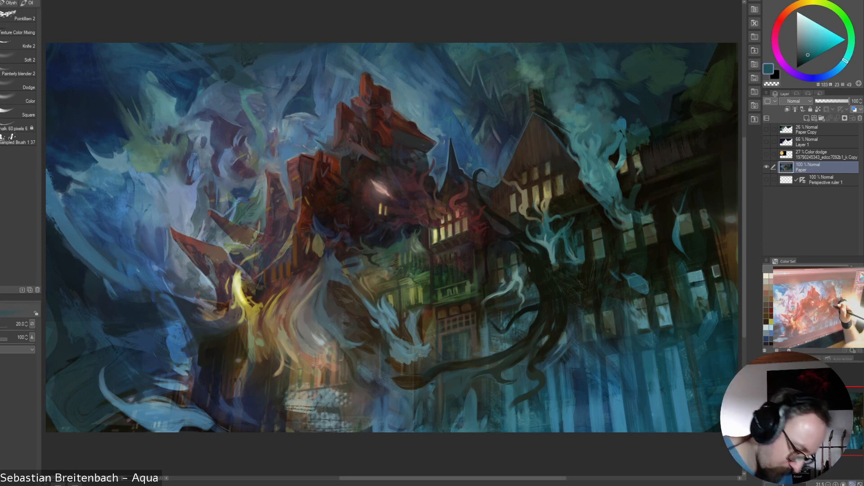
{"action": "left_click", "coordinate": [545, 237], "text": "alt"}
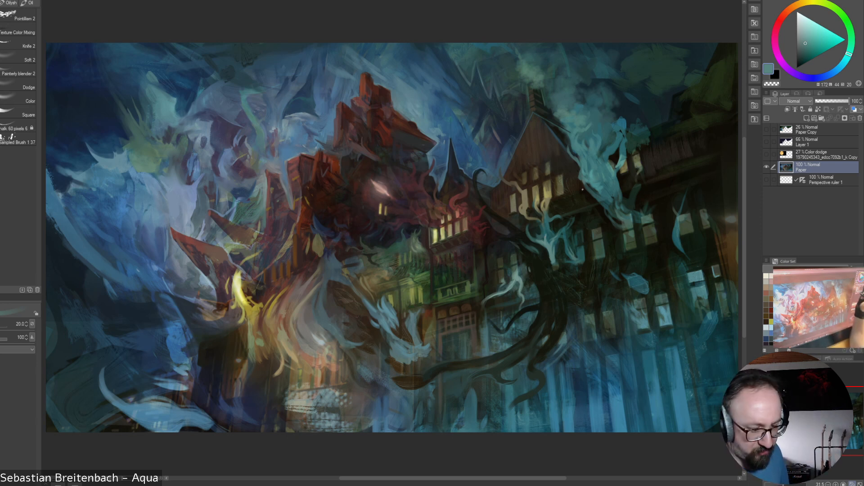
{"action": "left_click", "coordinate": [553, 243], "text": "alt"}
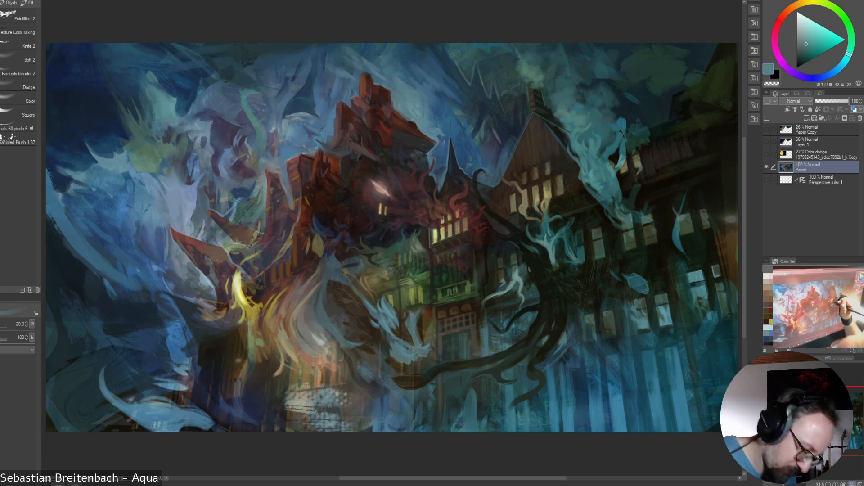
{"action": "left_click", "coordinate": [543, 209], "text": "alt"}
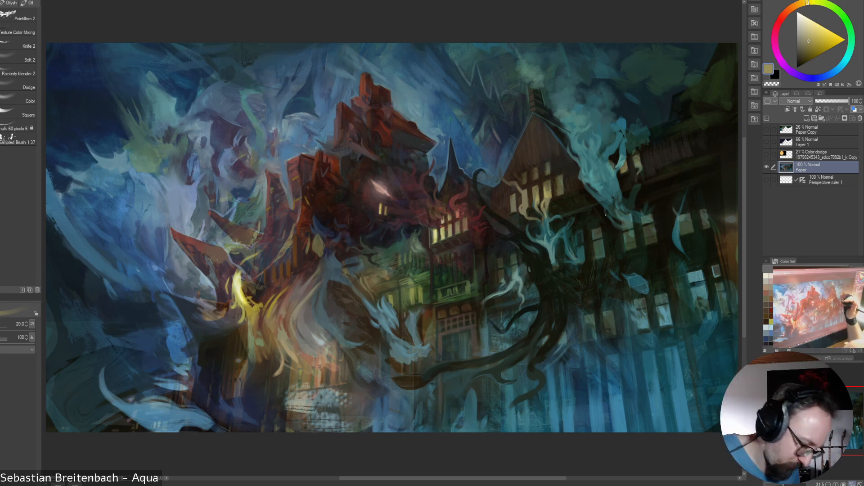
Sample dark teal, enlarge the brush to size 45 and work sampled smoke teals into the lower end of the smoke plume
{"action": "left_click", "coordinate": [648, 198], "text": "alt"}
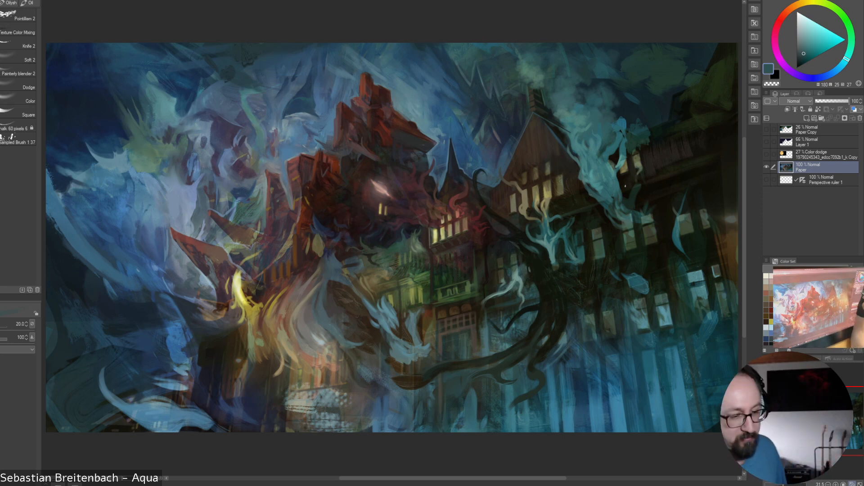
{"action": "key", "text": "bracketright"}
{"action": "key", "text": "bracketright"}
{"action": "key", "text": "bracketright"}
{"action": "key", "text": "bracketright"}
{"action": "key", "text": "bracketright"}
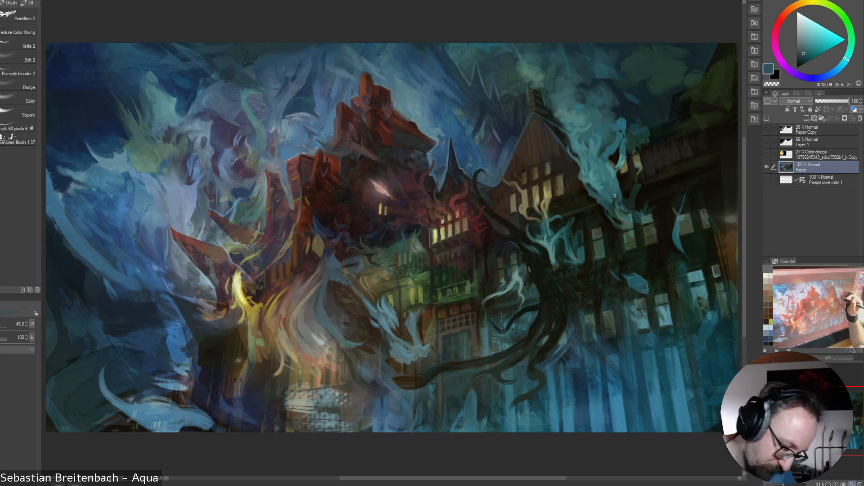
{"action": "left_click", "coordinate": [614, 195], "text": "alt"}
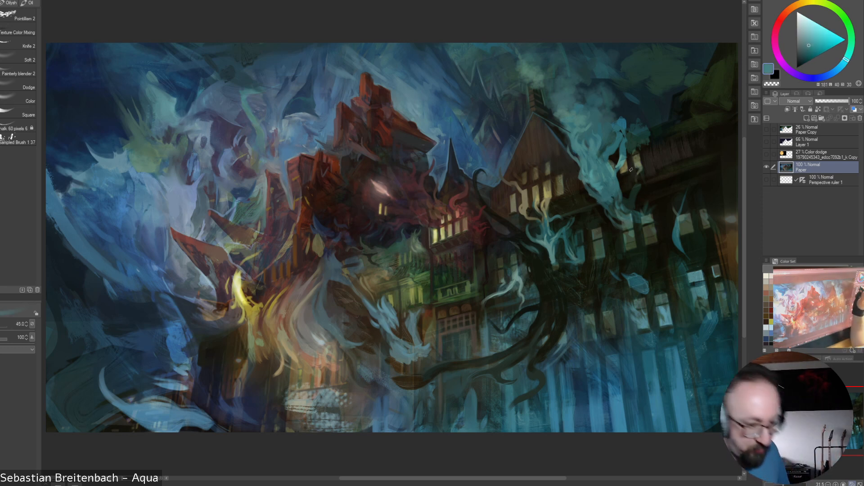
{"action": "left_click", "coordinate": [621, 216], "text": "alt"}
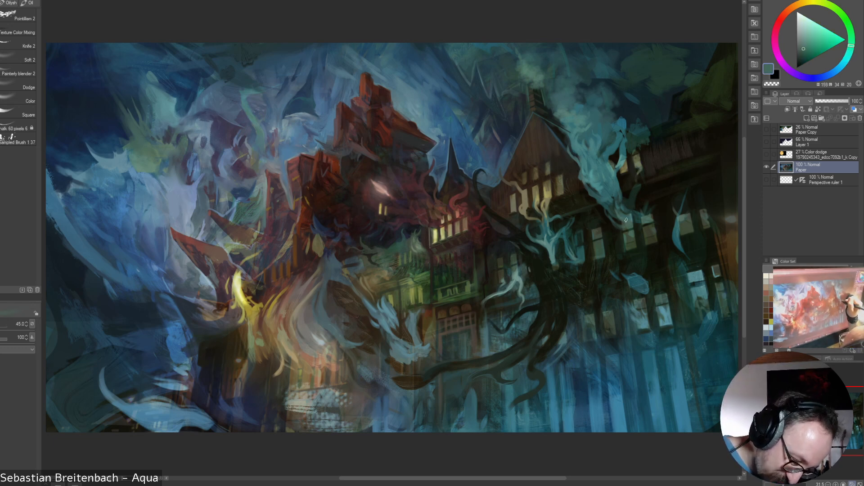
{"action": "left_click_drag", "start_coordinate": [626, 220], "coordinate": [587, 263]}
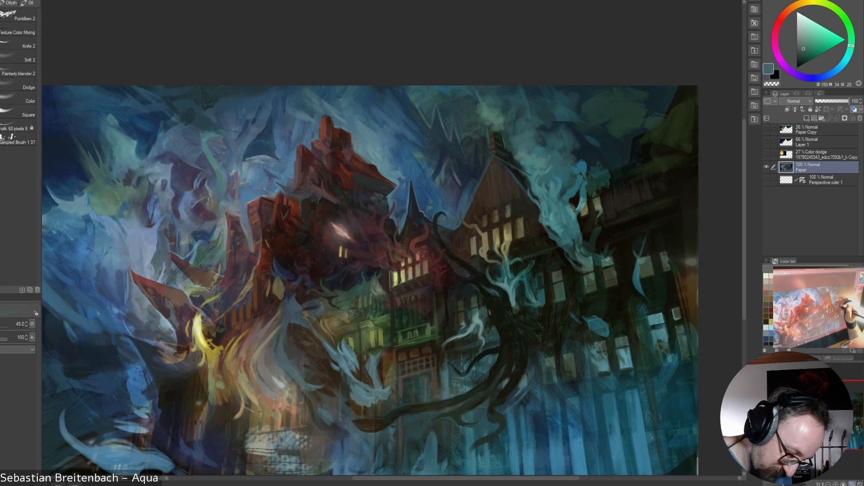
{"action": "left_click_drag", "start_coordinate": [607, 258], "coordinate": [605, 257]}
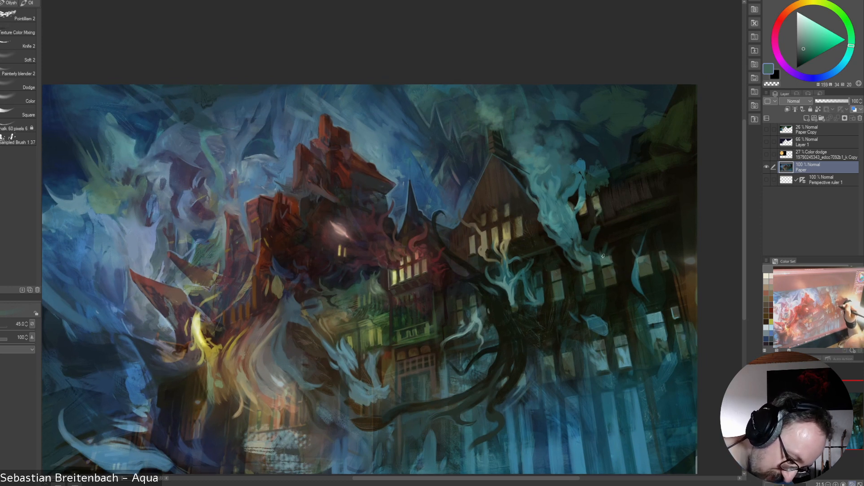
Reduce the chalk brush to size 20 and refine the smoke plume's lower end with sampled dark and muted teals
{"action": "key", "text": "bracketleft"}
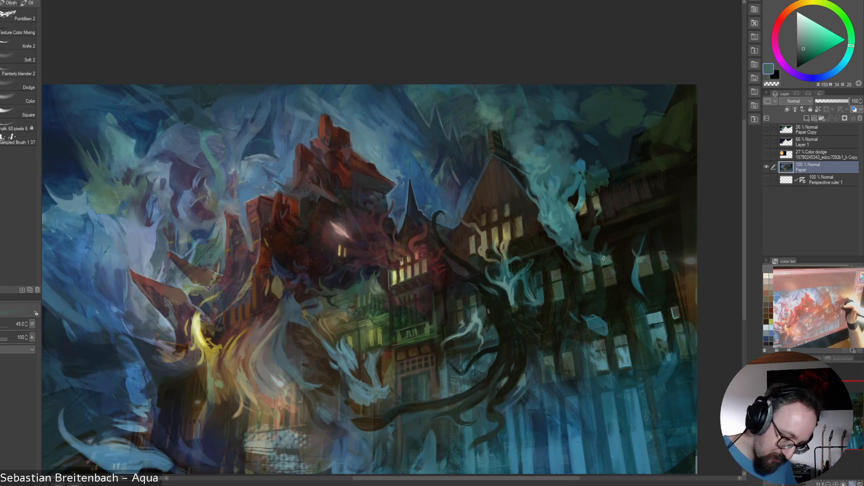
{"action": "left_click", "coordinate": [597, 255], "text": "alt"}
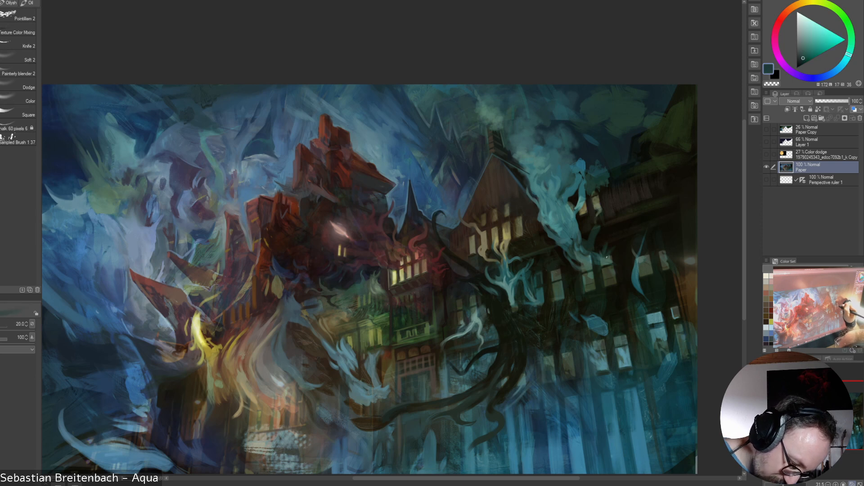
{"action": "left_click", "coordinate": [600, 255], "text": "alt"}
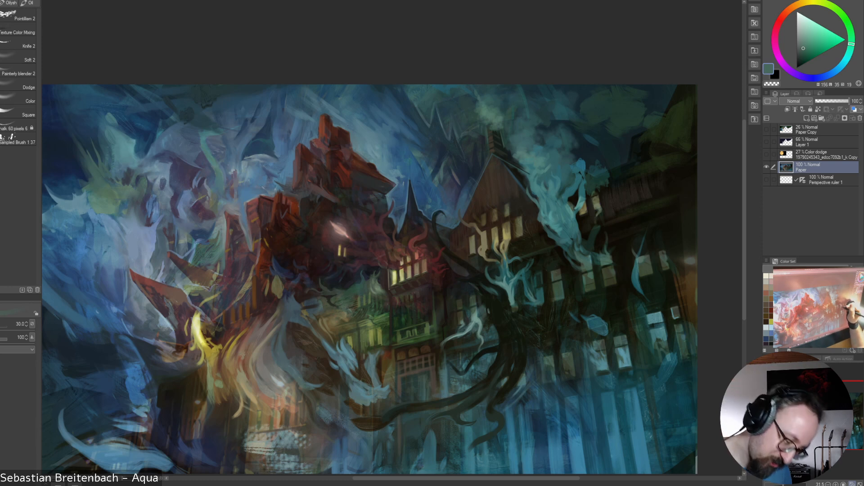
Repaint the upper windows of the dark building above the teal wisp with sampled teal, near-black and grey-green at size 30
{"action": "key", "text": "]"}
{"action": "left_click", "coordinate": [635, 277], "text": "alt"}
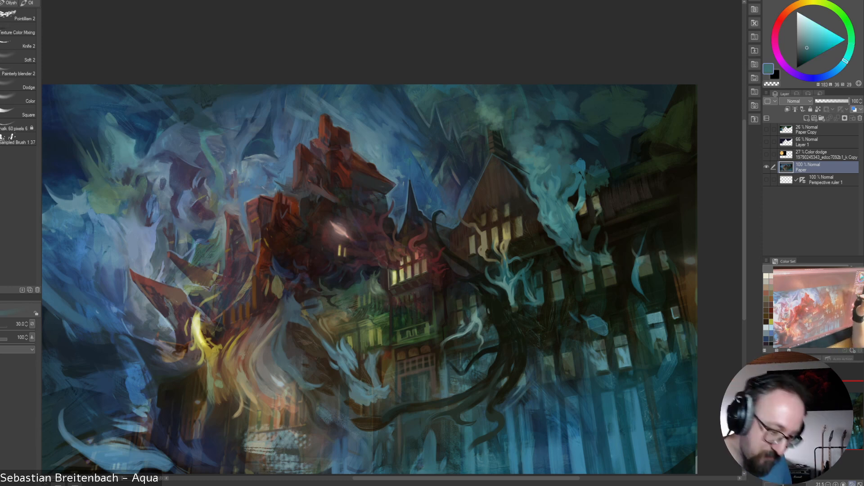
{"action": "left_click", "coordinate": [639, 254], "text": "alt"}
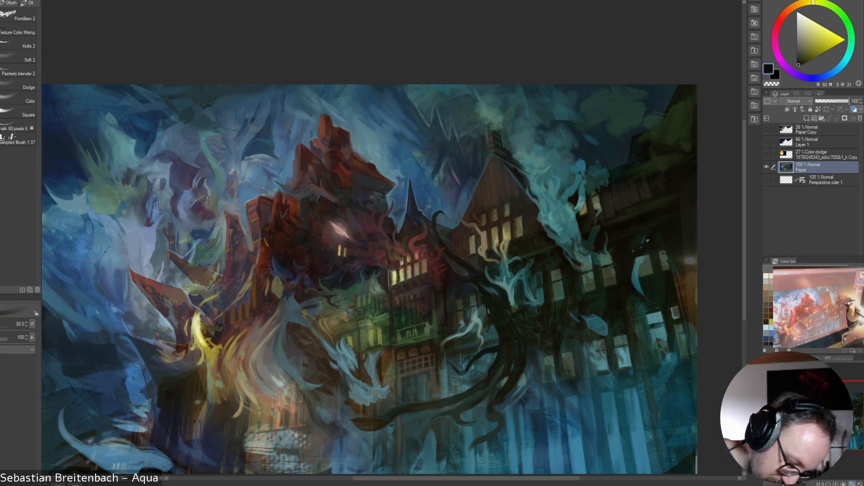
{"action": "left_click", "coordinate": [634, 248], "text": "alt"}
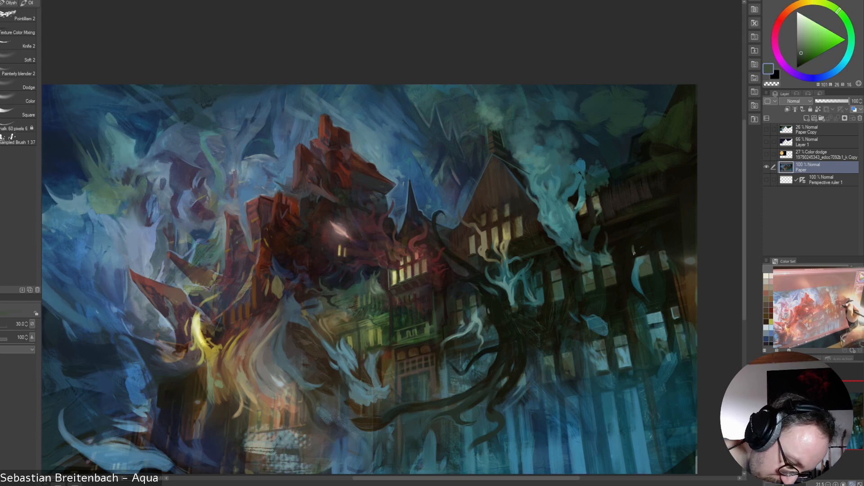
{"action": "left_click_drag", "start_coordinate": [634, 252], "coordinate": [646, 248]}
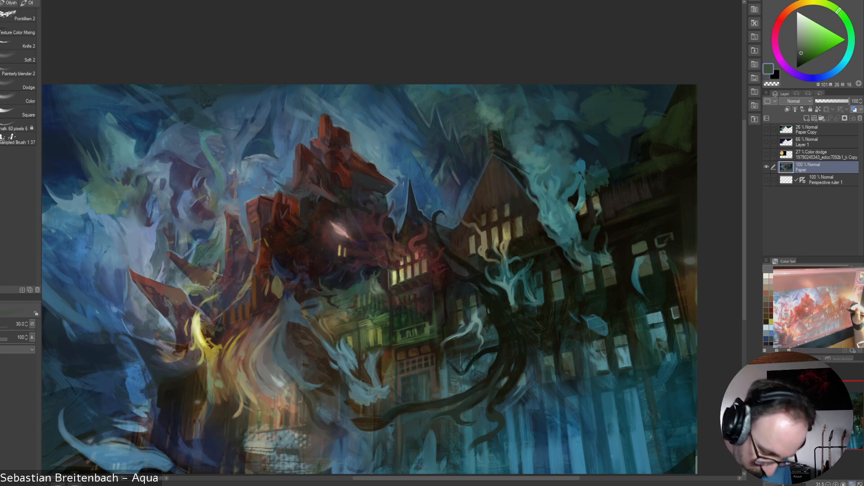
Rework the lower windows near the painting's outer edge with sampled olive, near-black, muted teal and dark brown tones
{"action": "left_click", "coordinate": [680, 306], "text": "alt"}
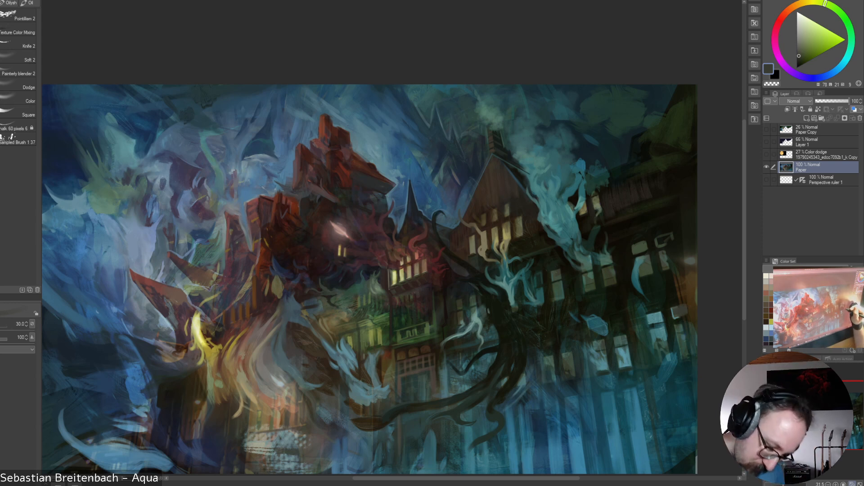
{"action": "left_click", "coordinate": [675, 281], "text": "alt"}
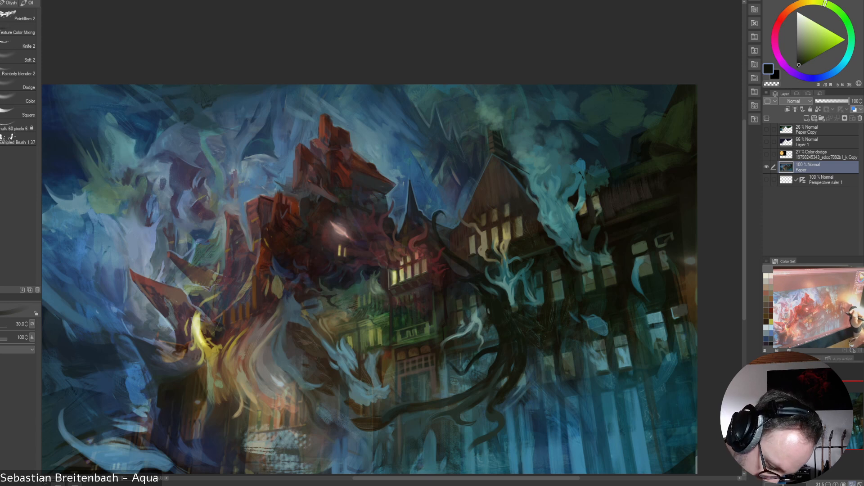
{"action": "left_click", "coordinate": [685, 327], "text": "alt"}
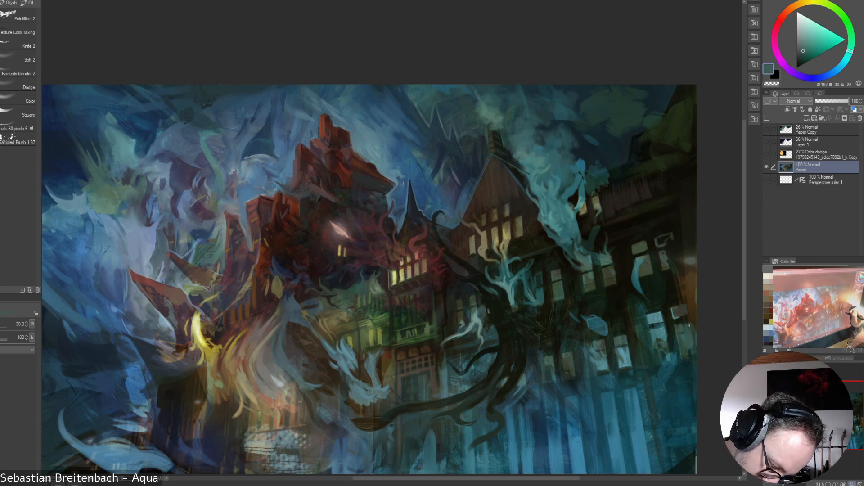
{"action": "left_click", "coordinate": [691, 321], "text": "alt"}
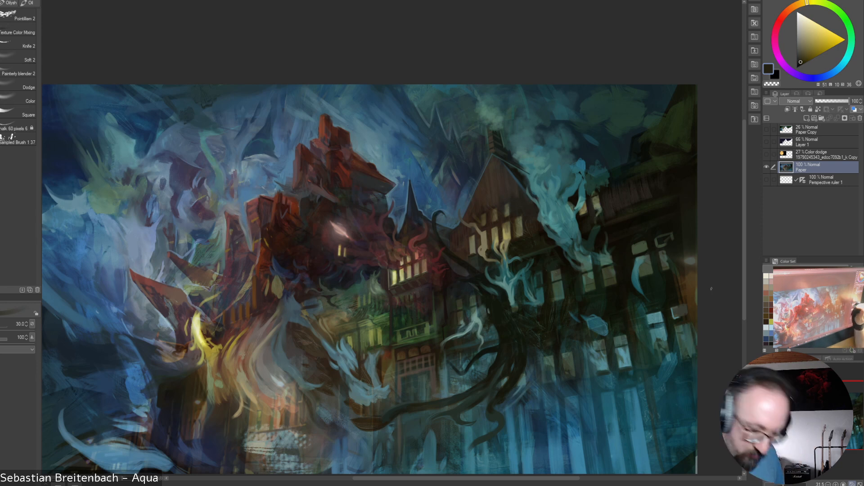
{"action": "left_click", "coordinate": [688, 288], "text": "alt"}
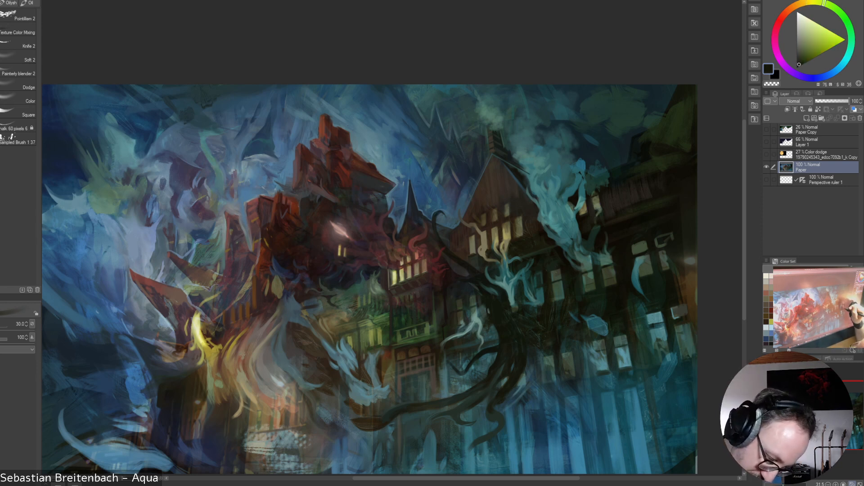
Paint the dark building's outer facade edge with sampled near-black greens, using brush sizes 90 and 70
{"action": "key", "text": "bracketright"}
{"action": "key", "text": "bracketright"}
{"action": "key", "text": "bracketright"}
{"action": "key", "text": "bracketright"}
{"action": "key", "text": "bracketright"}
{"action": "key", "text": "bracketright"}
{"action": "left_click_drag", "start_coordinate": [686, 273], "coordinate": [696, 300]}
{"action": "left_click", "coordinate": [682, 257], "text": "alt"}
{"action": "mouse_move", "coordinate": [683, 253]}
{"action": "left_mouse_down"}
{"action": "mouse_move", "coordinate": [694, 291]}
{"action": "mouse_move", "coordinate": [693, 262]}
{"action": "mouse_move", "coordinate": [682, 282]}
{"action": "mouse_move", "coordinate": [694, 285]}
{"action": "left_mouse_up"}
{"action": "left_click", "coordinate": [668, 278], "text": "alt"}
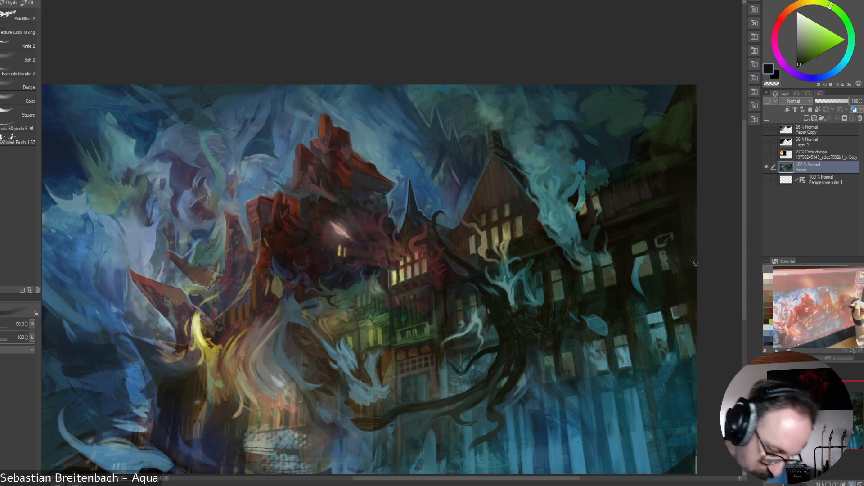
{"action": "left_click", "coordinate": [674, 255], "text": "alt"}
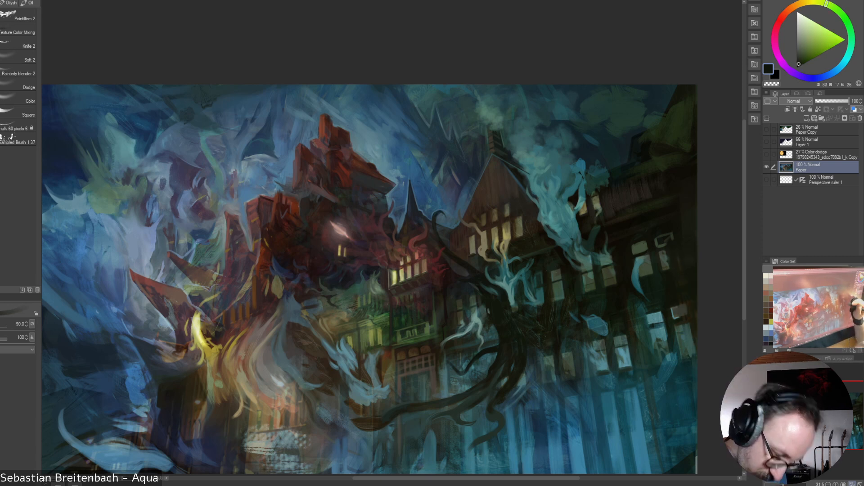
{"action": "key", "text": "bracketleft"}
{"action": "key", "text": "bracketleft"}
{"action": "left_click", "coordinate": [689, 209], "text": "alt"}
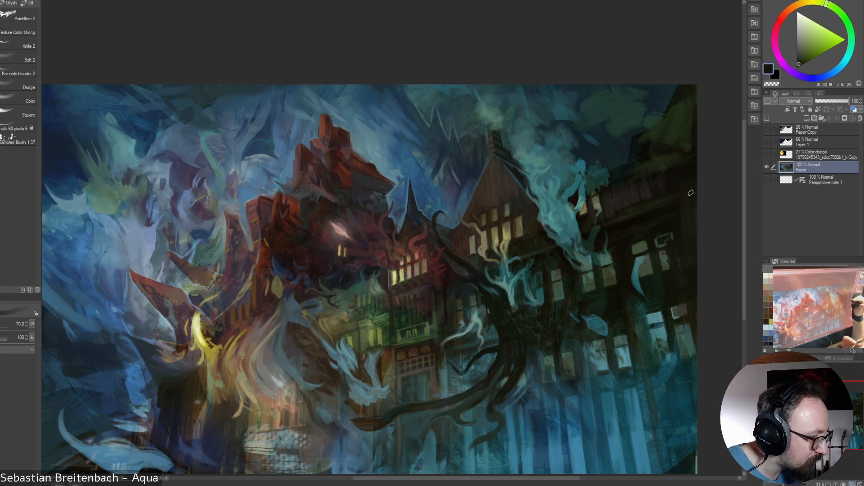
Reduce the brush to size 35 and fill the upper window's lower panes with sampled muted green
{"action": "key", "text": "bracketleft"}
{"action": "left_click", "coordinate": [671, 251], "text": "alt"}
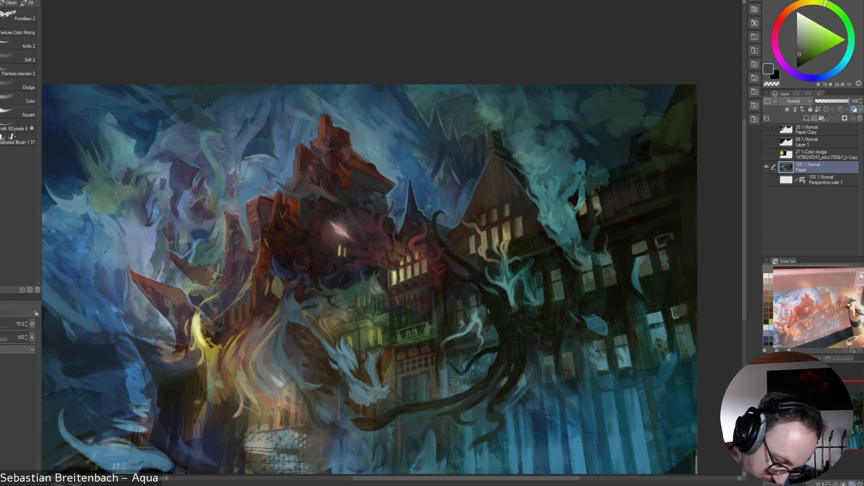
{"action": "key", "text": "bracketleft"}
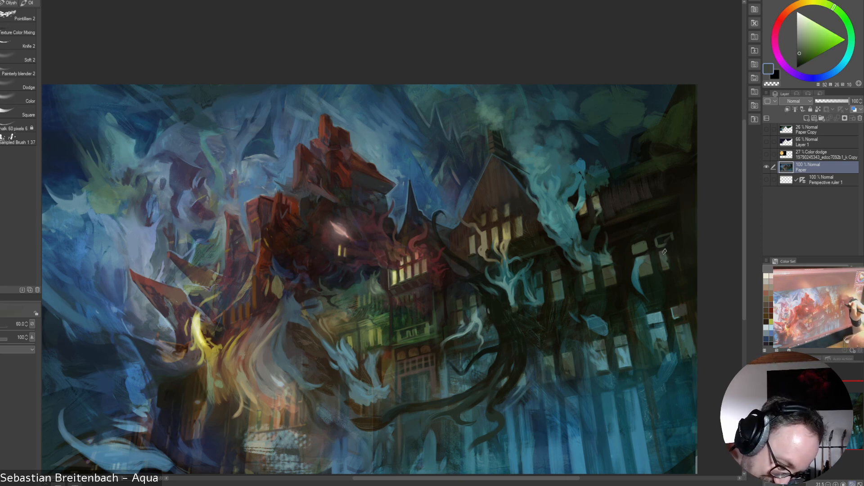
{"action": "key", "text": "bracketleft"}
{"action": "key", "text": "bracketleft"}
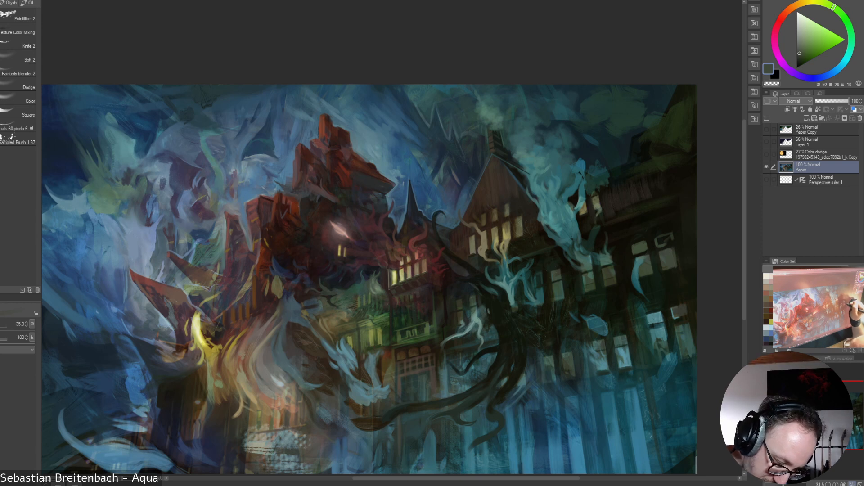
Tidy the upper window's frame with sampled near-black and shape its top pane with the pane's grey-green
{"action": "left_click", "coordinate": [678, 255], "text": "alt"}
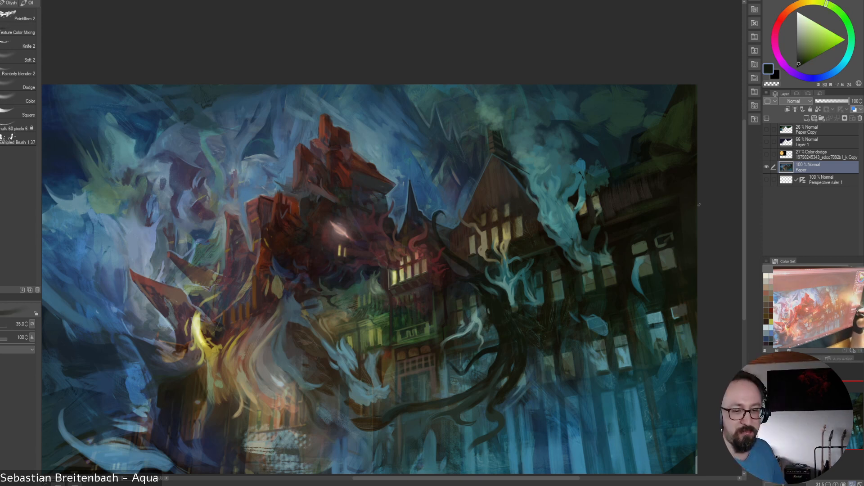
{"action": "left_click", "coordinate": [680, 227], "text": "alt"}
{"action": "left_click_drag", "start_coordinate": [660, 236], "coordinate": [674, 234]}
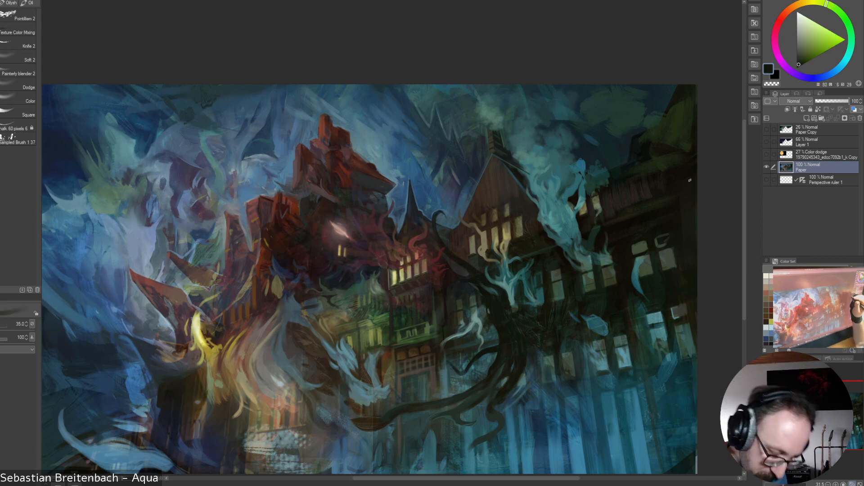
{"action": "left_click", "coordinate": [666, 257], "text": "alt"}
{"action": "left_click_drag", "start_coordinate": [658, 246], "coordinate": [659, 239]}
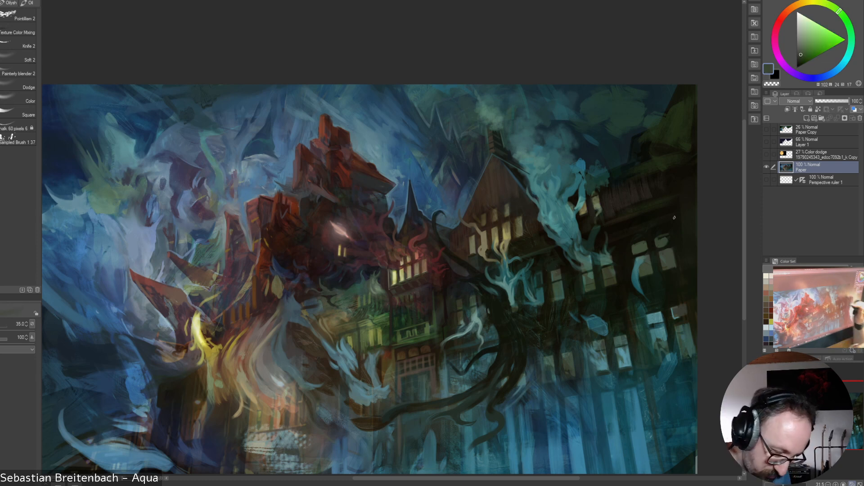
Sharpen the upper window's panes and surrounding frame by alternating sampled near-black and grey-green
{"action": "left_click", "coordinate": [655, 251], "text": "alt"}
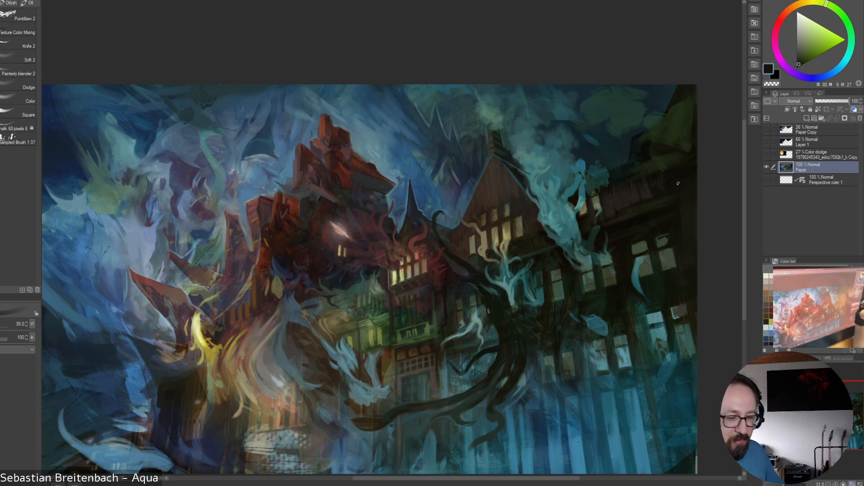
{"action": "left_click", "coordinate": [663, 244], "text": "alt"}
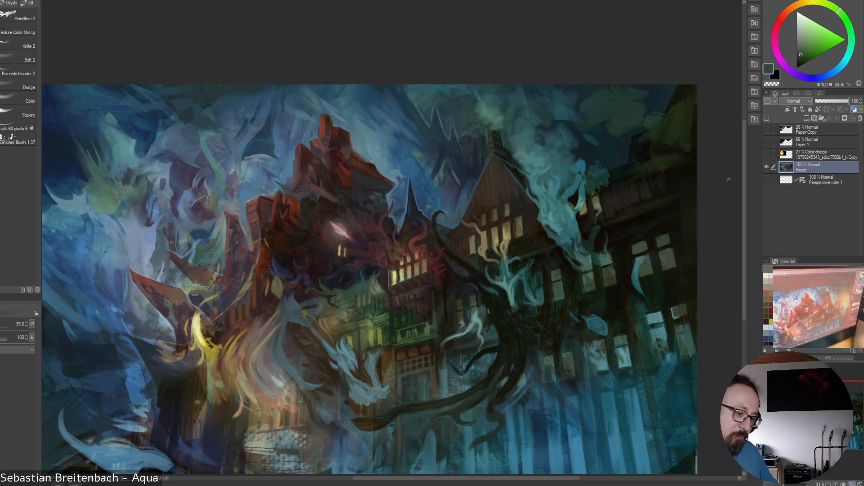
{"action": "left_click", "coordinate": [670, 252], "text": "alt"}
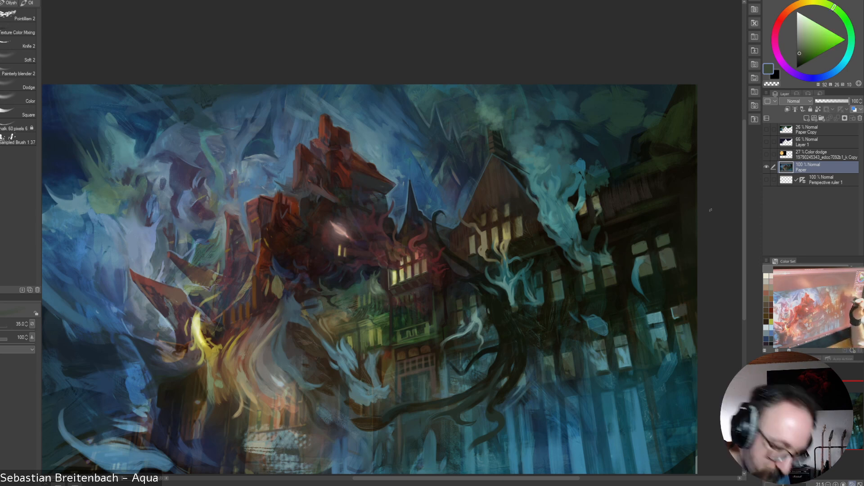
{"action": "left_click", "coordinate": [677, 242], "text": "alt"}
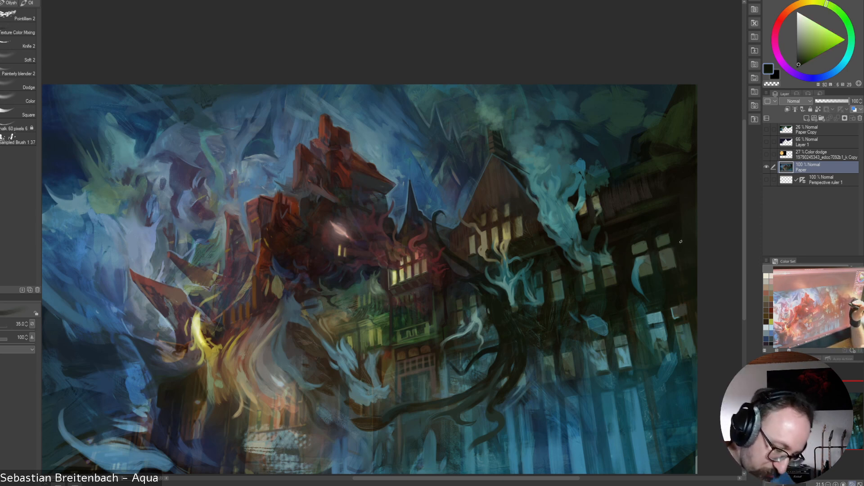
Extend the teal wisp below the upper windows into a curling tendril with its sampled teal, and sample the surrounding facade's dark brown
{"action": "left_click", "coordinate": [644, 259], "text": "alt"}
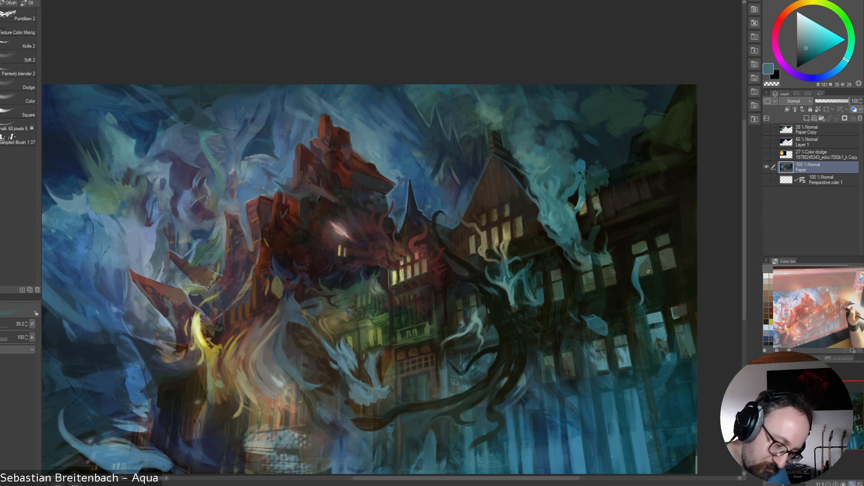
{"action": "left_click_drag", "start_coordinate": [646, 274], "coordinate": [666, 286]}
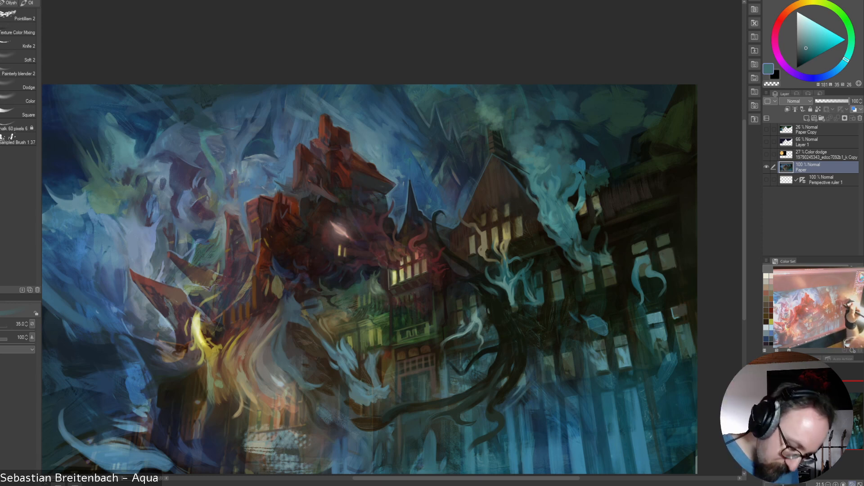
{"action": "left_click", "coordinate": [641, 243], "text": "alt"}
{"action": "left_click", "coordinate": [632, 211], "text": "alt"}
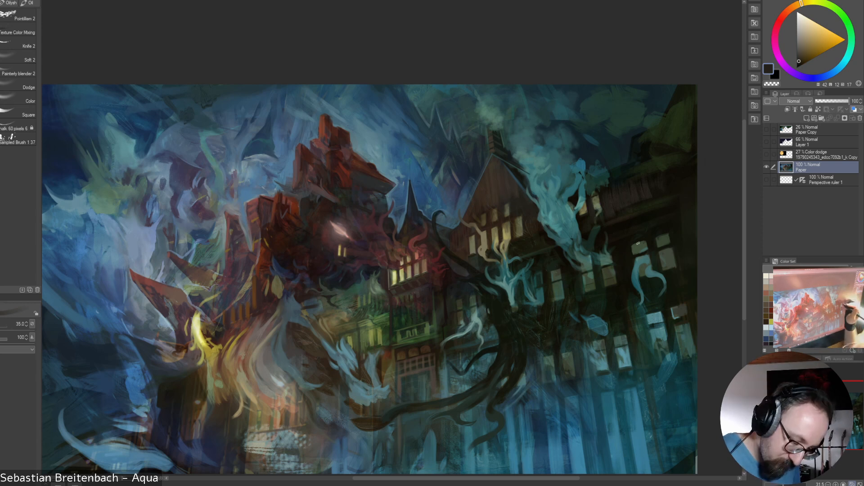
Define the edges of the smoke plume's lower end with sampled near-black and dark teals, reducing the brush to size 25
{"action": "left_click", "coordinate": [588, 229], "text": "alt"}
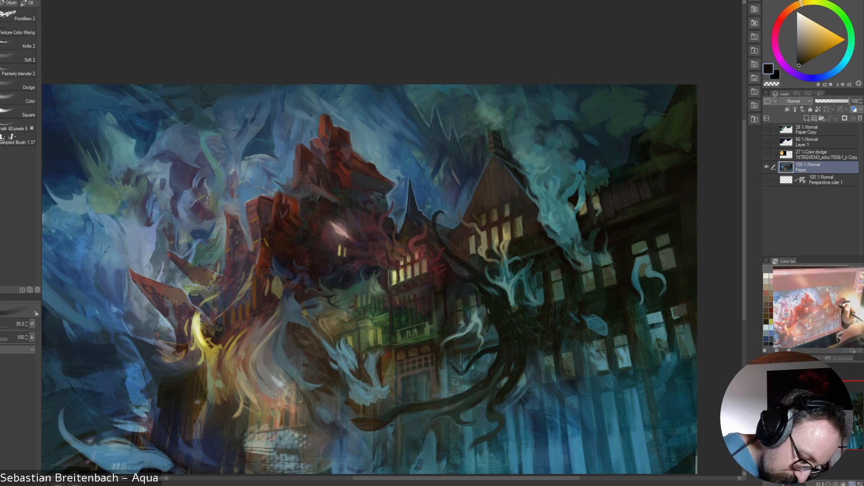
{"action": "left_click", "coordinate": [605, 227], "text": "alt"}
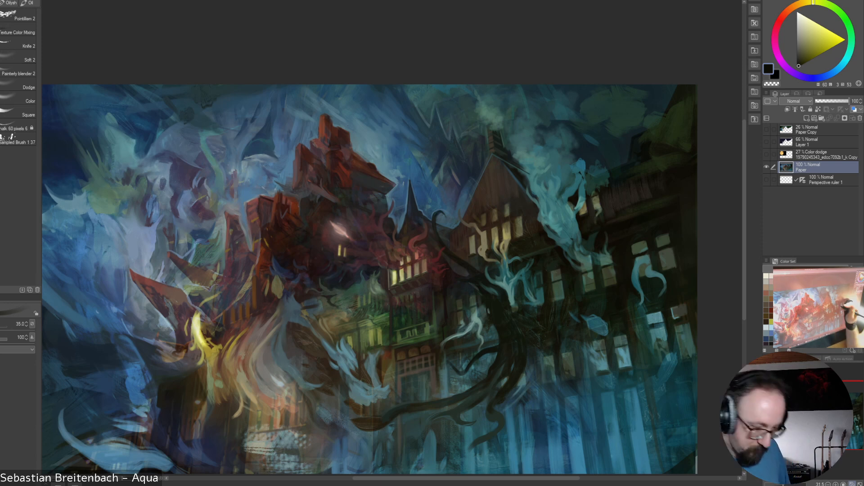
{"action": "left_click", "coordinate": [591, 243], "text": "alt"}
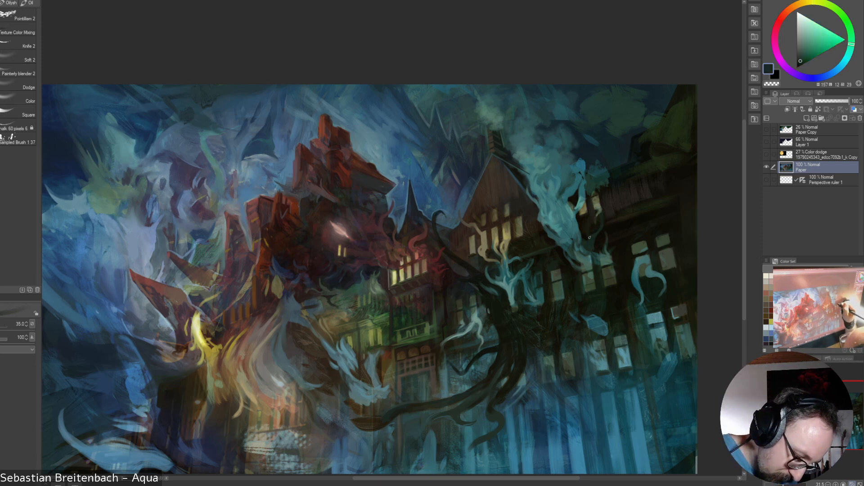
{"action": "left_click", "coordinate": [595, 251], "text": "alt"}
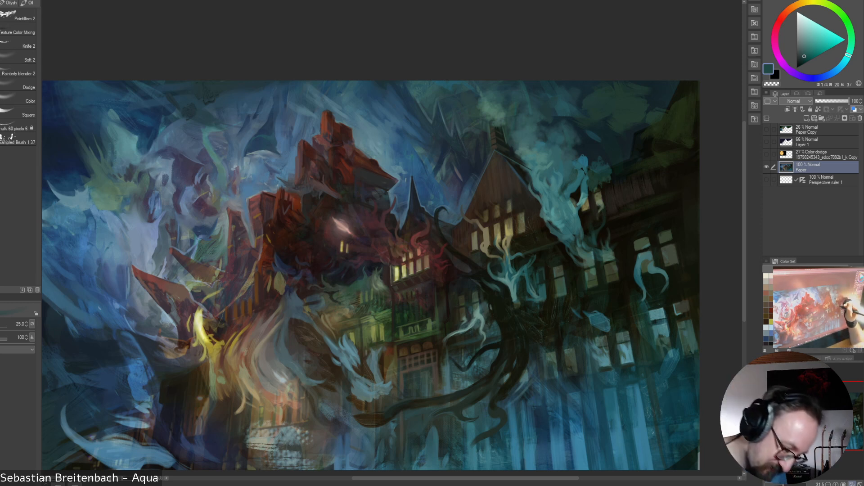
Refine the smoke plume's lower edge and the adjacent upper window with sampled teals, olive and near-black
{"action": "left_click", "coordinate": [607, 250], "text": "alt"}
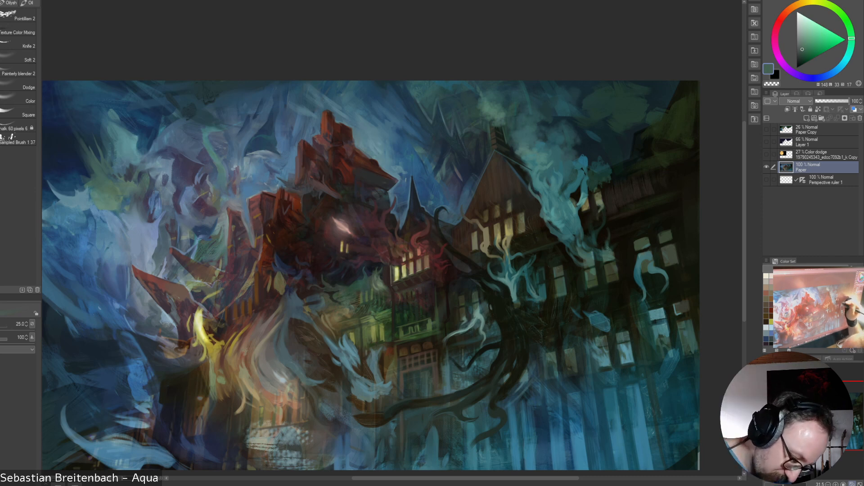
{"action": "left_click", "coordinate": [569, 216], "text": "alt"}
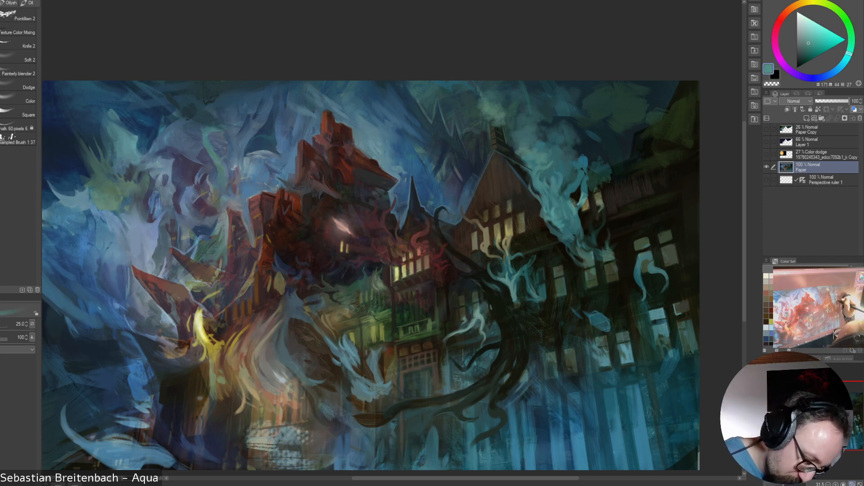
{"action": "left_click", "coordinate": [576, 208], "text": "alt"}
{"action": "left_click", "coordinate": [581, 203], "text": "alt"}
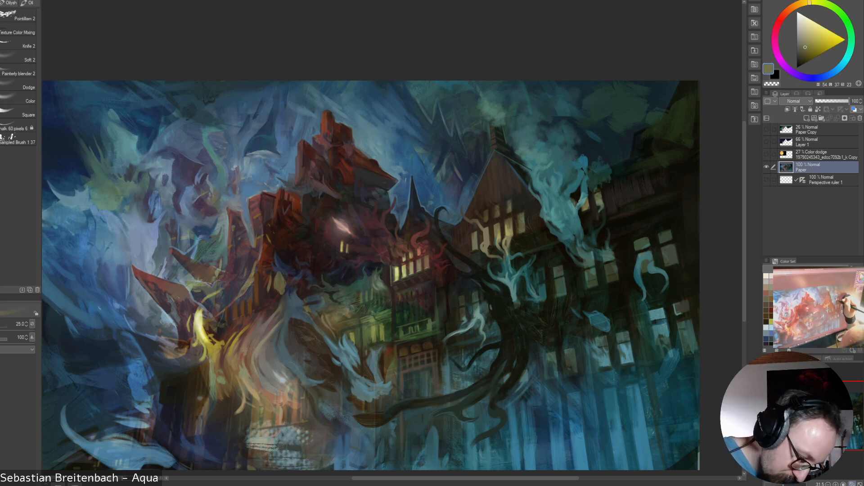
{"action": "left_click", "coordinate": [574, 202], "text": "alt"}
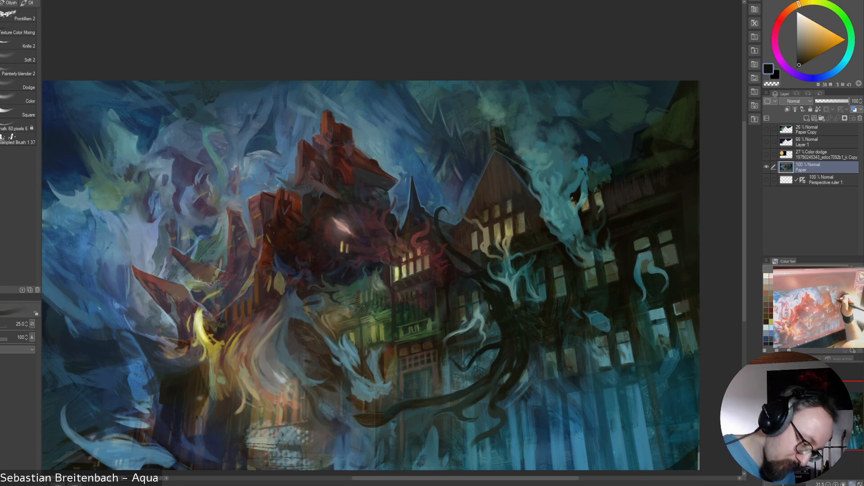
{"action": "left_click", "coordinate": [596, 199], "text": "alt"}
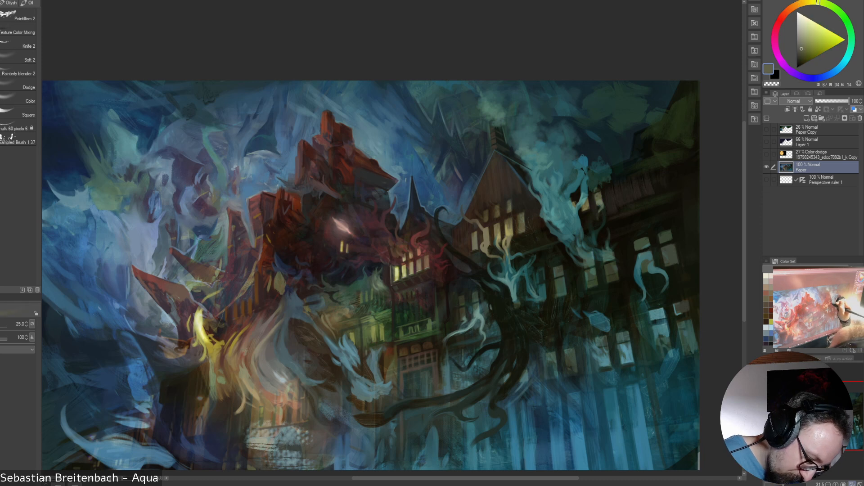
Touch up the lit windows of the pointed gable with sampled near-black and yellow-olive tones, reducing the brush to size 17.5
{"action": "left_click", "coordinate": [518, 221], "text": "alt"}
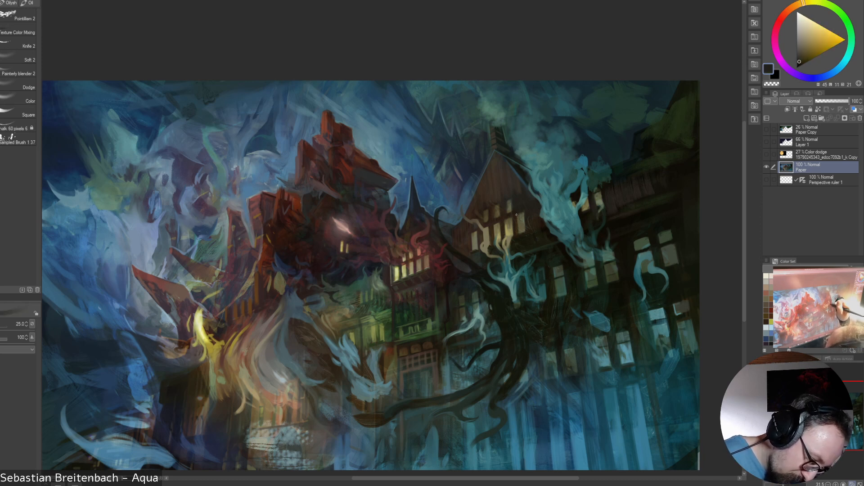
{"action": "left_click", "coordinate": [521, 219], "text": "alt"}
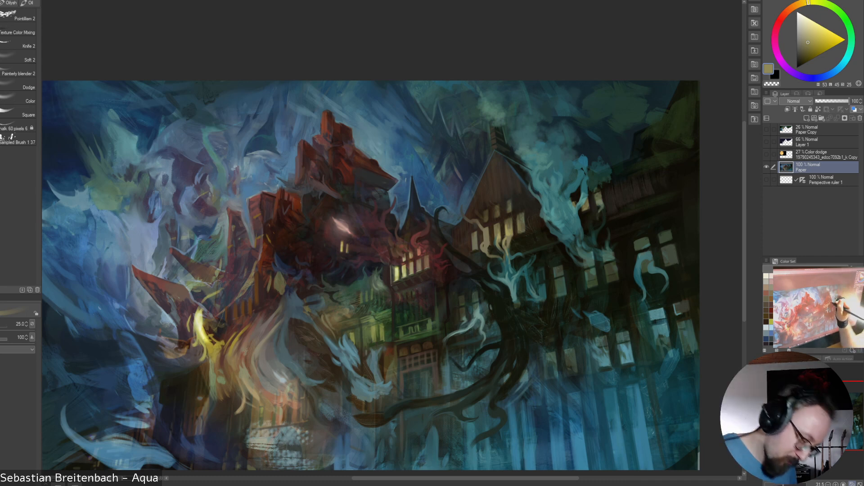
{"action": "left_click", "coordinate": [516, 214], "text": "alt"}
{"action": "left_click", "coordinate": [518, 218], "text": "alt"}
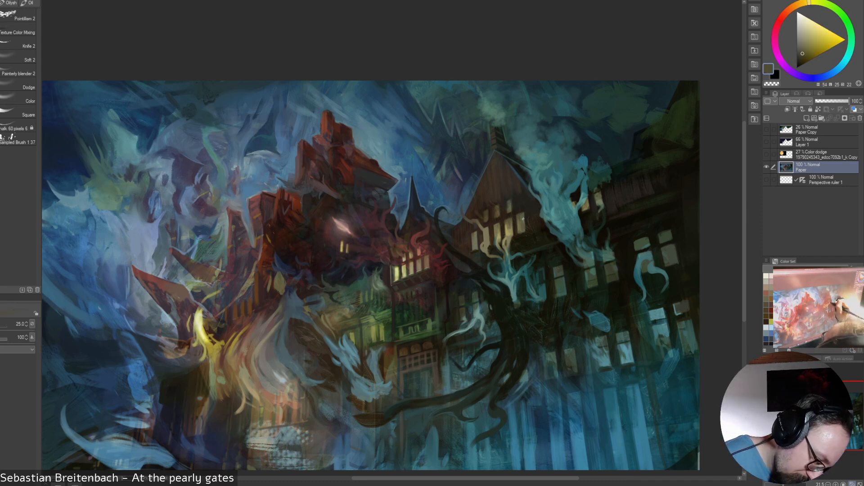
{"action": "left_click", "coordinate": [525, 221], "text": "alt"}
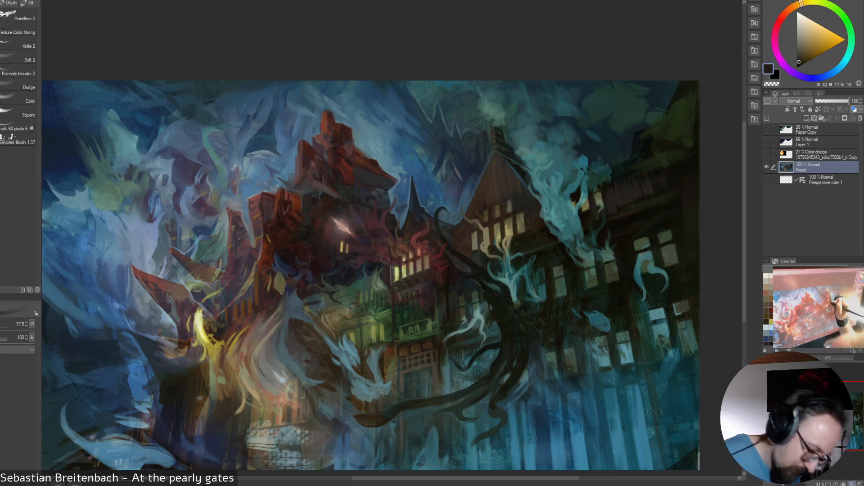
{"action": "left_click", "coordinate": [508, 203], "text": "alt"}
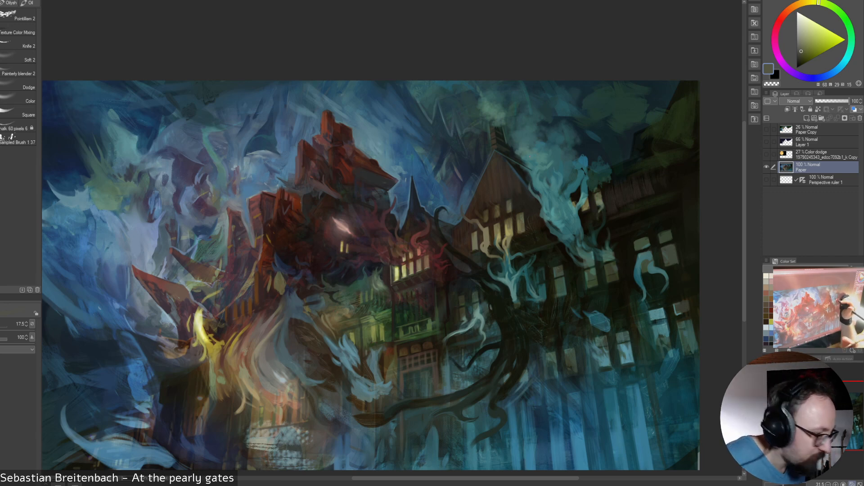
Fill the gable's rightmost upper window with sampled olive tones, using a size 10 brush
{"action": "key", "text": "ctrl+alt+0"}
{"action": "left_click_drag", "start_coordinate": [585, 202], "coordinate": [367, 244]}
{"action": "left_click", "coordinate": [570, 206], "text": "alt"}
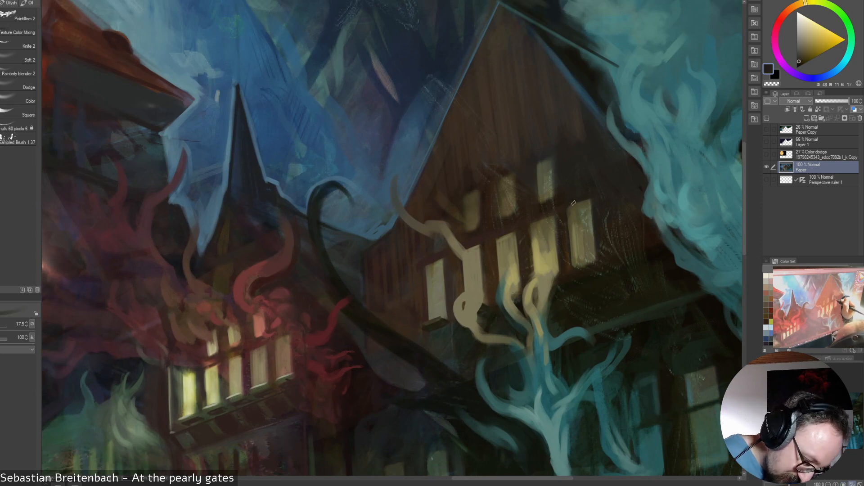
{"action": "left_click", "coordinate": [539, 187], "text": "alt"}
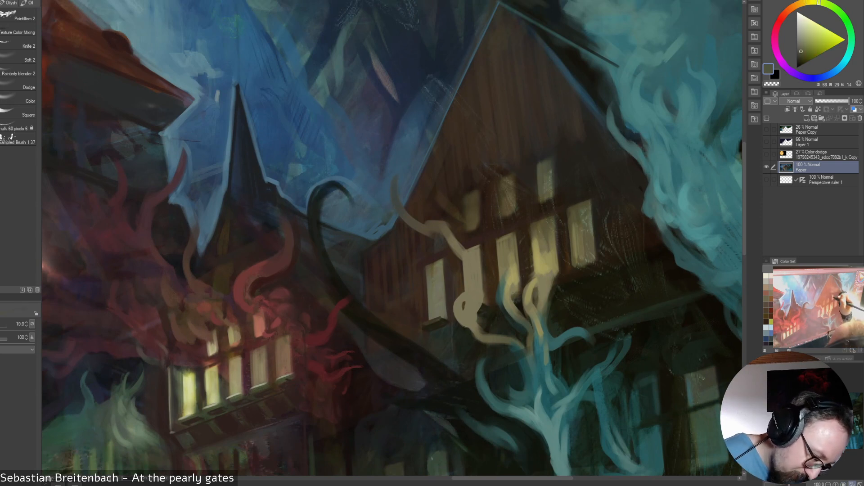
{"action": "left_click_drag", "start_coordinate": [546, 183], "coordinate": [542, 198]}
{"action": "left_click", "coordinate": [545, 234], "text": "alt"}
{"action": "left_click", "coordinate": [540, 201], "text": "alt"}
{"action": "left_click_drag", "start_coordinate": [543, 167], "coordinate": [544, 179]}
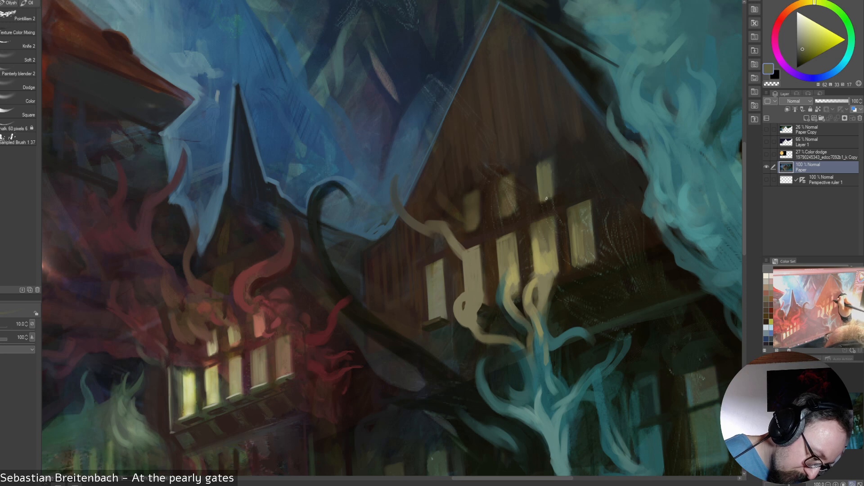
Show the perspective ruler and straighten the rightmost upper gable window's edges with sampled dark brown
{"action": "left_click", "coordinate": [766, 179]}
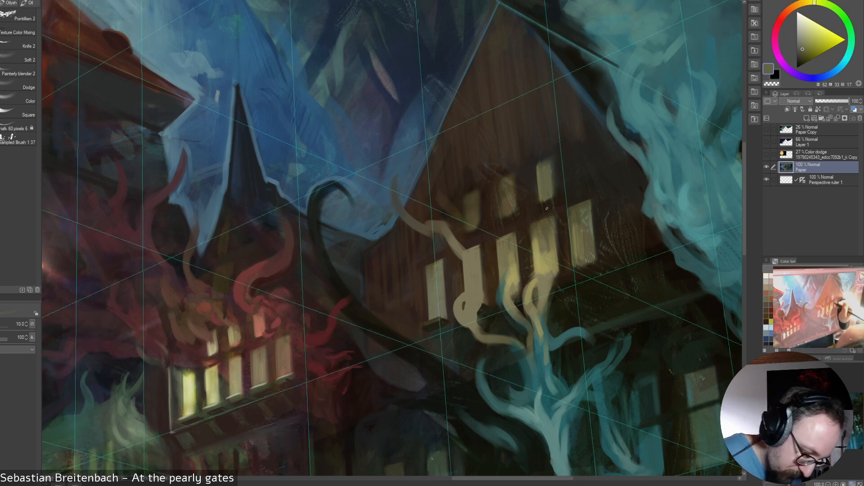
{"action": "left_click", "coordinate": [491, 311], "text": "alt"}
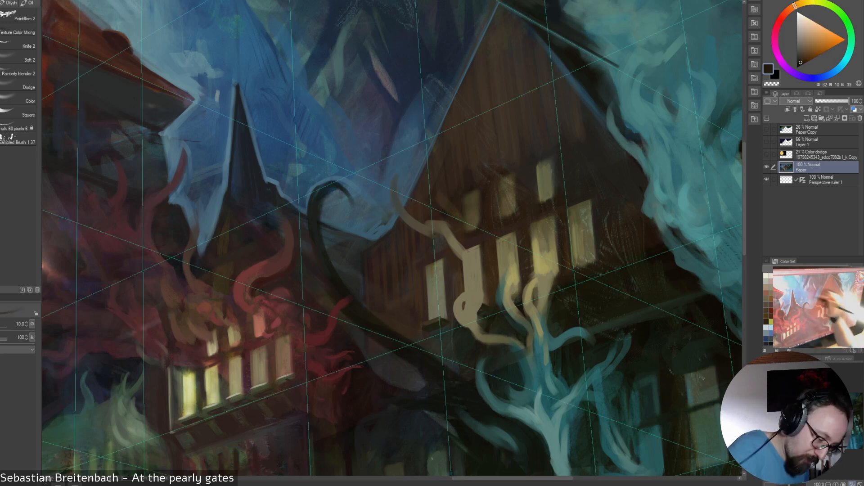
{"action": "left_click_drag", "start_coordinate": [550, 159], "coordinate": [555, 197]}
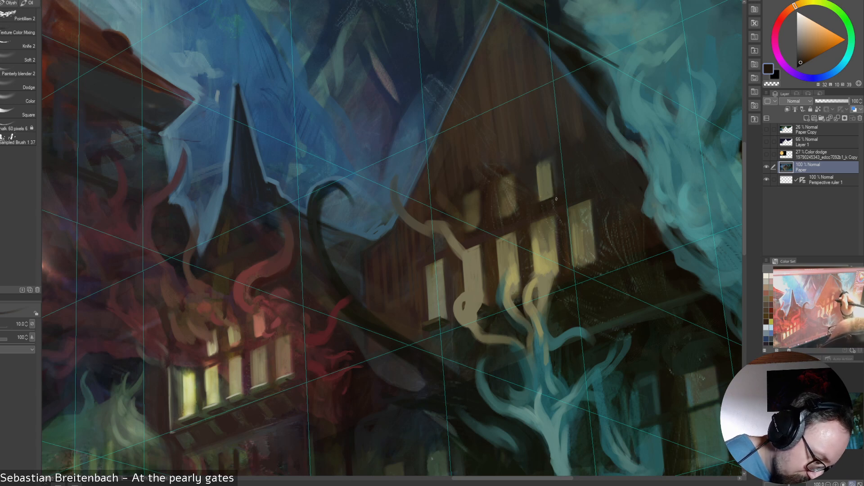
{"action": "left_click_drag", "start_coordinate": [537, 165], "coordinate": [549, 159]}
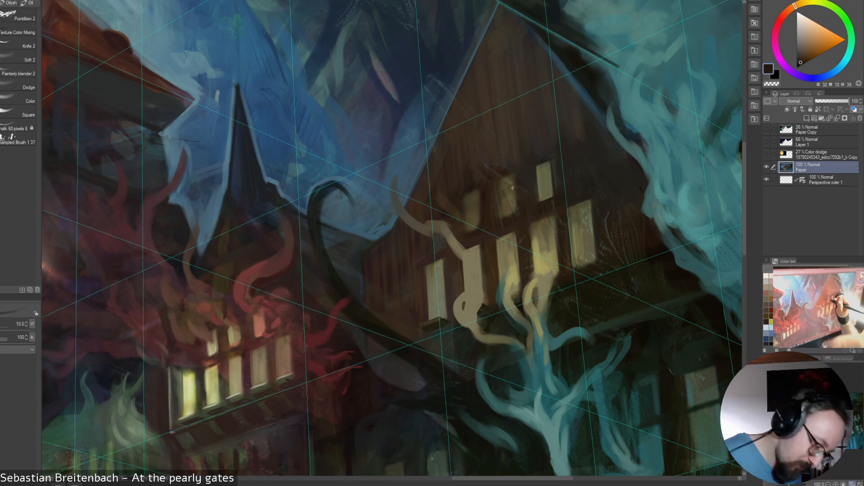
Square off the gable's middle upper window, filling it with sampled olive and trimming its edges with the facade's dark brown
{"action": "mouse_move", "coordinate": [516, 211]}
{"action": "left_mouse_down"}
{"action": "mouse_move", "coordinate": [513, 175]}
{"action": "mouse_move", "coordinate": [502, 215]}
{"action": "left_mouse_up"}
{"action": "left_click", "coordinate": [505, 198], "text": "alt"}
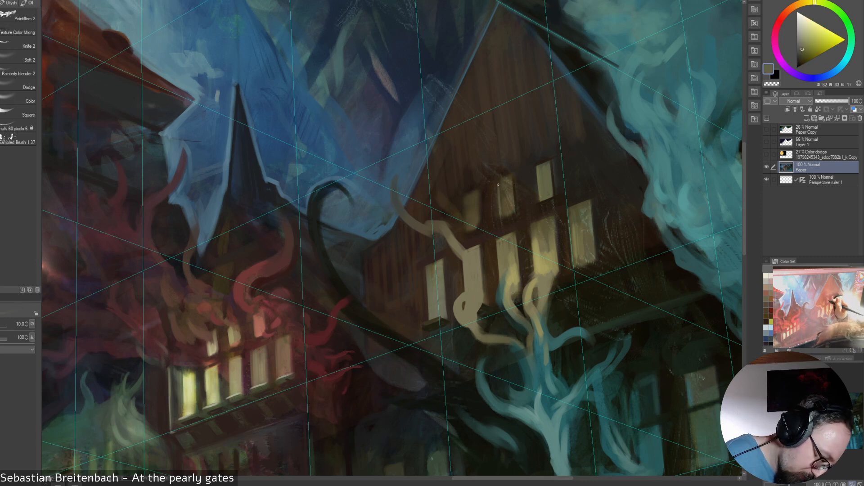
{"action": "mouse_move", "coordinate": [498, 183]}
{"action": "left_mouse_down"}
{"action": "mouse_move", "coordinate": [501, 215]}
{"action": "mouse_move", "coordinate": [509, 188]}
{"action": "left_mouse_up"}
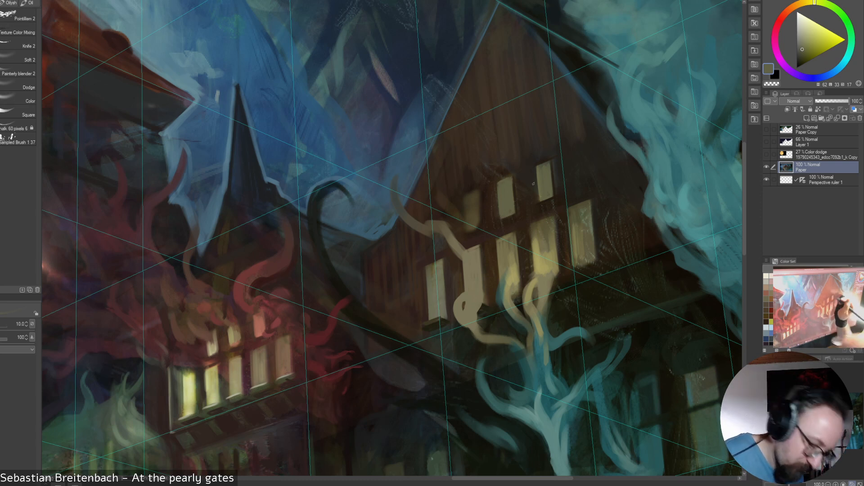
{"action": "left_click", "coordinate": [499, 196], "text": "alt"}
{"action": "left_click_drag", "start_coordinate": [498, 197], "coordinate": [500, 216]}
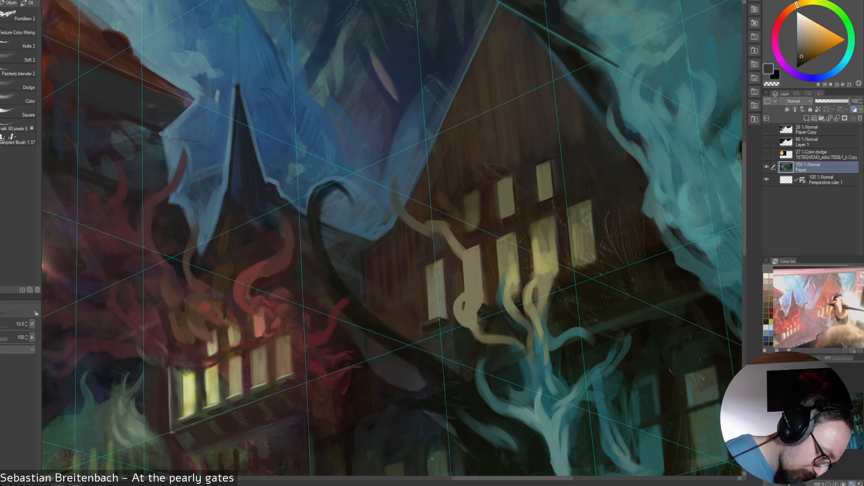
{"action": "key", "text": "ctrl+z"}
{"action": "left_click", "coordinate": [499, 190], "text": "alt"}
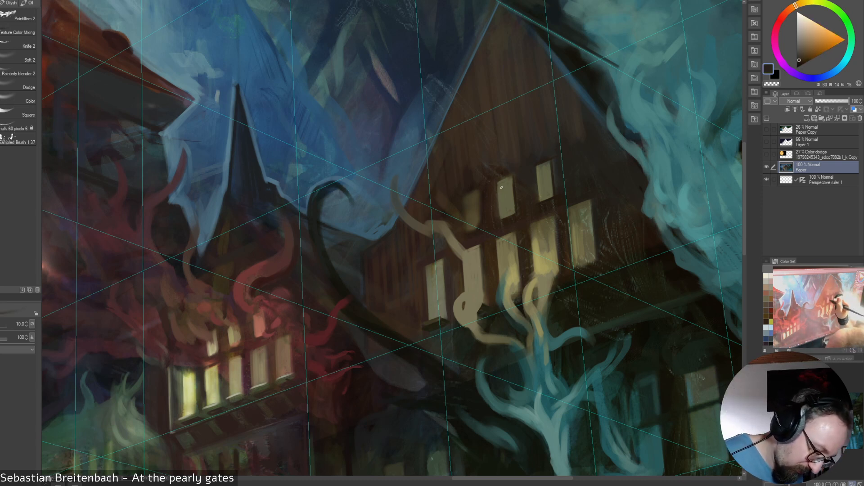
{"action": "left_click", "coordinate": [497, 191], "text": "alt"}
{"action": "left_click_drag", "start_coordinate": [497, 187], "coordinate": [501, 216]}
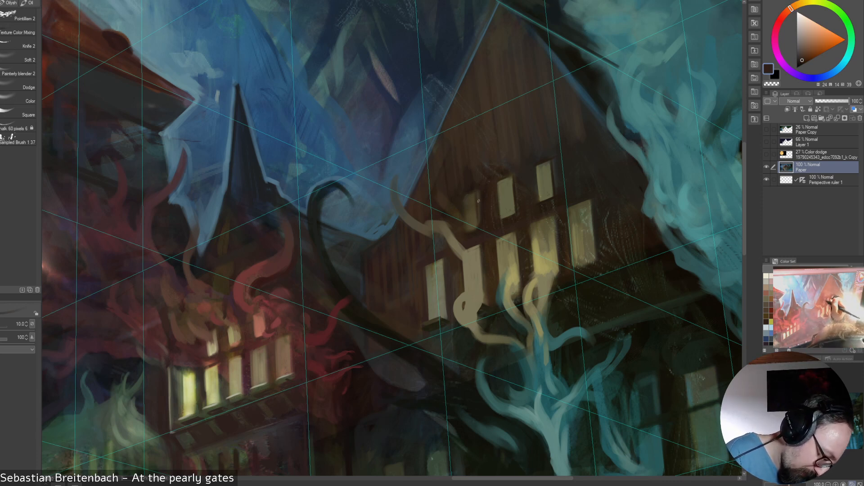
Shape the gable's leftmost upper window with its sampled olive and trim its right side with the facade's dark brown
{"action": "left_click", "coordinate": [477, 190], "text": "alt"}
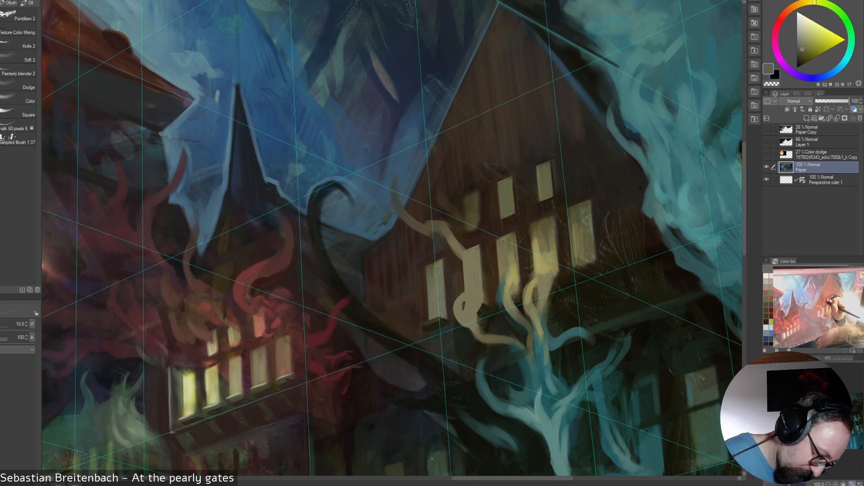
{"action": "left_click_drag", "start_coordinate": [474, 194], "coordinate": [474, 224]}
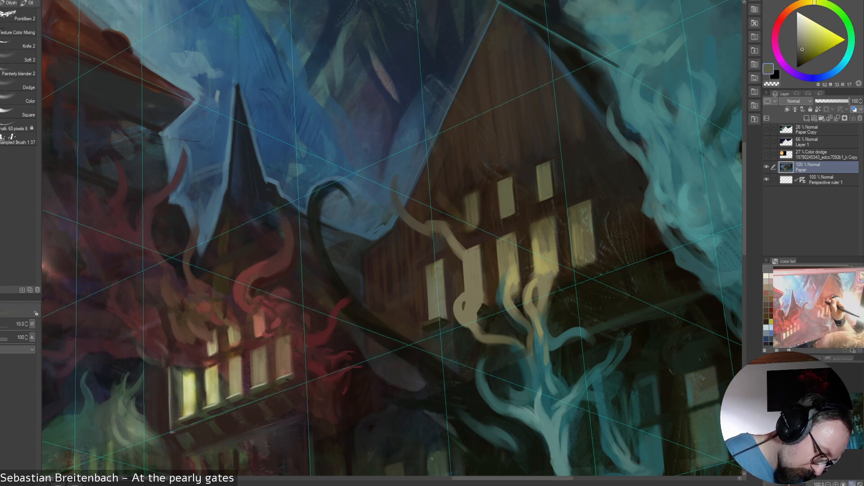
{"action": "left_click", "coordinate": [482, 194], "text": "alt"}
{"action": "left_click_drag", "start_coordinate": [479, 191], "coordinate": [478, 223]}
{"action": "left_click", "coordinate": [475, 199], "text": "alt"}
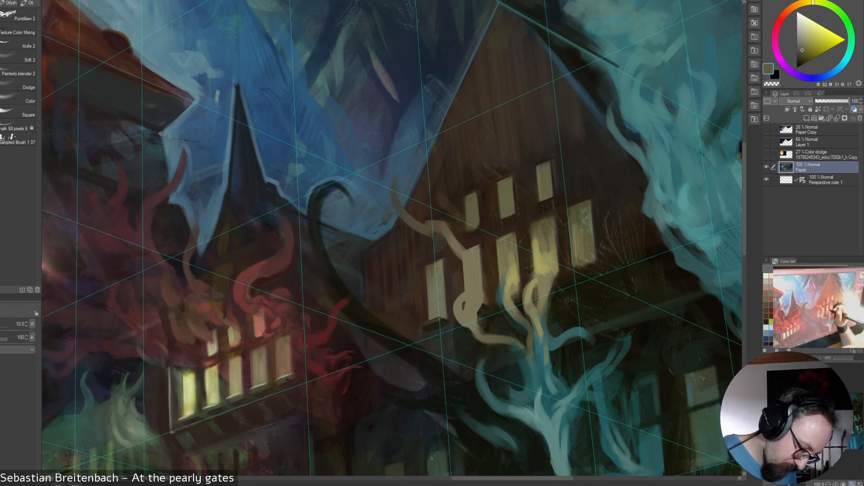
Brighten the leftmost upper gable window with the middle window's sampled yellow and square its side and lower edge
{"action": "left_click", "coordinate": [506, 198], "text": "alt"}
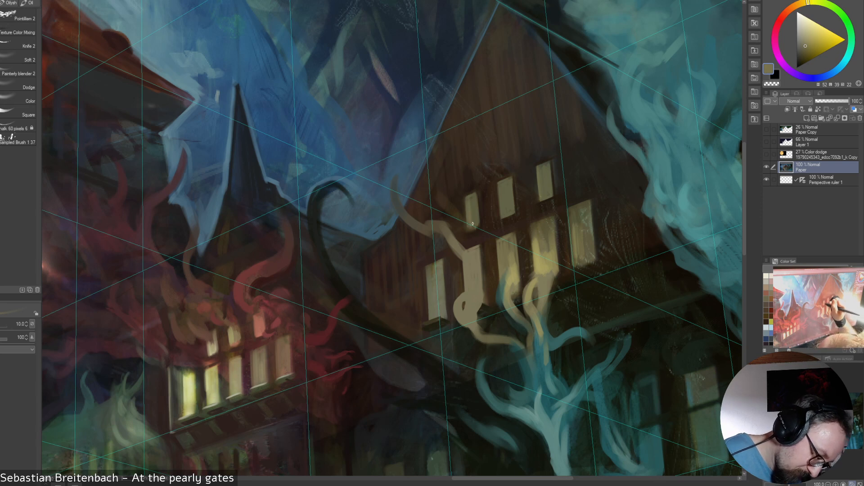
{"action": "left_click_drag", "start_coordinate": [478, 223], "coordinate": [476, 228]}
{"action": "left_click_drag", "start_coordinate": [466, 197], "coordinate": [466, 224]}
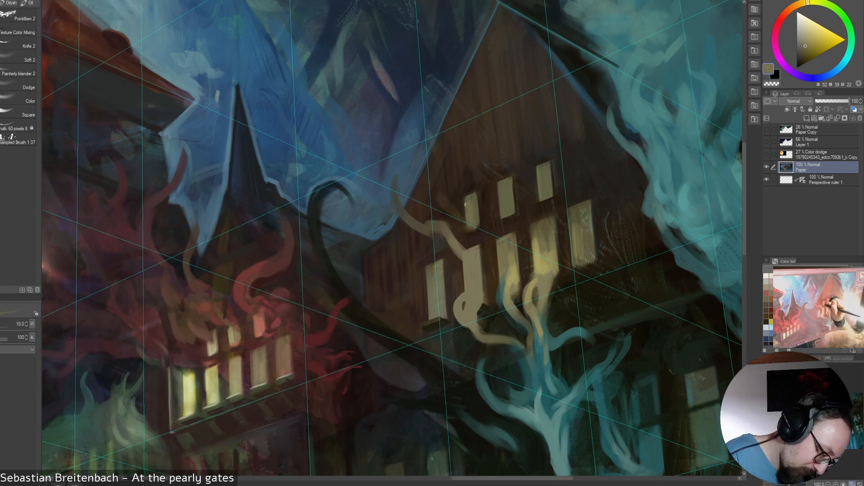
{"action": "left_click", "coordinate": [463, 208], "text": "alt"}
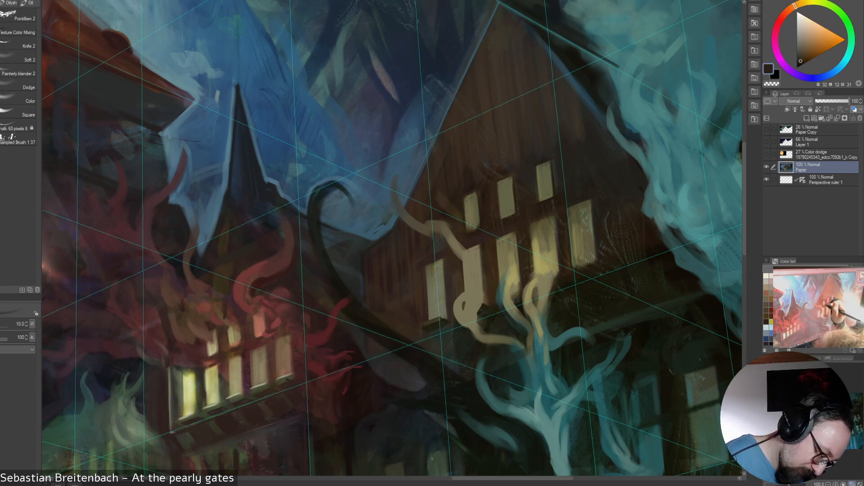
{"action": "left_click", "coordinate": [473, 221], "text": "alt"}
{"action": "left_click_drag", "start_coordinate": [468, 231], "coordinate": [477, 227]}
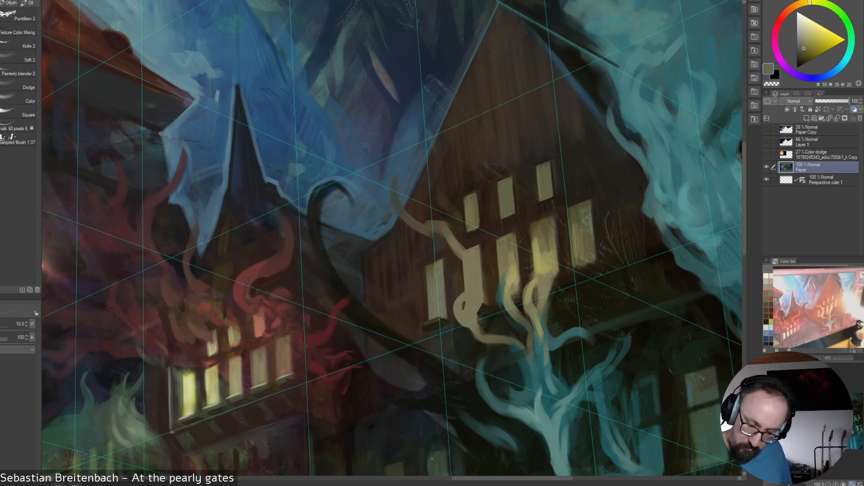
Sample the near-black beside the gable for a size 25 brush, and check the painting with the perspective ruler briefly hidden
{"action": "key", "text": "ctrl+0"}
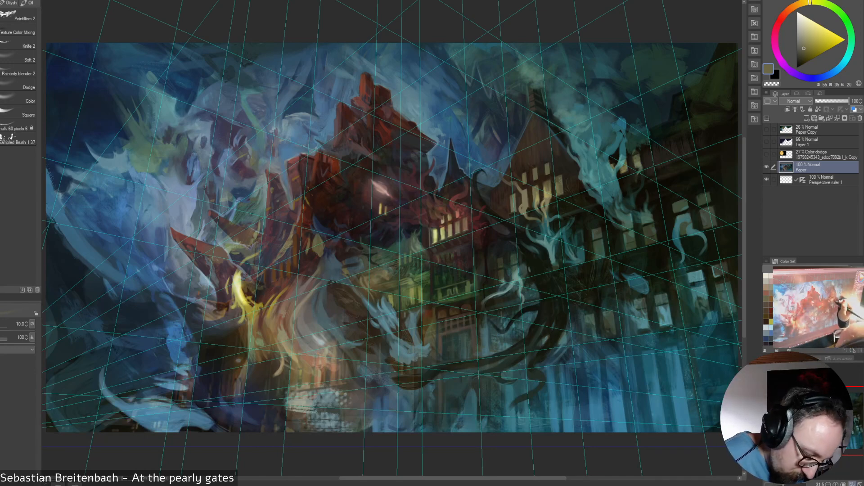
{"action": "left_click", "coordinate": [563, 188], "text": "alt"}
{"action": "left_click_drag", "start_coordinate": [536, 182], "coordinate": [541, 171]}
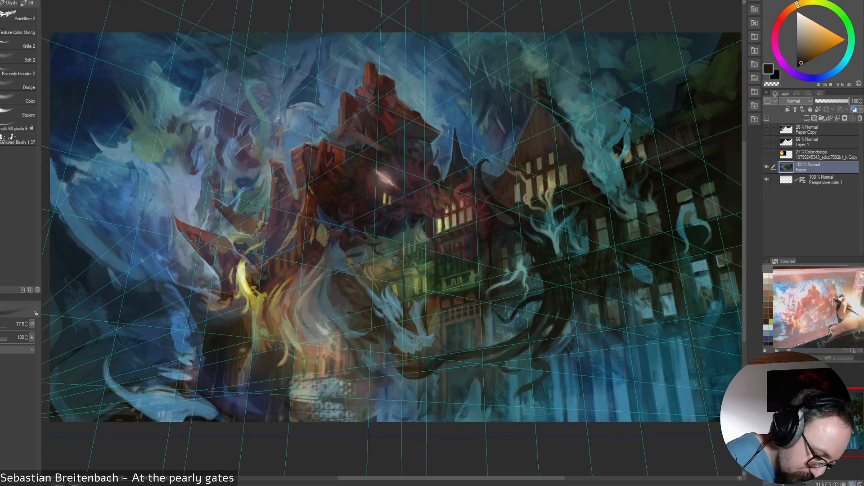
{"action": "key", "text": "]"}
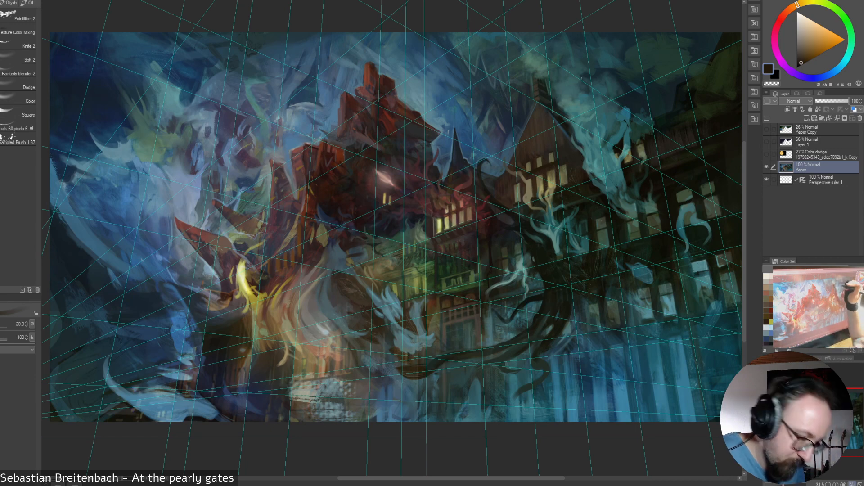
{"action": "key", "text": "bracketright"}
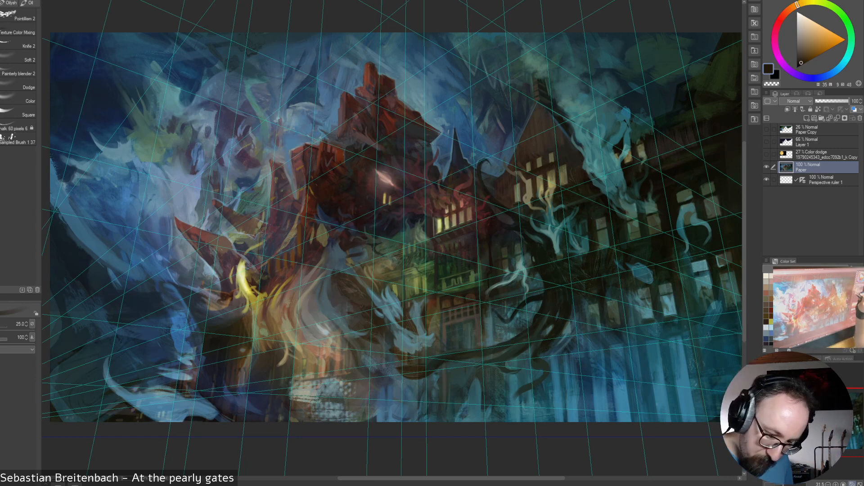
{"action": "left_click", "coordinate": [766, 180]}
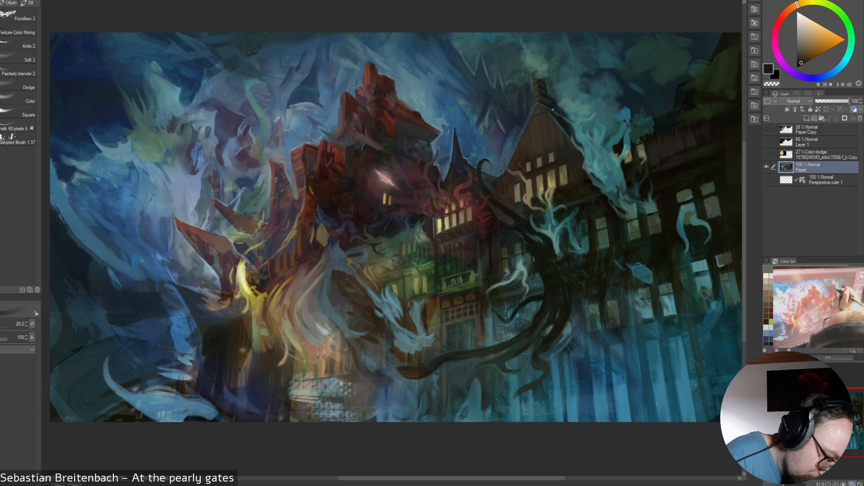
{"action": "left_click", "coordinate": [767, 179]}
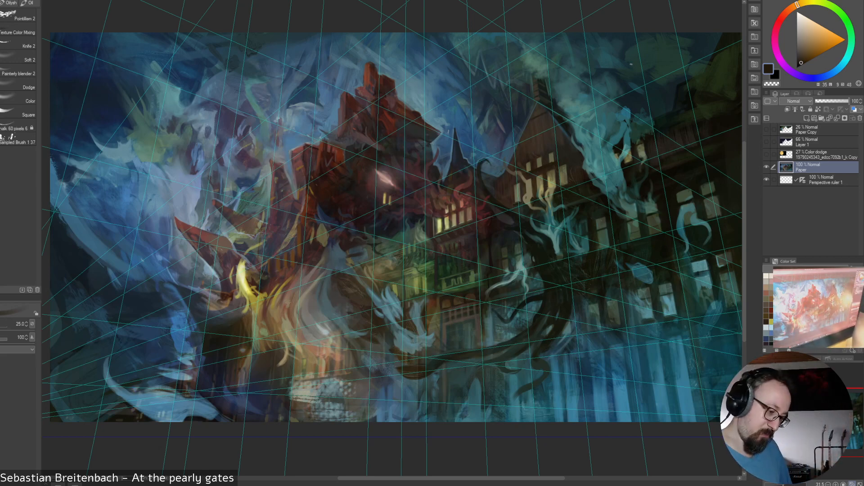
Refine the gable's peak with sampled dark browns and the smoke on the red tower with sampled dark red and purple
{"action": "left_click", "coordinate": [533, 120], "text": "alt"}
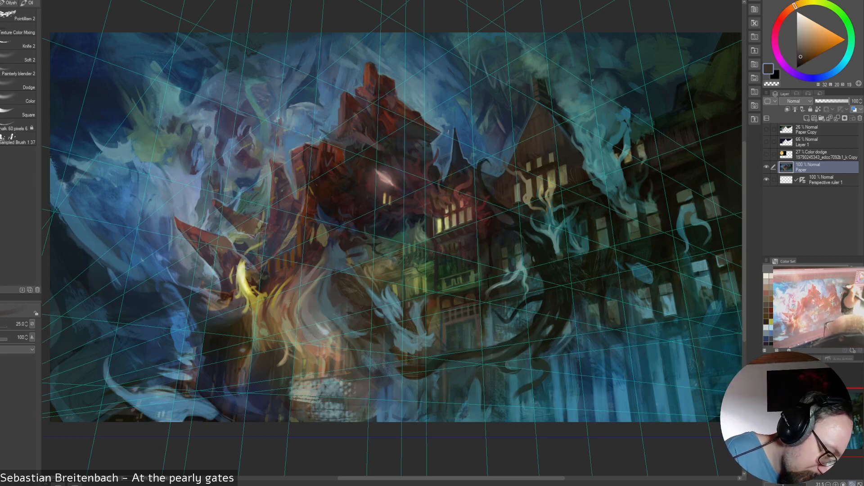
{"action": "left_click", "coordinate": [532, 119], "text": "alt"}
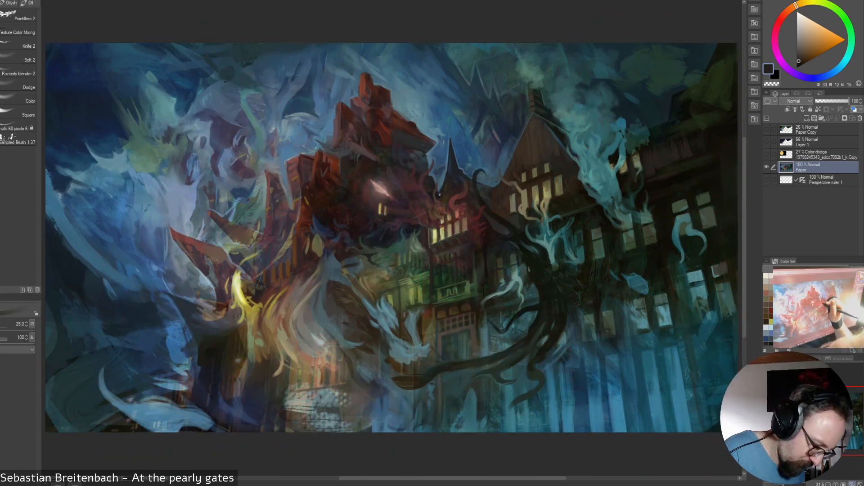
{"action": "left_click", "coordinate": [426, 201], "text": "alt"}
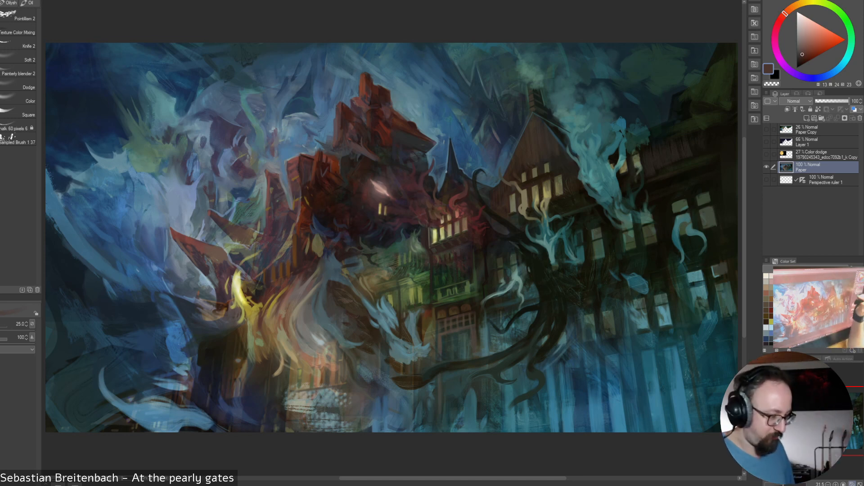
{"action": "left_click", "coordinate": [396, 187], "text": "alt"}
{"action": "left_click", "coordinate": [390, 171], "text": "alt"}
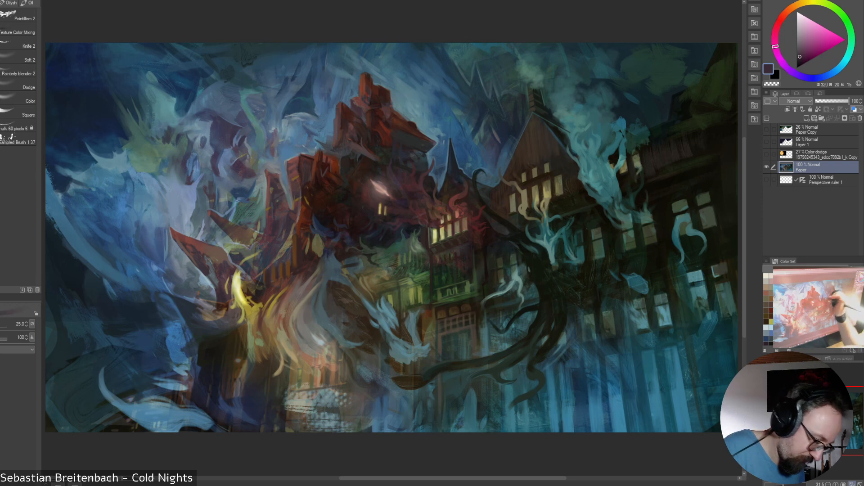
{"action": "left_click", "coordinate": [390, 170], "text": "alt"}
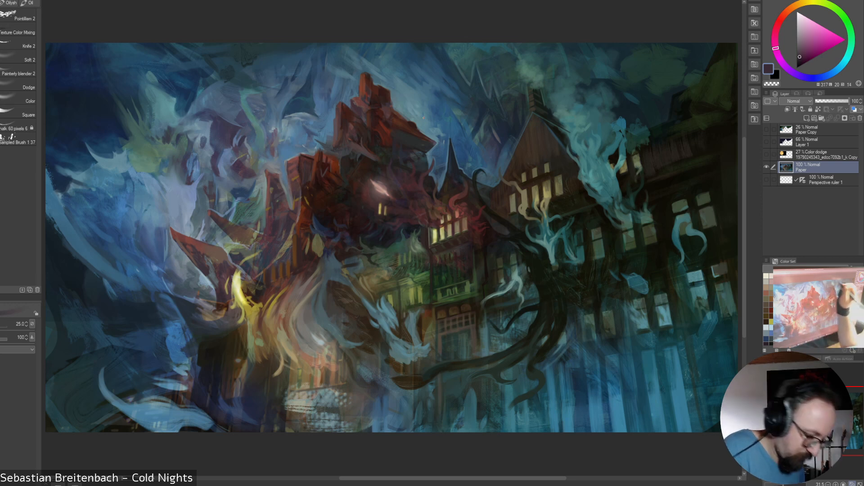
Rework the area between the red tower's roof and the spire with sampled dark blues, and sample the dark brown beside the gable windows
{"action": "left_click", "coordinate": [410, 143], "text": "alt"}
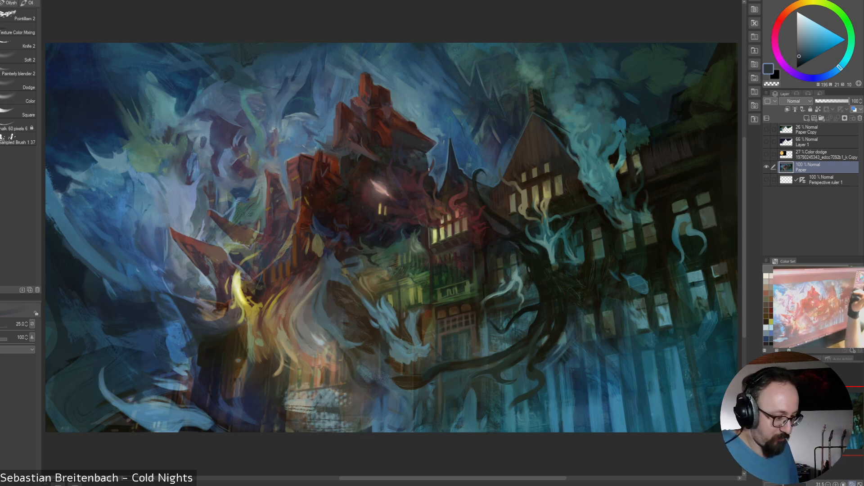
{"action": "left_click", "coordinate": [421, 156], "text": "alt"}
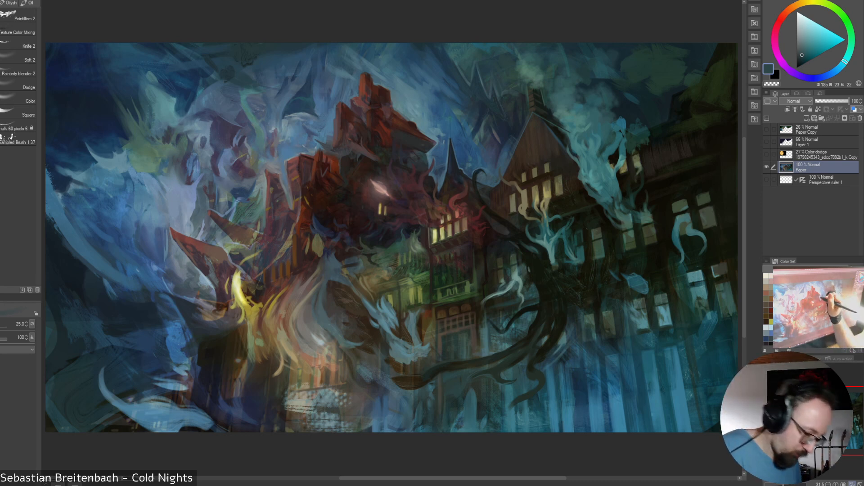
{"action": "left_click", "coordinate": [427, 155], "text": "alt"}
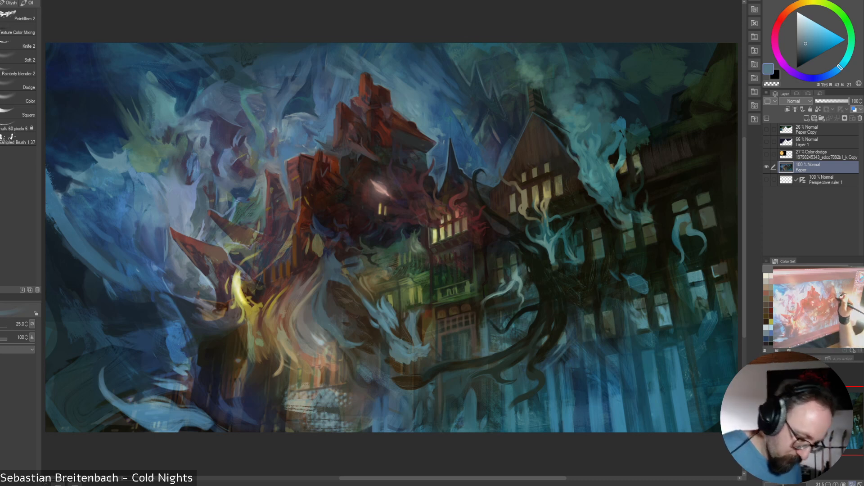
{"action": "left_click", "coordinate": [548, 174], "text": "alt"}
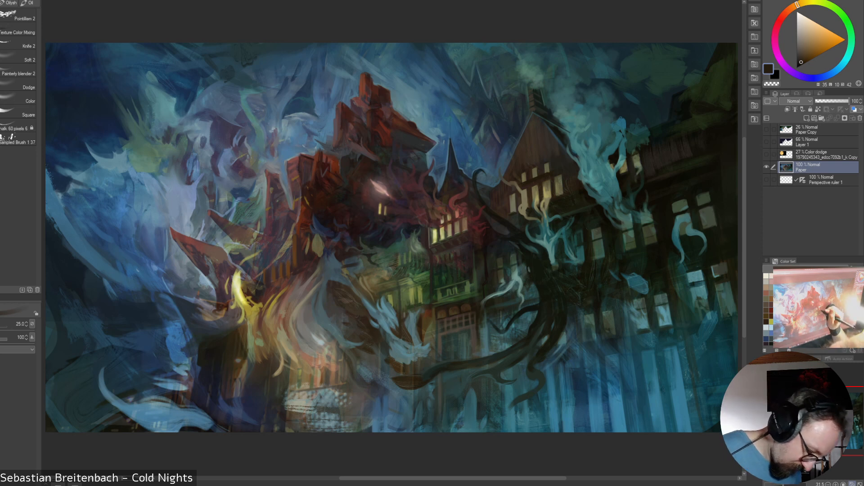
Refine the central facade below the lit window row and its green wing with sampled dark browns and dark greens
{"action": "left_click", "coordinate": [440, 250], "text": "alt"}
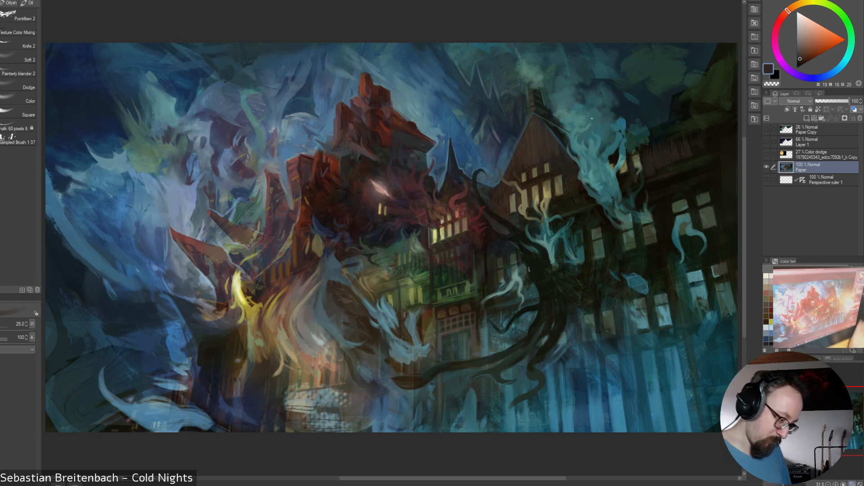
{"action": "left_click", "coordinate": [428, 263], "text": "alt"}
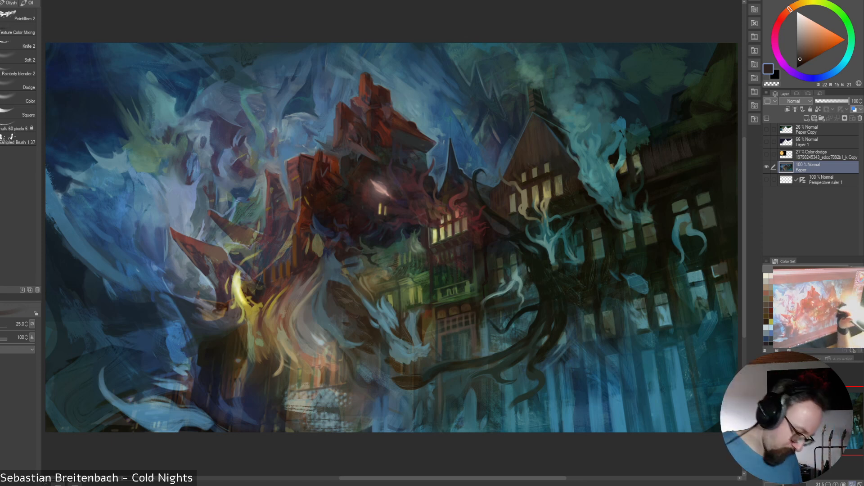
{"action": "left_click", "coordinate": [400, 271], "text": "alt"}
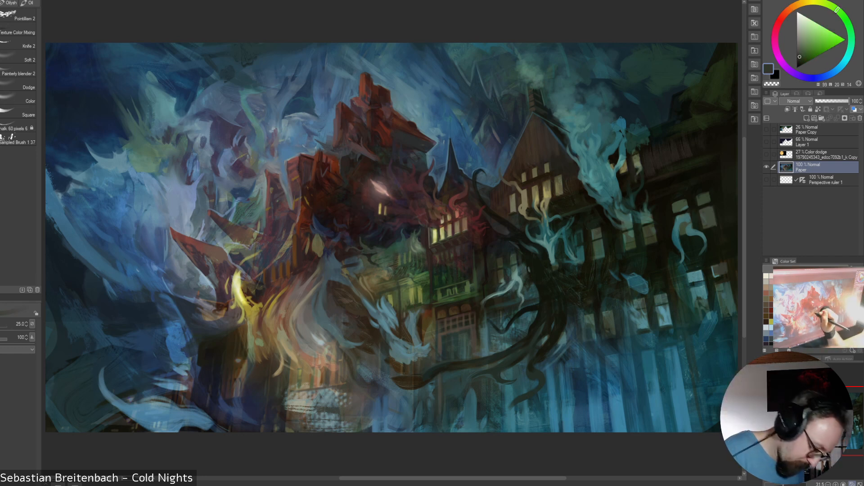
{"action": "left_click", "coordinate": [392, 269], "text": "alt"}
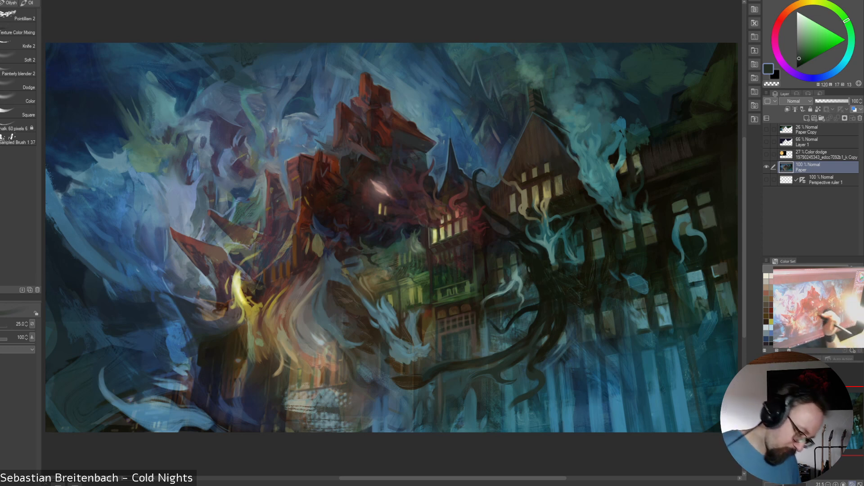
{"action": "left_click", "coordinate": [391, 270], "text": "alt"}
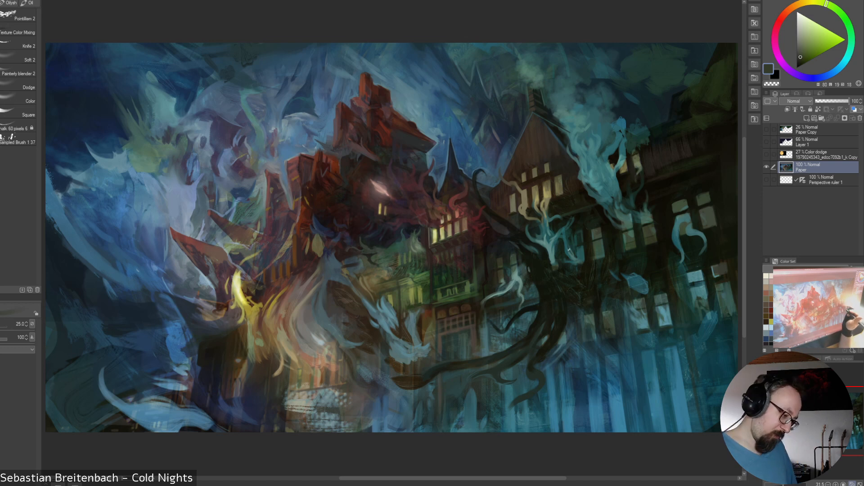
Touch up the cyan smoke above the dark tentacles, using Painterly blender 2 to soften it
{"action": "left_click_drag", "start_coordinate": [566, 232], "coordinate": [569, 250]}
{"action": "left_click", "coordinate": [18, 73]}
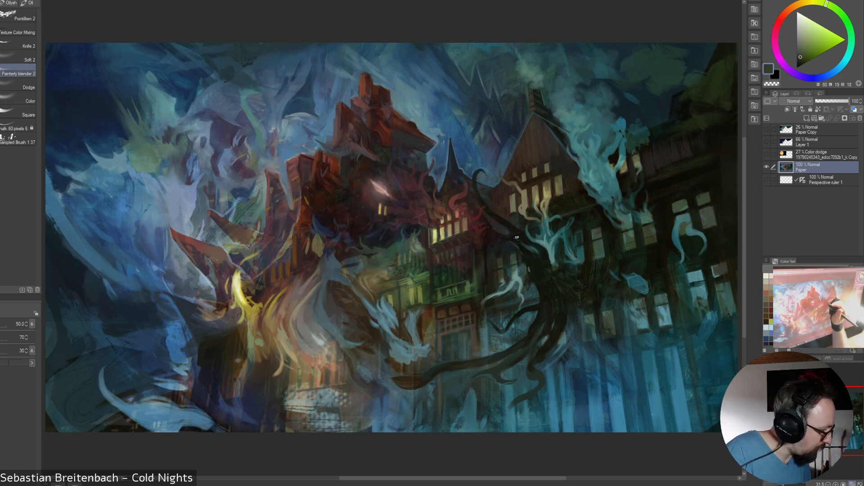
Save the painting as a separate .clip file in the folder with the earlier abstract versions
{"action": "left_click", "coordinate": [1, 1]}
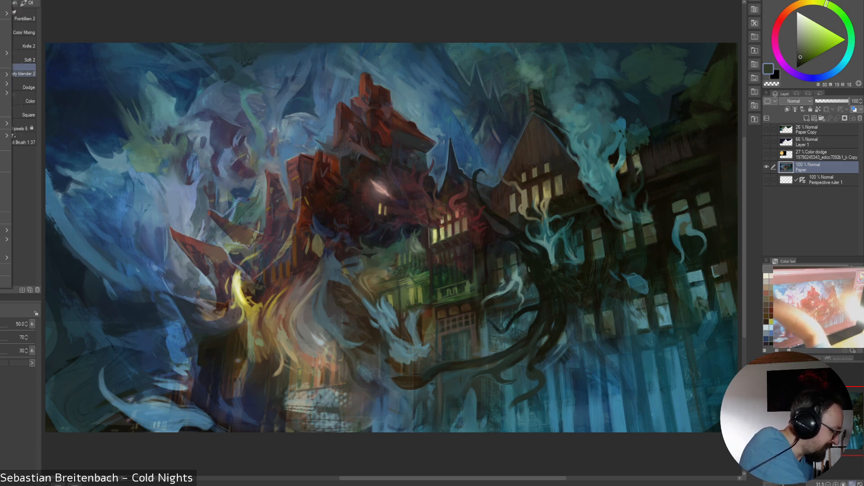
{"action": "left_click", "coordinate": [5, 45]}
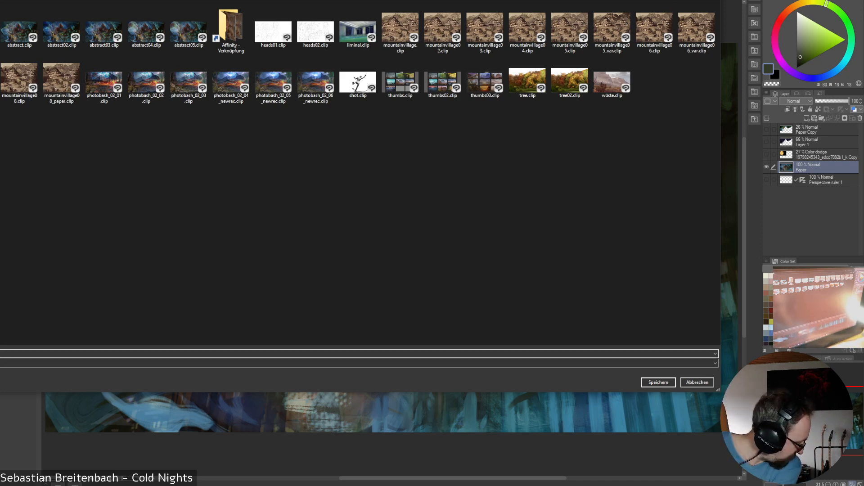
{"action": "key", "text": "Return"}
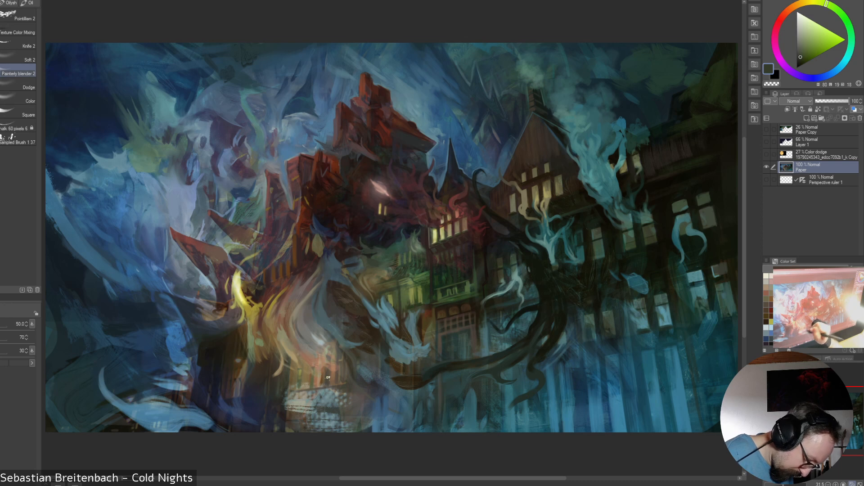
Return to the painting brush, sample the olive of the small lower building at brush size 15, and show the perspective ruler
{"action": "right_click", "coordinate": [629, 351]}
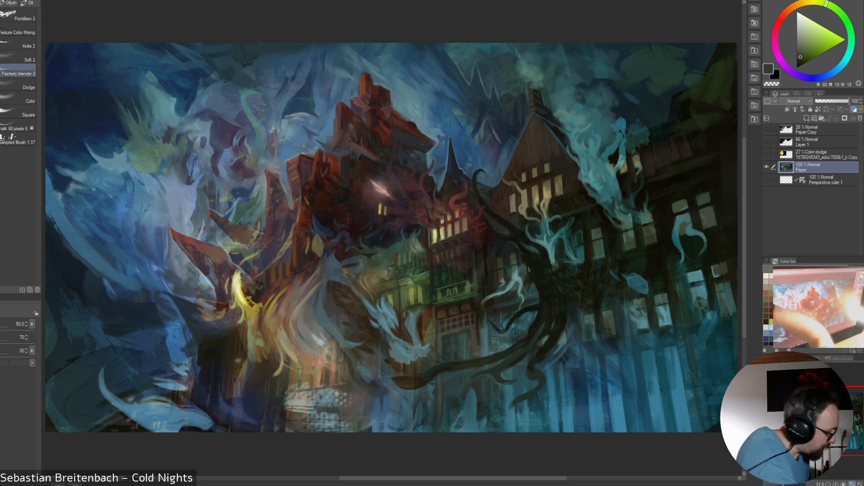
{"action": "key", "text": "p"}
{"action": "key", "text": "b"}
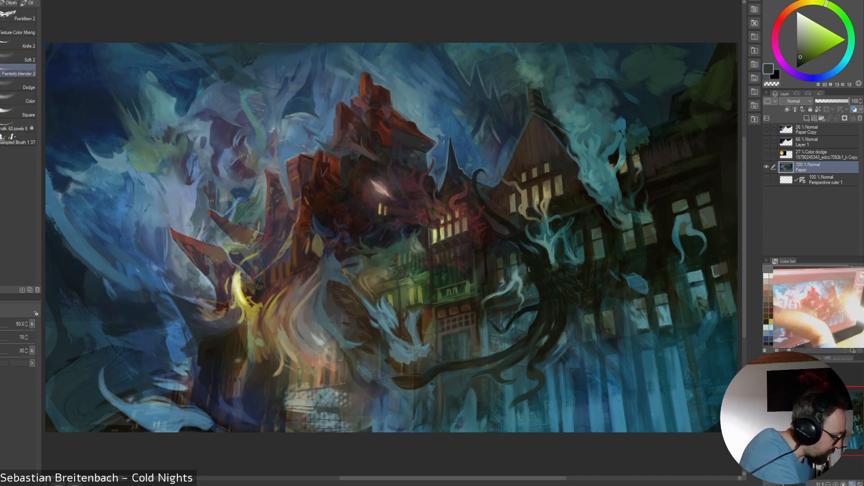
{"action": "key", "text": "b"}
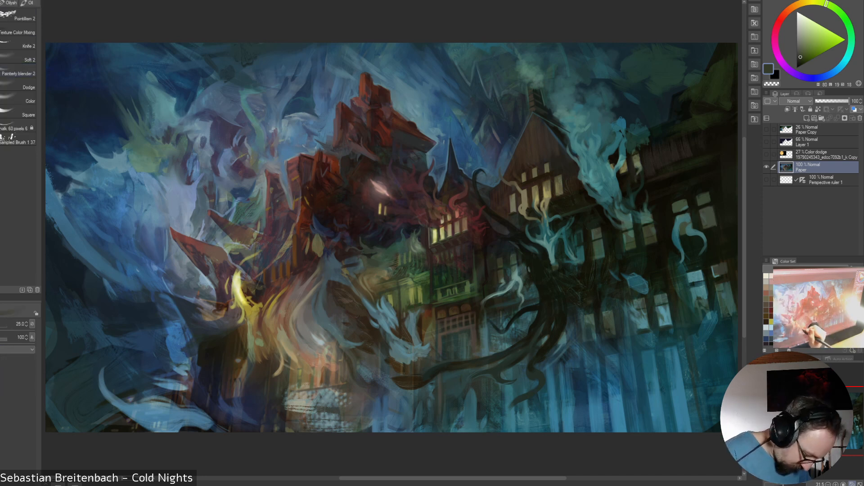
{"action": "left_click_drag", "start_coordinate": [349, 333], "coordinate": [338, 332]}
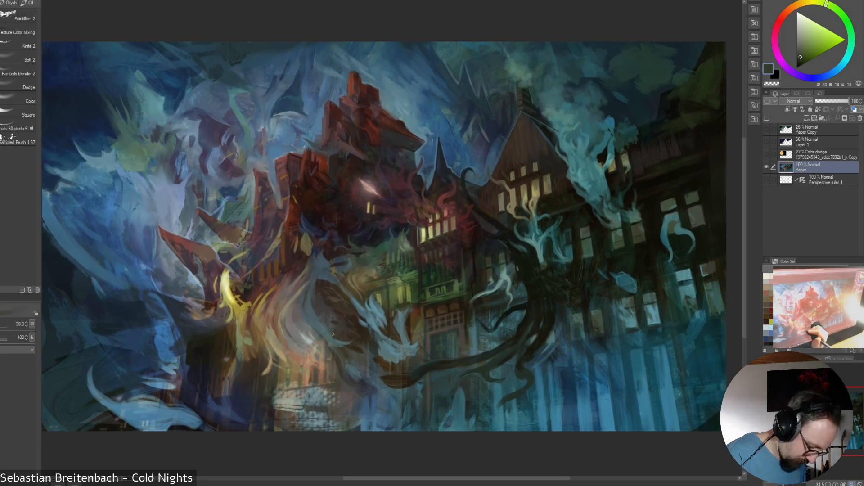
{"action": "left_click", "coordinate": [298, 370], "text": "alt"}
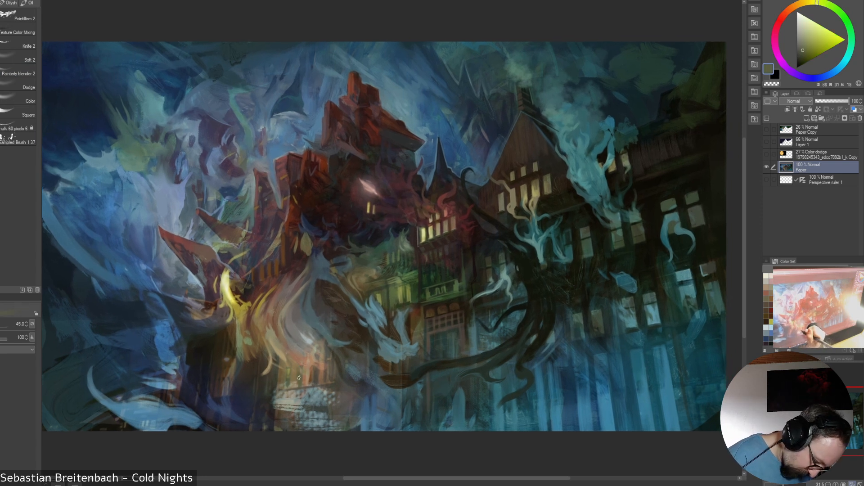
{"action": "key", "text": "["}
{"action": "key", "text": "["}
{"action": "key", "text": "["}
{"action": "key", "text": "["}
{"action": "key", "text": "["}
{"action": "key", "text": "["}
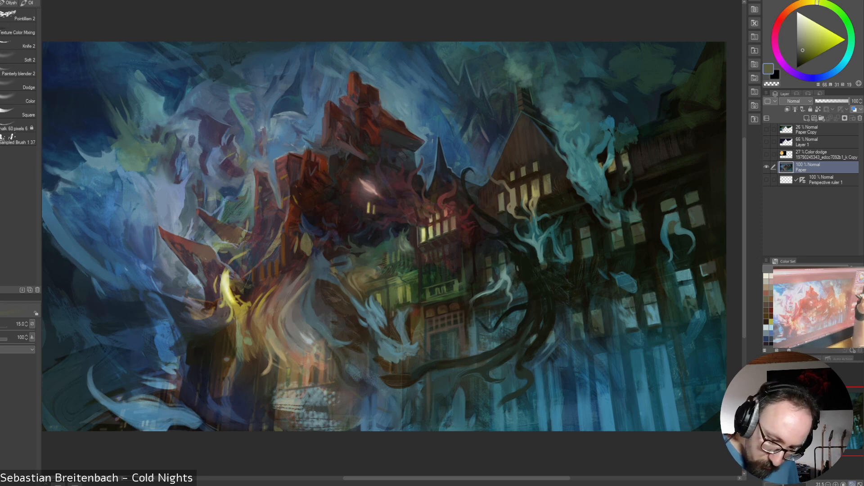
{"action": "left_click", "coordinate": [766, 179]}
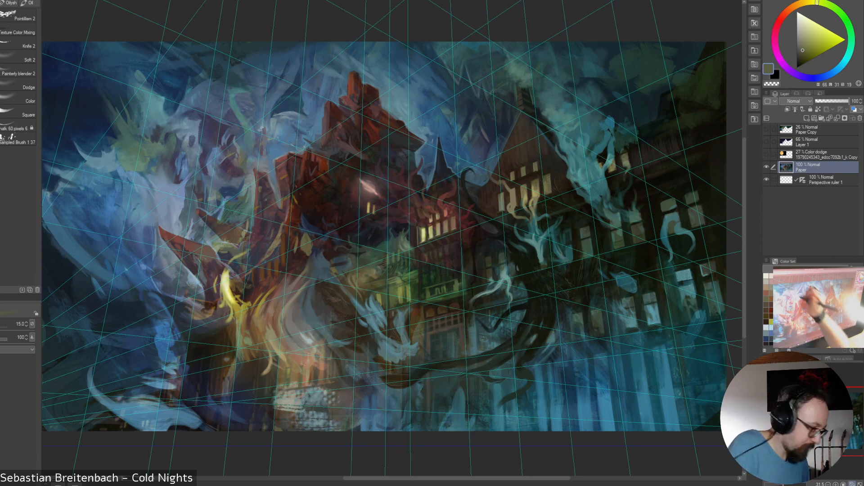
Shape a dark window on the small orange facade with sampled dark olive, trimming its edges with the wall's orange-brown
{"action": "left_click", "coordinate": [298, 384], "text": "alt"}
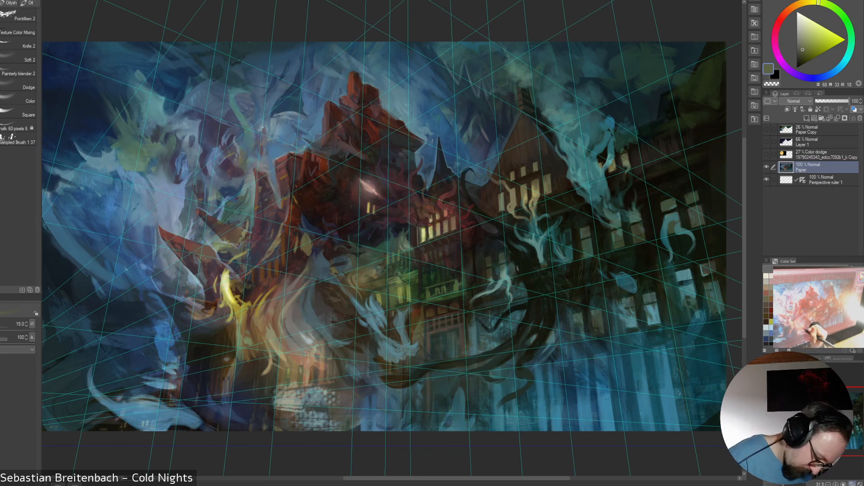
{"action": "left_click", "coordinate": [311, 371], "text": "alt"}
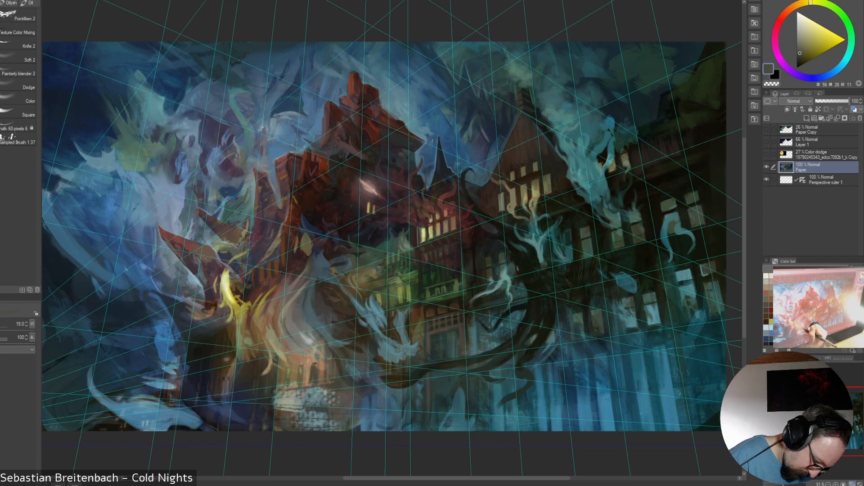
{"action": "left_click", "coordinate": [316, 379], "text": "alt"}
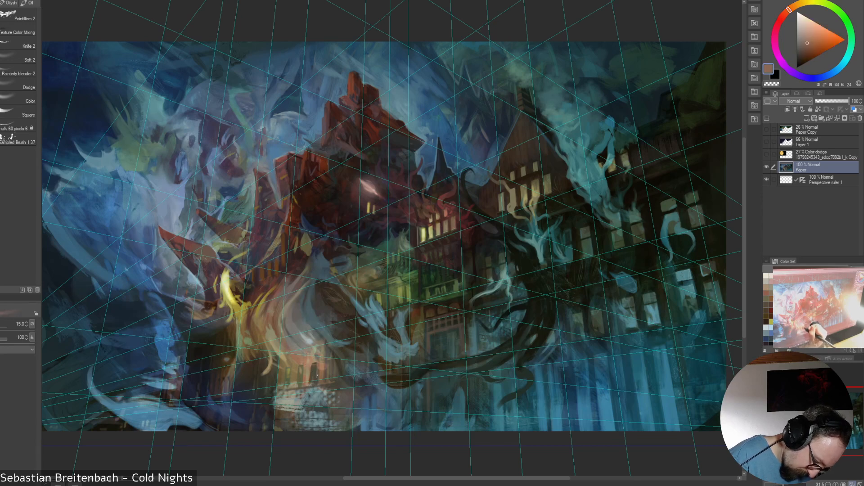
{"action": "left_click", "coordinate": [310, 381], "text": "alt"}
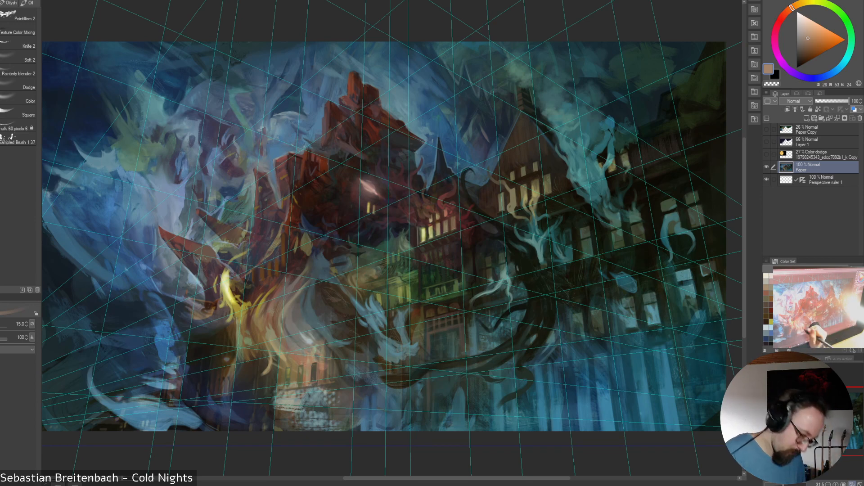
{"action": "left_click", "coordinate": [314, 377], "text": "alt"}
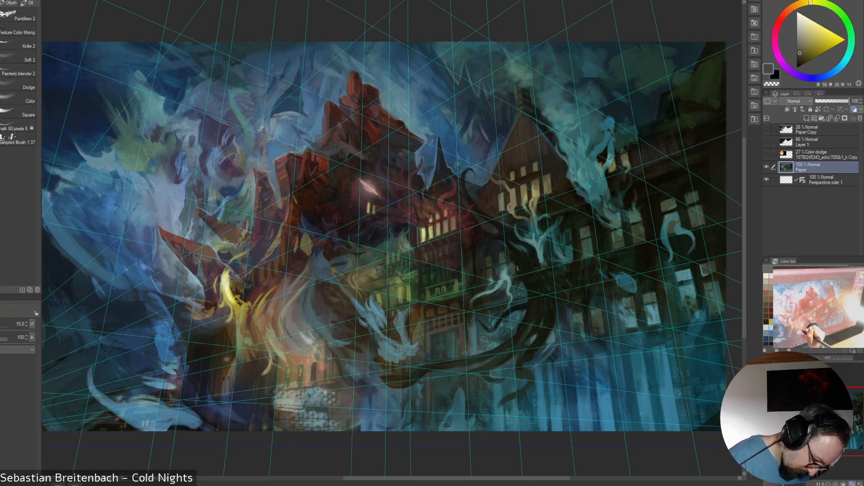
Block in the wall around the small facade's dark window with its sampled olive and orange-brown, using a size 35 brush
{"action": "left_click", "coordinate": [301, 371], "text": "alt"}
{"action": "key", "text": "bracketright"}
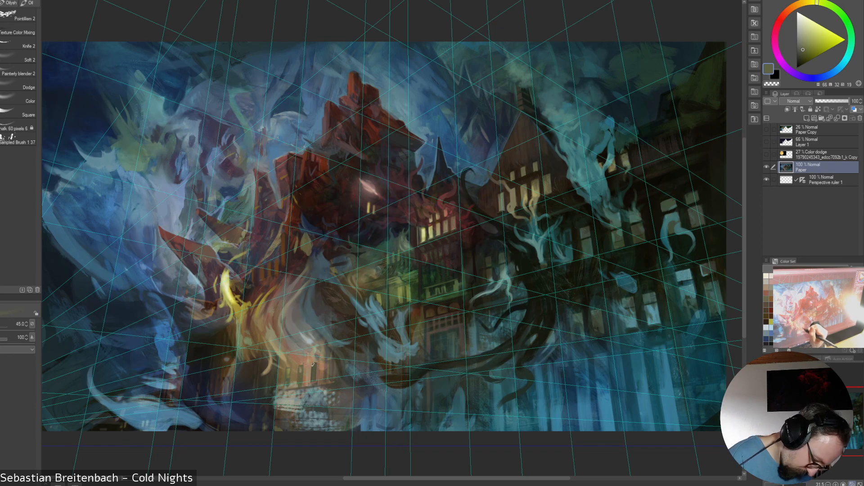
{"action": "key", "text": "bracketleft"}
{"action": "left_click", "coordinate": [308, 368], "text": "alt"}
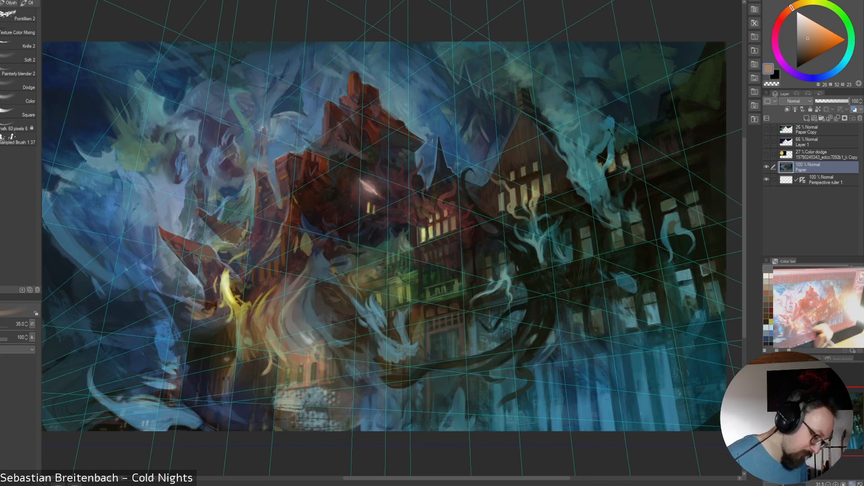
Refine the dark windows at the end of the small orange facade with sampled dark olive, olive and orange-brown, using a smaller size 15 brush
{"action": "key", "text": "bracketleft"}
{"action": "key", "text": "bracketleft"}
{"action": "key", "text": "bracketleft"}
{"action": "left_click", "coordinate": [289, 373], "text": "alt"}
{"action": "left_click_drag", "start_coordinate": [287, 378], "coordinate": [286, 387]}
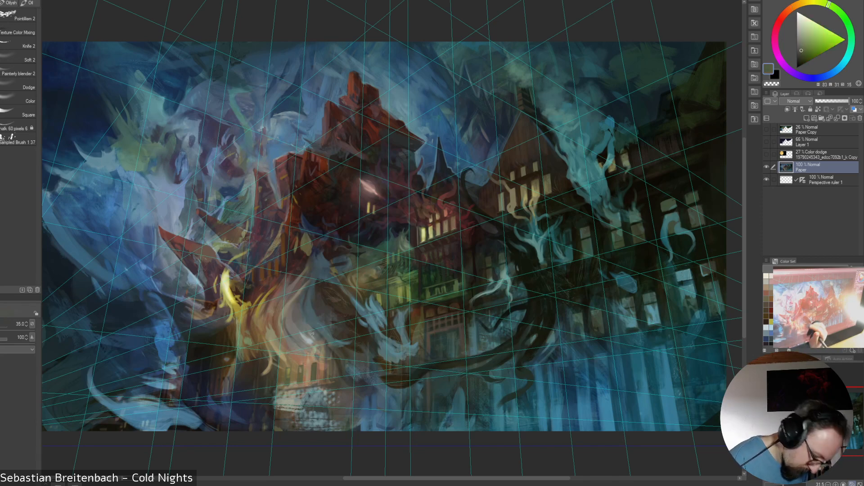
{"action": "left_click", "coordinate": [287, 370], "text": "alt"}
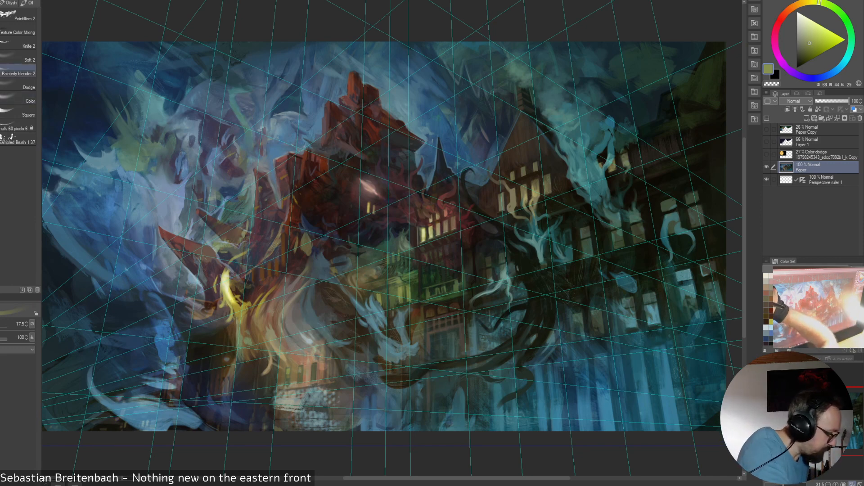
{"action": "left_click", "coordinate": [313, 364], "text": "alt"}
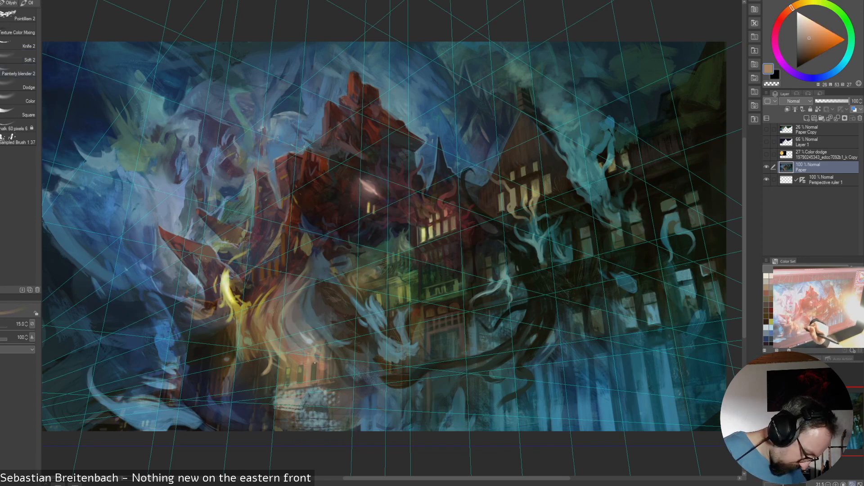
Build up the small facade's orange wall beside the windows with sampled tan and orange-brown, using a size 35 brush
{"action": "key", "text": "bracketright"}
{"action": "key", "text": "bracketright"}
{"action": "key", "text": "bracketright"}
{"action": "key", "text": "bracketright"}
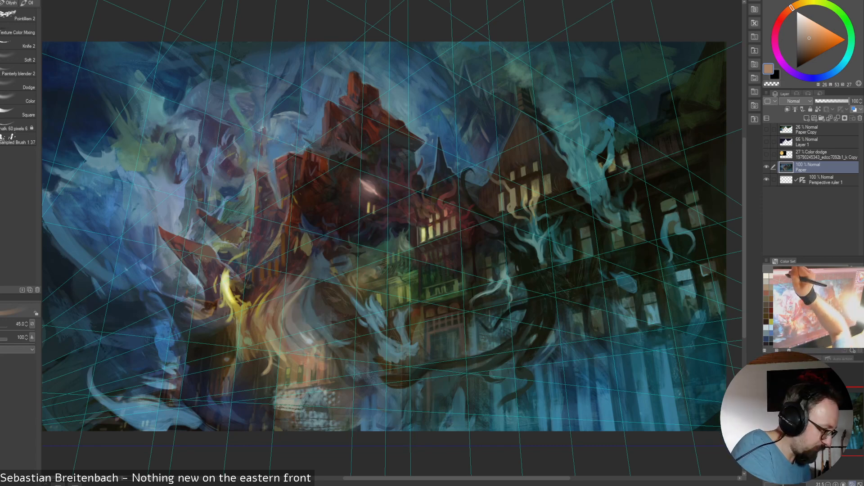
{"action": "key", "text": "bracketleft"}
{"action": "key", "text": "bracketleft"}
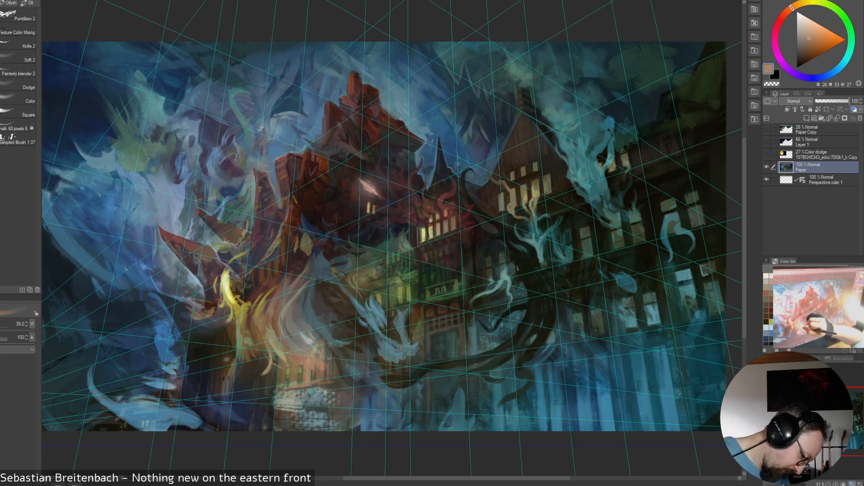
{"action": "left_click", "coordinate": [317, 365], "text": "alt"}
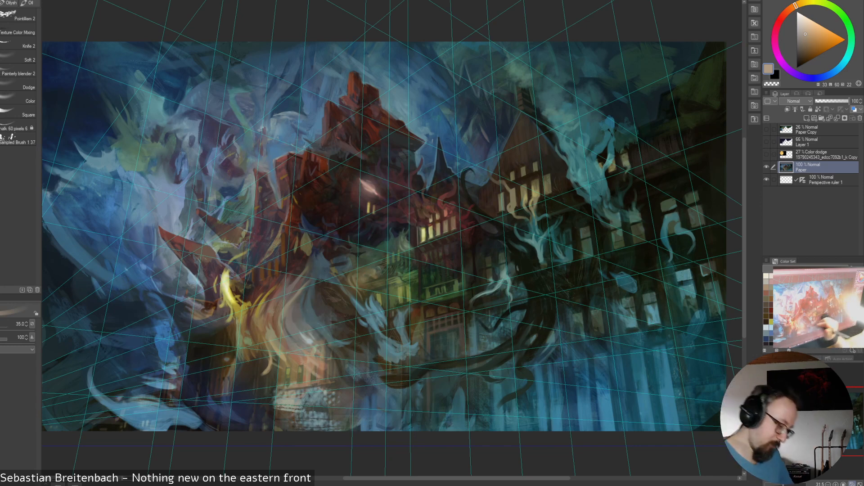
{"action": "left_click", "coordinate": [323, 361], "text": "alt"}
{"action": "left_click_drag", "start_coordinate": [329, 359], "coordinate": [326, 367]}
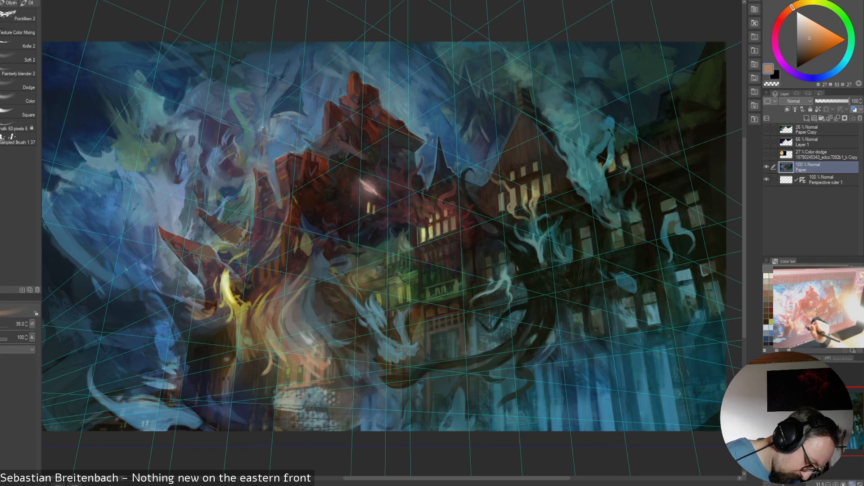
Define the small facade's upper edge and far corner with sampled greyish brown, orange-brown and dark olive
{"action": "left_click", "coordinate": [323, 348], "text": "alt"}
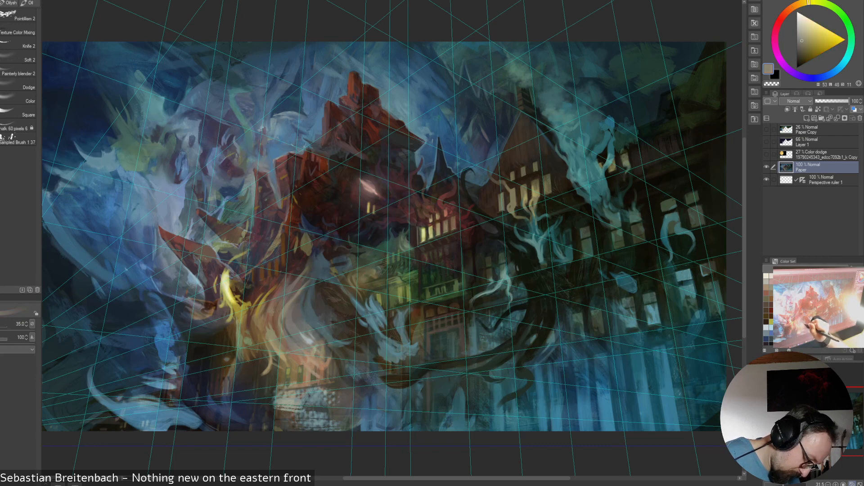
{"action": "left_click", "coordinate": [421, 207], "text": "alt"}
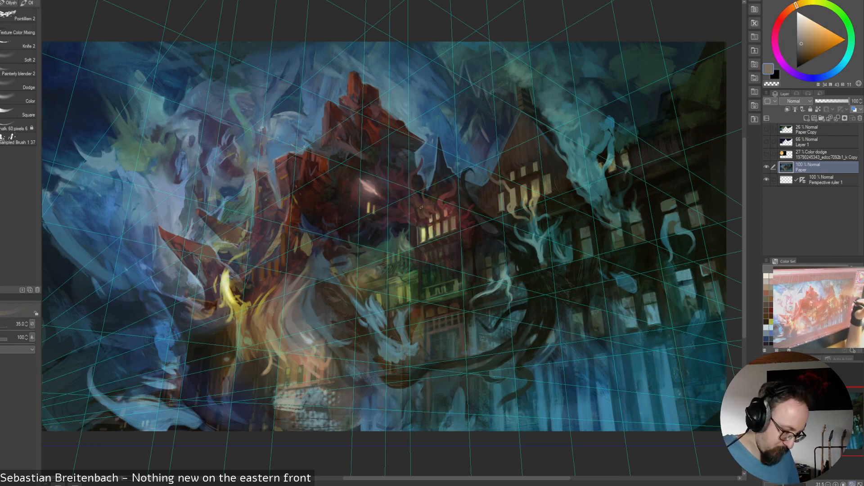
{"action": "left_click", "coordinate": [323, 360], "text": "alt"}
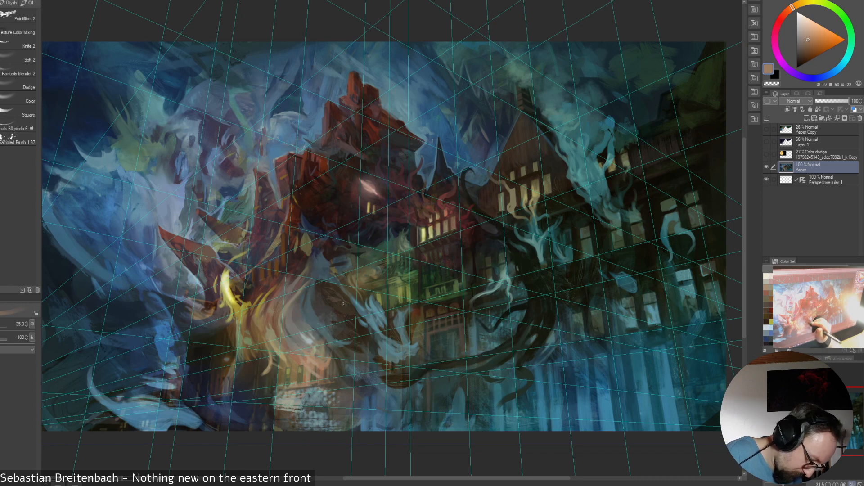
{"action": "left_click", "coordinate": [335, 357], "text": "alt"}
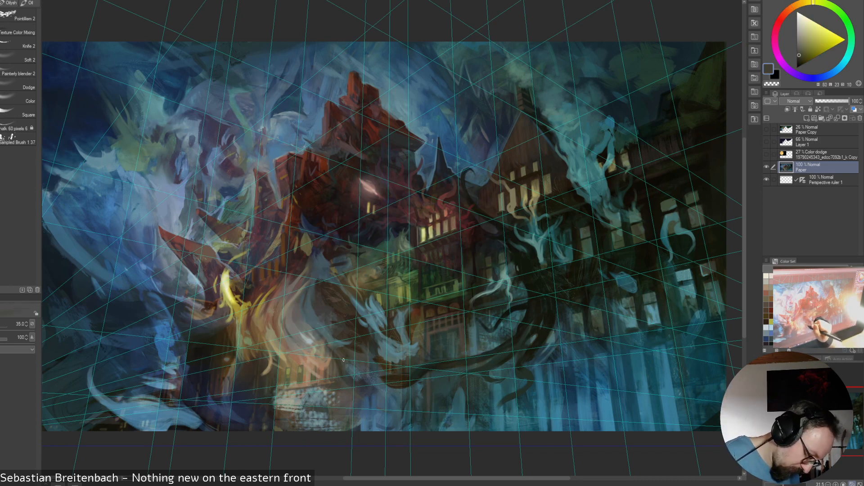
{"action": "left_click", "coordinate": [327, 348], "text": "alt"}
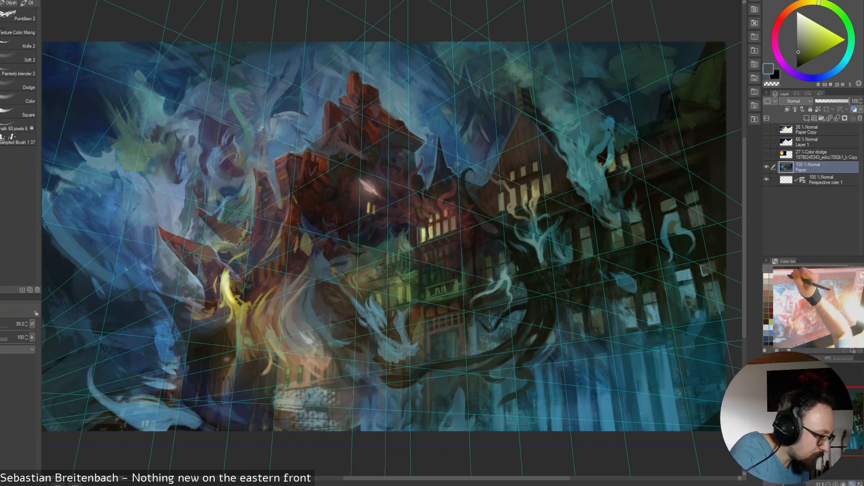
Darken the base of the small facade above the speckled patch with sampled dark olive and near-black brown
{"action": "left_click", "coordinate": [350, 370], "text": "alt"}
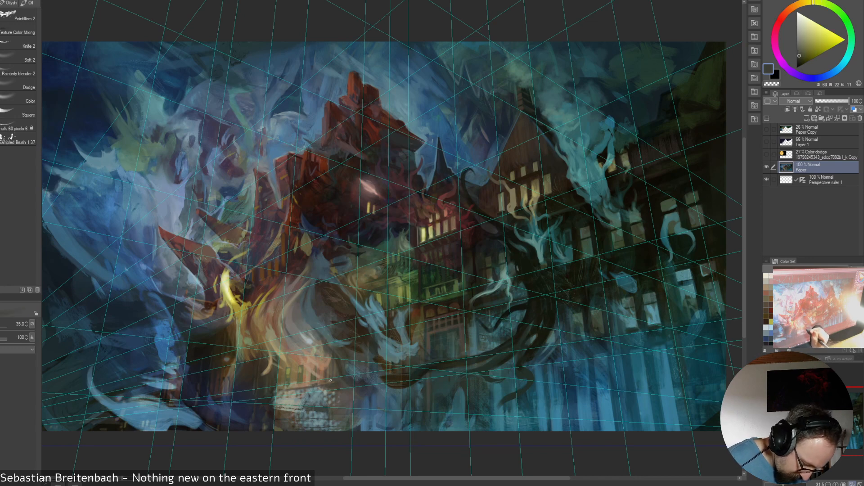
{"action": "left_click", "coordinate": [340, 379], "text": "alt"}
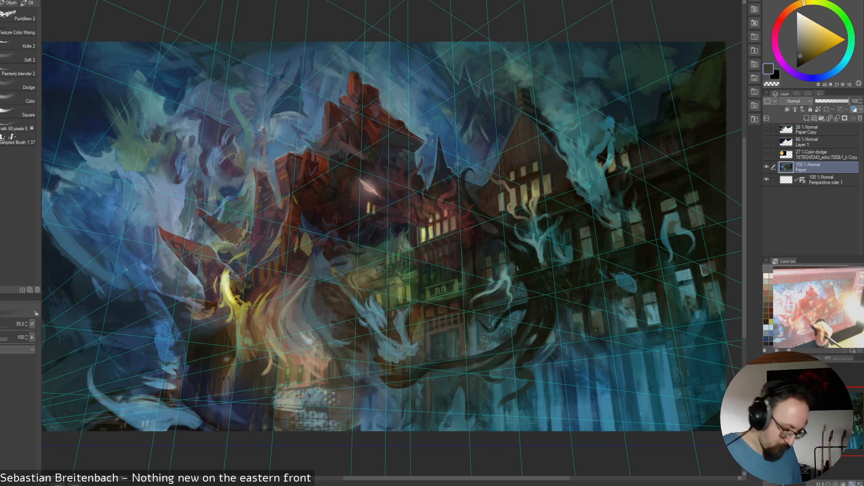
{"action": "left_click", "coordinate": [319, 386], "text": "alt"}
{"action": "left_click_drag", "start_coordinate": [303, 389], "coordinate": [352, 384]}
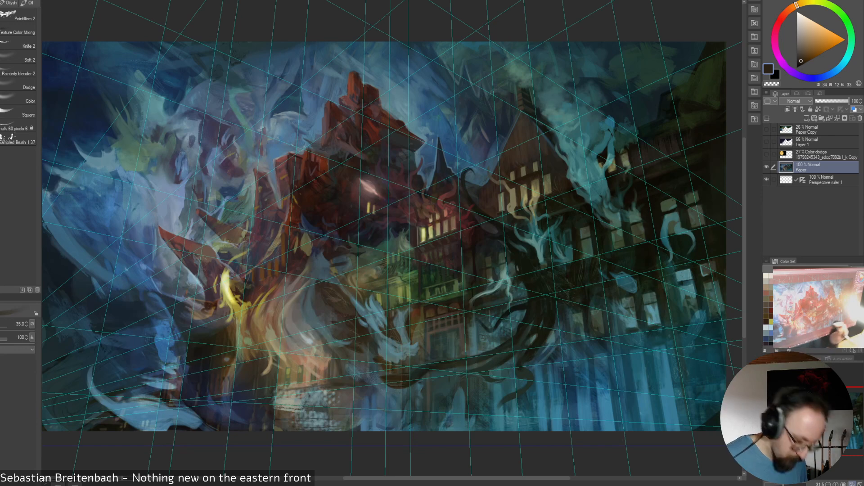
Work the ground around the pale speckled patch with sampled blue, grey-blue, near-black and dark olive
{"action": "left_click", "coordinate": [379, 407], "text": "alt"}
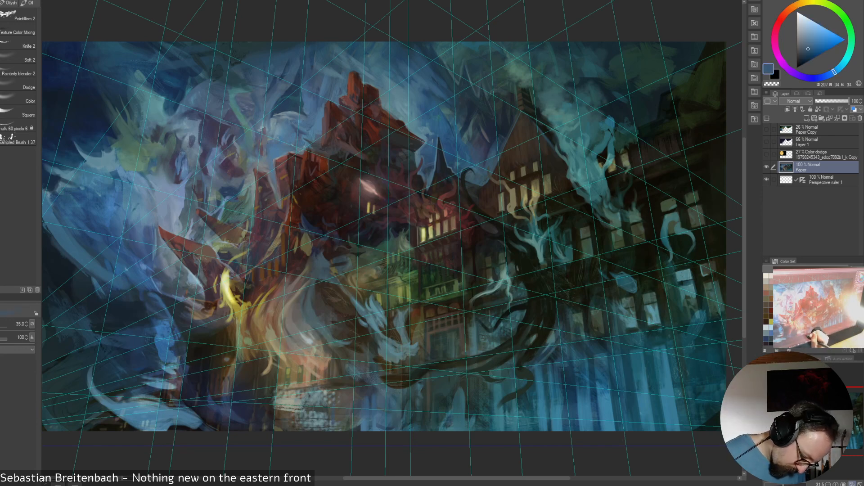
{"action": "left_click", "coordinate": [328, 410], "text": "alt"}
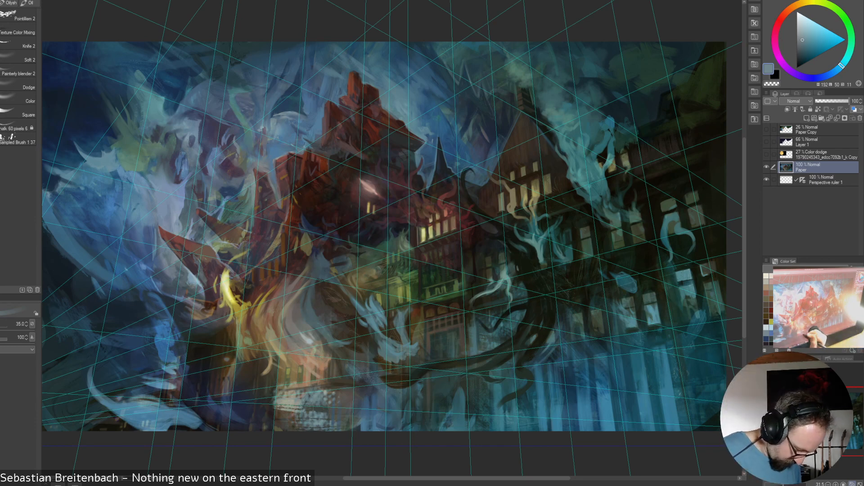
{"action": "left_click", "coordinate": [273, 396], "text": "alt"}
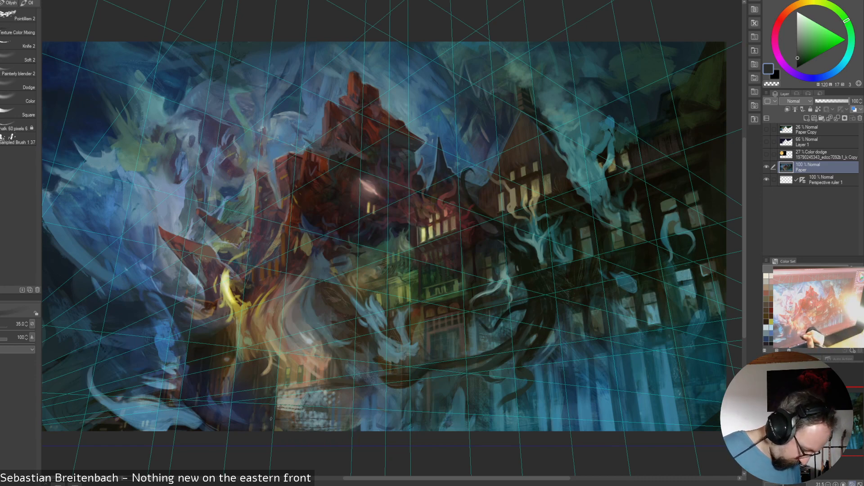
{"action": "left_click", "coordinate": [272, 423], "text": "alt"}
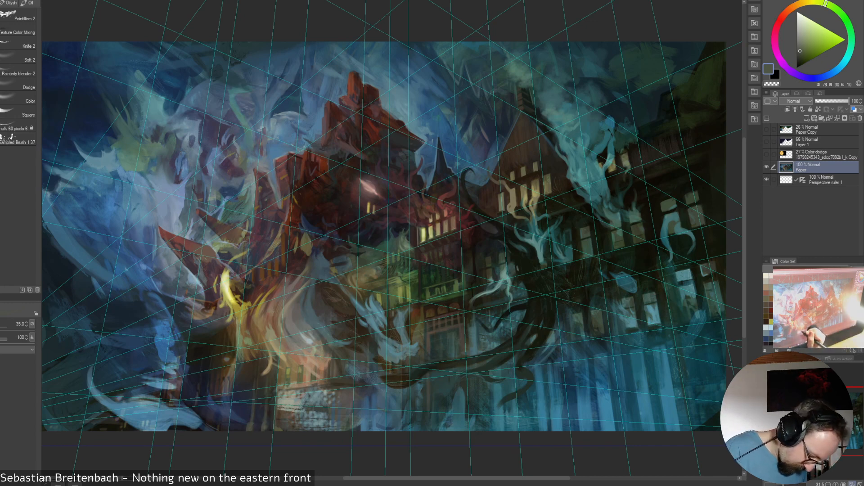
Rework the small facade's wall and the smoke above it with sampled tan, orange-brown, reddish brown and pale green
{"action": "left_click", "coordinate": [298, 385], "text": "alt"}
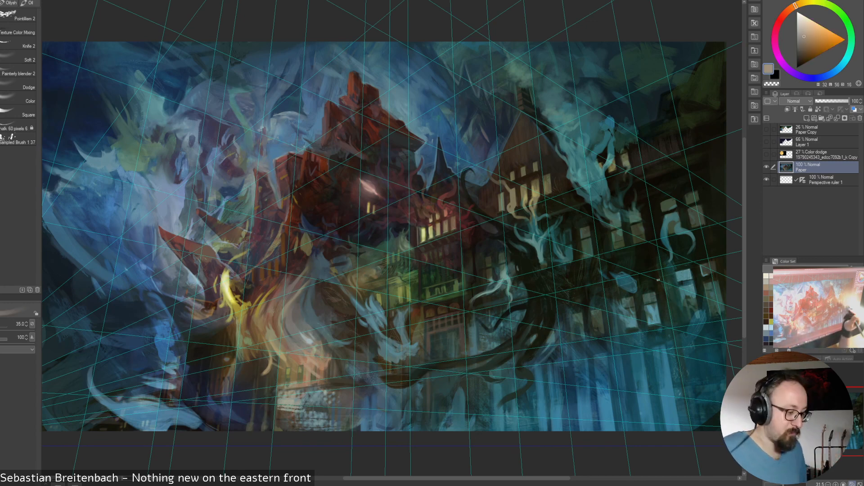
{"action": "left_click", "coordinate": [296, 363], "text": "alt"}
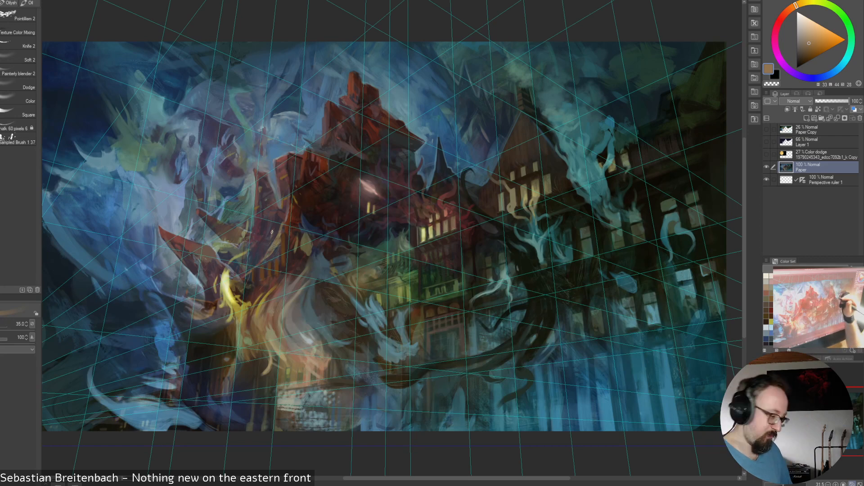
{"action": "left_click", "coordinate": [311, 336], "text": "alt"}
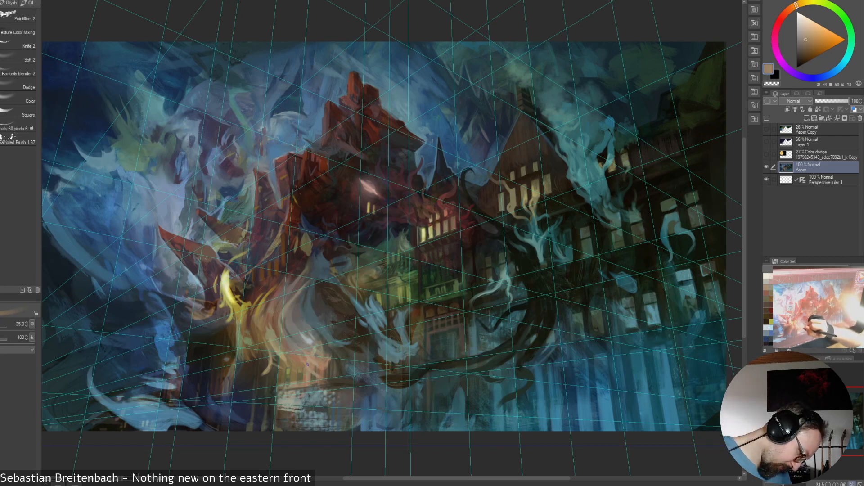
{"action": "left_click", "coordinate": [312, 362], "text": "alt"}
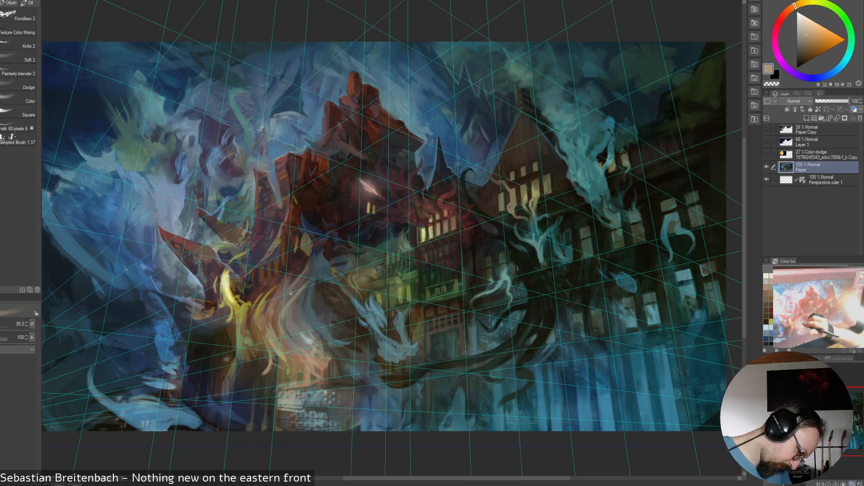
{"action": "left_click", "coordinate": [315, 366], "text": "alt"}
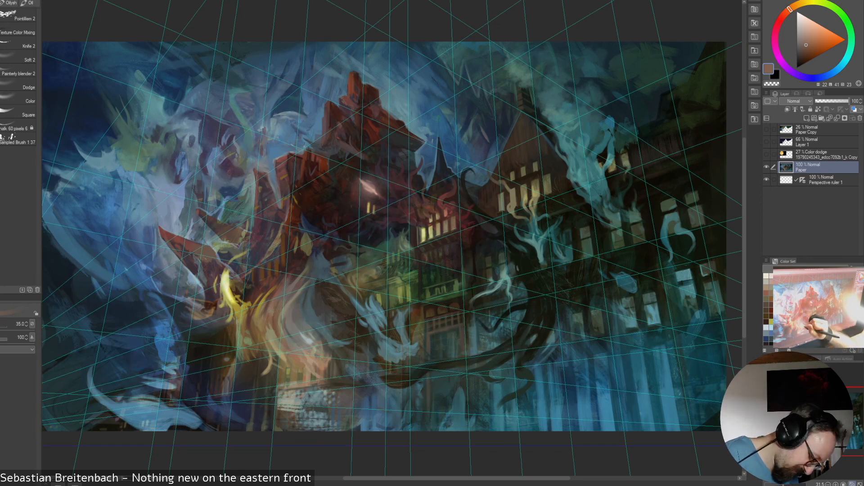
{"action": "left_click", "coordinate": [305, 345], "text": "alt"}
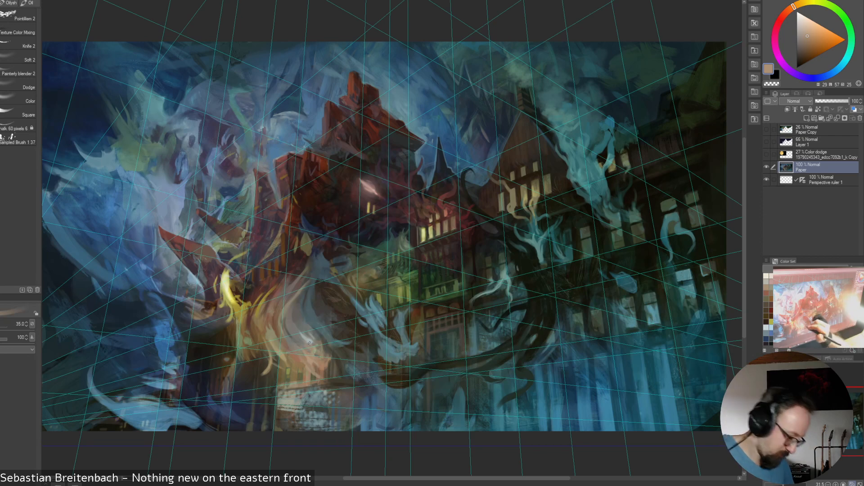
{"action": "left_click", "coordinate": [311, 338], "text": "alt"}
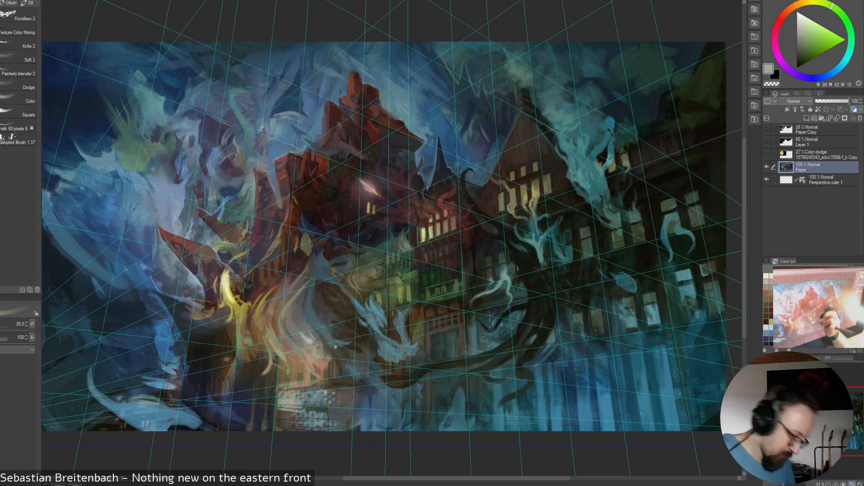
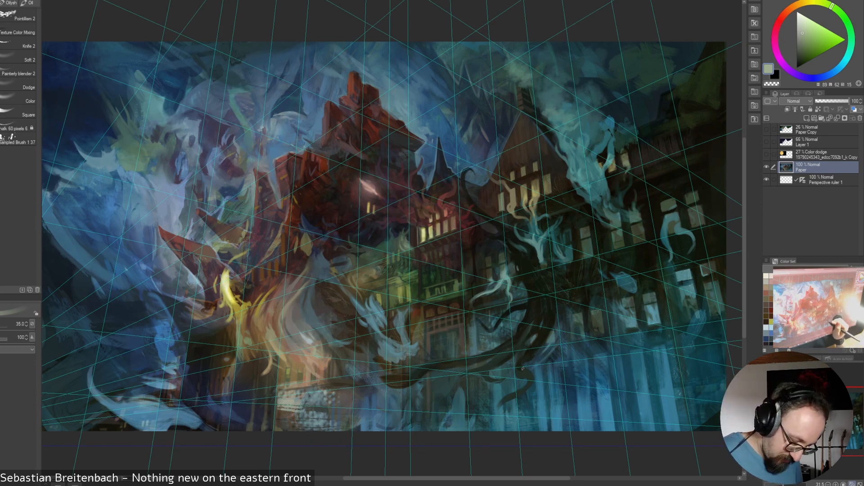
Rework the ground beside the speckled patch with sampled foreground blues and dark olive, enlarging the brush to size 70
{"action": "left_click", "coordinate": [538, 405], "text": "alt"}
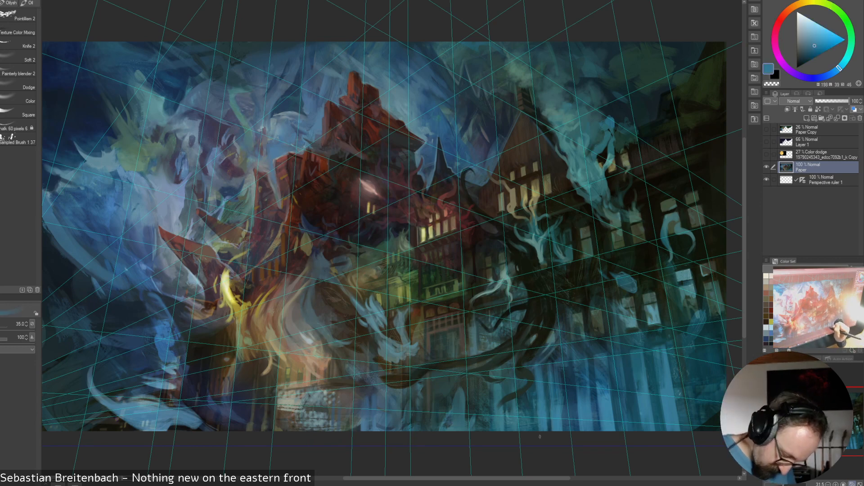
{"action": "left_click", "coordinate": [376, 408], "text": "alt"}
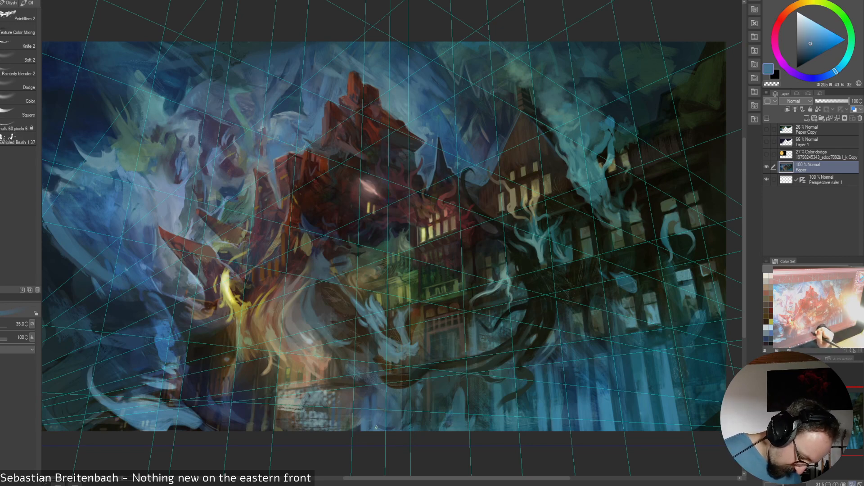
{"action": "left_click", "coordinate": [377, 419], "text": "alt"}
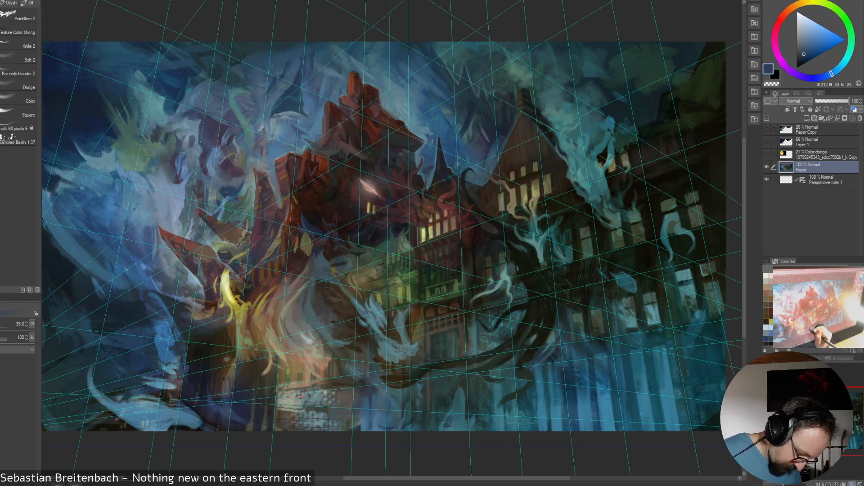
{"action": "left_click", "coordinate": [343, 402], "text": "alt"}
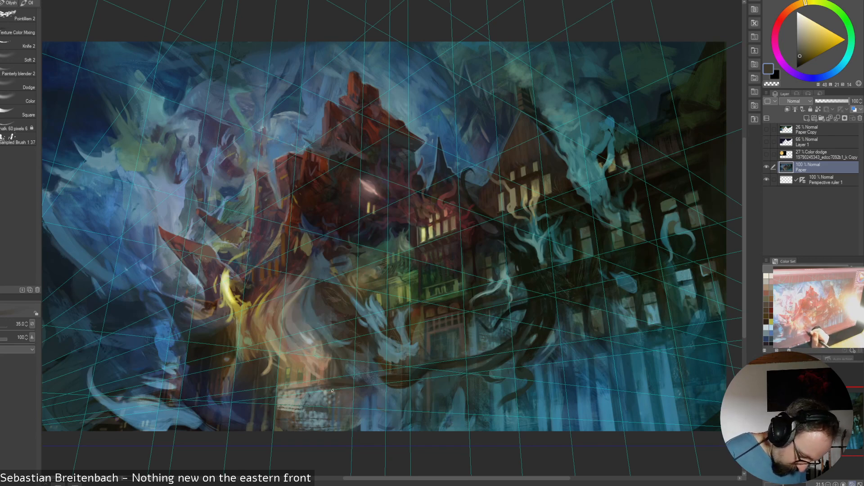
{"action": "key", "text": "bracketright"}
{"action": "key", "text": "bracketright"}
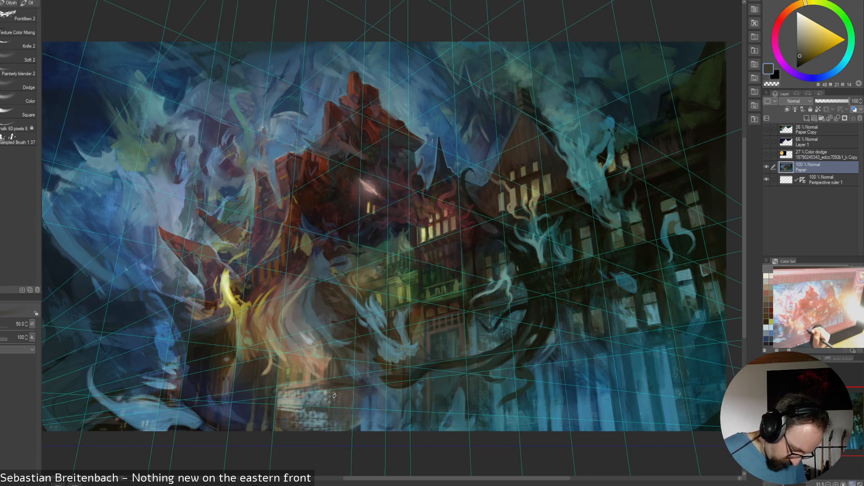
{"action": "key", "text": "bracketright"}
{"action": "key", "text": "bracketright"}
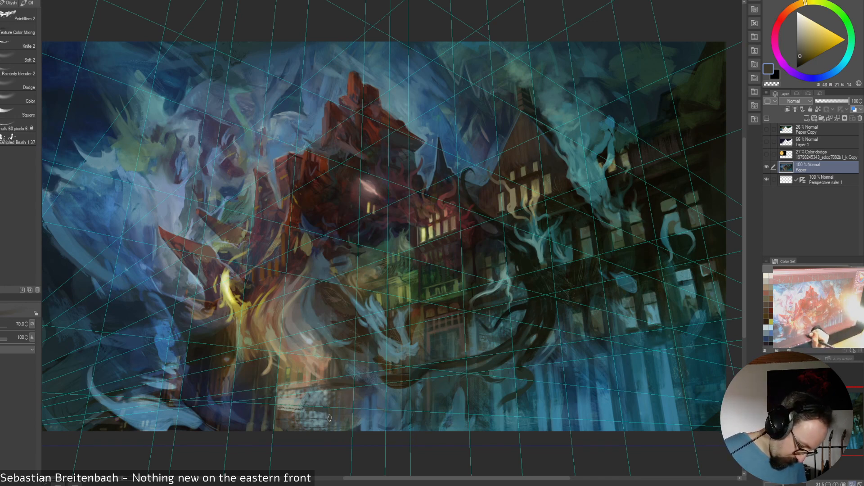
Touch up the edge of the speckled ground patch with sampled dark grey-teal, dark olive and muted blue-grey at brush size 17.5
{"action": "key", "text": "bracketleft"}
{"action": "key", "text": "bracketleft"}
{"action": "key", "text": "bracketleft"}
{"action": "key", "text": "bracketleft"}
{"action": "left_click", "coordinate": [334, 408], "text": "alt"}
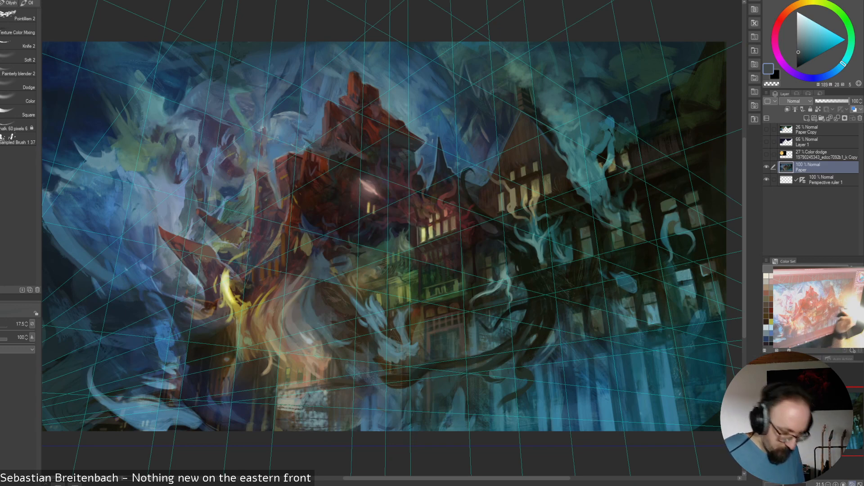
{"action": "left_click", "coordinate": [328, 385], "text": "alt"}
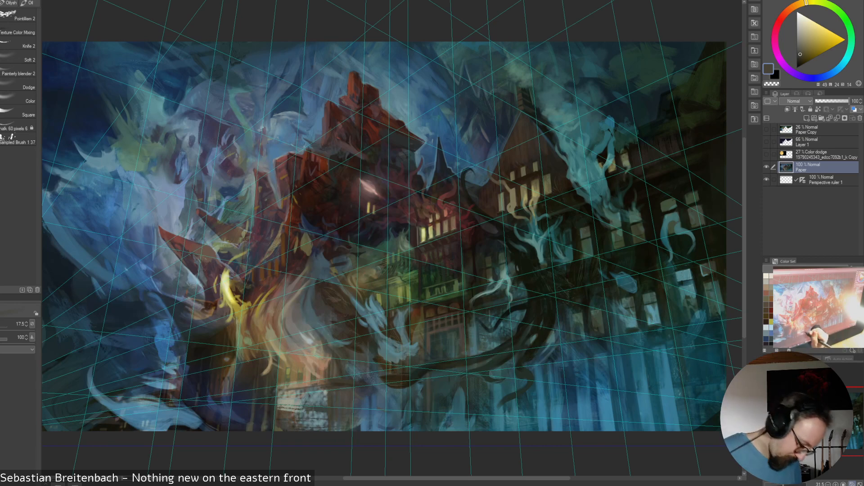
{"action": "left_click", "coordinate": [327, 422], "text": "alt"}
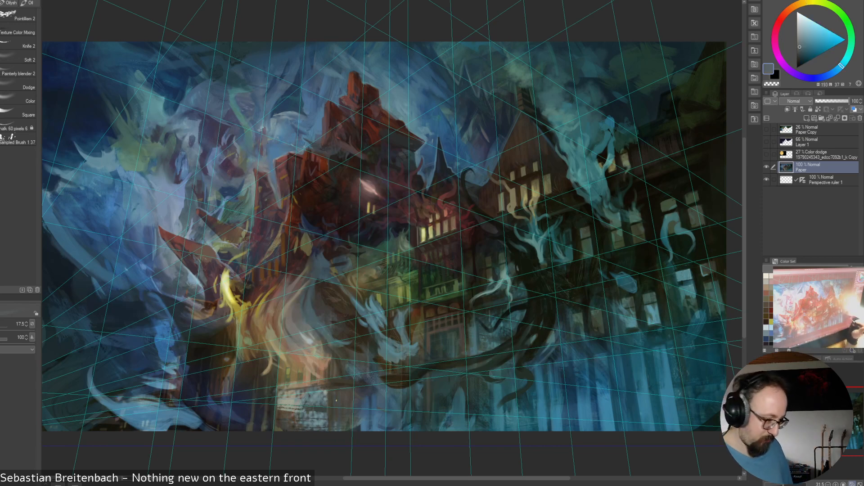
{"action": "key", "text": "bracketright"}
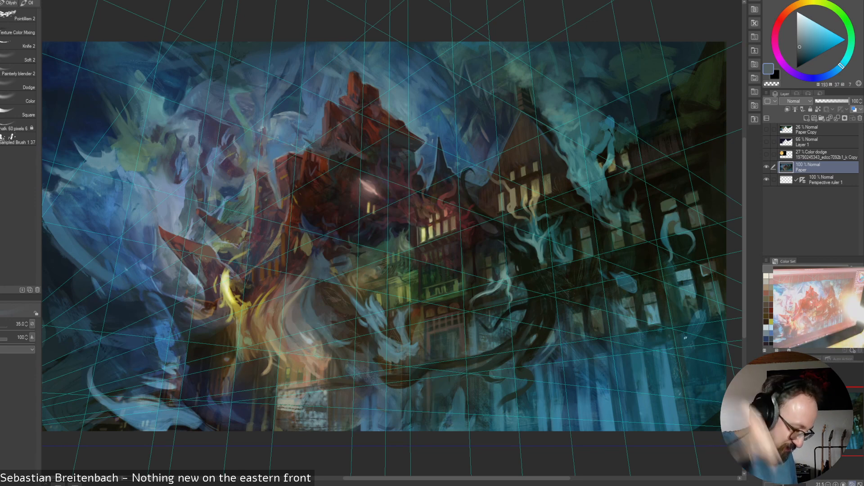
Check the whole painting with the perspective ruler hidden, sample a blue from the sky, and show the ruler again
{"action": "left_click_drag", "start_coordinate": [698, 119], "coordinate": [709, 120]}
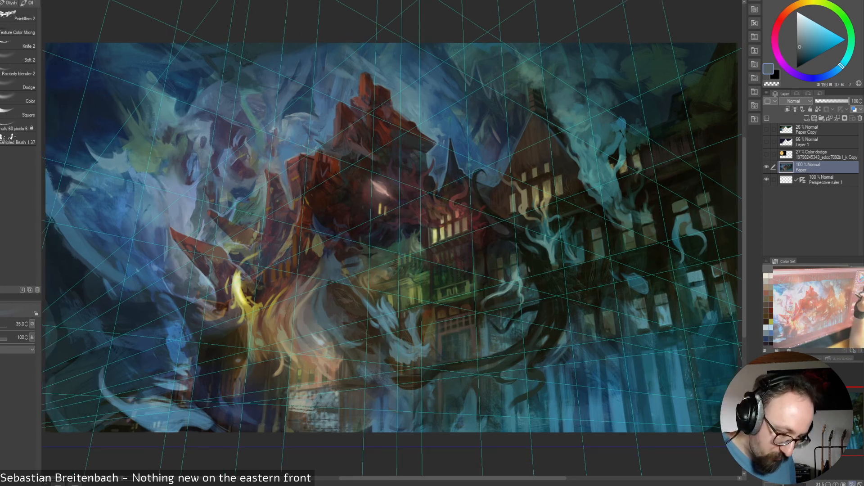
{"action": "left_click", "coordinate": [766, 179]}
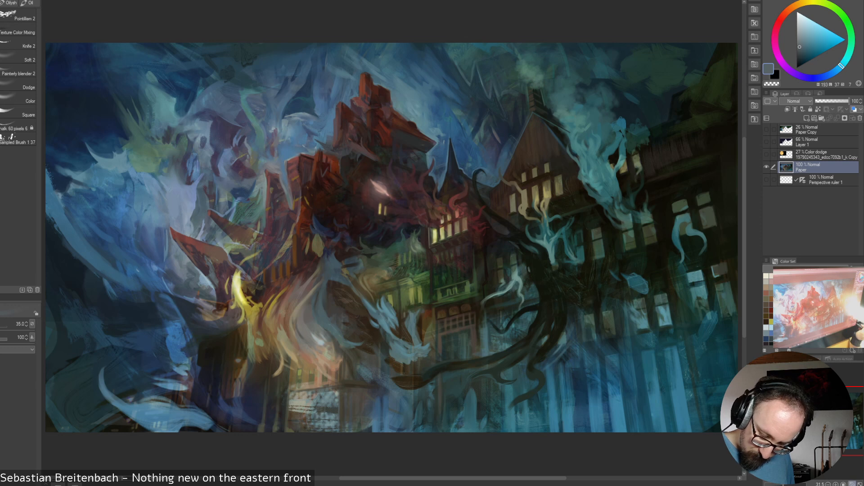
{"action": "left_click", "coordinate": [434, 136], "text": "alt"}
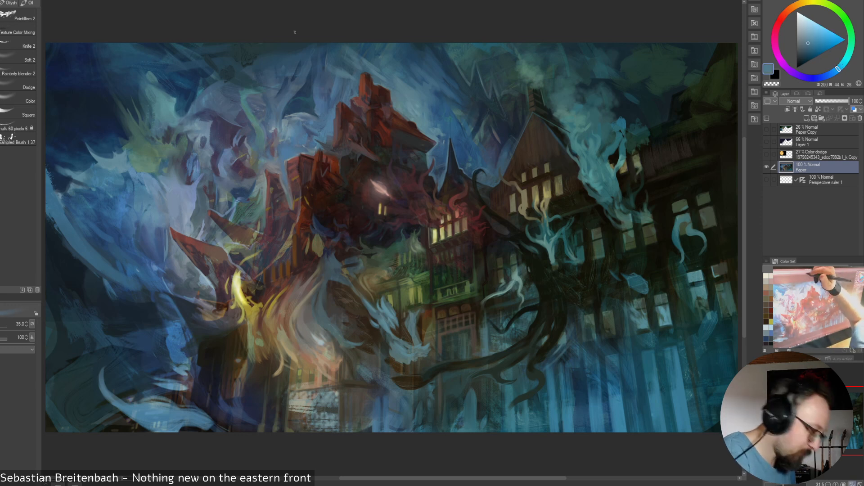
{"action": "left_click", "coordinate": [767, 180]}
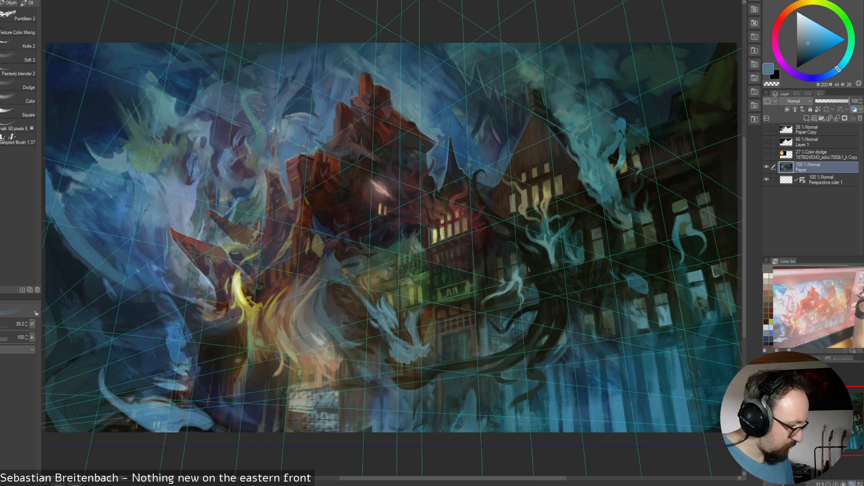
Repaint the smoky sky above the pale green wisp with sampled dark blues and muted teal, enlarging the brush to size 80
{"action": "left_click", "coordinate": [230, 130], "text": "alt"}
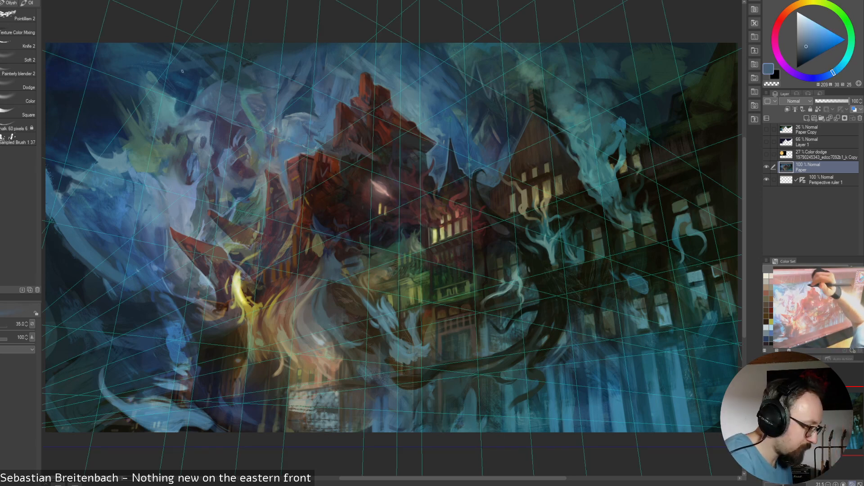
{"action": "left_click", "coordinate": [210, 73], "text": "alt"}
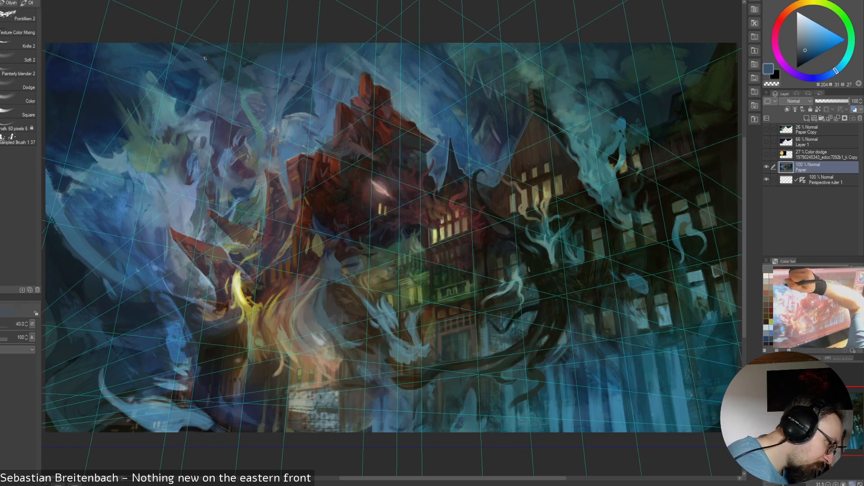
{"action": "key", "text": "bracketleft"}
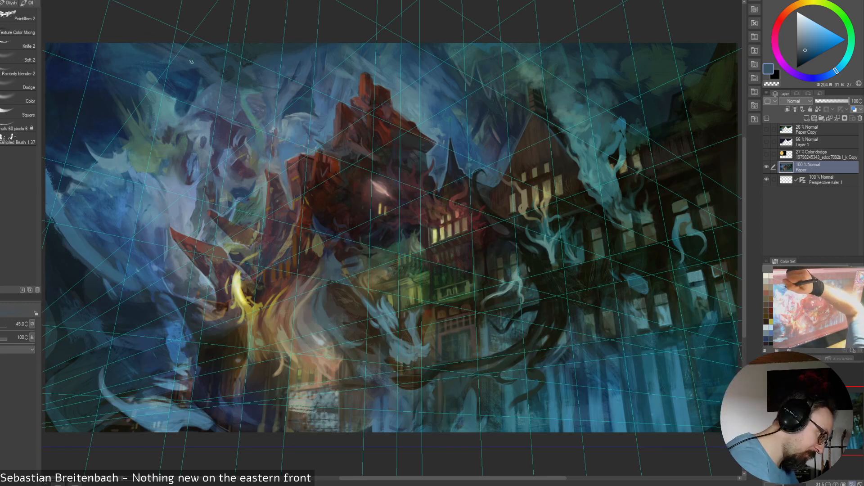
{"action": "key", "text": "bracketright"}
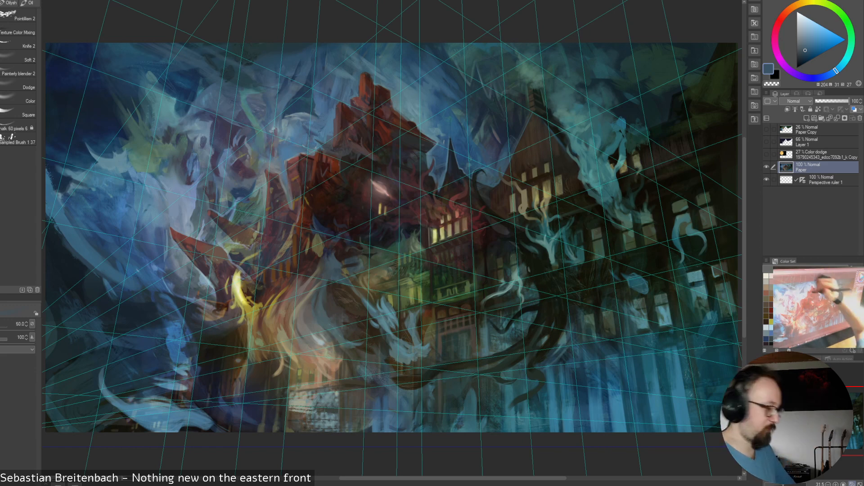
{"action": "key", "text": "bracketright"}
{"action": "key", "text": "bracketright"}
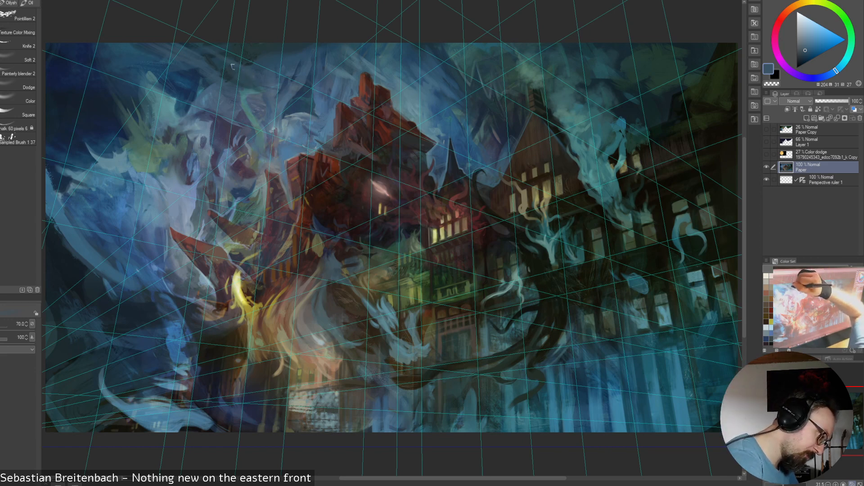
{"action": "left_click", "coordinate": [250, 90], "text": "alt"}
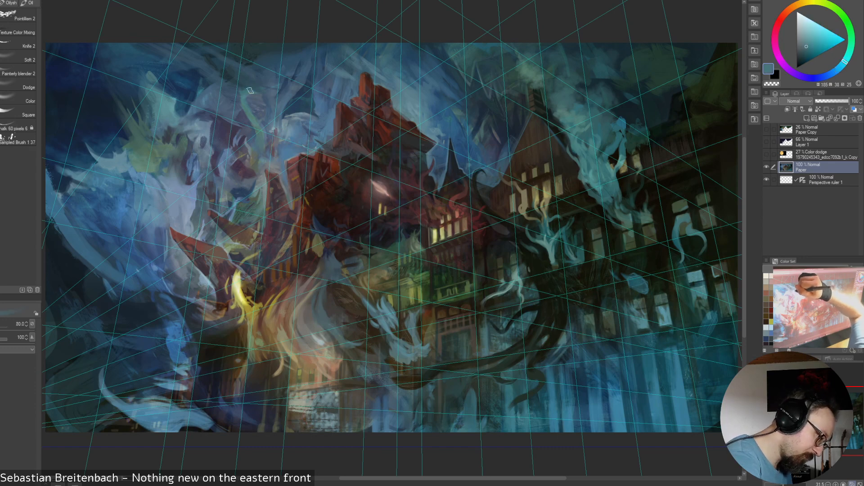
Hide the perspective ruler and refine the sky around the green wisp's tip with sampled dark blues and teal at brush size 17.5
{"action": "key", "text": "bracketleft"}
{"action": "key", "text": "bracketleft"}
{"action": "key", "text": "bracketleft"}
{"action": "key", "text": "bracketleft"}
{"action": "key", "text": "bracketleft"}
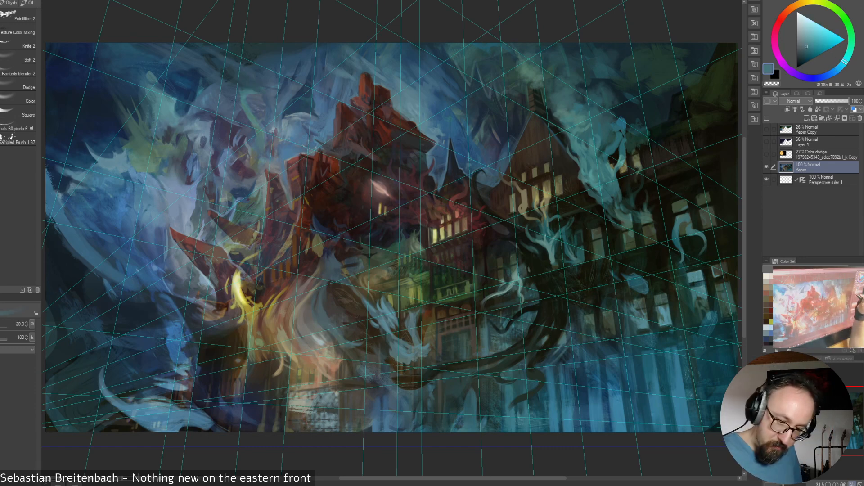
{"action": "left_click", "coordinate": [766, 180]}
{"action": "key", "text": "bracketleft"}
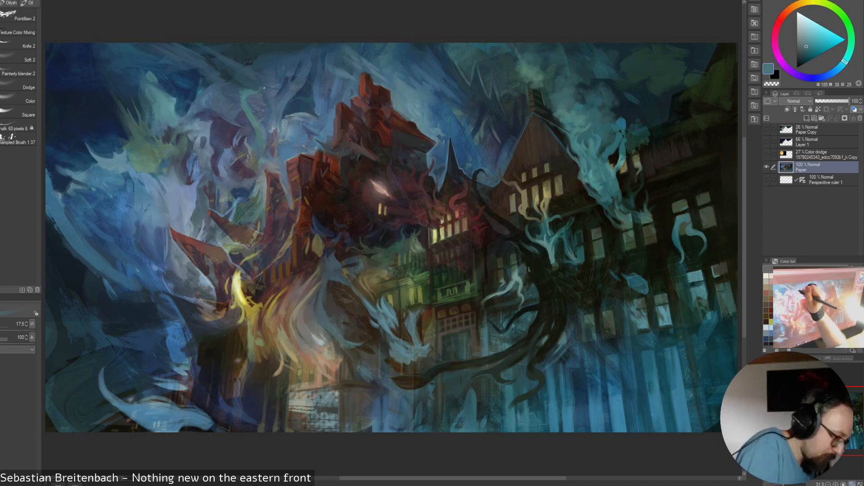
{"action": "left_click", "coordinate": [273, 58], "text": "alt"}
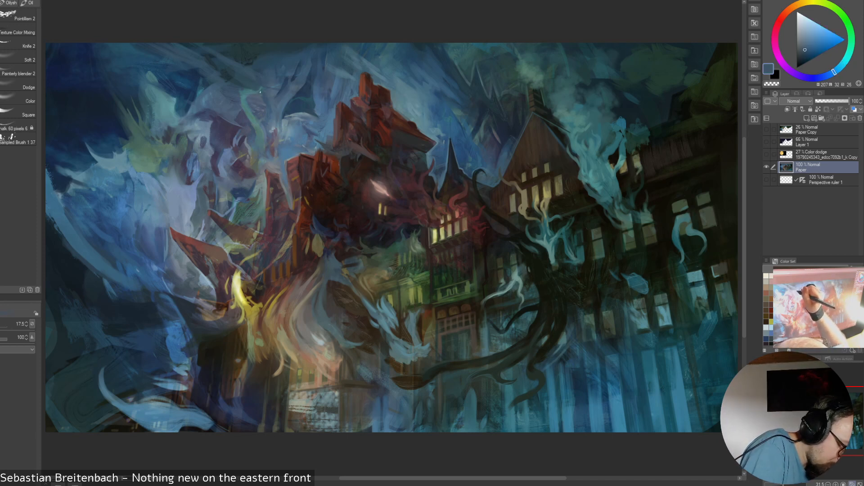
{"action": "left_click", "coordinate": [246, 88], "text": "alt"}
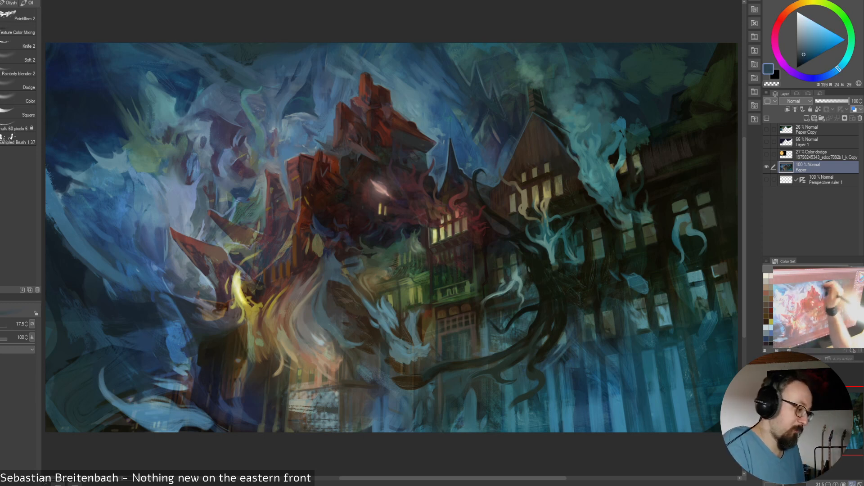
{"action": "left_click", "coordinate": [242, 104], "text": "alt"}
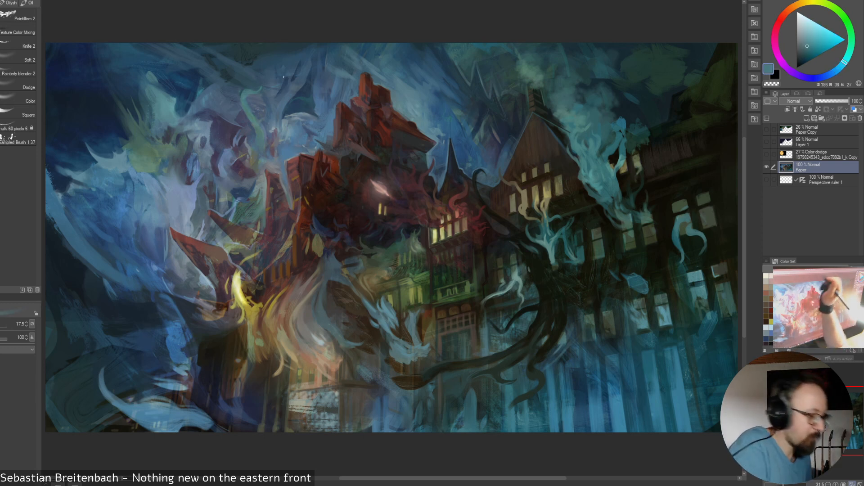
Work the smoke between the green wisp and the red tower with sampled muted violets, pale blue and pale teal at brush size 25
{"action": "left_click", "coordinate": [275, 134], "text": "alt"}
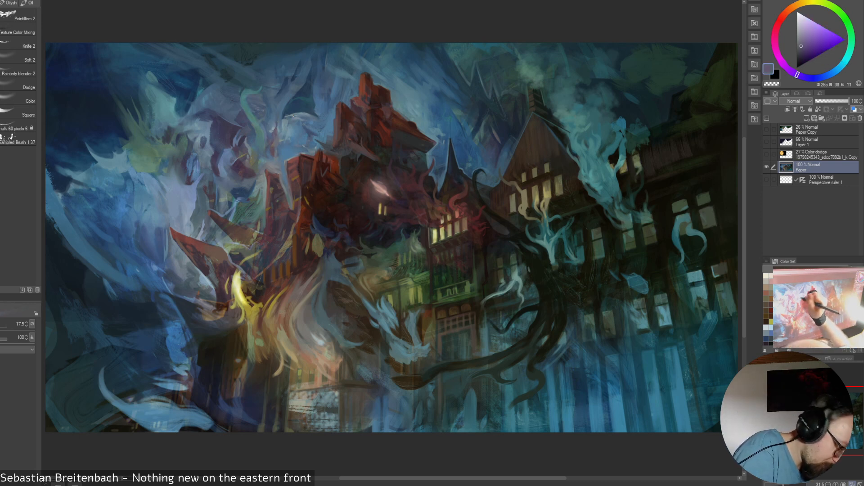
{"action": "key", "text": "bracketright"}
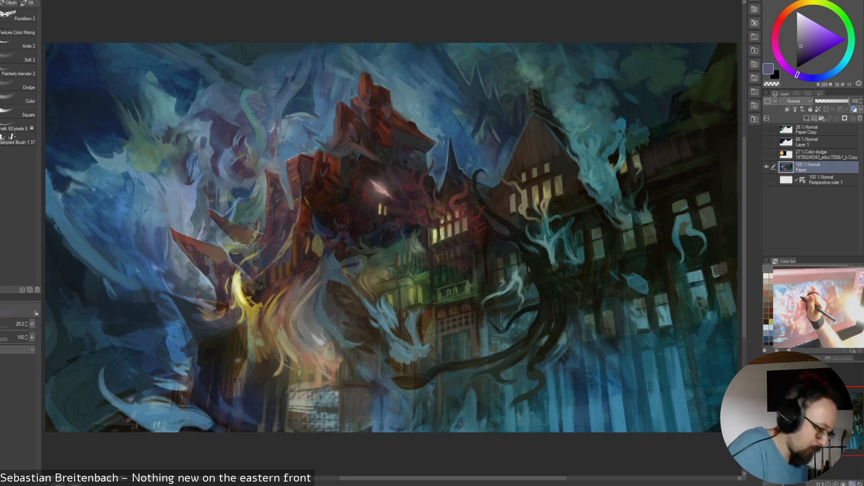
{"action": "left_click", "coordinate": [276, 133], "text": "alt"}
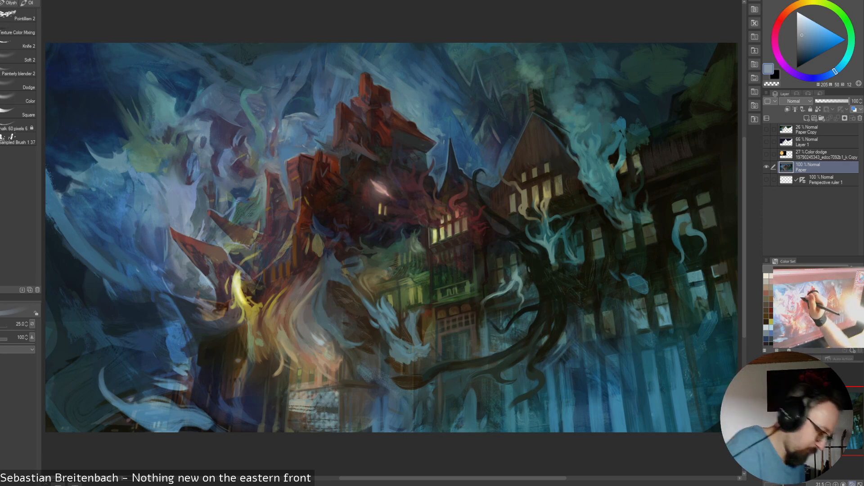
{"action": "left_click", "coordinate": [261, 133], "text": "alt"}
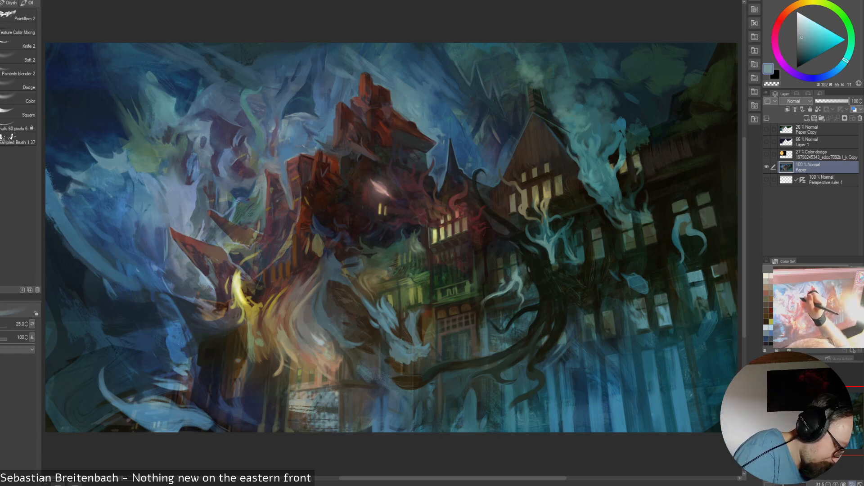
{"action": "left_click", "coordinate": [275, 133], "text": "alt"}
{"action": "left_click", "coordinate": [273, 152], "text": "alt"}
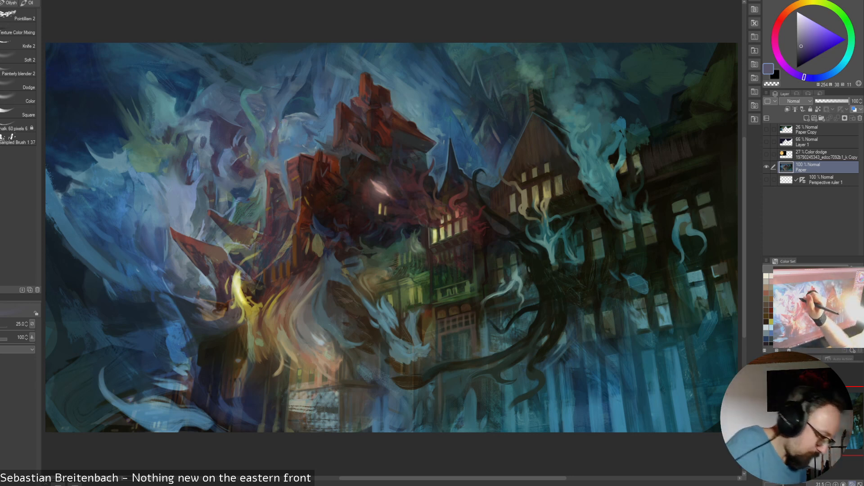
{"action": "left_click", "coordinate": [272, 148], "text": "alt"}
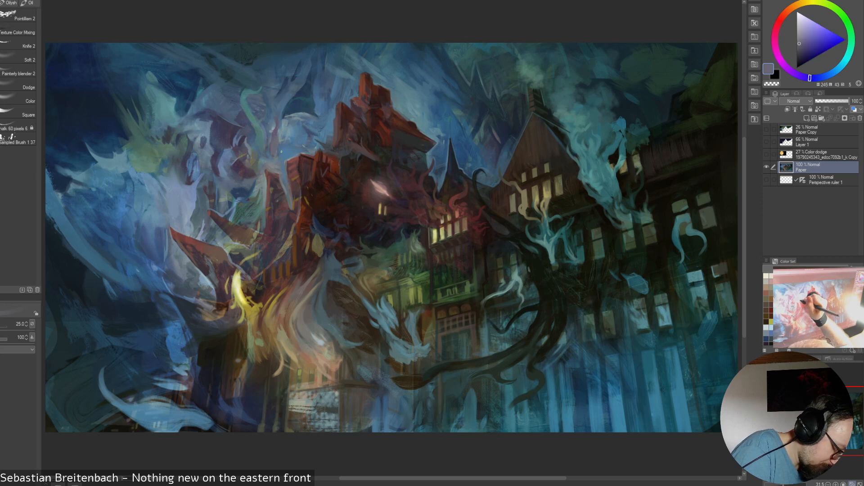
Shape a narrow vertical form in the smoke beside the green wisp with sampled dark purple, muted violet and pale grey-blues
{"action": "left_click", "coordinate": [276, 130], "text": "alt"}
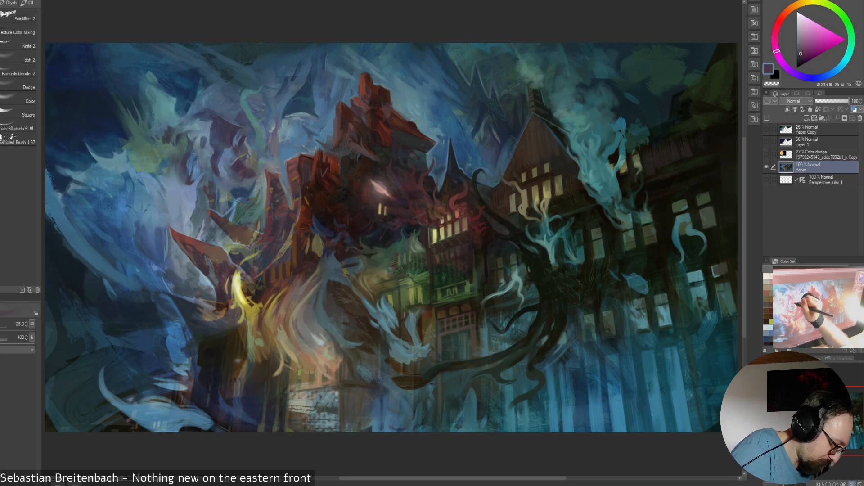
{"action": "left_click_drag", "start_coordinate": [275, 129], "coordinate": [274, 154]}
{"action": "left_click", "coordinate": [277, 148], "text": "alt"}
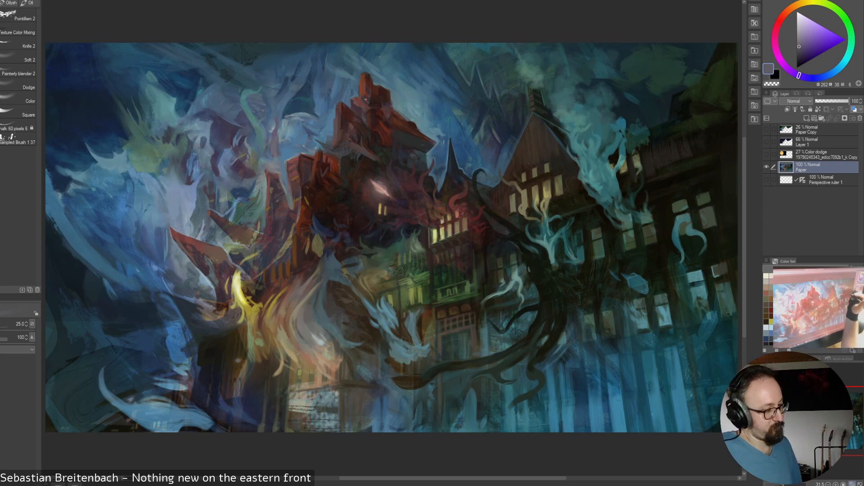
{"action": "left_click", "coordinate": [276, 153], "text": "alt"}
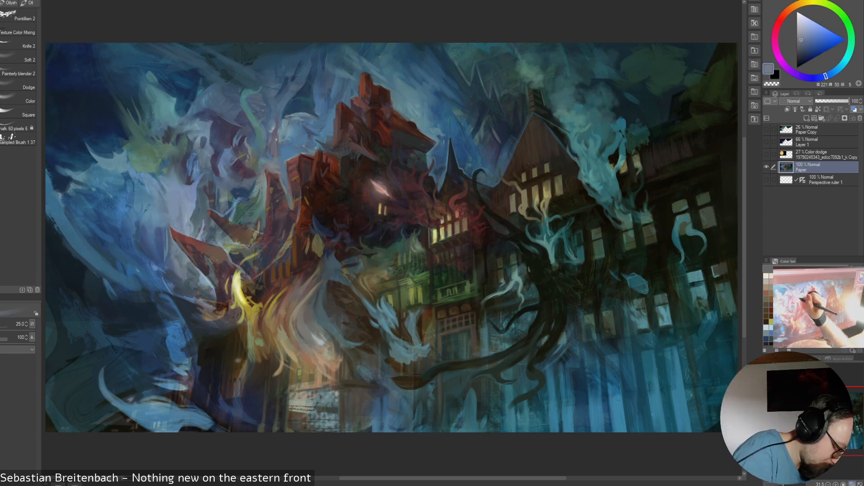
{"action": "left_click", "coordinate": [277, 152], "text": "alt"}
{"action": "left_click", "coordinate": [279, 131], "text": "alt"}
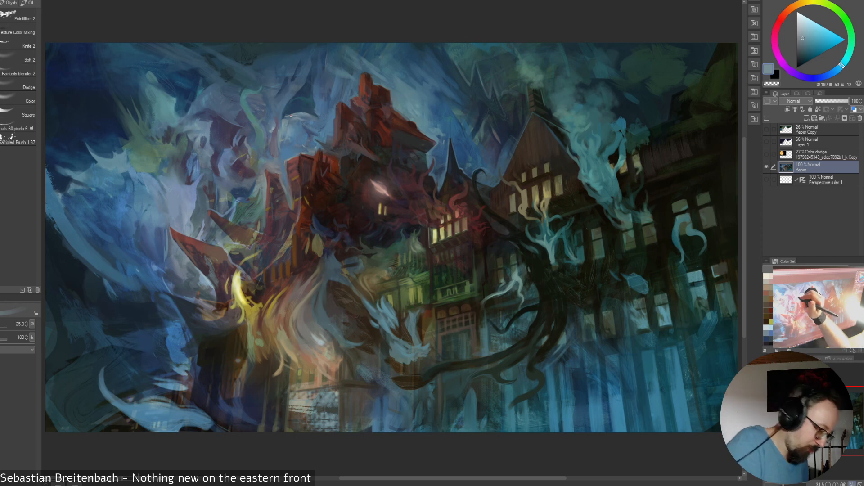
Rework the smoke around the green wisp's curve with sampled slate blues, grey-green, teal and light grey-blue
{"action": "left_click", "coordinate": [264, 126], "text": "alt"}
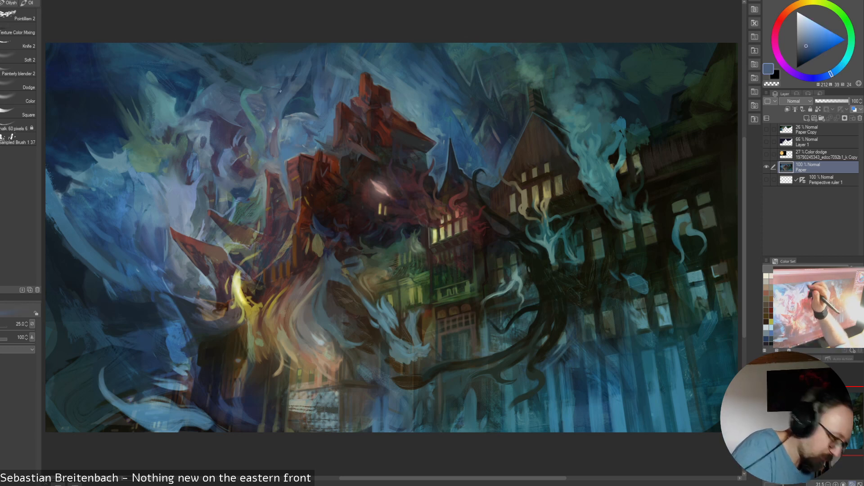
{"action": "left_click", "coordinate": [262, 135], "text": "alt"}
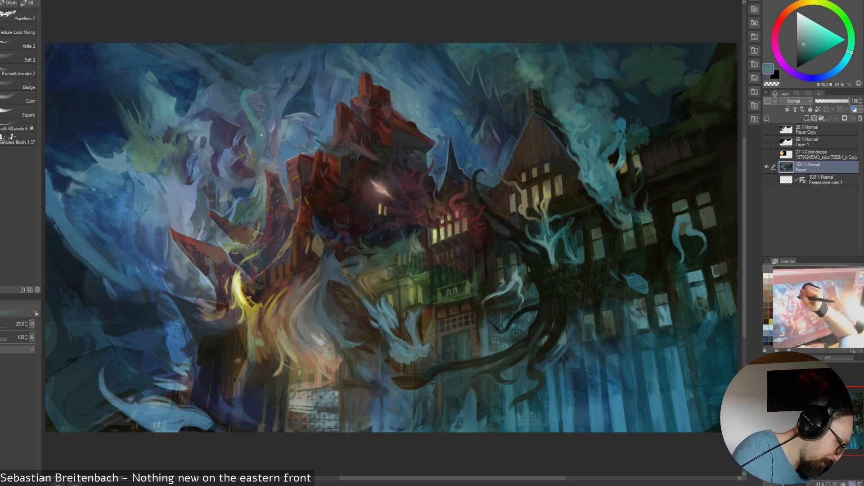
{"action": "left_click", "coordinate": [253, 129], "text": "alt"}
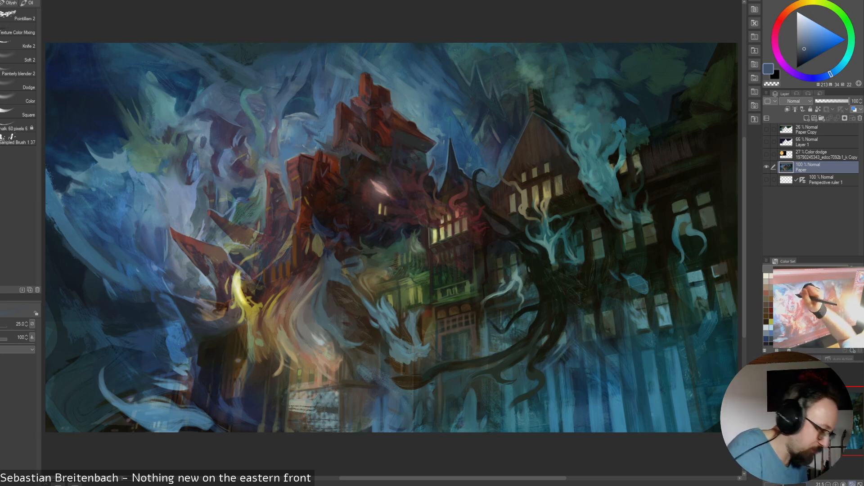
{"action": "left_click", "coordinate": [247, 110], "text": "alt"}
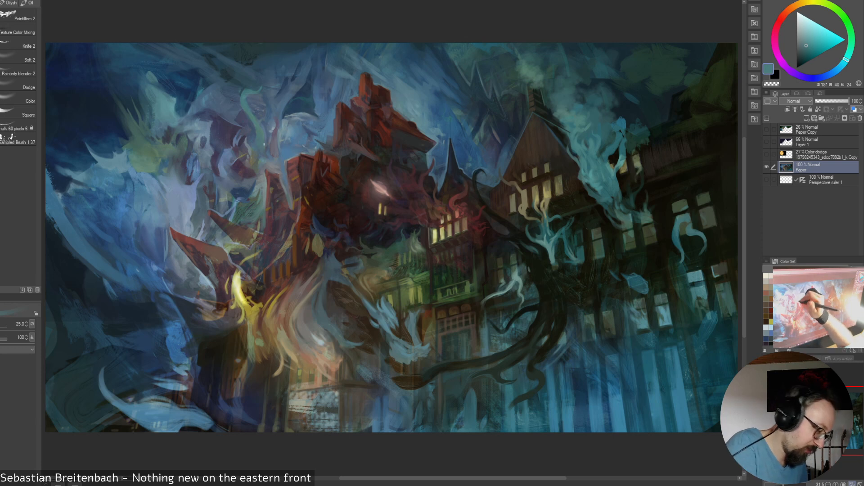
{"action": "left_click", "coordinate": [263, 111], "text": "alt"}
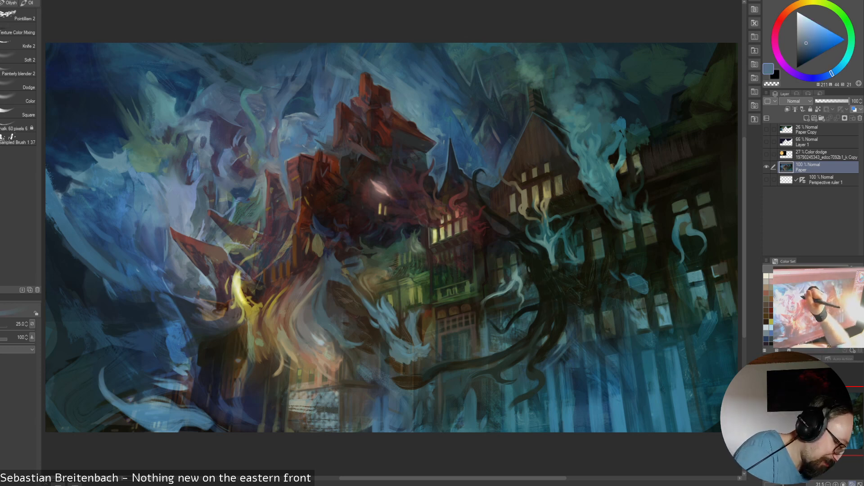
{"action": "left_click", "coordinate": [280, 122], "text": "alt"}
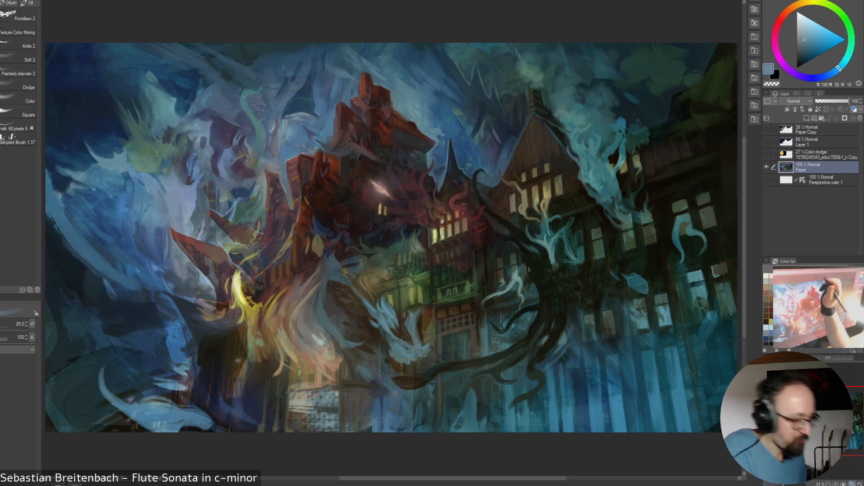
Rework the smoke and sky beside the red tower's peak with sampled light grey-blue, dark slate blue and muted blue at brush size 25
{"action": "left_click", "coordinate": [288, 133], "text": "alt"}
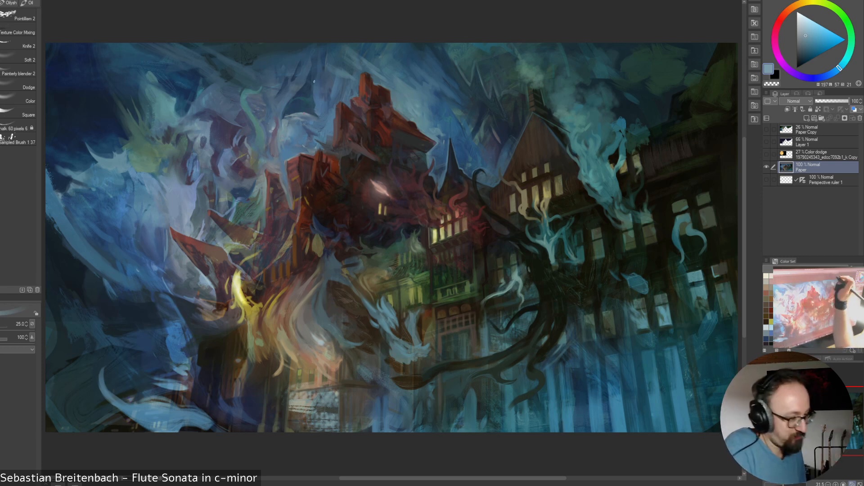
{"action": "left_click", "coordinate": [298, 104], "text": "alt"}
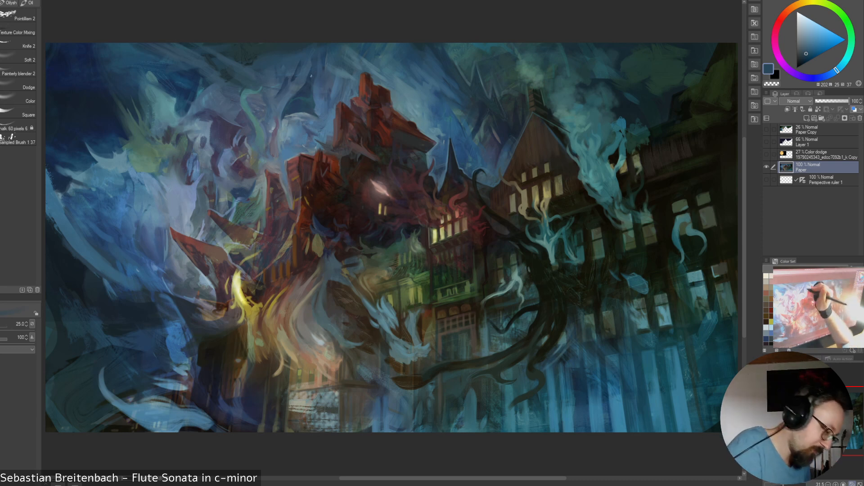
{"action": "left_click", "coordinate": [306, 87], "text": "alt"}
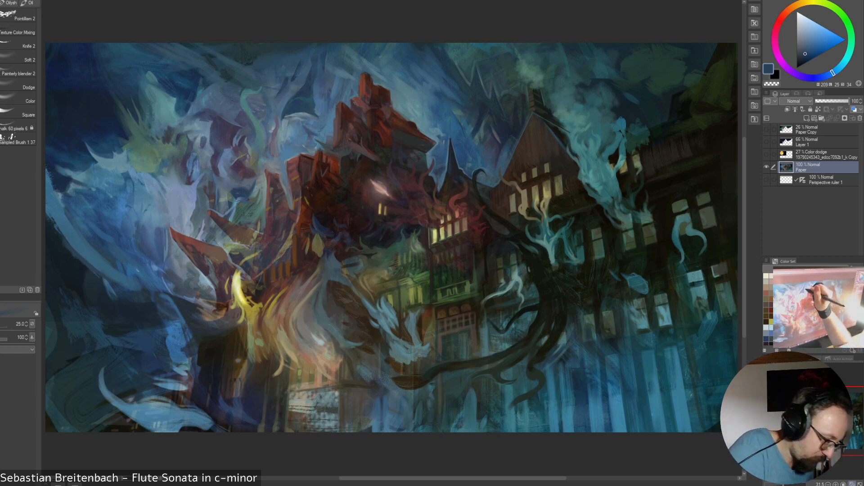
{"action": "left_click", "coordinate": [311, 87], "text": "alt"}
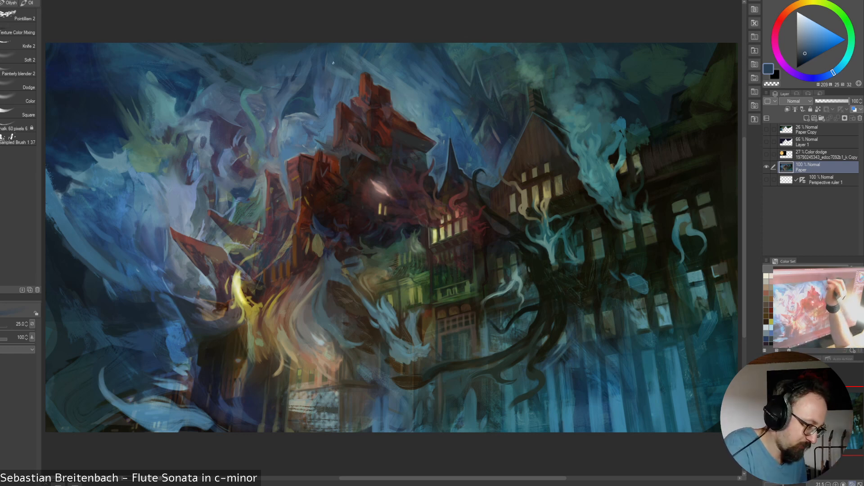
{"action": "left_click", "coordinate": [315, 88], "text": "alt"}
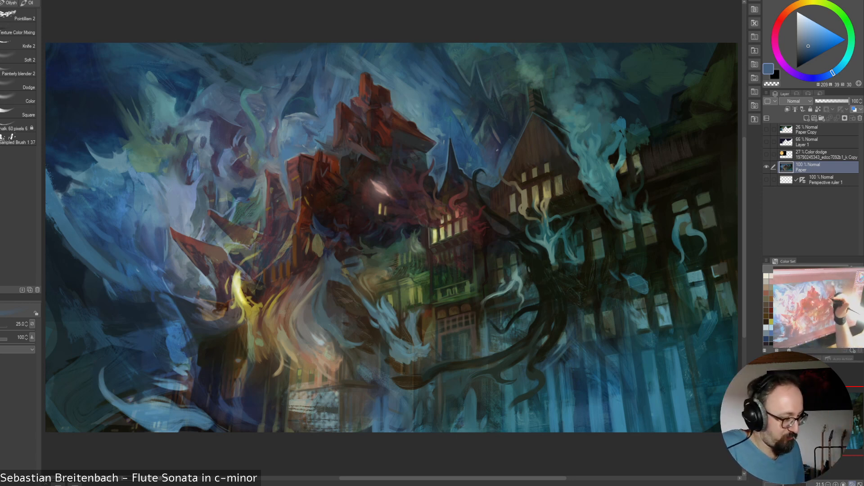
{"action": "left_click", "coordinate": [298, 108], "text": "alt"}
{"action": "left_click", "coordinate": [298, 116], "text": "alt"}
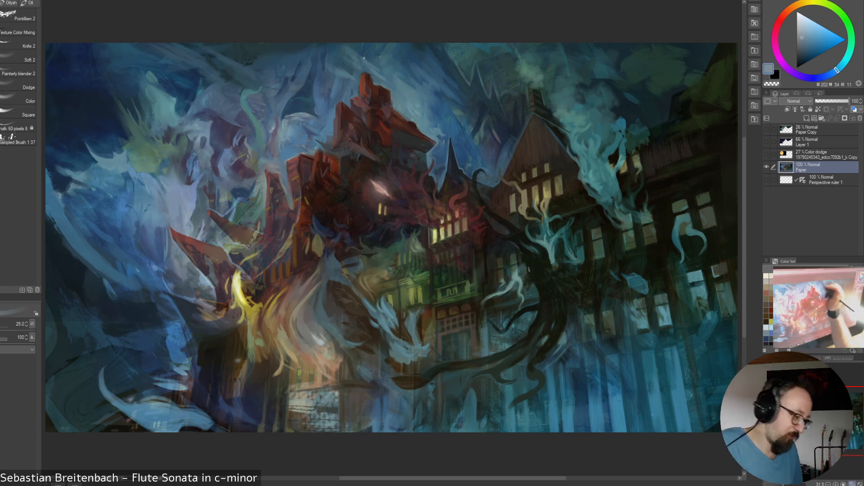
{"action": "left_click", "coordinate": [295, 107], "text": "alt"}
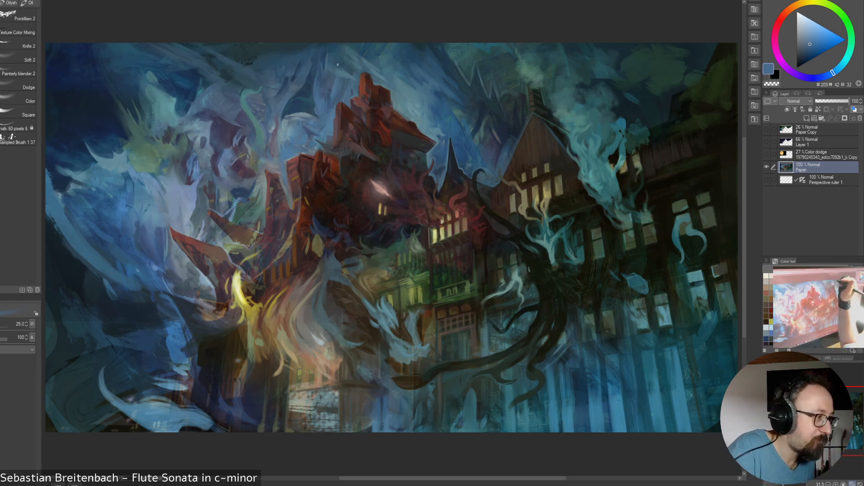
Refine the upper sky near the red tower's chimney with sampled dark slate and steel blues at brush size 25
{"action": "left_click", "coordinate": [324, 80], "text": "alt"}
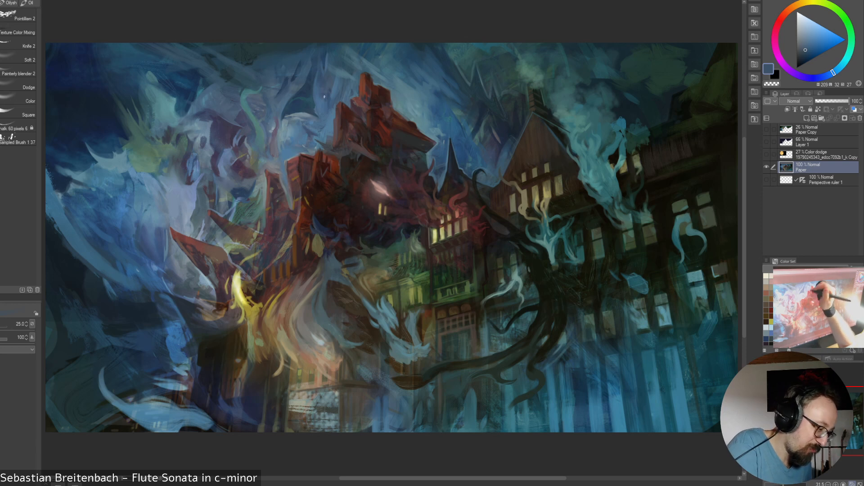
{"action": "left_click", "coordinate": [324, 73], "text": "alt"}
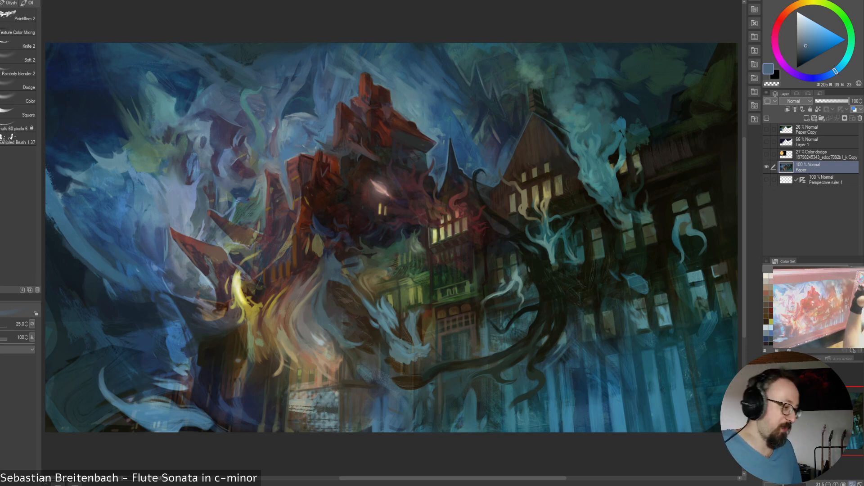
{"action": "left_click", "coordinate": [328, 62], "text": "alt"}
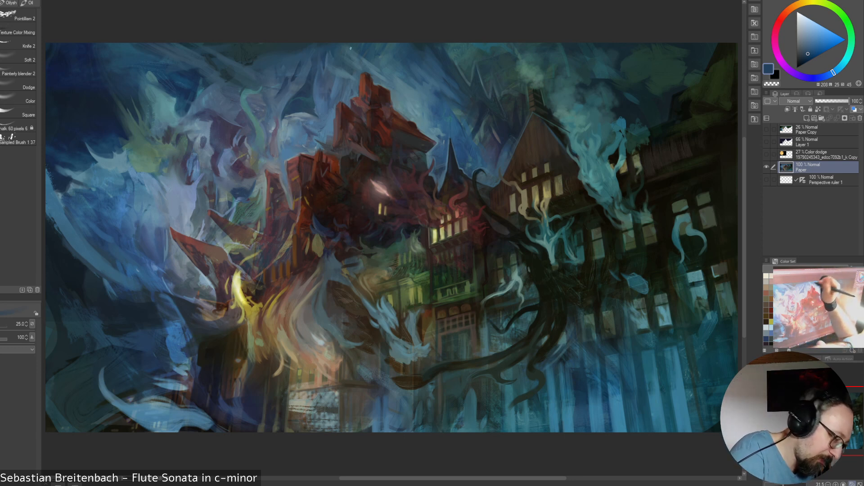
{"action": "left_click", "coordinate": [332, 63], "text": "alt"}
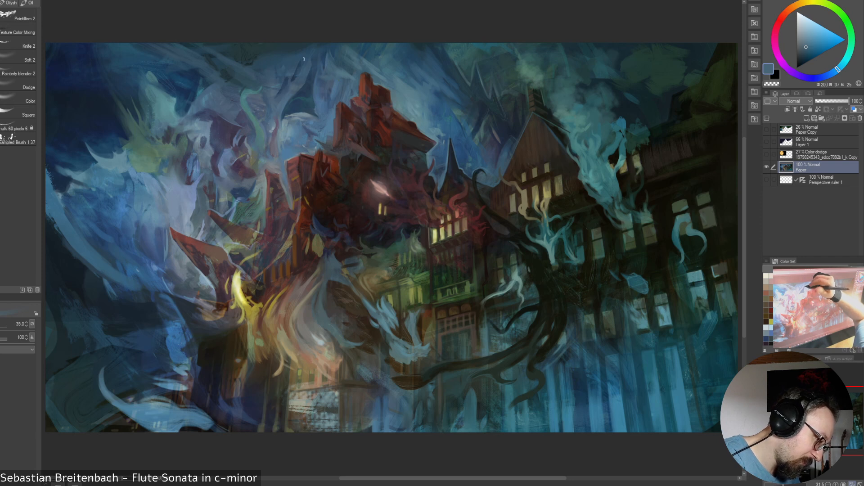
Broaden the sky strokes on both sides of the red tower with sampled slate and deep blues, enlarging the brush to 45
{"action": "key", "text": "bracketright"}
{"action": "left_click", "coordinate": [331, 82], "text": "alt"}
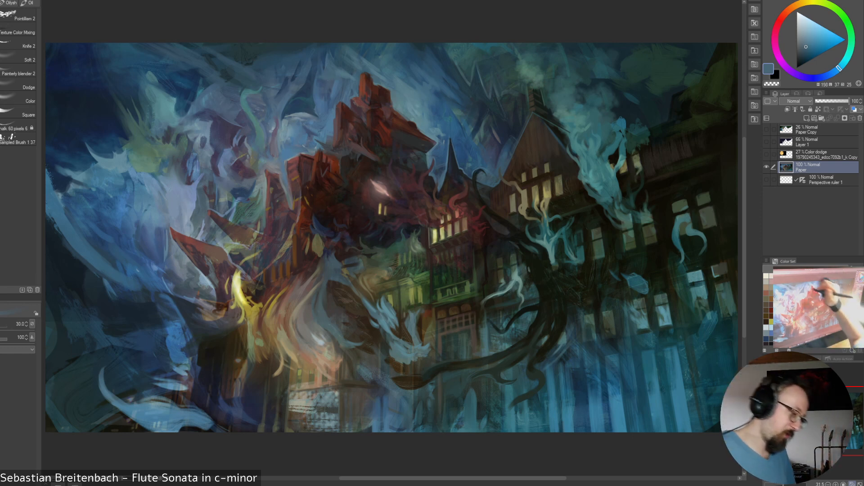
{"action": "key", "text": "bracketright"}
{"action": "key", "text": "bracketright"}
{"action": "key", "text": "bracketright"}
{"action": "key", "text": "bracketright"}
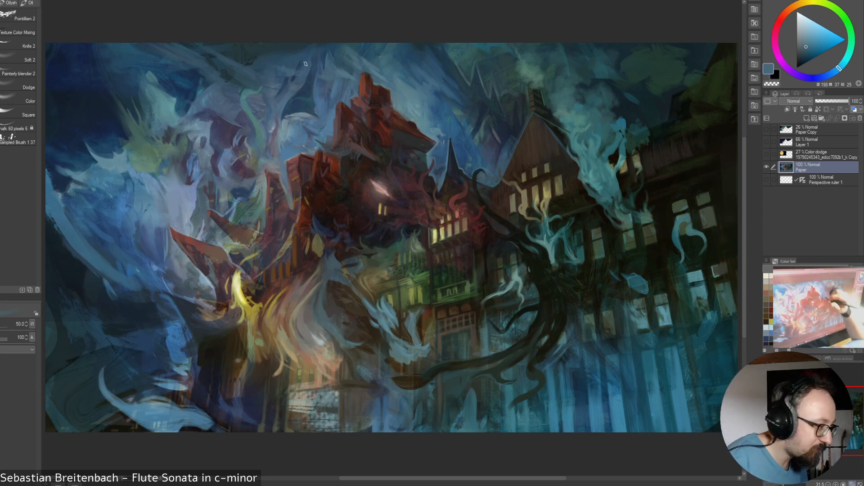
{"action": "key", "text": "bracketleft"}
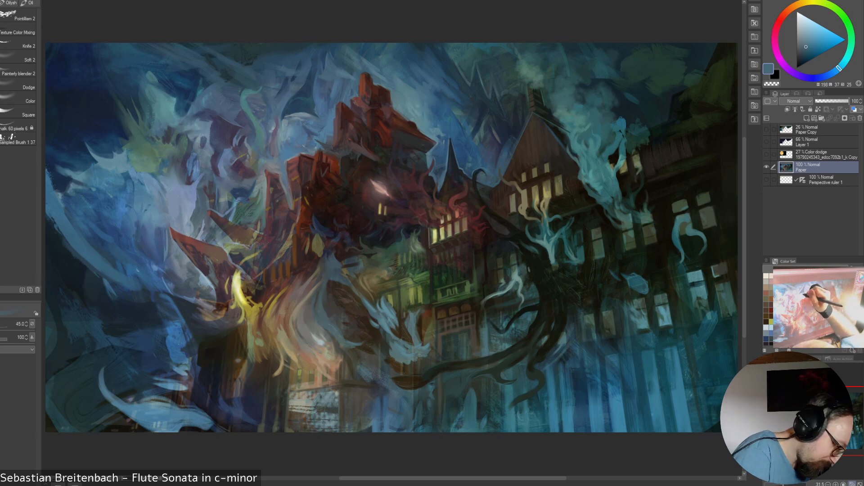
{"action": "left_click", "coordinate": [293, 132], "text": "alt"}
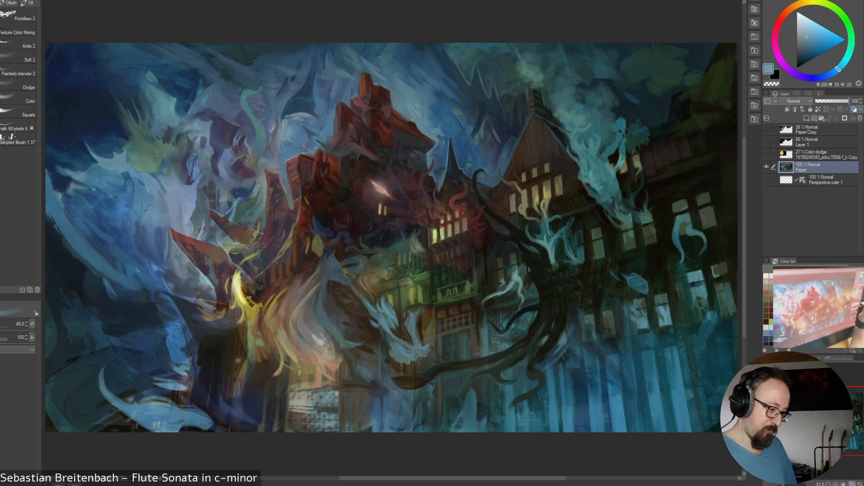
{"action": "left_click", "coordinate": [456, 100], "text": "alt"}
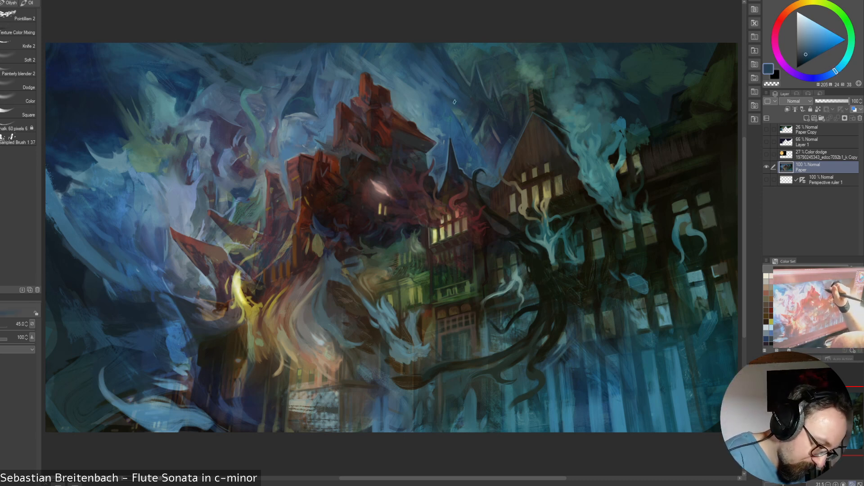
{"action": "left_click", "coordinate": [444, 104], "text": "alt"}
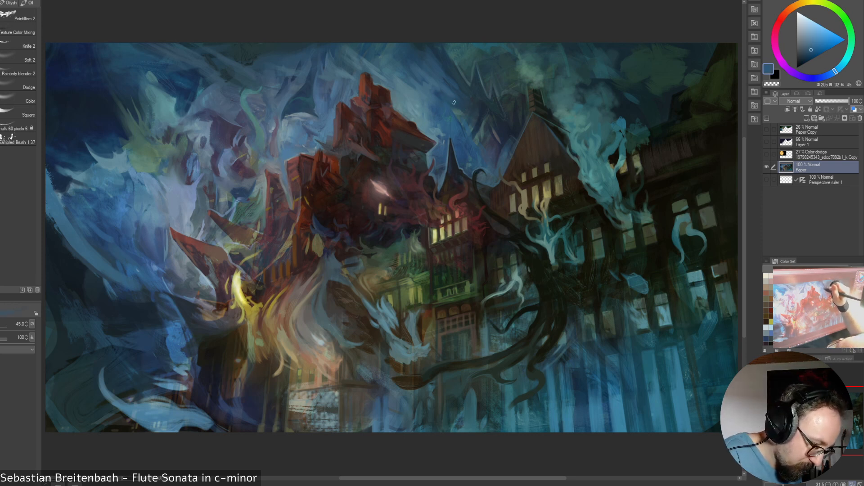
Work the dark area below the glowing eye with sampled near-black violet, navy and dark teal, and blend it using Painterly blender 2 at size 30
{"action": "left_click", "coordinate": [348, 135], "text": "alt"}
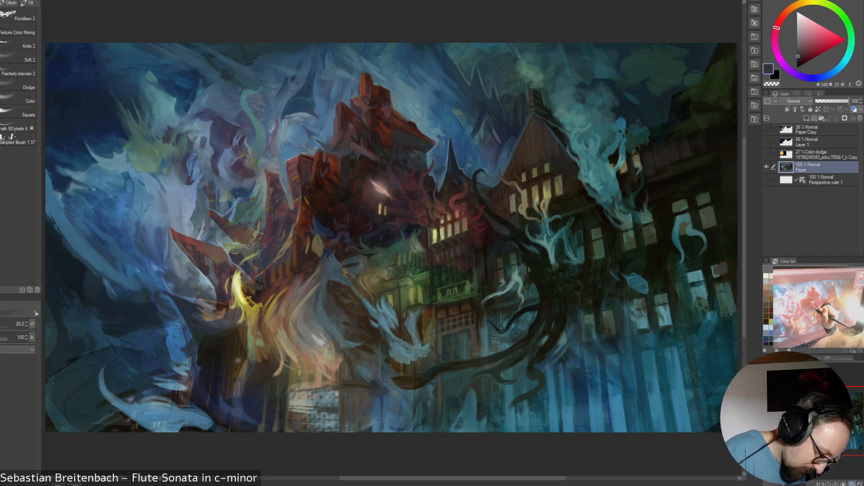
{"action": "left_click", "coordinate": [397, 235], "text": "alt"}
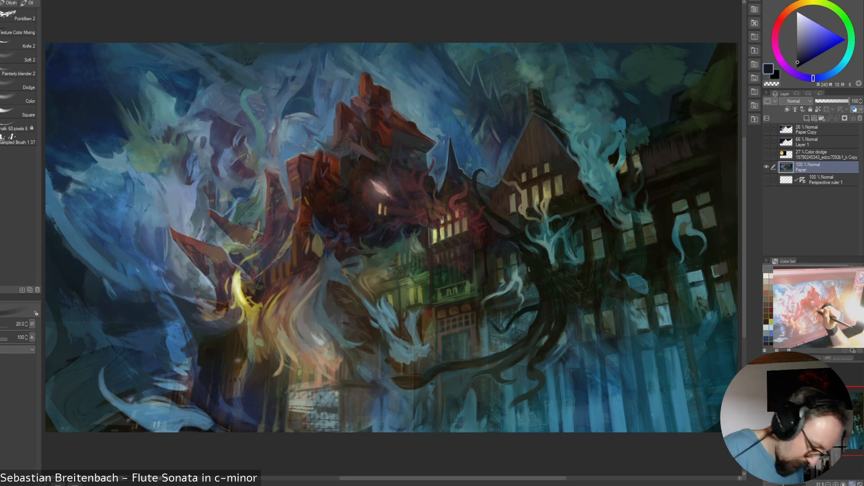
{"action": "left_click", "coordinate": [390, 240], "text": "alt"}
{"action": "key", "text": "bracketleft"}
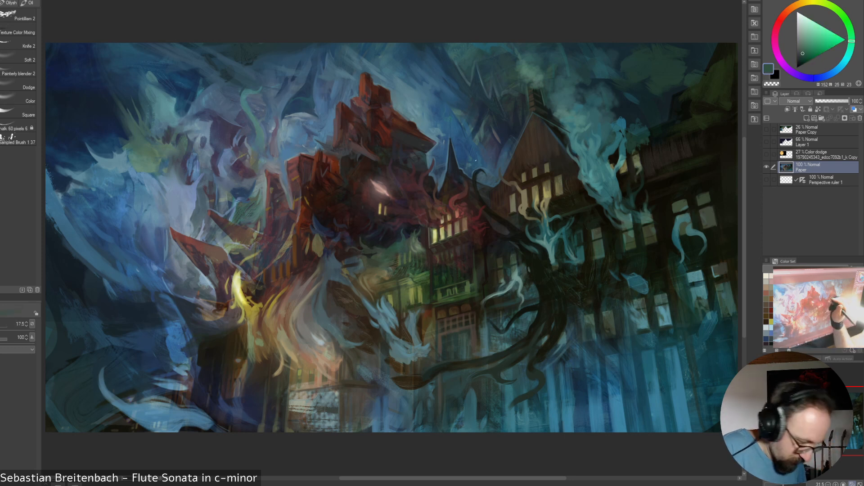
{"action": "left_click", "coordinate": [392, 227], "text": "alt"}
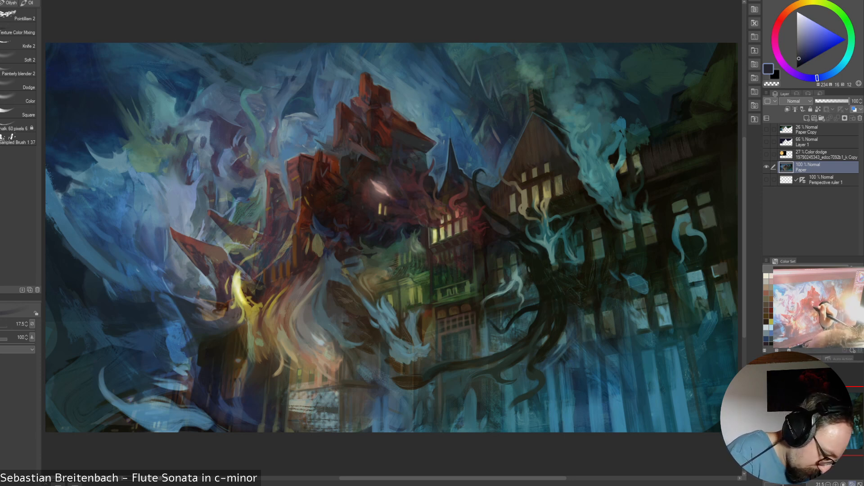
{"action": "left_click", "coordinate": [373, 224], "text": "alt"}
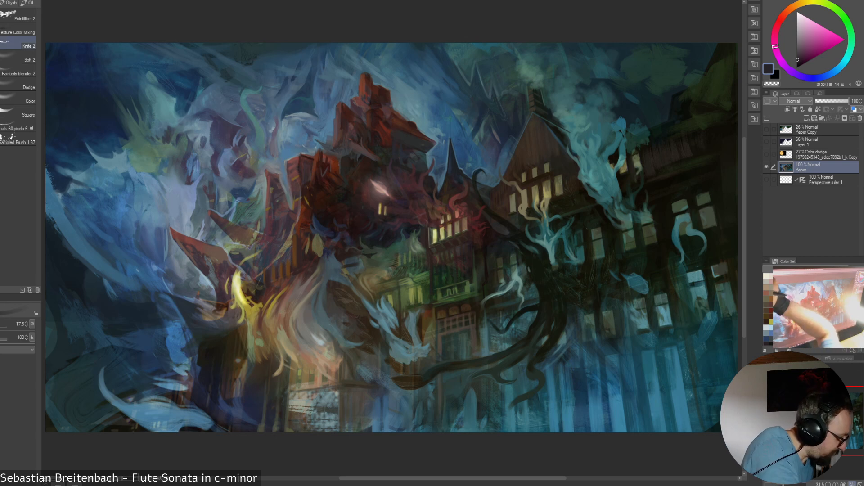
{"action": "left_click", "coordinate": [18, 73]}
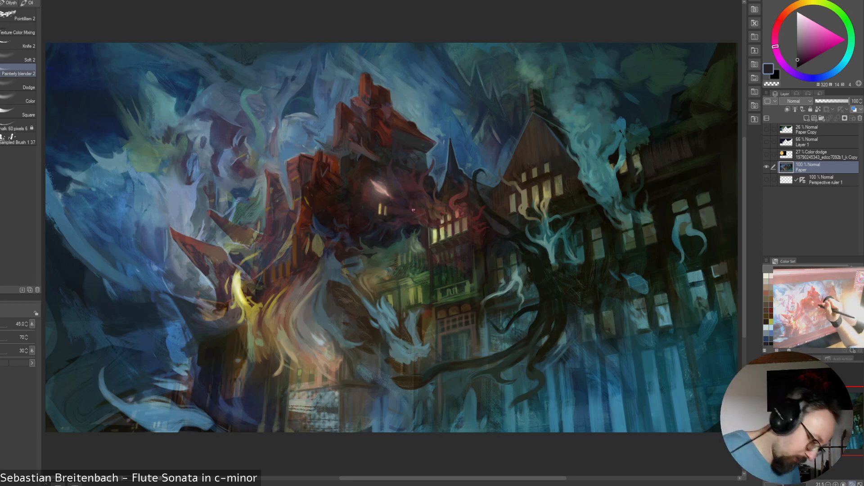
{"action": "key", "text": "bracketleft"}
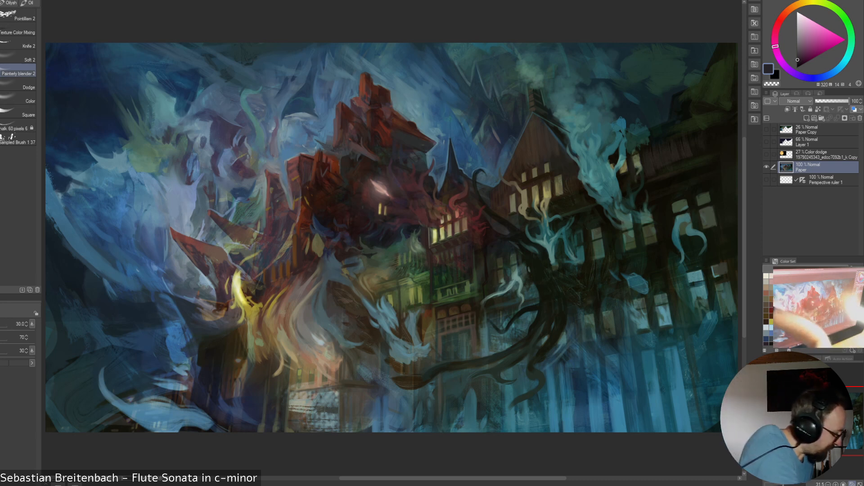
Paint a small red shape at the base of the red tower using a size 25 pen in sampled rust red and dark red
{"action": "key", "text": "p"}
{"action": "left_click", "coordinate": [286, 252], "text": "alt"}
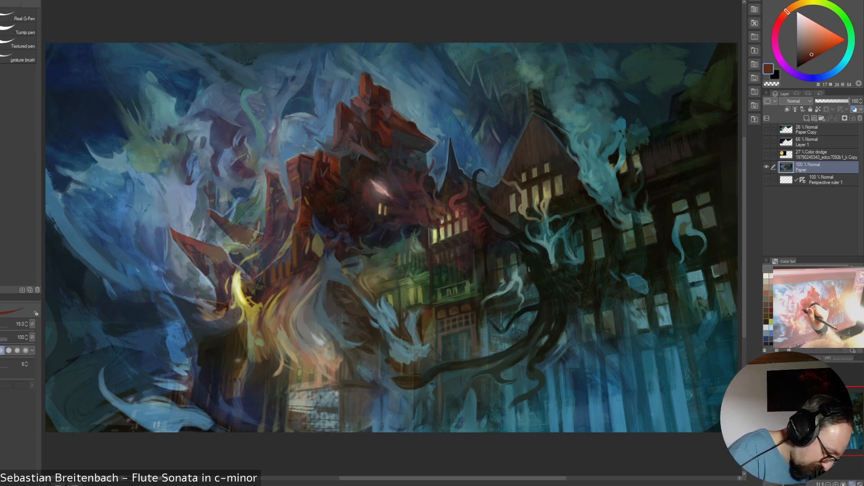
{"action": "left_click_drag", "start_coordinate": [315, 240], "coordinate": [319, 253]}
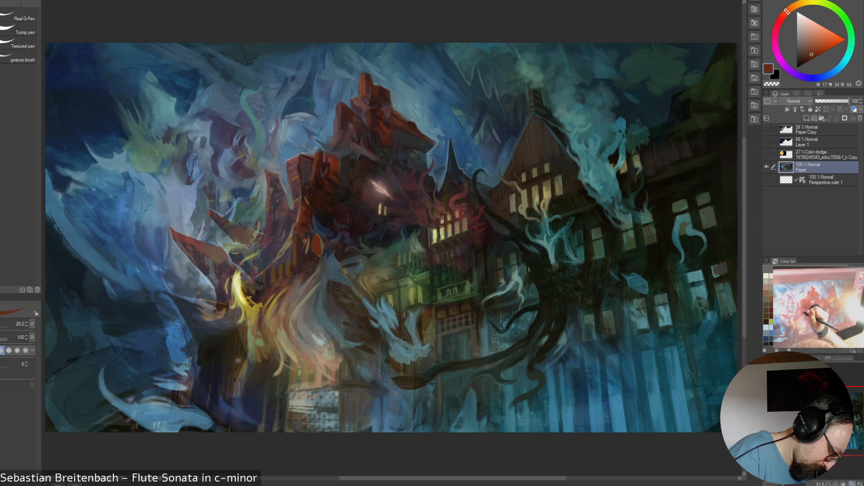
{"action": "left_click_drag", "start_coordinate": [308, 238], "coordinate": [307, 250]}
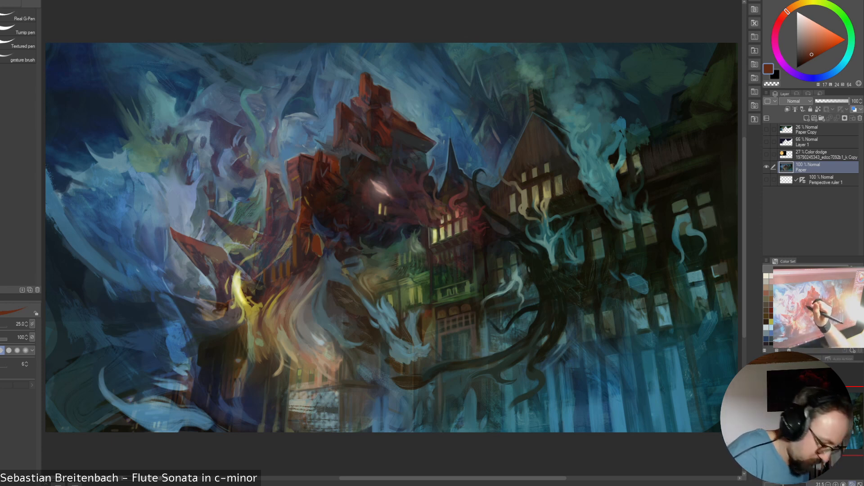
{"action": "left_click", "coordinate": [309, 235], "text": "alt"}
{"action": "mouse_move", "coordinate": [309, 238]}
{"action": "left_mouse_down"}
{"action": "mouse_move", "coordinate": [308, 250]}
{"action": "mouse_move", "coordinate": [323, 250]}
{"action": "left_mouse_up"}
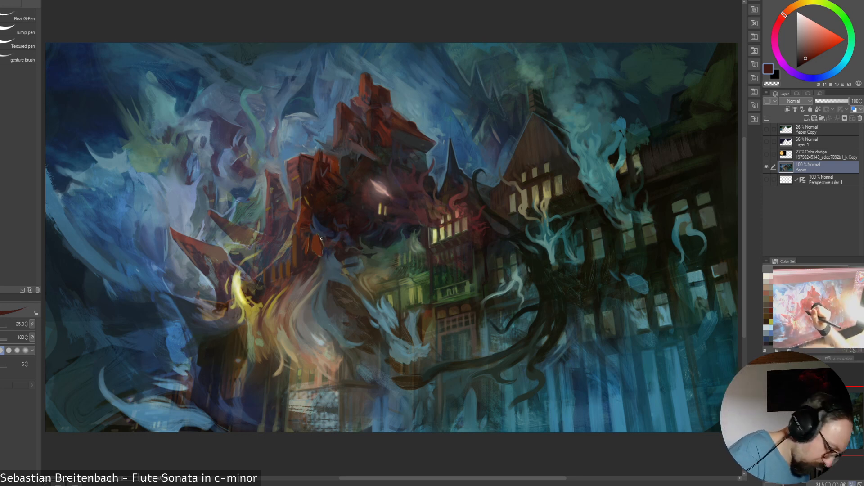
{"action": "left_click_drag", "start_coordinate": [321, 240], "coordinate": [322, 255]}
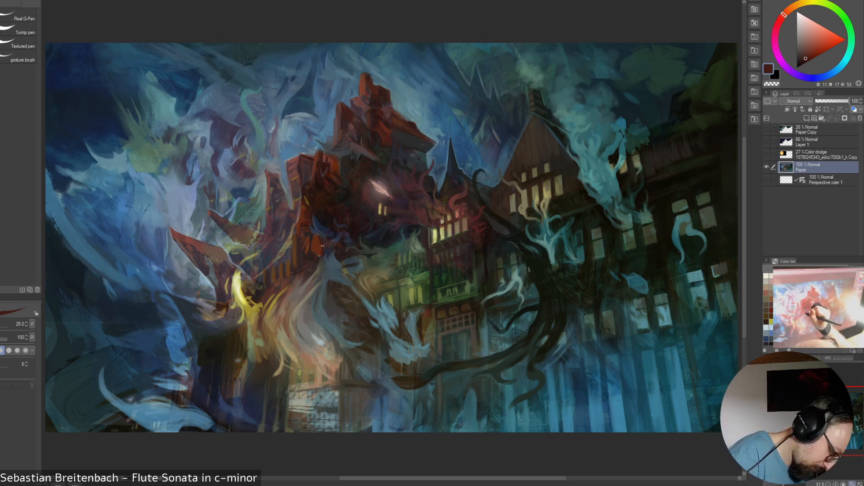
Blend the red shape at the tower's base using Texture Color Mixing at size 40 with sampled rust red, dark blue and dark red
{"action": "right_click", "coordinate": [571, 55]}
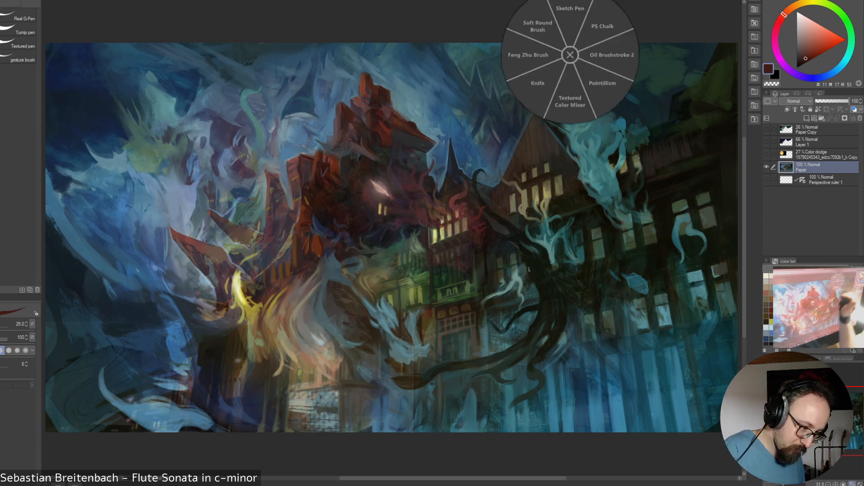
{"action": "left_click", "coordinate": [570, 102]}
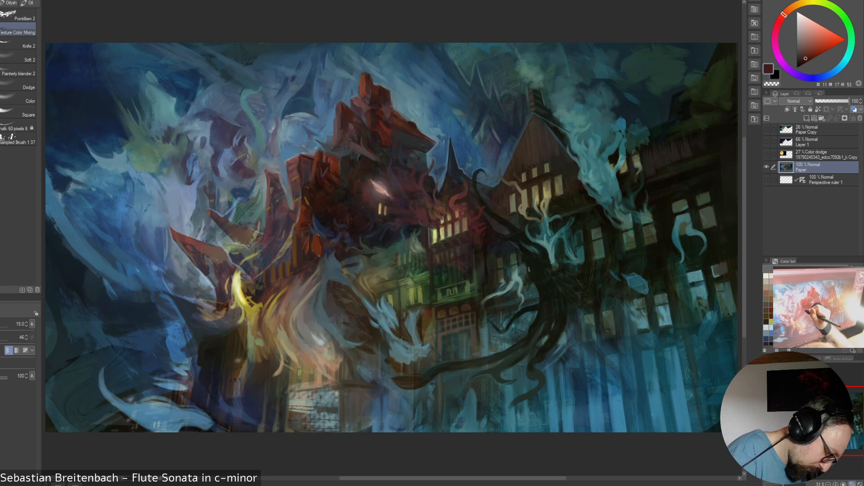
{"action": "key", "text": "bracketright"}
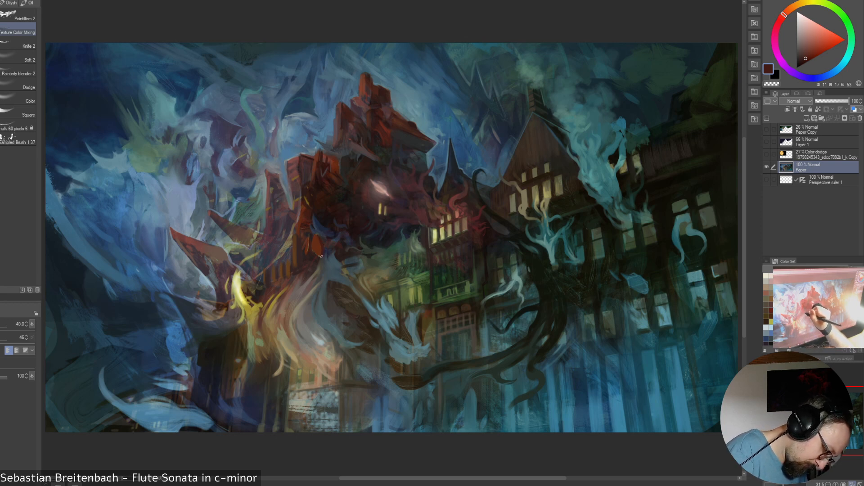
{"action": "left_click", "coordinate": [317, 253], "text": "alt"}
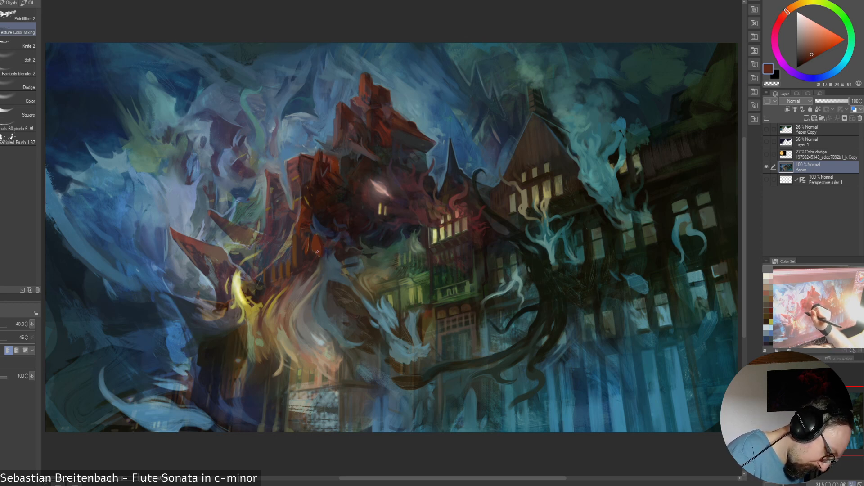
{"action": "left_click", "coordinate": [315, 232], "text": "alt"}
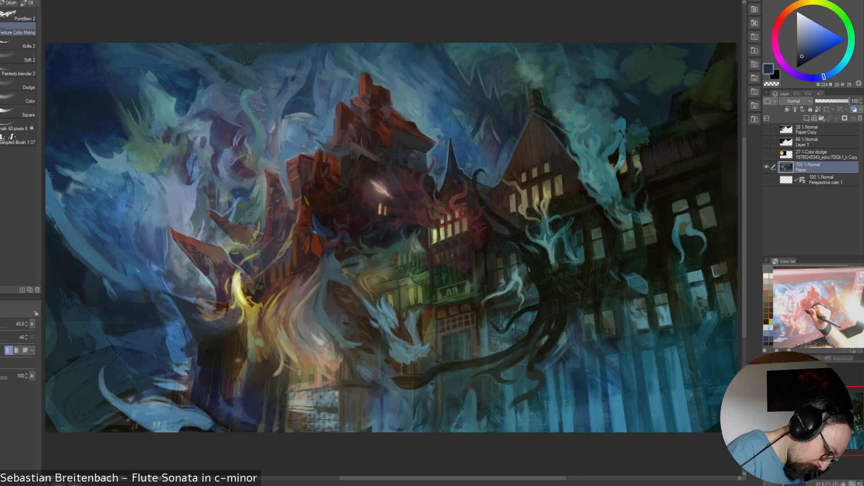
{"action": "left_click", "coordinate": [320, 227], "text": "alt"}
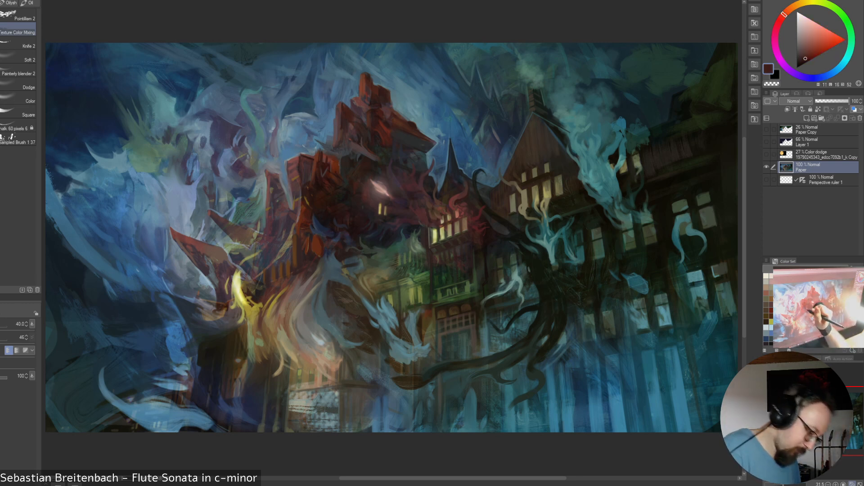
Work the red tower's dark lower wall with Texture Color Mixing at size 40, using sampled navy, near-black red and brown
{"action": "left_click", "coordinate": [319, 235], "text": "alt"}
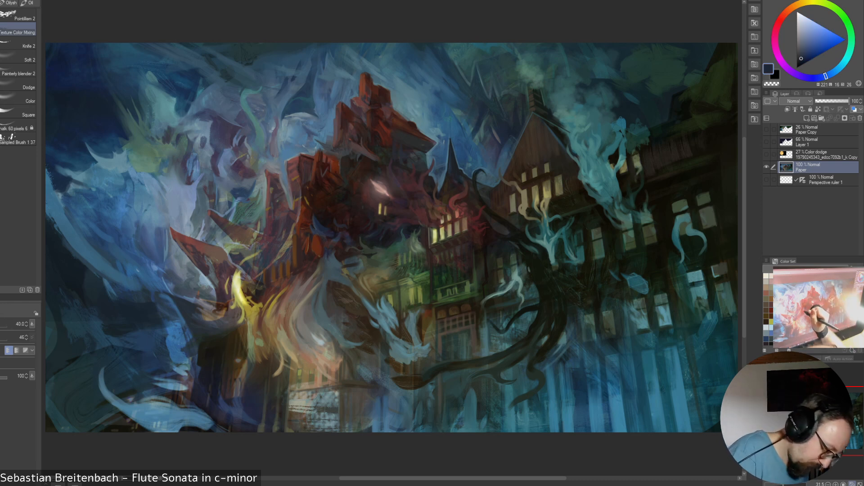
{"action": "left_click", "coordinate": [308, 252], "text": "alt"}
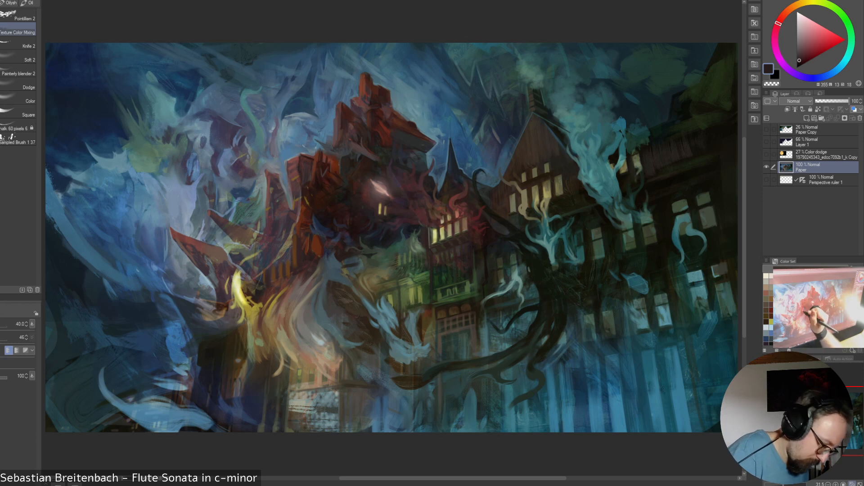
{"action": "left_click", "coordinate": [304, 240], "text": "alt"}
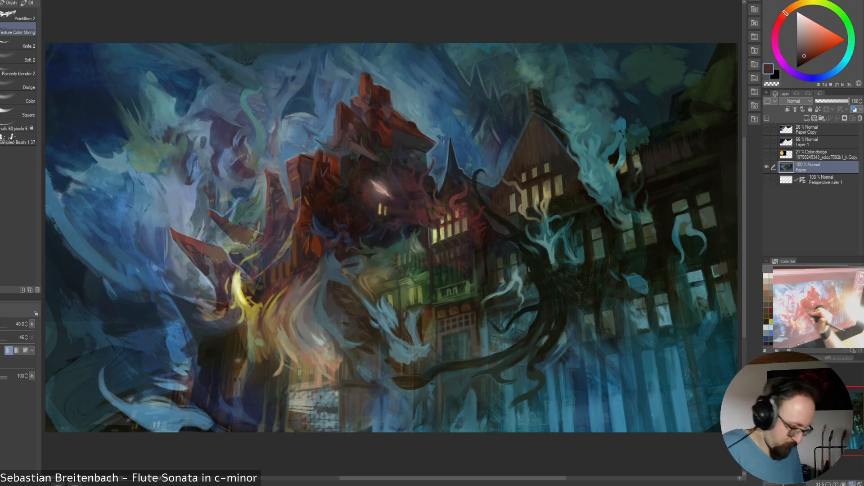
{"action": "left_click", "coordinate": [389, 82], "text": "alt"}
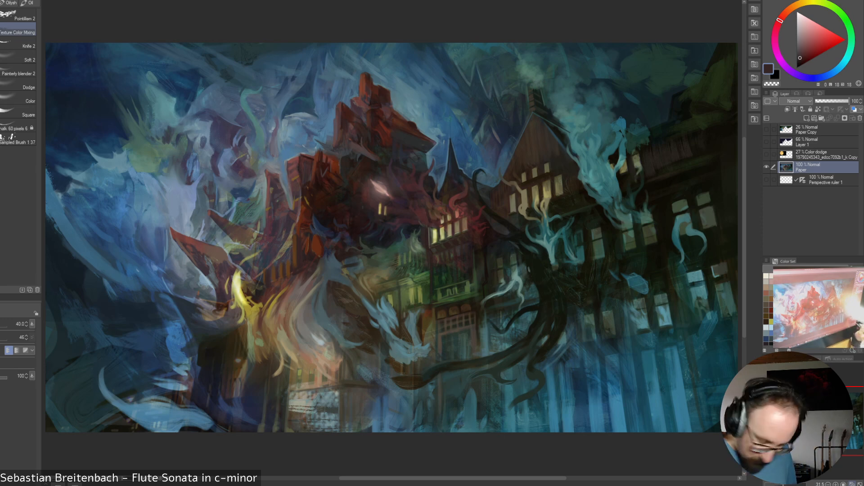
Prepare the pen at 100% opacity and size 17.5 with a sampled muted red for the tower base, and show the Perspective ruler layer
{"action": "left_click", "coordinate": [843, 484]}
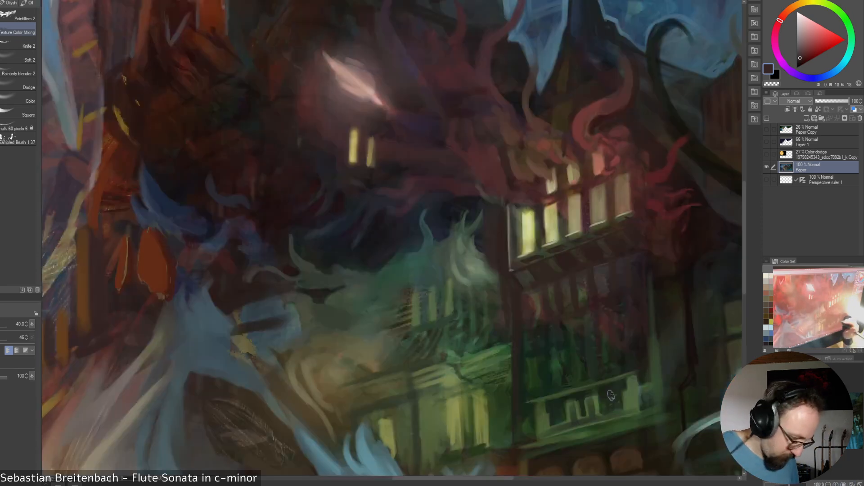
{"action": "left_click_drag", "start_coordinate": [813, 420], "coordinate": [803, 416]}
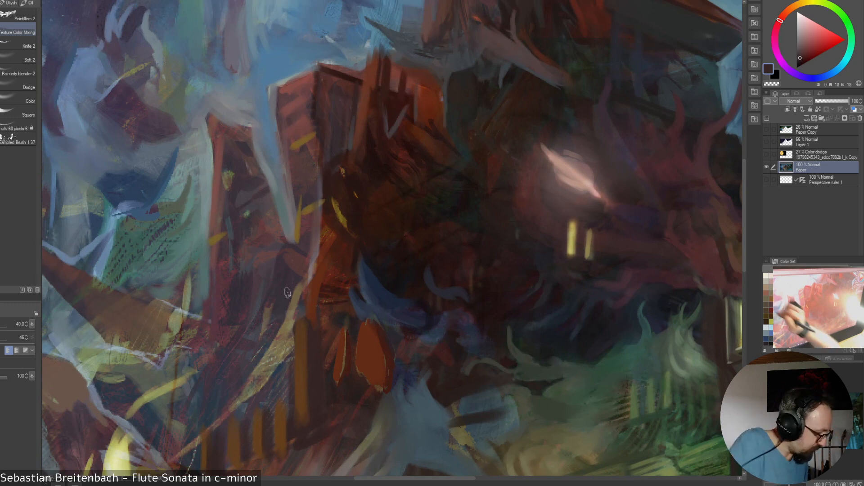
{"action": "key", "text": "b"}
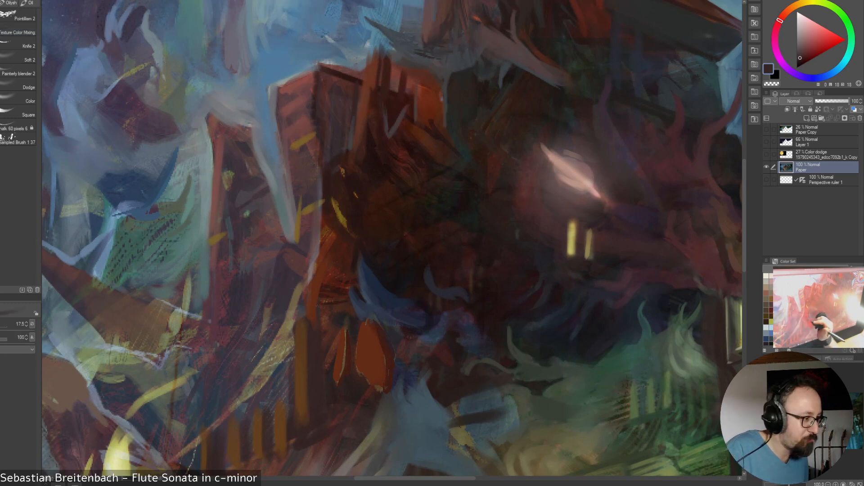
{"action": "left_click", "coordinate": [299, 339], "text": "alt"}
{"action": "key", "text": "["}
{"action": "key", "text": "["}
{"action": "key", "text": "["}
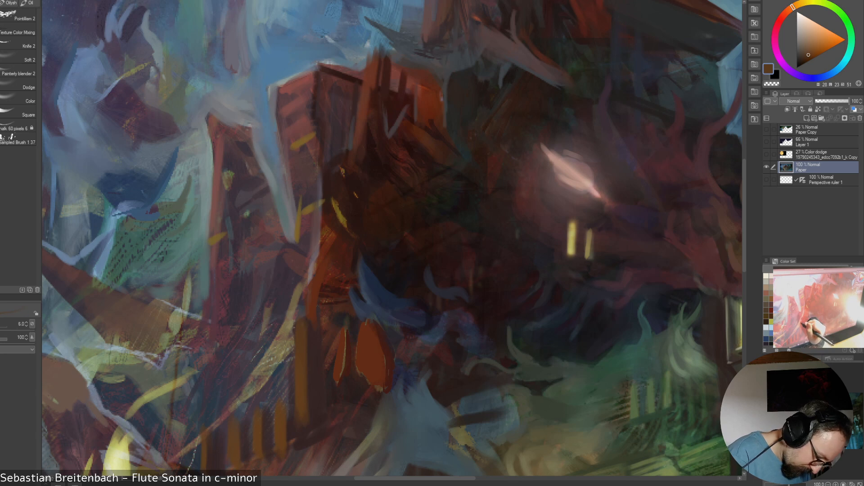
{"action": "right_click", "coordinate": [298, 310]}
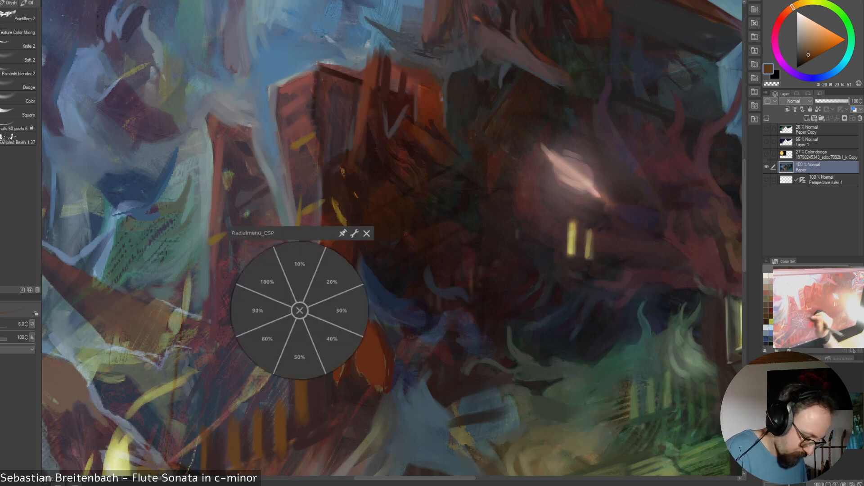
{"action": "left_click", "coordinate": [267, 282]}
{"action": "key", "text": "]"}
{"action": "key", "text": "]"}
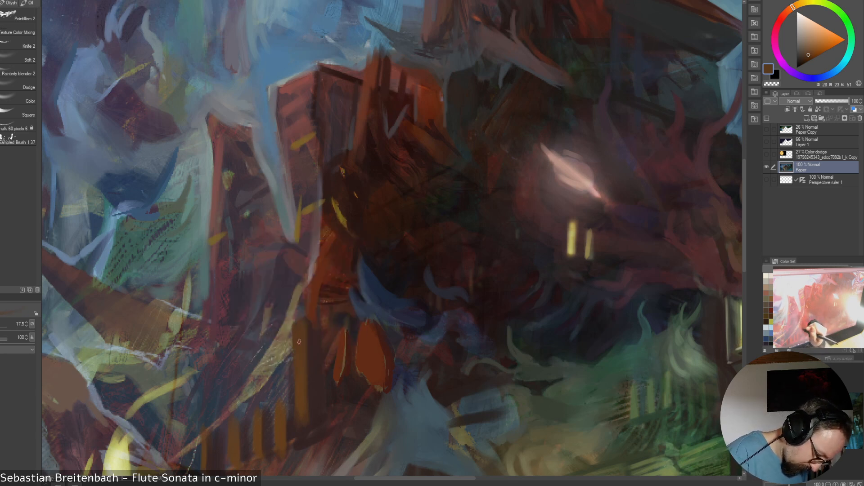
{"action": "left_click", "coordinate": [291, 322], "text": "alt"}
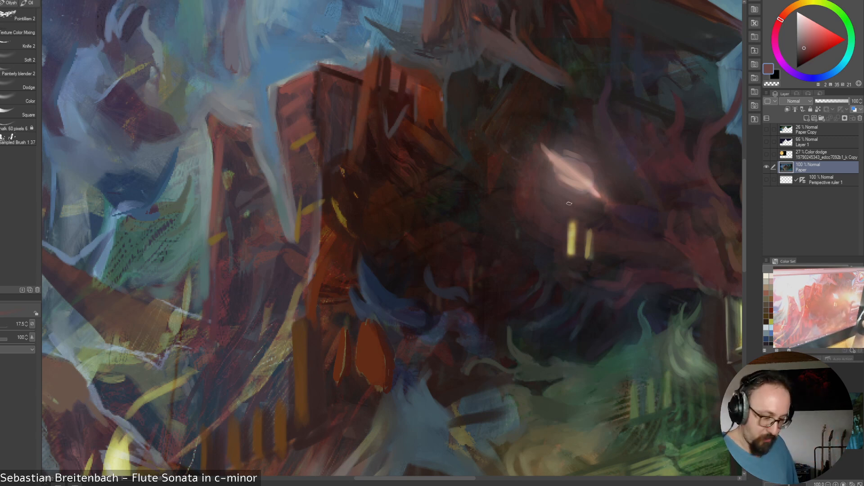
{"action": "left_click", "coordinate": [767, 179]}
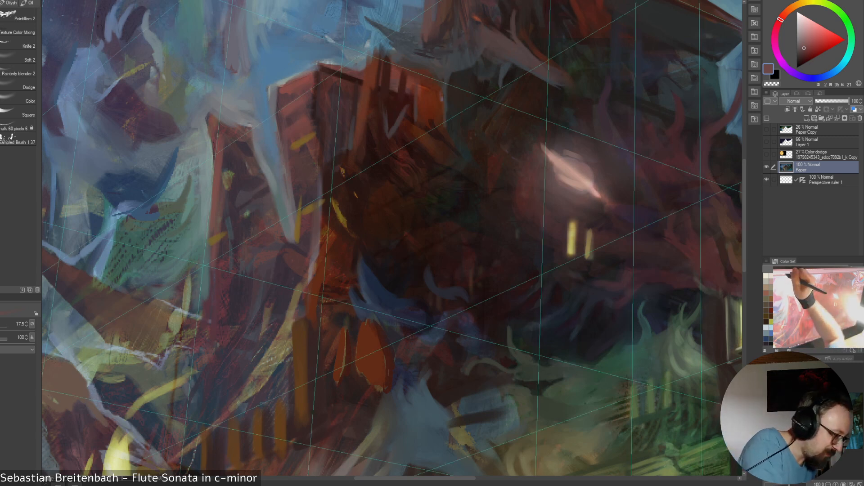
Straighten and extend the tall ochre pillar at the tower's base along the perspective, using size 15 with sampled dark red, violet and ochre
{"action": "key", "text": "bracketleft"}
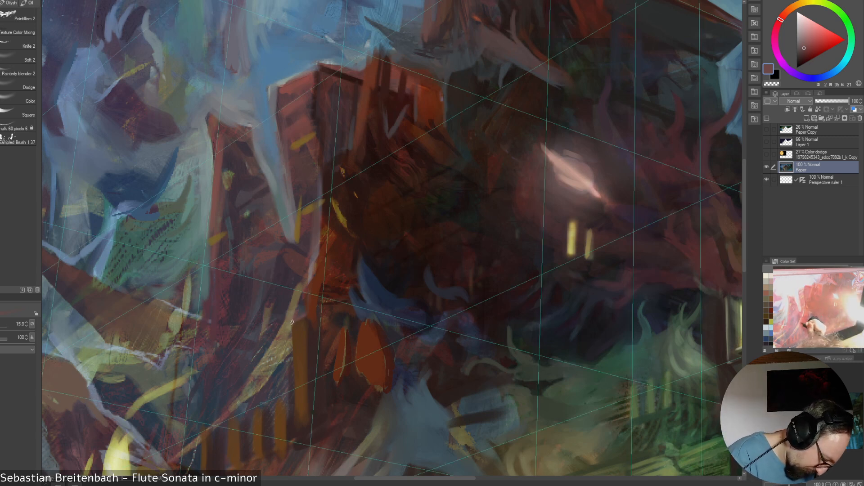
{"action": "left_click_drag", "start_coordinate": [292, 322], "coordinate": [306, 316]}
{"action": "left_click", "coordinate": [291, 316], "text": "alt"}
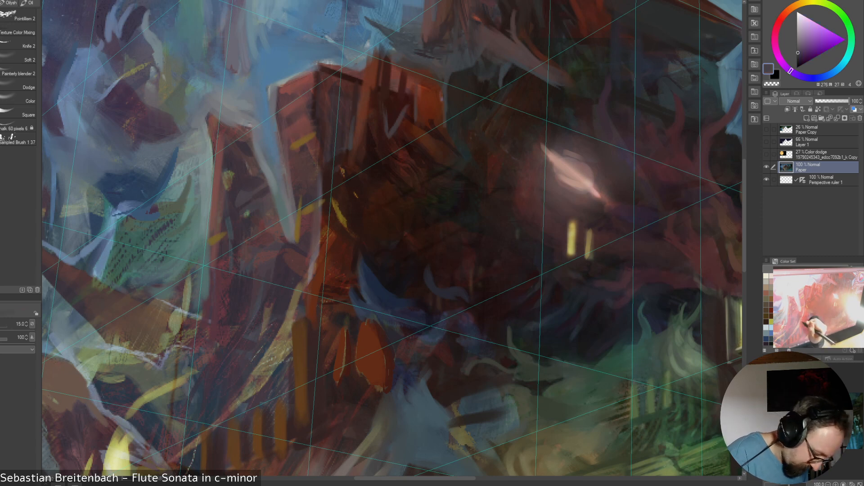
{"action": "left_click", "coordinate": [303, 320], "text": "alt"}
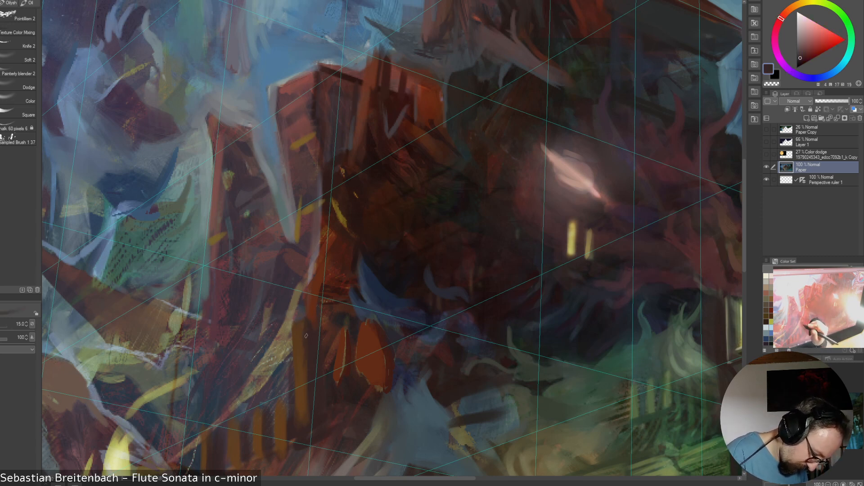
{"action": "left_click_drag", "start_coordinate": [305, 342], "coordinate": [300, 406]}
{"action": "left_click_drag", "start_coordinate": [306, 361], "coordinate": [302, 425]}
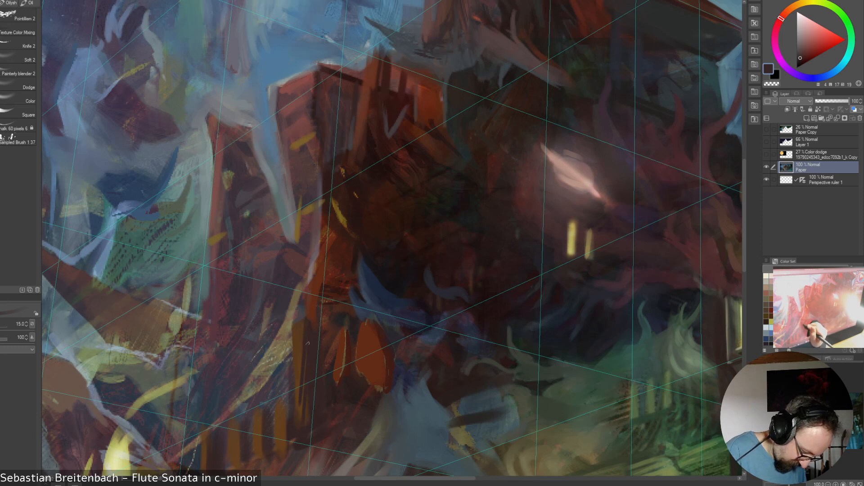
{"action": "mouse_move", "coordinate": [308, 343]}
{"action": "left_mouse_down"}
{"action": "mouse_move", "coordinate": [305, 427]}
{"action": "mouse_move", "coordinate": [293, 423]}
{"action": "mouse_move", "coordinate": [291, 432]}
{"action": "left_mouse_up"}
{"action": "left_click", "coordinate": [296, 329], "text": "alt"}
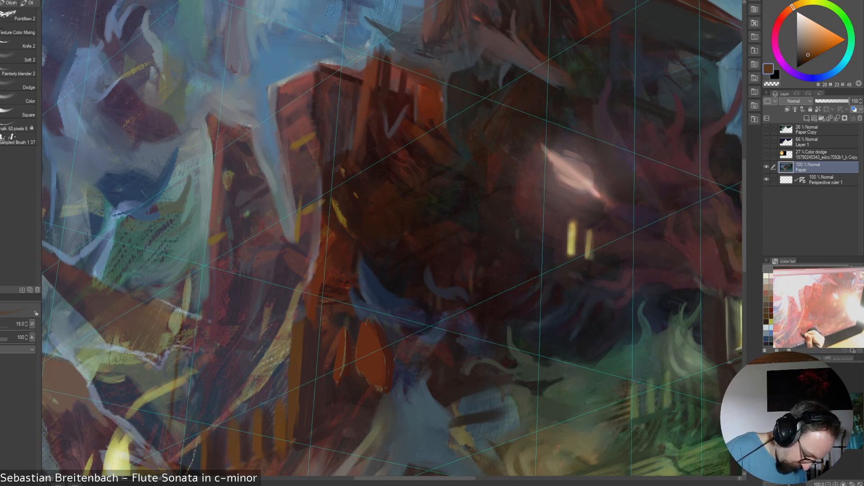
Redefine the ochre window strip beside the pillar with vertical strokes in sampled ochre and dark tones
{"action": "left_click", "coordinate": [278, 411], "text": "alt"}
{"action": "left_click_drag", "start_coordinate": [273, 433], "coordinate": [271, 450]}
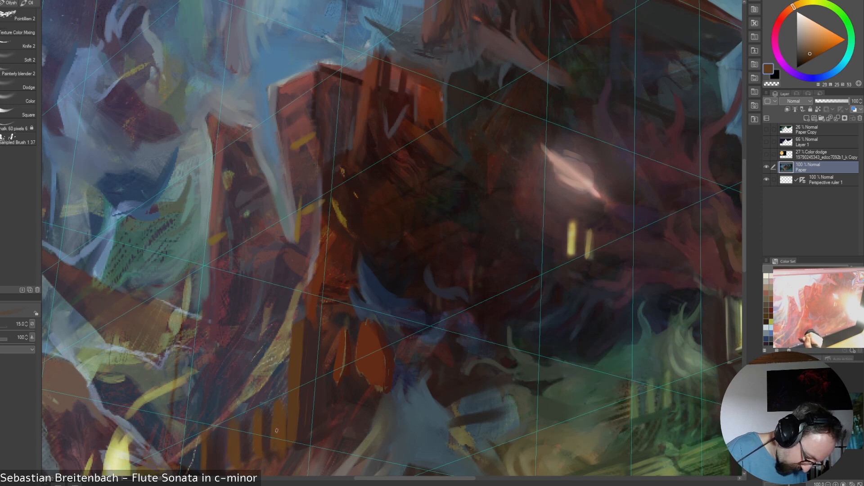
{"action": "left_click", "coordinate": [284, 403], "text": "alt"}
{"action": "left_click_drag", "start_coordinate": [287, 398], "coordinate": [283, 447]}
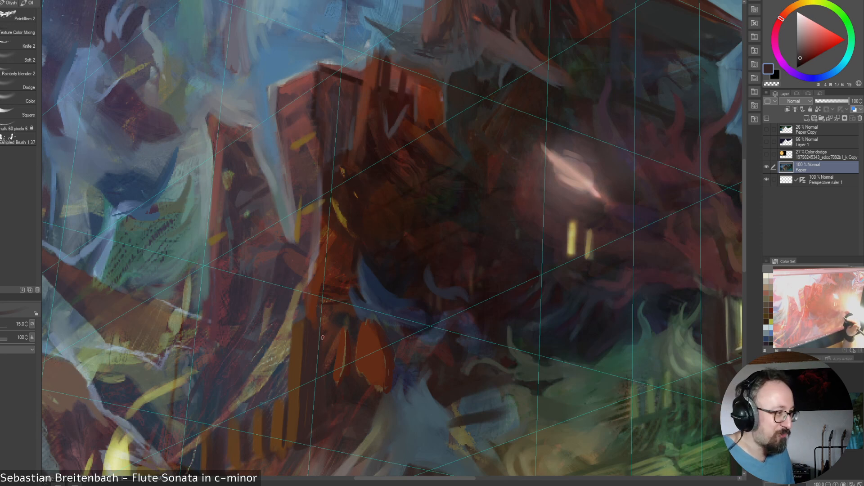
{"action": "left_click_drag", "start_coordinate": [282, 435], "coordinate": [282, 405]}
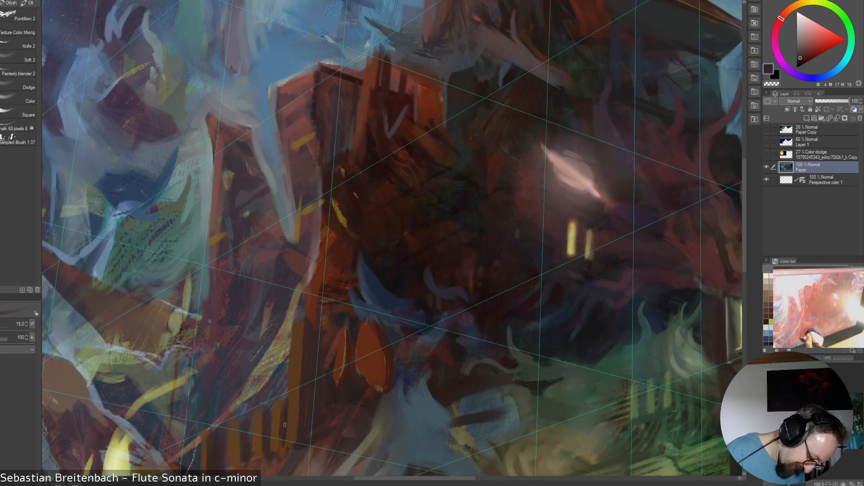
{"action": "left_click", "coordinate": [278, 404], "text": "alt"}
{"action": "left_click", "coordinate": [285, 397], "text": "alt"}
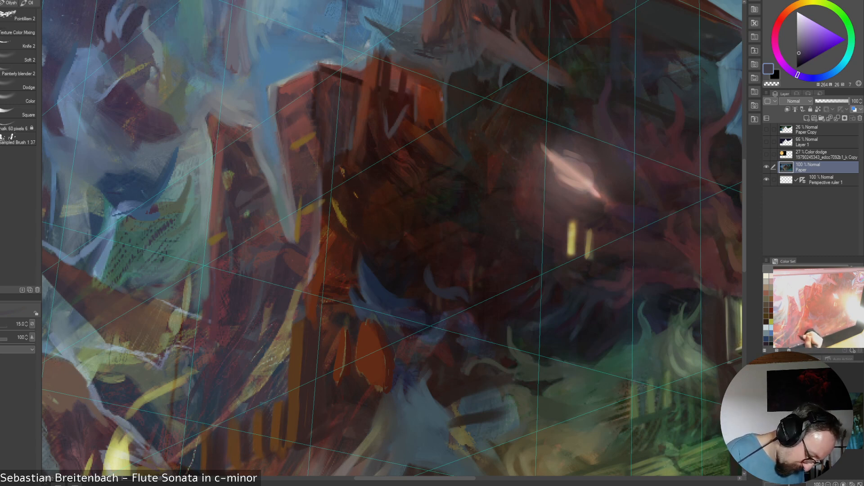
Sharpen the remaining ochre window strips and join their lower ends, alternating sampled ochre with dark red and dark violet
{"action": "left_click", "coordinate": [256, 416], "text": "alt"}
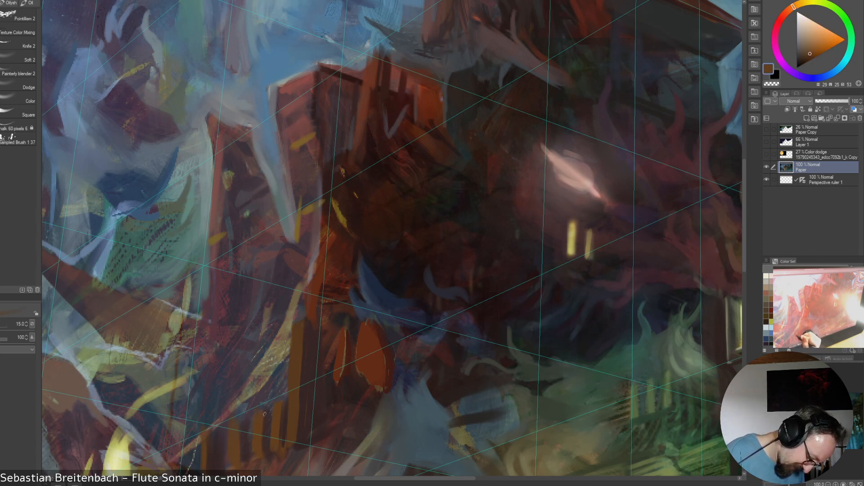
{"action": "left_click", "coordinate": [255, 408], "text": "alt"}
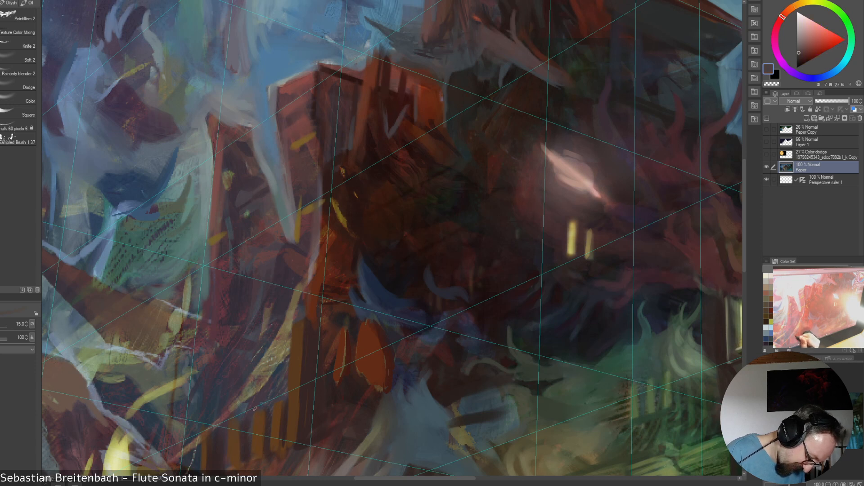
{"action": "left_click", "coordinate": [319, 371], "text": "alt"}
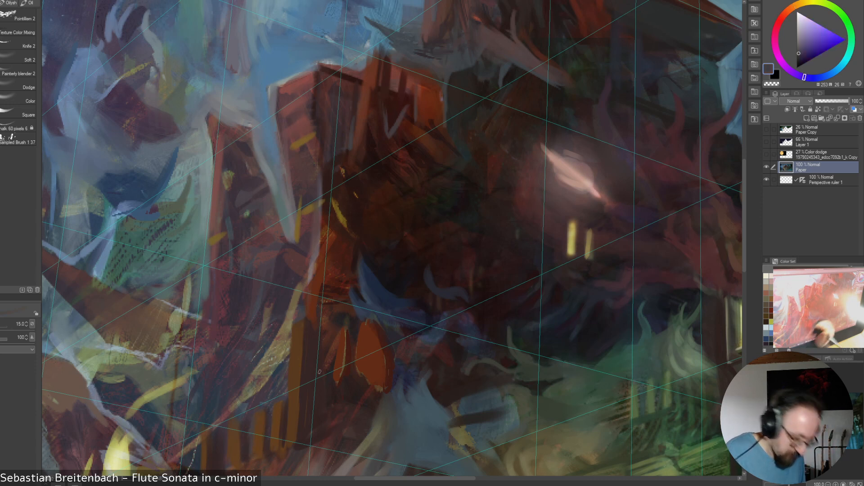
{"action": "left_click", "coordinate": [257, 423], "text": "alt"}
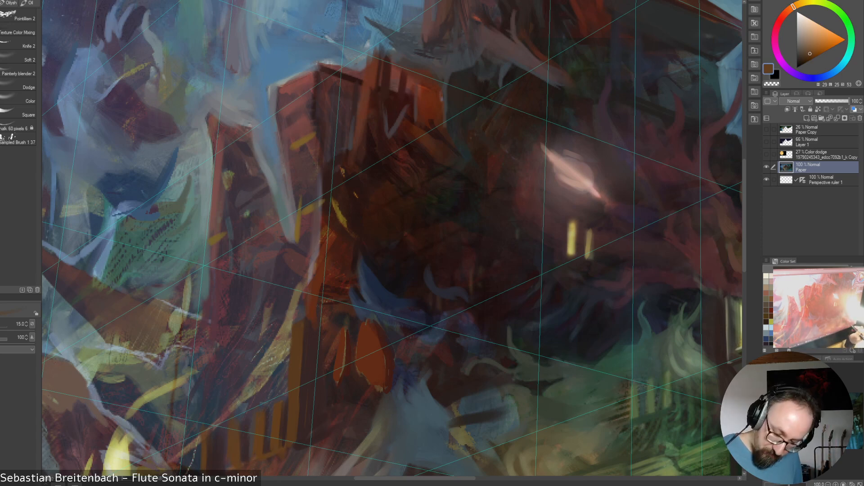
Brighten the row of window strips at the tower's base with a lighter orange ochre
{"action": "left_click_drag", "start_coordinate": [288, 351], "coordinate": [414, 309]}
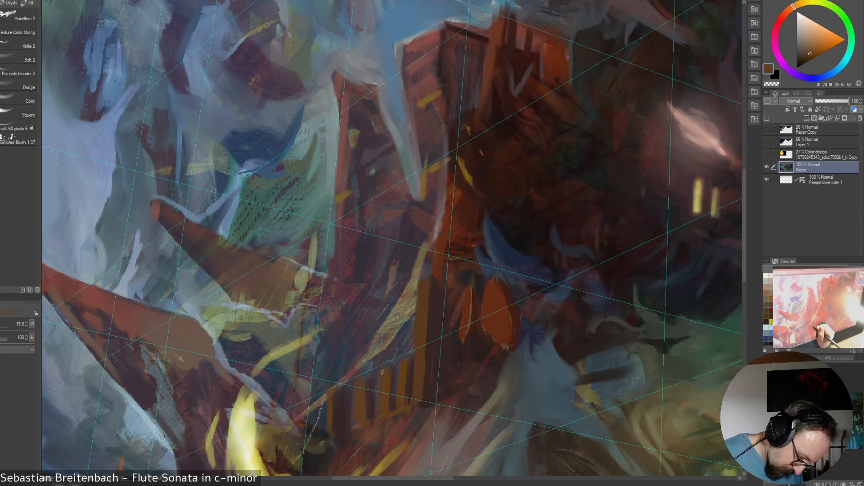
{"action": "left_click", "coordinate": [813, 49]}
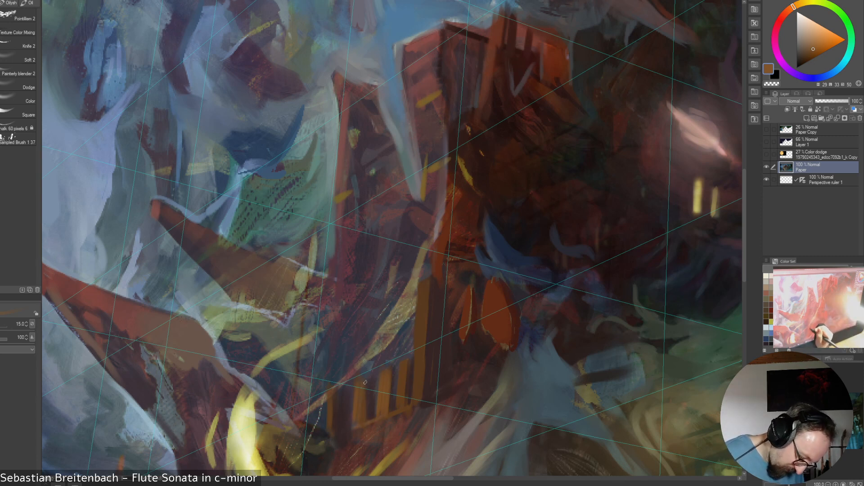
{"action": "left_click", "coordinate": [360, 409], "text": "alt"}
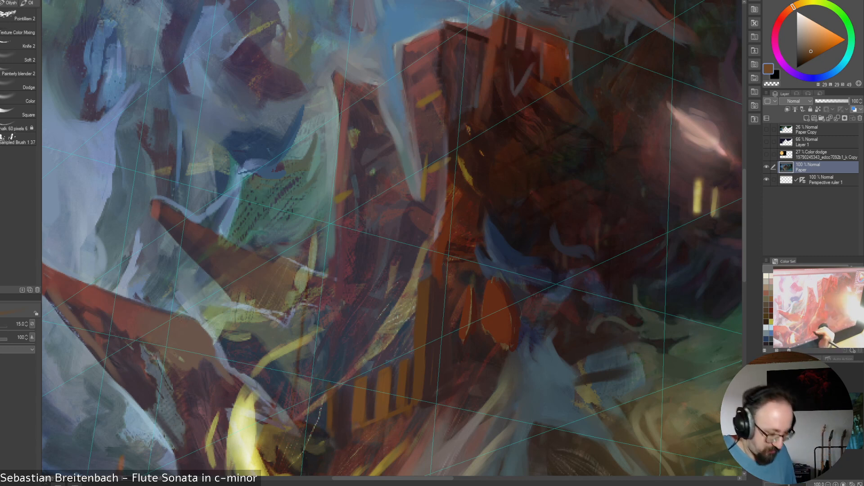
Trim the tops of the window strips and the pillar's outer edge at size 9 with sampled dark red, dark violet and slate blue
{"action": "left_click", "coordinate": [378, 375], "text": "alt"}
{"action": "key", "text": "bracketleft"}
{"action": "key", "text": "bracketleft"}
{"action": "key", "text": "bracketleft"}
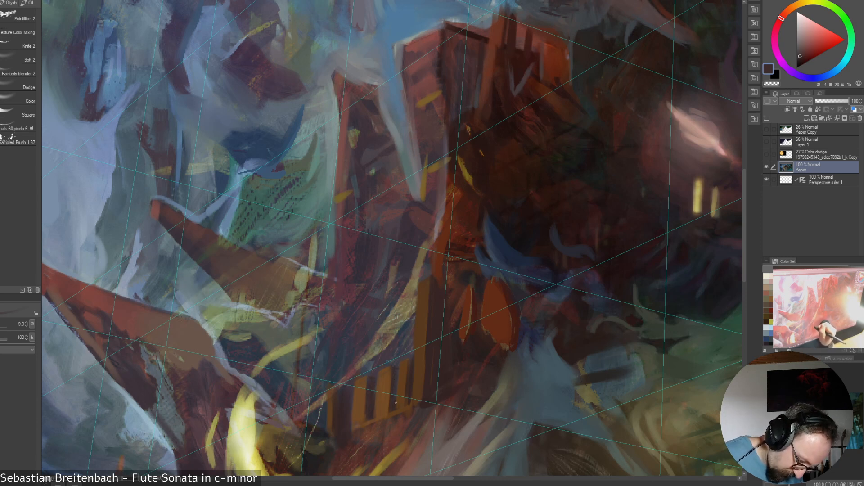
{"action": "left_click", "coordinate": [399, 371], "text": "alt"}
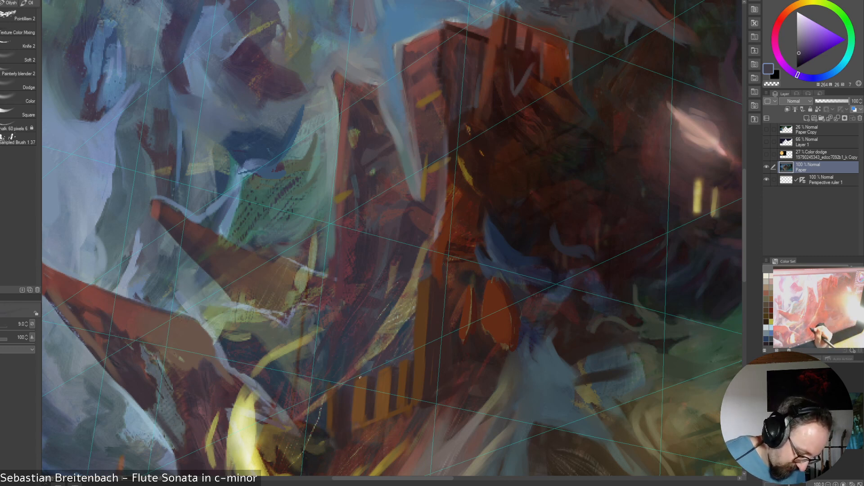
{"action": "left_click", "coordinate": [371, 369], "text": "alt"}
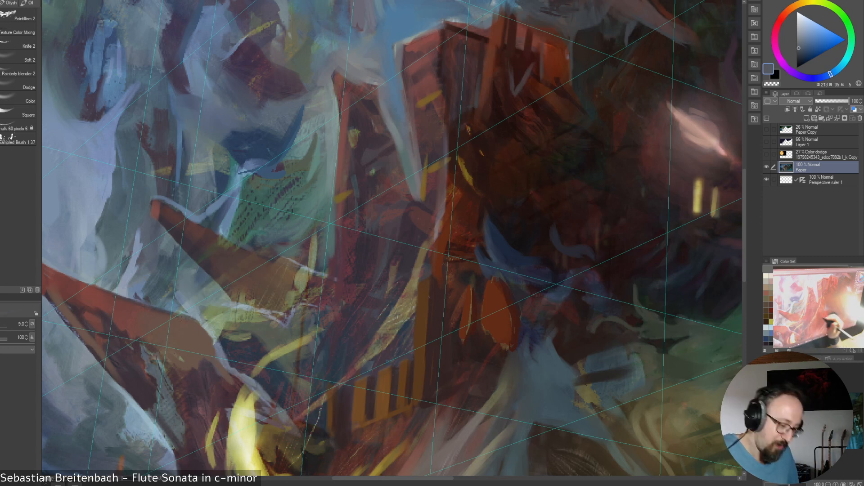
{"action": "left_click_drag", "start_coordinate": [419, 282], "coordinate": [415, 326]}
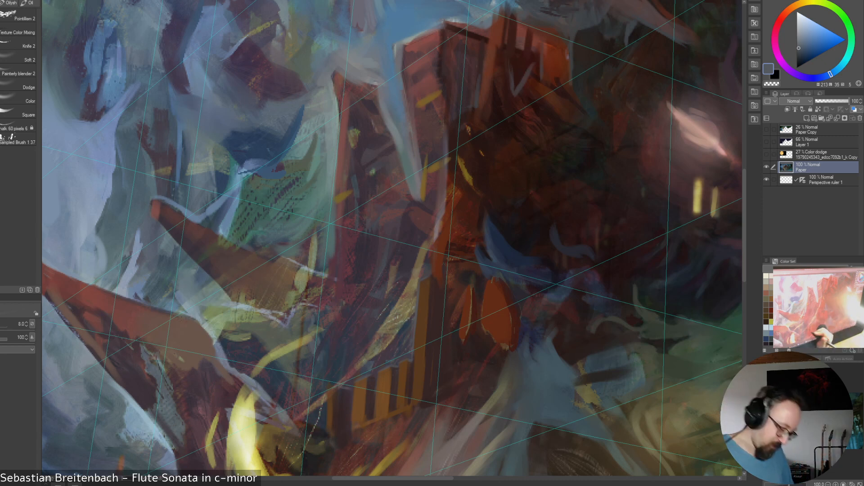
Fill in the outermost window strip with vertical ochre strokes at size 17.5
{"action": "left_click", "coordinate": [345, 400], "text": "alt"}
{"action": "key", "text": "bracketright"}
{"action": "key", "text": "bracketright"}
{"action": "key", "text": "bracketright"}
{"action": "left_click_drag", "start_coordinate": [338, 389], "coordinate": [336, 426]}
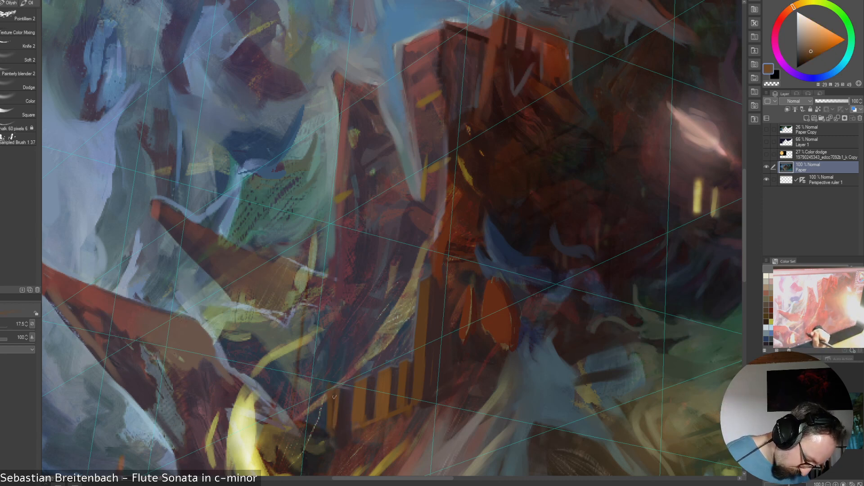
{"action": "left_click_drag", "start_coordinate": [334, 397], "coordinate": [332, 427]}
{"action": "left_click_drag", "start_coordinate": [341, 390], "coordinate": [338, 420]}
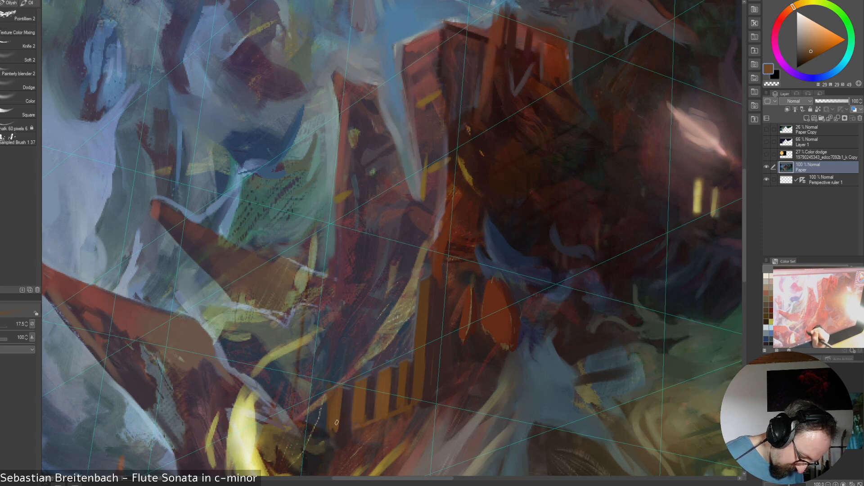
Refine the inner edge of the outermost window strip at size 10, redoing one ochre stroke
{"action": "key", "text": "bracketleft"}
{"action": "key", "text": "bracketleft"}
{"action": "key", "text": "bracketleft"}
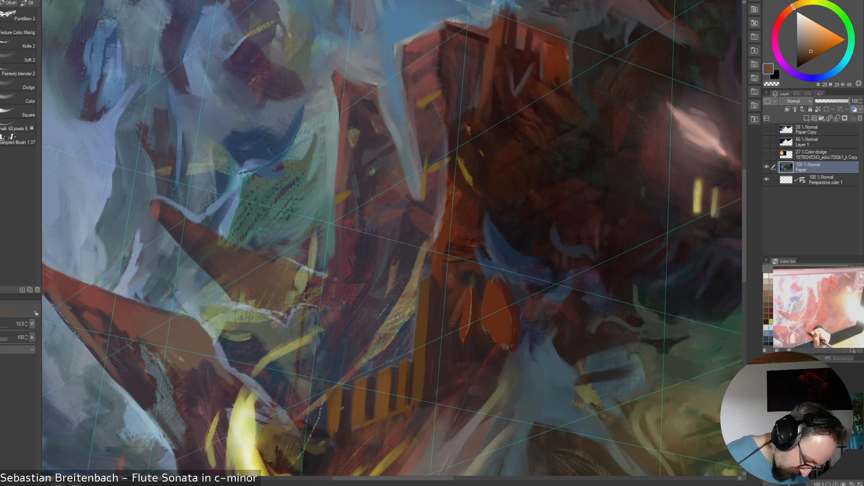
{"action": "left_click_drag", "start_coordinate": [342, 407], "coordinate": [340, 430]}
{"action": "key", "text": "ctrl+z"}
{"action": "left_click_drag", "start_coordinate": [343, 393], "coordinate": [342, 431]}
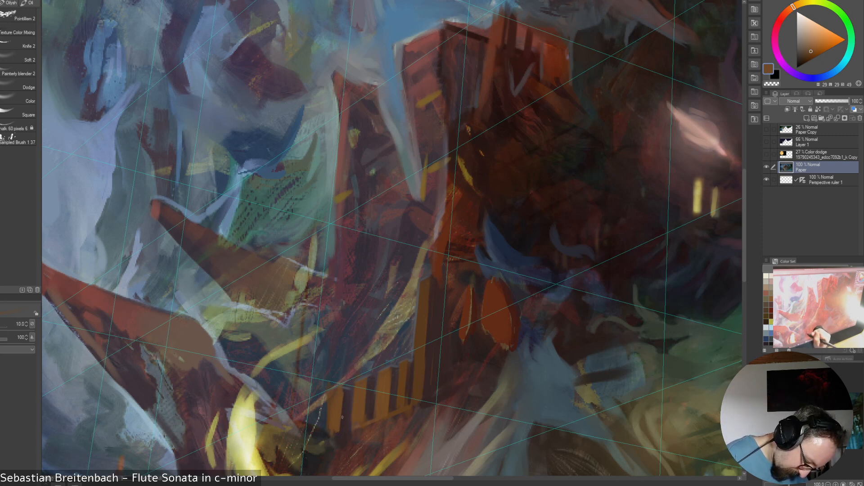
Touch up the base of the leftmost orange-brown pillar in the row below the tower with brush size 12.5
{"action": "mouse_move", "coordinate": [328, 409]}
{"action": "left_mouse_down"}
{"action": "mouse_move", "coordinate": [327, 428]}
{"action": "mouse_move", "coordinate": [331, 392]}
{"action": "mouse_move", "coordinate": [330, 434]}
{"action": "mouse_move", "coordinate": [344, 426]}
{"action": "mouse_move", "coordinate": [352, 427]}
{"action": "left_mouse_up"}
{"action": "key", "text": "ctrl+z"}
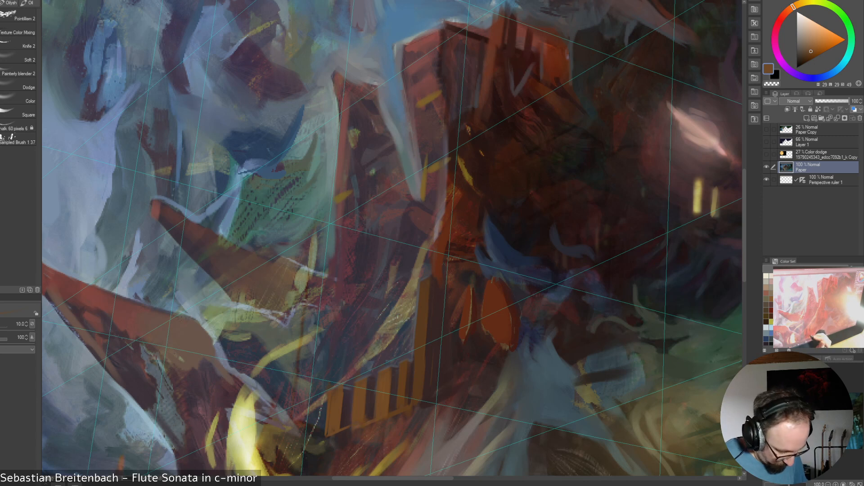
{"action": "key", "text": "bracketright"}
{"action": "mouse_move", "coordinate": [329, 436]}
{"action": "left_mouse_down"}
{"action": "mouse_move", "coordinate": [371, 421]}
{"action": "mouse_move", "coordinate": [327, 437]}
{"action": "mouse_move", "coordinate": [352, 430]}
{"action": "mouse_move", "coordinate": [334, 436]}
{"action": "left_mouse_up"}
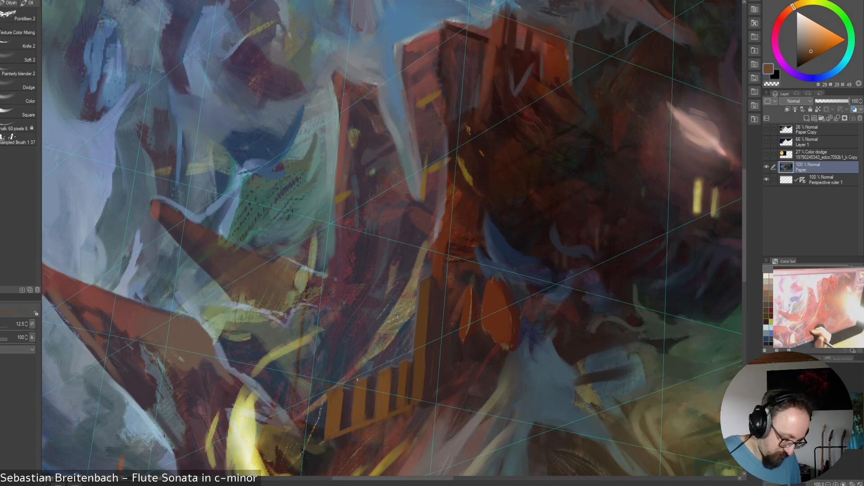
Clean up the outer edge of the leftmost pillar with sampled dark blue and orange-brown at brush size 7
{"action": "left_click", "coordinate": [346, 418], "text": "alt"}
{"action": "left_click", "coordinate": [366, 425], "text": "alt"}
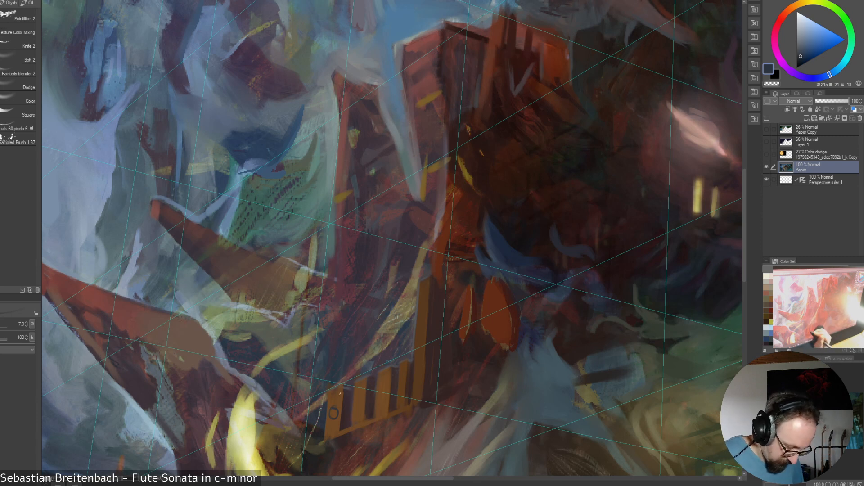
{"action": "left_click_drag", "start_coordinate": [322, 412], "coordinate": [320, 422]}
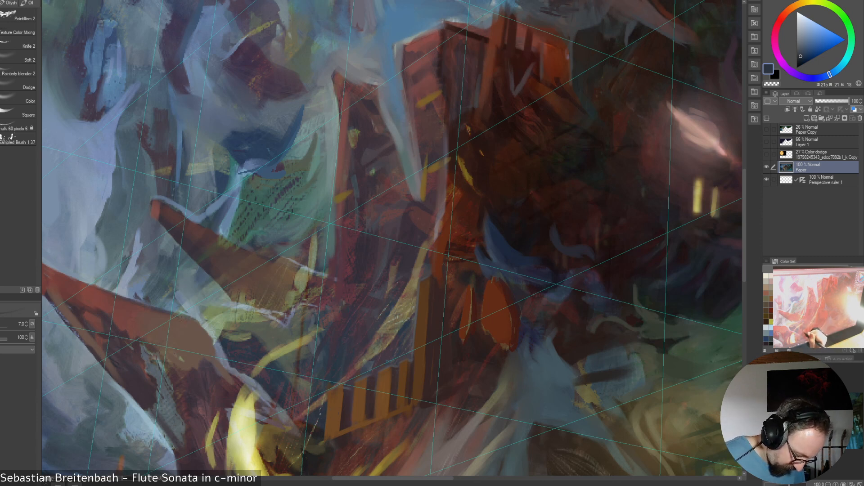
{"action": "left_click", "coordinate": [332, 419], "text": "alt"}
{"action": "left_click", "coordinate": [320, 416], "text": "alt"}
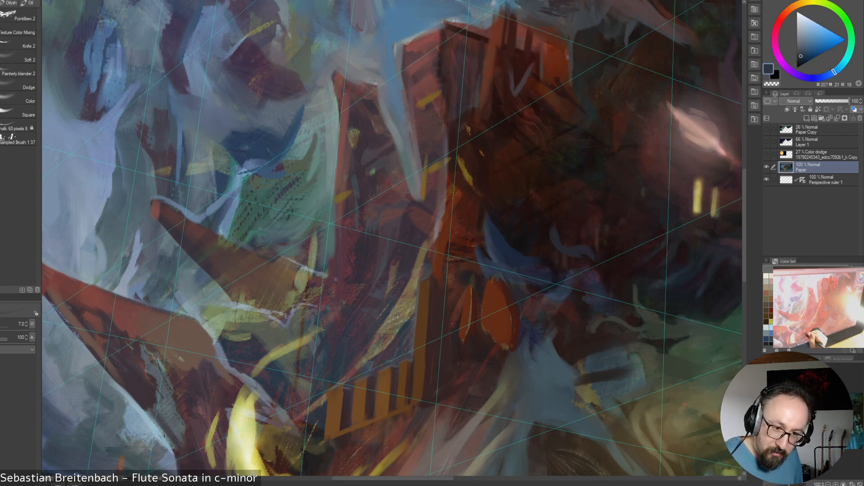
{"action": "left_click", "coordinate": [332, 418], "text": "alt"}
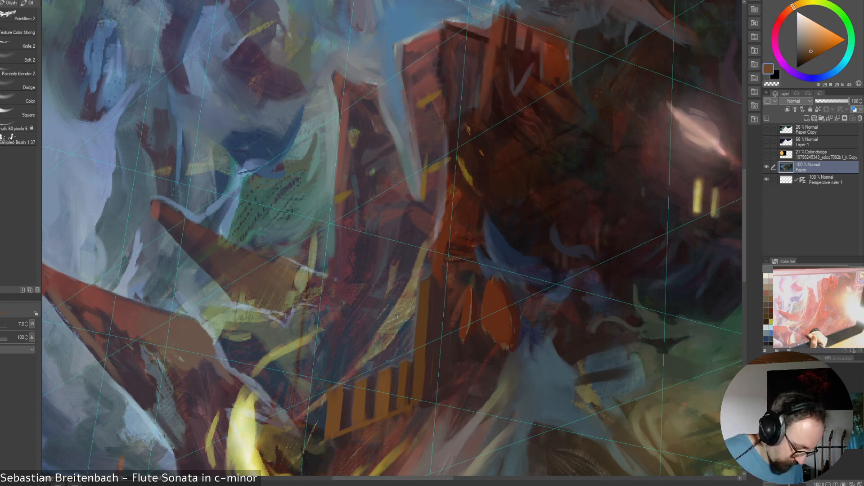
{"action": "left_click", "coordinate": [319, 417], "text": "alt"}
{"action": "left_click", "coordinate": [332, 418], "text": "alt"}
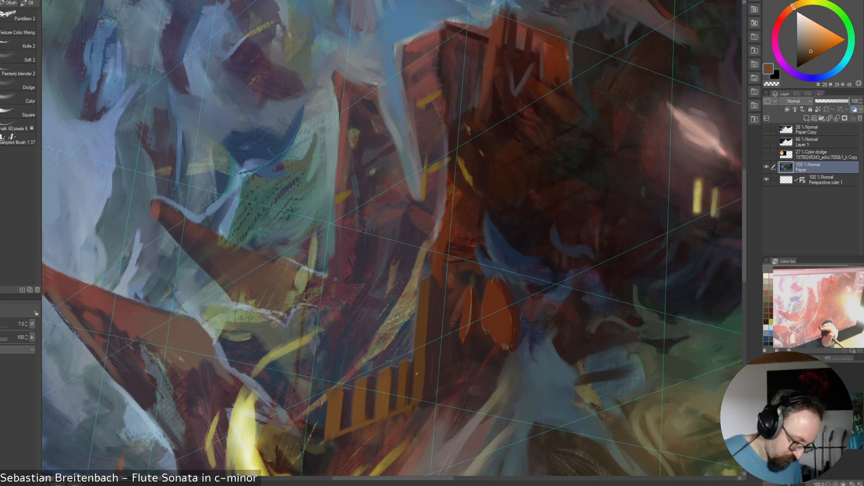
{"action": "left_click", "coordinate": [322, 413], "text": "alt"}
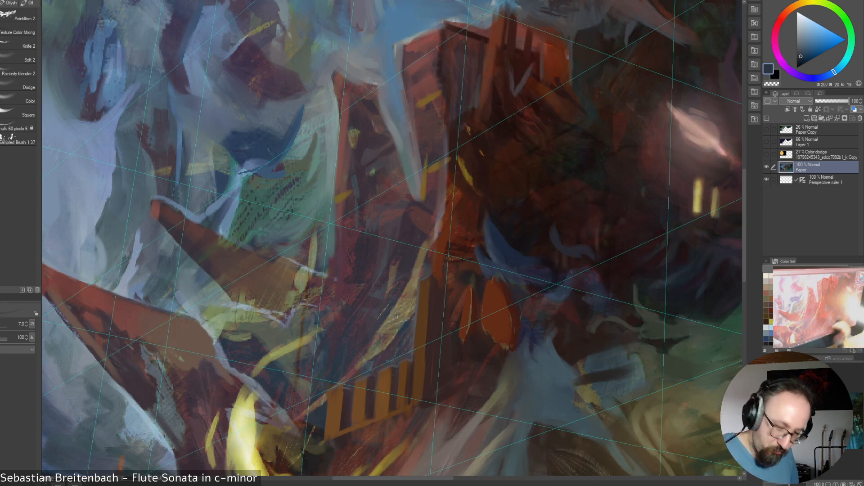
Fill in the dark blue strip beside the leftmost pillar and correct its border with sampled canvas colours
{"action": "left_click", "coordinate": [334, 408], "text": "alt"}
{"action": "left_click", "coordinate": [333, 408], "text": "alt"}
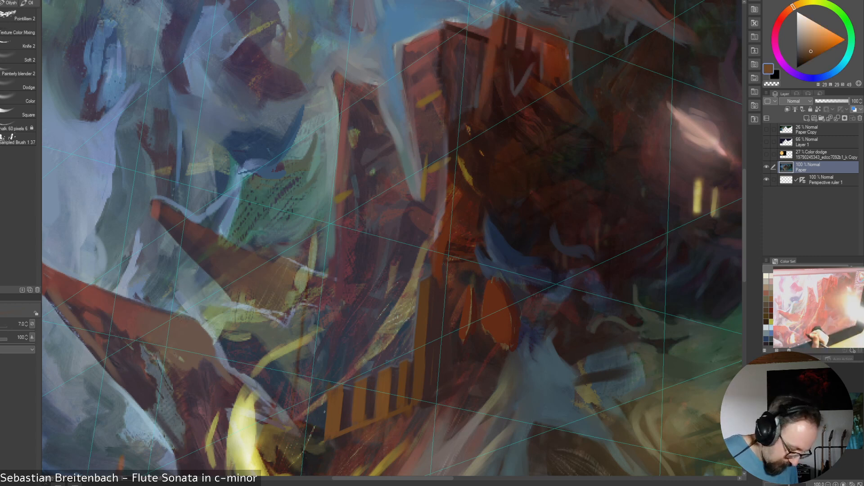
{"action": "left_click", "coordinate": [321, 407], "text": "alt"}
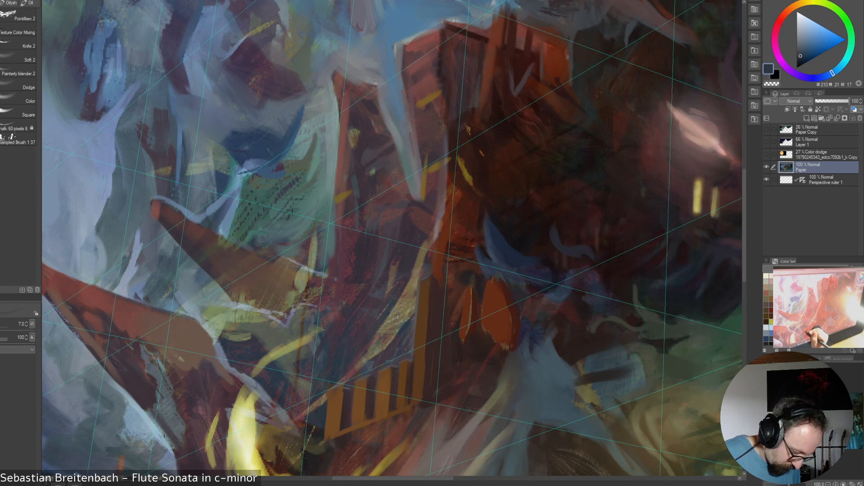
{"action": "left_click", "coordinate": [321, 403], "text": "alt"}
{"action": "left_click", "coordinate": [318, 401], "text": "alt"}
{"action": "left_click", "coordinate": [316, 402], "text": "alt"}
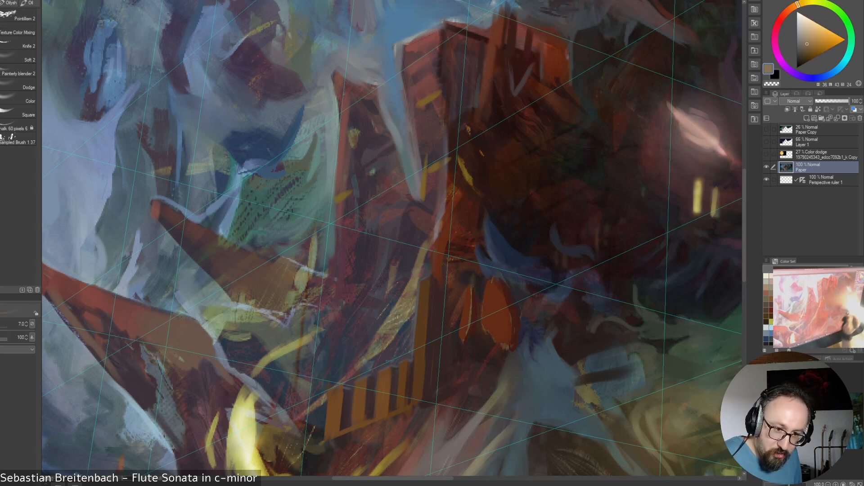
{"action": "left_click", "coordinate": [320, 409], "text": "alt"}
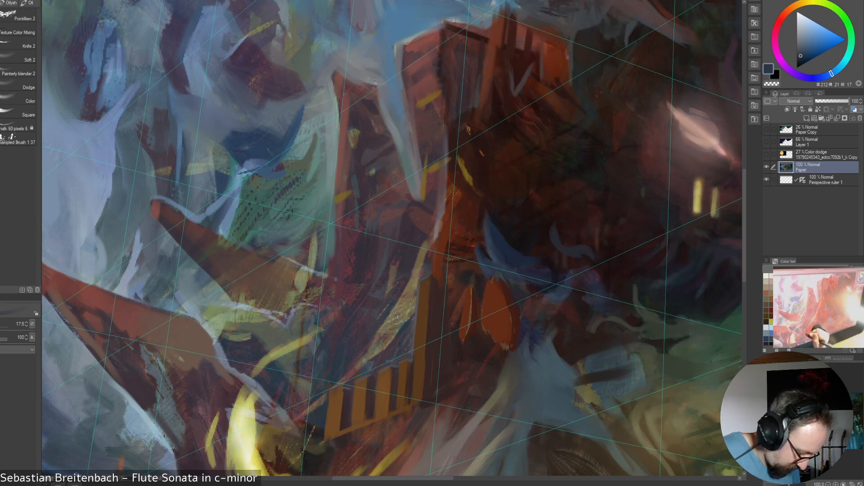
Sharpen the sloping upper edge of the pillar row with sampled dark and grey blues, reducing the brush size to 10
{"action": "left_click", "coordinate": [354, 363], "text": "alt"}
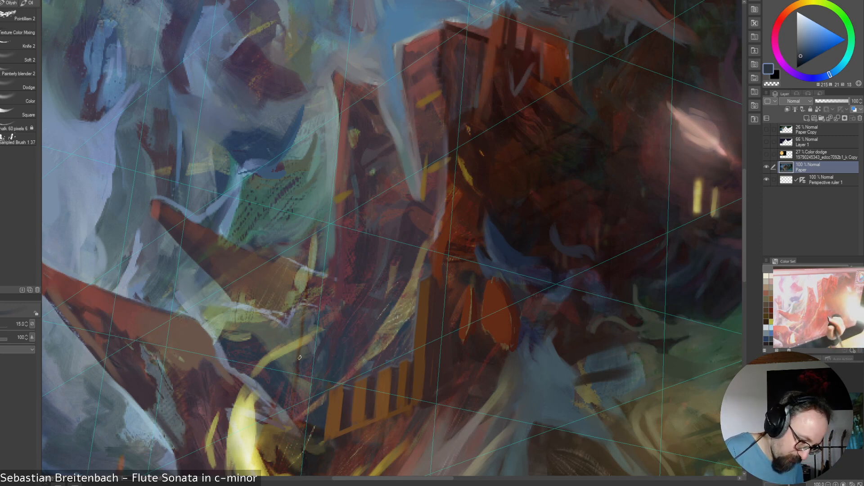
{"action": "left_click", "coordinate": [333, 383], "text": "alt"}
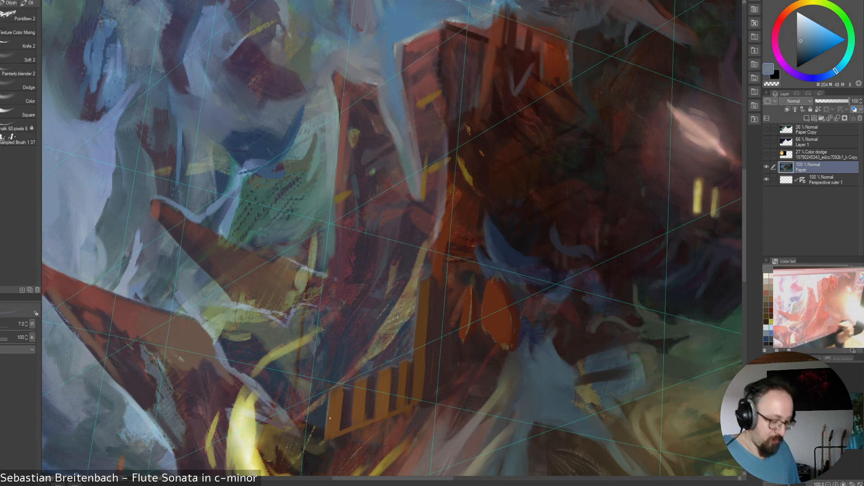
{"action": "left_click", "coordinate": [322, 410], "text": "alt"}
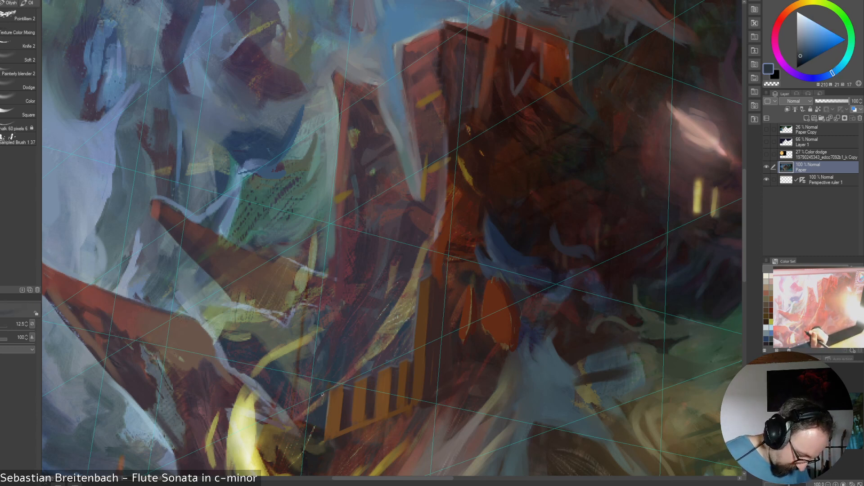
{"action": "key", "text": "["}
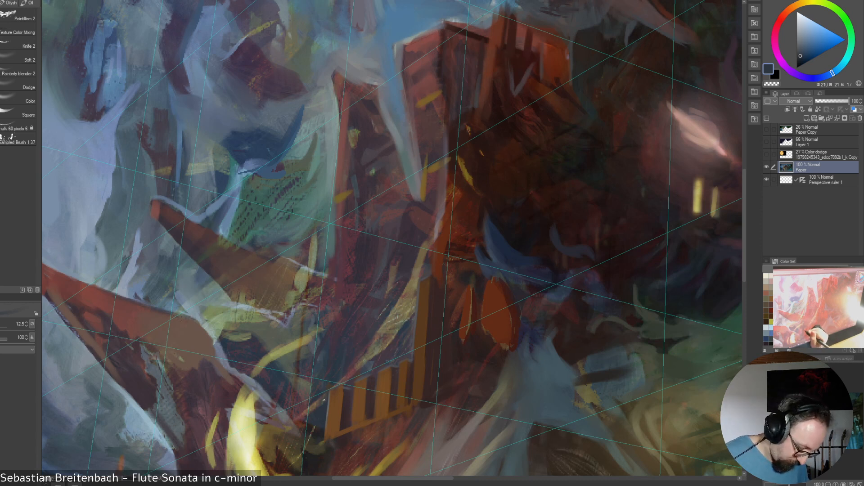
{"action": "key", "text": "["}
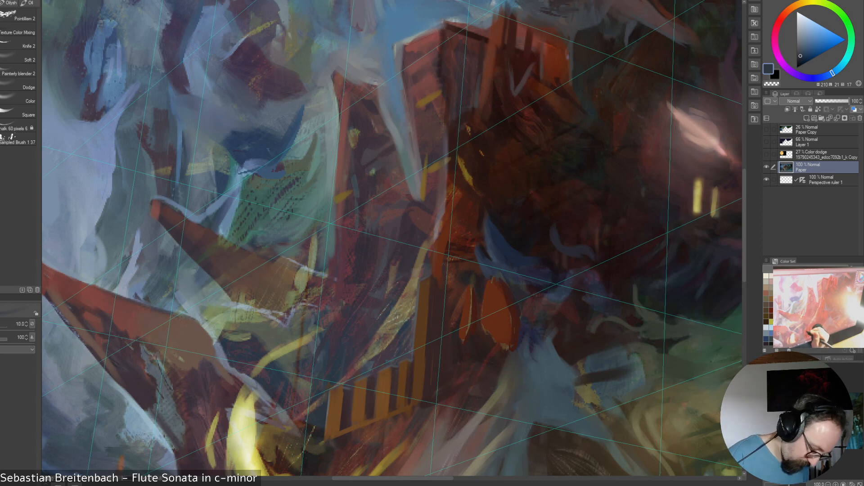
Refine the orange-brown bars, the dark purple gaps between them and the leftmost bar's edge with sampled colours
{"action": "left_click", "coordinate": [332, 388], "text": "alt"}
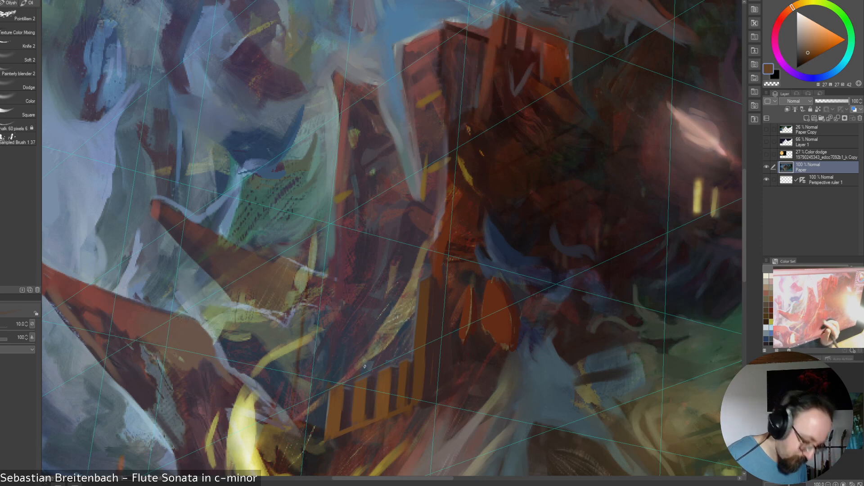
{"action": "left_click", "coordinate": [349, 388], "text": "alt"}
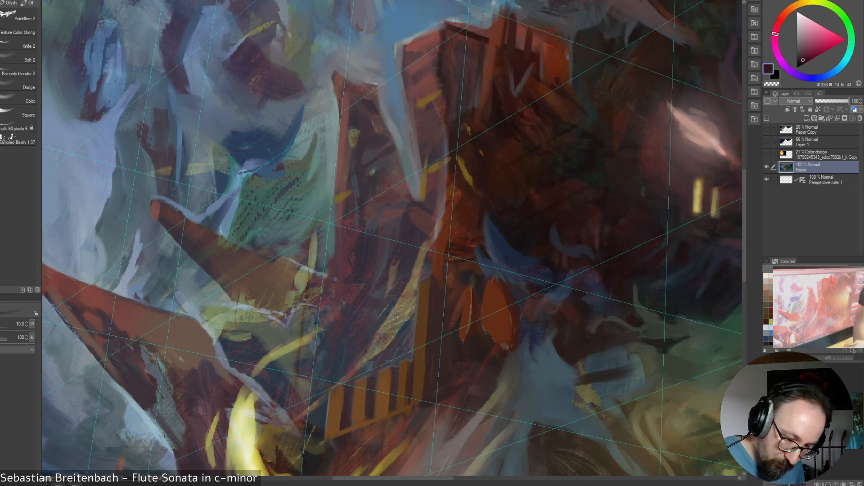
{"action": "left_click", "coordinate": [343, 414], "text": "alt"}
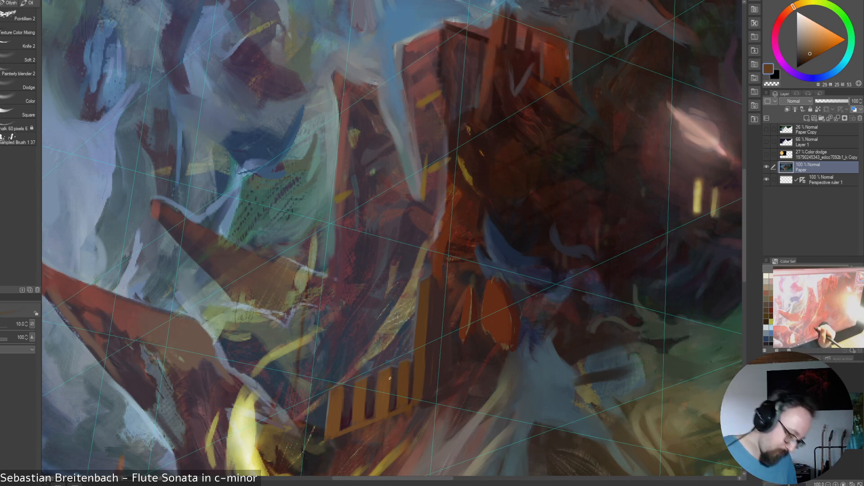
{"action": "left_click", "coordinate": [361, 396], "text": "alt"}
{"action": "mouse_move", "coordinate": [365, 390]}
{"action": "left_mouse_down"}
{"action": "mouse_move", "coordinate": [364, 419]}
{"action": "mouse_move", "coordinate": [341, 433]}
{"action": "left_mouse_up"}
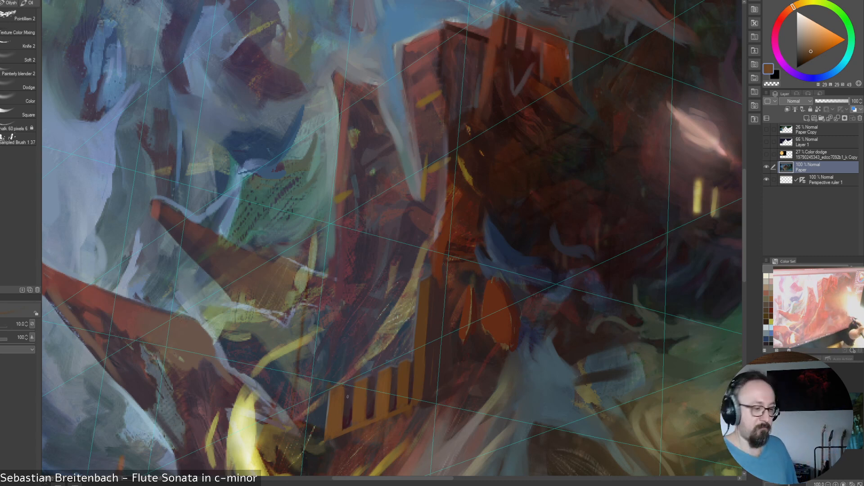
{"action": "left_click", "coordinate": [335, 387], "text": "alt"}
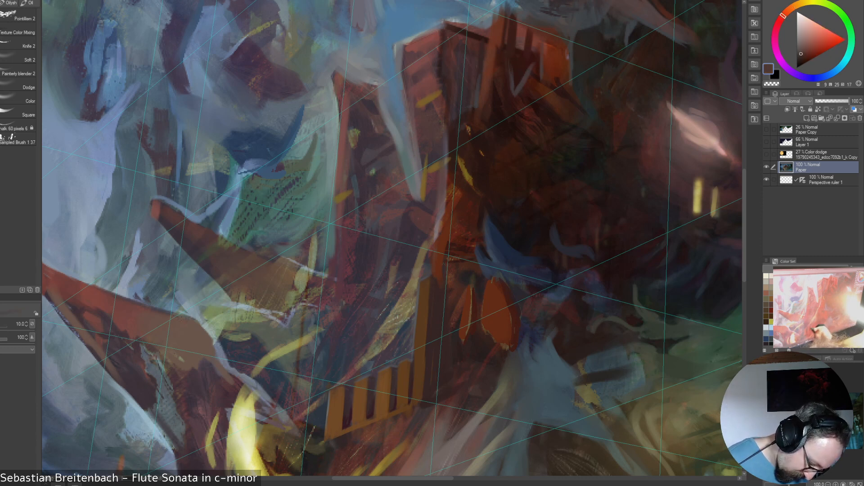
{"action": "left_click", "coordinate": [320, 410], "text": "alt"}
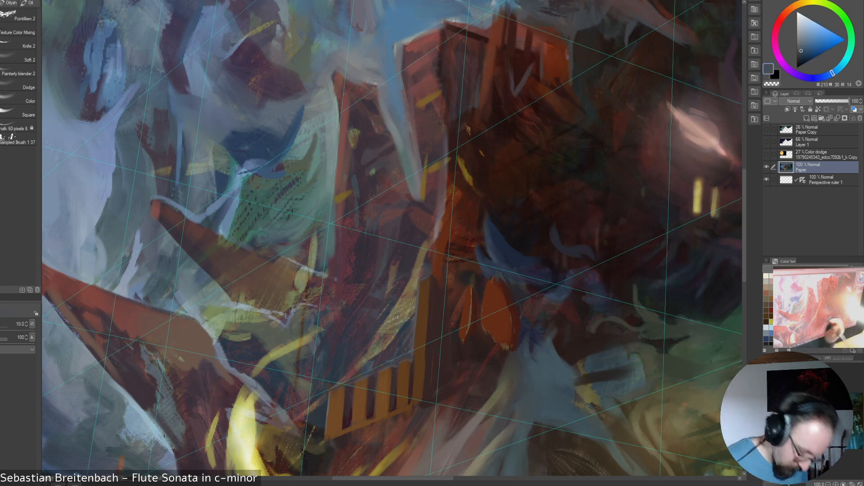
{"action": "key", "text": "bracketleft"}
Paint over the rightmost dark gap in the pillar row with sampled orange-brown at brush size 12.5
{"action": "left_click", "coordinate": [416, 383], "text": "alt"}
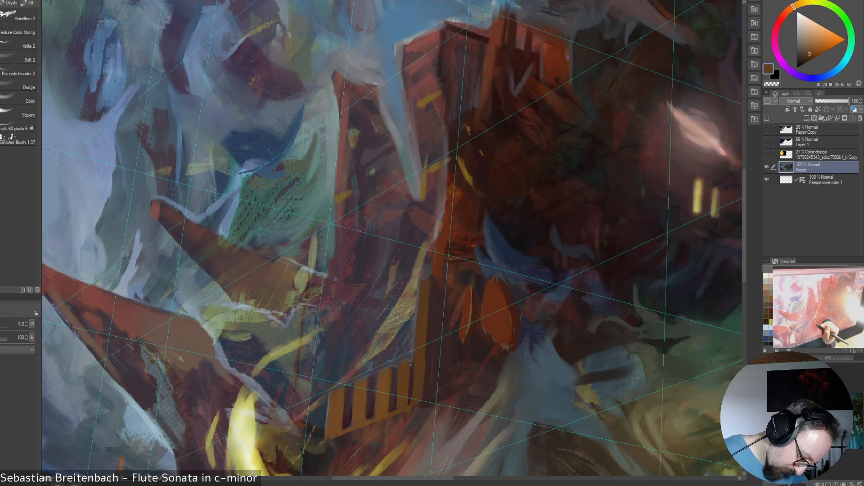
{"action": "key", "text": "bracketright"}
{"action": "key", "text": "bracketright"}
{"action": "left_click_drag", "start_coordinate": [410, 366], "coordinate": [410, 394]}
{"action": "left_click_drag", "start_coordinate": [410, 362], "coordinate": [410, 406]}
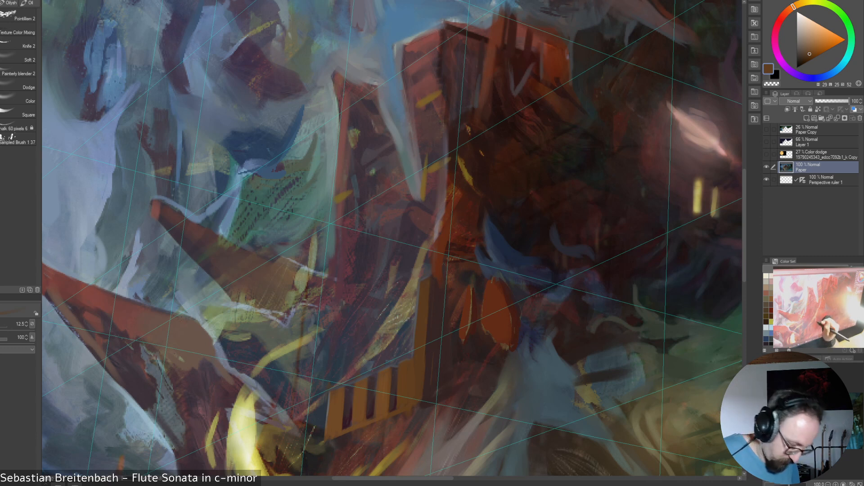
Try out long muted grey strokes down the tall brown column at the right end of the pillar row
{"action": "left_click", "coordinate": [419, 328], "text": "alt"}
{"action": "left_click_drag", "start_coordinate": [421, 286], "coordinate": [416, 399]}
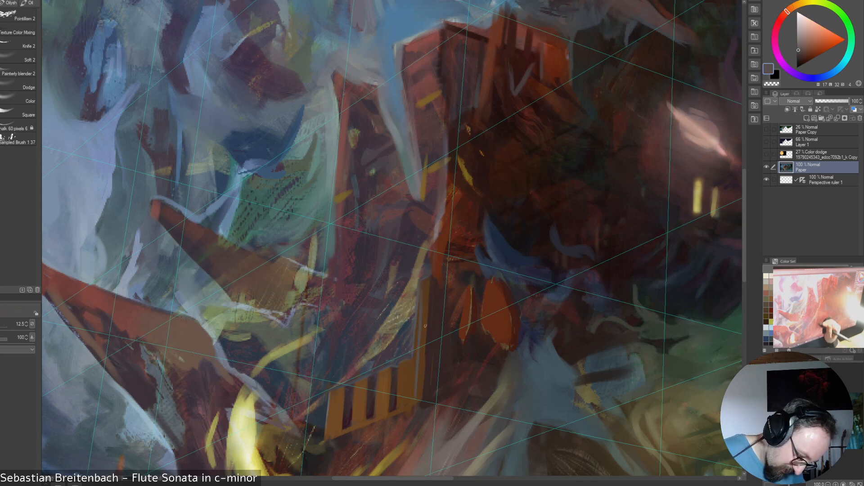
{"action": "key", "text": "ctrl+z"}
{"action": "left_click_drag", "start_coordinate": [420, 292], "coordinate": [411, 384]}
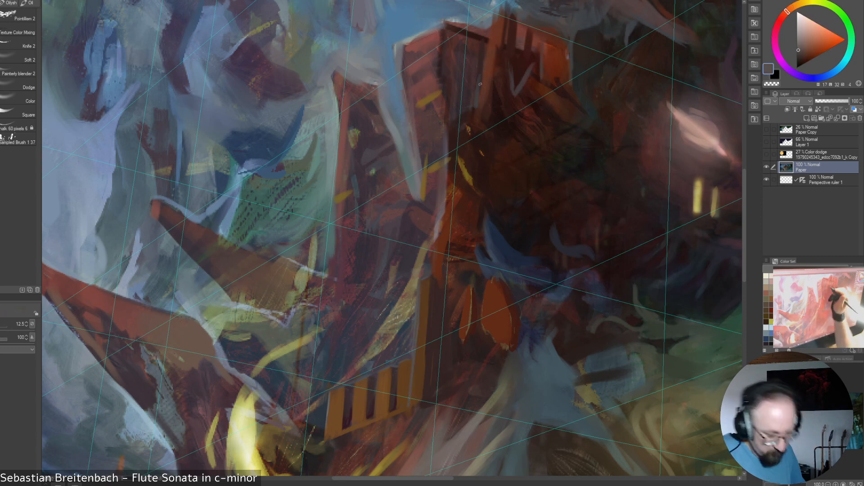
{"action": "key", "text": "ctrl+z"}
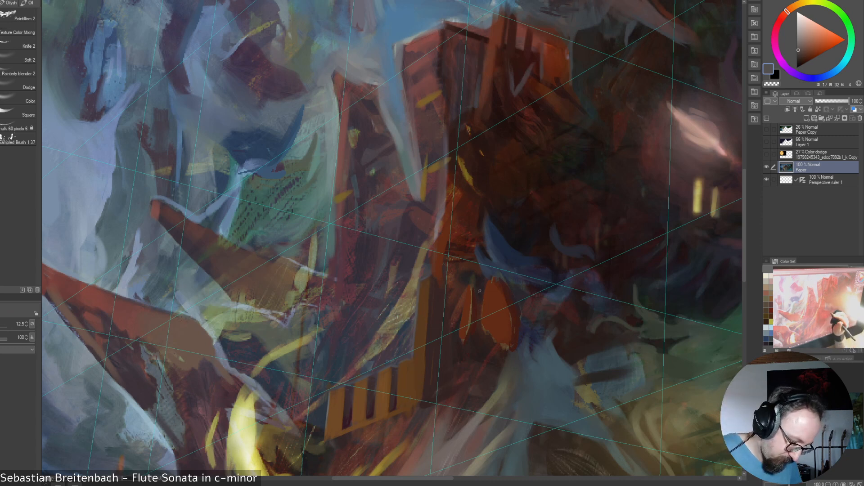
{"action": "mouse_move", "coordinate": [447, 314]}
{"action": "left_mouse_down"}
{"action": "mouse_move", "coordinate": [390, 376]}
{"action": "mouse_move", "coordinate": [432, 403]}
{"action": "left_mouse_up"}
{"action": "key", "text": "ctrl+z"}
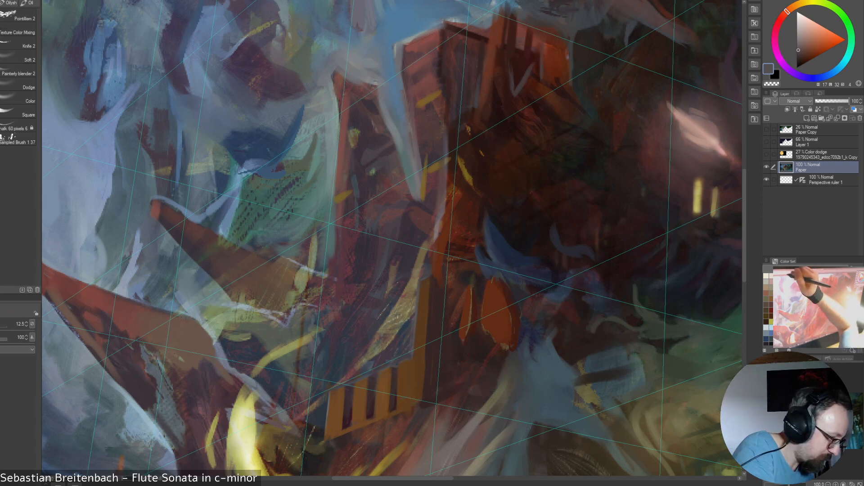
{"action": "mouse_move", "coordinate": [419, 288]}
{"action": "left_mouse_down"}
{"action": "mouse_move", "coordinate": [411, 410]}
{"action": "mouse_move", "coordinate": [423, 278]}
{"action": "mouse_move", "coordinate": [411, 402]}
{"action": "left_mouse_up"}
{"action": "key", "text": "ctrl+z"}
{"action": "key", "text": "ctrl+z"}
{"action": "key", "text": "ctrl+z"}
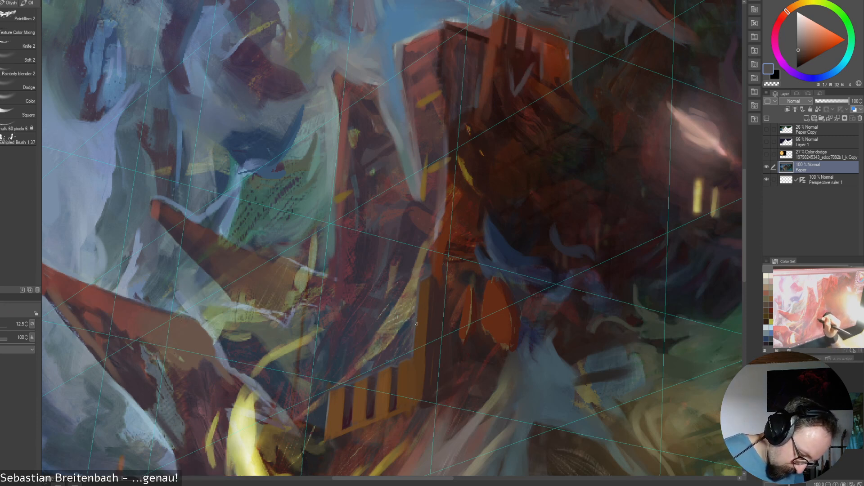
Paint a long grey edge down the tall brown column and restore the dark gap beside it with sampled dark red
{"action": "left_click_drag", "start_coordinate": [421, 279], "coordinate": [411, 401]}
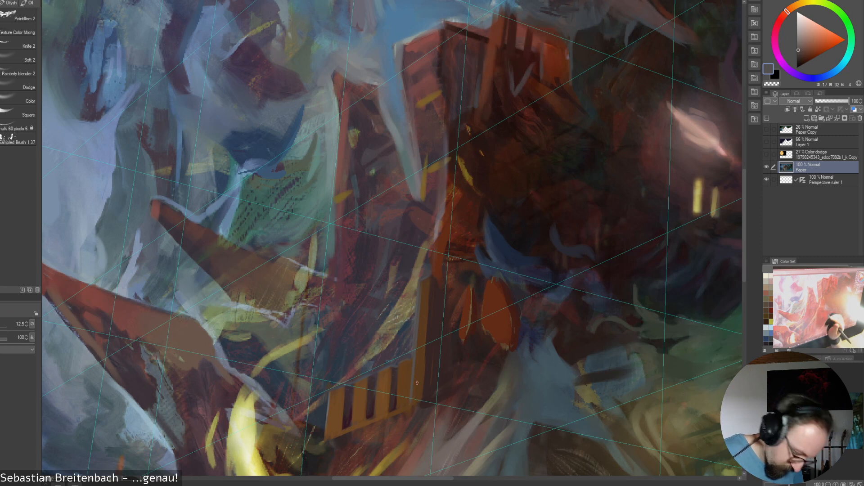
{"action": "left_click", "coordinate": [393, 392], "text": "alt"}
{"action": "left_click_drag", "start_coordinate": [412, 368], "coordinate": [411, 397]}
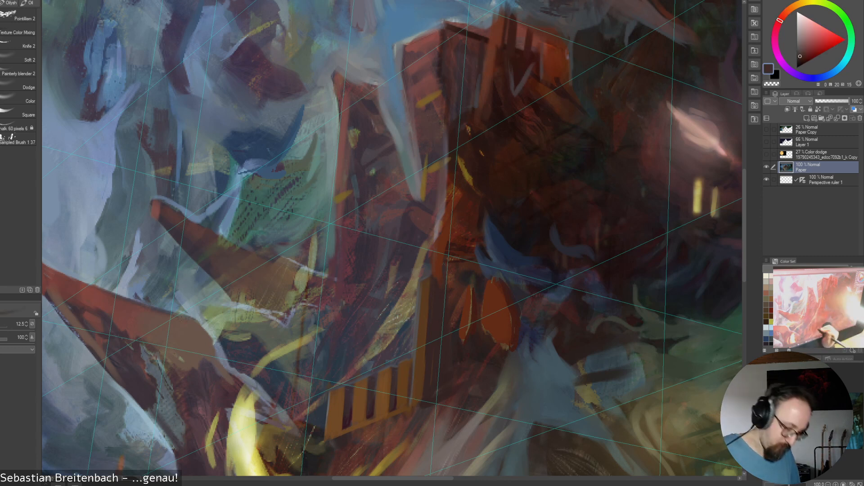
{"action": "left_click", "coordinate": [406, 385], "text": "alt"}
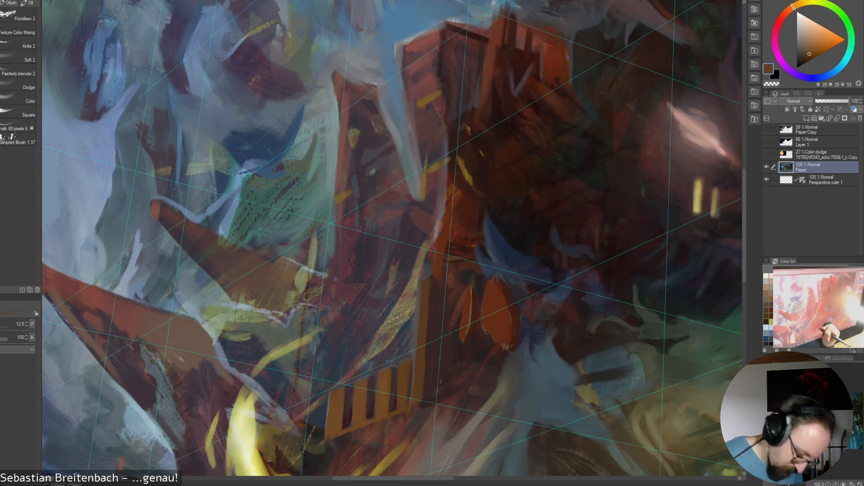
Hide the perspective ruler and work on the shadow beside the orange-brown pillar row with sampled dark red at brush size 60
{"action": "key", "text": "ctrl+0"}
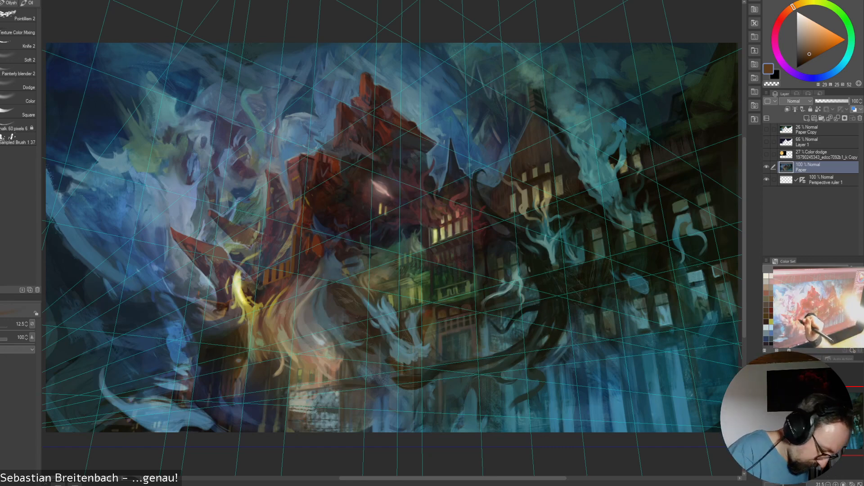
{"action": "left_click", "coordinate": [276, 282], "text": "alt"}
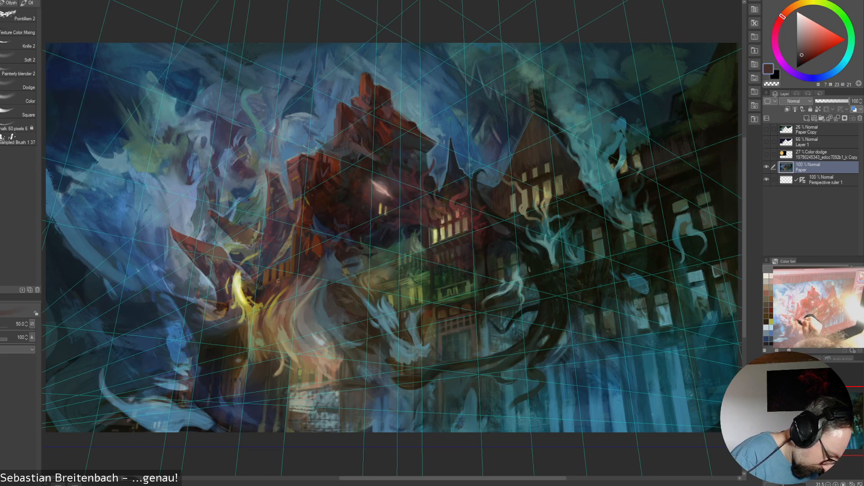
{"action": "key", "text": "]"}
{"action": "key", "text": "]"}
{"action": "key", "text": "]"}
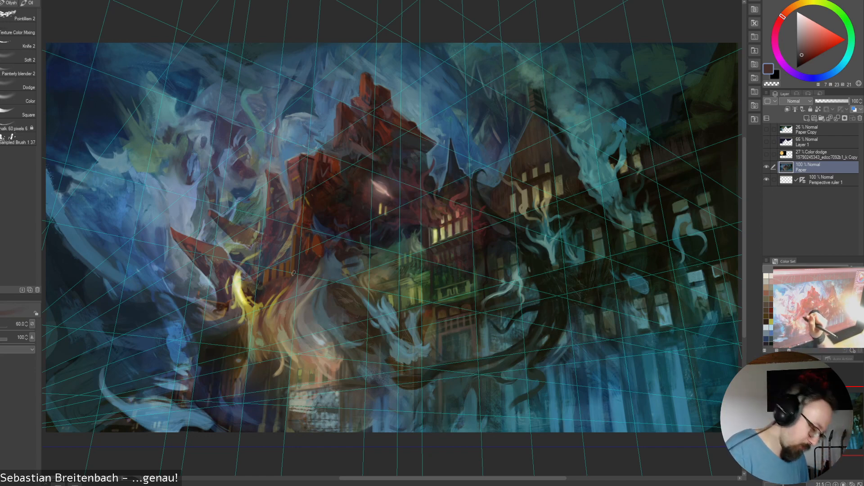
{"action": "key", "text": "["}
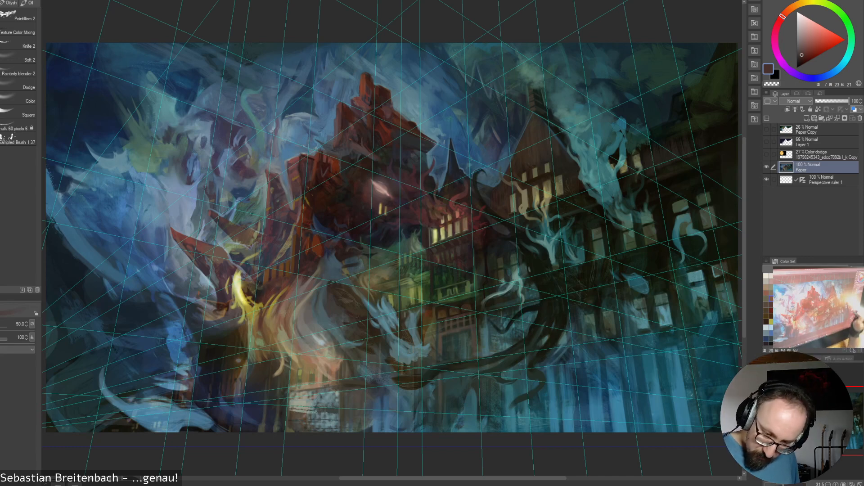
{"action": "left_click", "coordinate": [767, 180]}
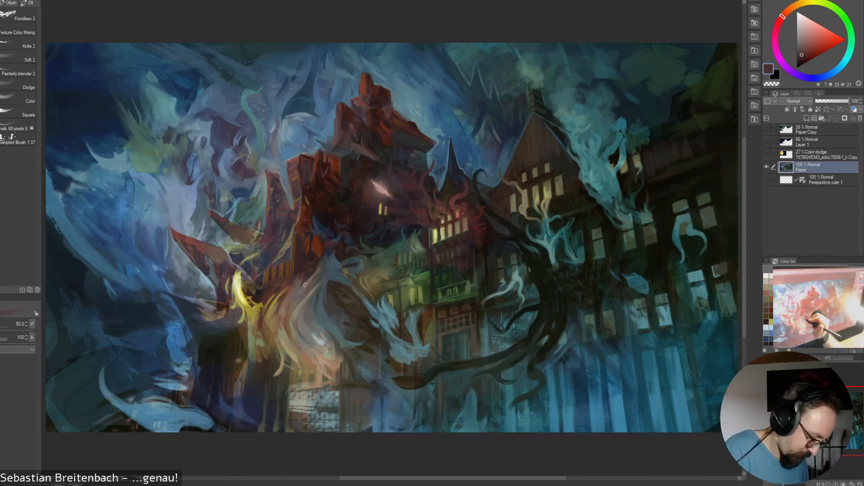
{"action": "key", "text": "bracketright"}
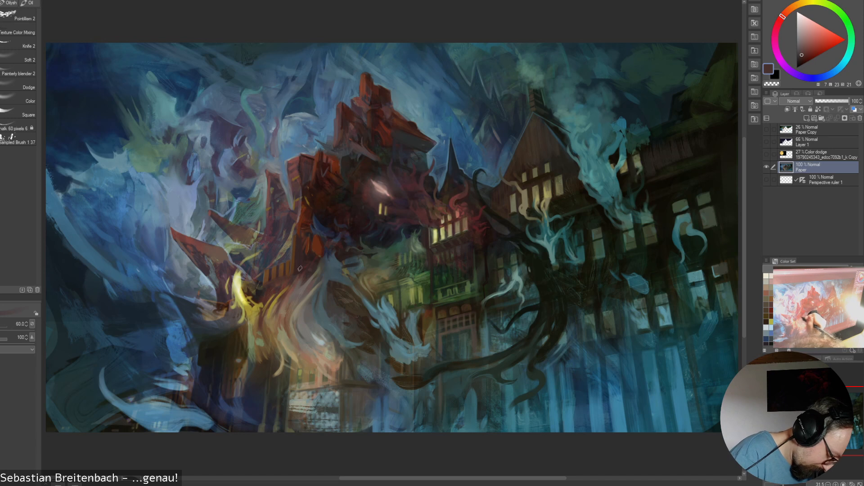
Touch up the pillar row and the yellow flame beneath it with sampled dark red, ochre, yellow and brown at brush size 25
{"action": "left_click", "coordinate": [418, 175], "text": "alt"}
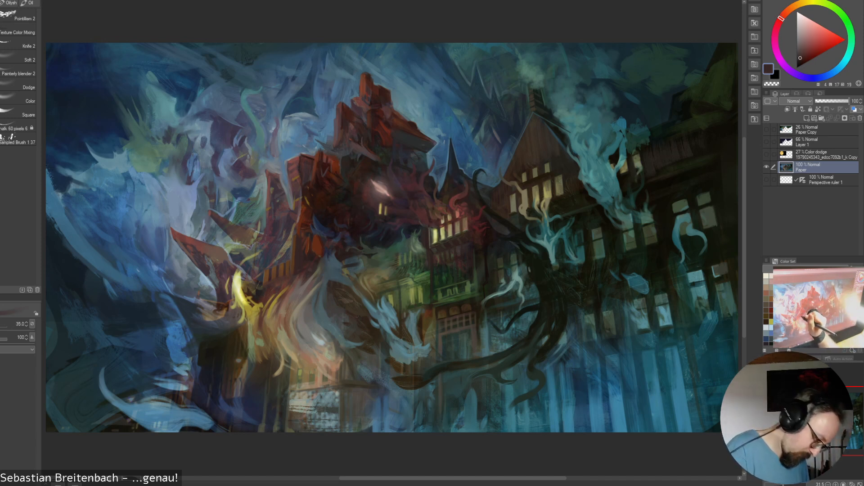
{"action": "key", "text": "bracketleft"}
{"action": "key", "text": "bracketleft"}
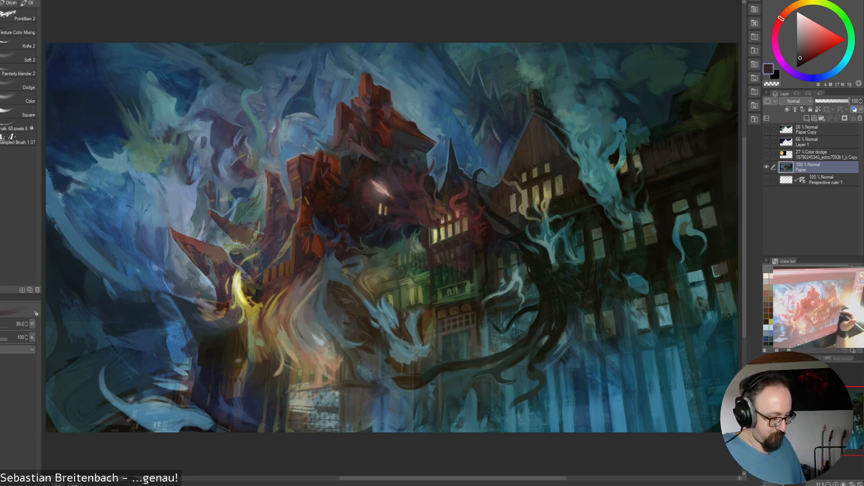
{"action": "left_click", "coordinate": [282, 279], "text": "alt"}
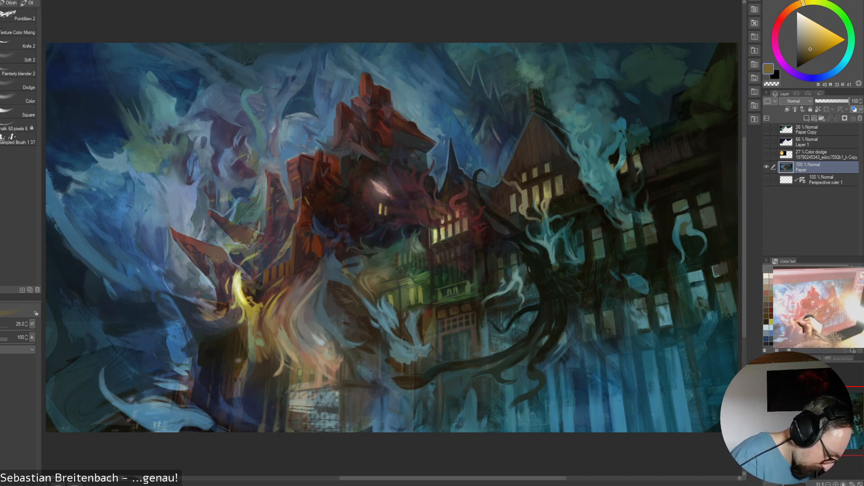
{"action": "left_click", "coordinate": [243, 303], "text": "alt"}
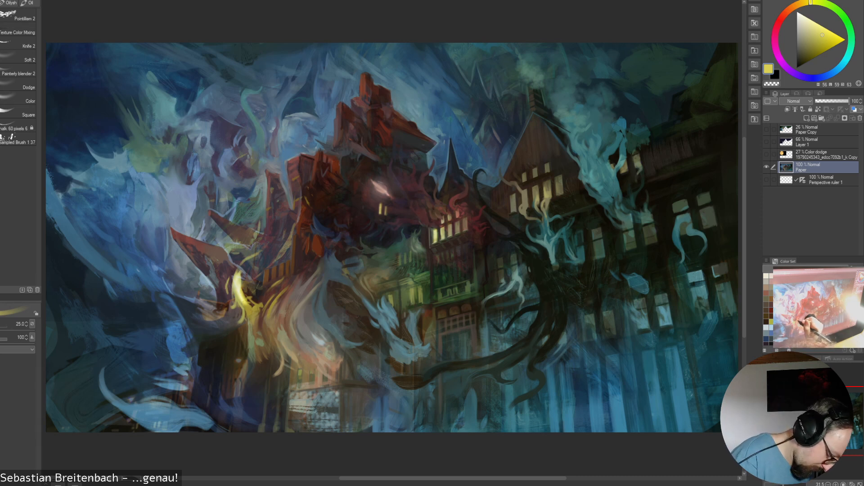
{"action": "left_click", "coordinate": [272, 287], "text": "alt"}
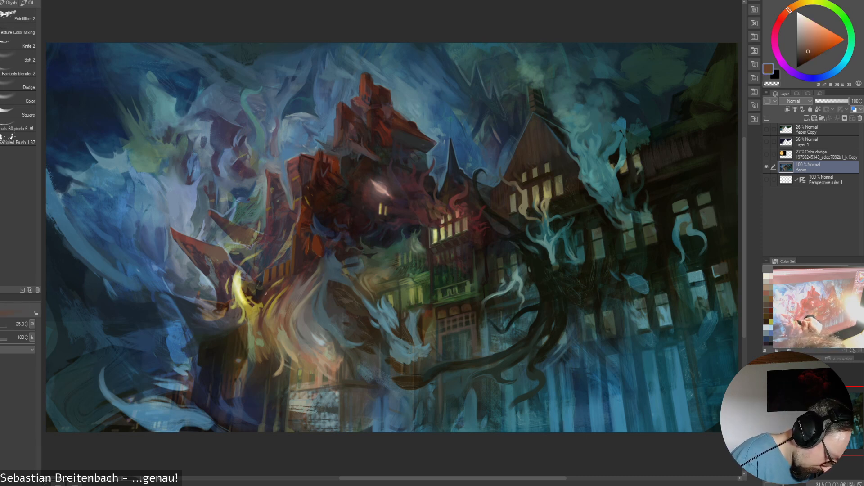
{"action": "left_click", "coordinate": [271, 295], "text": "alt"}
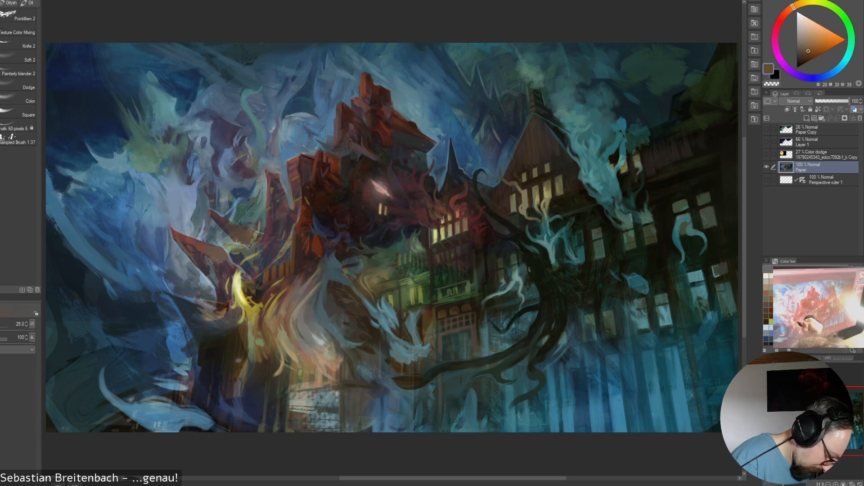
{"action": "left_click", "coordinate": [263, 310], "text": "alt"}
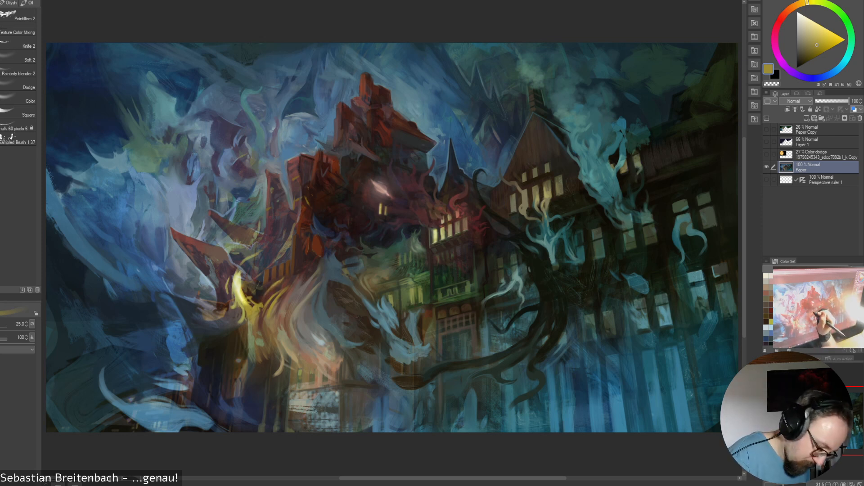
Touch up the green haze above the balcony and the left tip of the long dark tentacle with sampled greens, blues and dark browns
{"action": "left_click", "coordinate": [373, 259], "text": "alt"}
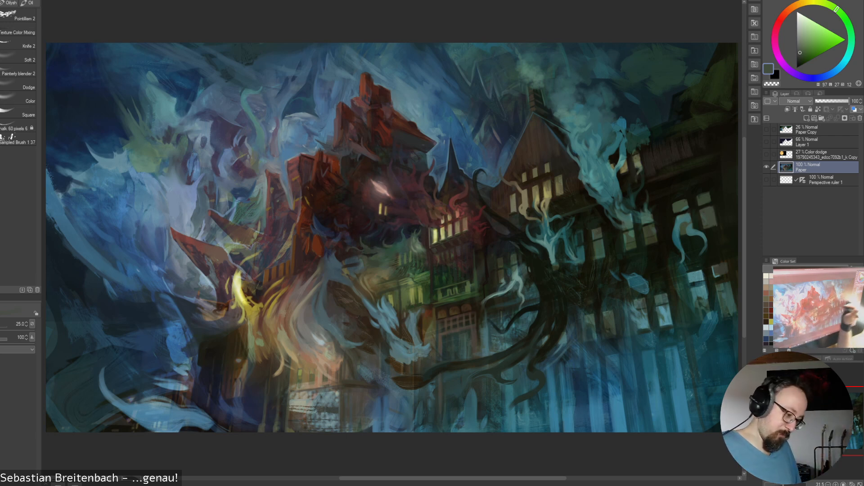
{"action": "left_click", "coordinate": [392, 247], "text": "alt"}
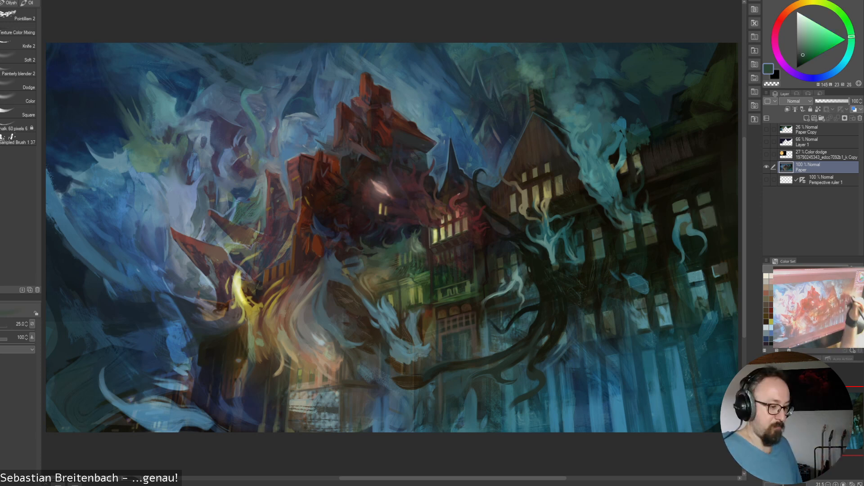
{"action": "left_click", "coordinate": [393, 347], "text": "alt"}
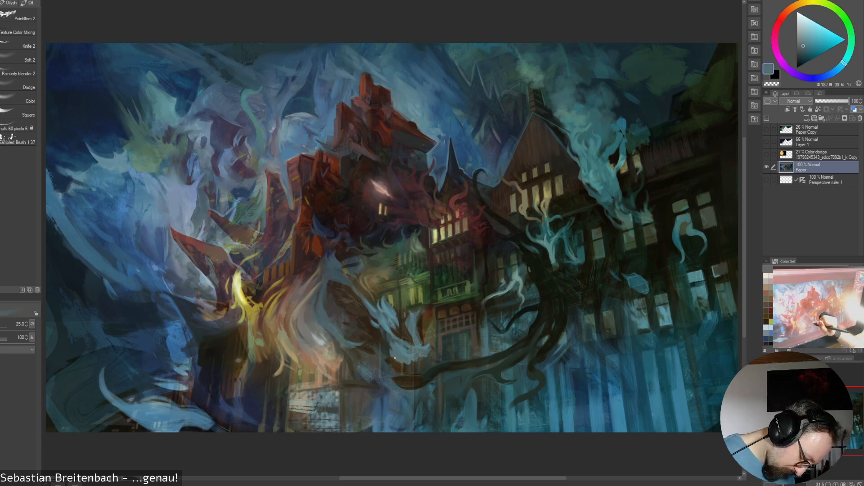
{"action": "left_click", "coordinate": [394, 358], "text": "alt"}
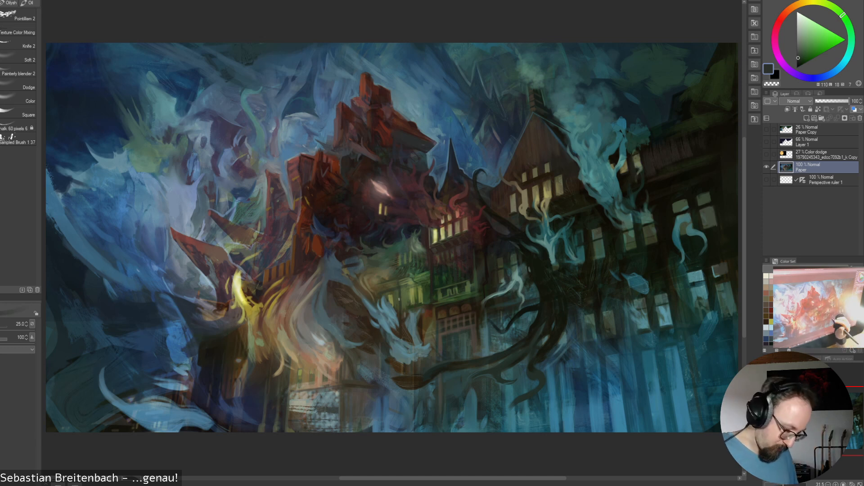
{"action": "left_click", "coordinate": [387, 359], "text": "alt"}
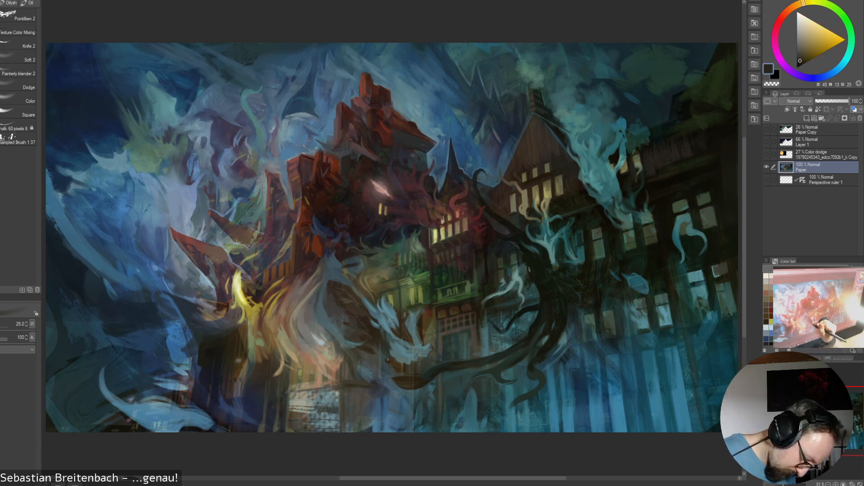
{"action": "left_click", "coordinate": [394, 381], "text": "alt"}
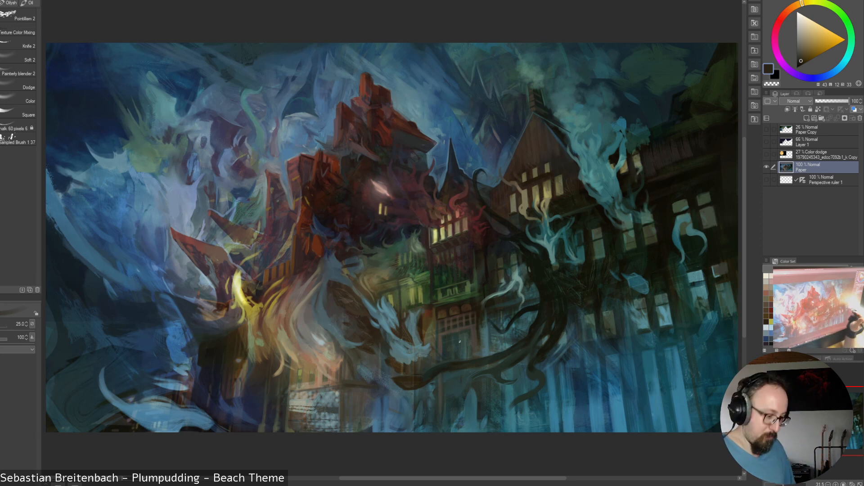
{"action": "left_click", "coordinate": [433, 388], "text": "alt"}
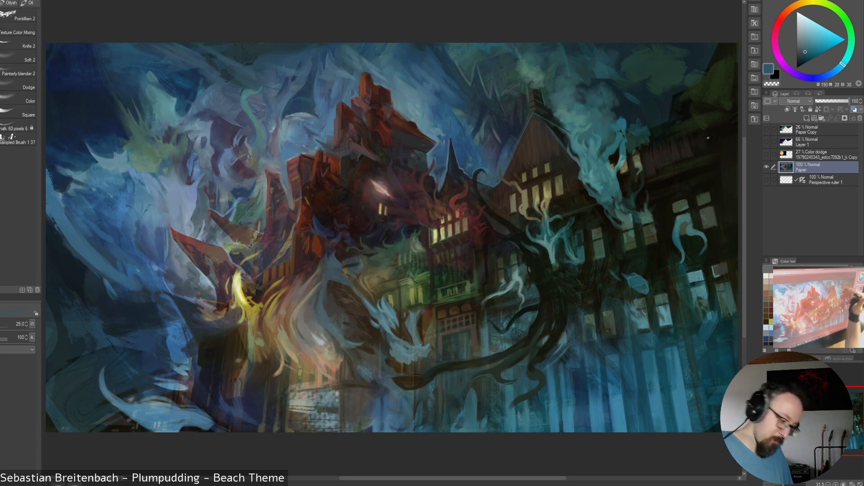
Refine the right edge of the blue doorway below the green balcony with sampled dark brown tones
{"action": "left_click", "coordinate": [473, 332], "text": "alt"}
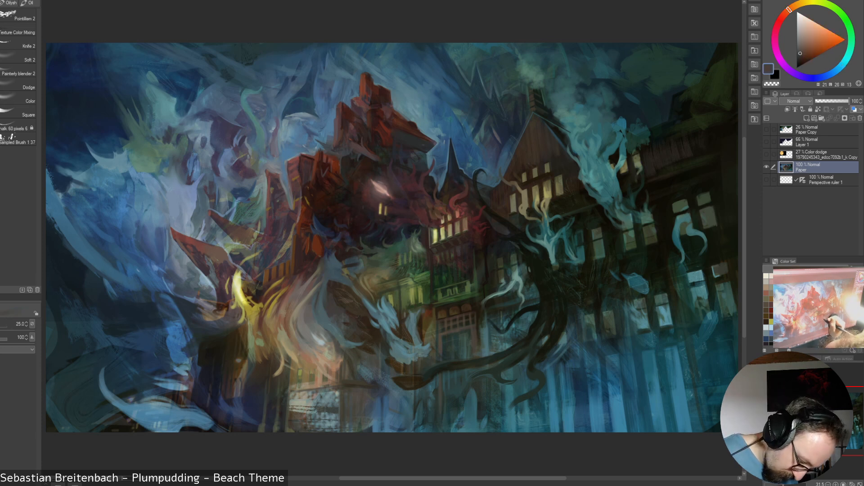
{"action": "left_click", "coordinate": [472, 346], "text": "alt"}
{"action": "left_click", "coordinate": [471, 330], "text": "alt"}
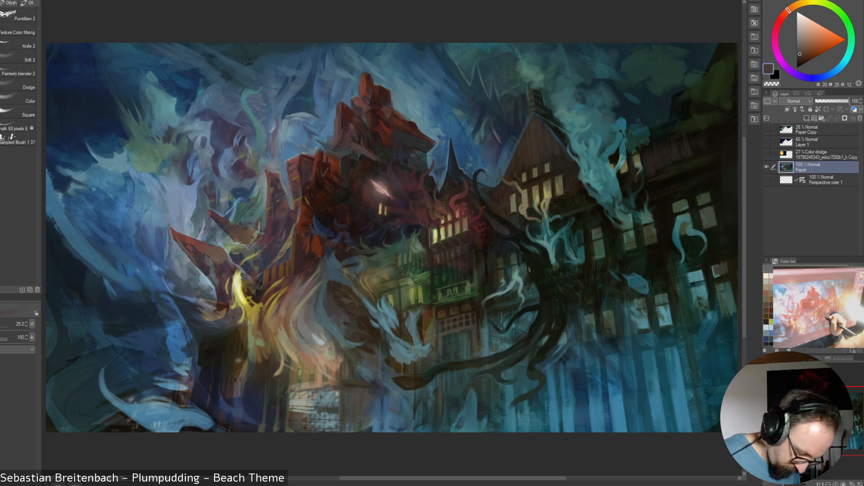
{"action": "left_click", "coordinate": [479, 333], "text": "alt"}
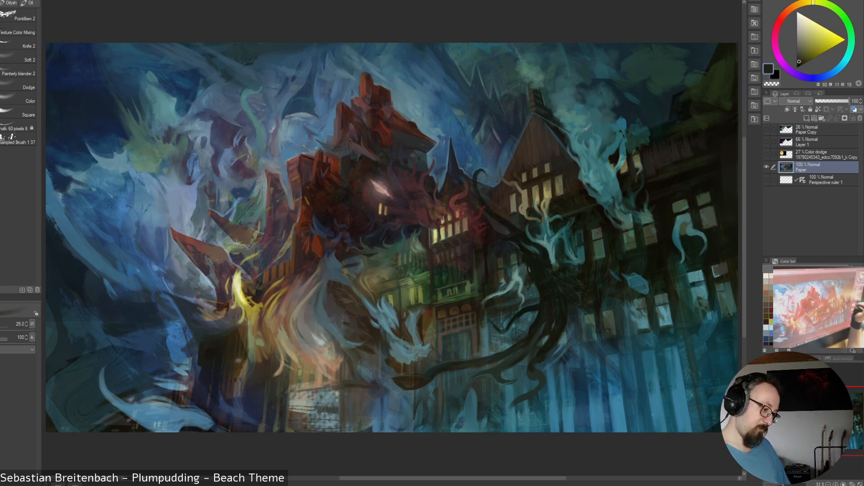
Add a short grey stroke at the top of the pale swirl and touch up the shadows around the glowing eye with sampled dark red
{"action": "left_click", "coordinate": [303, 300], "text": "alt"}
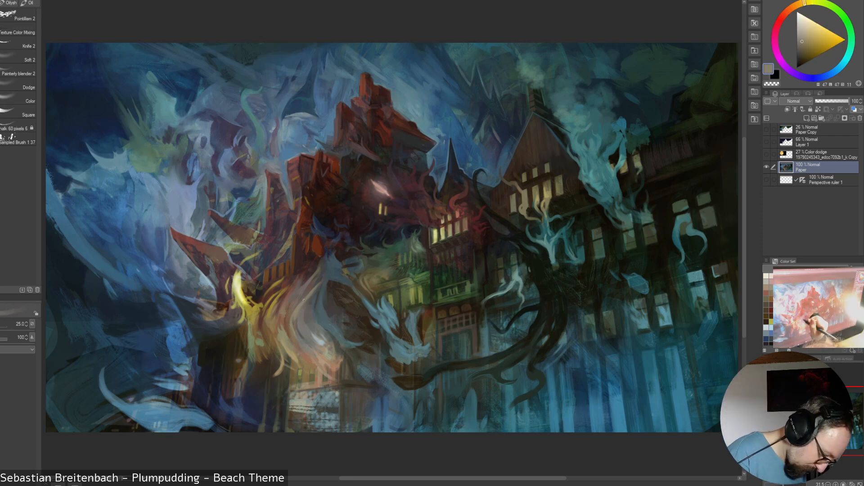
{"action": "mouse_move", "coordinate": [319, 274]}
{"action": "left_mouse_down"}
{"action": "mouse_move", "coordinate": [306, 289]}
{"action": "mouse_move", "coordinate": [320, 272]}
{"action": "left_mouse_up"}
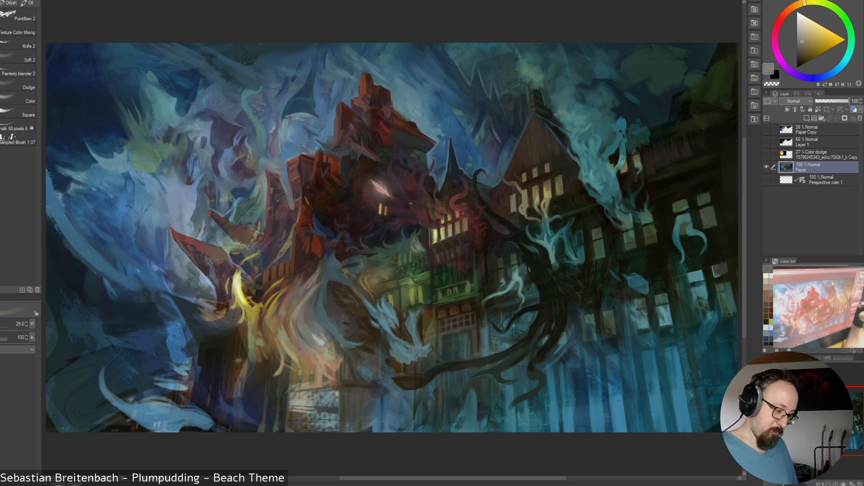
{"action": "left_click", "coordinate": [384, 204], "text": "alt"}
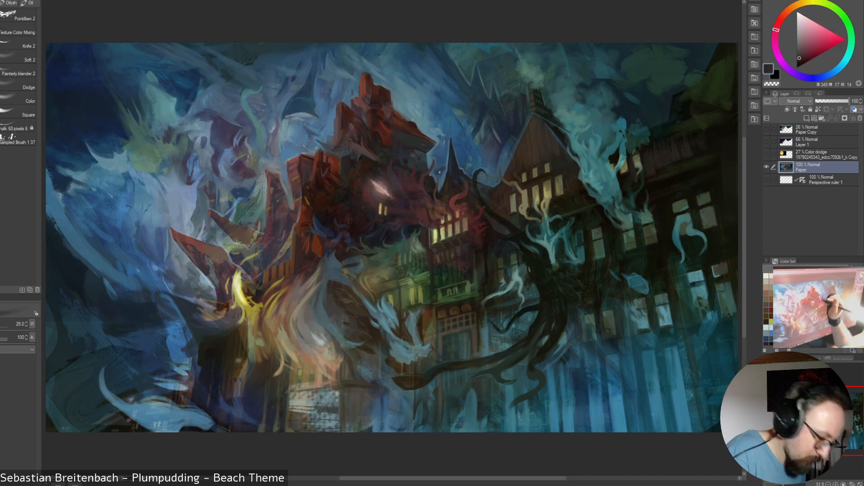
{"action": "left_click", "coordinate": [382, 198], "text": "alt"}
{"action": "left_click", "coordinate": [344, 196], "text": "alt"}
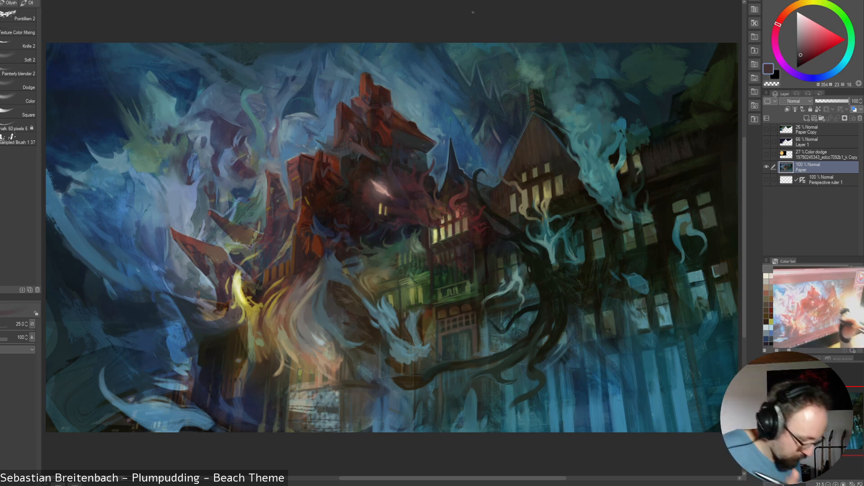
Refine the upper edge of the lower red tower against the sky with sampled dark reds, blue and rust, reducing the brush size to 20
{"action": "left_click", "coordinate": [338, 153], "text": "alt"}
{"action": "left_click", "coordinate": [337, 168], "text": "alt"}
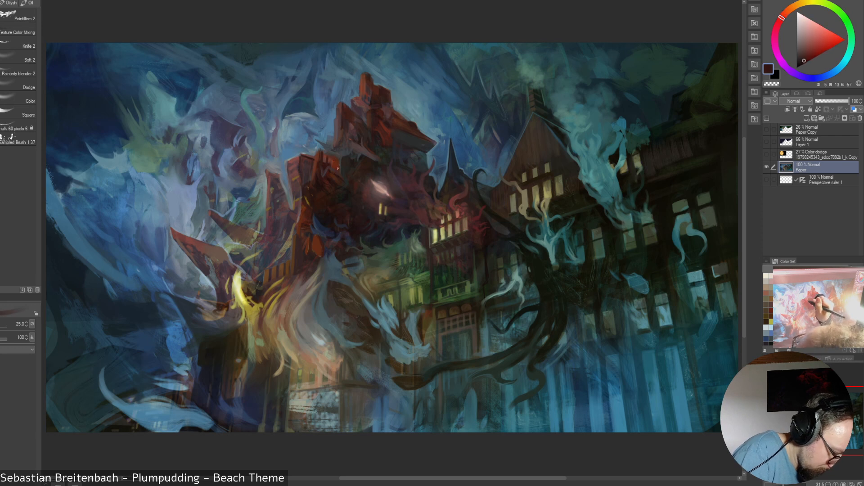
{"action": "left_click", "coordinate": [337, 156], "text": "alt"}
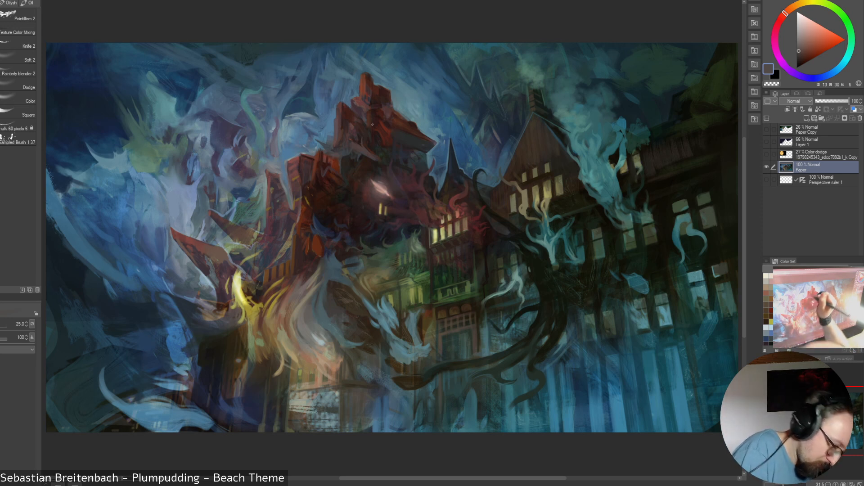
{"action": "left_click", "coordinate": [347, 154], "text": "alt"}
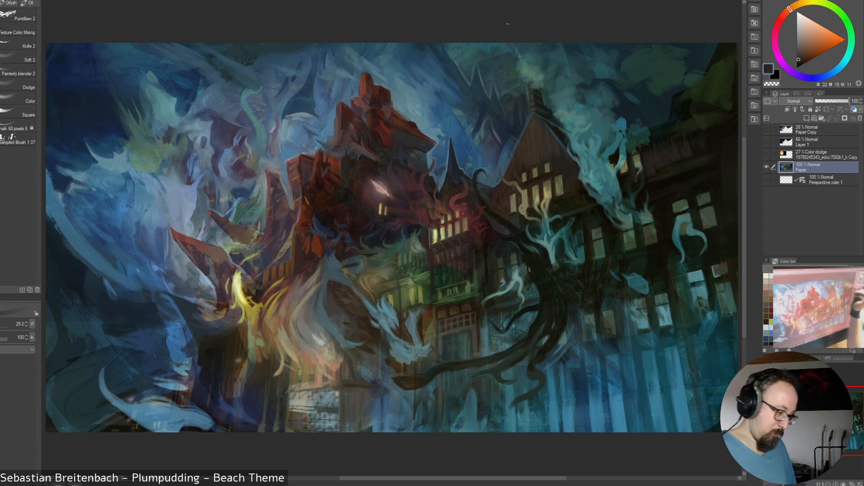
{"action": "left_click", "coordinate": [347, 149], "text": "alt"}
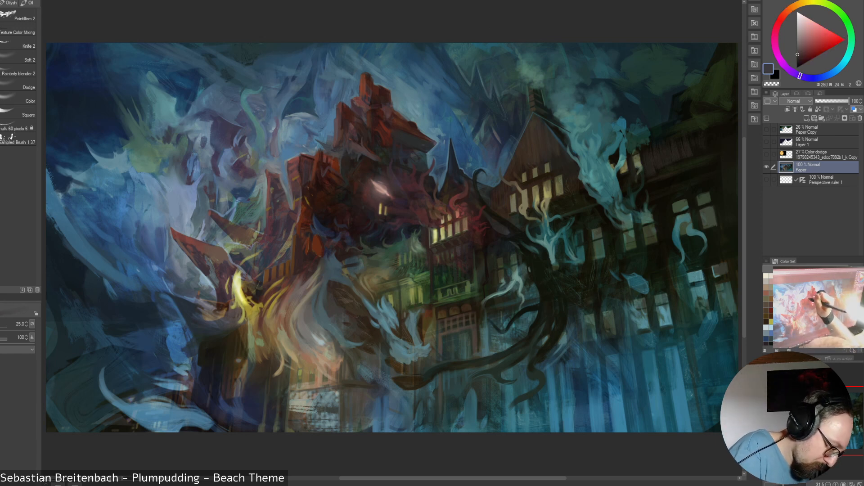
{"action": "left_click", "coordinate": [333, 144], "text": "alt"}
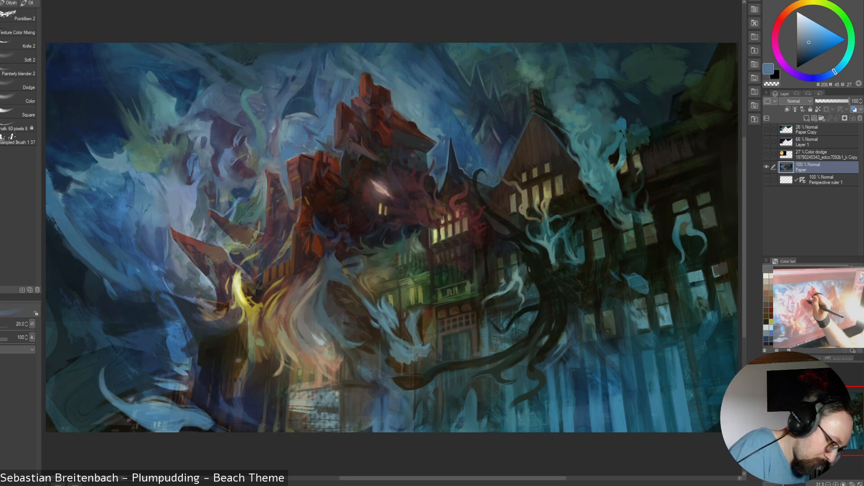
{"action": "left_click", "coordinate": [309, 177], "text": "alt"}
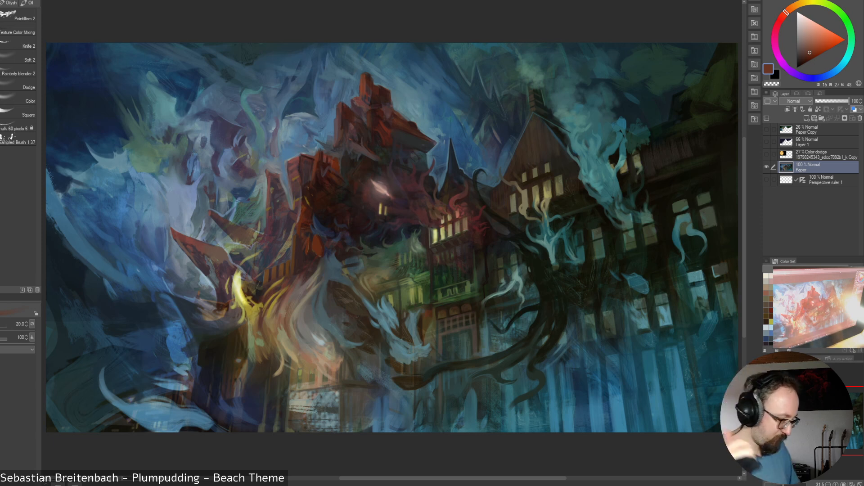
Open the recent file abstract05.clip
{"action": "left_click", "coordinate": [1, 1]}
{"action": "mouse_move", "coordinate": [5, 13]}
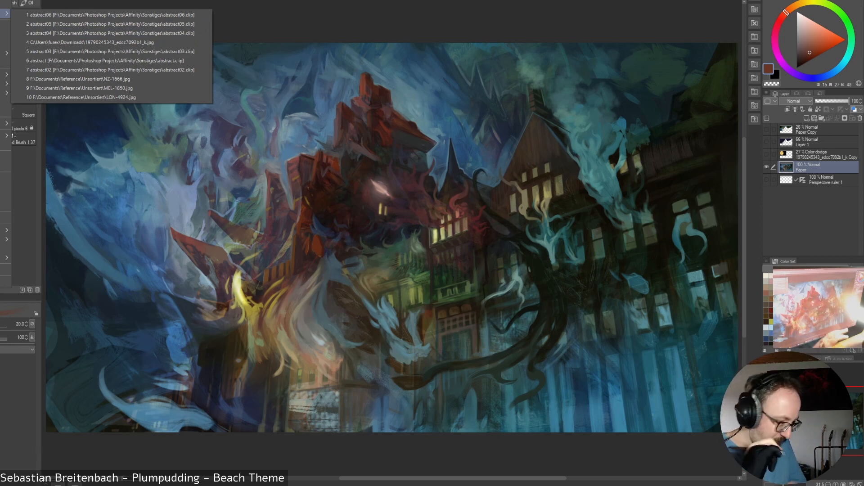
{"action": "left_click", "coordinate": [117, 25]}
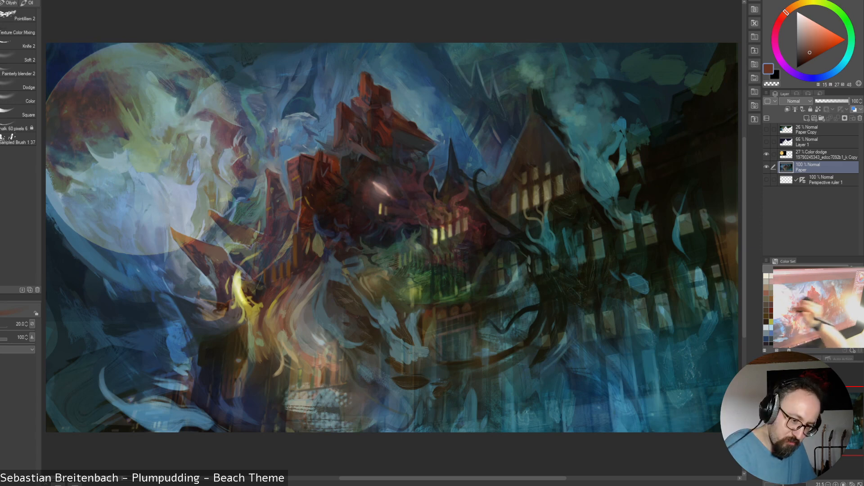
Hide the 27% Color dodge layer and refine the sky around the upper red tower with sampled blues
{"action": "left_click", "coordinate": [767, 154]}
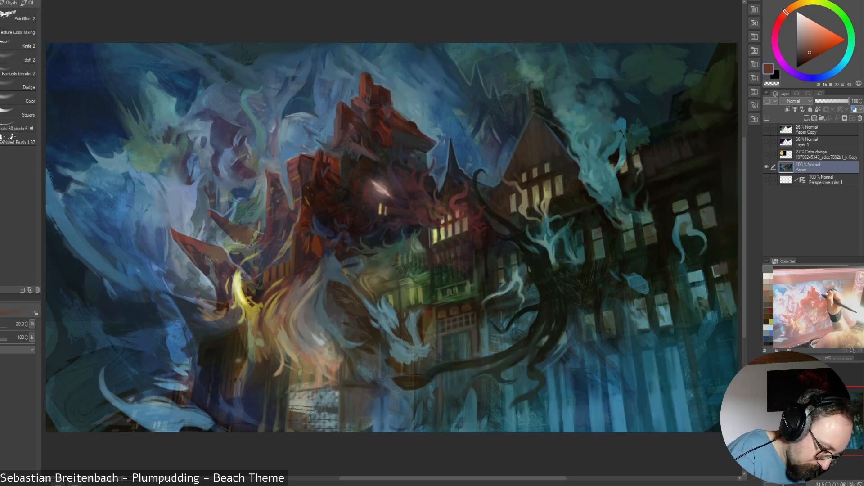
{"action": "left_click", "coordinate": [437, 144], "text": "alt"}
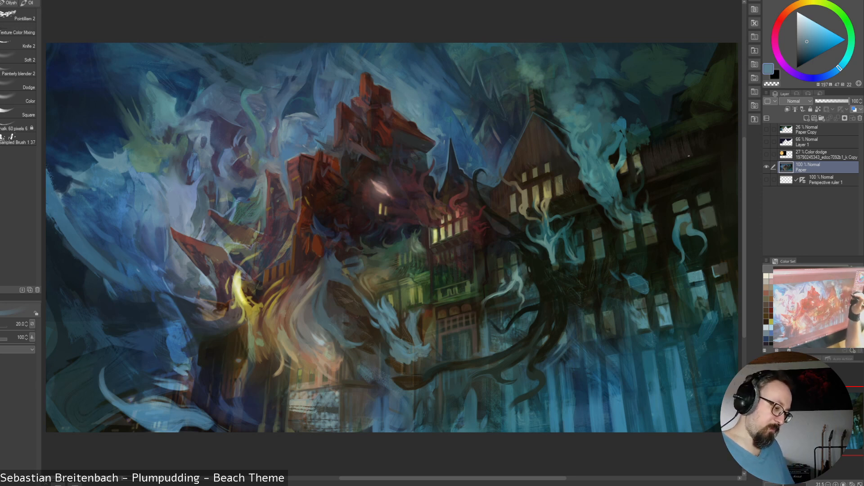
{"action": "left_click", "coordinate": [391, 93], "text": "alt"}
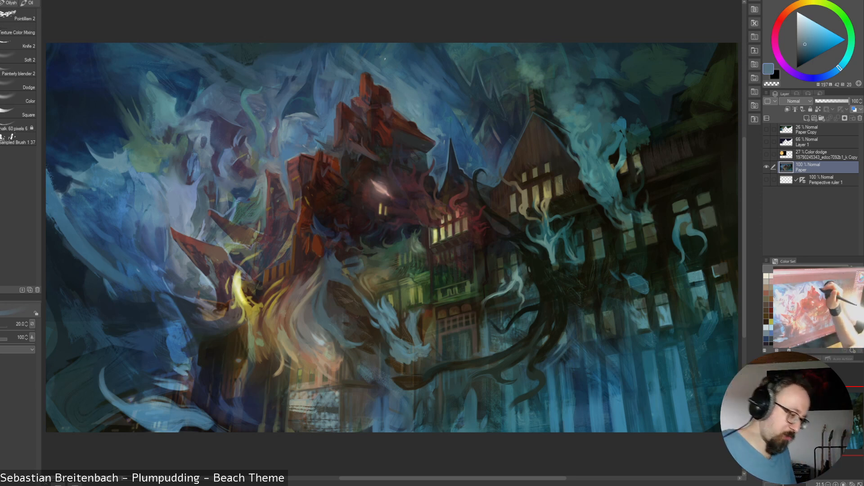
{"action": "left_click", "coordinate": [369, 63], "text": "alt"}
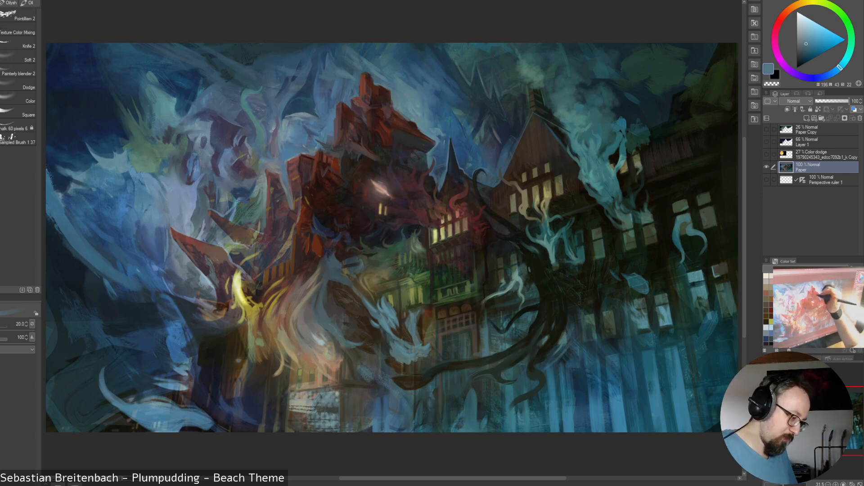
Paint a thin curved tendril beside the upper red tower's chimney with a sampled dark purple, varying the brush size between 12.5 and 45
{"action": "left_click", "coordinate": [367, 145], "text": "alt"}
{"action": "key", "text": "bracketright"}
{"action": "key", "text": "bracketright"}
{"action": "key", "text": "bracketright"}
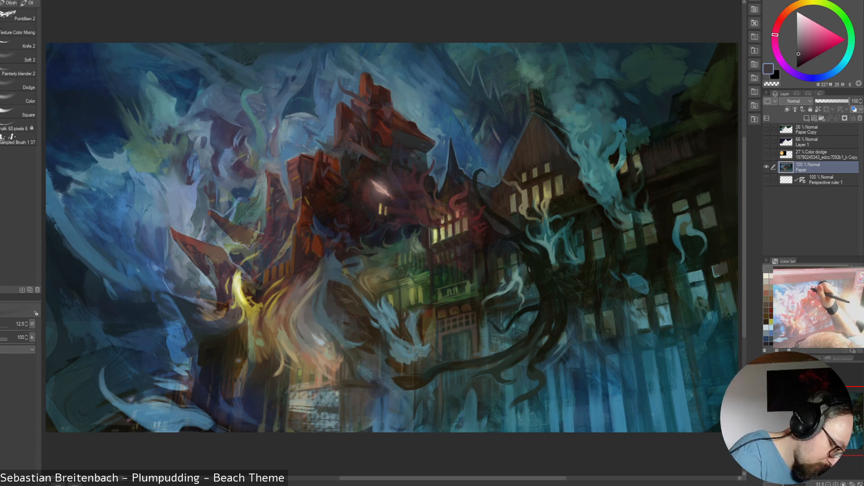
{"action": "key", "text": "bracketright"}
{"action": "key", "text": "bracketright"}
{"action": "key", "text": "bracketright"}
{"action": "key", "text": "bracketright"}
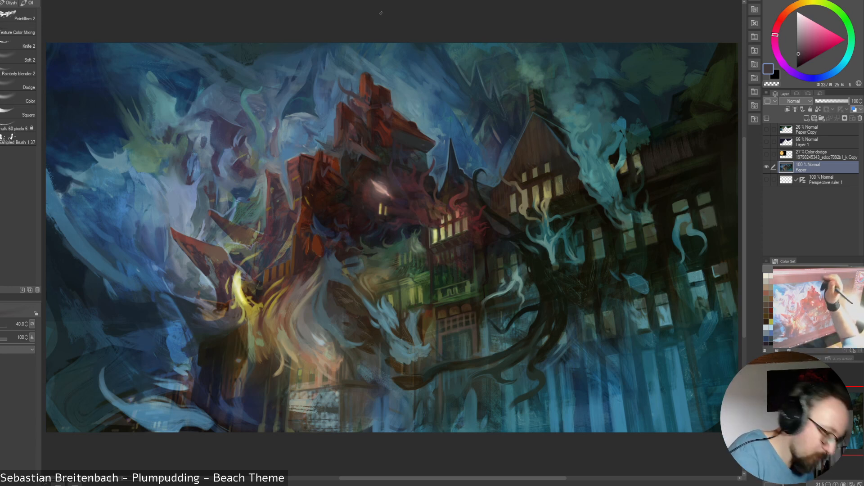
{"action": "key", "text": "bracketright"}
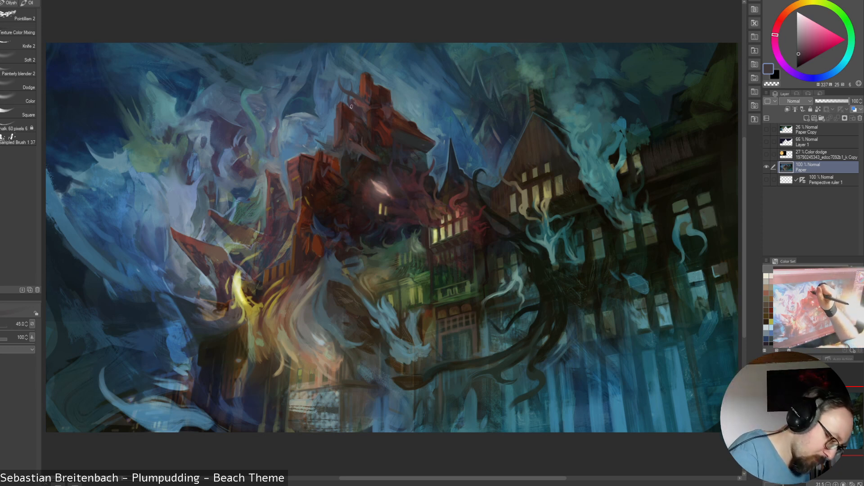
{"action": "key", "text": "bracketleft"}
{"action": "key", "text": "bracketleft"}
{"action": "key", "text": "bracketleft"}
{"action": "key", "text": "bracketleft"}
{"action": "key", "text": "bracketleft"}
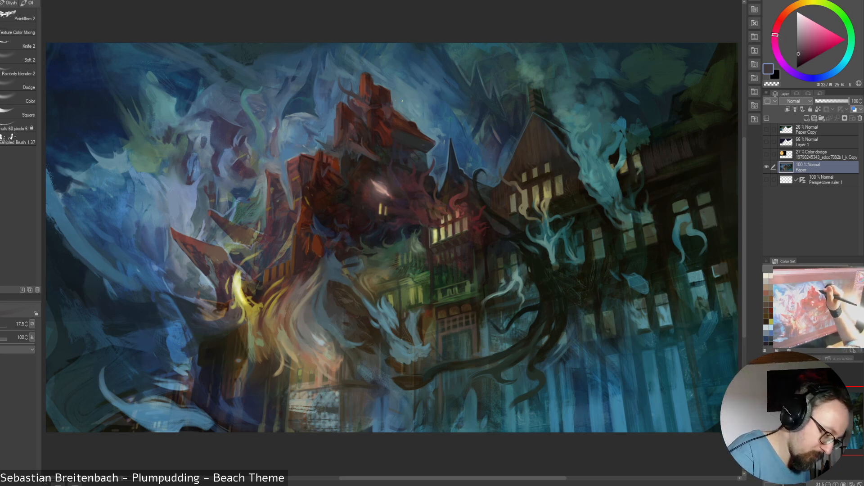
Add a short upward stroke on the right shoulder of the upper red tower in sampled dark red at brush size 45
{"action": "left_click", "coordinate": [393, 113], "text": "alt"}
{"action": "key", "text": "bracketright"}
{"action": "key", "text": "bracketright"}
{"action": "key", "text": "bracketright"}
{"action": "key", "text": "bracketright"}
{"action": "key", "text": "bracketright"}
{"action": "left_click_drag", "start_coordinate": [397, 114], "coordinate": [401, 91]}
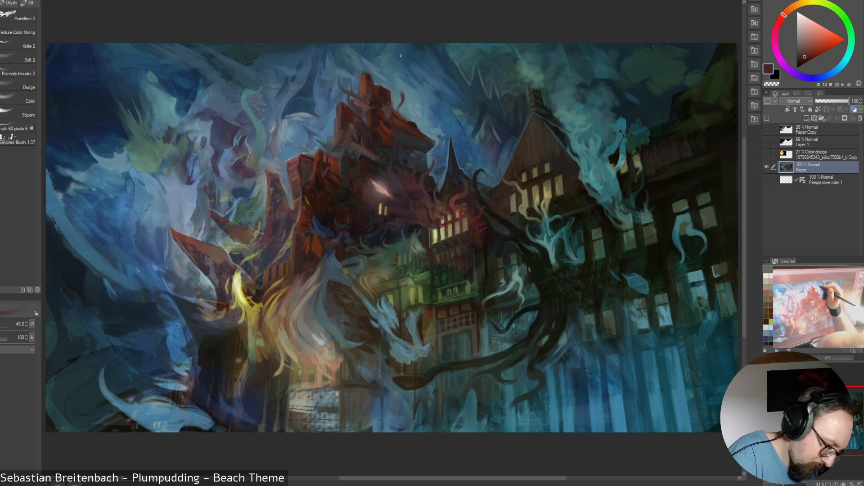
Paint a curved dark red horn on the right side of the upper tower's peak at brush size 45, redoing the stroke once
{"action": "key", "text": "bracketright"}
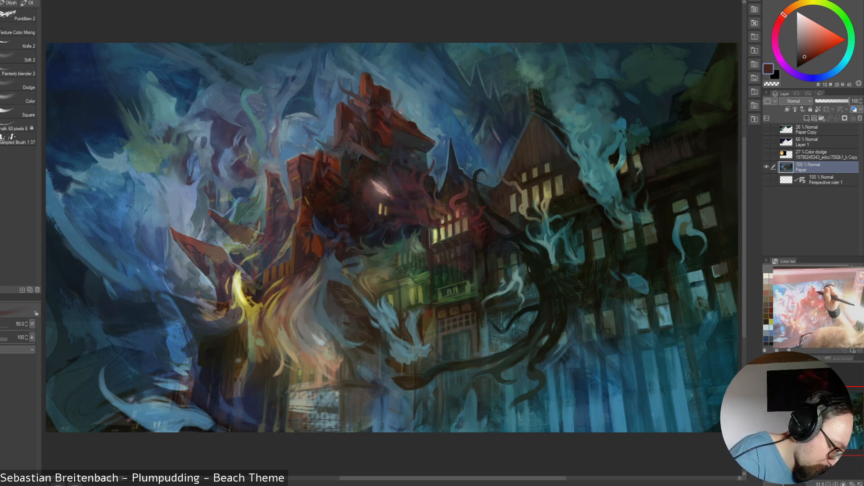
{"action": "key", "text": "bracketleft"}
{"action": "key", "text": "bracketleft"}
{"action": "key", "text": "bracketleft"}
{"action": "key", "text": "bracketleft"}
{"action": "key", "text": "bracketleft"}
{"action": "key", "text": "bracketleft"}
{"action": "key", "text": "bracketleft"}
{"action": "key", "text": "bracketleft"}
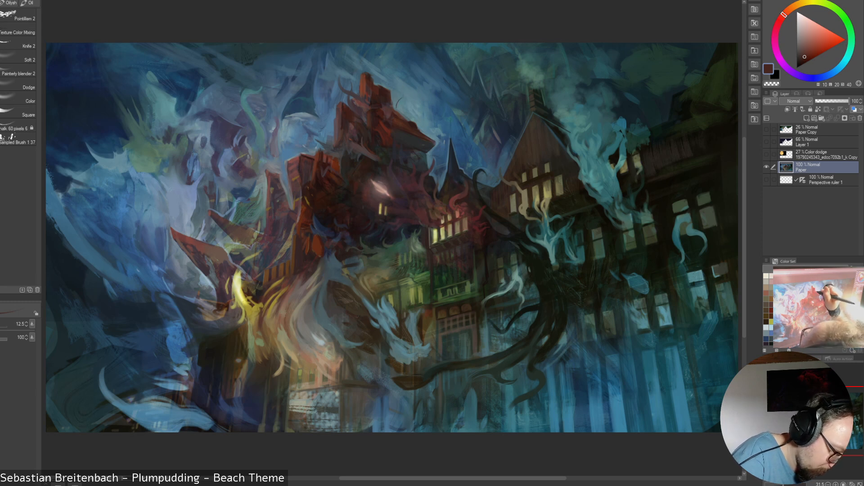
{"action": "key", "text": "bracketright"}
{"action": "left_click_drag", "start_coordinate": [397, 91], "coordinate": [394, 107]}
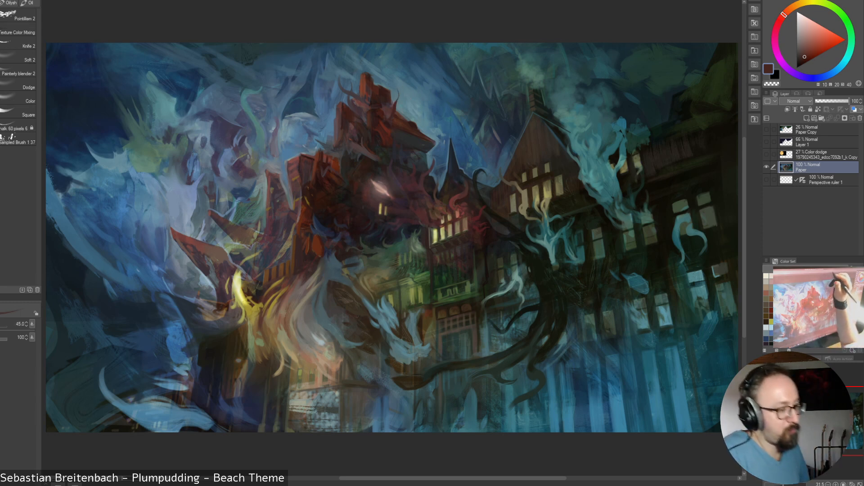
{"action": "key", "text": "ctrl+z"}
{"action": "left_click_drag", "start_coordinate": [401, 93], "coordinate": [392, 108]}
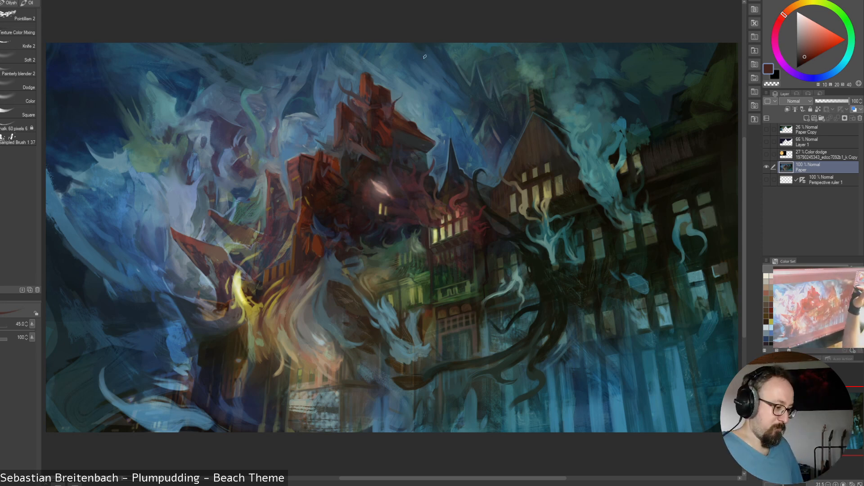
Add dark touches along the upper tower's sloping roof with sampled dark reds, reducing the brush size to 40
{"action": "left_click", "coordinate": [411, 127], "text": "alt"}
{"action": "left_click_drag", "start_coordinate": [409, 120], "coordinate": [416, 125]}
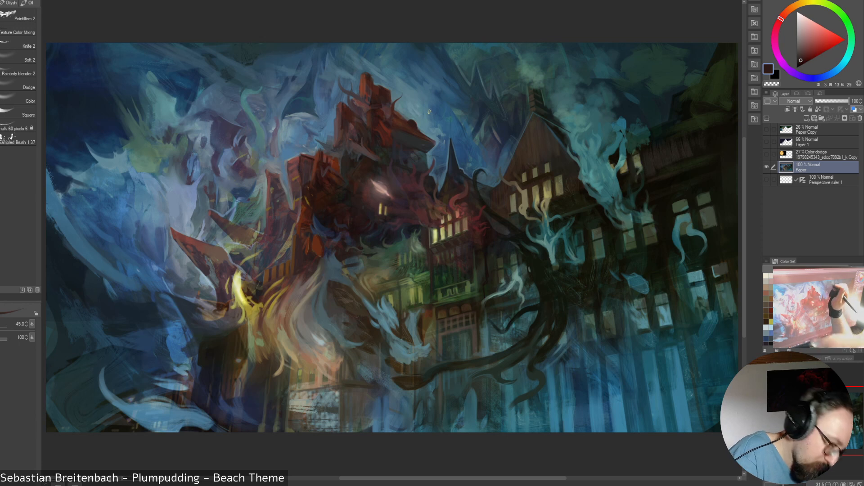
{"action": "key", "text": "bracketleft"}
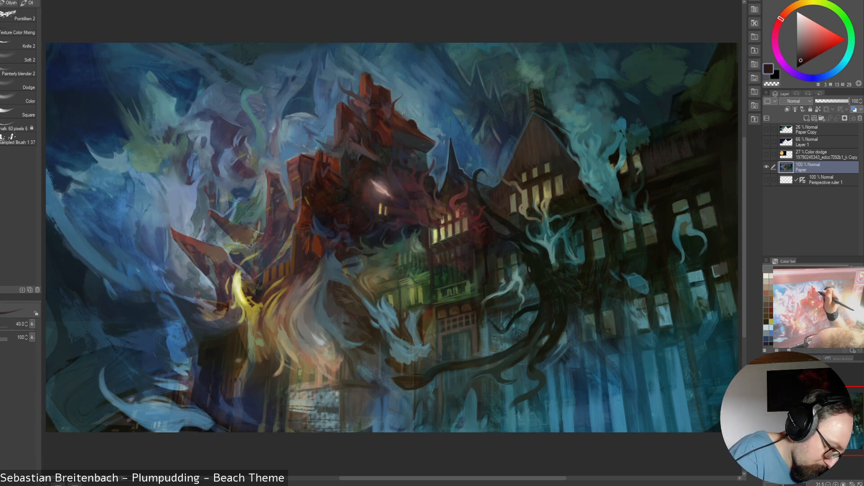
{"action": "left_click", "coordinate": [401, 113], "text": "alt"}
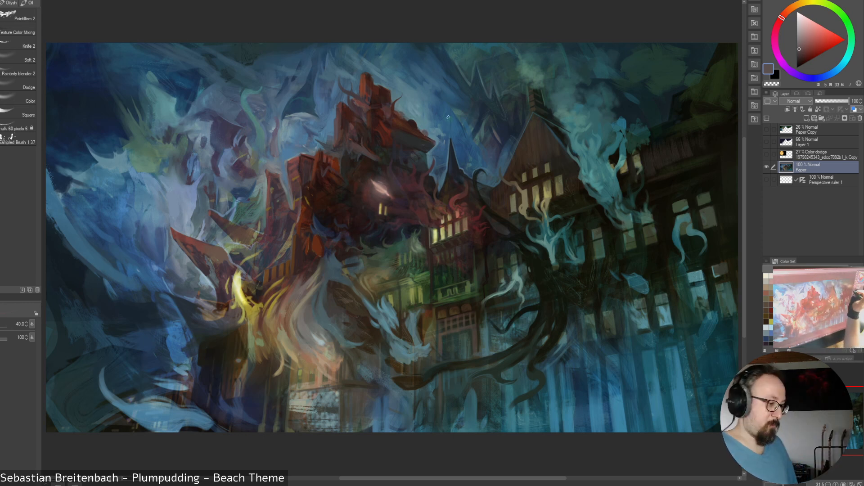
Refine the roof's right tip and underside against the sky with sampled blue and dark purple tones
{"action": "left_click", "coordinate": [438, 138], "text": "alt"}
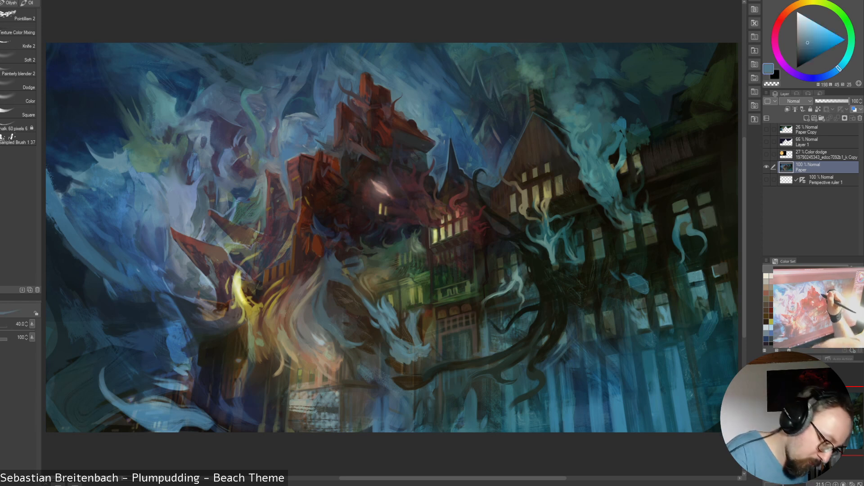
{"action": "left_click", "coordinate": [443, 143], "text": "alt"}
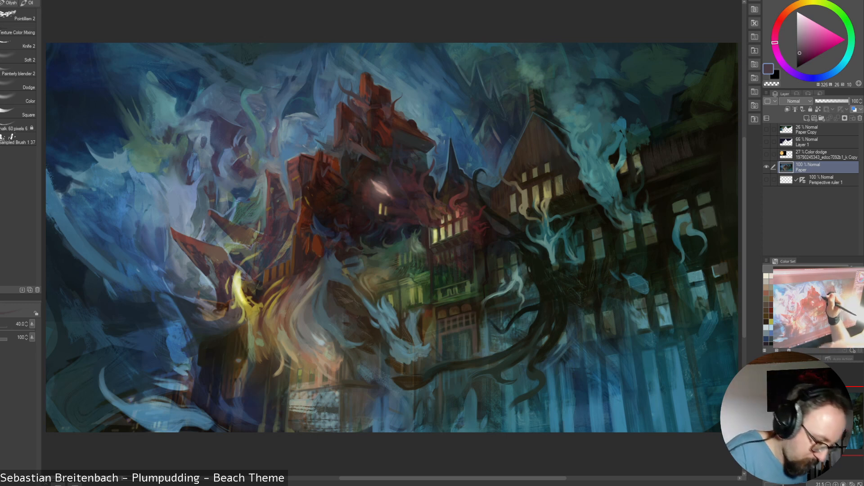
{"action": "left_click", "coordinate": [430, 150], "text": "alt"}
{"action": "left_click", "coordinate": [429, 152], "text": "alt"}
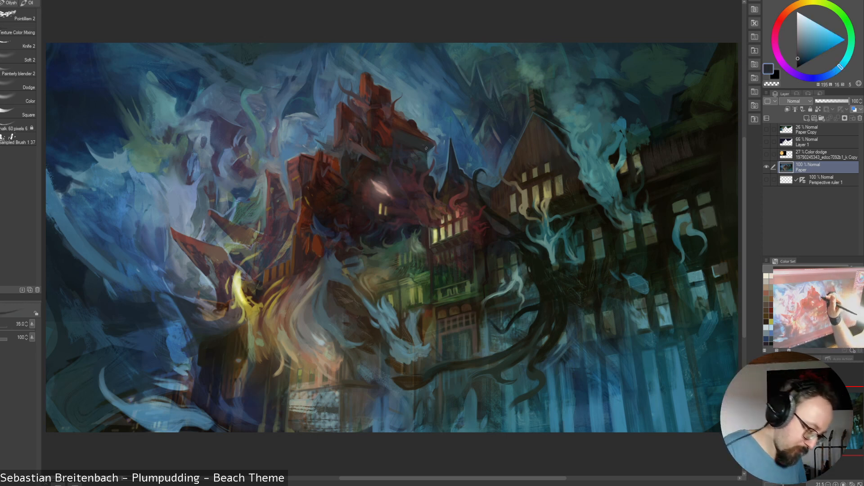
Touch up the sloping roof of the upper tower with a sampled red, using brush sizes 17.5 and 30
{"action": "key", "text": "bracketleft"}
{"action": "key", "text": "bracketleft"}
{"action": "key", "text": "bracketleft"}
{"action": "key", "text": "bracketleft"}
{"action": "key", "text": "bracketleft"}
{"action": "left_click", "coordinate": [398, 133], "text": "alt"}
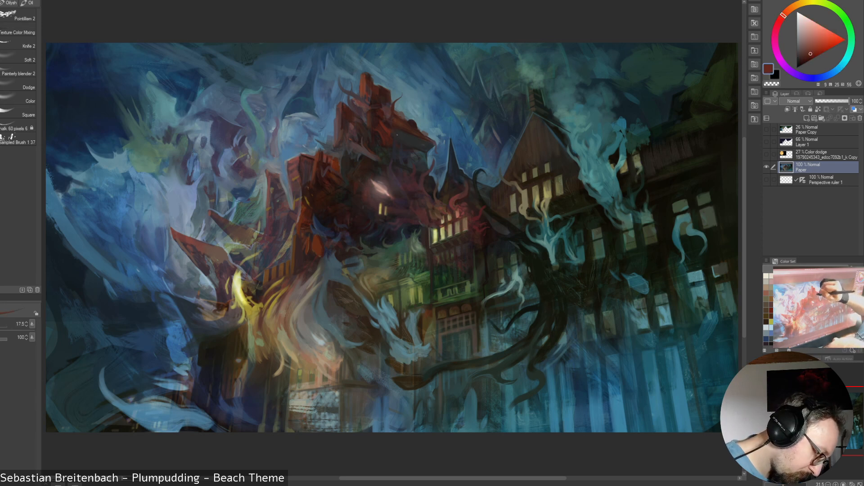
{"action": "key", "text": "bracketright"}
{"action": "key", "text": "bracketright"}
{"action": "key", "text": "bracketright"}
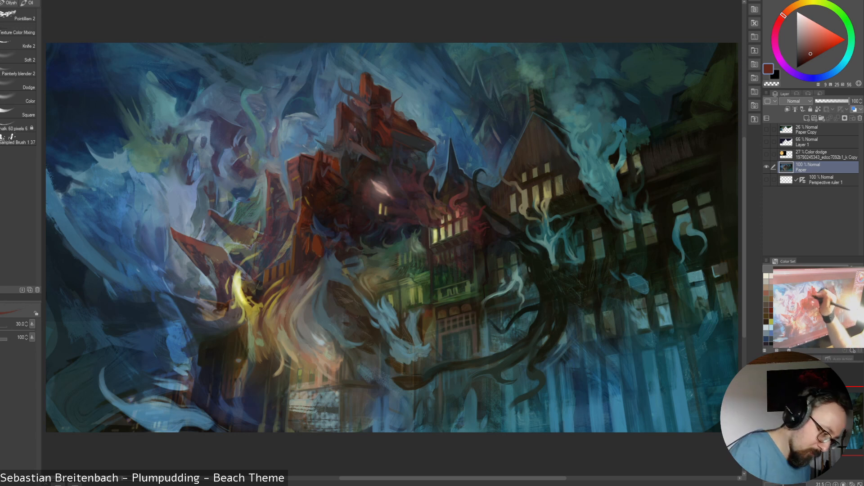
Reshape the horn on the upper tower's left edge with sampled dark reds and sky blue, undoing one stroke
{"action": "left_click", "coordinate": [345, 100], "text": "alt"}
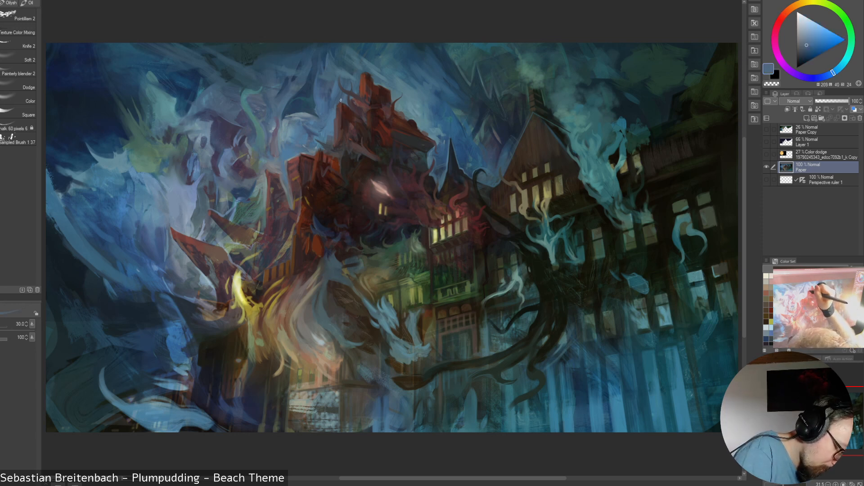
{"action": "left_click", "coordinate": [336, 104], "text": "alt"}
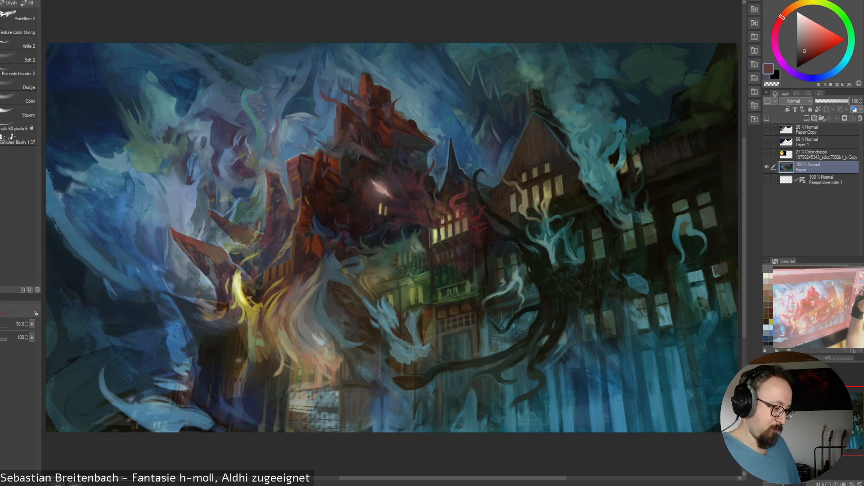
{"action": "key", "text": "ctrl+z"}
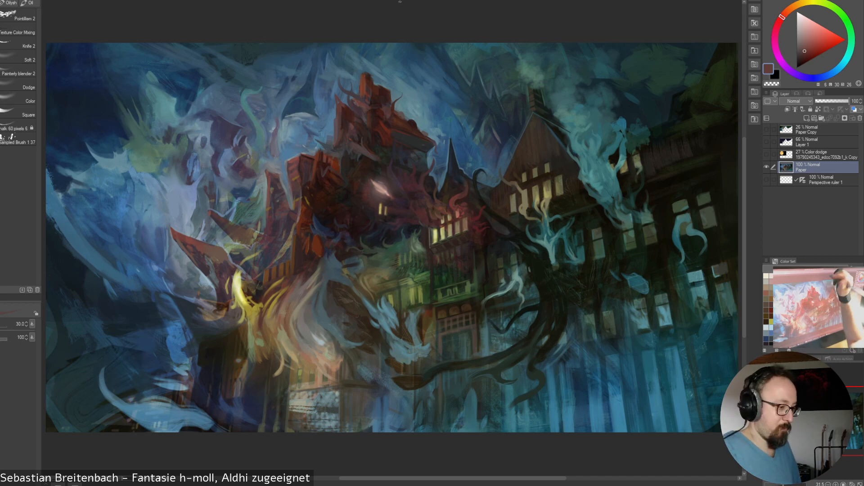
{"action": "left_click", "coordinate": [340, 106], "text": "alt"}
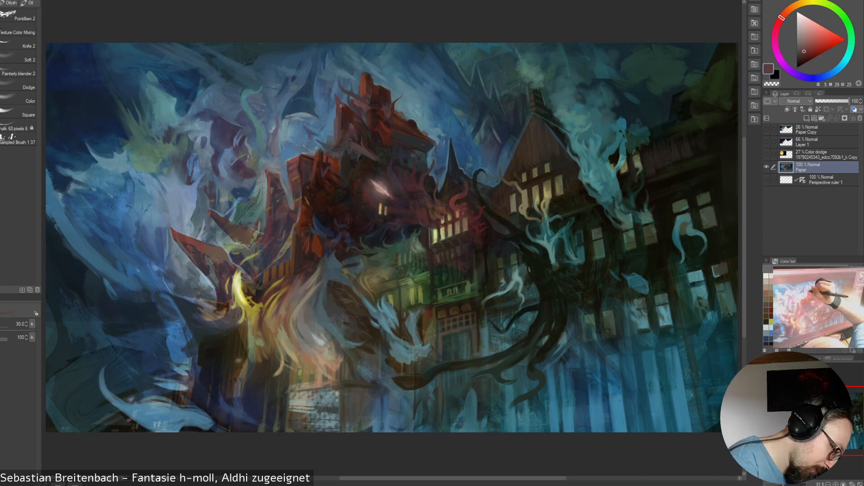
{"action": "left_click", "coordinate": [341, 105], "text": "alt"}
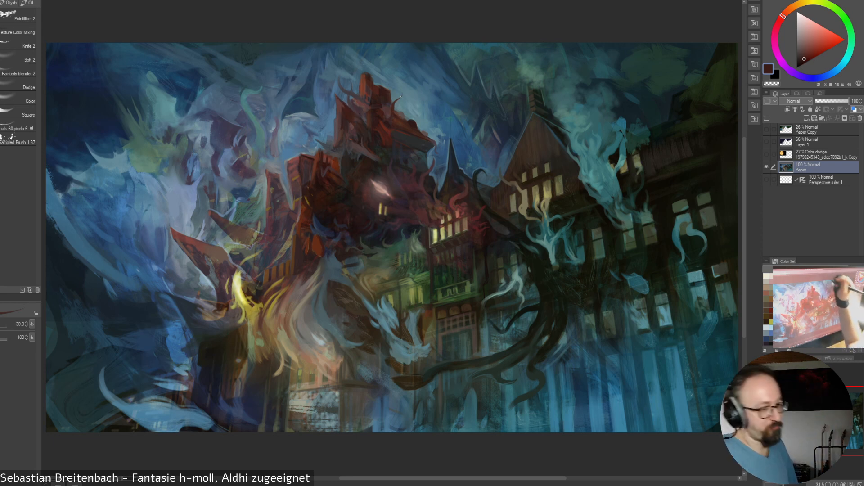
{"action": "left_click", "coordinate": [335, 112], "text": "alt"}
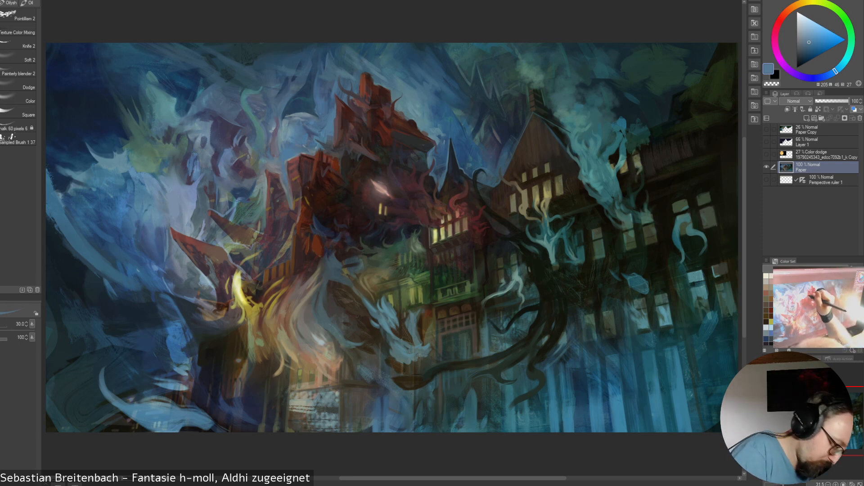
Refine the sky between the upper and lower red towers with sampled light and dark blues
{"action": "left_click", "coordinate": [333, 130], "text": "alt"}
{"action": "left_click", "coordinate": [329, 141], "text": "alt"}
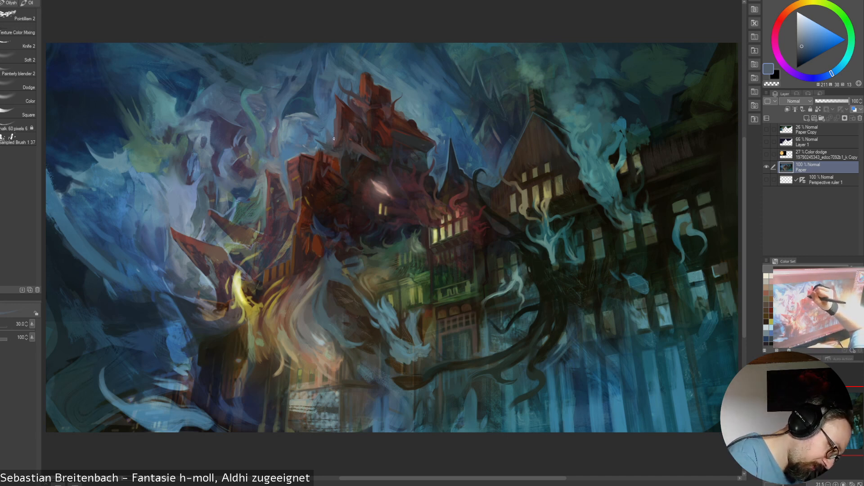
{"action": "left_click", "coordinate": [313, 127], "text": "alt"}
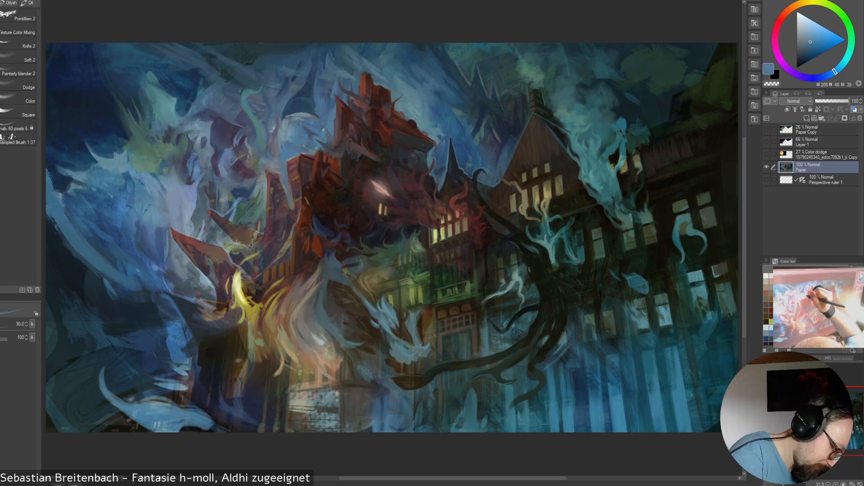
{"action": "left_click", "coordinate": [319, 145], "text": "alt"}
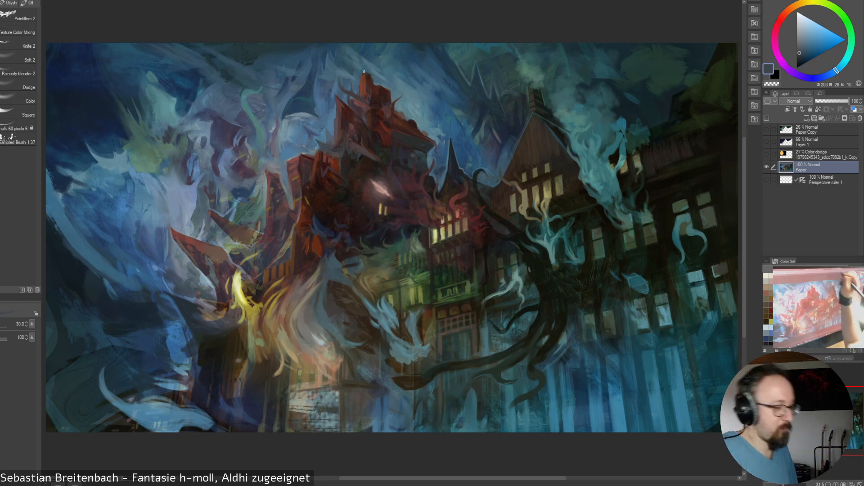
Paint pointed, horn-like shapes on top of the lower red tower with sampled rust and dark reds at brush size 30
{"action": "left_click", "coordinate": [318, 154], "text": "alt"}
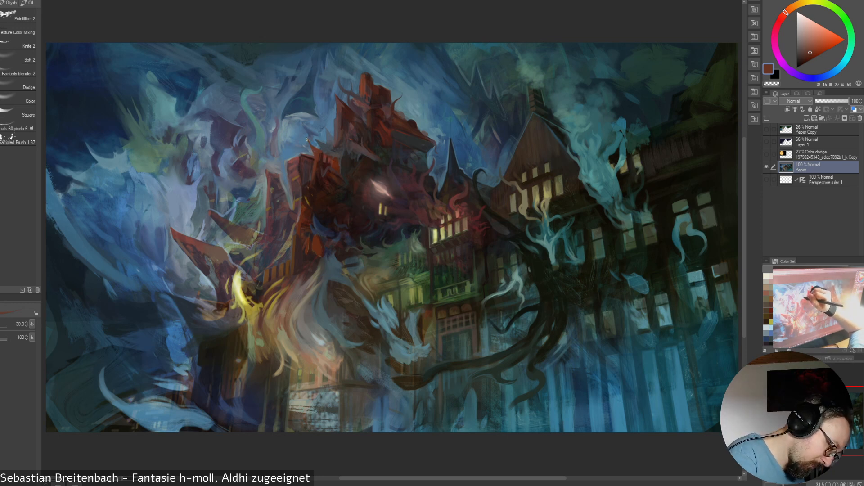
{"action": "left_click", "coordinate": [318, 151], "text": "alt"}
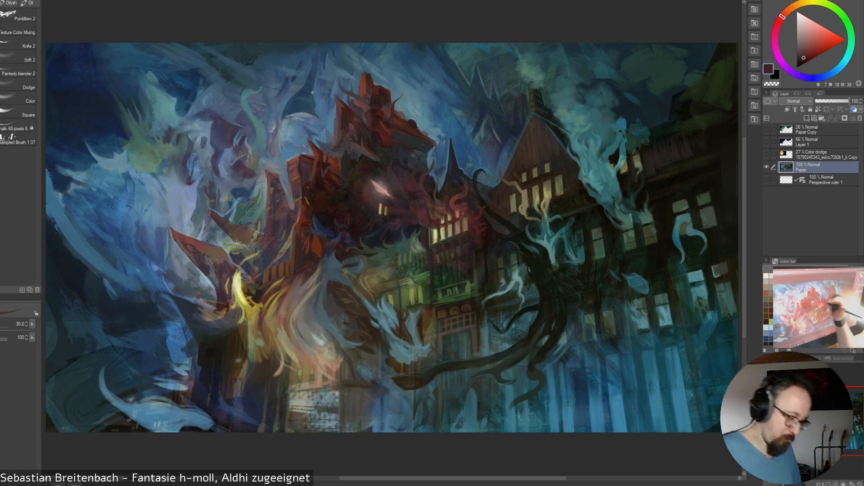
{"action": "left_click", "coordinate": [339, 162], "text": "alt"}
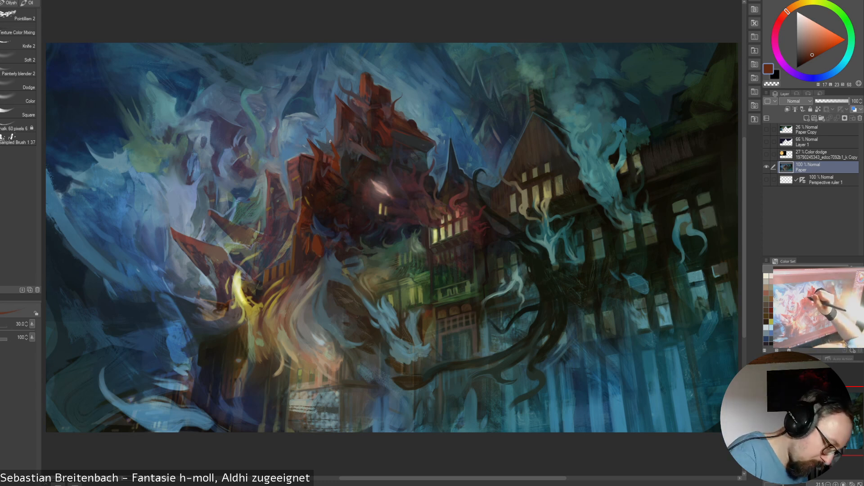
{"action": "left_click", "coordinate": [337, 145], "text": "alt"}
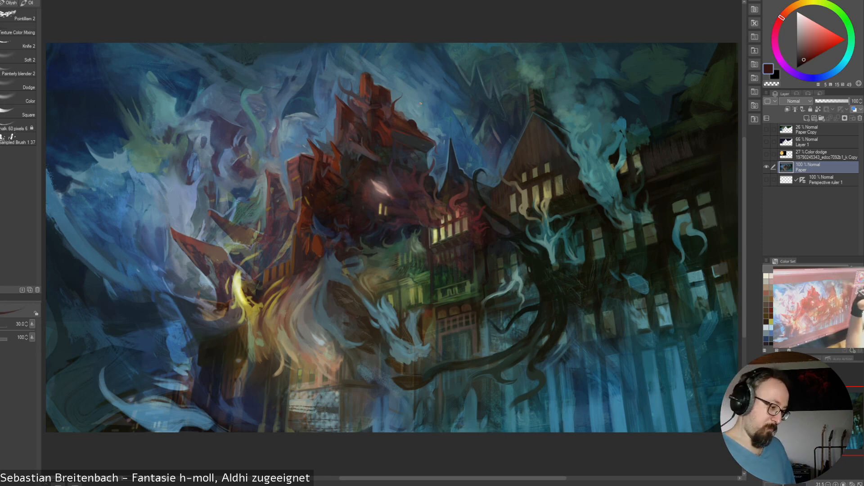
{"action": "left_click", "coordinate": [336, 152], "text": "alt"}
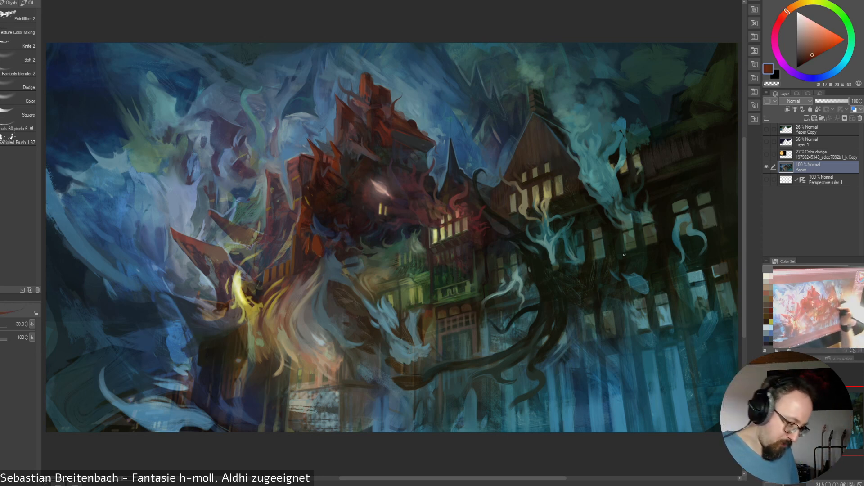
Touch up the area around the glowing eye on the lower red tower with sampled muted reds at brush size 20
{"action": "left_click", "coordinate": [383, 181], "text": "alt"}
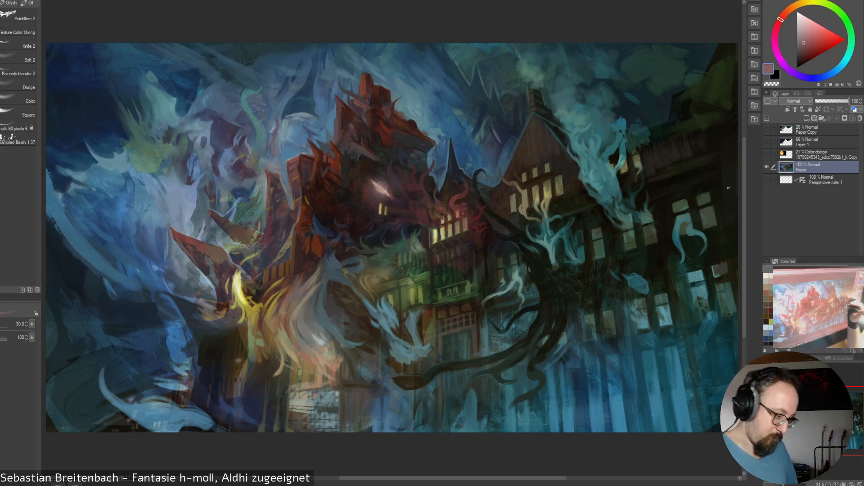
{"action": "key", "text": "bracketleft"}
{"action": "key", "text": "bracketleft"}
{"action": "left_click", "coordinate": [397, 184], "text": "alt"}
{"action": "left_click", "coordinate": [383, 185], "text": "alt"}
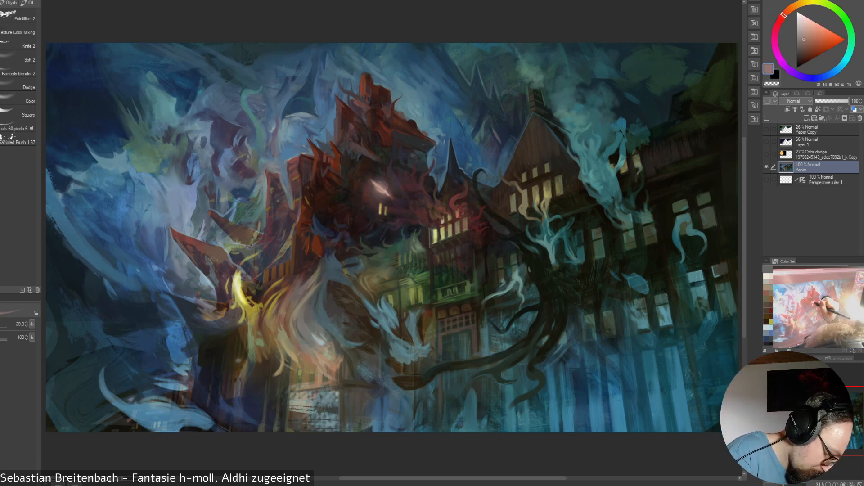
{"action": "left_click", "coordinate": [388, 186], "text": "alt"}
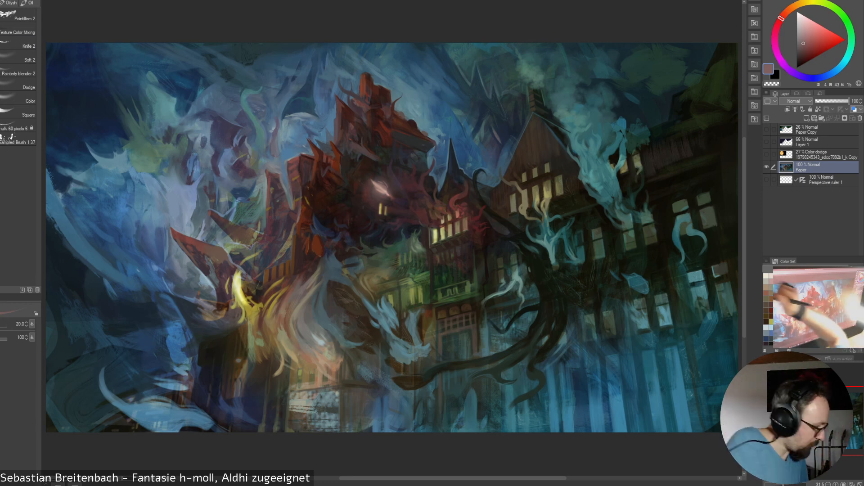
Blend the reds around the glowing eye with the Texture Color Mixing brush at sizes between 20 and 35
{"action": "left_click", "coordinate": [18, 30]}
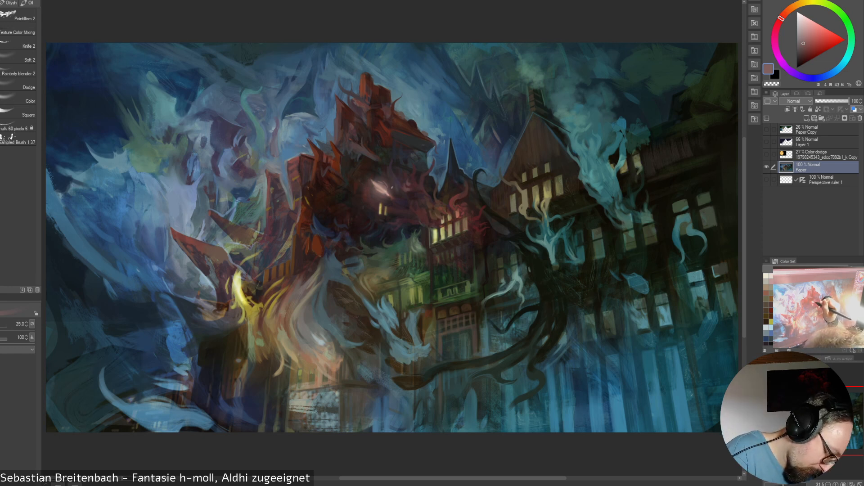
{"action": "key", "text": "bracketleft"}
{"action": "key", "text": "bracketleft"}
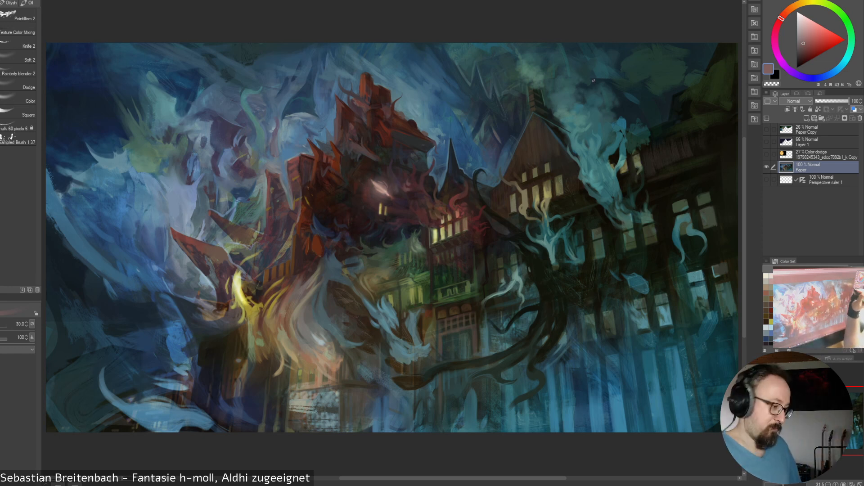
{"action": "key", "text": "bracketright"}
{"action": "key", "text": "bracketright"}
{"action": "key", "text": "bracketright"}
{"action": "key", "text": "bracketright"}
{"action": "key", "text": "bracketright"}
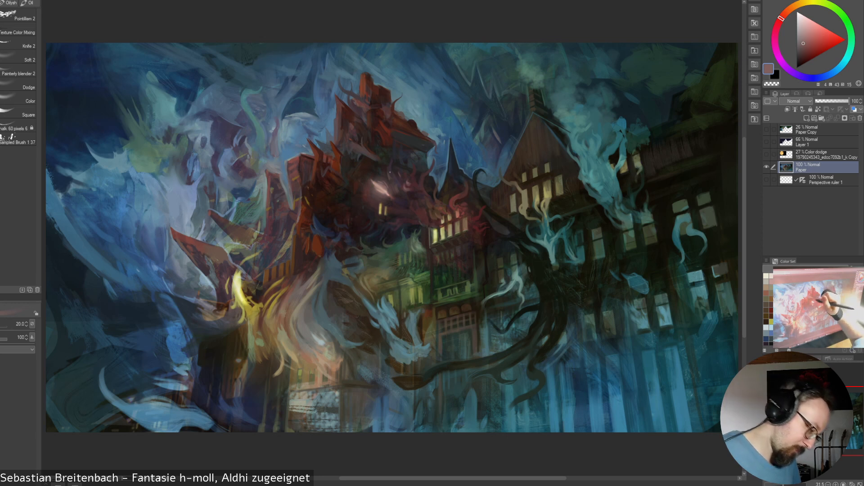
{"action": "key", "text": "bracketright"}
{"action": "key", "text": "bracketright"}
{"action": "key", "text": "bracketright"}
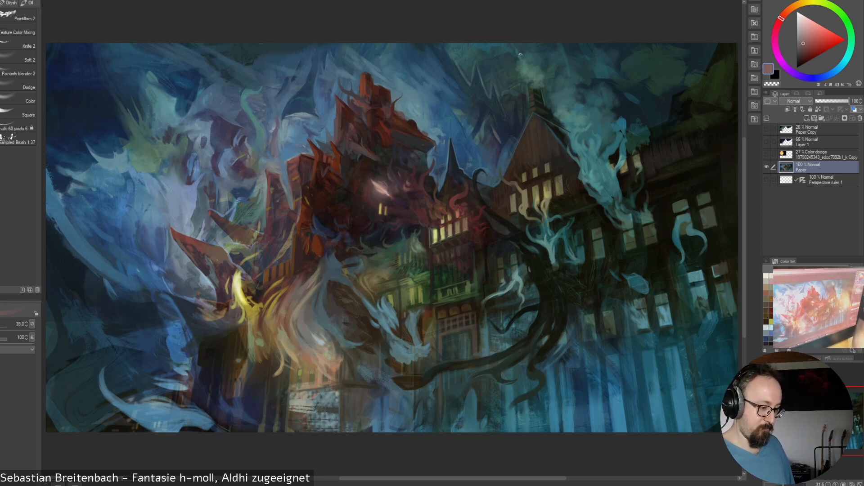
Shape a snout between the glowing eye and the lit windows with a sampled dark red, reducing the brush size to 17.5
{"action": "left_click", "coordinate": [405, 189], "text": "alt"}
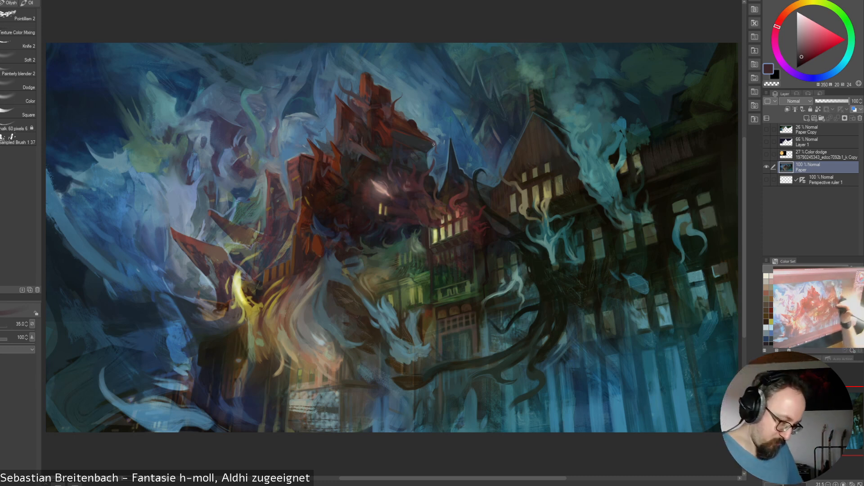
{"action": "key", "text": "bracketleft"}
{"action": "key", "text": "bracketleft"}
{"action": "key", "text": "bracketleft"}
{"action": "key", "text": "bracketleft"}
Paint pale teeth on the snout and retouch the lit windows beneath it with sampled yellows and orange-red
{"action": "left_click", "coordinate": [442, 221], "text": "alt"}
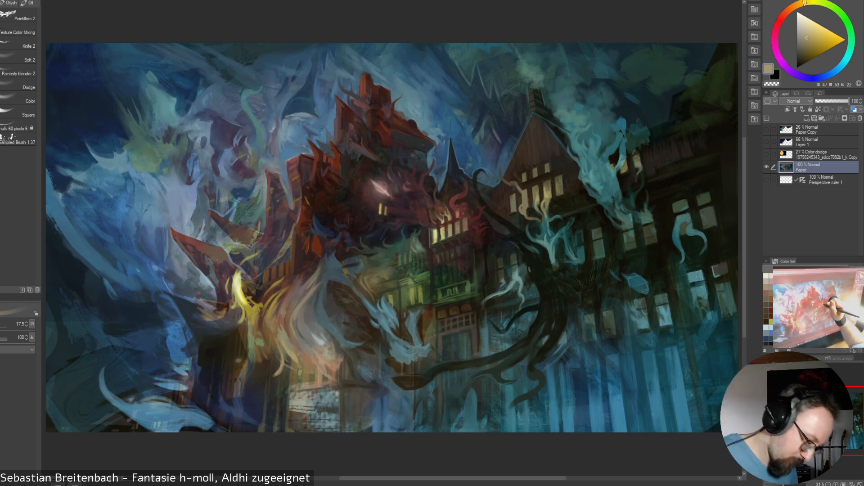
{"action": "left_click", "coordinate": [453, 210], "text": "alt"}
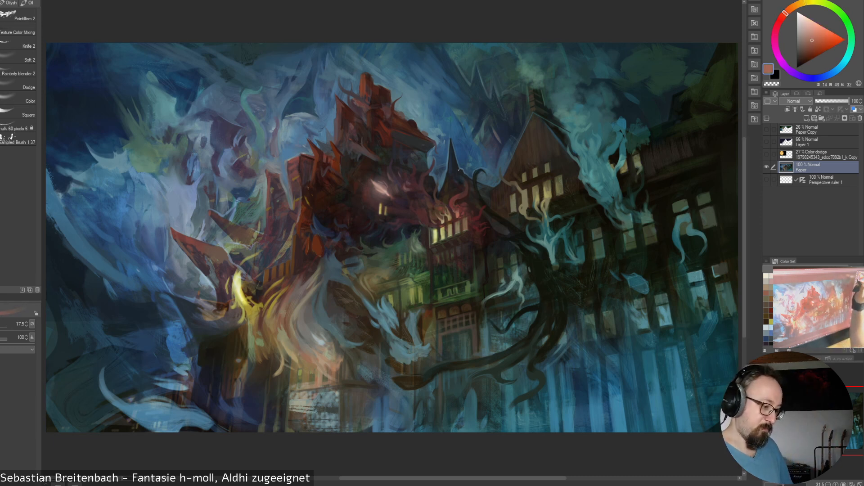
{"action": "left_click", "coordinate": [454, 230], "text": "alt"}
{"action": "left_click", "coordinate": [442, 232], "text": "alt"}
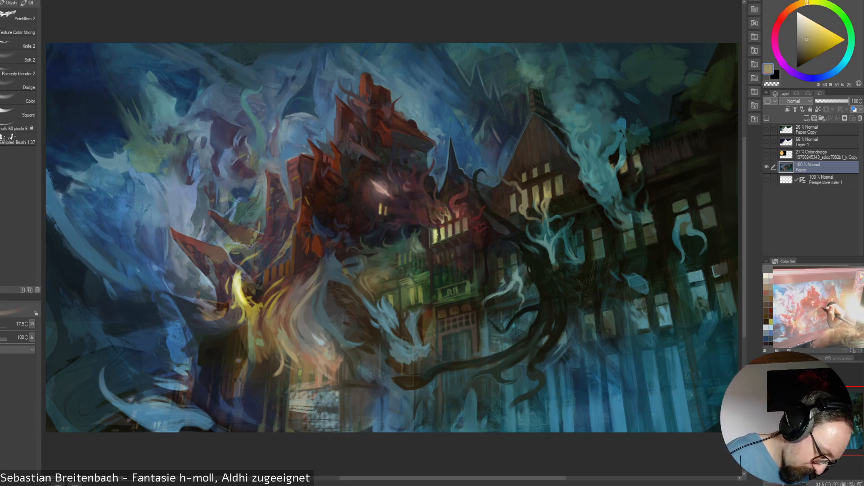
{"action": "left_click", "coordinate": [435, 231], "text": "alt"}
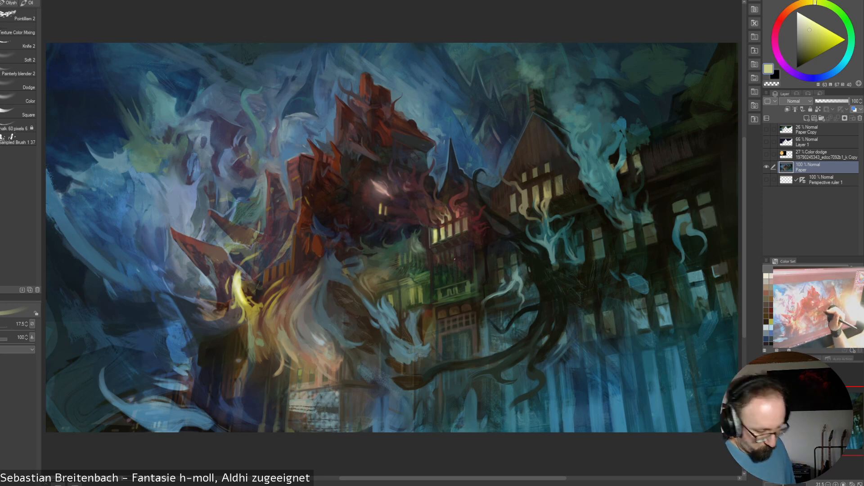
Sample dark facade tones, add a new layer above the Paper layer and show the perspective ruler
{"action": "left_click", "coordinate": [441, 257], "text": "alt"}
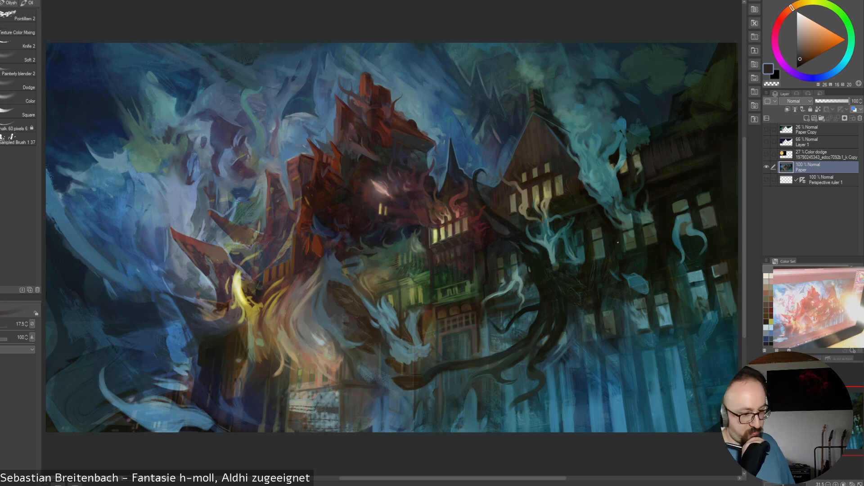
{"action": "left_click", "coordinate": [516, 266], "text": "alt"}
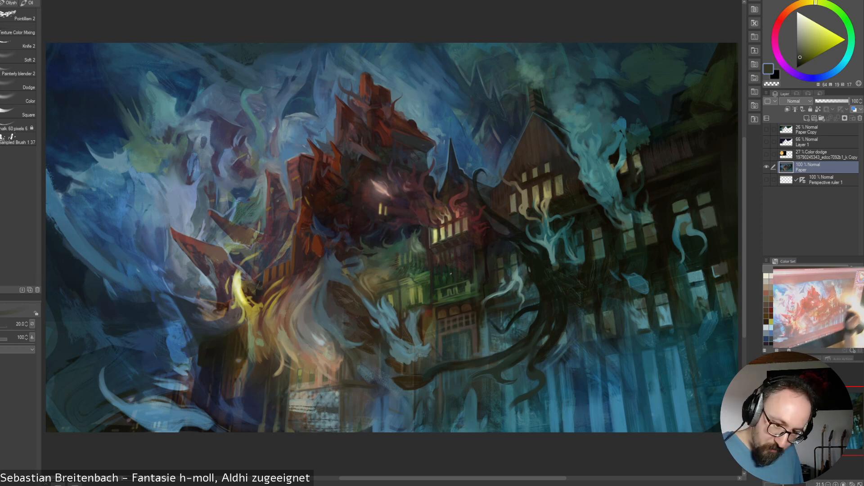
{"action": "left_click", "coordinate": [807, 118]}
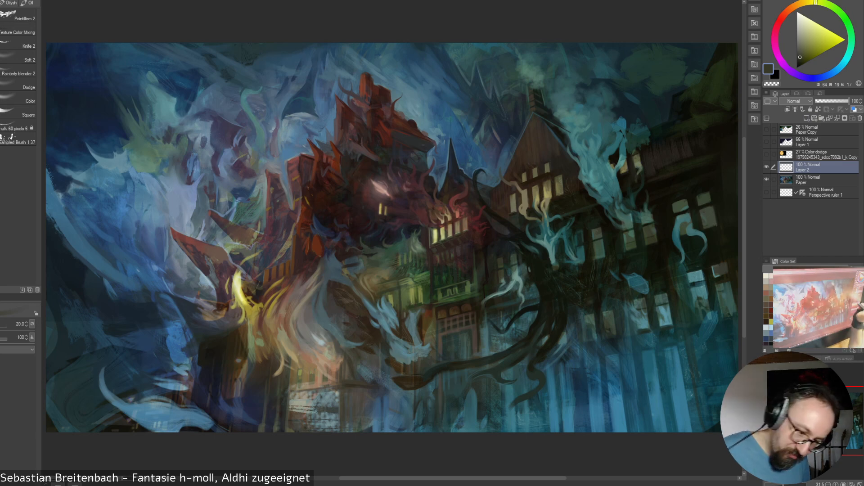
{"action": "left_click", "coordinate": [766, 192]}
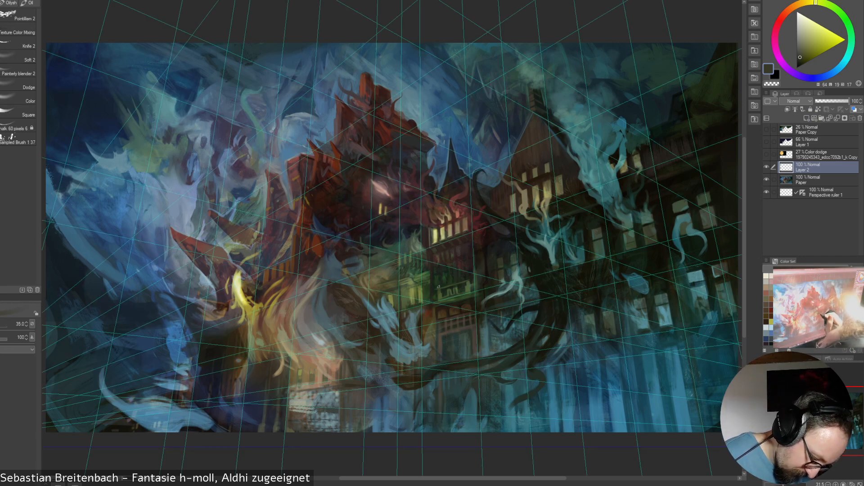
Paint dark horizontal bands in perspective across the facade below the lit windows, using brush sizes between 90 and 150
{"action": "key", "text": "]"}
{"action": "key", "text": "]"}
{"action": "key", "text": "]"}
{"action": "key", "text": "]"}
{"action": "key", "text": "]"}
{"action": "key", "text": "]"}
{"action": "key", "text": "]"}
{"action": "key", "text": "]"}
{"action": "key", "text": "]"}
{"action": "key", "text": "["}
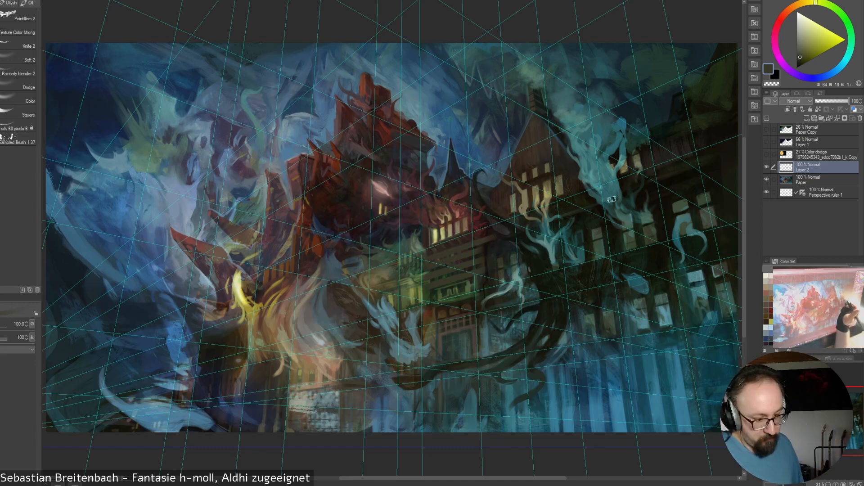
{"action": "key", "text": "bracketright"}
{"action": "key", "text": "bracketright"}
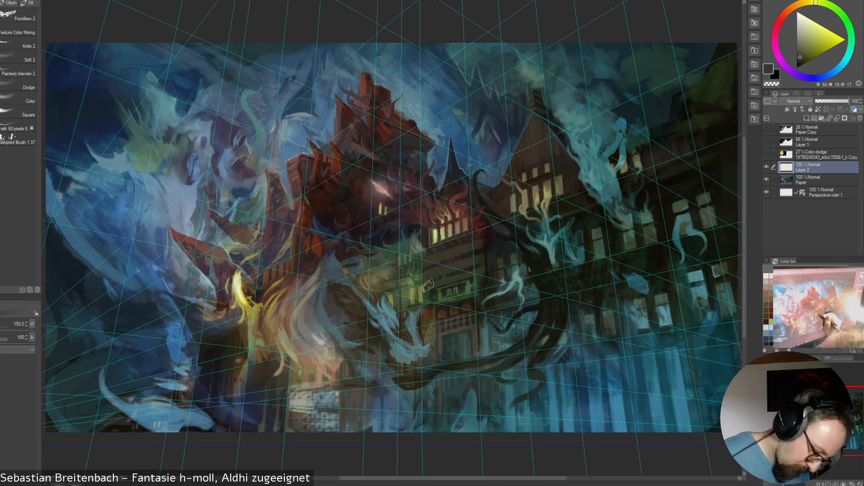
{"action": "key", "text": "bracketleft"}
{"action": "key", "text": "bracketleft"}
{"action": "key", "text": "bracketleft"}
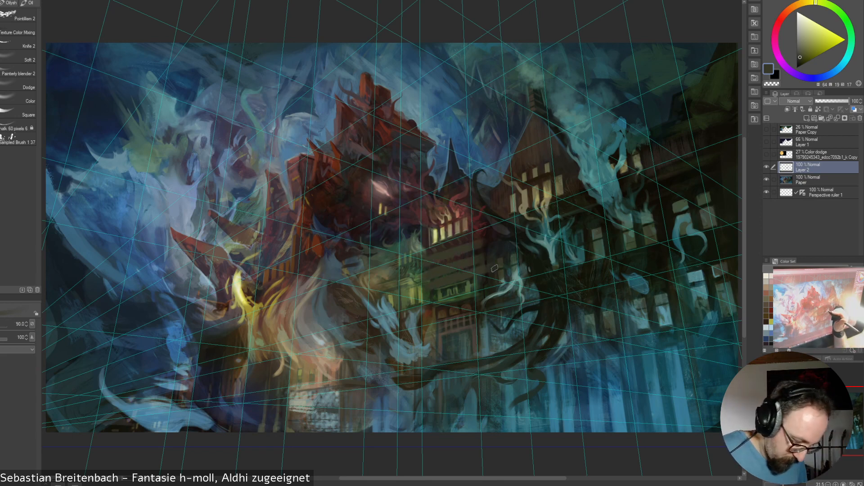
Carve vertical divisions and window shapes into the facade's dark bands with the eraser at sizes 40 and 17.5
{"action": "key", "text": "e"}
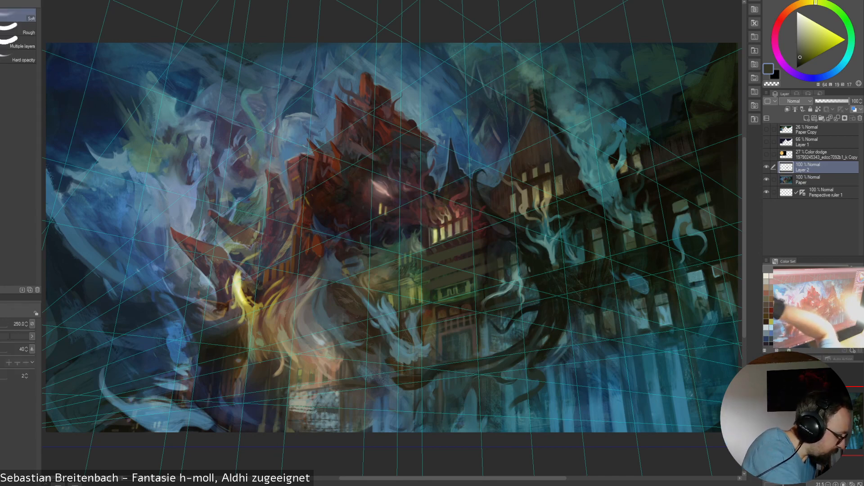
{"action": "left_click", "coordinate": [0, 15]}
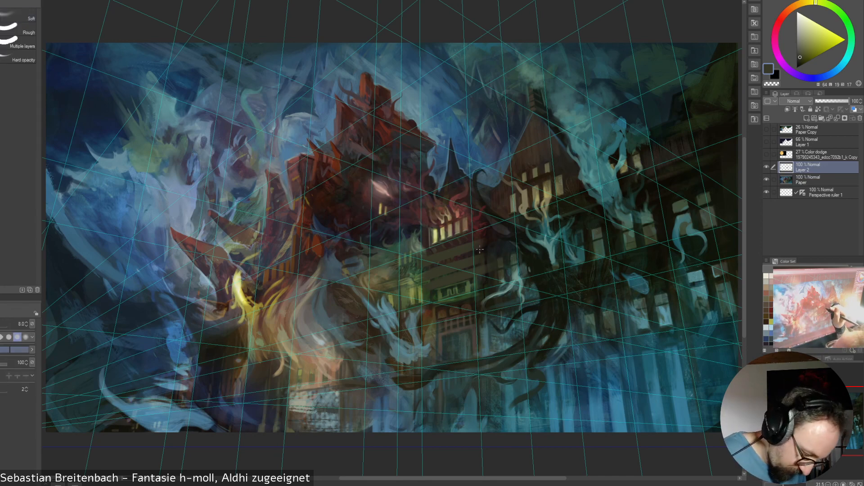
{"action": "key", "text": "bracketright"}
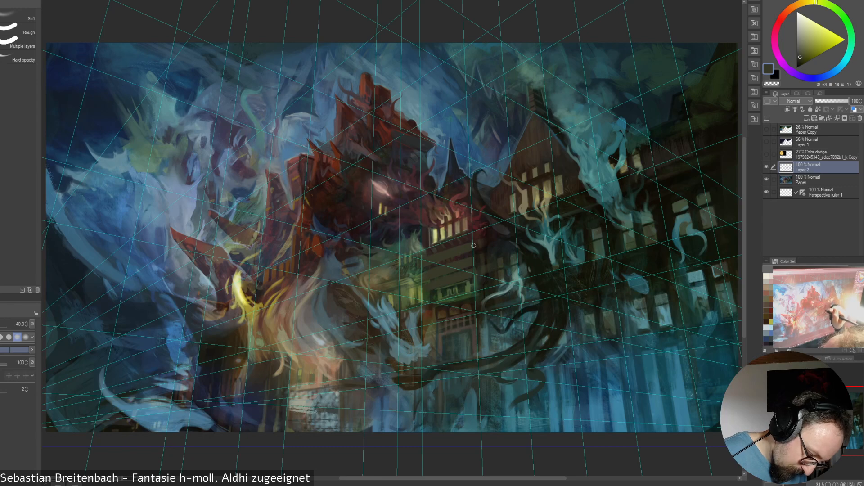
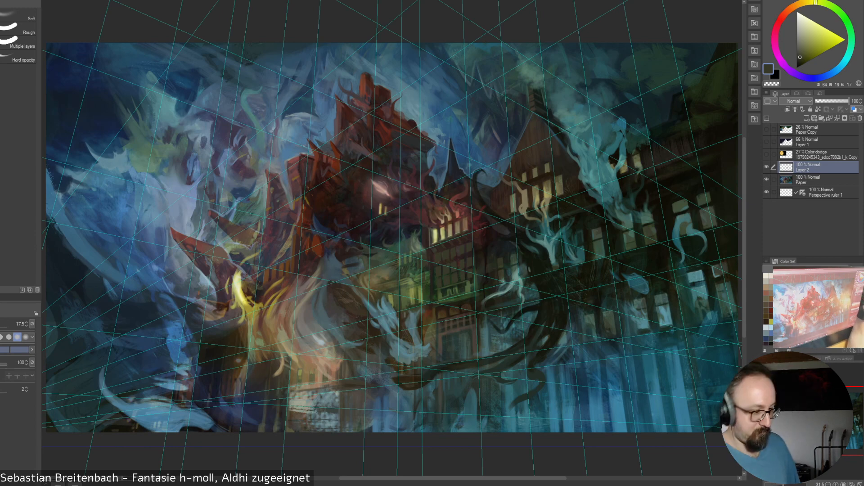
Lower Layer 2's opacity to 58% and compare the facade with the layer hidden and shown
{"action": "left_click", "coordinate": [835, 101]}
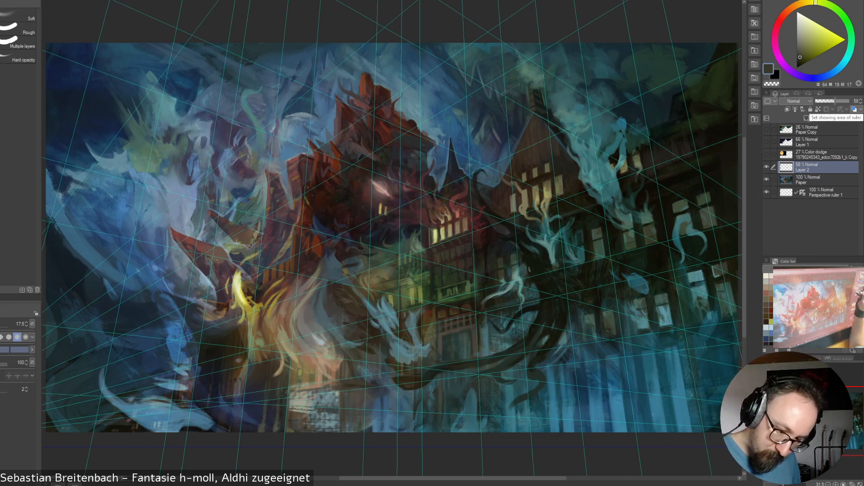
{"action": "left_click", "coordinate": [767, 167]}
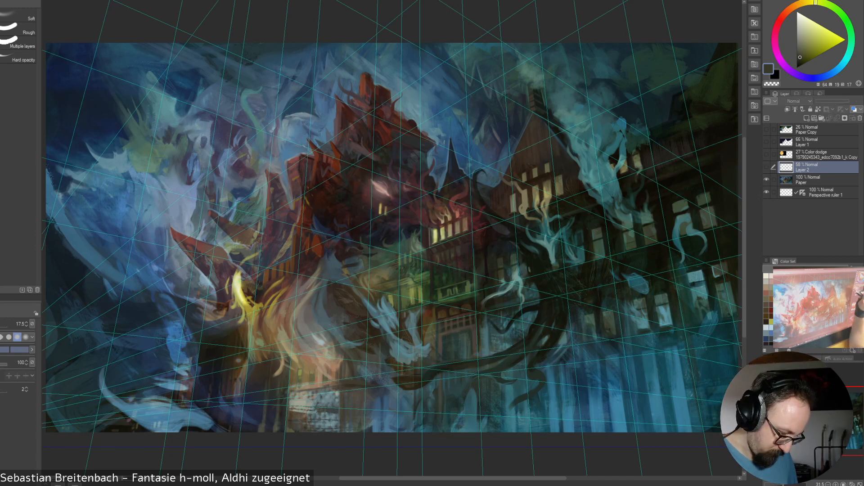
{"action": "left_click", "coordinate": [767, 167]}
Erase parts of the facade detail on Layer 2 with the eraser at sizes 45 and 35
{"action": "key", "text": "bracketright"}
{"action": "key", "text": "bracketright"}
{"action": "key", "text": "bracketright"}
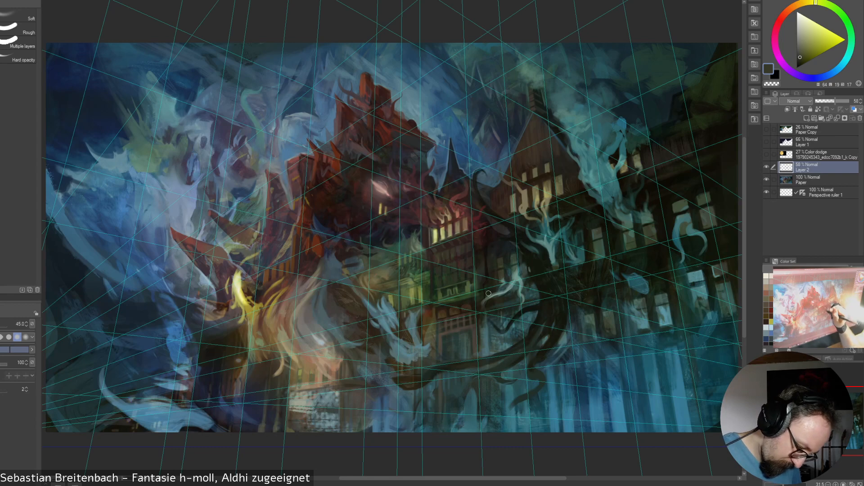
{"action": "key", "text": "bracketleft"}
{"action": "key", "text": "bracketleft"}
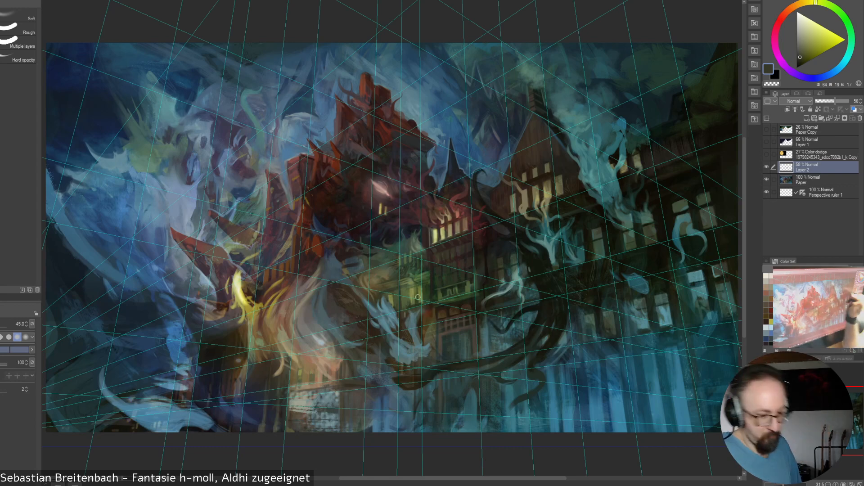
Compare the painting with Layer 2 and the Paper layer switched off and on, and hide the perspective ruler
{"action": "left_click", "coordinate": [766, 167]}
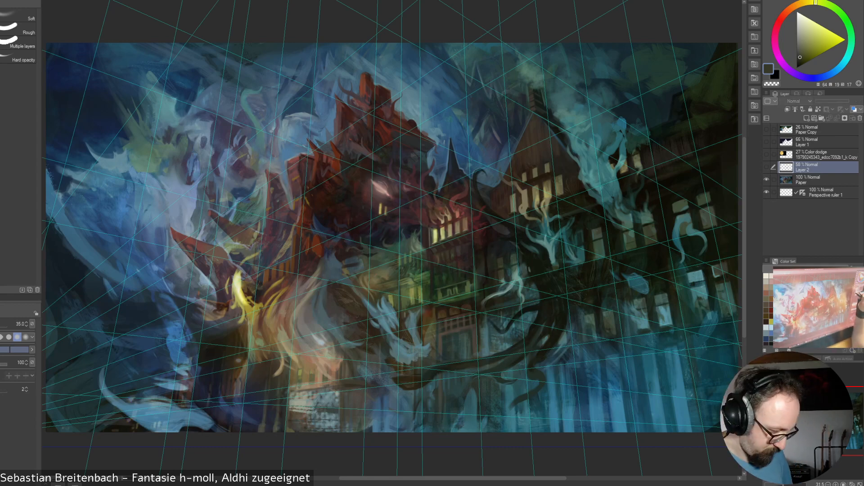
{"action": "left_click", "coordinate": [766, 167]}
{"action": "left_click", "coordinate": [767, 179]}
{"action": "left_click", "coordinate": [767, 180]}
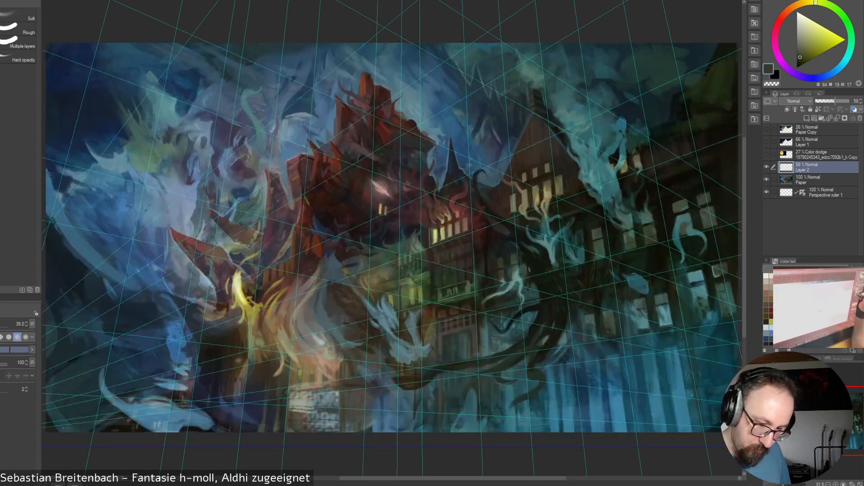
{"action": "left_click", "coordinate": [767, 192]}
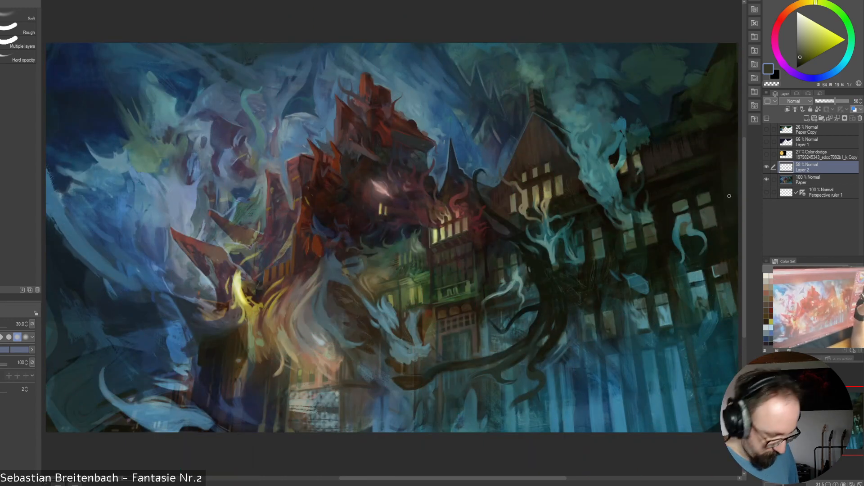
Compare the facade with Layer 2 hidden and shown, and sample a dark green from it with the brush at size 40
{"action": "key", "text": "bracketleft"}
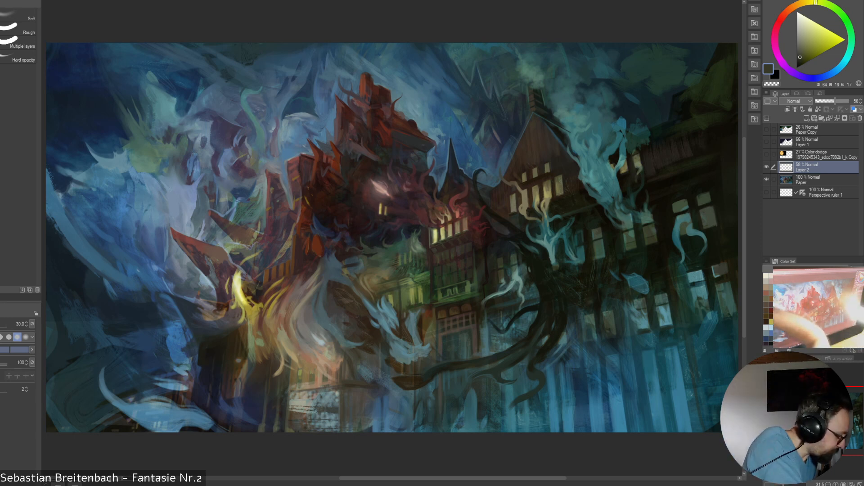
{"action": "key", "text": "b"}
{"action": "key", "text": "bracketleft"}
{"action": "key", "text": "bracketleft"}
{"action": "key", "text": "bracketleft"}
{"action": "key", "text": "bracketleft"}
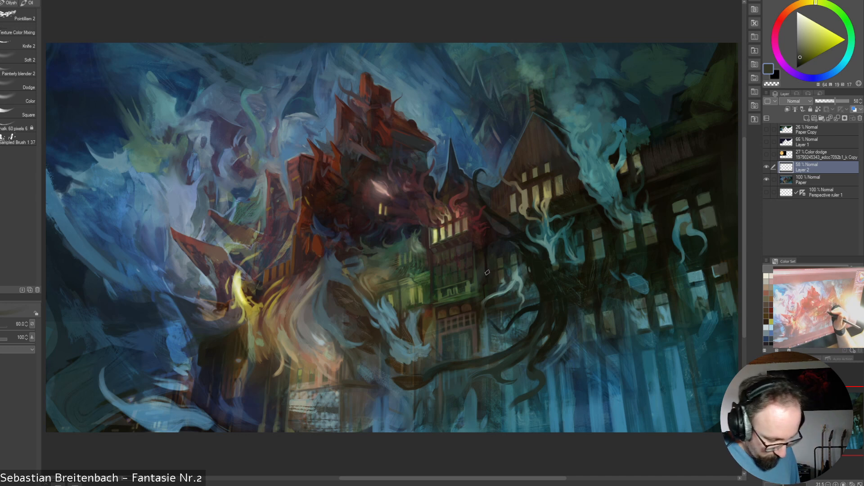
{"action": "left_click", "coordinate": [766, 167]}
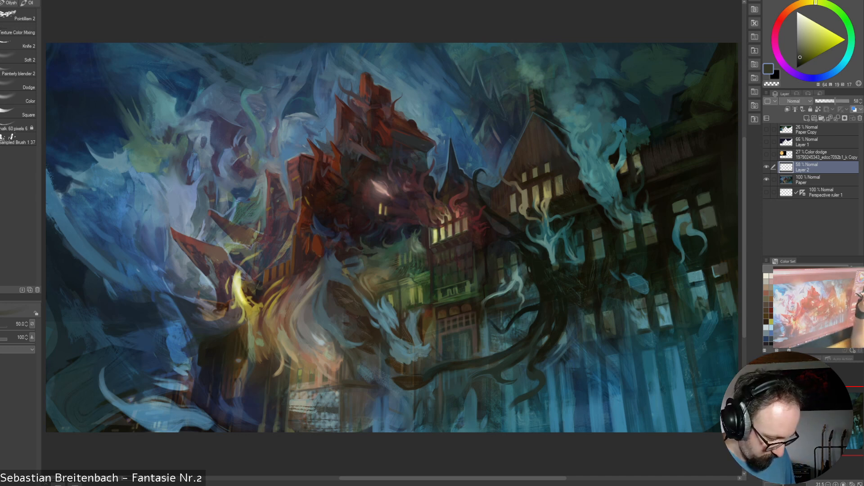
{"action": "left_click", "coordinate": [767, 167]}
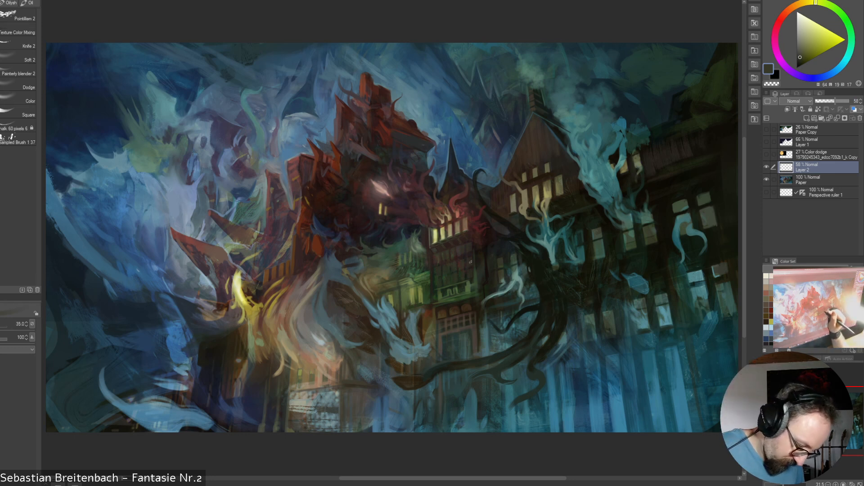
{"action": "key", "text": "bracketright"}
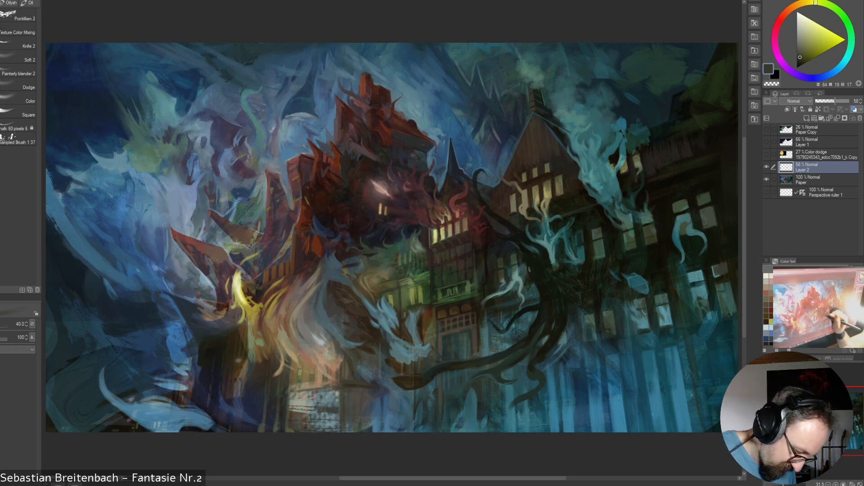
{"action": "left_click", "coordinate": [477, 261], "text": "alt"}
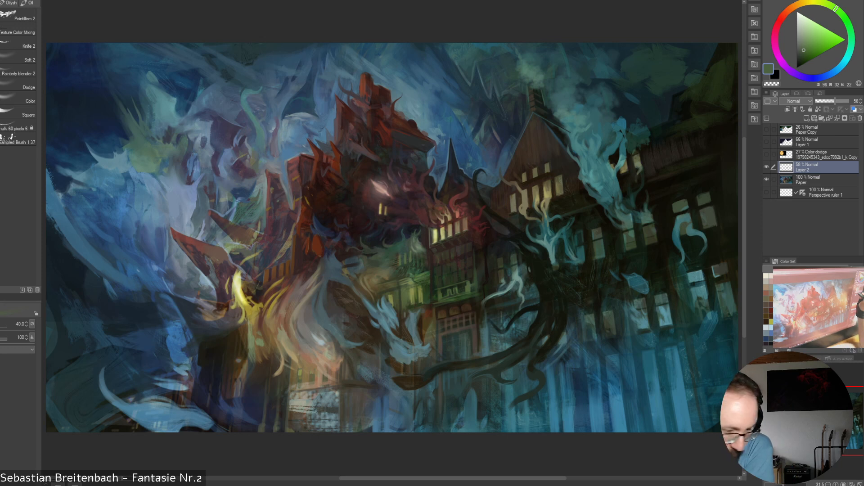
Select Layer 2's painted area and add a new layer for painting inside it with the dark green brush at size 70
{"action": "left_click", "coordinate": [786, 167], "text": "ctrl"}
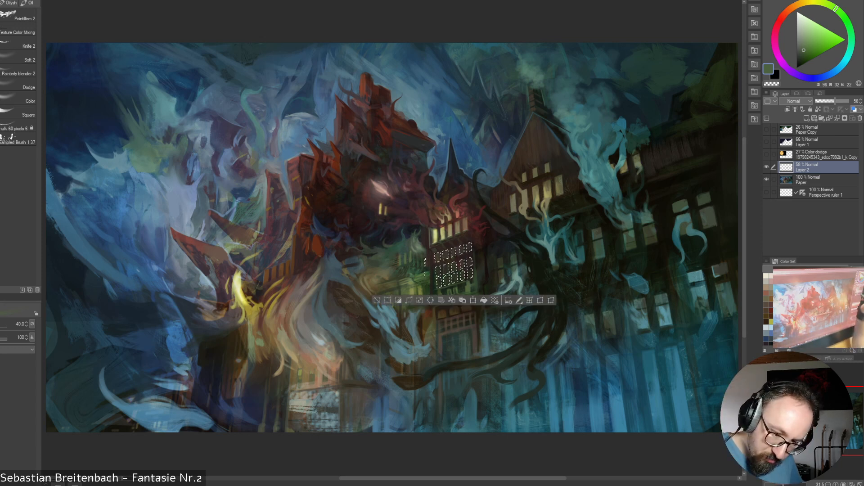
{"action": "left_click", "coordinate": [807, 118]}
{"action": "key", "text": "bracketright"}
{"action": "key", "text": "bracketright"}
{"action": "key", "text": "bracketright"}
{"action": "key", "text": "bracketright"}
{"action": "key", "text": "bracketright"}
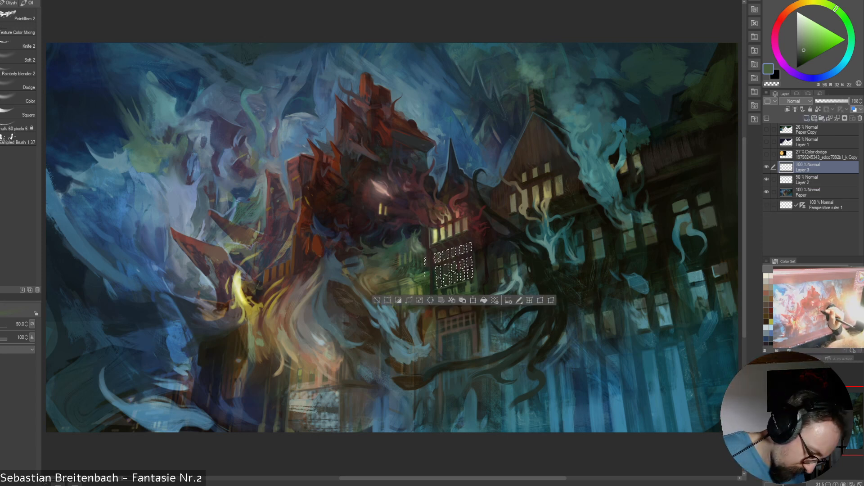
{"action": "key", "text": "bracketleft"}
{"action": "key", "text": "bracketleft"}
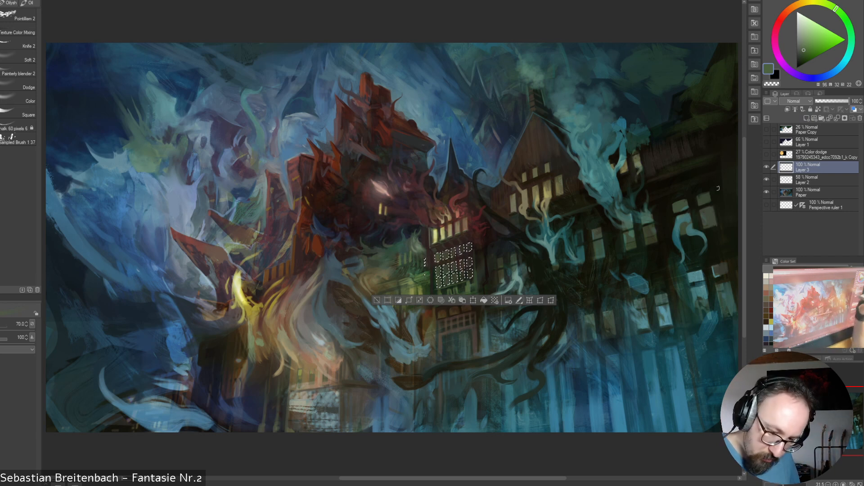
Reload Layer 2's painted area as a selection, work within it on Layer 2 with the brush, and clear the selection
{"action": "key", "text": "m"}
{"action": "key", "text": "ctrl+d"}
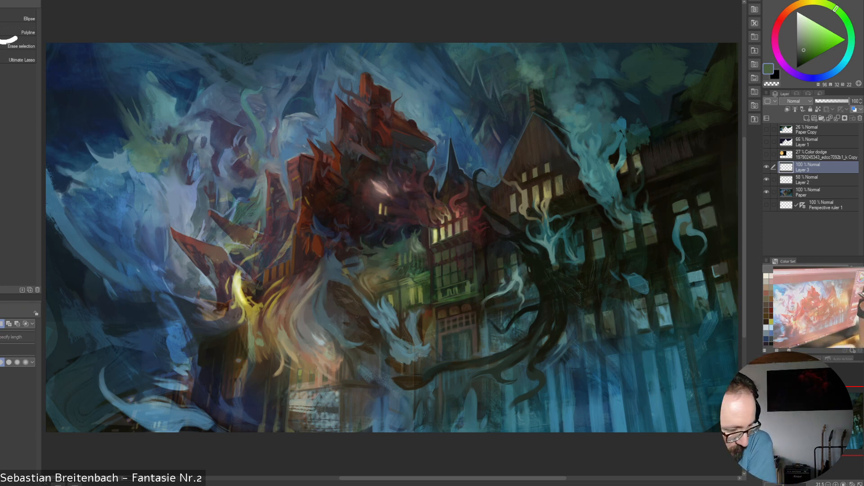
{"action": "key", "text": "ctrl+z"}
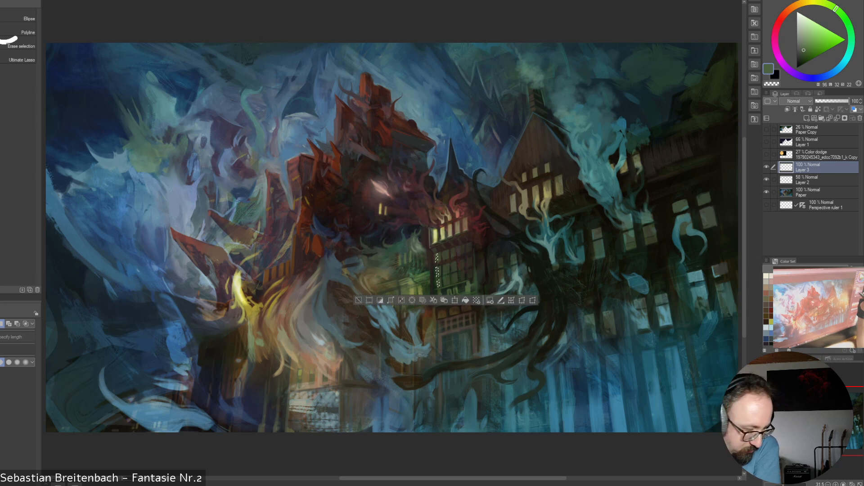
{"action": "left_click", "coordinate": [818, 180]}
{"action": "left_click", "coordinate": [786, 180], "text": "ctrl"}
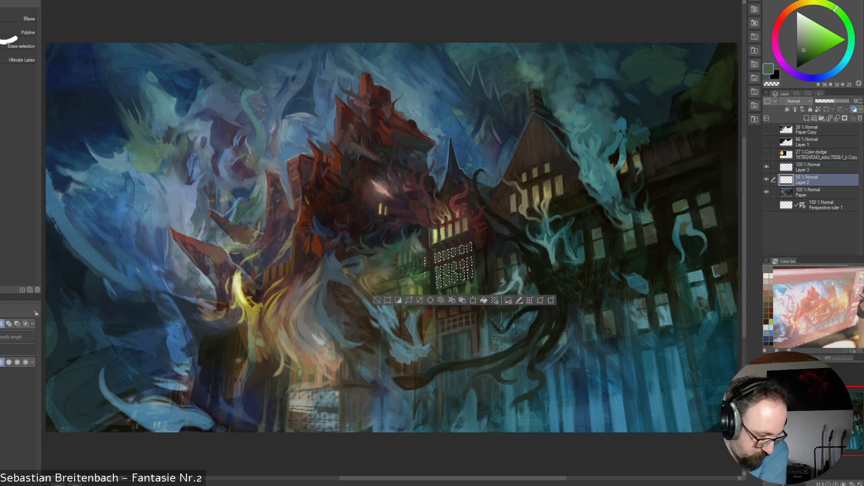
{"action": "key", "text": "b"}
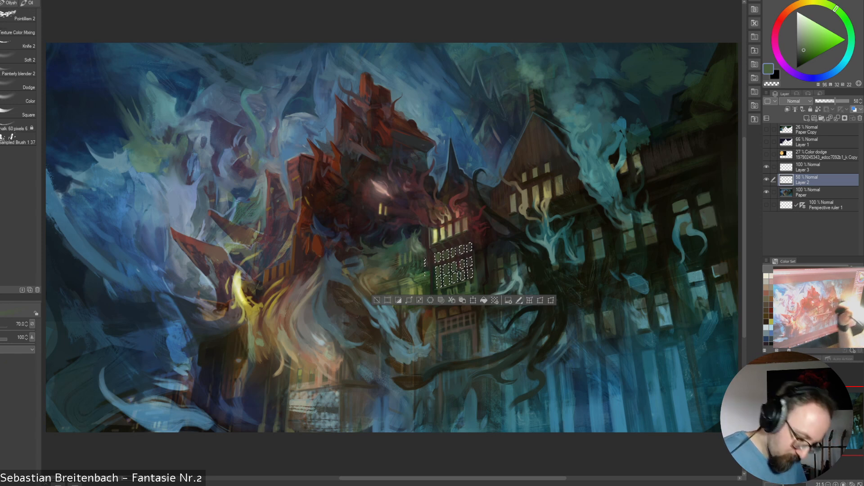
{"action": "key", "text": "m"}
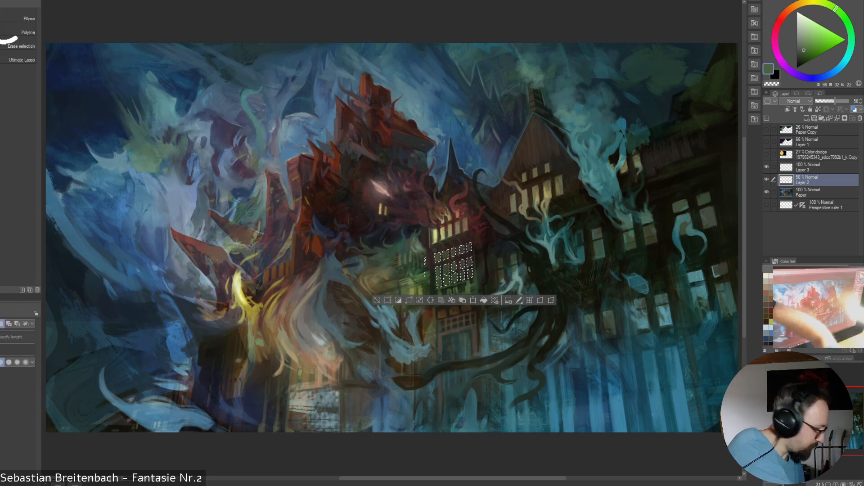
{"action": "key", "text": "ctrl+d"}
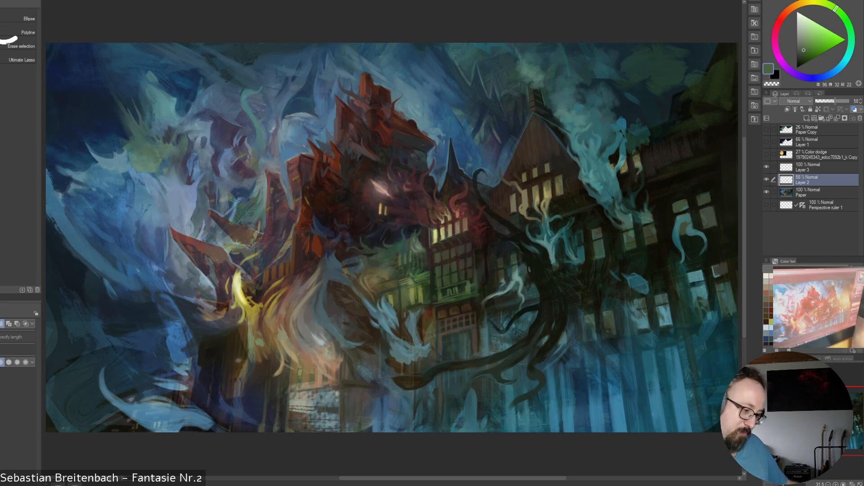
Check the facade with Layer 3 hidden and shown, and lower the opacity of Layer 2 to 39% and Layer 3 to 54%
{"action": "left_click", "coordinate": [766, 167]}
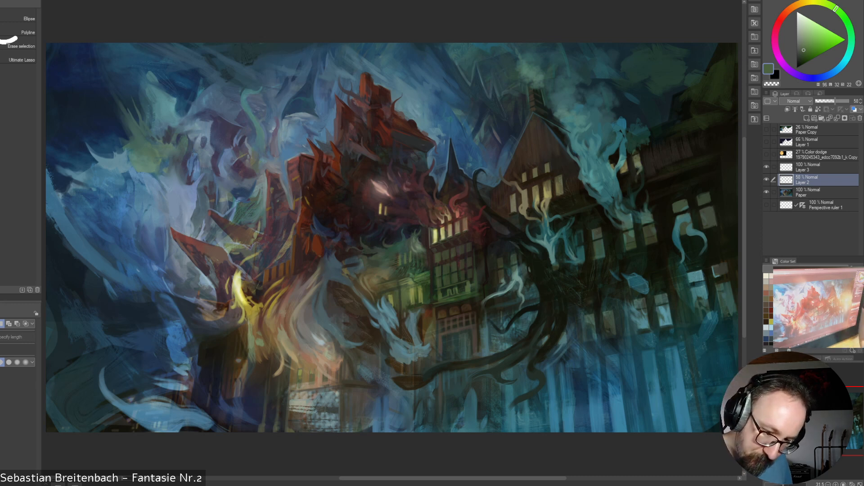
{"action": "left_click_drag", "start_coordinate": [835, 101], "coordinate": [835, 101]}
{"action": "left_click", "coordinate": [819, 167]}
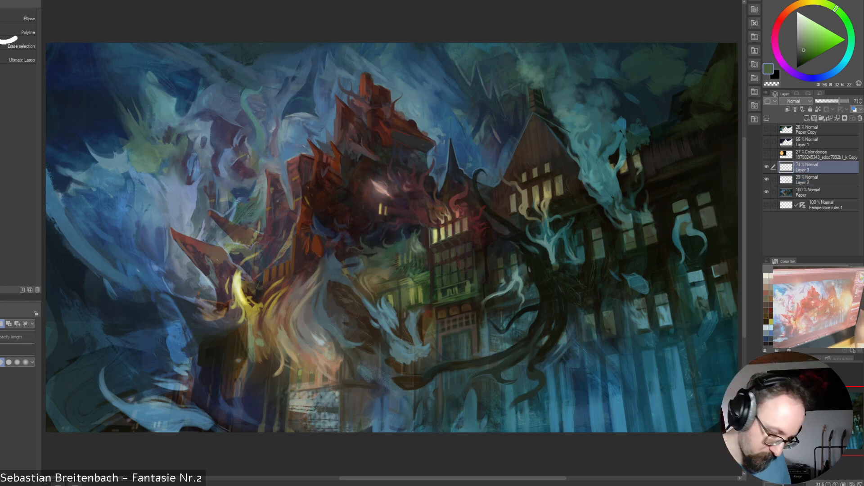
{"action": "left_click_drag", "start_coordinate": [839, 101], "coordinate": [834, 101]}
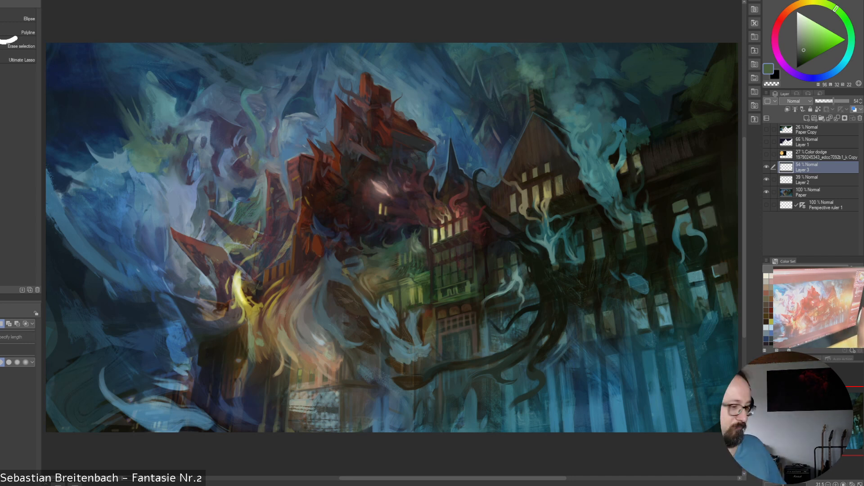
Merge Layer 2 and Layer 3 down into the Paper layer
{"action": "left_click", "coordinate": [819, 180]}
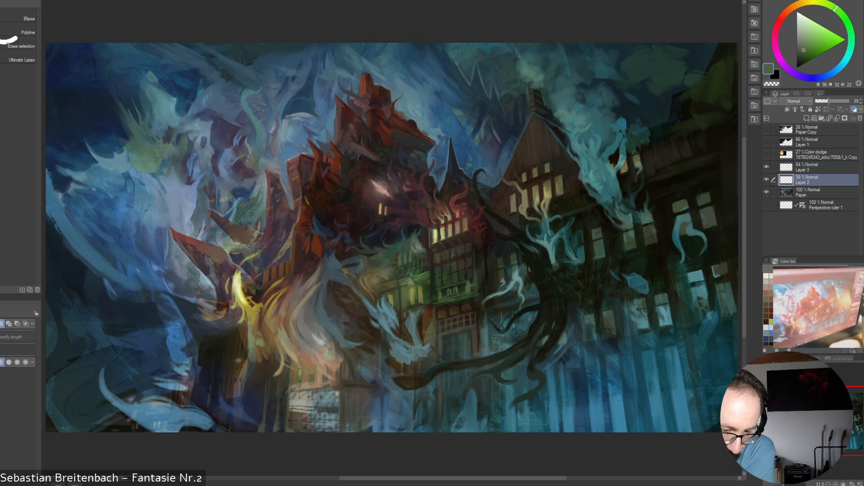
{"action": "key", "text": "ctrl+e"}
{"action": "left_click", "coordinate": [819, 167]}
{"action": "key", "text": "ctrl+e"}
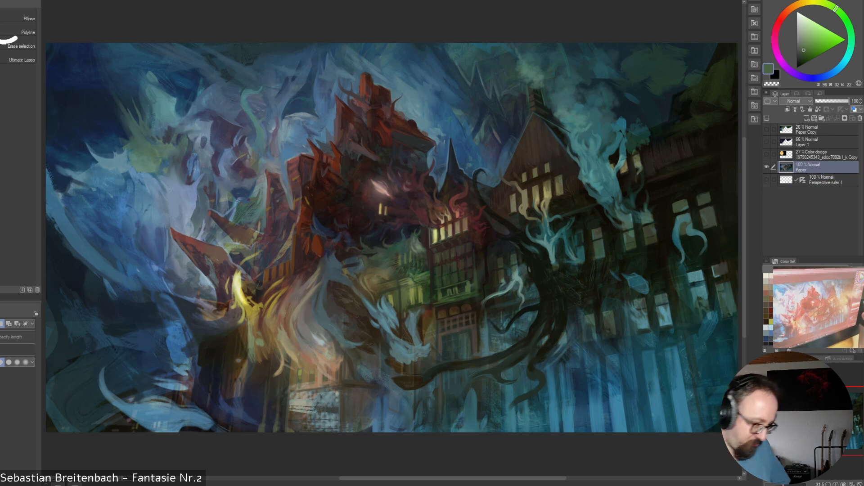
Paint crisper window panes and dividing bars on the central facade with sampled dark brown and green, reducing the brush from size 45 to 30
{"action": "key", "text": "b"}
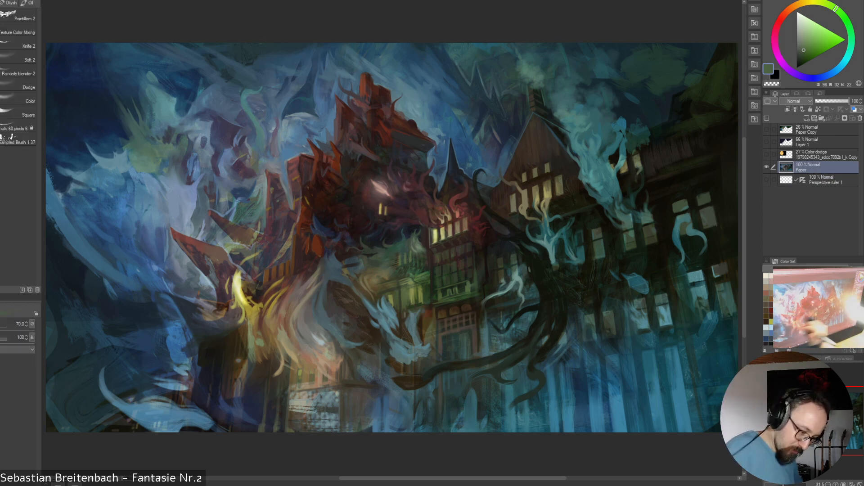
{"action": "left_click", "coordinate": [471, 269], "text": "alt"}
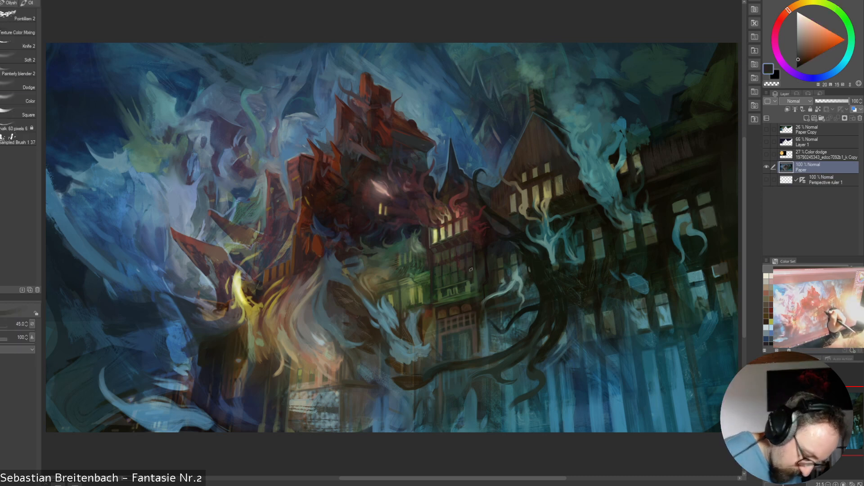
{"action": "key", "text": "bracketleft"}
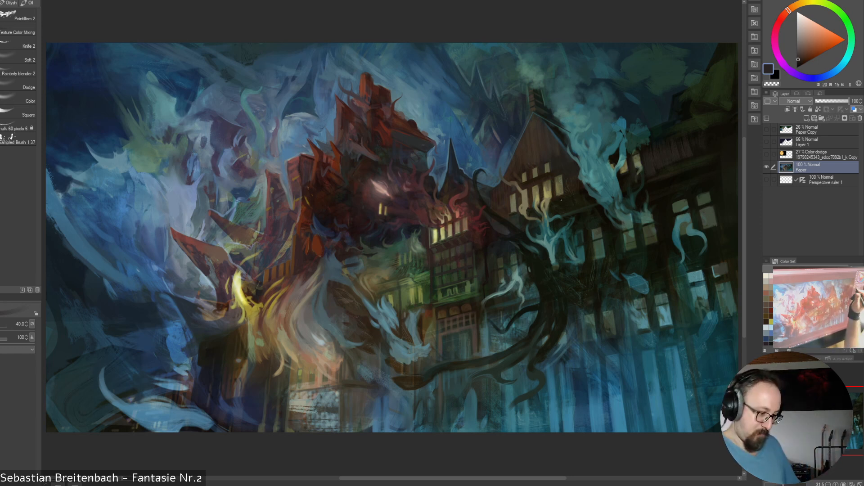
{"action": "key", "text": "bracketleft"}
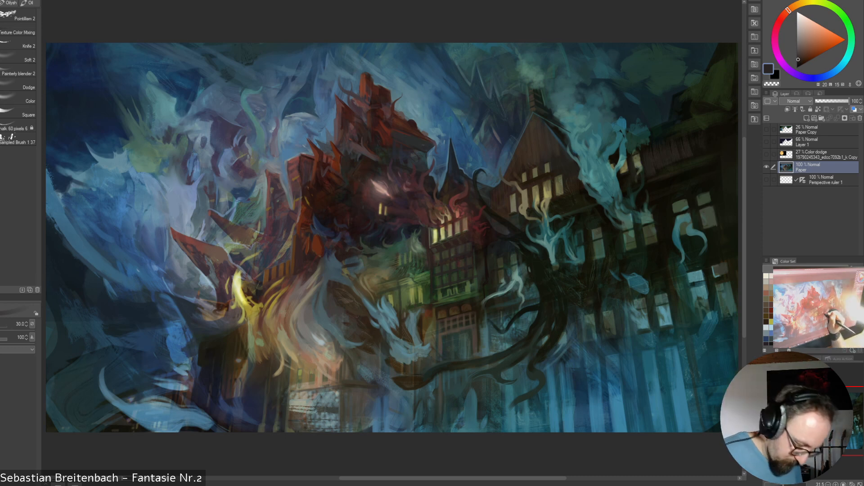
{"action": "left_click", "coordinate": [445, 278], "text": "alt"}
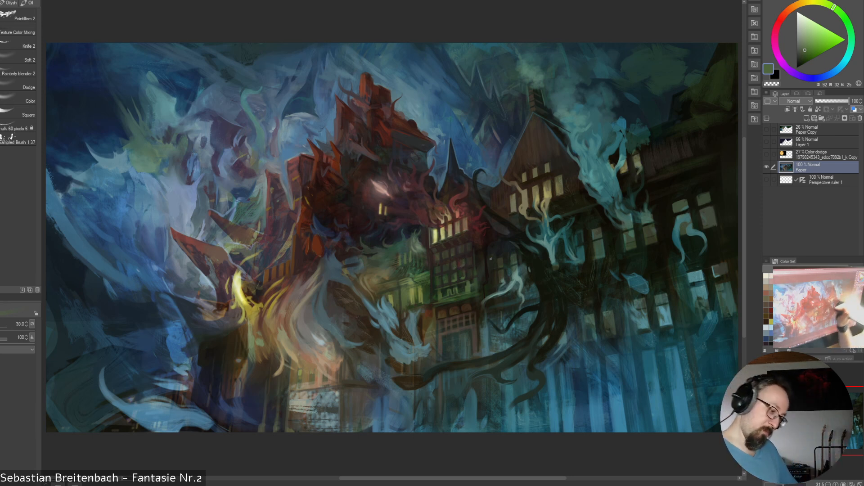
{"action": "key", "text": "bracketright"}
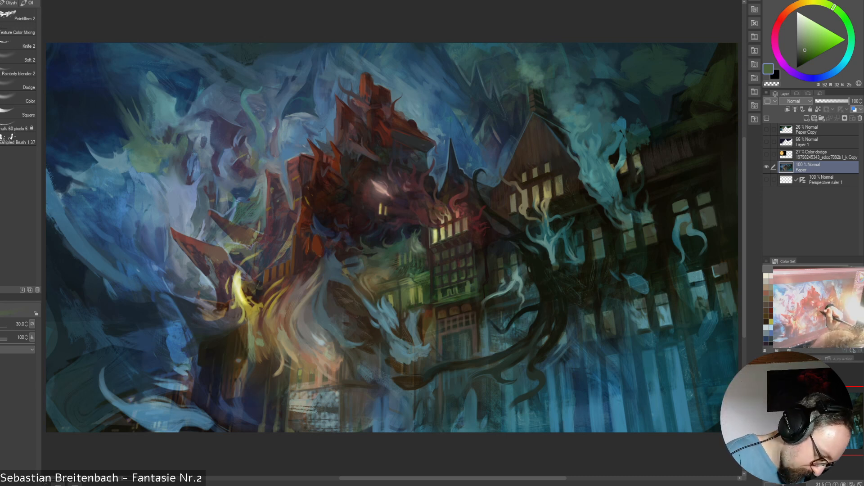
{"action": "left_click", "coordinate": [432, 270], "text": "alt"}
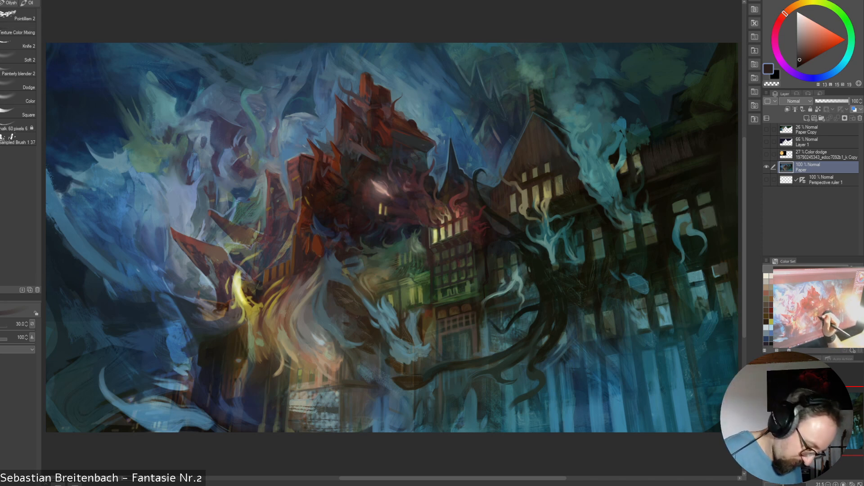
Refine the yellow-green facade beside the central building with dark green, brown and olive tones sampled from it at brush size 30
{"action": "left_click", "coordinate": [396, 293], "text": "alt"}
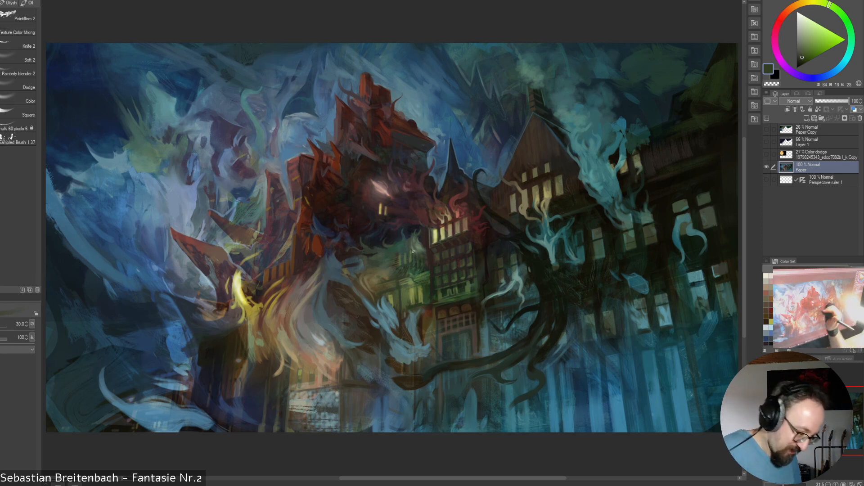
{"action": "left_click", "coordinate": [398, 265], "text": "alt"}
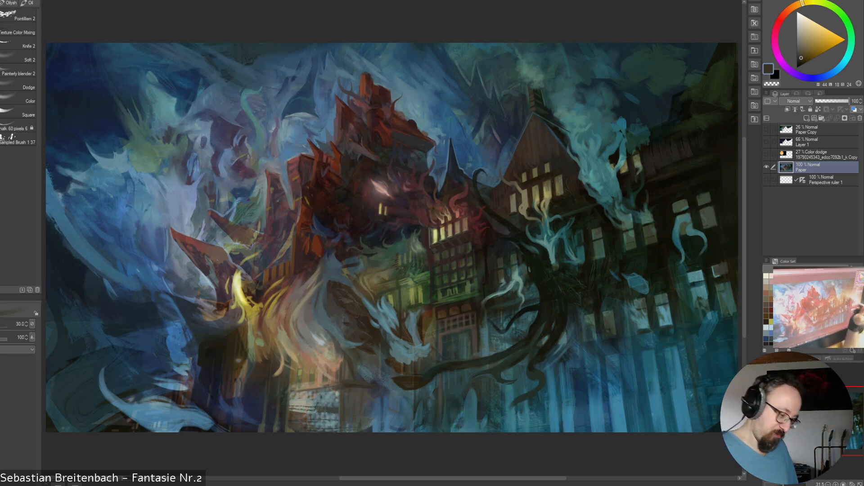
{"action": "left_click", "coordinate": [400, 267], "text": "alt"}
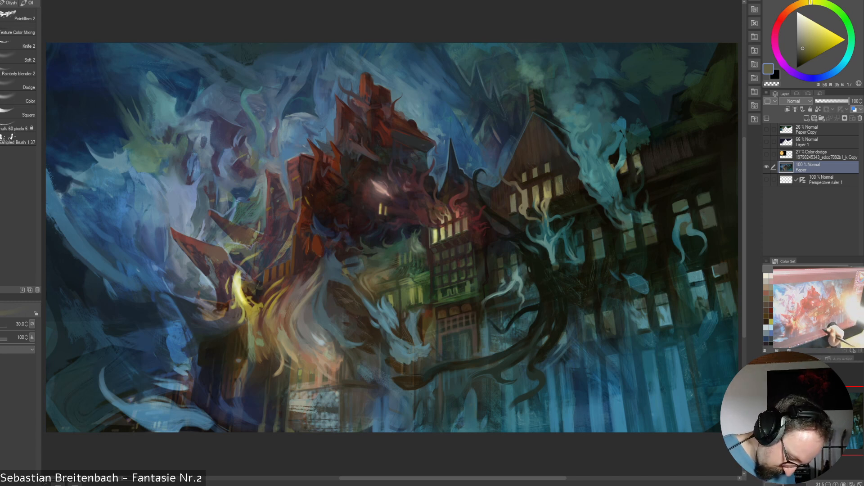
Sample teal from the street mist and blend the misty area below the central building with Painterly blender 2, enlarging it to size 60
{"action": "left_click", "coordinate": [472, 402], "text": "alt"}
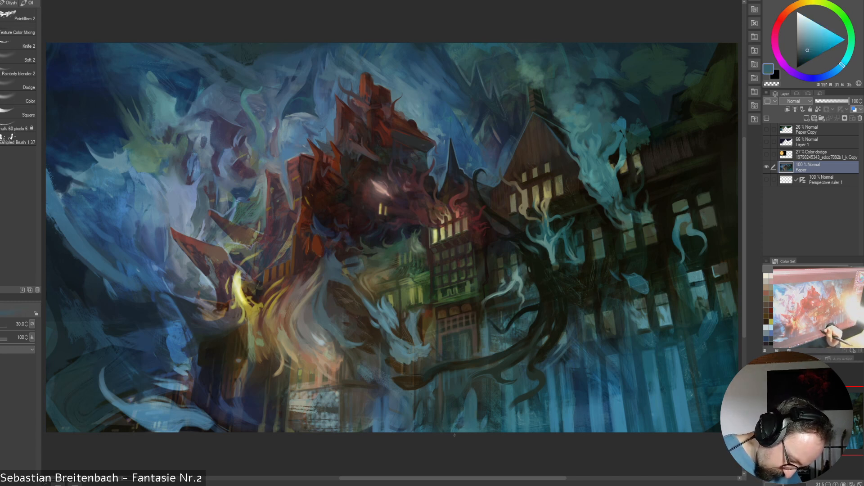
{"action": "left_click_drag", "start_coordinate": [472, 397], "coordinate": [473, 409]}
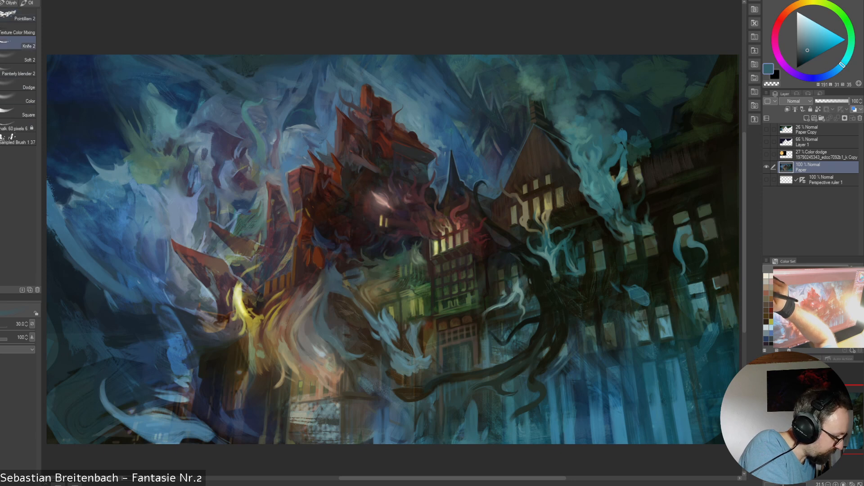
{"action": "left_click", "coordinate": [18, 57]}
{"action": "left_click", "coordinate": [18, 70]}
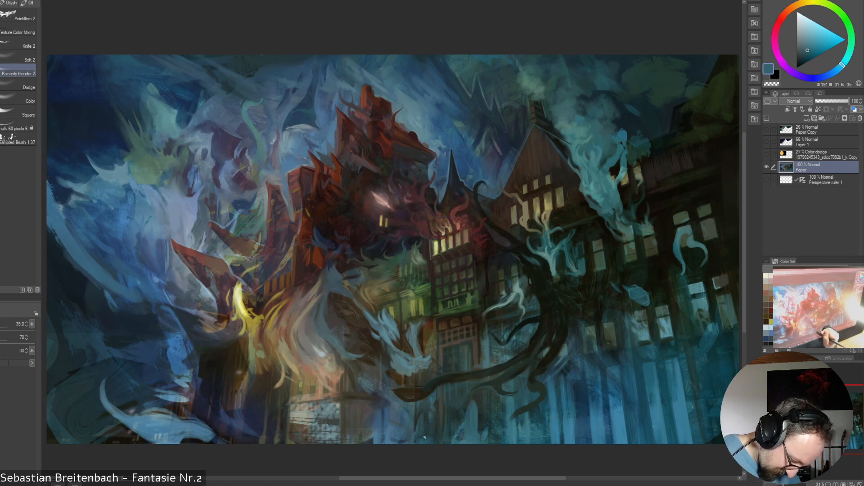
{"action": "key", "text": "]"}
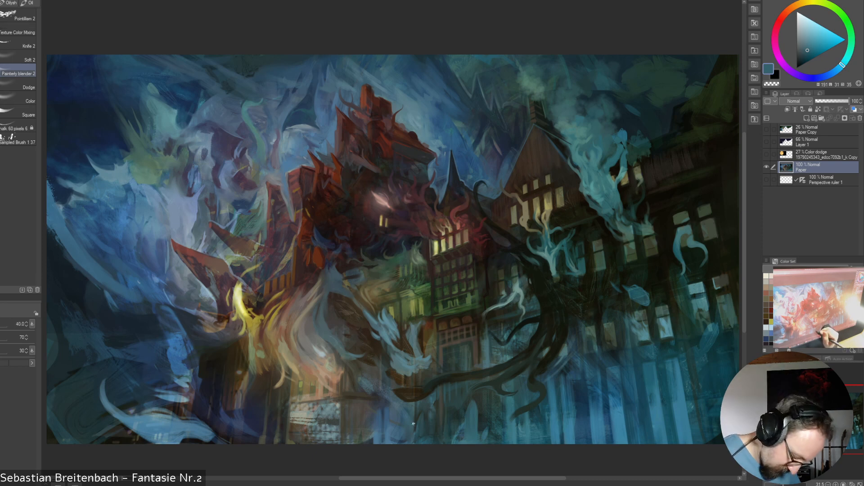
{"action": "key", "text": "]"}
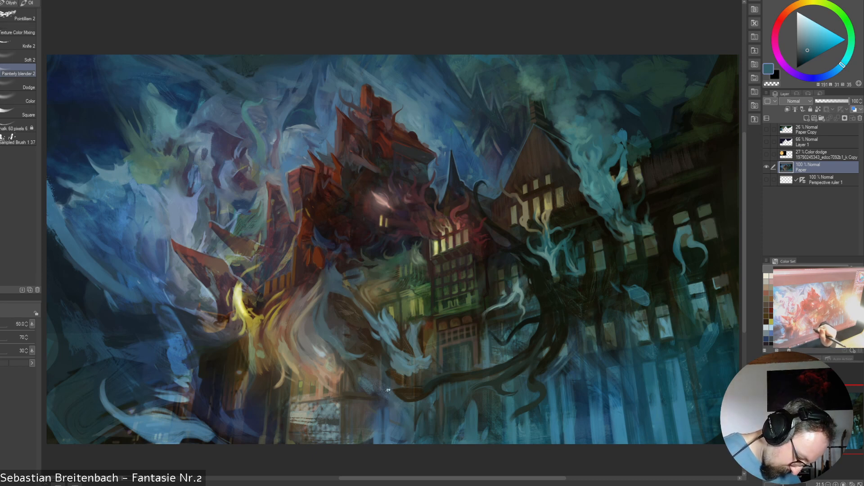
{"action": "key", "text": "]"}
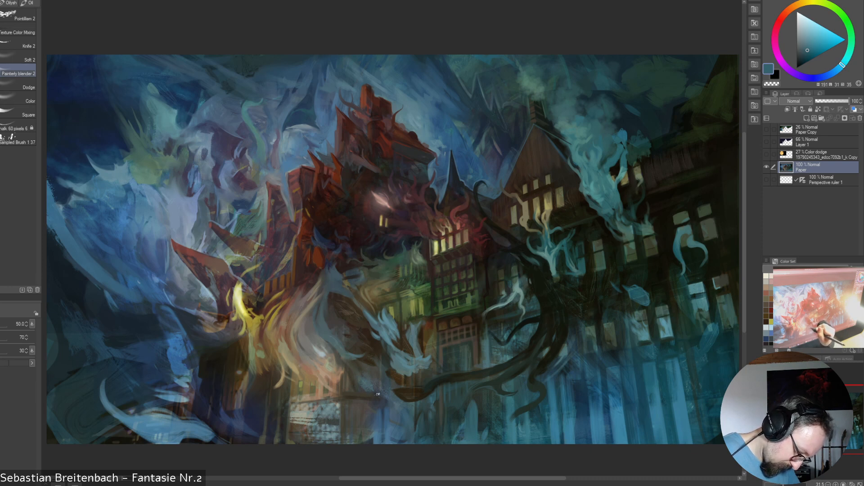
{"action": "key", "text": "]"}
{"action": "key", "text": "]"}
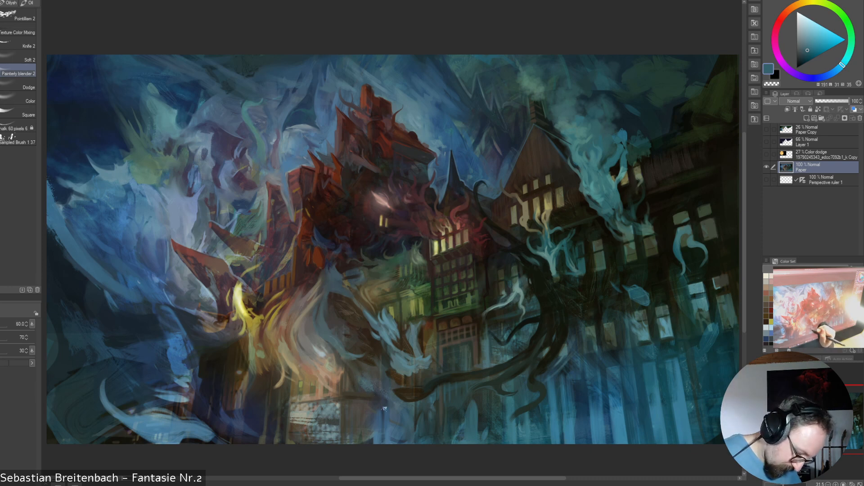
Blend the mist and edges around the central doorway with Painterly blender 2, reducing the size to between 40 and 35
{"action": "key", "text": "["}
{"action": "key", "text": "["}
{"action": "key", "text": "["}
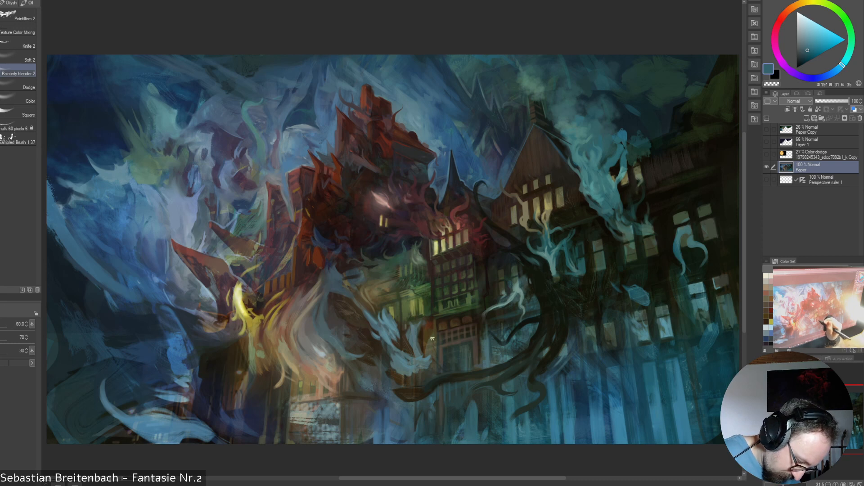
{"action": "key", "text": "["}
{"action": "key", "text": "["}
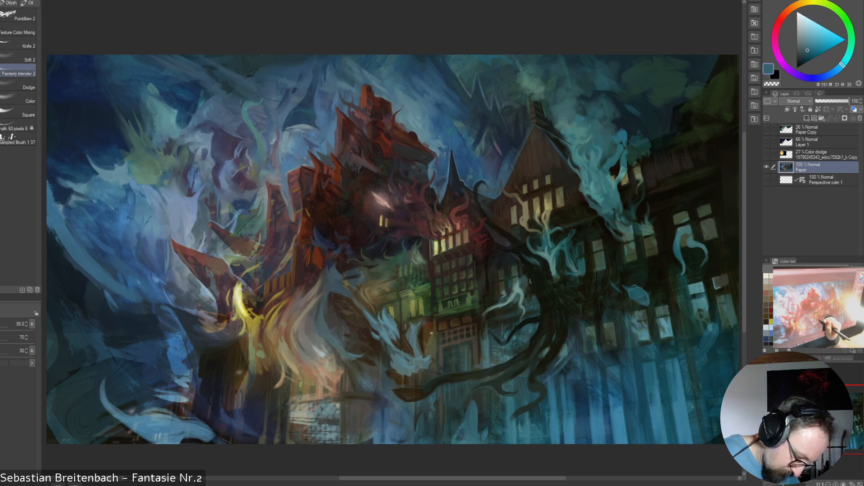
{"action": "key", "text": "]"}
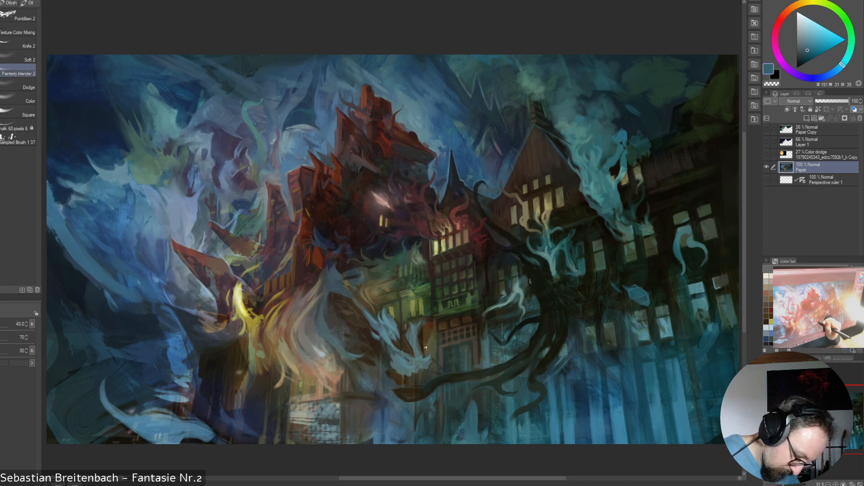
{"action": "key", "text": "["}
{"action": "key", "text": "["}
{"action": "key", "text": "["}
{"action": "key", "text": "["}
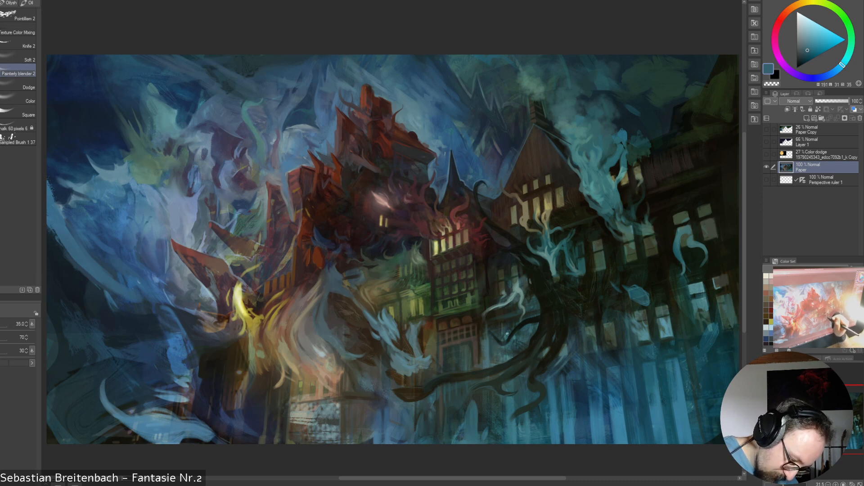
Soften the mist around the dark tentacles and the adjoining building base with Painterly blender 2 at sizes 35 to 50
{"action": "key", "text": "bracketright"}
{"action": "key", "text": "bracketright"}
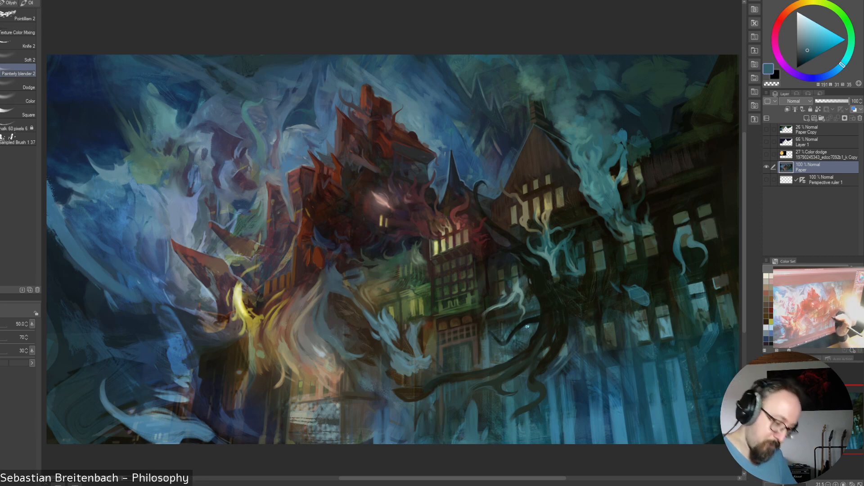
{"action": "key", "text": "bracketleft"}
{"action": "key", "text": "bracketleft"}
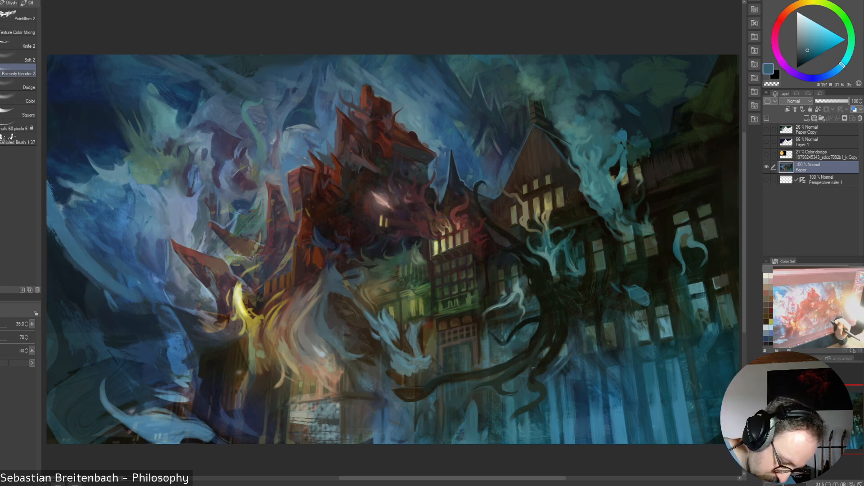
{"action": "key", "text": "]"}
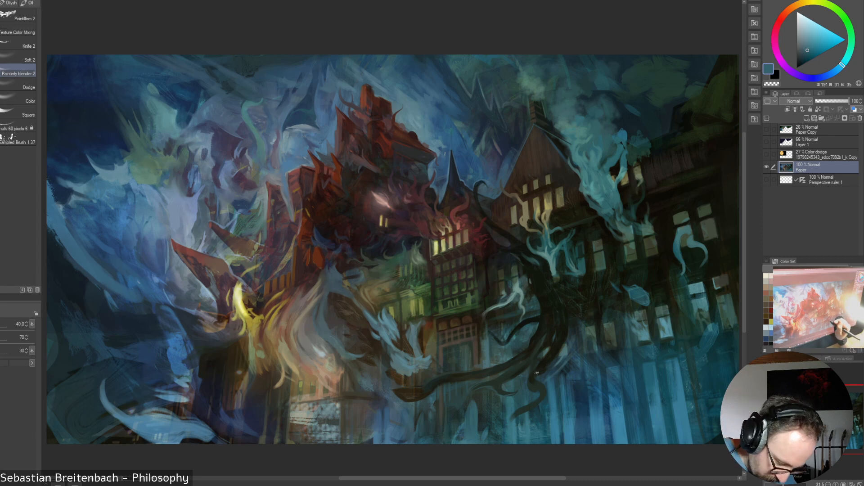
{"action": "key", "text": "["}
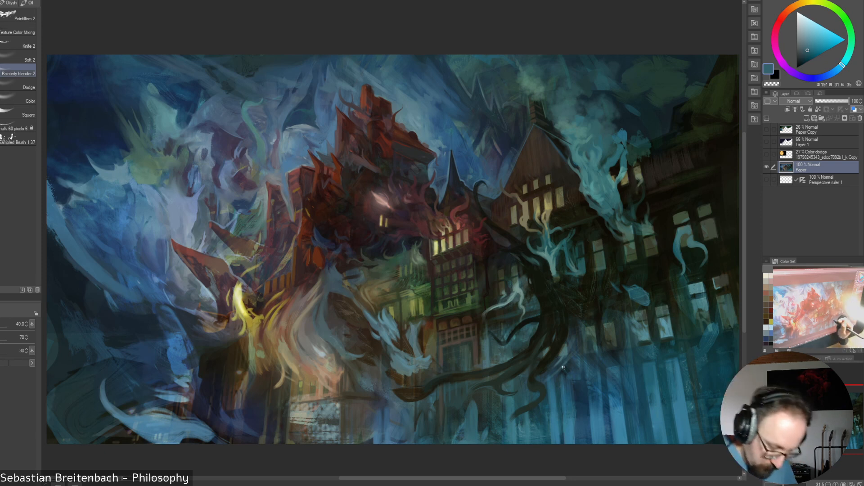
{"action": "key", "text": "]"}
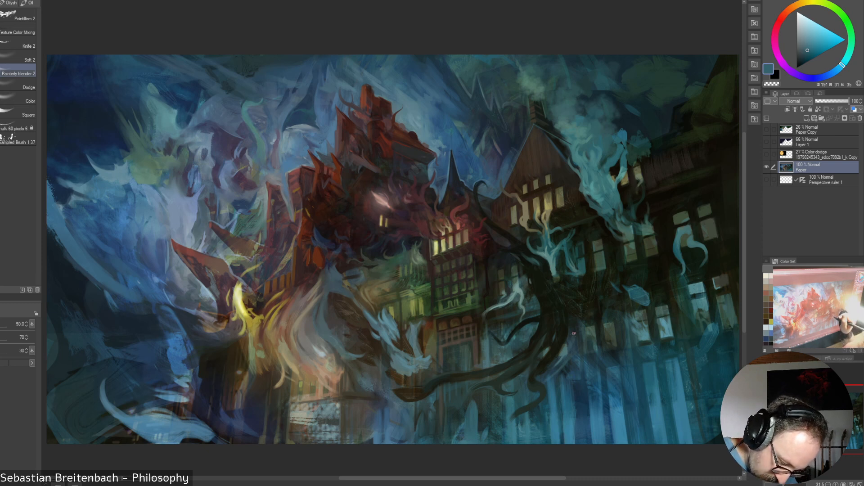
{"action": "key", "text": "["}
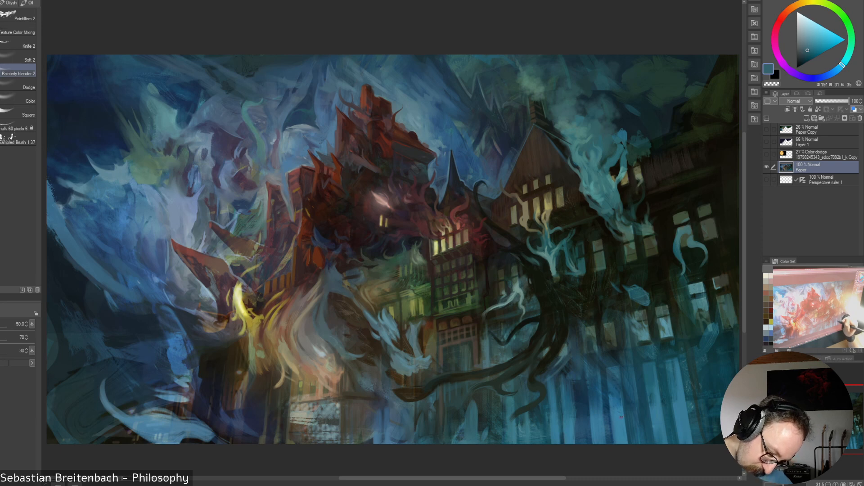
Blend the base of the right-hand building into the blue mist with Painterly blender 2, going from size 60 down to 30
{"action": "key", "text": "bracketright"}
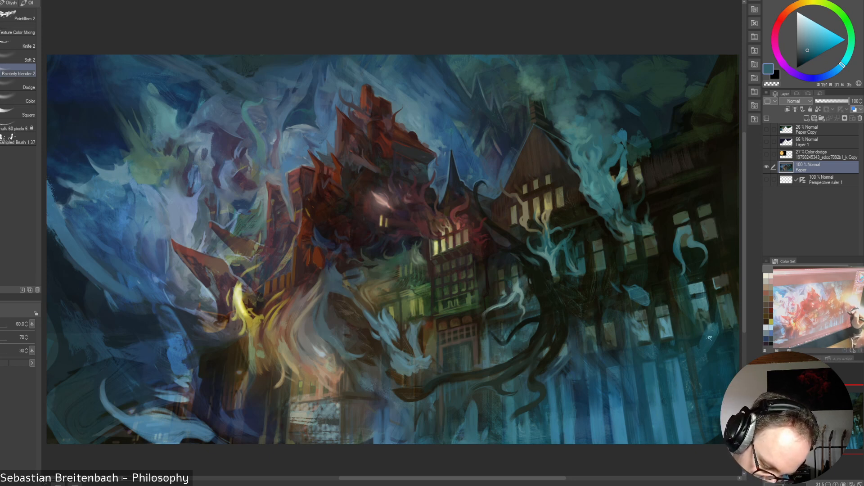
{"action": "key", "text": "bracketleft"}
{"action": "key", "text": "bracketleft"}
{"action": "key", "text": "bracketleft"}
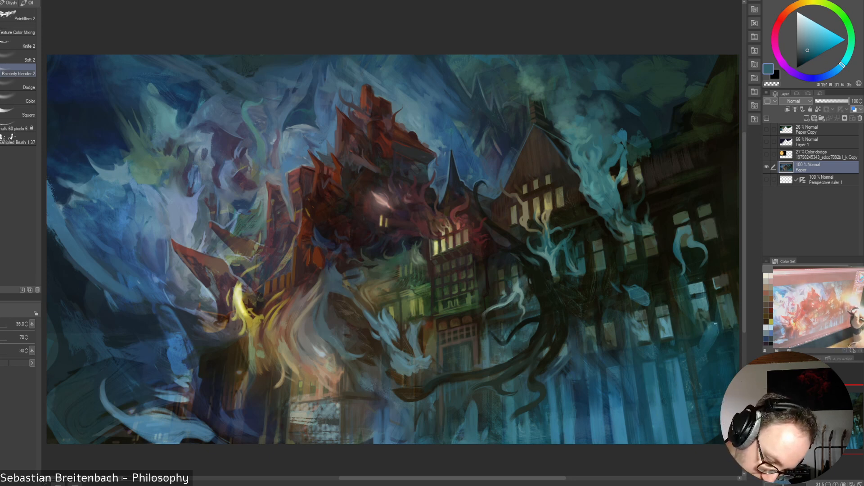
{"action": "key", "text": "bracketleft"}
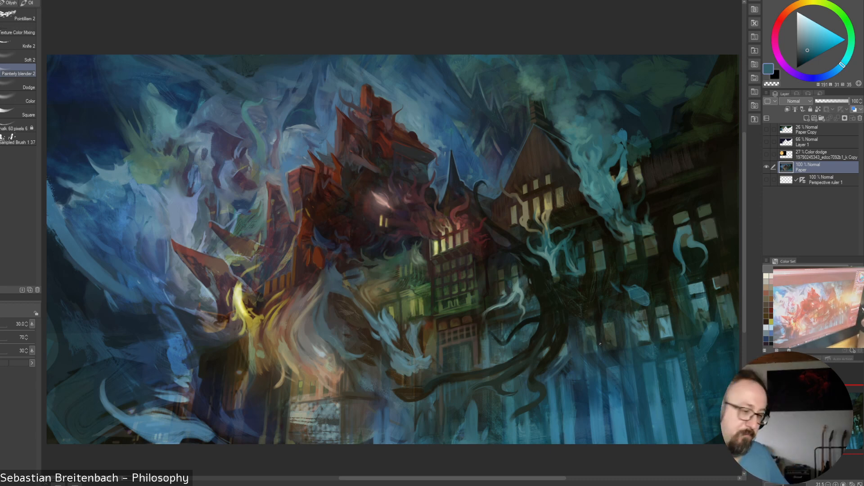
Blend the mist and lower facade near the painting's right edge with Painterly blender 2, enlarging it to size 80 and finishing at 35
{"action": "key", "text": "bracketright"}
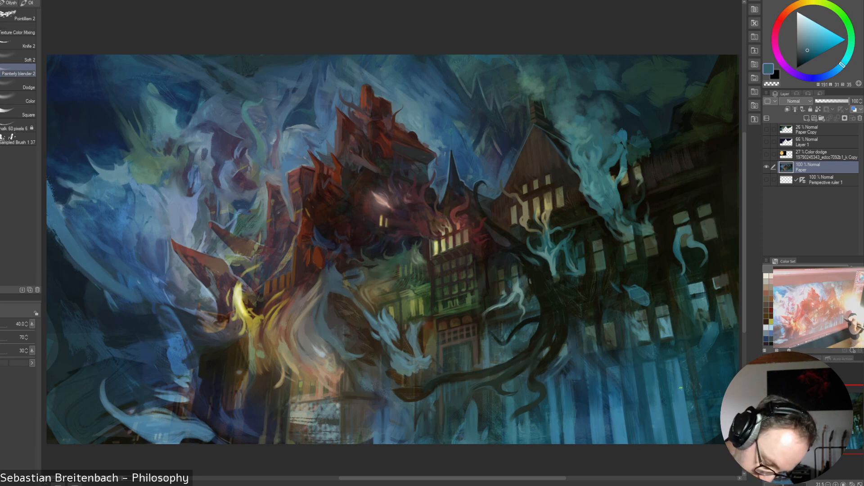
{"action": "key", "text": "bracketright"}
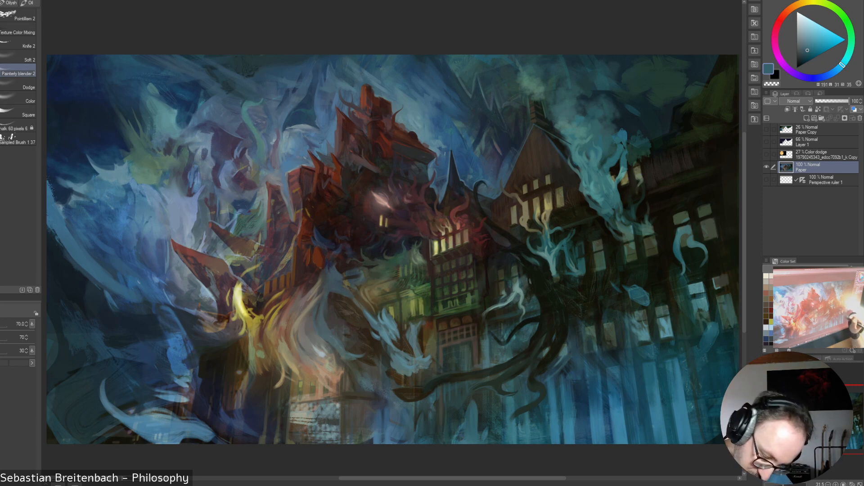
{"action": "key", "text": "bracketright"}
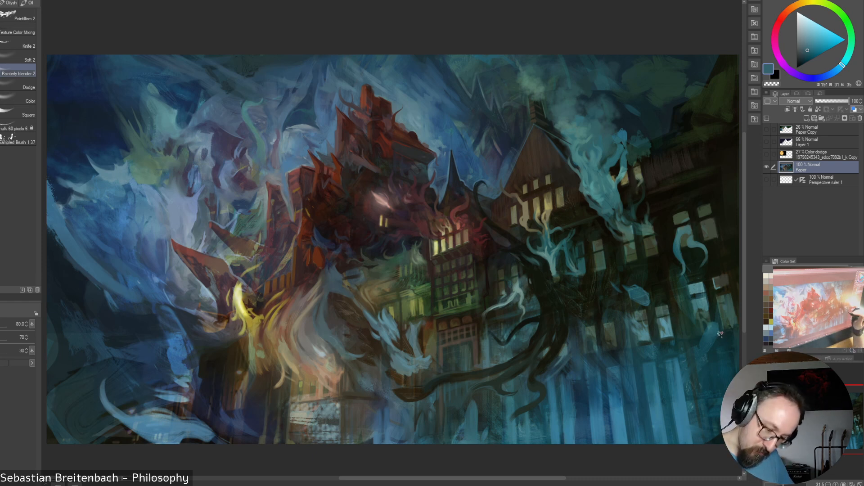
{"action": "key", "text": "bracketleft"}
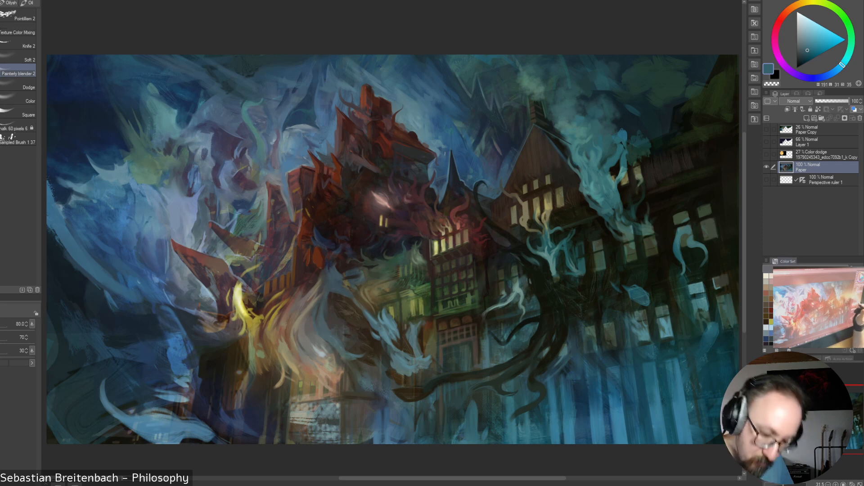
{"action": "left_click_drag", "start_coordinate": [703, 311], "coordinate": [702, 322]}
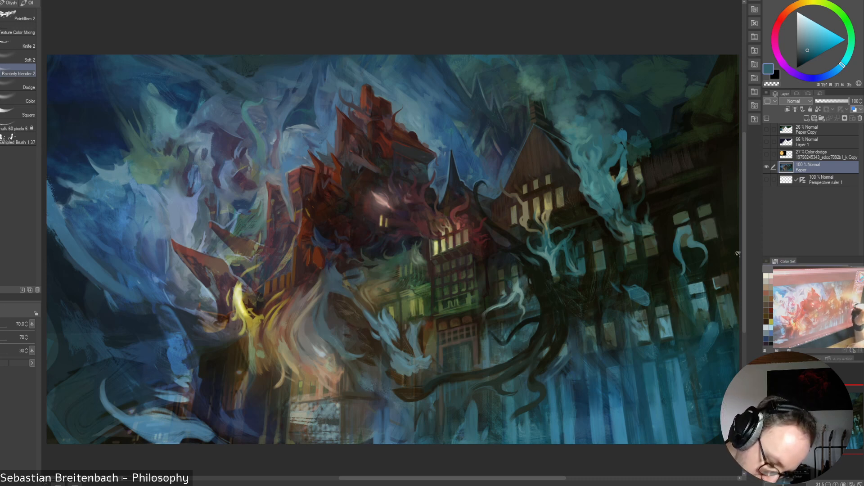
{"action": "key", "text": "bracketleft"}
{"action": "key", "text": "bracketleft"}
{"action": "key", "text": "bracketleft"}
{"action": "key", "text": "bracketleft"}
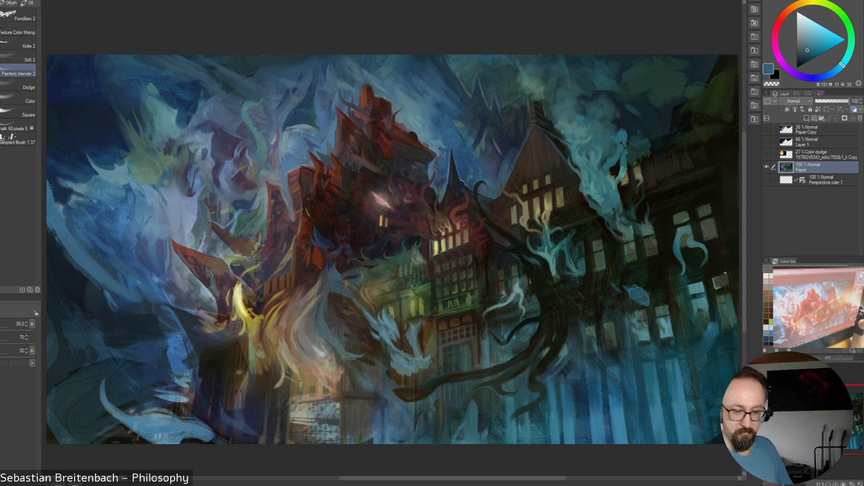
Refine the lit lower windows of the right-hand building with the Feng Zhu Brush at size 30, using sampled dark green and teal
{"action": "right_click", "coordinate": [722, 327]}
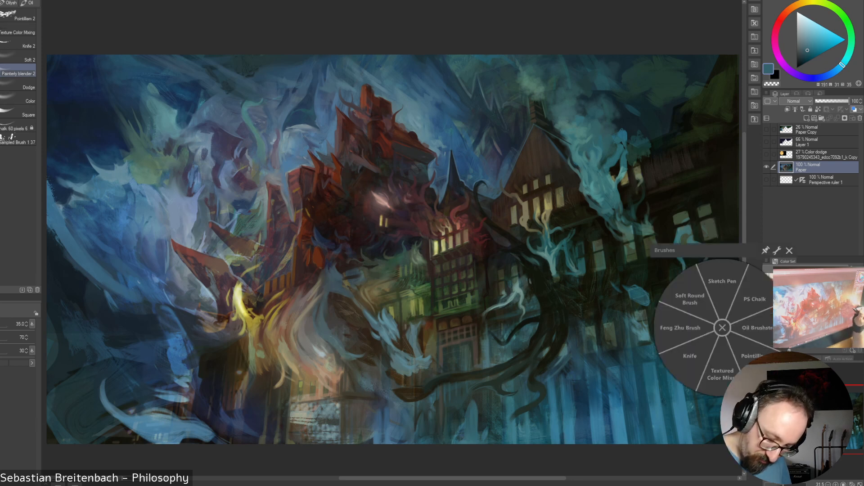
{"action": "left_click", "coordinate": [680, 327]}
{"action": "left_click", "coordinate": [700, 311], "text": "alt"}
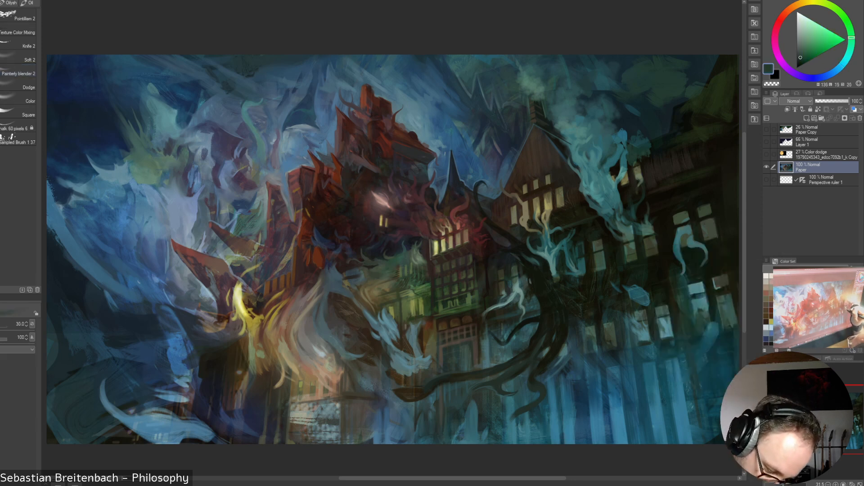
{"action": "left_click", "coordinate": [705, 308], "text": "alt"}
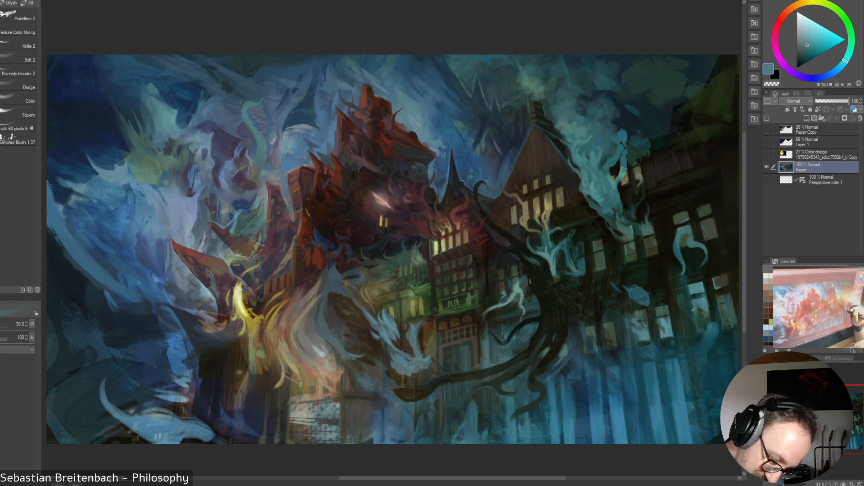
{"action": "left_click", "coordinate": [690, 312], "text": "alt"}
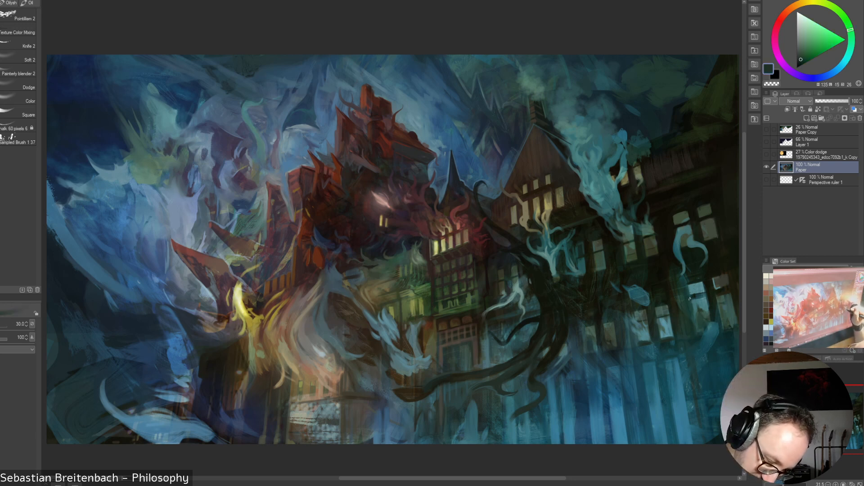
{"action": "left_click", "coordinate": [684, 295], "text": "alt"}
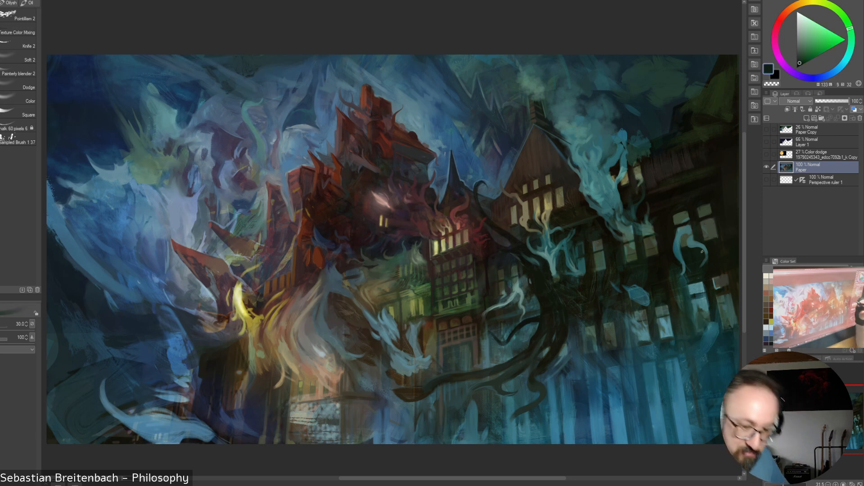
Touch up the dark walls around the right-hand building's windows with sampled dark green tones at brush sizes 45 and 50
{"action": "left_click_drag", "start_coordinate": [697, 227], "coordinate": [702, 266]}
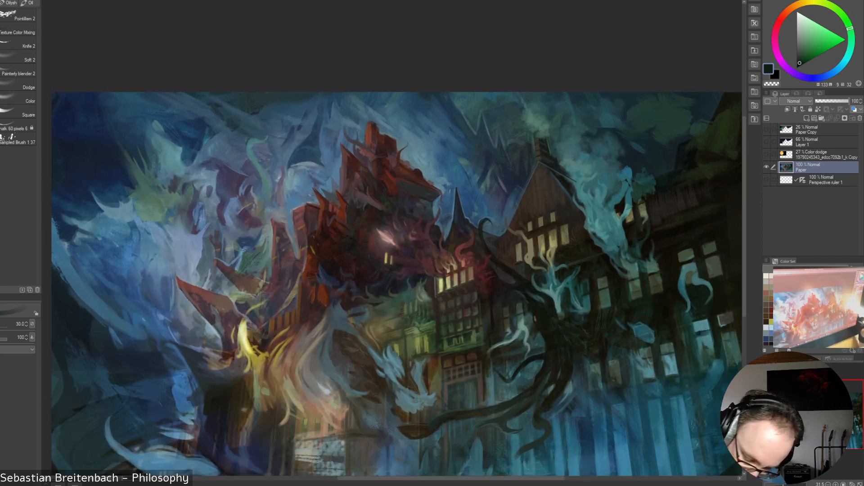
{"action": "left_click_drag", "start_coordinate": [713, 341], "coordinate": [707, 291]}
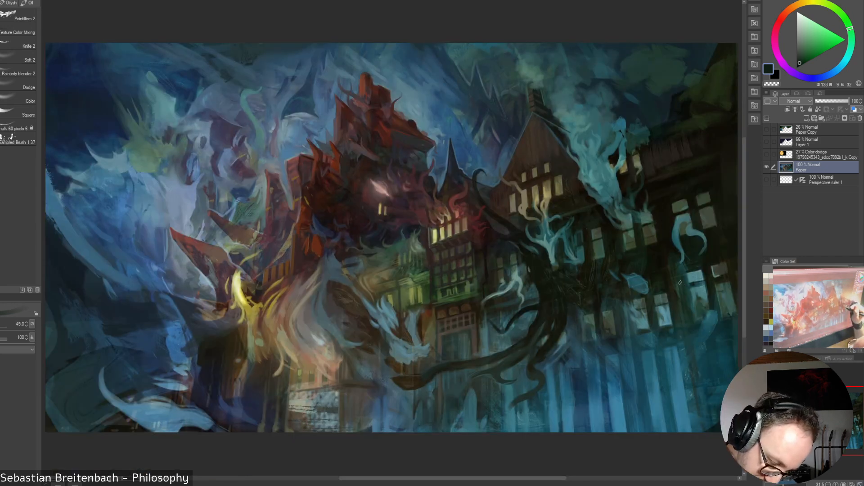
{"action": "left_click", "coordinate": [676, 292], "text": "alt"}
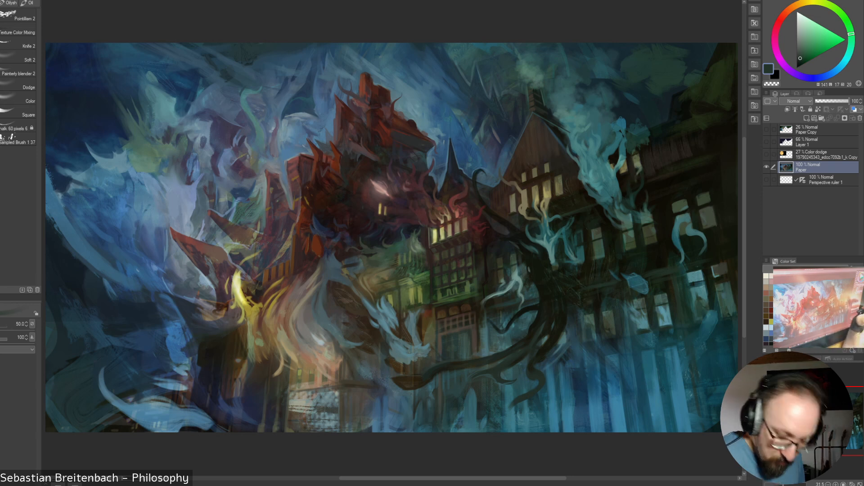
{"action": "left_click", "coordinate": [589, 278], "text": "alt"}
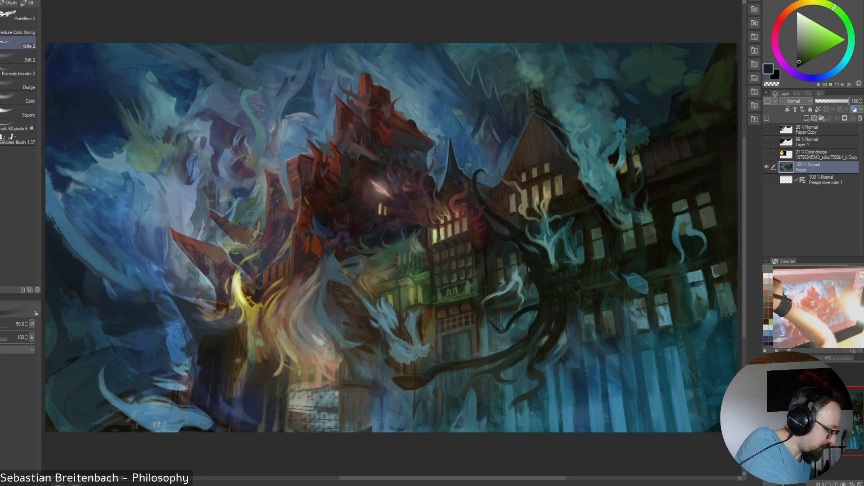
Smooth the dark facade beside the black tree with Painterly blender 2 at size 35, and touch it up with sampled dark green at brush size 15
{"action": "left_click", "coordinate": [18, 70]}
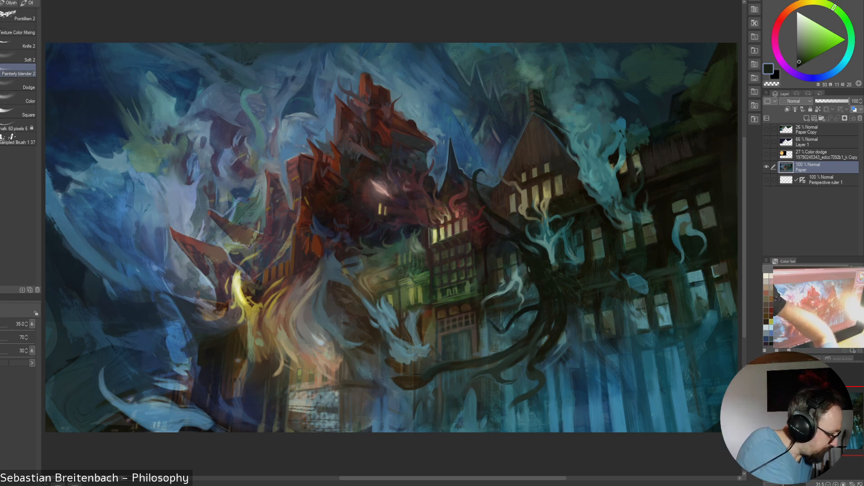
{"action": "left_click", "coordinate": [1, 31]}
{"action": "key", "text": "bracketleft"}
{"action": "key", "text": "bracketleft"}
{"action": "key", "text": "bracketleft"}
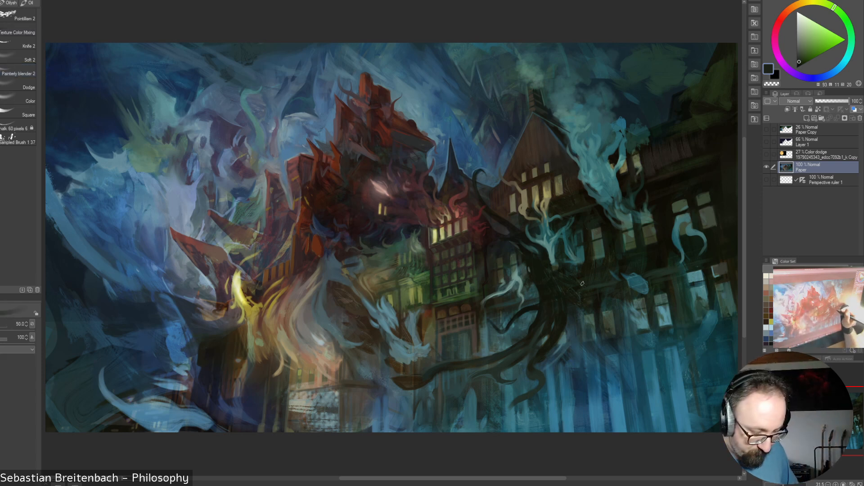
{"action": "left_click", "coordinate": [587, 285], "text": "alt"}
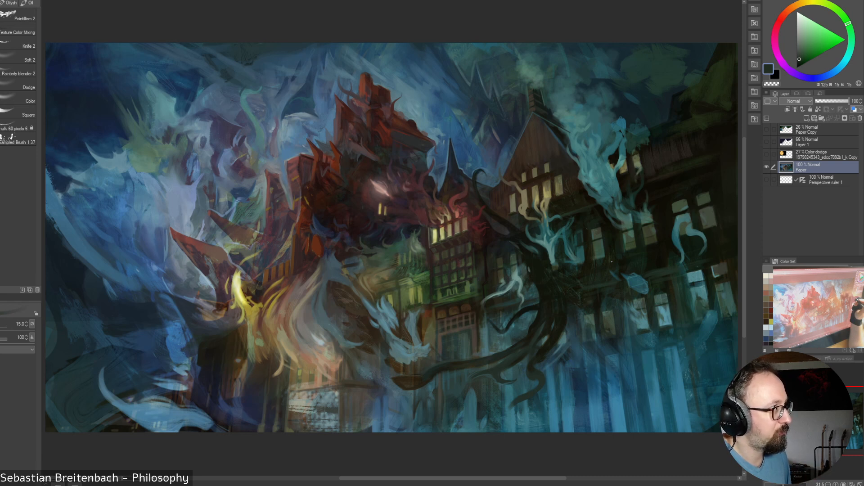
Paint teal touches on the blue wisp between the tree and the lit windows, using a sampled teal at brush sizes 15 to 40
{"action": "left_click", "coordinate": [632, 276], "text": "alt"}
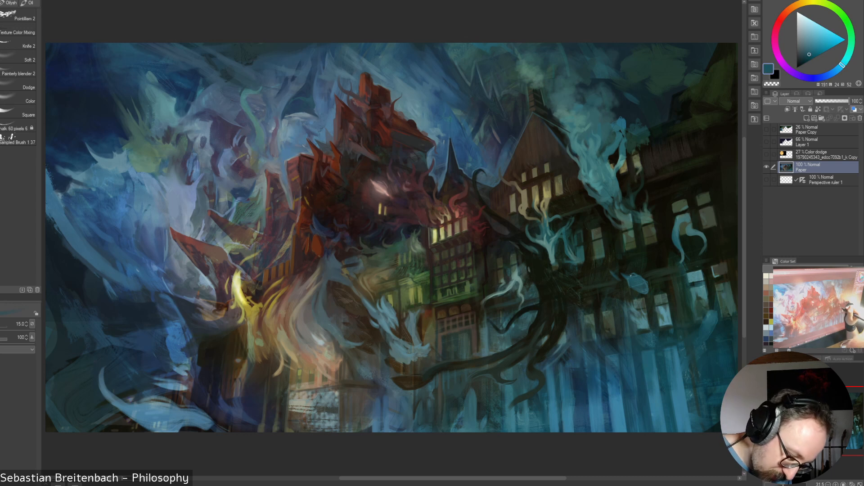
{"action": "key", "text": "bracketright"}
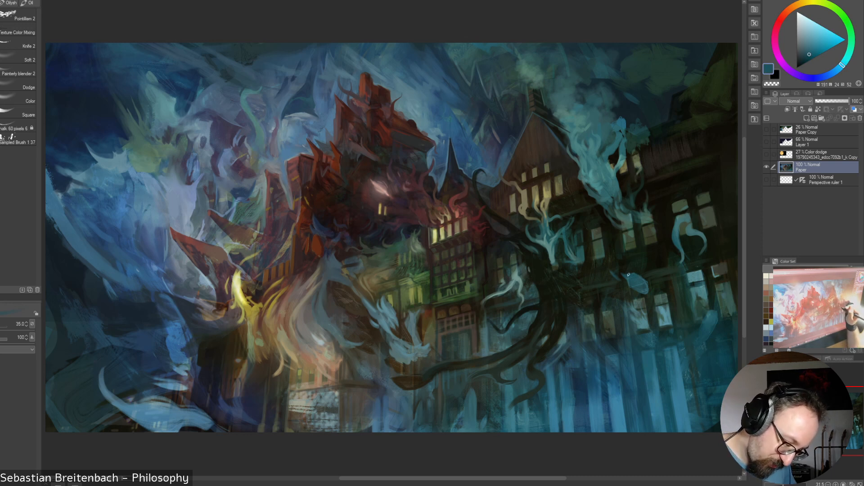
{"action": "key", "text": "bracketright"}
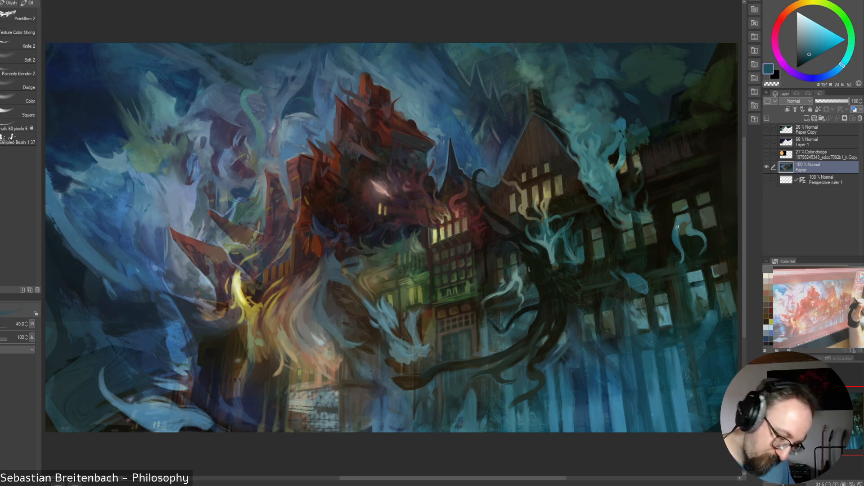
{"action": "key", "text": "bracketleft"}
{"action": "key", "text": "bracketleft"}
{"action": "key", "text": "bracketleft"}
{"action": "key", "text": "bracketleft"}
{"action": "key", "text": "bracketleft"}
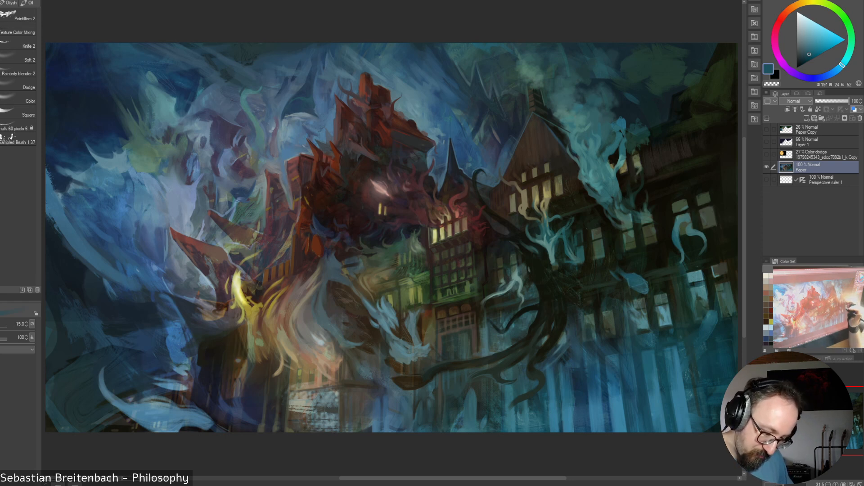
Reshape the blue wisp above the lower windows with dark and light teals sampled around it, at brush sizes 15 and 40
{"action": "left_click", "coordinate": [628, 288], "text": "alt"}
{"action": "left_click_drag", "start_coordinate": [628, 284], "coordinate": [645, 293]}
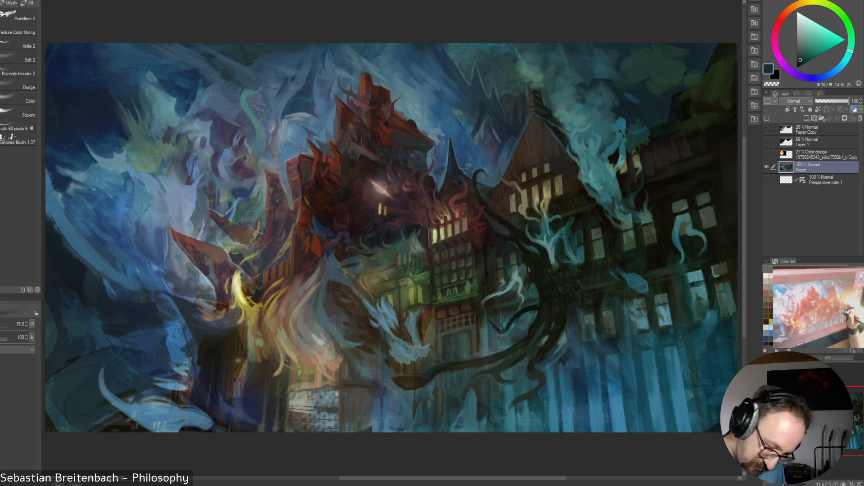
{"action": "left_click", "coordinate": [639, 286], "text": "alt"}
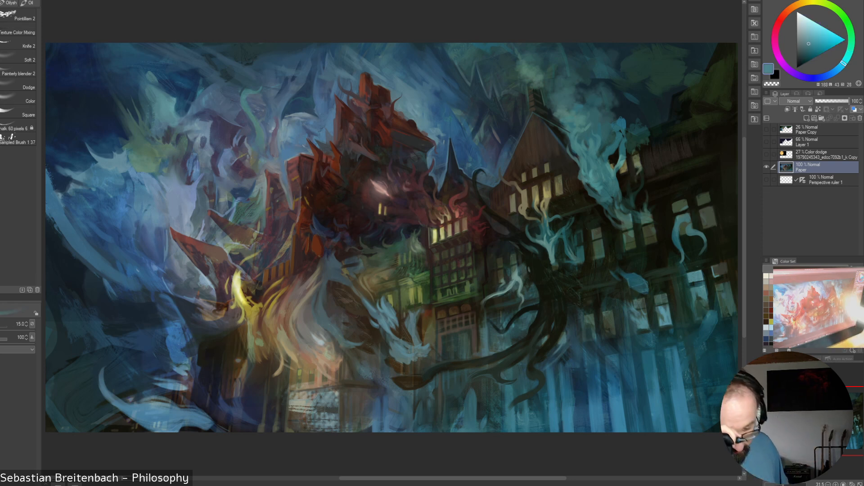
{"action": "left_click", "coordinate": [646, 280], "text": "alt"}
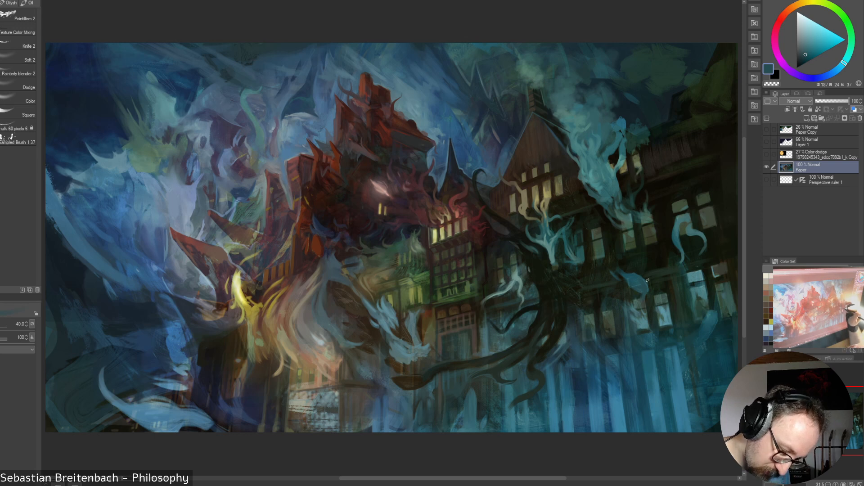
{"action": "left_click", "coordinate": [651, 283], "text": "alt"}
{"action": "mouse_move", "coordinate": [641, 275]}
{"action": "left_mouse_down"}
{"action": "mouse_move", "coordinate": [649, 285]}
{"action": "mouse_move", "coordinate": [637, 301]}
{"action": "left_mouse_up"}
{"action": "left_click", "coordinate": [636, 290], "text": "alt"}
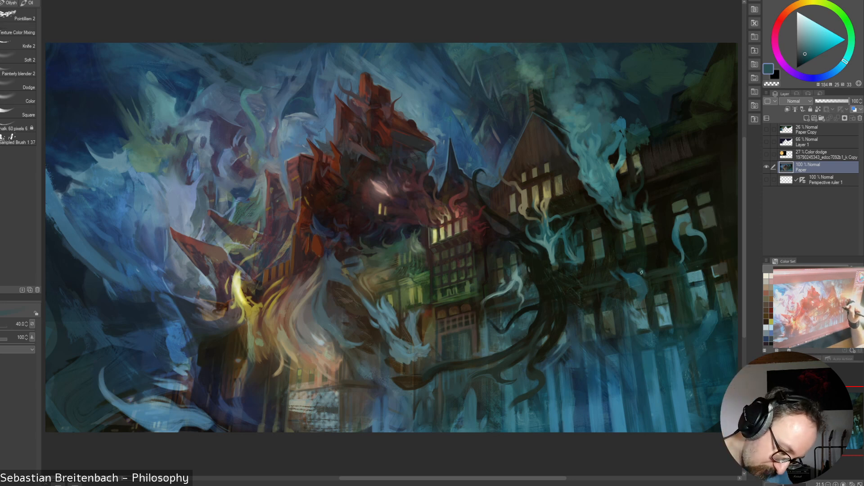
Soften the wisp above the lower windows into a curling puff of smoke, varying the brush size between 40 and 80
{"action": "key", "text": "]"}
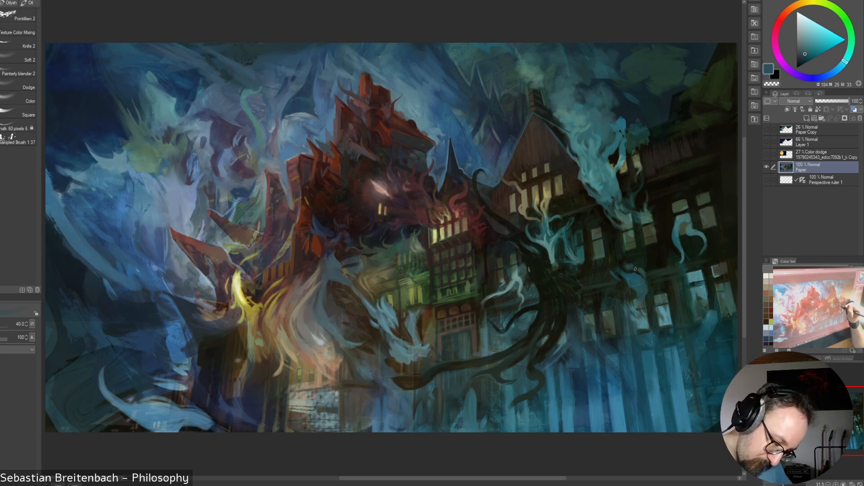
{"action": "key", "text": "]"}
{"action": "key", "text": "]"}
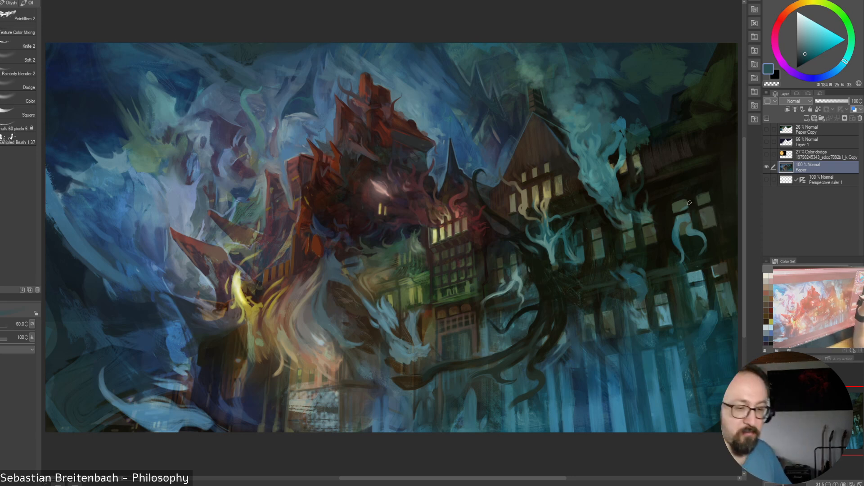
{"action": "key", "text": "]"}
{"action": "key", "text": "]"}
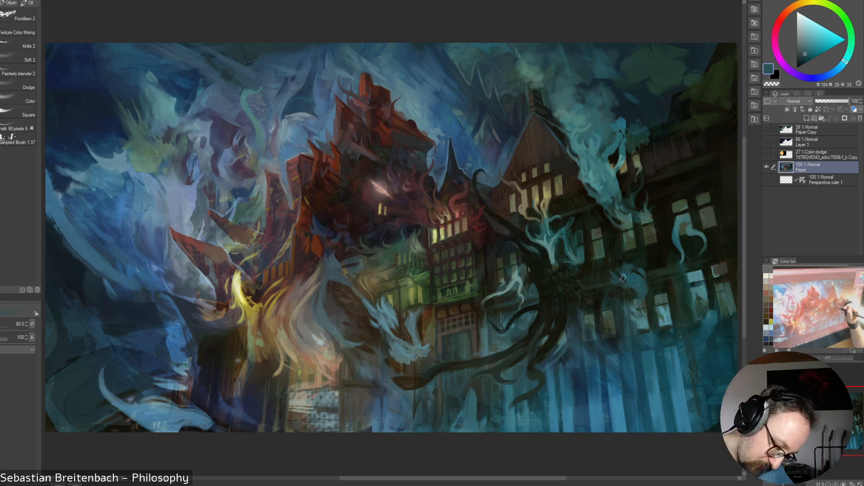
{"action": "key", "text": "["}
{"action": "key", "text": "["}
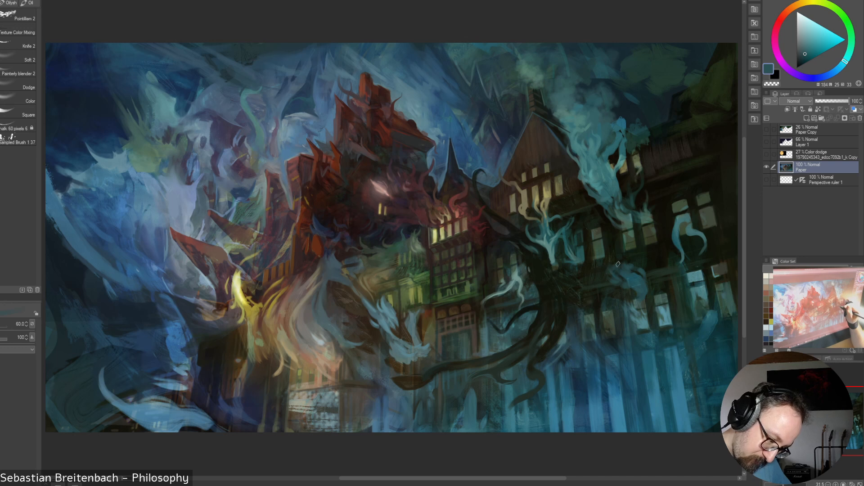
{"action": "key", "text": "bracketleft"}
{"action": "key", "text": "bracketleft"}
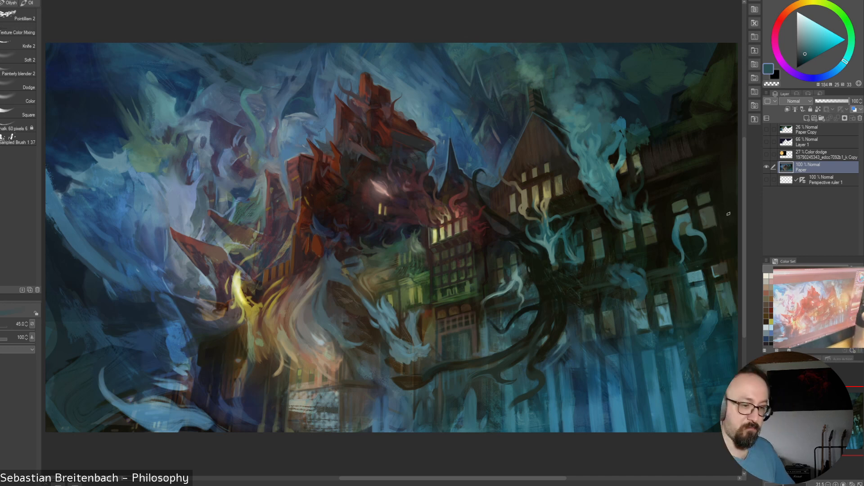
{"action": "key", "text": "bracketleft"}
Refine the ledge above the right-hand building's lower windows with a sampled dark teal, reducing the brush to size 10
{"action": "left_click", "coordinate": [695, 268], "text": "alt"}
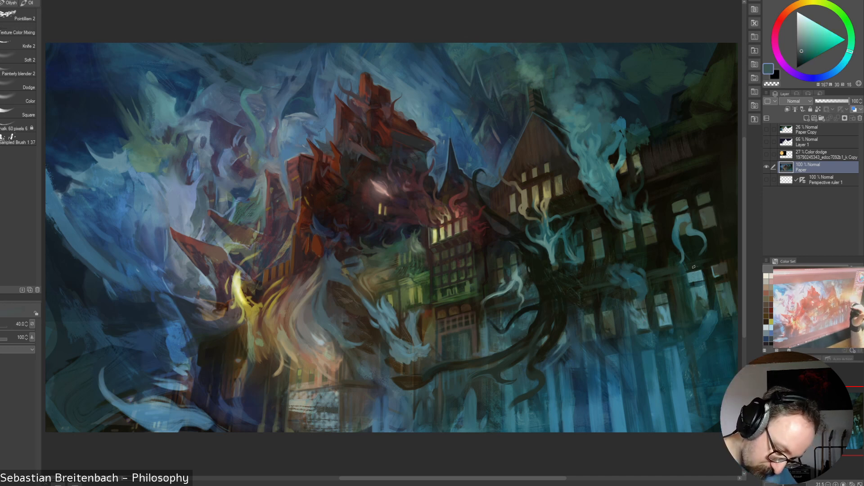
{"action": "key", "text": "bracketleft"}
{"action": "key", "text": "bracketleft"}
{"action": "key", "text": "bracketleft"}
{"action": "key", "text": "bracketleft"}
{"action": "key", "text": "bracketright"}
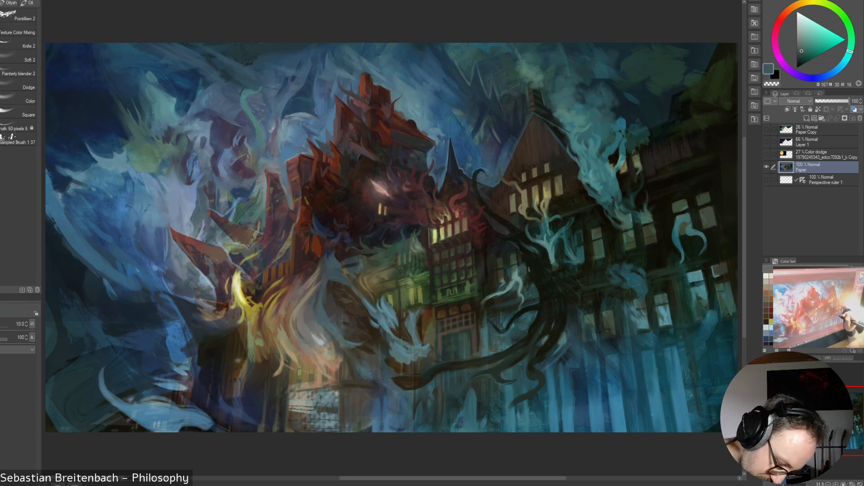
Rework the dark walls and frames around the lower windows with sampled dark blue, green and brown tones at brush sizes 25 and 30
{"action": "left_click", "coordinate": [603, 340], "text": "alt"}
{"action": "key", "text": "bracketright"}
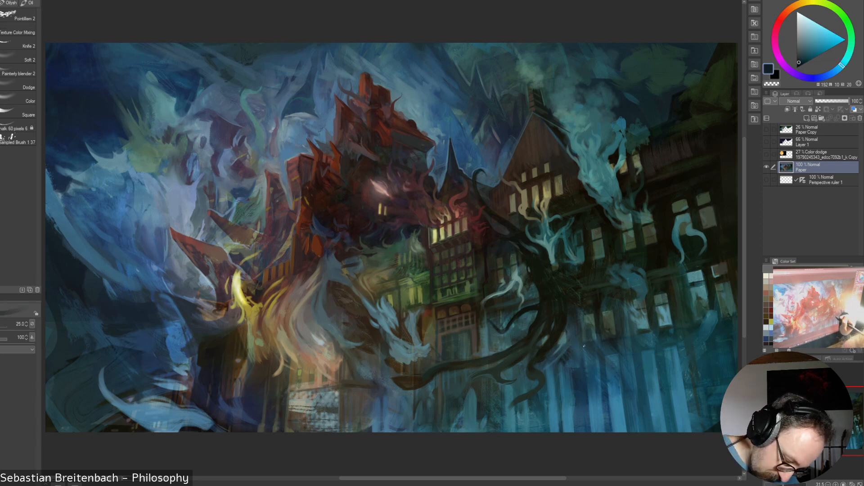
{"action": "key", "text": "bracketleft"}
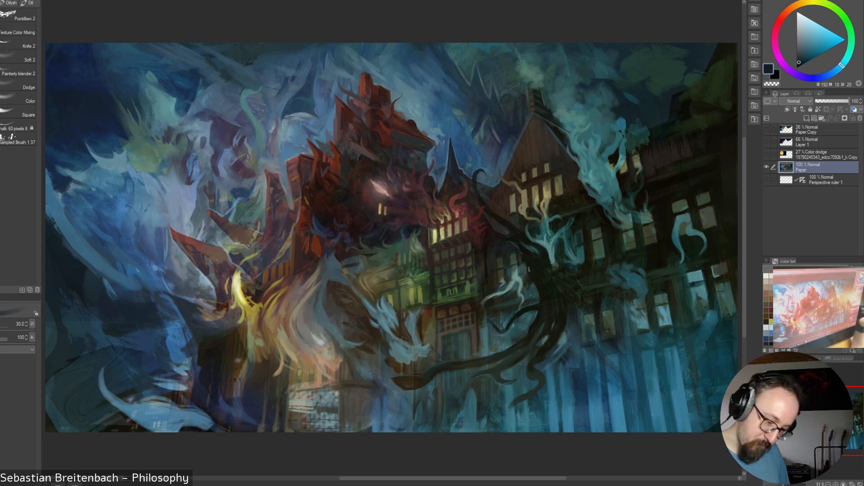
{"action": "left_click", "coordinate": [652, 325], "text": "alt"}
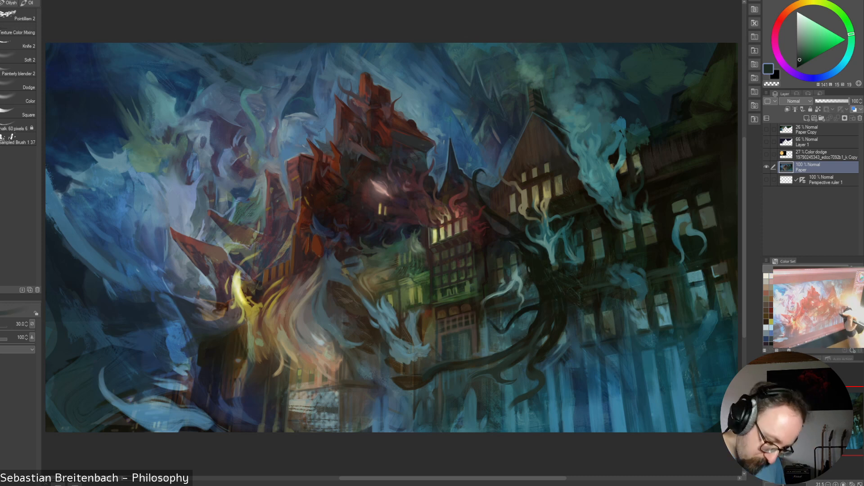
{"action": "left_click", "coordinate": [599, 311], "text": "alt"}
{"action": "left_click", "coordinate": [599, 312], "text": "alt"}
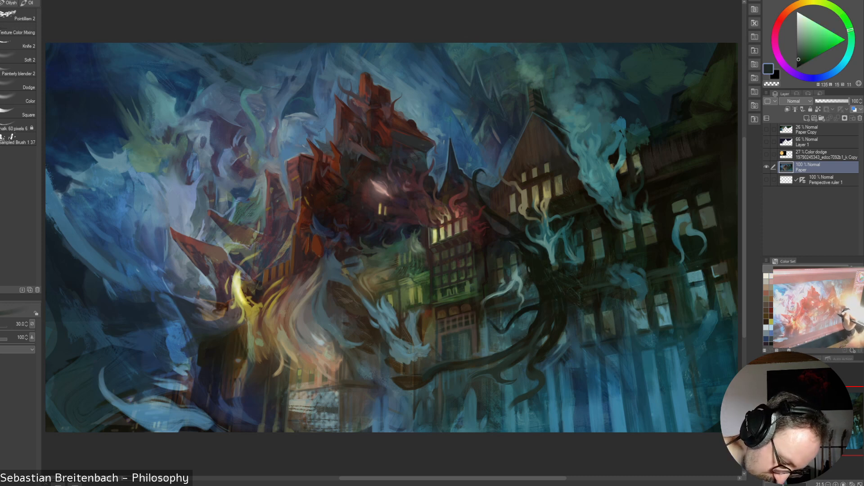
{"action": "left_click", "coordinate": [609, 304], "text": "alt"}
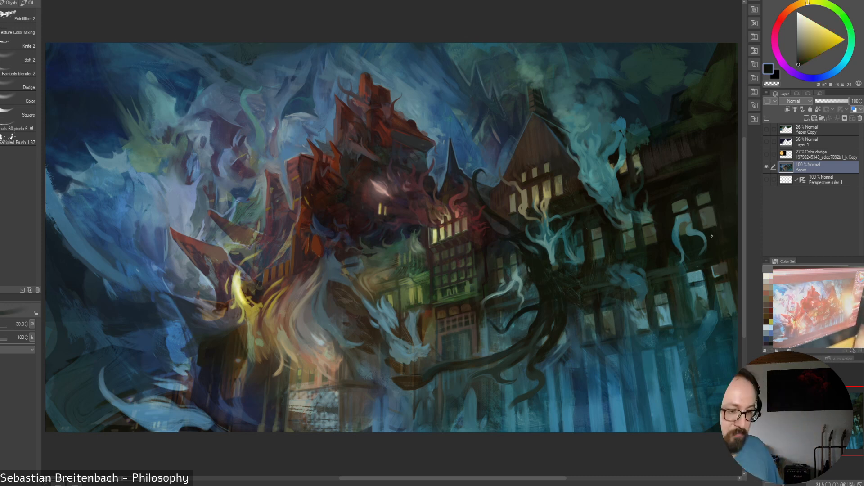
{"action": "left_click", "coordinate": [580, 335], "text": "alt"}
{"action": "left_click", "coordinate": [581, 332], "text": "alt"}
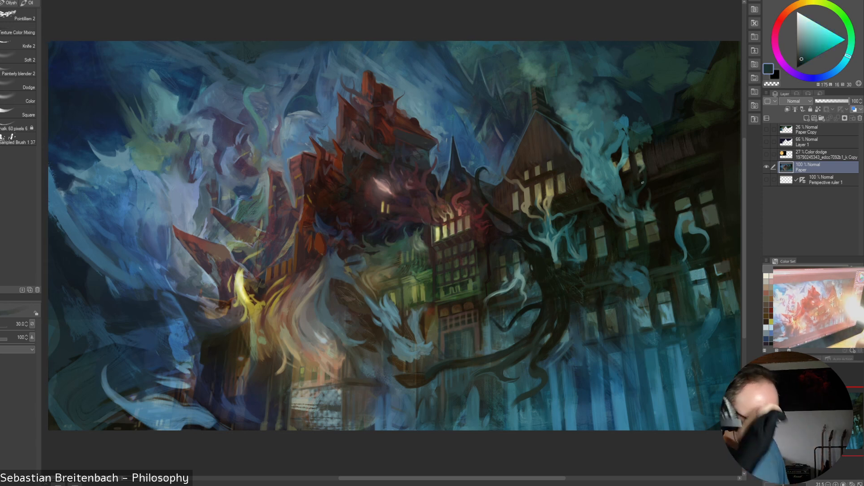
Paint the blue mist at the foot of the right-hand building with sampled blues at brush size 30
{"action": "left_click", "coordinate": [706, 331], "text": "alt"}
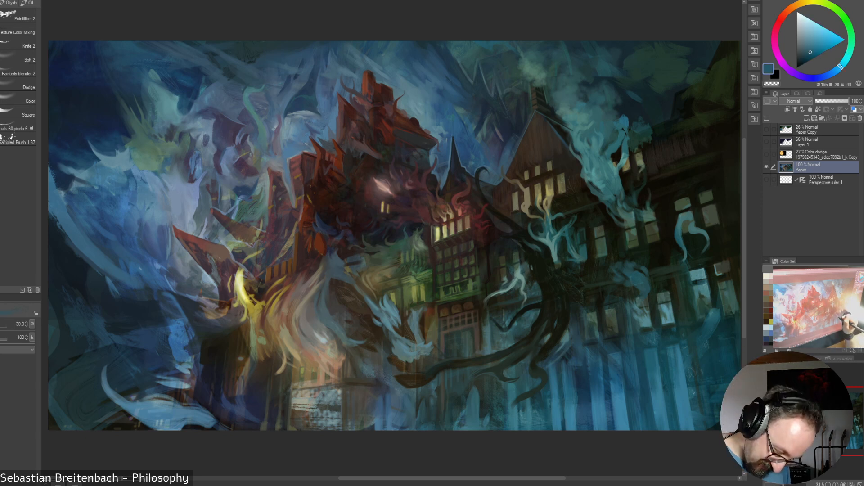
{"action": "left_click", "coordinate": [616, 366], "text": "alt"}
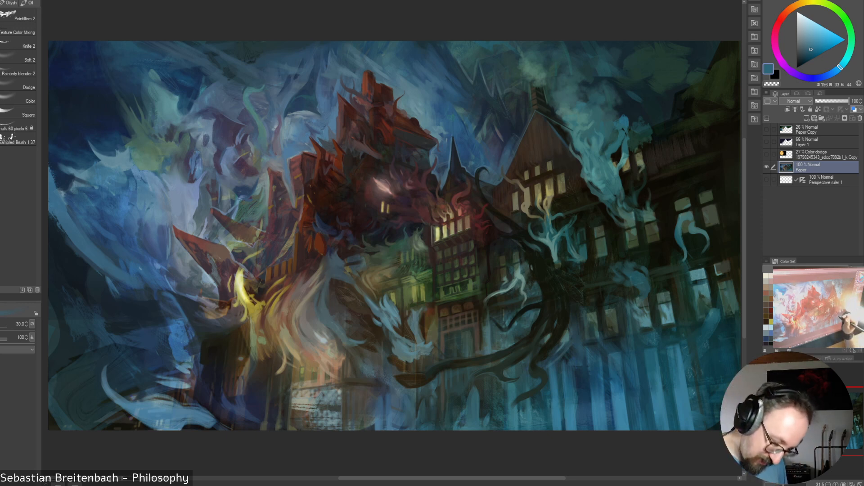
{"action": "left_click", "coordinate": [620, 351], "text": "alt"}
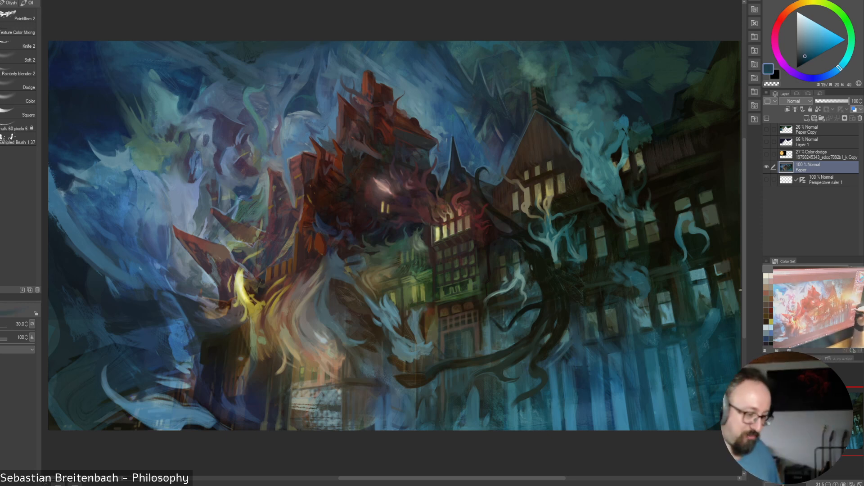
{"action": "left_click", "coordinate": [610, 345], "text": "alt"}
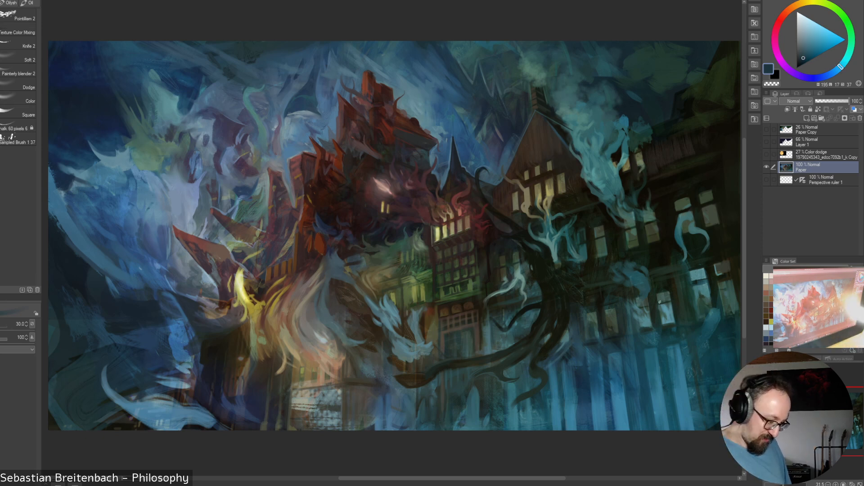
Touch up the blue areas beside the central pale flames and above the red horns with sampled blues at brush sizes 30 and 60
{"action": "left_click", "coordinate": [382, 315], "text": "alt"}
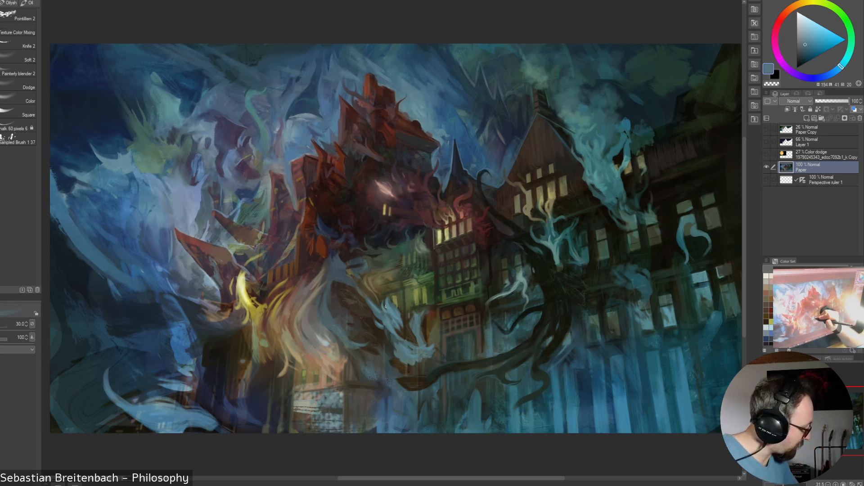
{"action": "left_click", "coordinate": [389, 314], "text": "alt"}
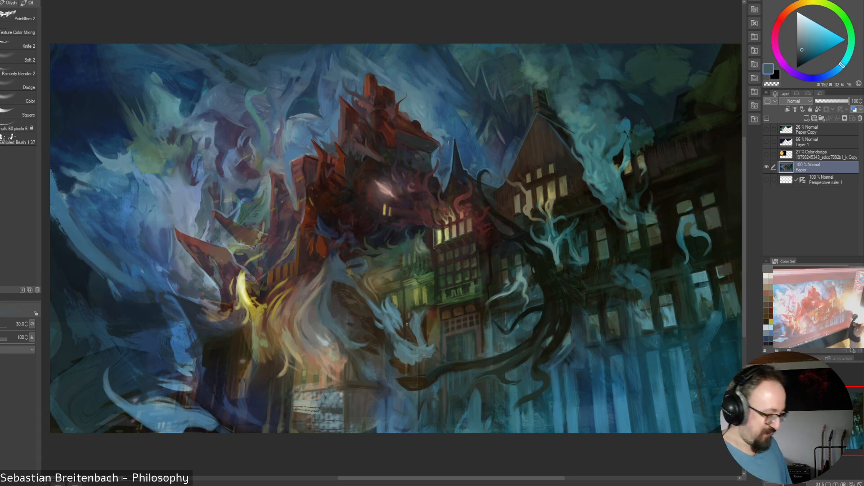
{"action": "left_click", "coordinate": [241, 204], "text": "alt"}
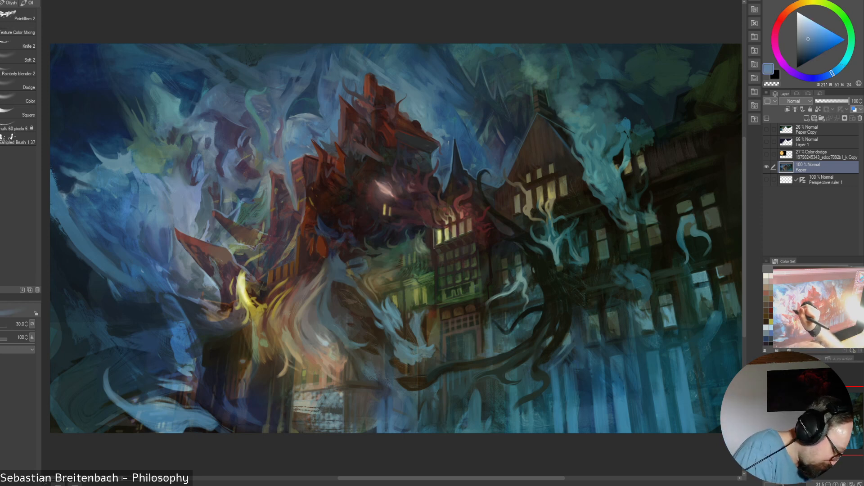
{"action": "left_click_drag", "start_coordinate": [246, 200], "coordinate": [242, 203]}
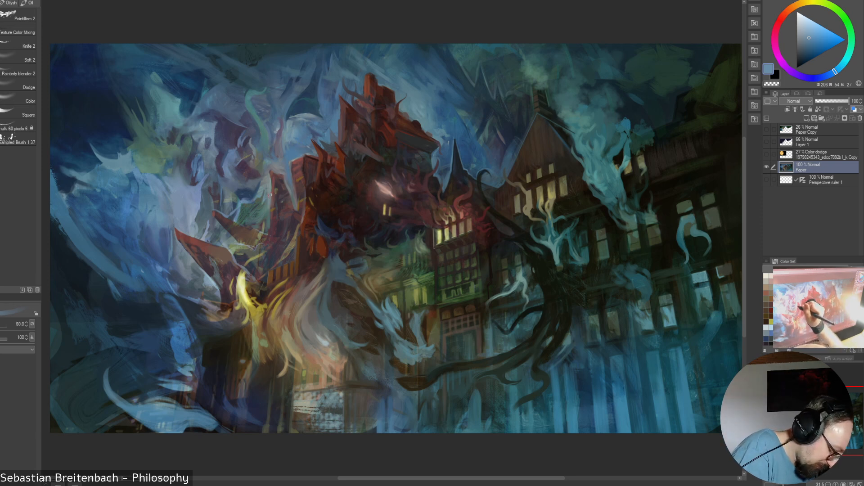
{"action": "key", "text": "bracketleft"}
{"action": "key", "text": "bracketleft"}
{"action": "key", "text": "bracketleft"}
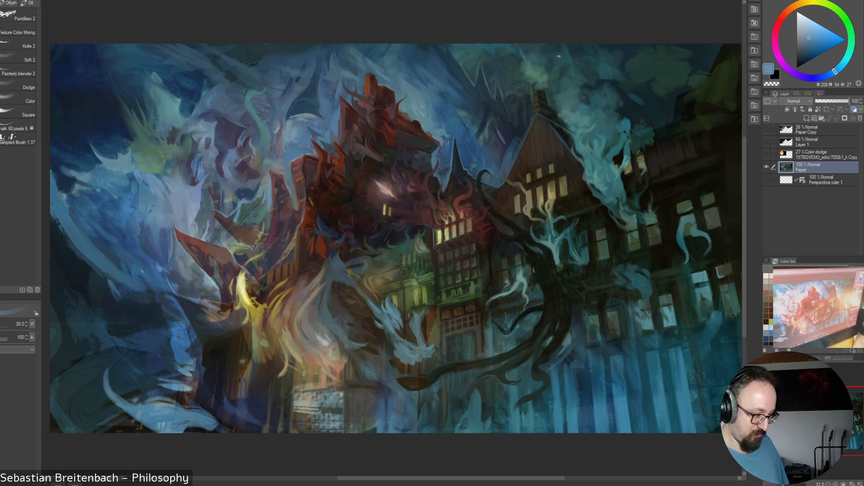
Blend the mist below the central doorway with sampled dark teal and green tones at a brush size up to 80
{"action": "left_click", "coordinate": [489, 374], "text": "alt"}
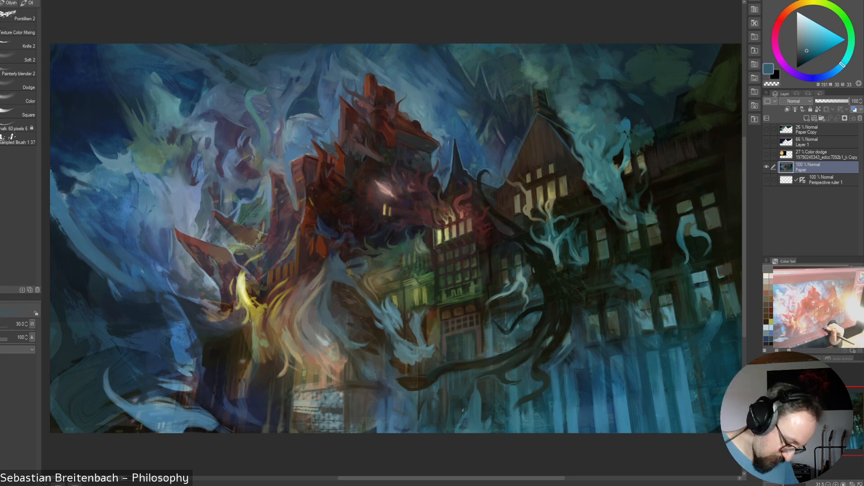
{"action": "key", "text": "bracketright"}
{"action": "key", "text": "bracketright"}
{"action": "key", "text": "bracketright"}
{"action": "key", "text": "bracketright"}
{"action": "key", "text": "bracketright"}
{"action": "key", "text": "bracketright"}
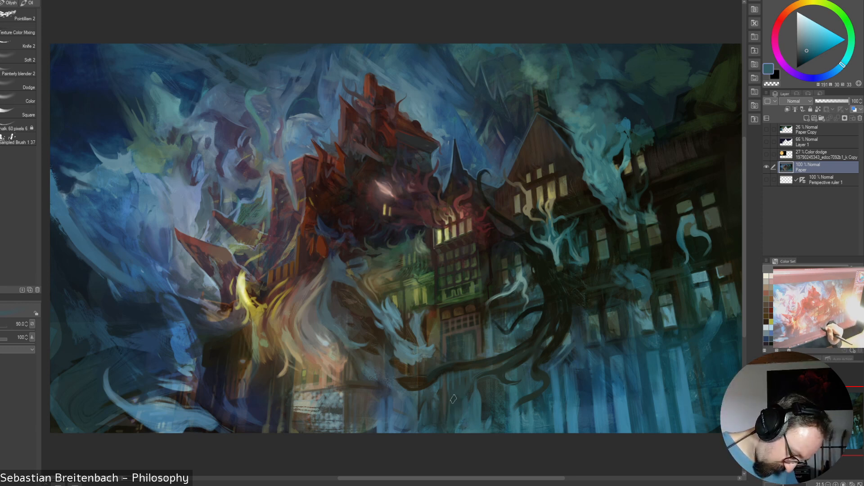
{"action": "key", "text": "bracketleft"}
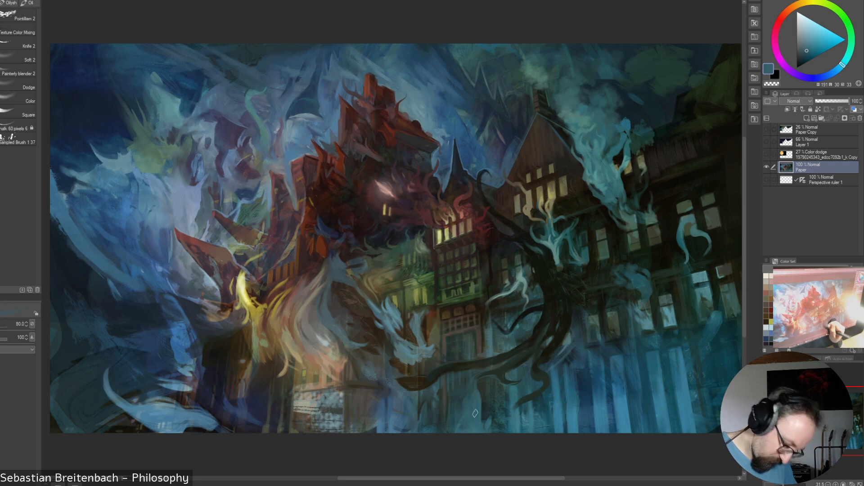
{"action": "left_click", "coordinate": [483, 401], "text": "alt"}
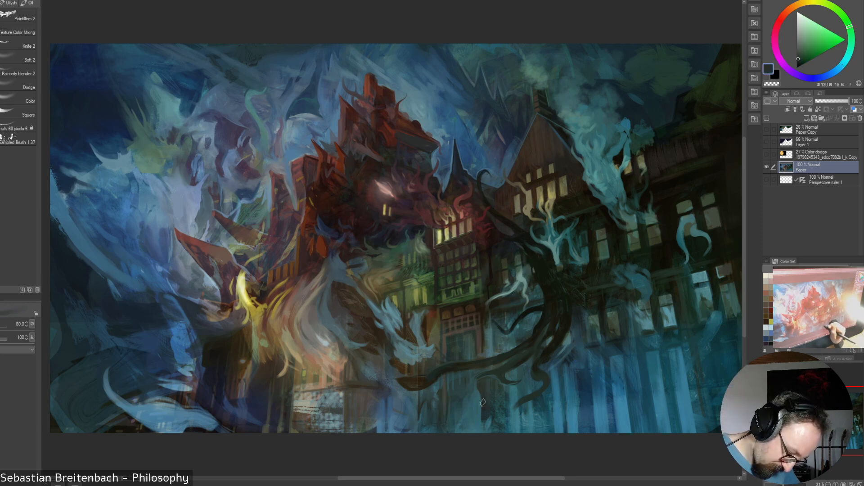
{"action": "key", "text": "bracketleft"}
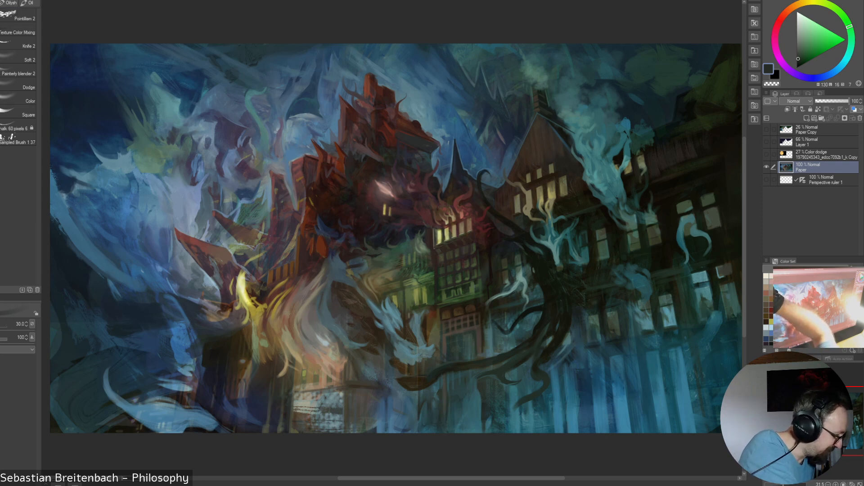
Switch to the custom brush collection and find the people silhouette brushes
{"action": "key", "text": "b"}
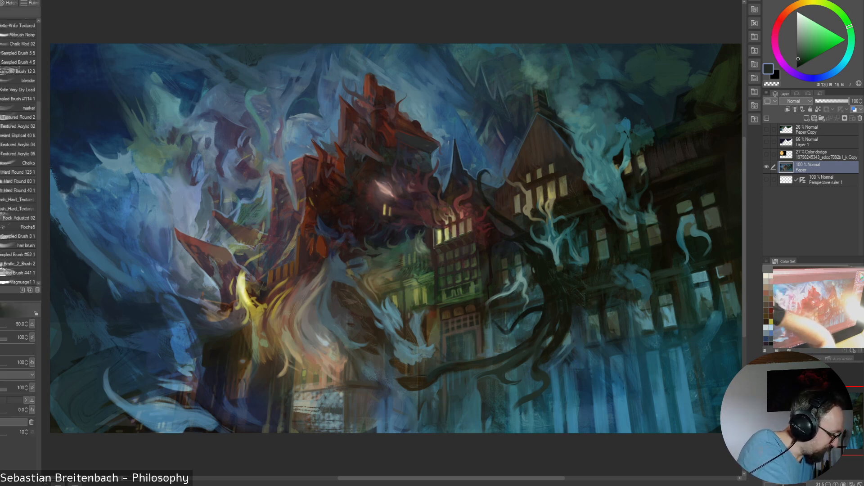
{"action": "left_click_drag", "start_coordinate": [39, 110], "coordinate": [39, 271]}
{"action": "left_click", "coordinate": [9, 3]}
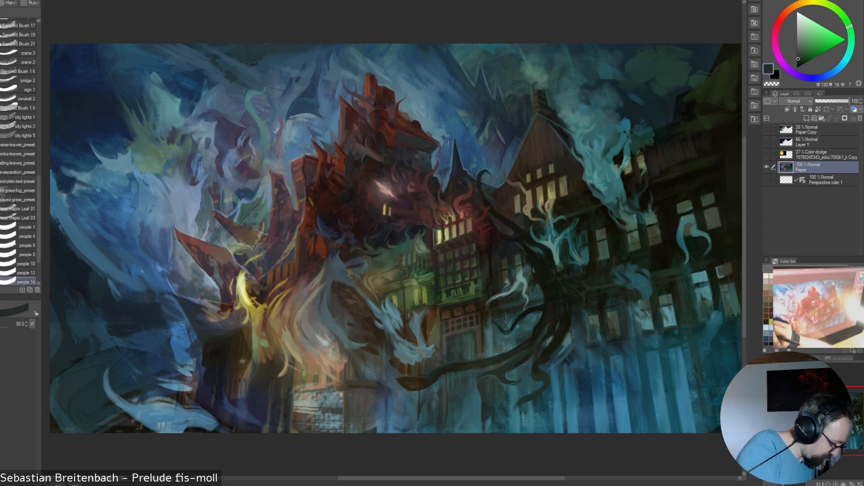
Try to stamp a small standing figure below the central doorway with the people 1 brush at size 200
{"action": "left_click", "coordinate": [24, 226]}
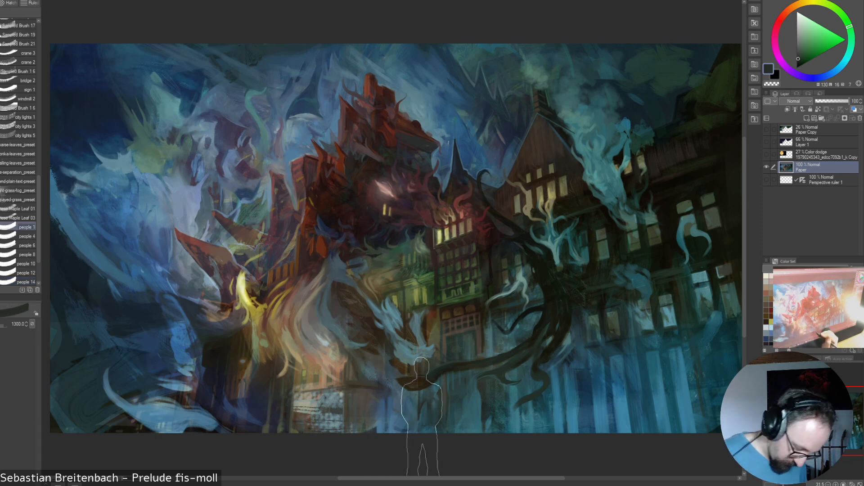
{"action": "key", "text": "["}
{"action": "key", "text": "["}
{"action": "key", "text": "["}
{"action": "key", "text": "["}
{"action": "key", "text": "["}
{"action": "key", "text": "["}
{"action": "key", "text": "["}
{"action": "key", "text": "["}
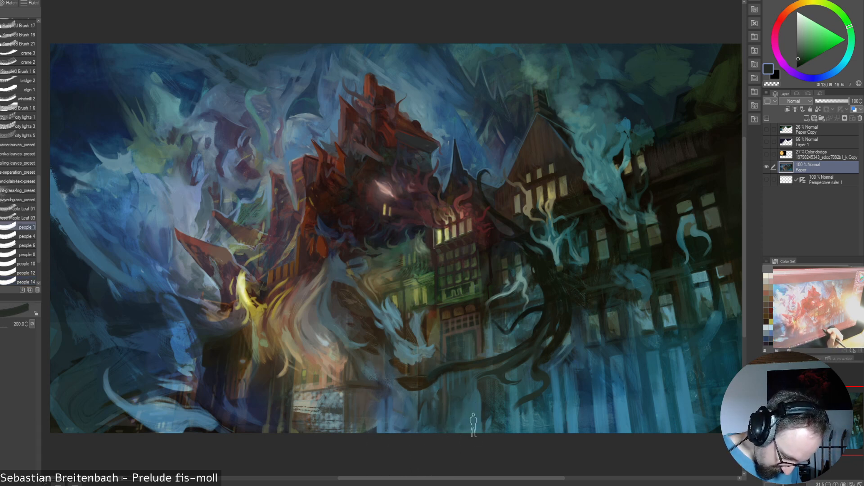
{"action": "left_click", "coordinate": [471, 426]}
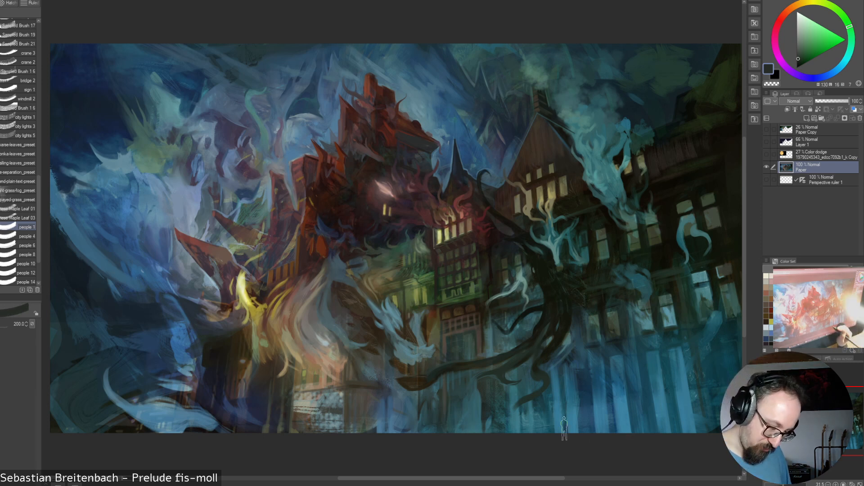
Try a larger people 1 figure at size 450 in the blue mist below the right-hand building, and undo it
{"action": "key", "text": "bracketright"}
{"action": "key", "text": "bracketright"}
{"action": "key", "text": "bracketright"}
{"action": "key", "text": "bracketright"}
{"action": "key", "text": "bracketright"}
{"action": "key", "text": "bracketright"}
{"action": "key", "text": "bracketright"}
{"action": "key", "text": "bracketright"}
{"action": "key", "text": "bracketright"}
{"action": "key", "text": "bracketright"}
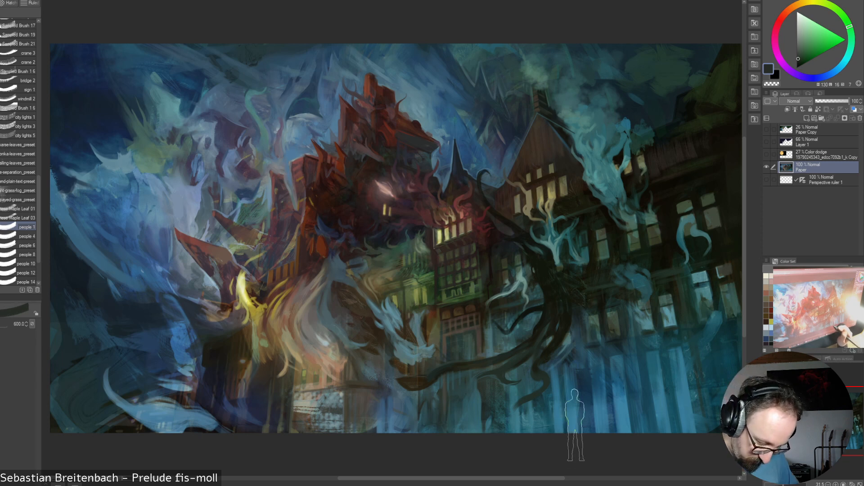
{"action": "key", "text": "bracketleft"}
{"action": "key", "text": "bracketleft"}
{"action": "key", "text": "bracketleft"}
{"action": "key", "text": "bracketleft"}
{"action": "key", "text": "bracketleft"}
{"action": "key", "text": "bracketleft"}
{"action": "key", "text": "bracketleft"}
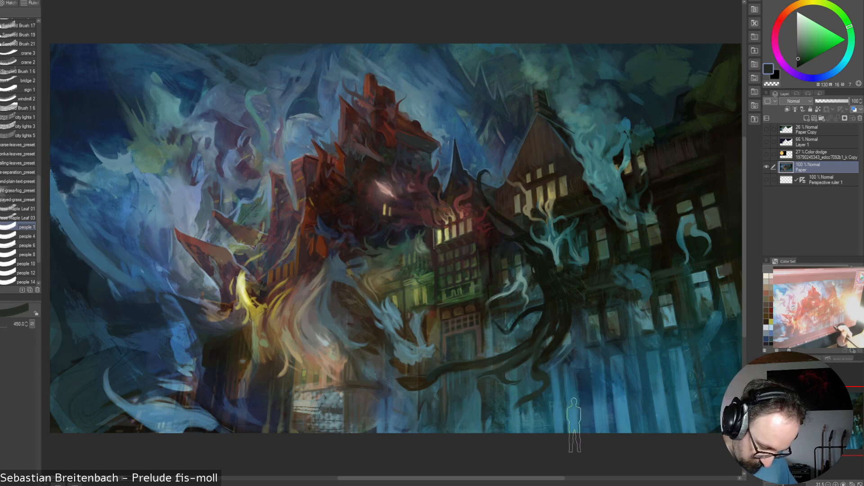
{"action": "left_click", "coordinate": [574, 414]}
{"action": "key", "text": "ctrl+z"}
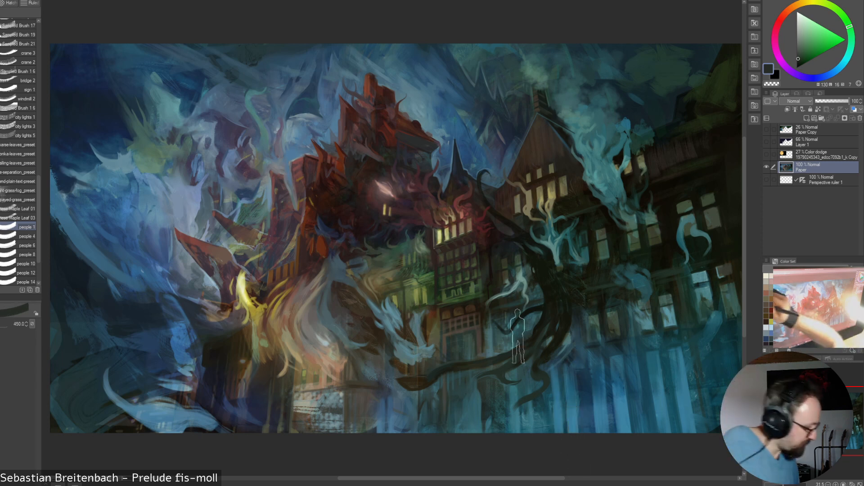
Stamp one dark standing silhouette in the mist below the right-hand building with the people 4 brush at size 400, undoing the misplaced tries
{"action": "left_click", "coordinate": [23, 236]}
{"action": "key", "text": "bracketleft"}
{"action": "key", "text": "bracketleft"}
{"action": "key", "text": "bracketleft"}
{"action": "key", "text": "bracketleft"}
{"action": "key", "text": "bracketleft"}
{"action": "key", "text": "bracketleft"}
{"action": "key", "text": "bracketleft"}
{"action": "key", "text": "bracketleft"}
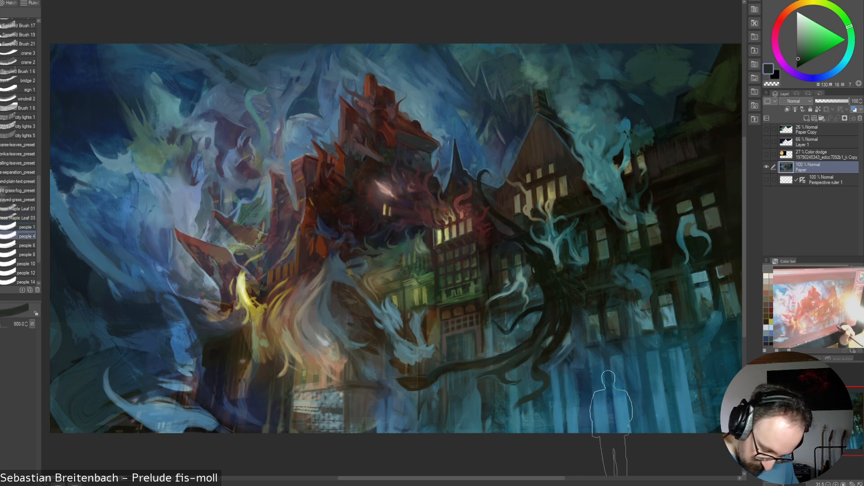
{"action": "left_click", "coordinate": [623, 418]}
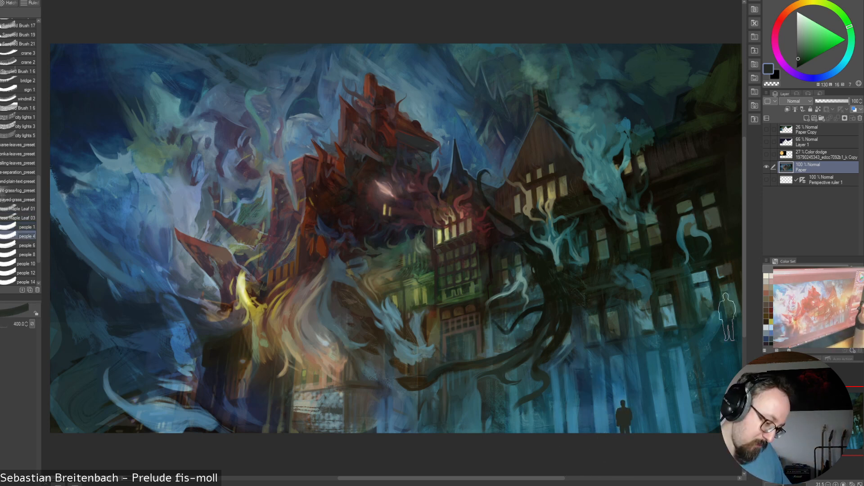
{"action": "key", "text": "ctrl+z"}
{"action": "left_click", "coordinate": [629, 420]}
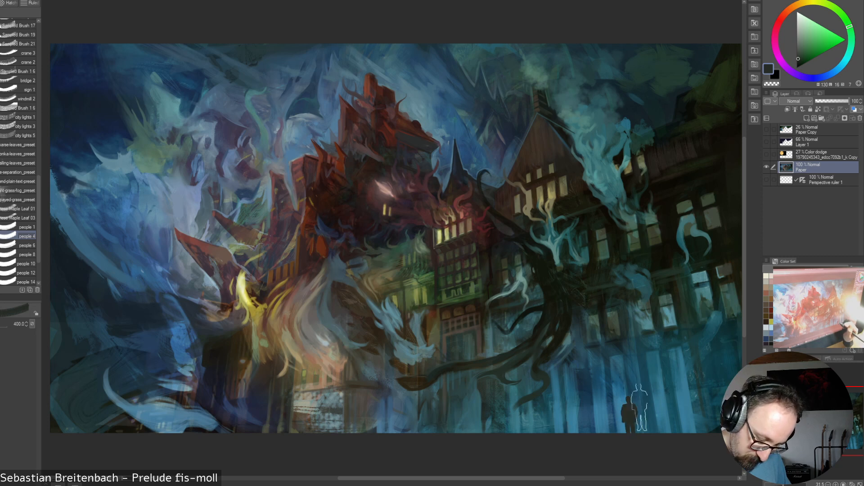
{"action": "key", "text": "ctrl+z"}
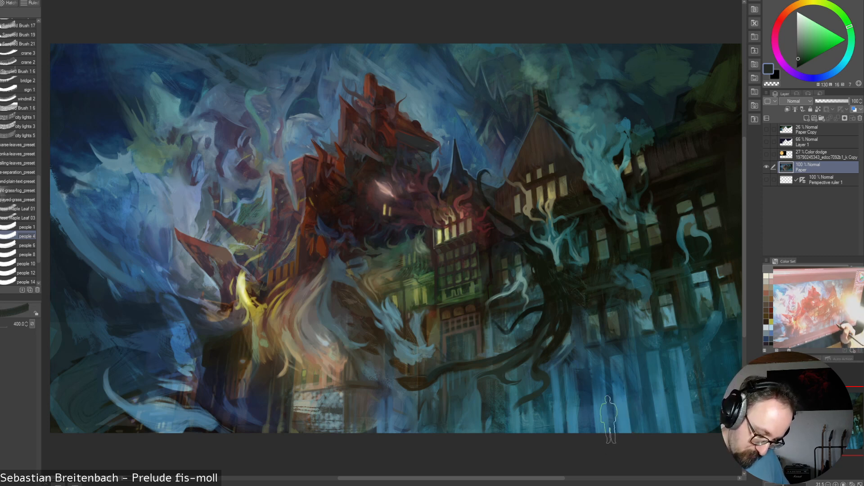
{"action": "left_click", "coordinate": [604, 419]}
{"action": "key", "text": "ctrl+z"}
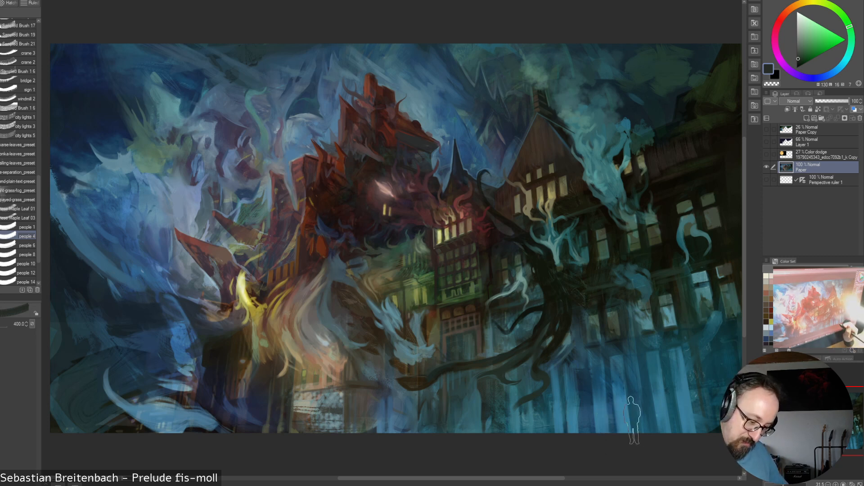
{"action": "left_click", "coordinate": [627, 416]}
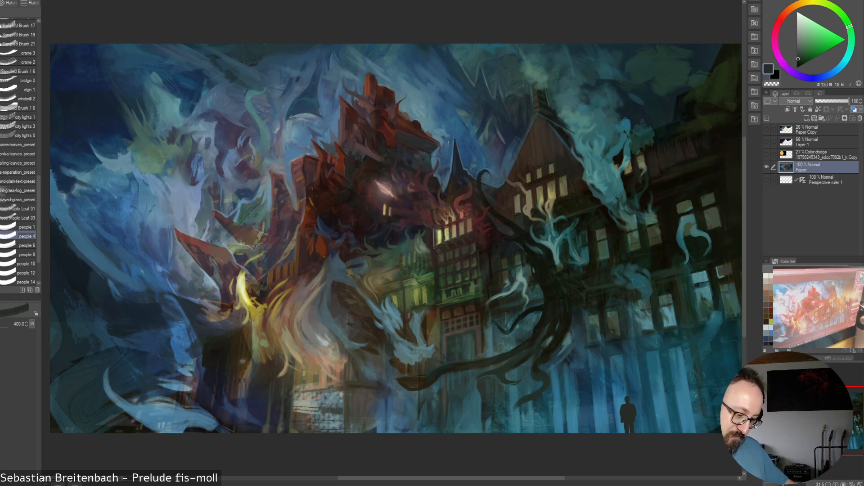
{"action": "key", "text": "["}
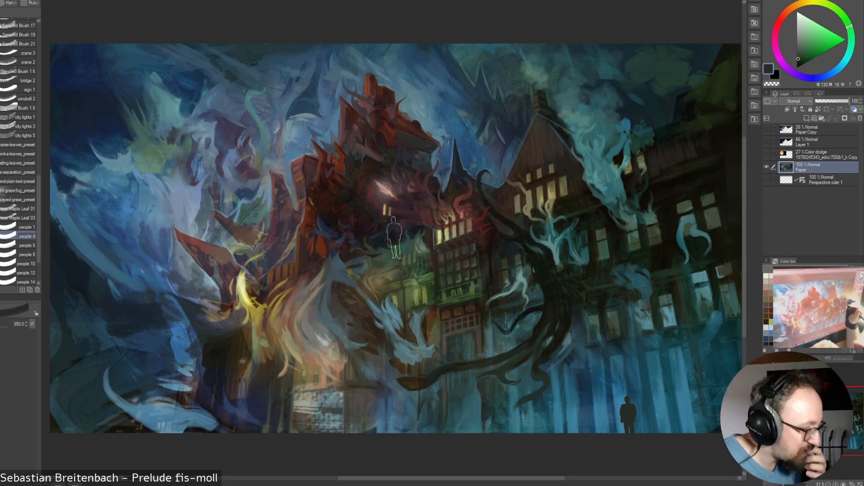
Touch up the blue mist around the standing silhouette with sampled blues, using the oil brush at size 30
{"action": "key", "text": "b"}
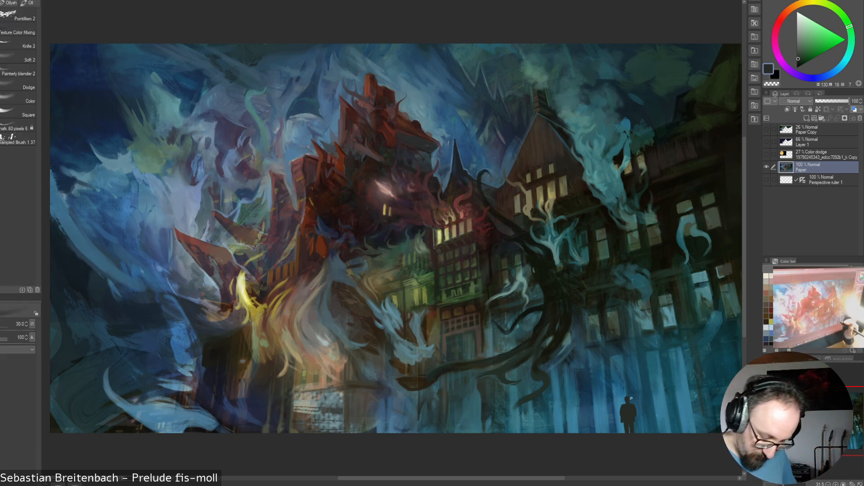
{"action": "left_click", "coordinate": [630, 311], "text": "alt"}
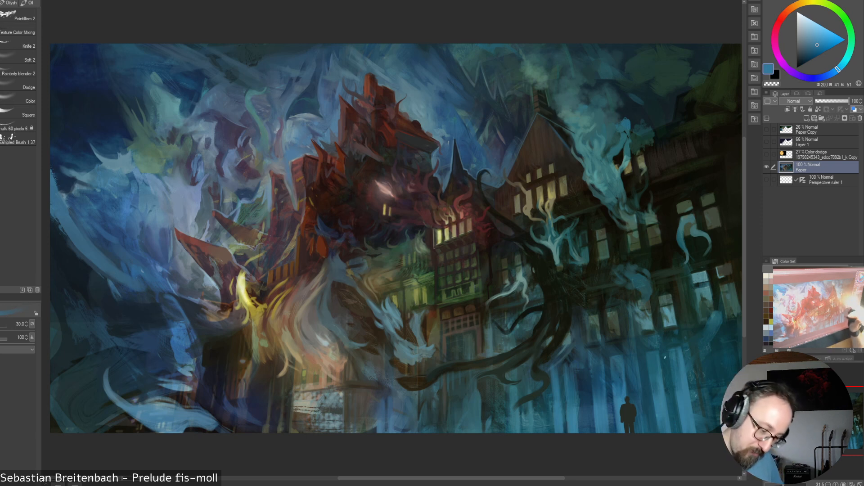
{"action": "left_click", "coordinate": [653, 405], "text": "alt"}
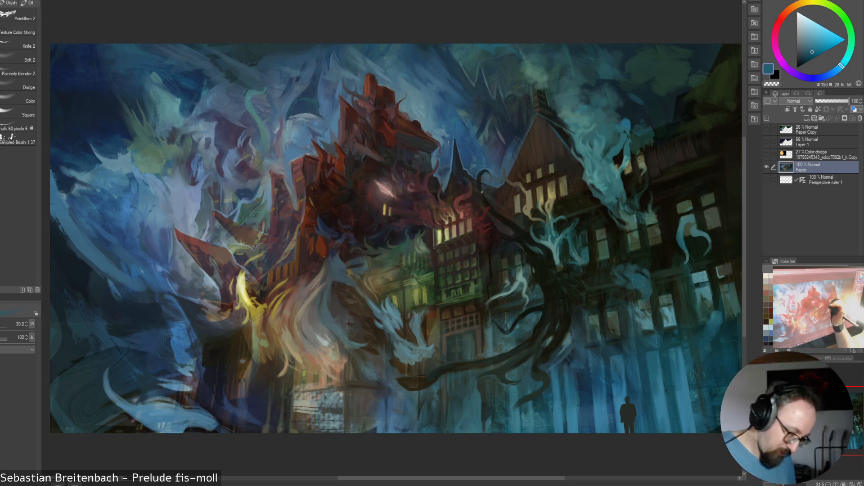
Brighten the windows of the central tower and the gabled house with sampled pale yellow at brush size 30
{"action": "left_click", "coordinate": [440, 235], "text": "alt"}
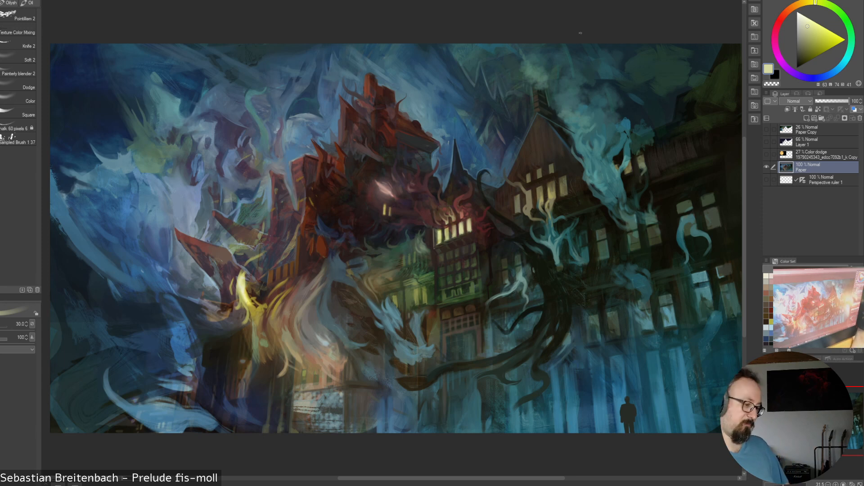
{"action": "left_click_drag", "start_coordinate": [515, 197], "coordinate": [518, 211]}
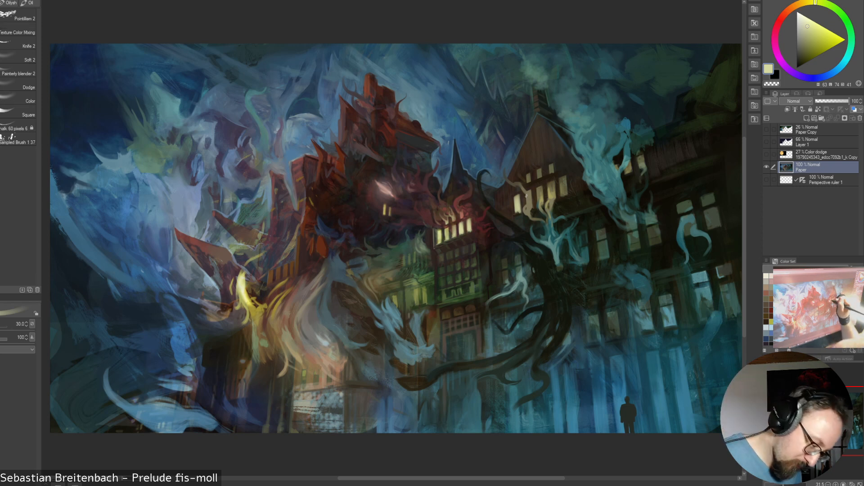
{"action": "left_click_drag", "start_coordinate": [531, 191], "coordinate": [532, 207]}
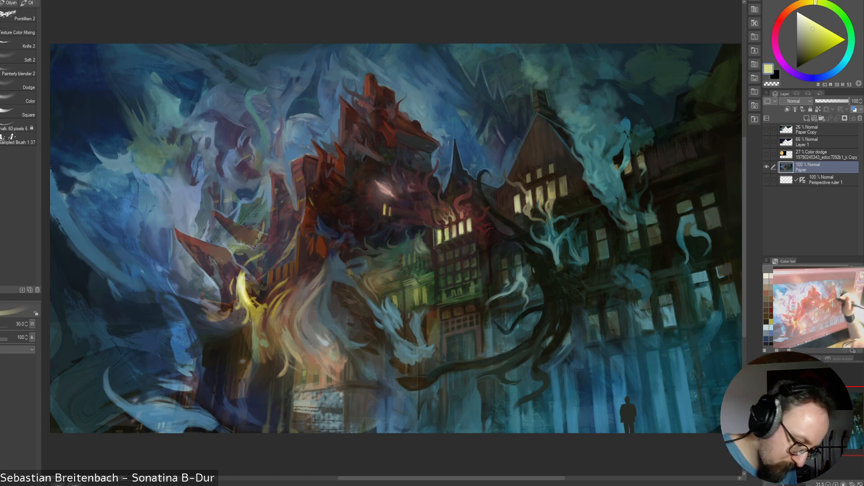
{"action": "left_click", "coordinate": [531, 197], "text": "alt"}
{"action": "left_click_drag", "start_coordinate": [537, 187], "coordinate": [538, 198]}
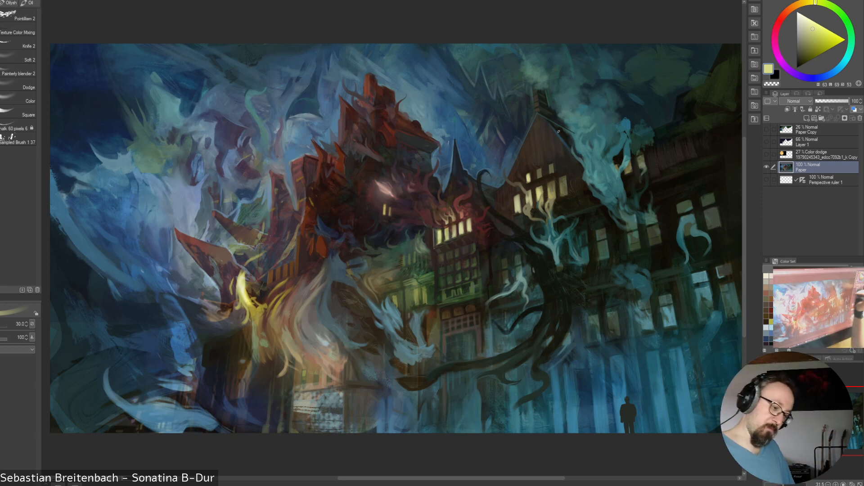
{"action": "left_click_drag", "start_coordinate": [538, 170], "coordinate": [538, 177]}
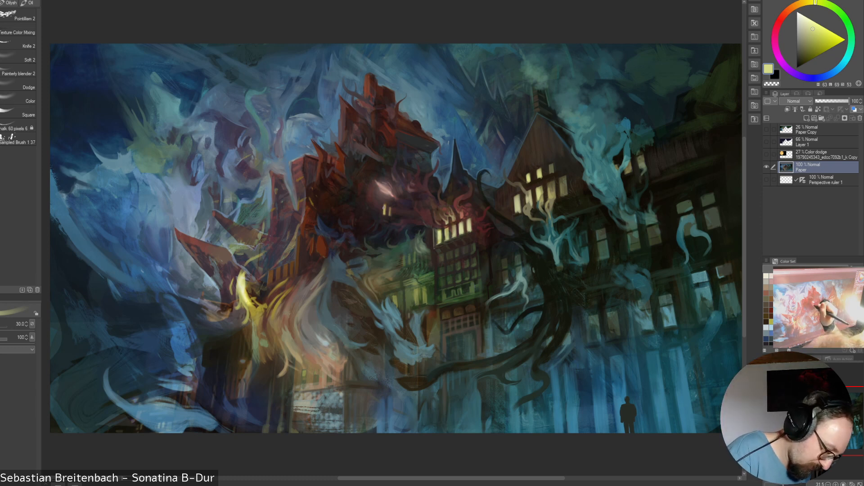
Add small pale yellow window lights to the red tower, the green facade and the dark structure beside the central flames
{"action": "left_click_drag", "start_coordinate": [383, 208], "coordinate": [384, 215]}
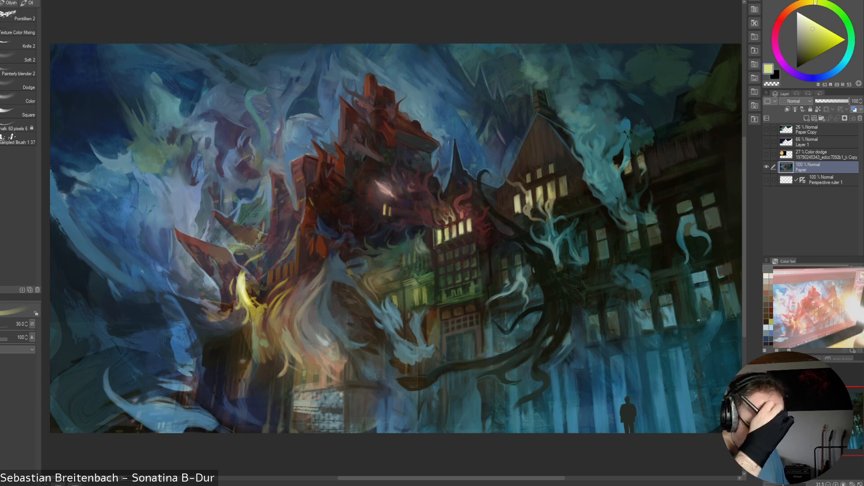
{"action": "mouse_move", "coordinate": [424, 288]}
{"action": "left_mouse_down"}
{"action": "mouse_move", "coordinate": [424, 306]}
{"action": "mouse_move", "coordinate": [415, 307]}
{"action": "left_mouse_up"}
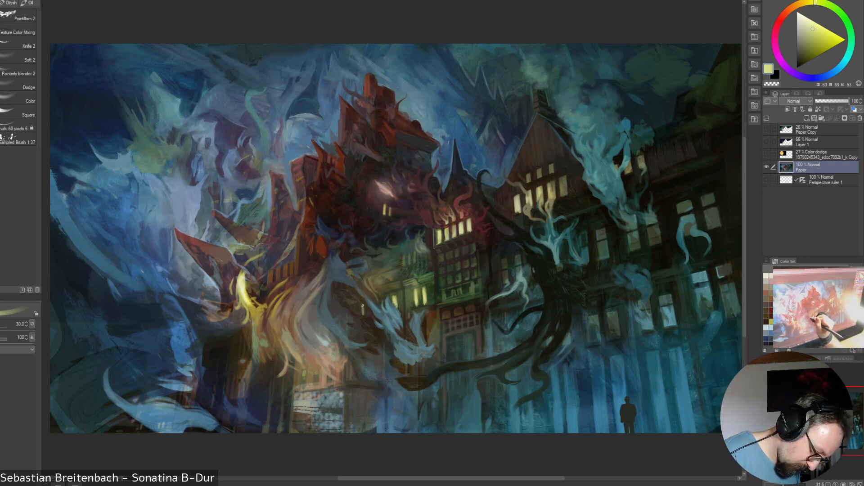
{"action": "left_click_drag", "start_coordinate": [355, 303], "coordinate": [361, 316]}
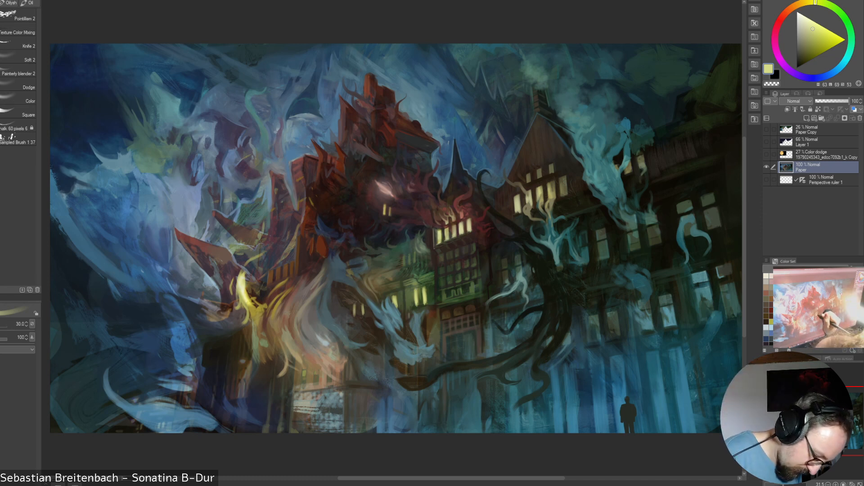
Divide and trim the lit windows of the green facade with sampled dark green tones, reducing the brush to size 20
{"action": "left_click", "coordinate": [428, 291], "text": "alt"}
{"action": "left_click_drag", "start_coordinate": [413, 296], "coordinate": [428, 292]}
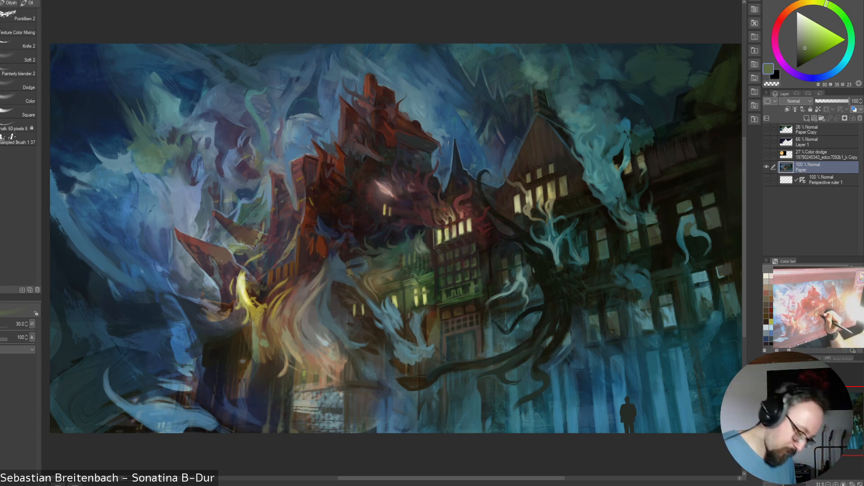
{"action": "left_click", "coordinate": [426, 294], "text": "alt"}
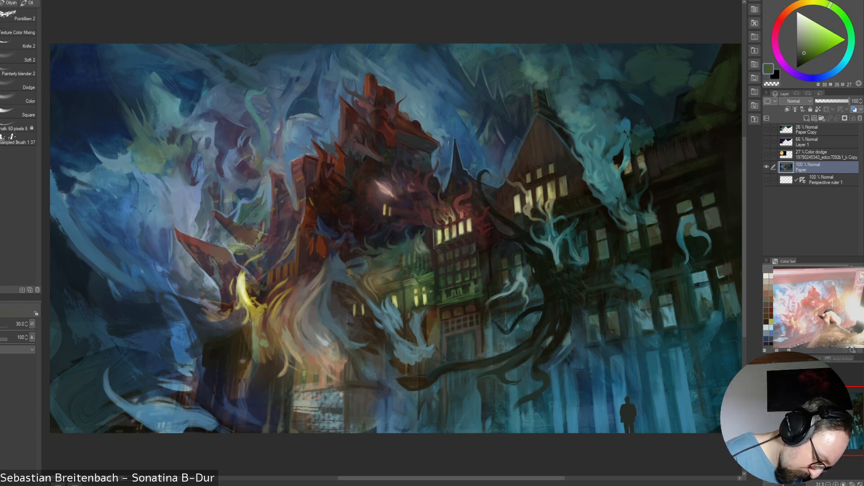
{"action": "left_click", "coordinate": [420, 294], "text": "alt"}
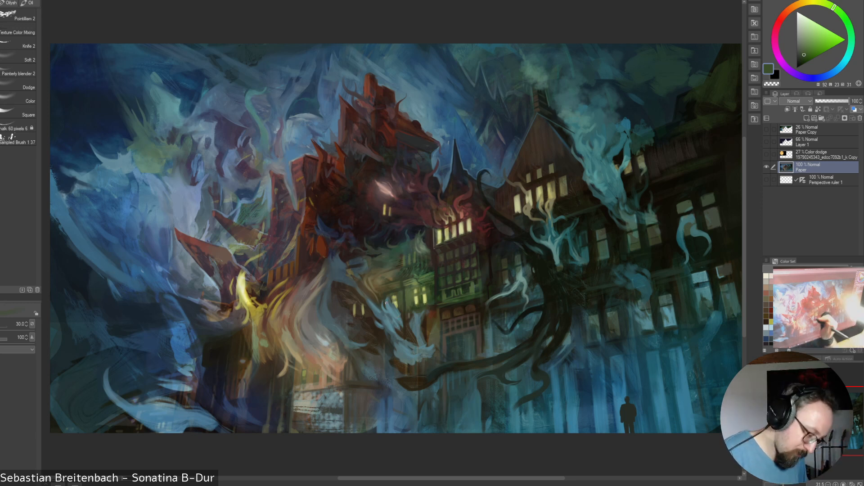
{"action": "left_click", "coordinate": [400, 298], "text": "alt"}
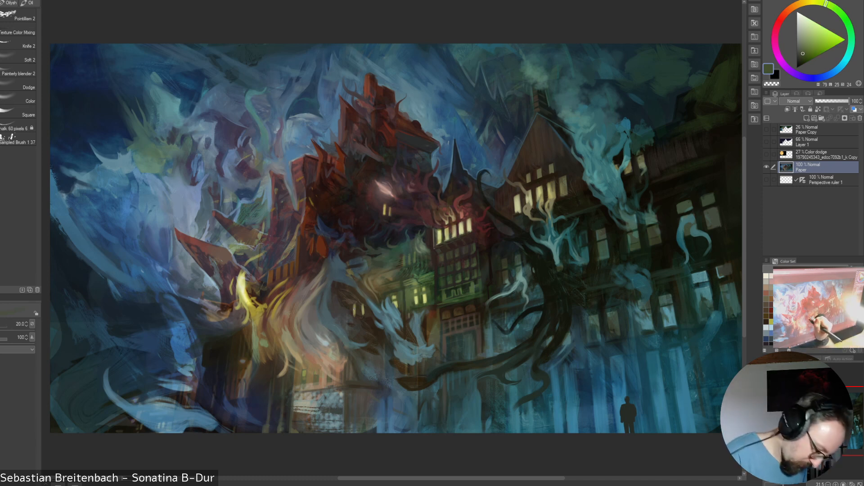
Refine the small lit windows beside the central flames with sampled dark browns at brush size 20
{"action": "left_click", "coordinate": [367, 303], "text": "alt"}
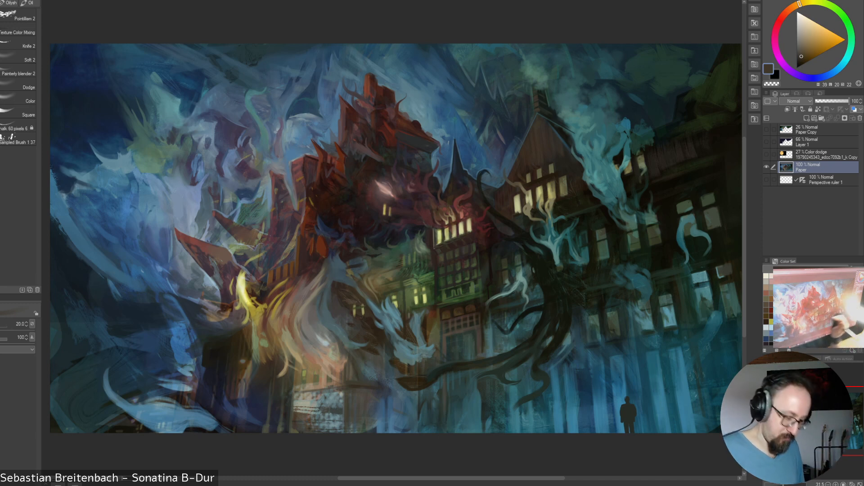
{"action": "left_click", "coordinate": [353, 318], "text": "alt"}
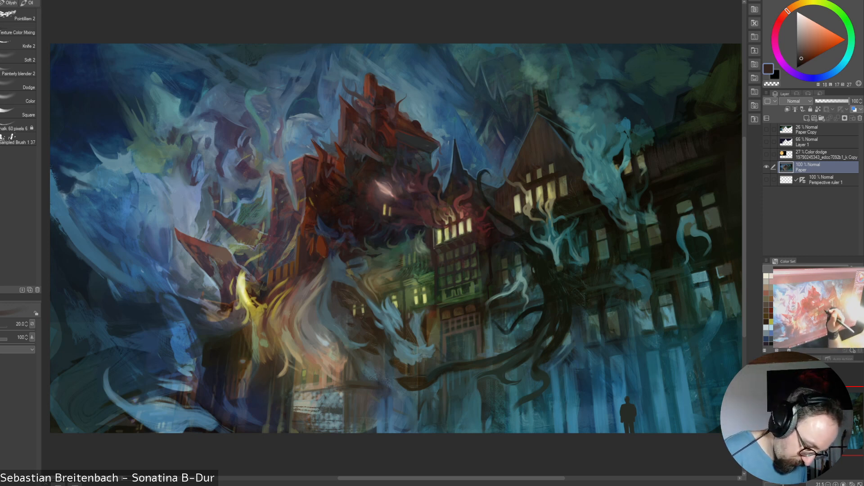
{"action": "left_click", "coordinate": [448, 249], "text": "alt"}
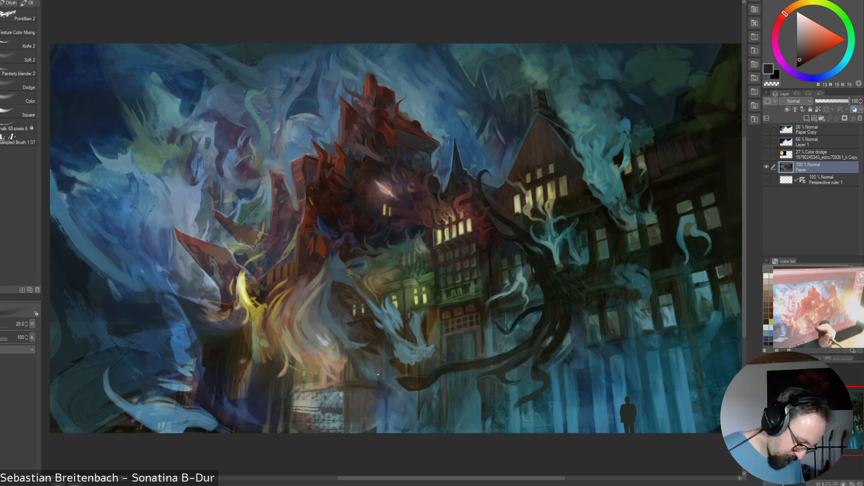
Paint perspective-aligned details on the ground-floor facade below the central flames with sampled olive and dark tones, temporarily showing the perspective ruler
{"action": "left_click", "coordinate": [314, 373], "text": "alt"}
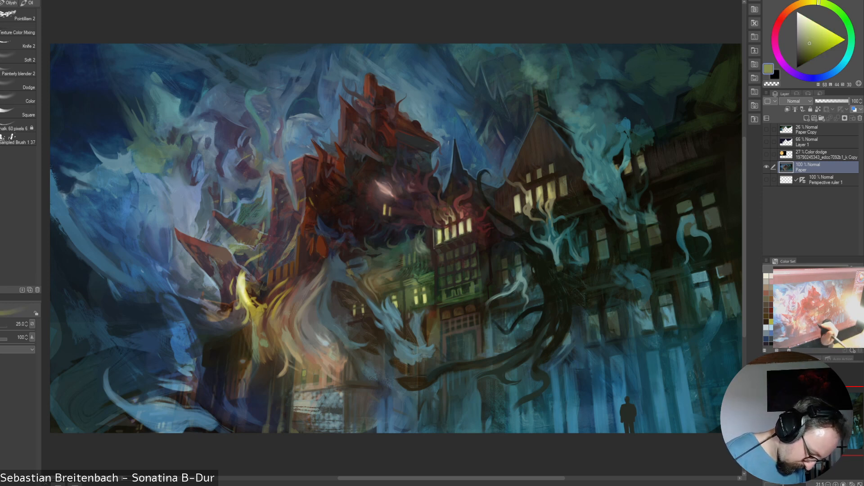
{"action": "left_click", "coordinate": [305, 378], "text": "alt"}
{"action": "left_click_drag", "start_coordinate": [295, 386], "coordinate": [305, 383]}
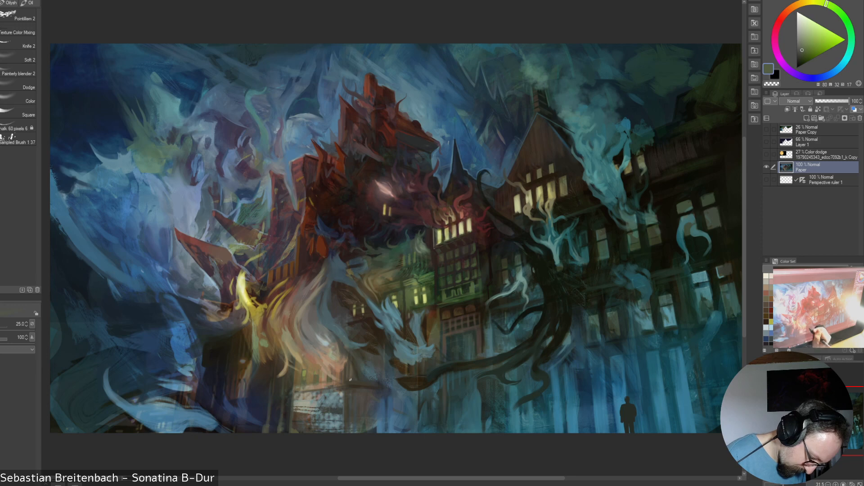
{"action": "left_click", "coordinate": [766, 180]}
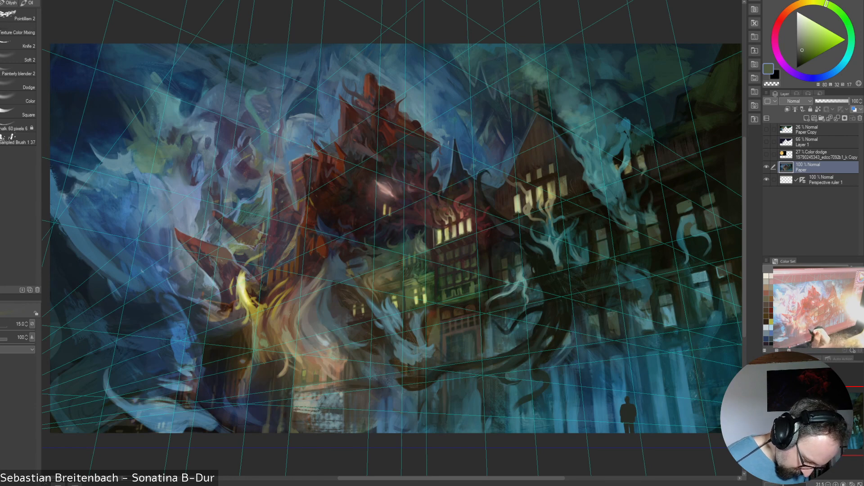
{"action": "left_click", "coordinate": [310, 383], "text": "alt"}
{"action": "mouse_move", "coordinate": [298, 393]}
{"action": "left_mouse_down"}
{"action": "mouse_move", "coordinate": [337, 388]}
{"action": "mouse_move", "coordinate": [320, 383]}
{"action": "left_mouse_up"}
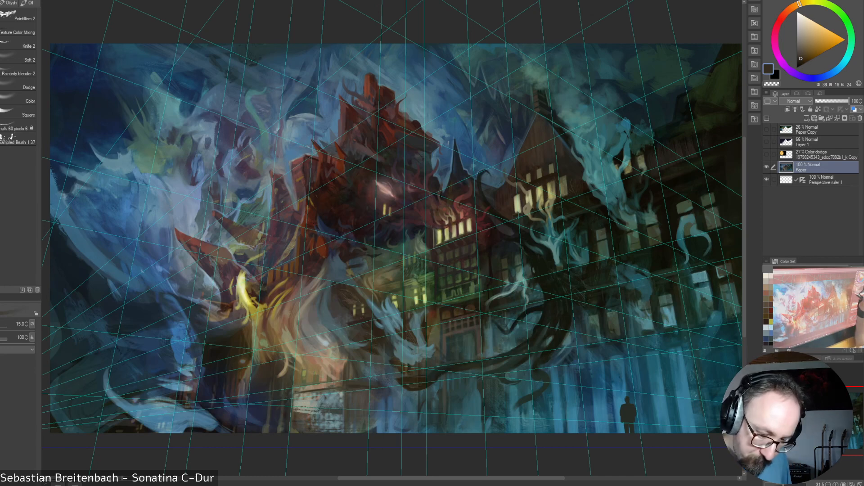
{"action": "left_click", "coordinate": [766, 180]}
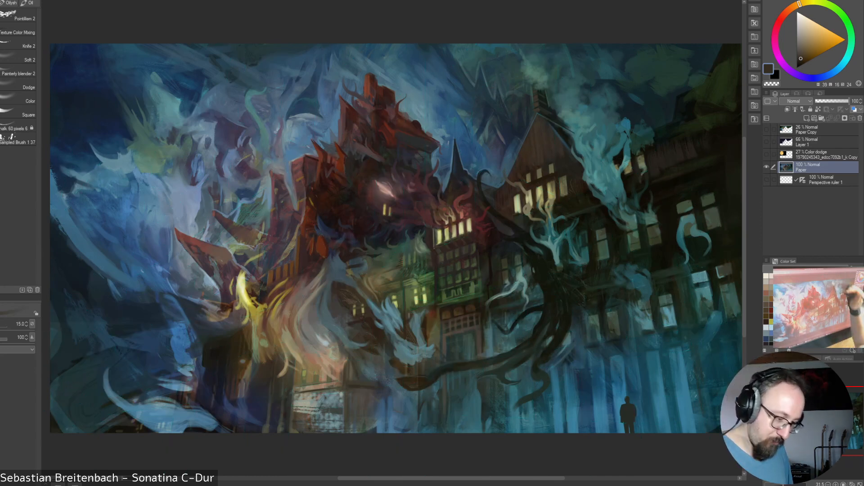
Soften the blue street mist below the dark tentacles with the Painterly blender 2 brush, enlarged to size 80
{"action": "left_click", "coordinate": [597, 137], "text": "alt"}
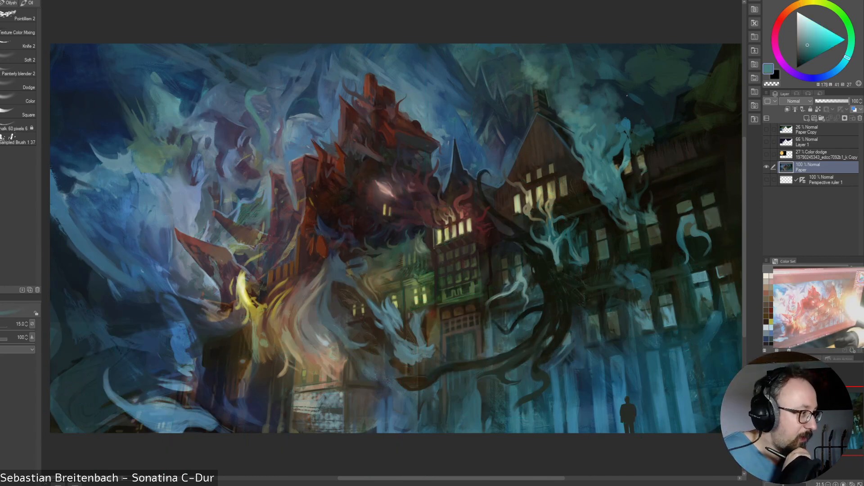
{"action": "left_click", "coordinate": [18, 71]}
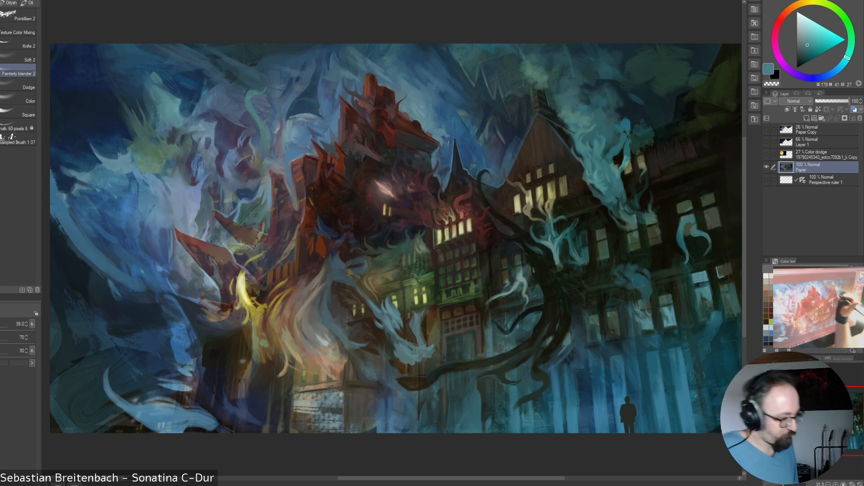
{"action": "key", "text": "bracketright"}
{"action": "key", "text": "bracketright"}
{"action": "key", "text": "bracketright"}
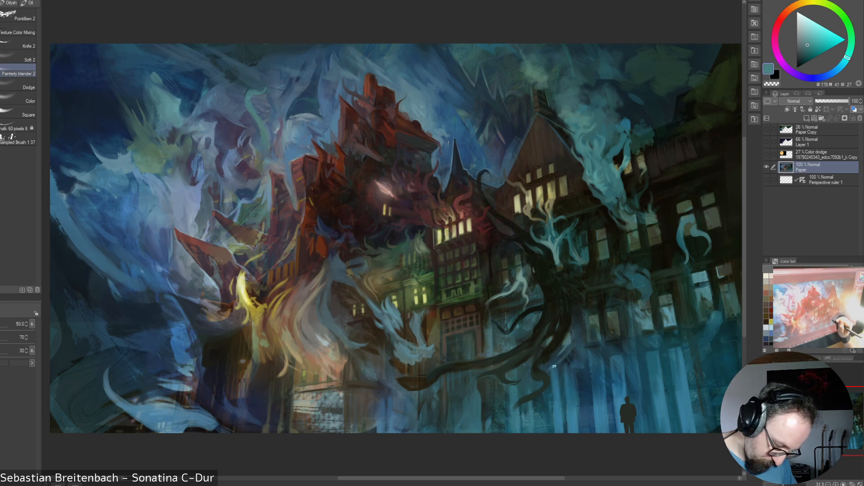
{"action": "key", "text": "bracketright"}
{"action": "key", "text": "bracketright"}
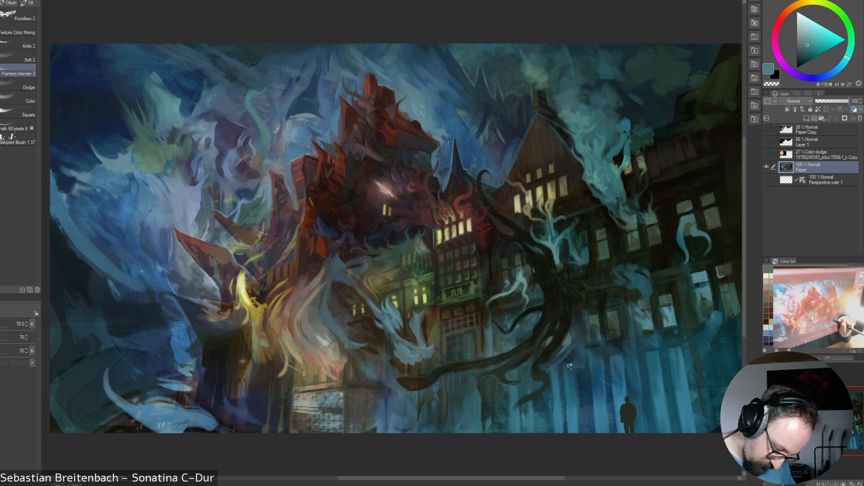
{"action": "key", "text": "bracketright"}
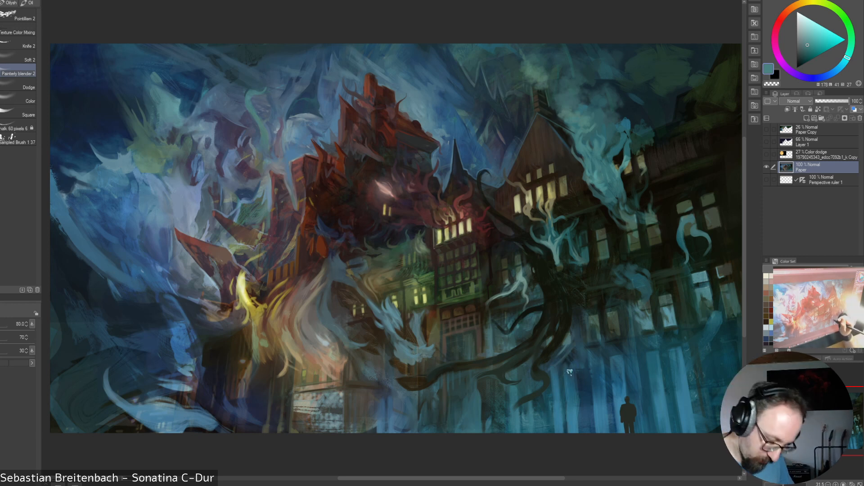
{"action": "key", "text": "bracketleft"}
{"action": "key", "text": "bracketleft"}
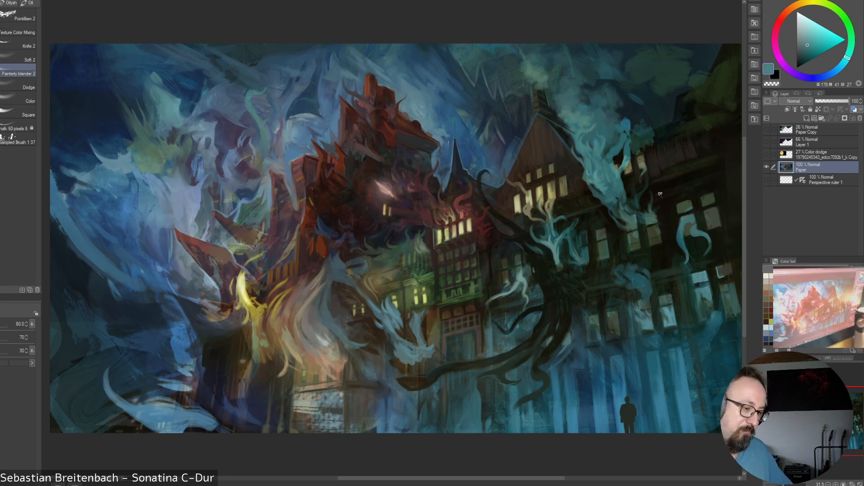
Blend the teal smoke along the gabled roof and the edges of its chimney with blender sizes between 35 and 50
{"action": "key", "text": "bracketleft"}
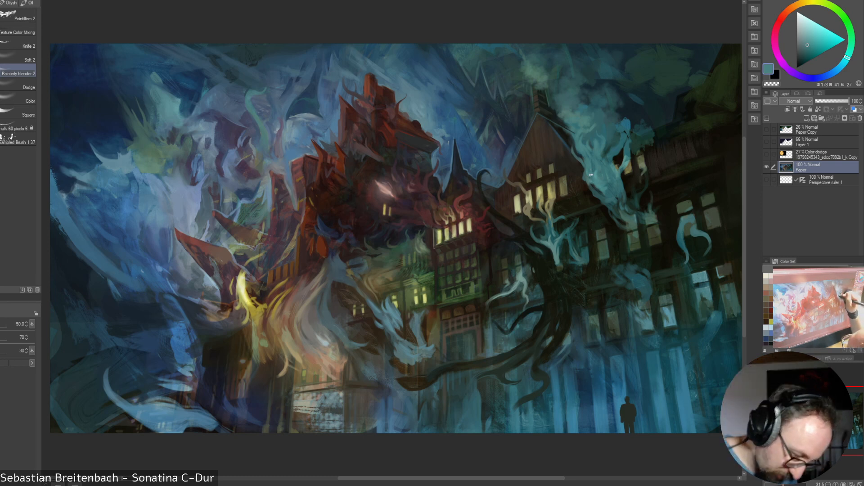
{"action": "key", "text": "bracketleft"}
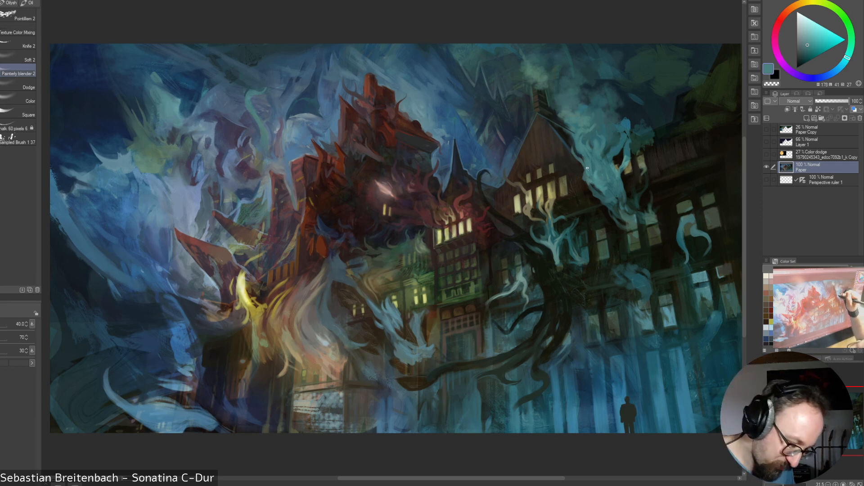
{"action": "key", "text": "bracketleft"}
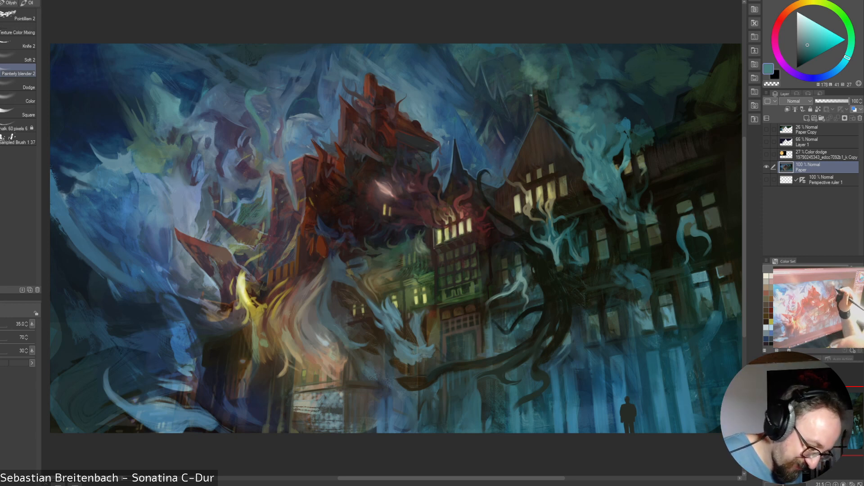
{"action": "key", "text": "bracketright"}
{"action": "key", "text": "bracketright"}
{"action": "key", "text": "bracketright"}
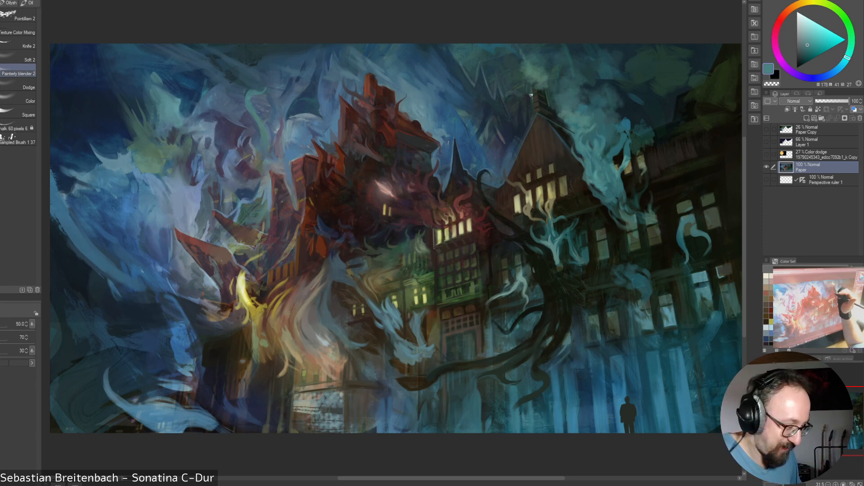
Blend the misty wall between the doorway and the dark tentacle, reducing the blender from size 45 to 25
{"action": "key", "text": "bracketleft"}
{"action": "key", "text": "bracketleft"}
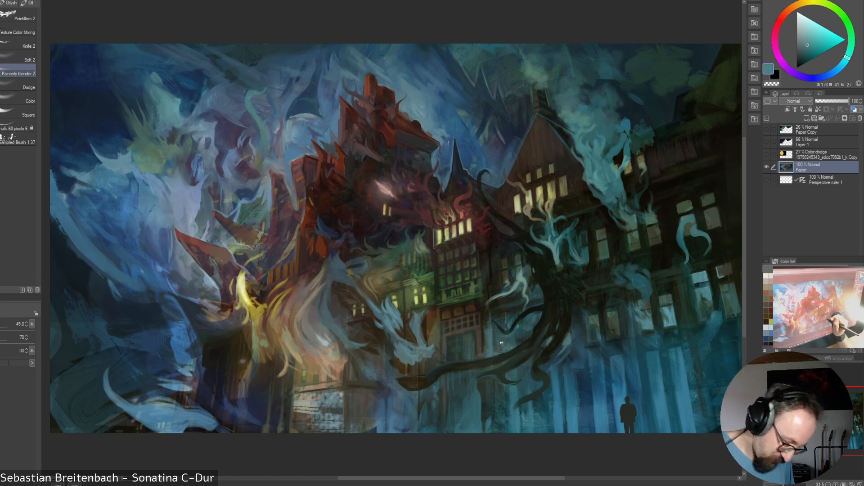
{"action": "key", "text": "bracketleft"}
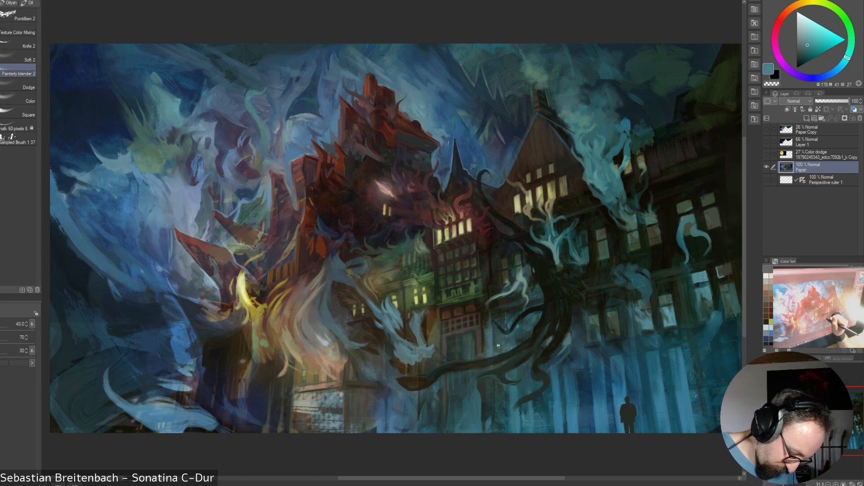
{"action": "key", "text": "bracketleft"}
{"action": "key", "text": "bracketleft"}
{"action": "key", "text": "bracketleft"}
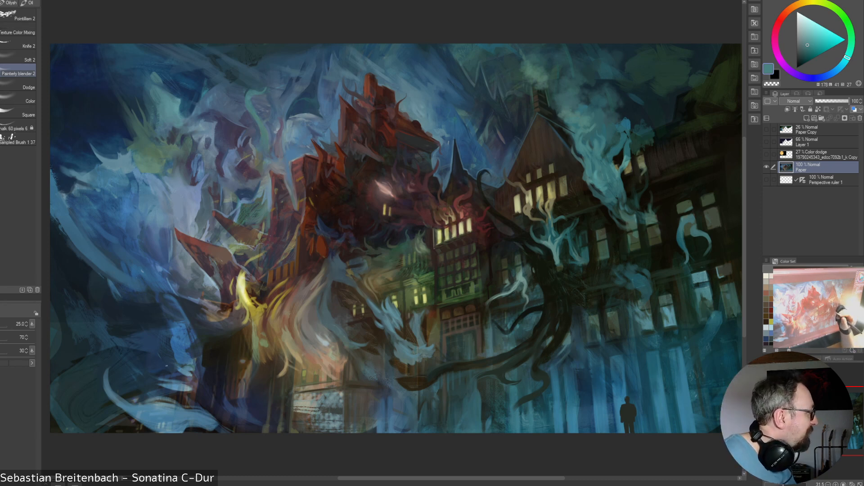
Refine the red horn-like shapes above the yellow flame with sampled brown, blue and ochre tones, using Painterly blender 2 at size 25
{"action": "left_click", "coordinate": [432, 292], "text": "alt"}
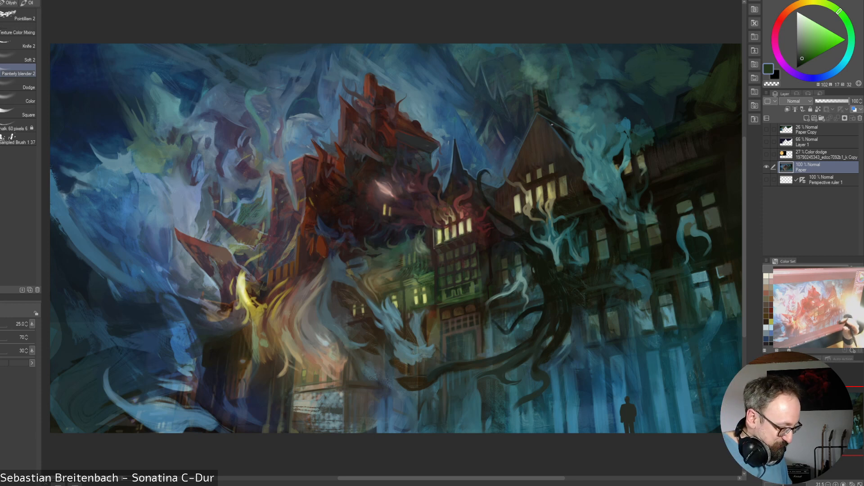
{"action": "left_click", "coordinate": [251, 285], "text": "alt"}
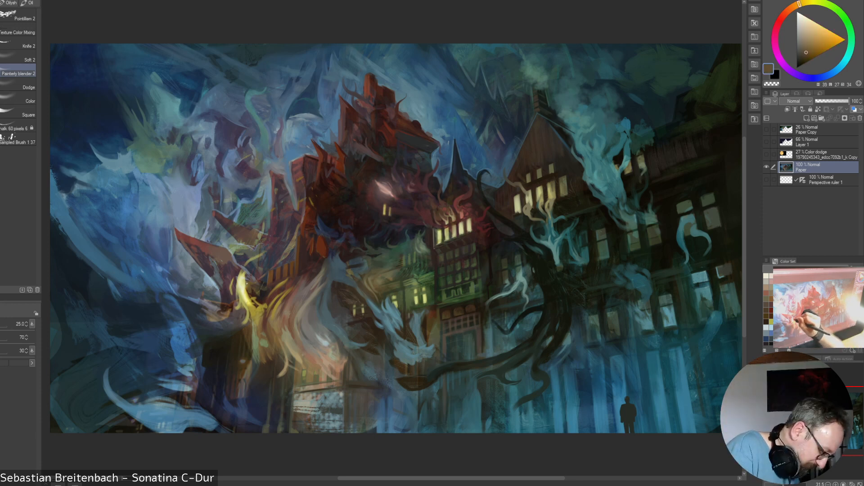
{"action": "left_click", "coordinate": [251, 269], "text": "alt"}
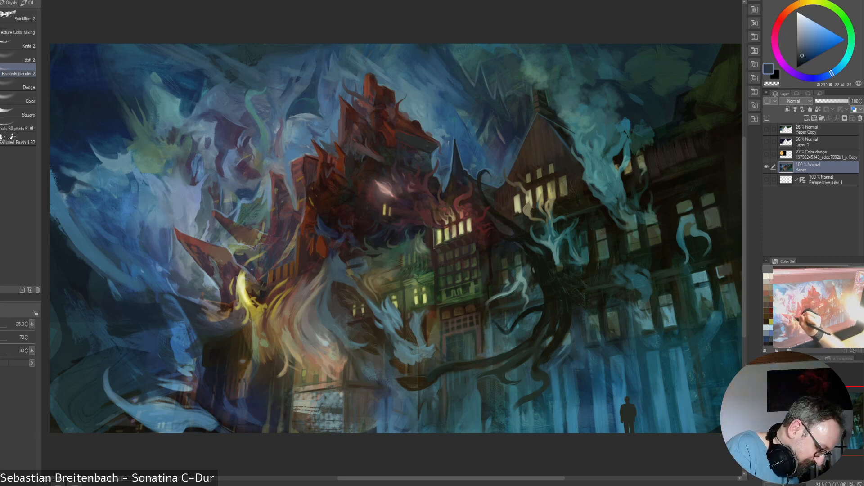
{"action": "left_click", "coordinate": [258, 268], "text": "alt"}
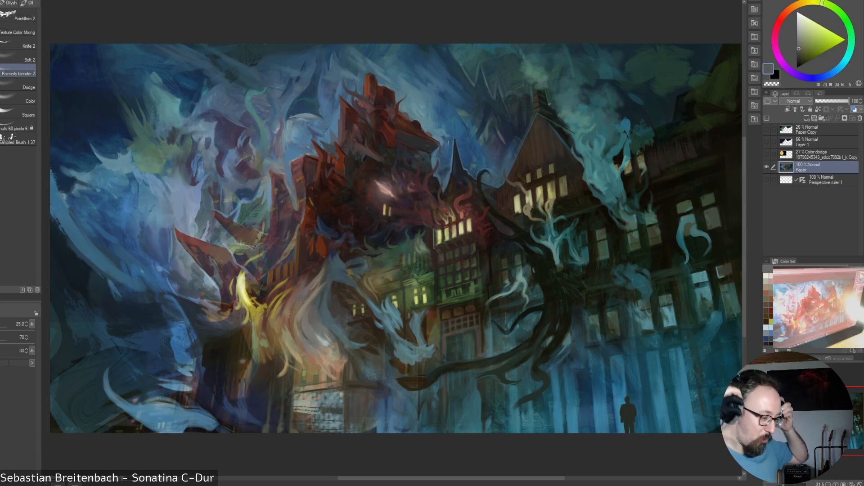
{"action": "left_click", "coordinate": [265, 235], "text": "alt"}
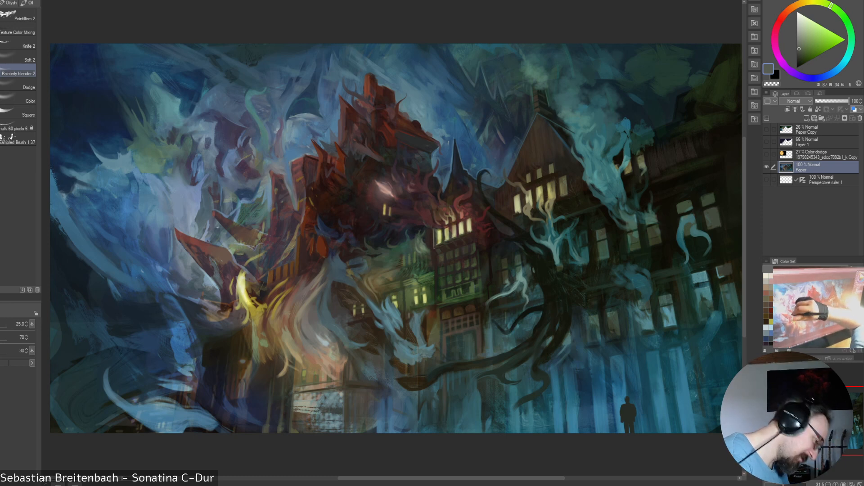
{"action": "left_click", "coordinate": [260, 244], "text": "alt"}
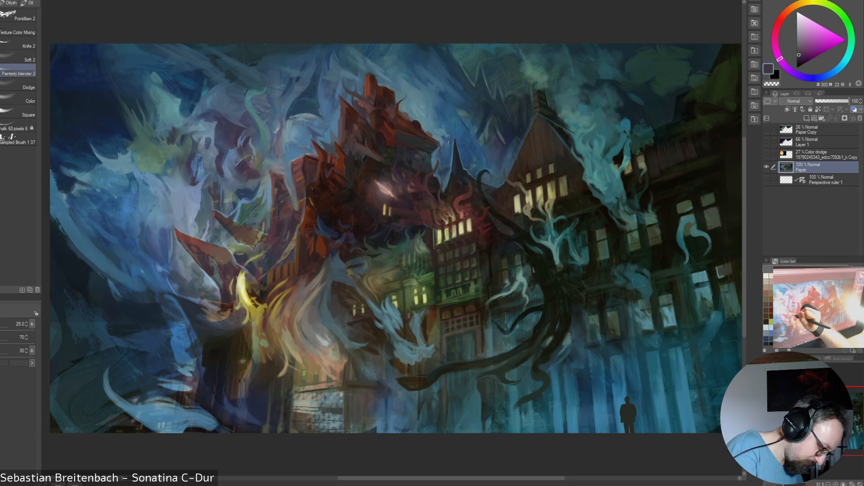
{"action": "left_click", "coordinate": [254, 253], "text": "alt"}
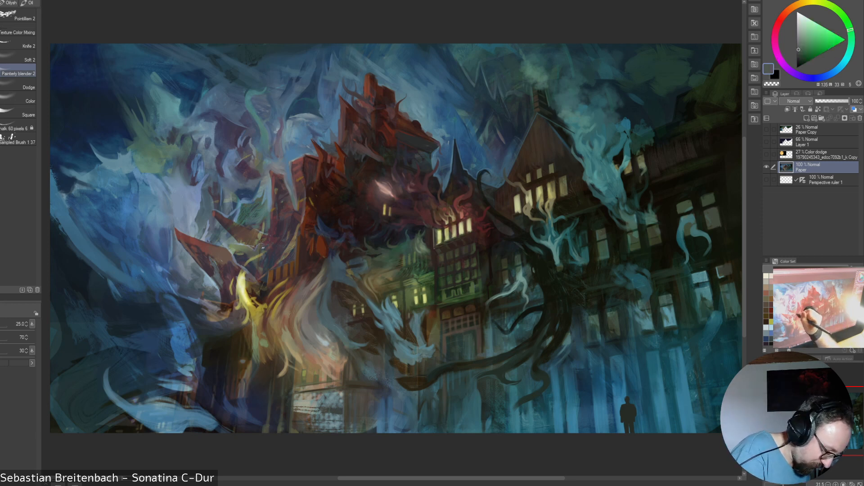
{"action": "left_click", "coordinate": [261, 236], "text": "alt"}
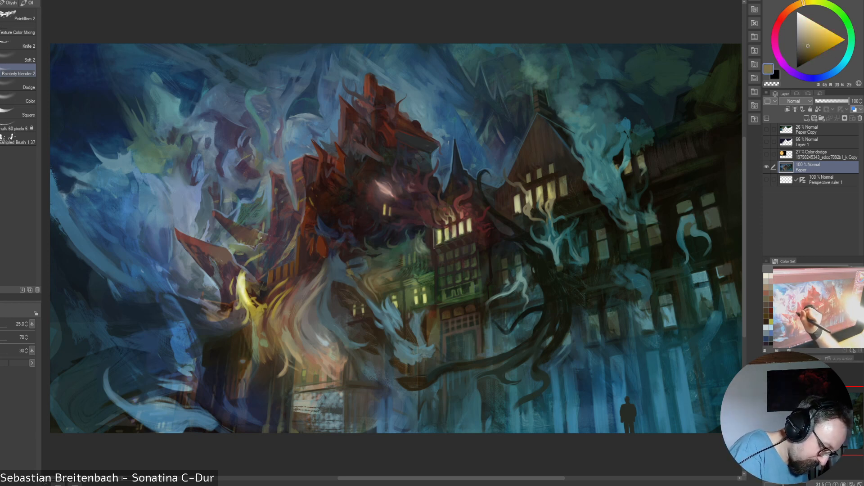
{"action": "left_click", "coordinate": [261, 230], "text": "alt"}
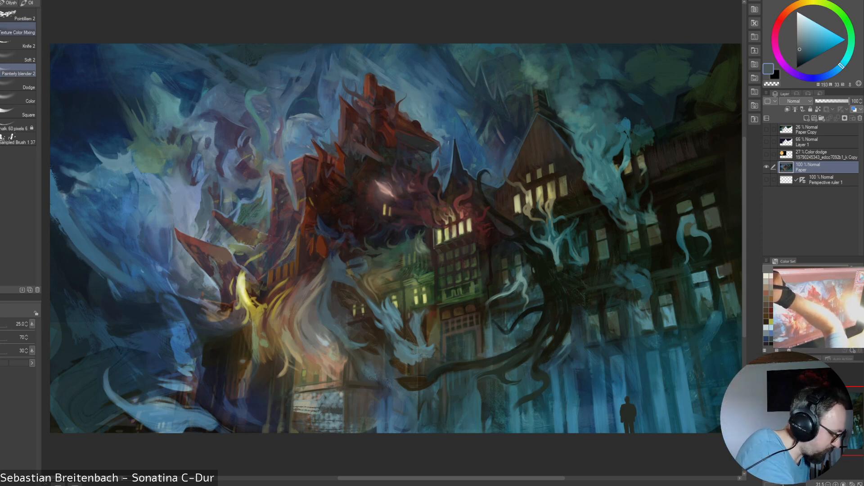
Paint sampled mid-blue around the upper red horn's tip with the oil brush at size 45
{"action": "key", "text": "b"}
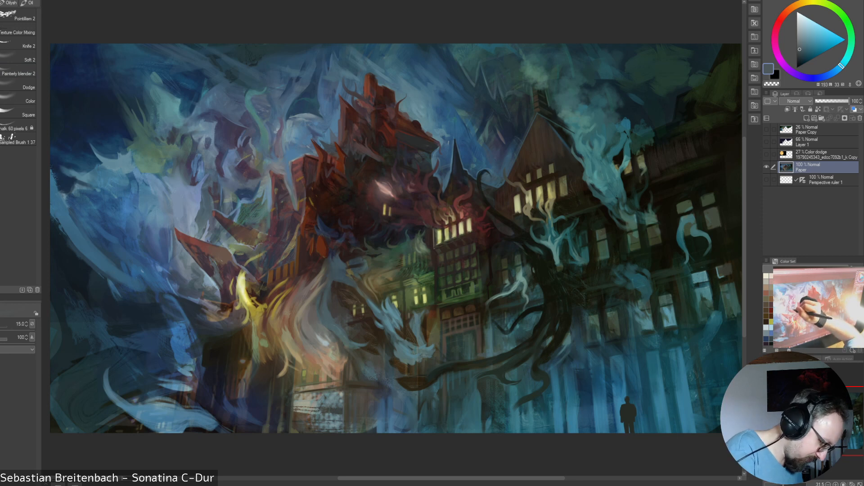
{"action": "left_click", "coordinate": [235, 209], "text": "alt"}
{"action": "key", "text": "]"}
{"action": "key", "text": "]"}
{"action": "key", "text": "]"}
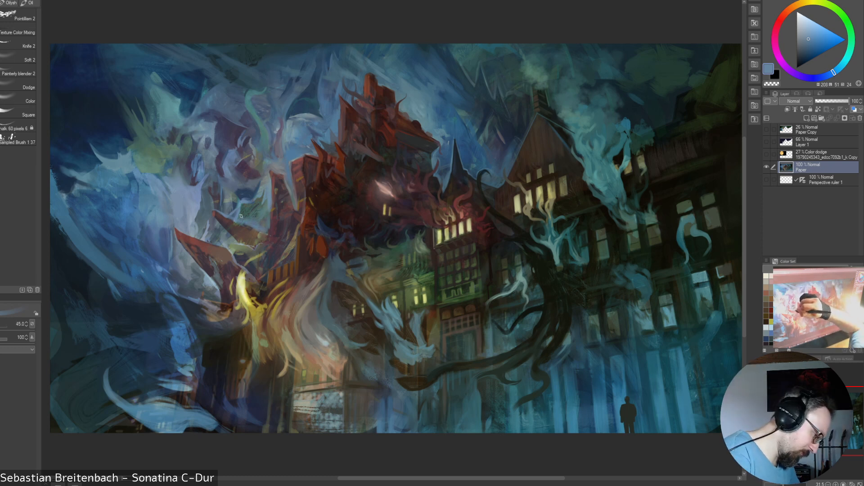
{"action": "key", "text": "]"}
{"action": "key", "text": "]"}
{"action": "key", "text": "bracketleft"}
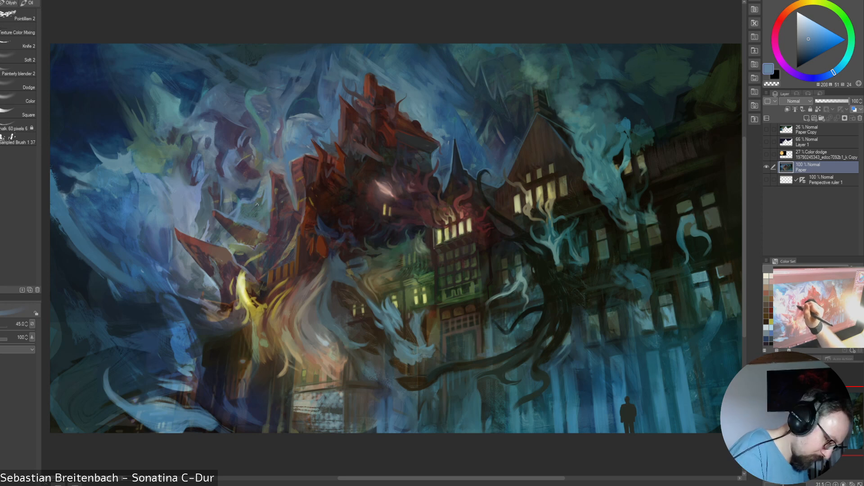
Darken the mist just above the upper red horn with a sampled deep blue, adjusting the brush between sizes 70 and 40
{"action": "key", "text": "bracketright"}
{"action": "key", "text": "bracketright"}
{"action": "key", "text": "bracketright"}
{"action": "left_click", "coordinate": [243, 198], "text": "alt"}
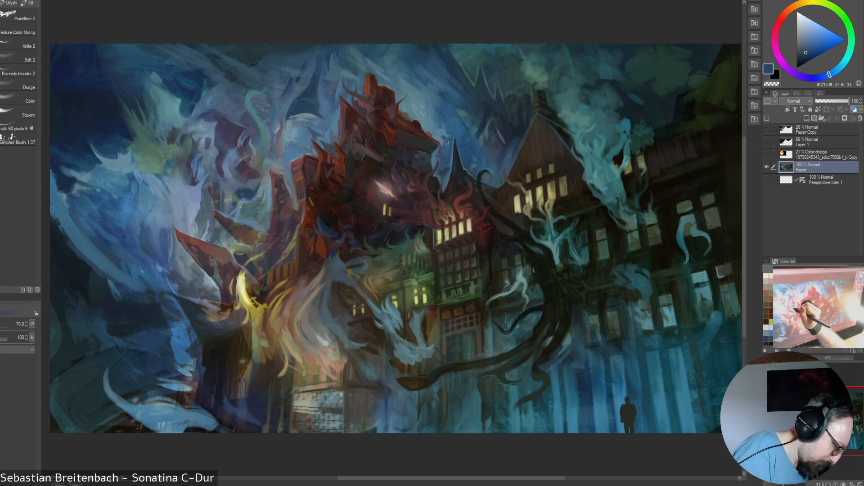
{"action": "left_click_drag", "start_coordinate": [241, 201], "coordinate": [235, 217]}
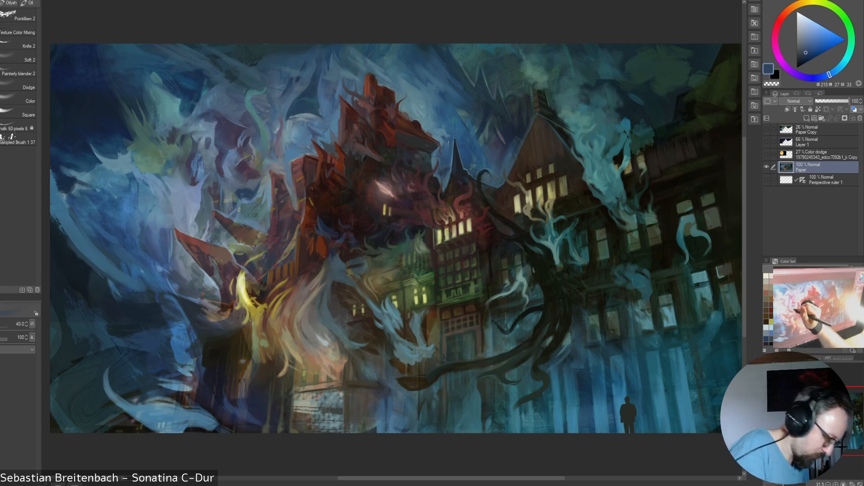
Paint muted teal and grey-green strokes into the mist just above the upper red horn, with sampled colours at brush size 40
{"action": "key", "text": "bracketleft"}
{"action": "key", "text": "bracketleft"}
{"action": "key", "text": "bracketleft"}
{"action": "left_click", "coordinate": [238, 215], "text": "alt"}
{"action": "left_click", "coordinate": [242, 209], "text": "alt"}
{"action": "left_click_drag", "start_coordinate": [238, 210], "coordinate": [242, 214]}
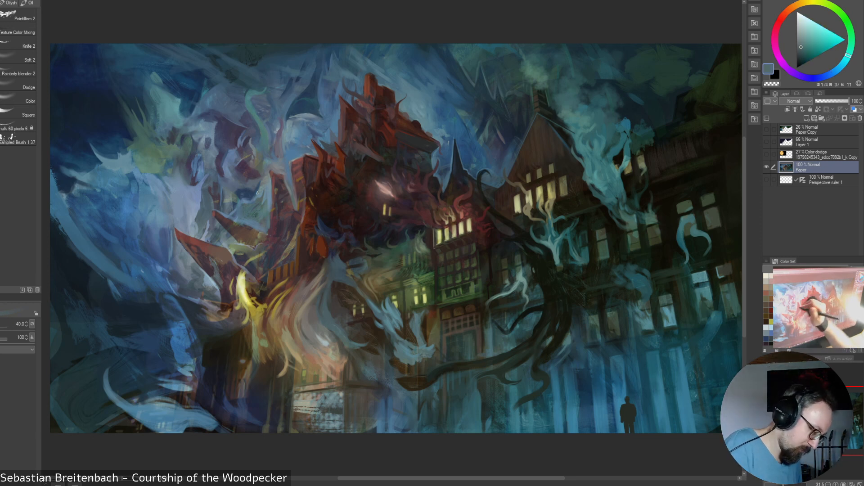
{"action": "left_click", "coordinate": [235, 198], "text": "alt"}
{"action": "left_click_drag", "start_coordinate": [236, 195], "coordinate": [233, 200]}
{"action": "left_click", "coordinate": [230, 200], "text": "alt"}
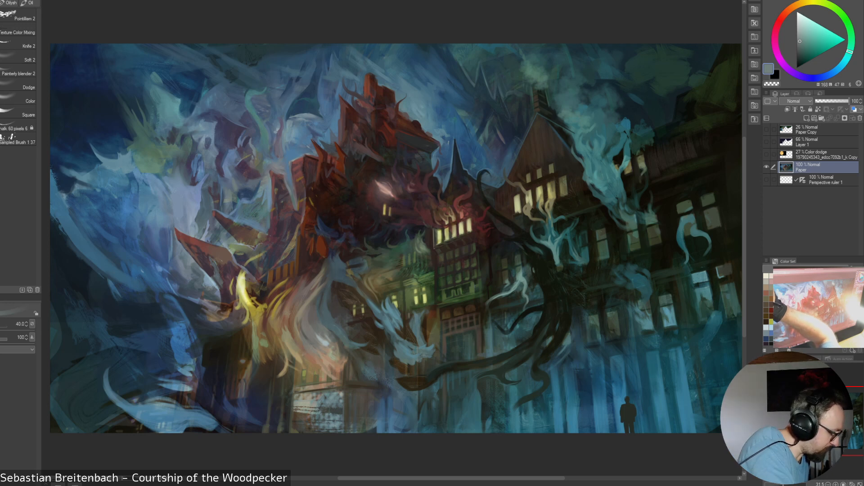
Blend the mist between the upper red horn and the teal wisp with Painterly blender 2, between sizes 50 and 70
{"action": "left_click", "coordinate": [18, 74]}
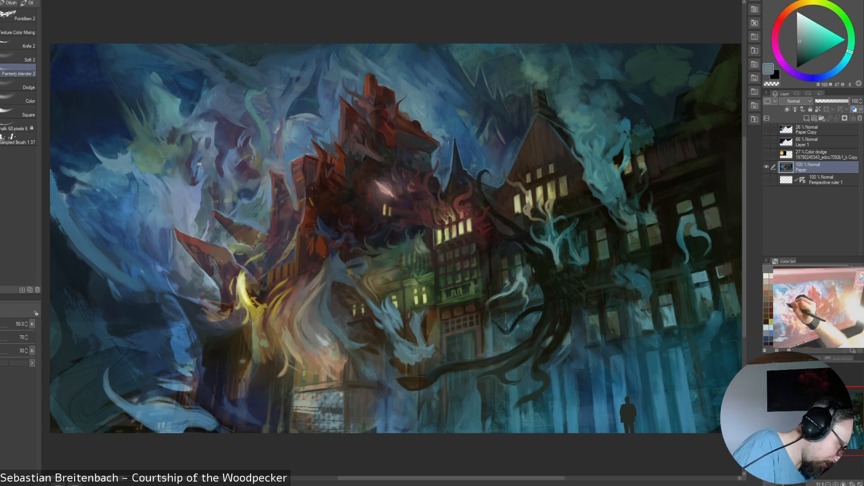
{"action": "key", "text": "bracketright"}
{"action": "key", "text": "bracketright"}
{"action": "key", "text": "bracketright"}
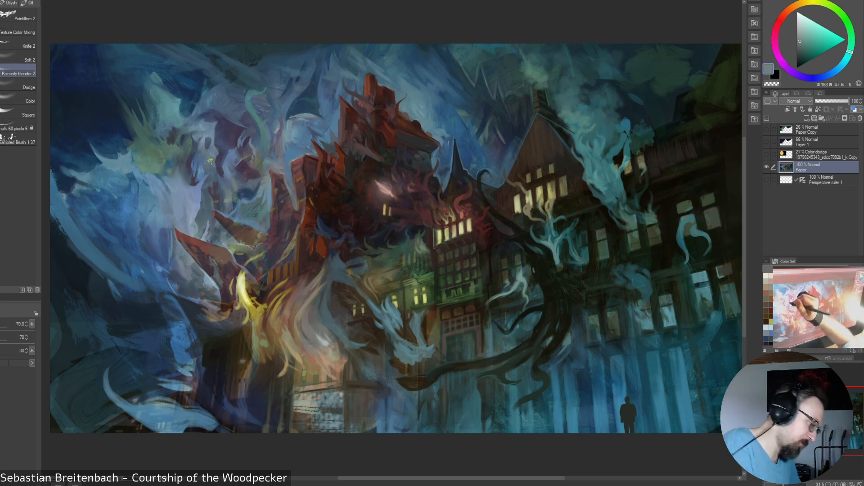
{"action": "key", "text": "bracketright"}
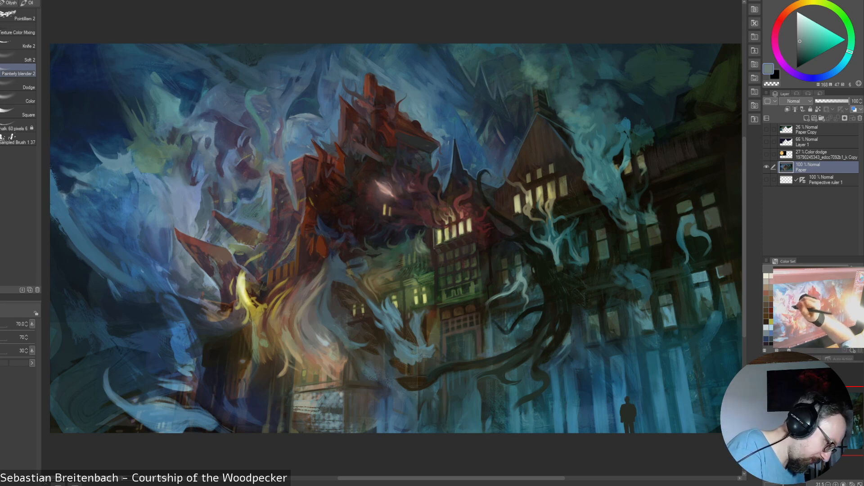
{"action": "key", "text": "bracketright"}
{"action": "key", "text": "bracketright"}
{"action": "key", "text": "bracketright"}
{"action": "key", "text": "bracketleft"}
{"action": "key", "text": "bracketleft"}
{"action": "key", "text": "bracketleft"}
{"action": "key", "text": "bracketleft"}
{"action": "key", "text": "bracketleft"}
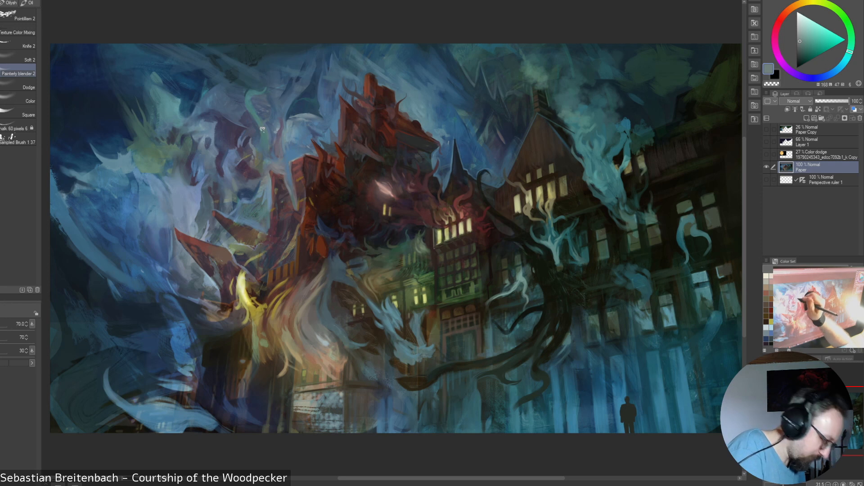
{"action": "key", "text": "bracketleft"}
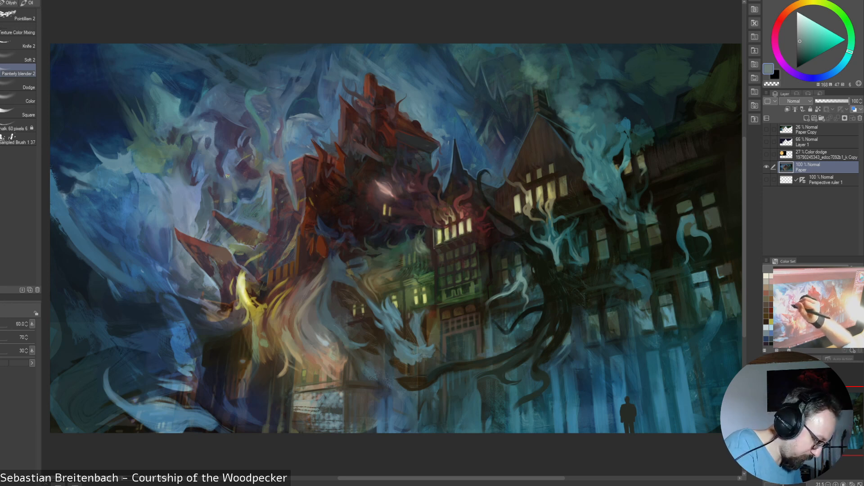
Soften the broader swirls of violet-blue mist below the teal wisp, varying the blender between sizes 80 and 125
{"action": "key", "text": "bracketright"}
{"action": "key", "text": "bracketright"}
{"action": "key", "text": "bracketright"}
{"action": "key", "text": "bracketright"}
{"action": "key", "text": "bracketright"}
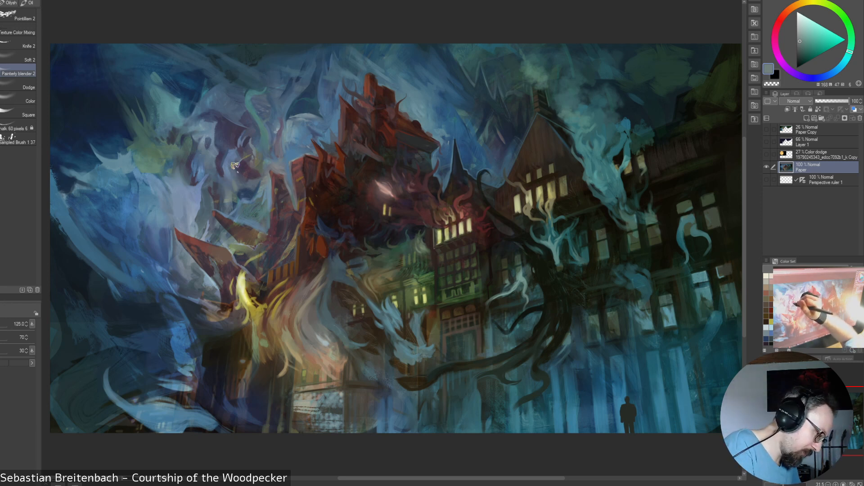
{"action": "key", "text": "bracketleft"}
{"action": "key", "text": "bracketleft"}
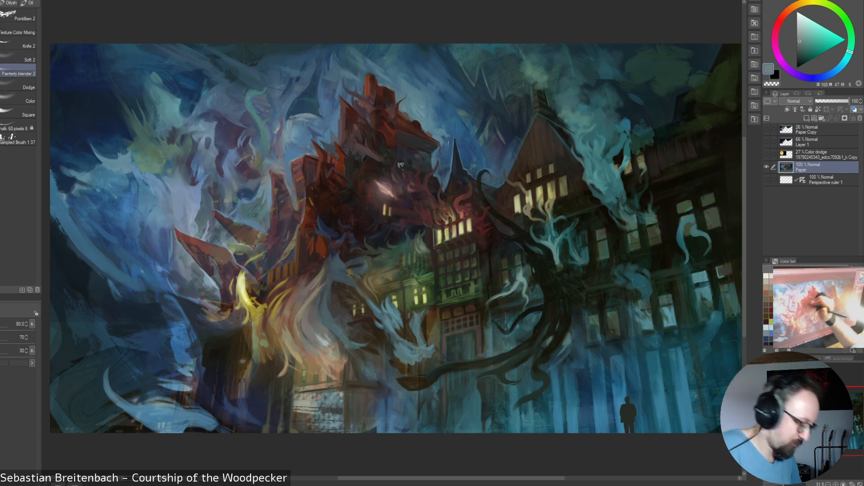
{"action": "key", "text": "bracketleft"}
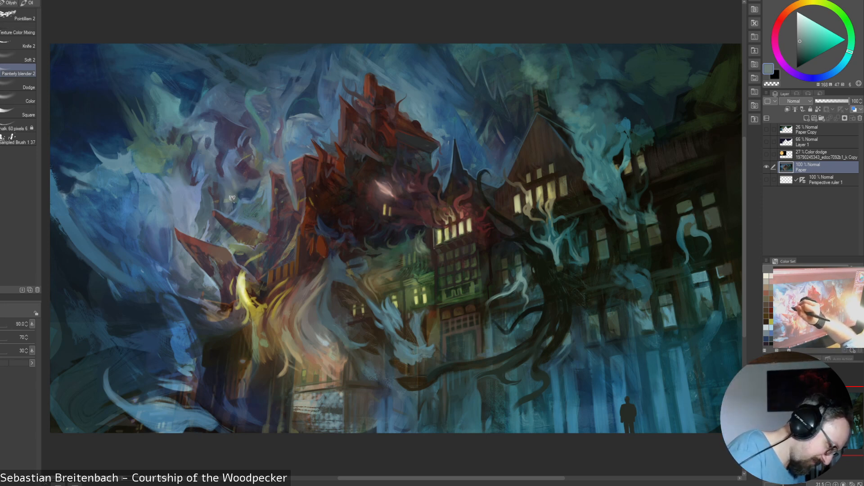
{"action": "key", "text": "bracketright"}
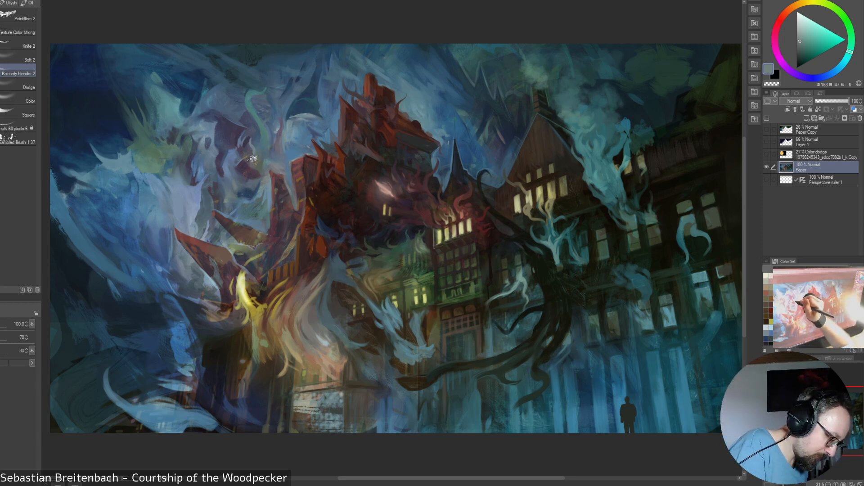
Blend the small violet details beneath the teal wisp's lower end, reducing the blender from size 80 to 45
{"action": "key", "text": "["}
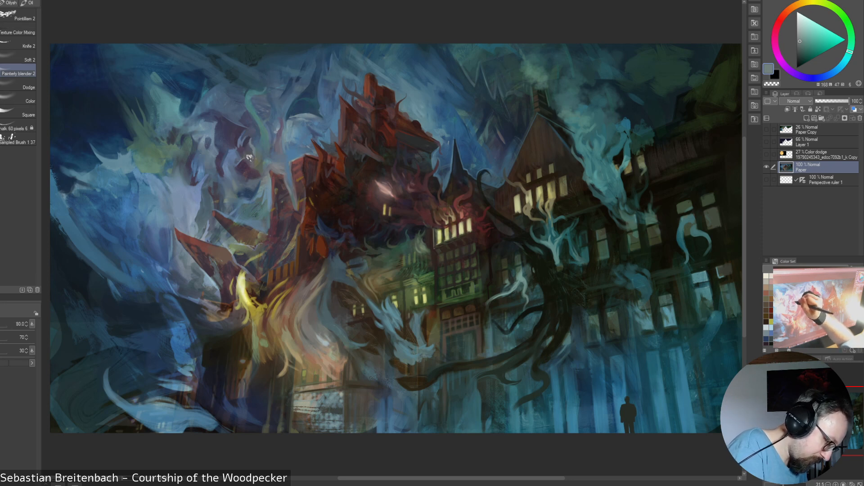
{"action": "key", "text": "["}
{"action": "key", "text": "["}
{"action": "key", "text": "["}
{"action": "key", "text": "["}
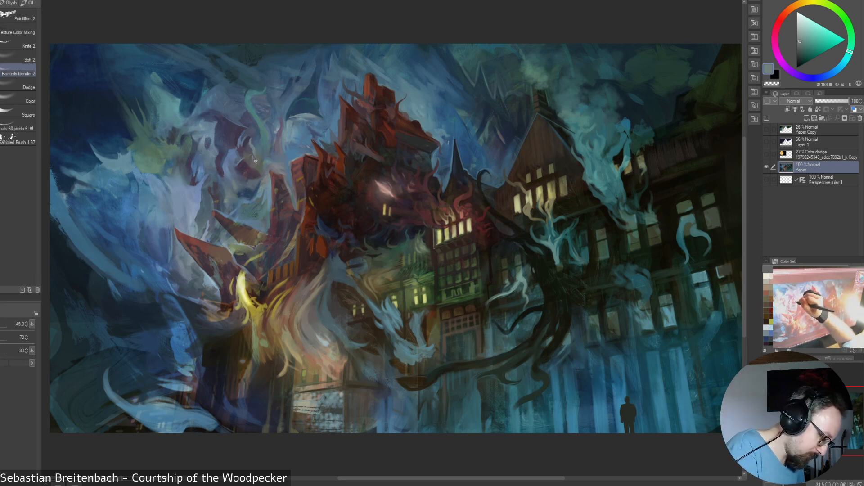
Rework the mist beneath the teal wisp with sampled violet, magenta and blue, using the PS Chalk brush at sizes 30 to 40
{"action": "right_click", "coordinate": [309, 148]}
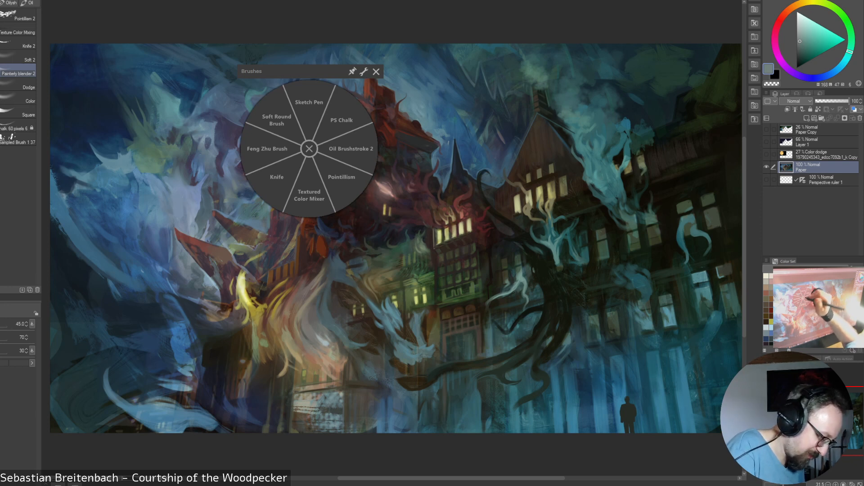
{"action": "left_click", "coordinate": [341, 120]}
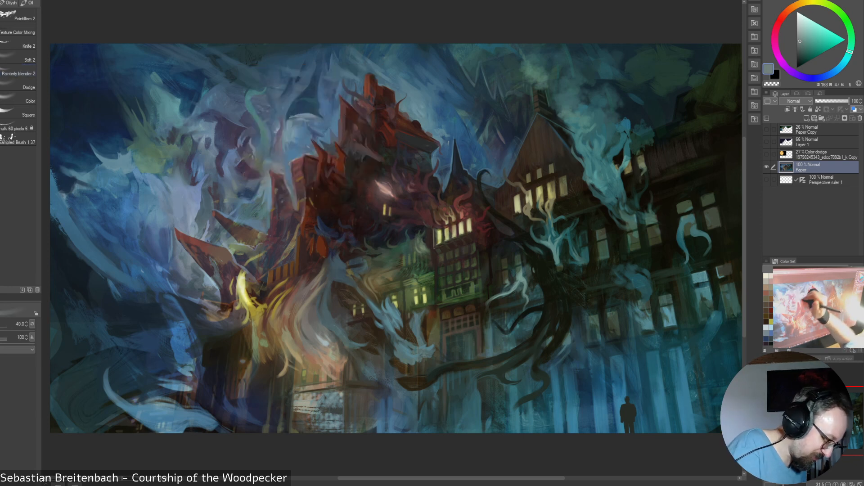
{"action": "left_click", "coordinate": [248, 150], "text": "alt"}
{"action": "left_click", "coordinate": [243, 150], "text": "alt"}
{"action": "key", "text": "["}
{"action": "key", "text": "["}
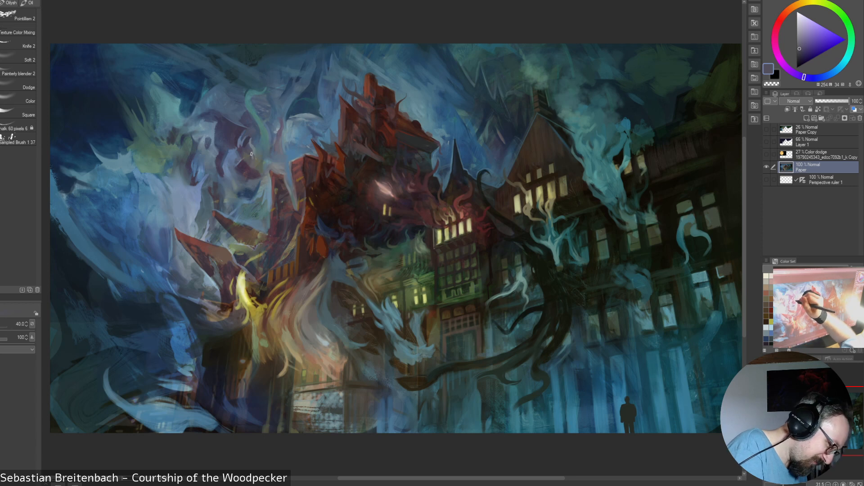
{"action": "left_click", "coordinate": [212, 165], "text": "alt"}
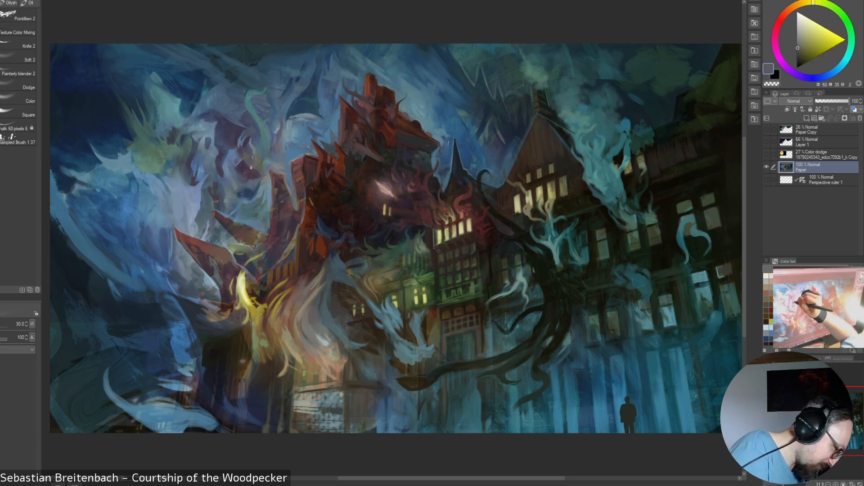
{"action": "left_click", "coordinate": [252, 171], "text": "alt"}
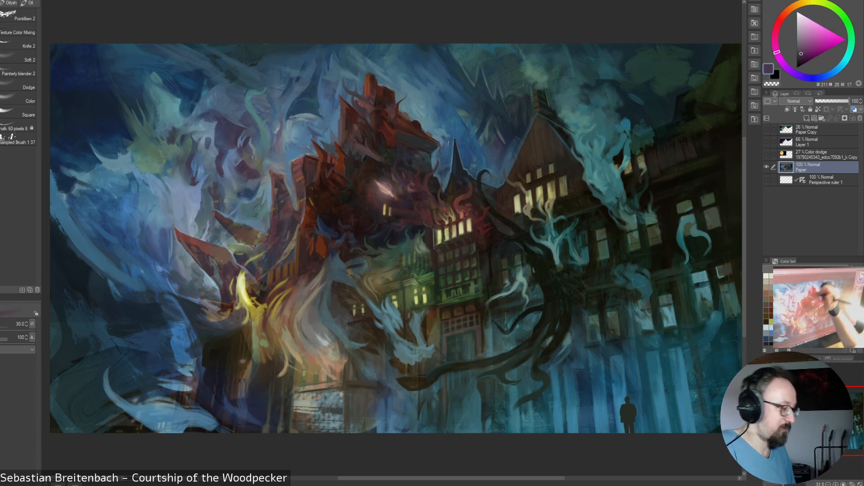
{"action": "left_click", "coordinate": [243, 176], "text": "alt"}
{"action": "left_click", "coordinate": [227, 166], "text": "alt"}
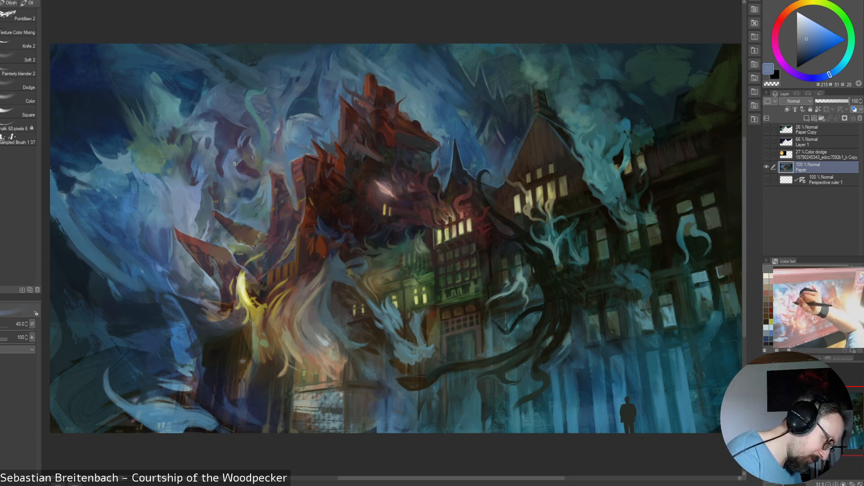
Paint sampled blues around the lower end of the teal wisp and beside the red tower, at brush sizes 15 to 35
{"action": "left_click_drag", "start_coordinate": [246, 174], "coordinate": [261, 179]}
{"action": "key", "text": "["}
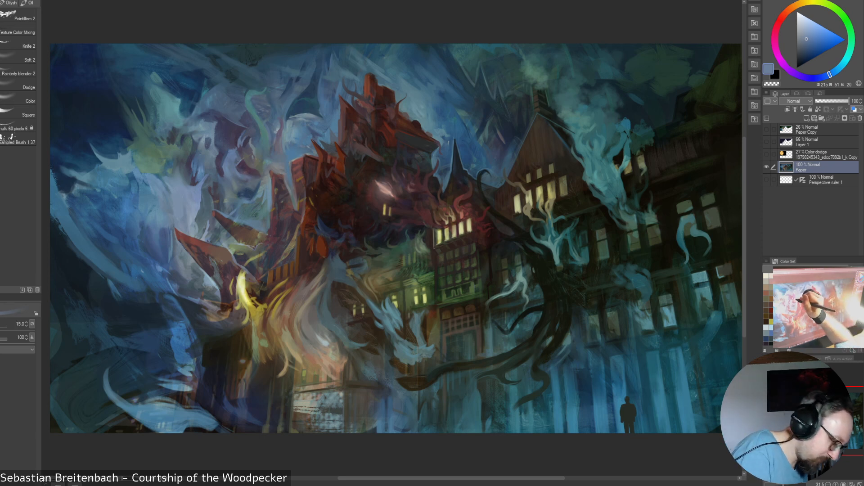
{"action": "left_click", "coordinate": [255, 150], "text": "alt"}
{"action": "key", "text": "]"}
{"action": "left_click_drag", "start_coordinate": [257, 144], "coordinate": [259, 135]}
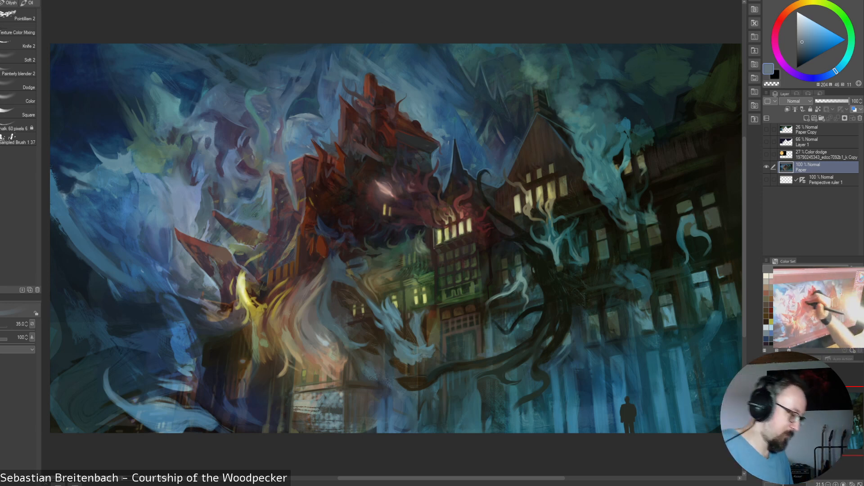
{"action": "left_click", "coordinate": [221, 182], "text": "alt"}
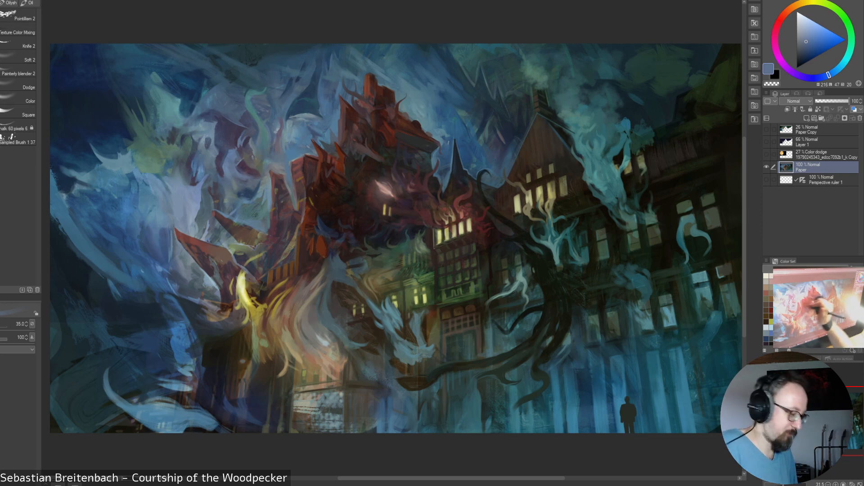
{"action": "left_click", "coordinate": [263, 180], "text": "alt"}
{"action": "left_click", "coordinate": [263, 191], "text": "alt"}
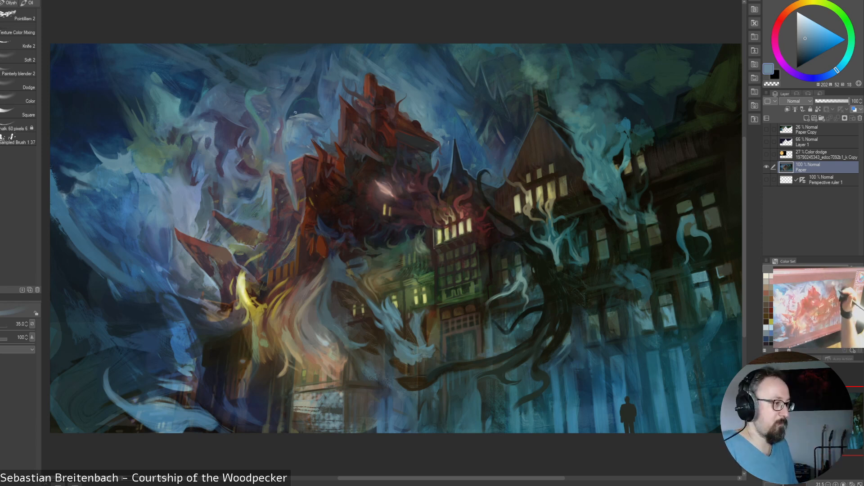
Paint sampled mid-blues into the gap between the two red horns at brush size 35
{"action": "left_click", "coordinate": [202, 206], "text": "alt"}
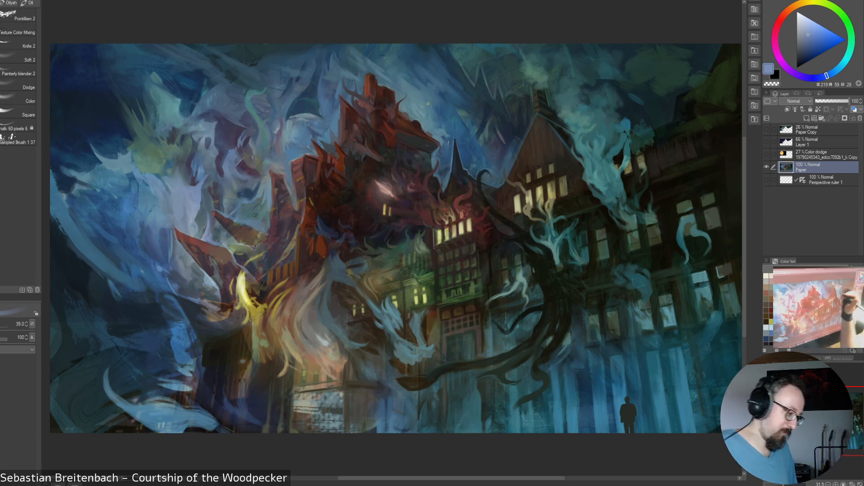
{"action": "left_click", "coordinate": [210, 230], "text": "alt"}
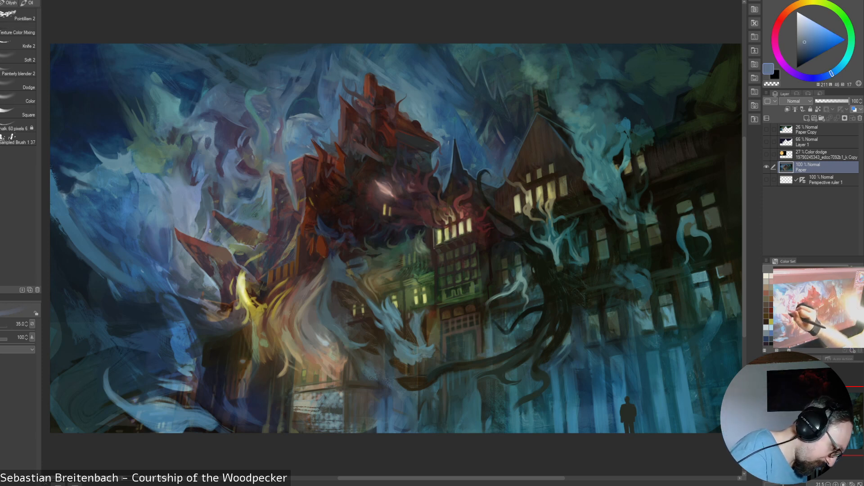
{"action": "left_click", "coordinate": [208, 236], "text": "alt"}
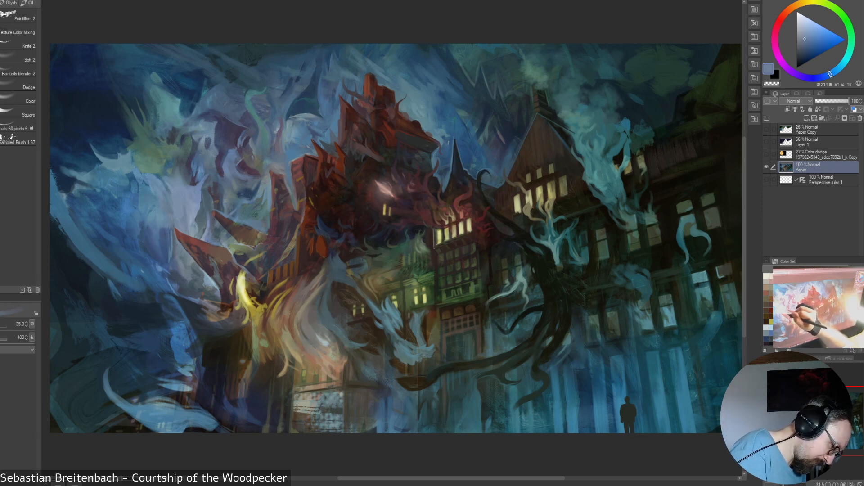
{"action": "left_click", "coordinate": [206, 234], "text": "alt"}
{"action": "left_click_drag", "start_coordinate": [208, 238], "coordinate": [212, 242]}
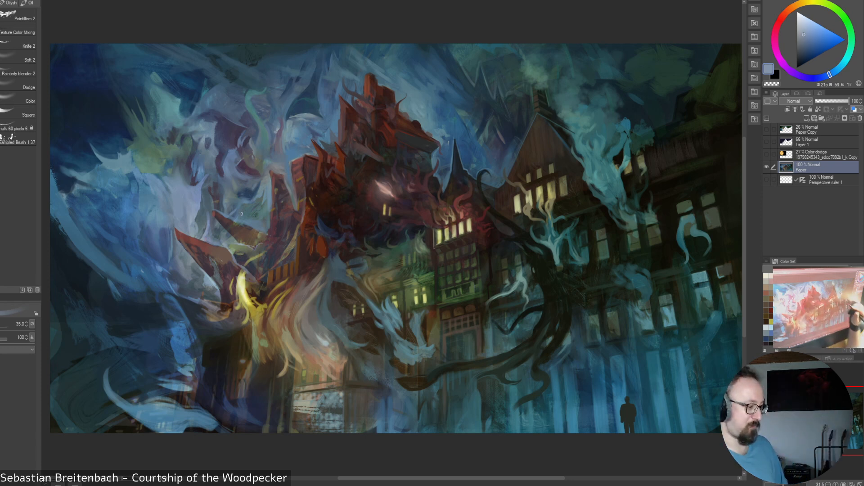
Refine the pale mist around the horns' tips with sampled light and greyish blues, reducing the brush from size 35 to 25
{"action": "left_click", "coordinate": [193, 221], "text": "alt"}
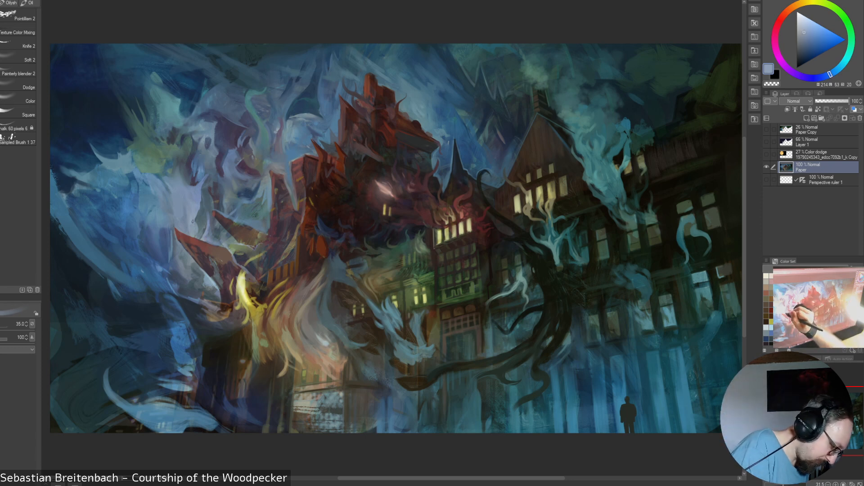
{"action": "left_click", "coordinate": [186, 222], "text": "alt"}
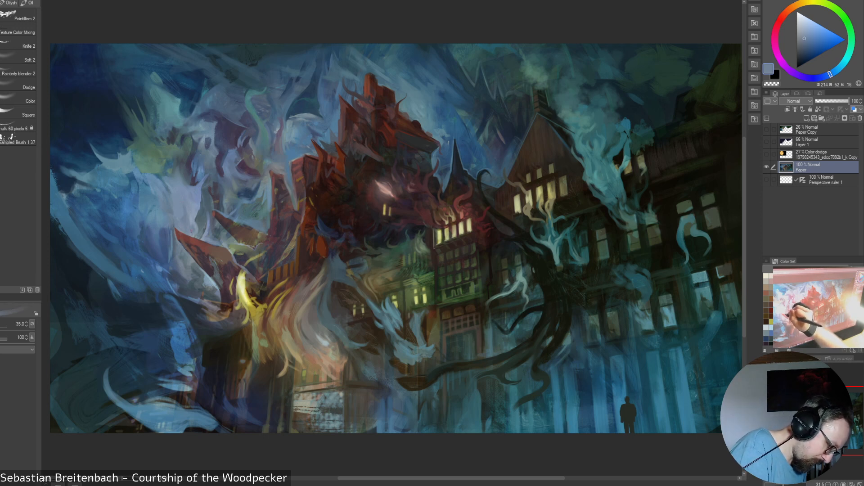
{"action": "left_click", "coordinate": [195, 210], "text": "alt"}
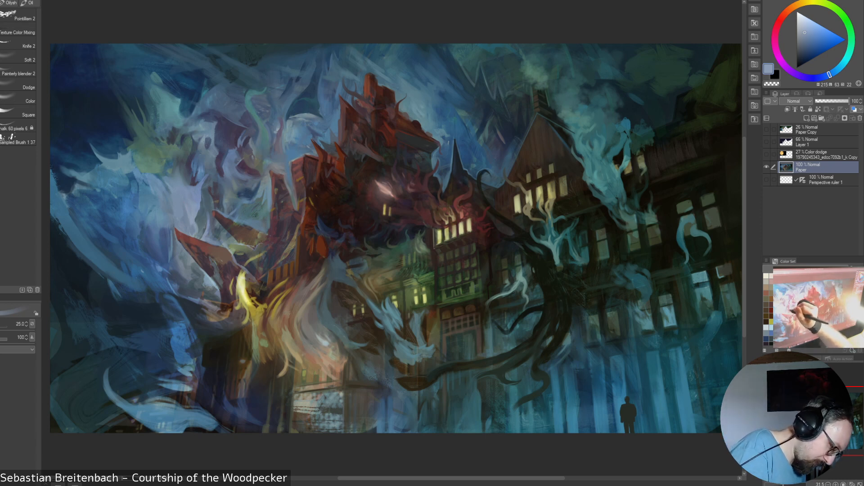
{"action": "left_click", "coordinate": [213, 206], "text": "alt"}
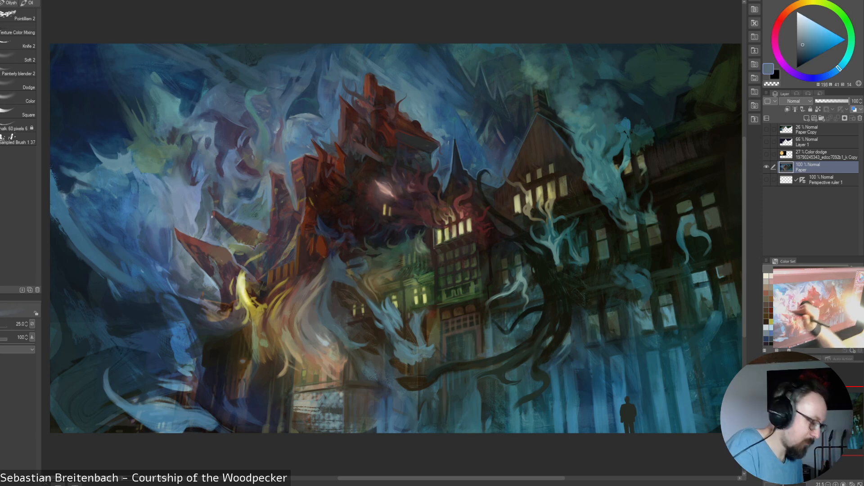
{"action": "left_click", "coordinate": [212, 212], "text": "alt"}
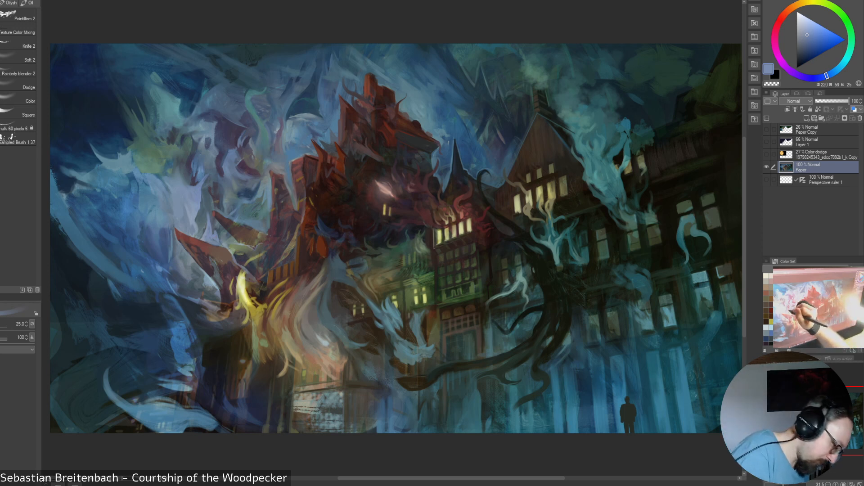
{"action": "left_click", "coordinate": [210, 220], "text": "alt"}
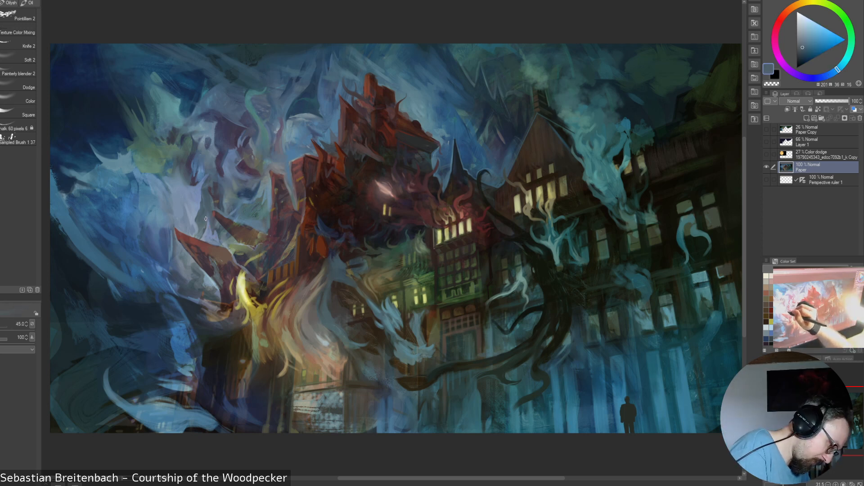
Paint a sampled dark steel-blue stroke between the two red horns at size 45, adjusting the brush between sizes 50 and 25
{"action": "mouse_move", "coordinate": [206, 219]}
{"action": "left_mouse_down"}
{"action": "mouse_move", "coordinate": [210, 240]}
{"action": "mouse_move", "coordinate": [220, 236]}
{"action": "mouse_move", "coordinate": [225, 246]}
{"action": "left_mouse_up"}
{"action": "key", "text": "]"}
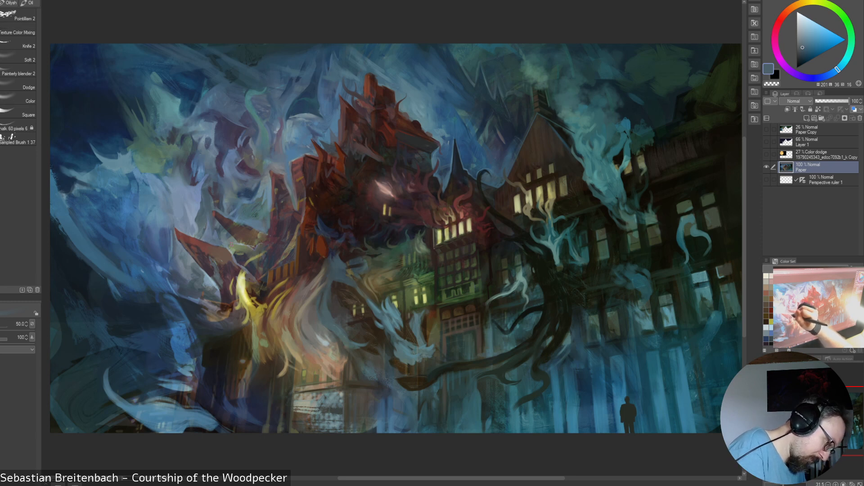
{"action": "key", "text": "["}
{"action": "key", "text": "["}
{"action": "key", "text": "["}
{"action": "key", "text": "["}
{"action": "key", "text": "["}
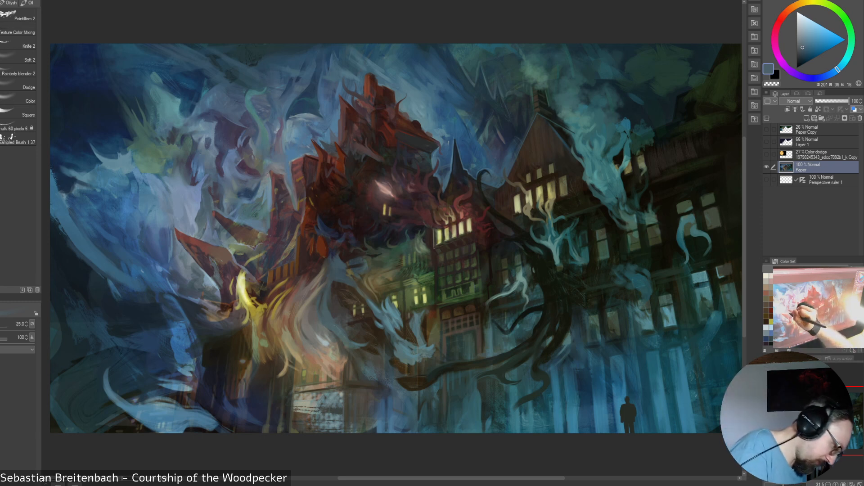
Paint sampled pale yellows into the upper curl of the yellow flame below the red horns at brush size 25
{"action": "left_click", "coordinate": [216, 235], "text": "alt"}
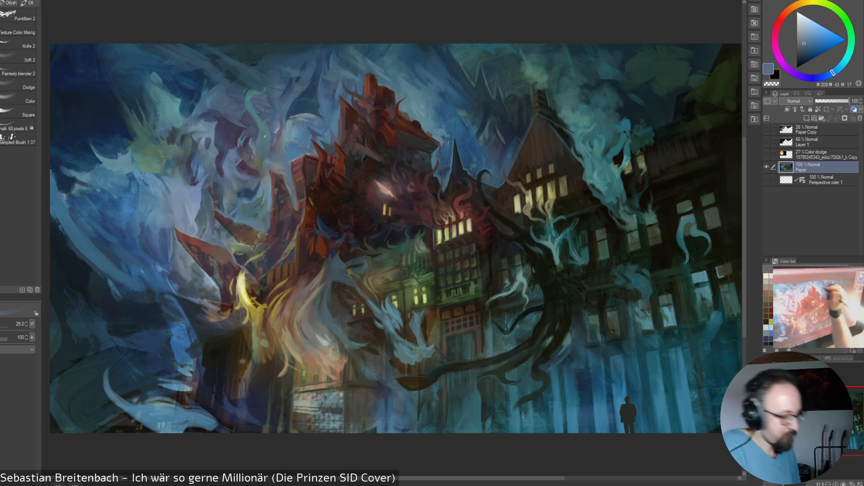
{"action": "left_click", "coordinate": [241, 279], "text": "alt"}
{"action": "left_click", "coordinate": [242, 281], "text": "alt"}
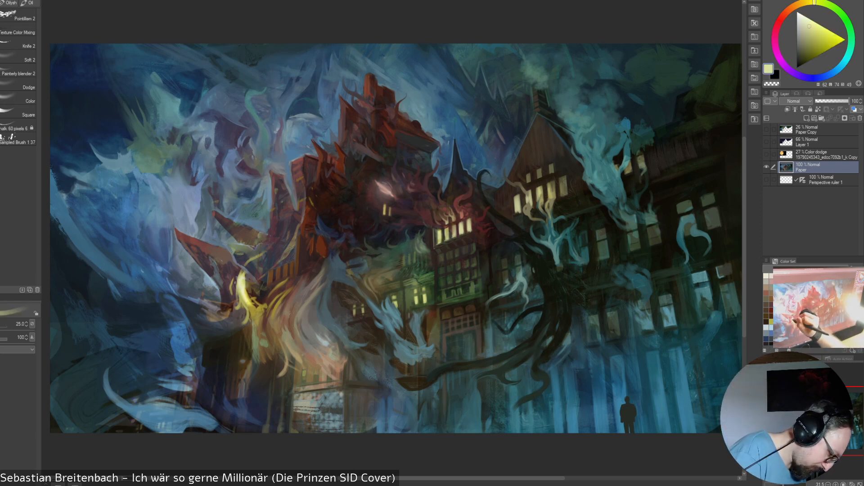
{"action": "mouse_move", "coordinate": [240, 272]}
{"action": "left_mouse_down"}
{"action": "mouse_move", "coordinate": [235, 284]}
{"action": "mouse_move", "coordinate": [251, 261]}
{"action": "mouse_move", "coordinate": [254, 287]}
{"action": "mouse_move", "coordinate": [247, 276]}
{"action": "left_mouse_up"}
{"action": "left_click", "coordinate": [250, 286], "text": "alt"}
{"action": "left_click", "coordinate": [245, 271], "text": "alt"}
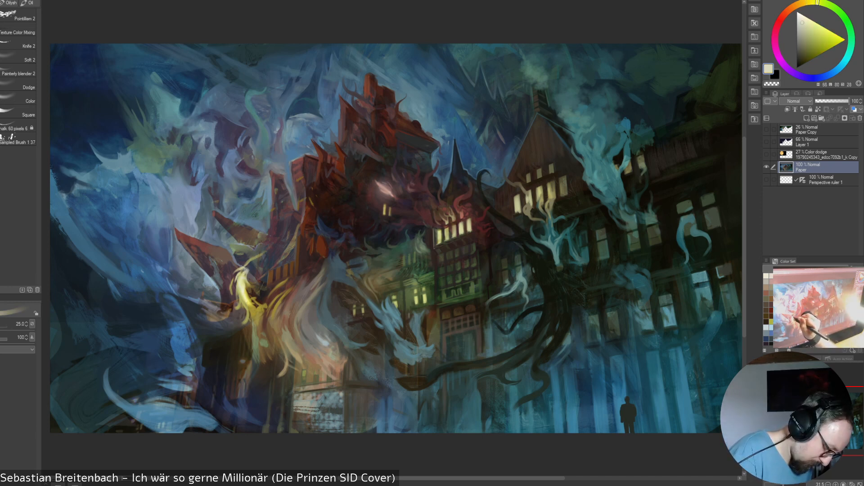
Refine the yellow flame's wisps with alternating sampled golden and pale yellows, reducing the brush from size 25 to 20
{"action": "left_click", "coordinate": [255, 308], "text": "alt"}
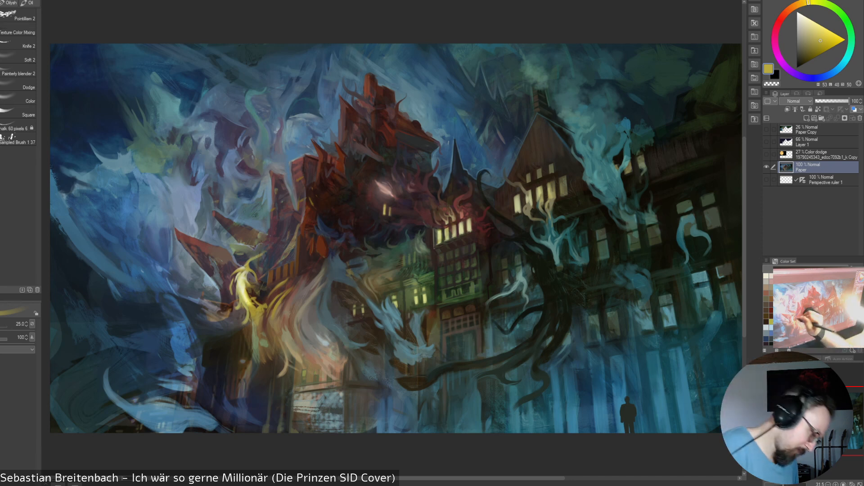
{"action": "left_click", "coordinate": [249, 272], "text": "alt"}
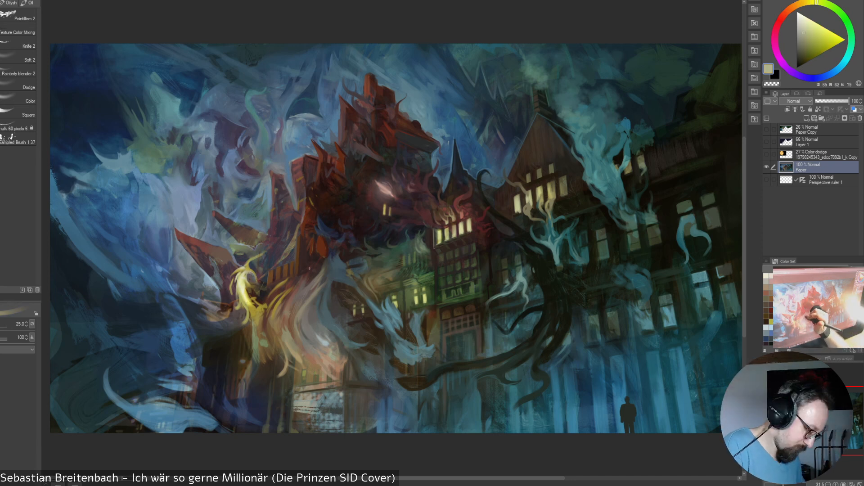
{"action": "left_click", "coordinate": [256, 310], "text": "alt"}
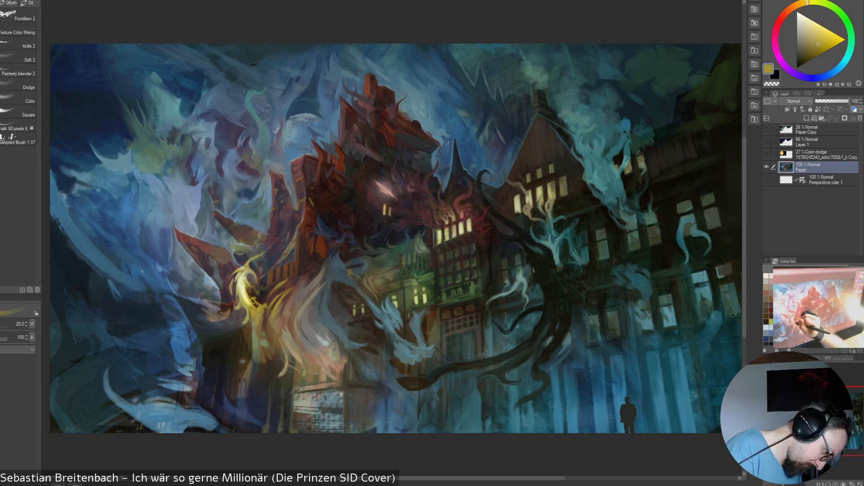
{"action": "left_click", "coordinate": [245, 292], "text": "alt"}
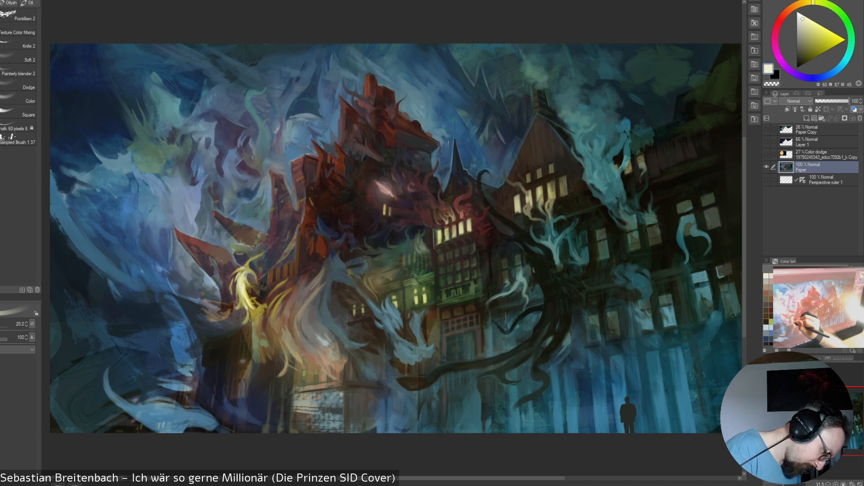
{"action": "left_click", "coordinate": [256, 312], "text": "alt"}
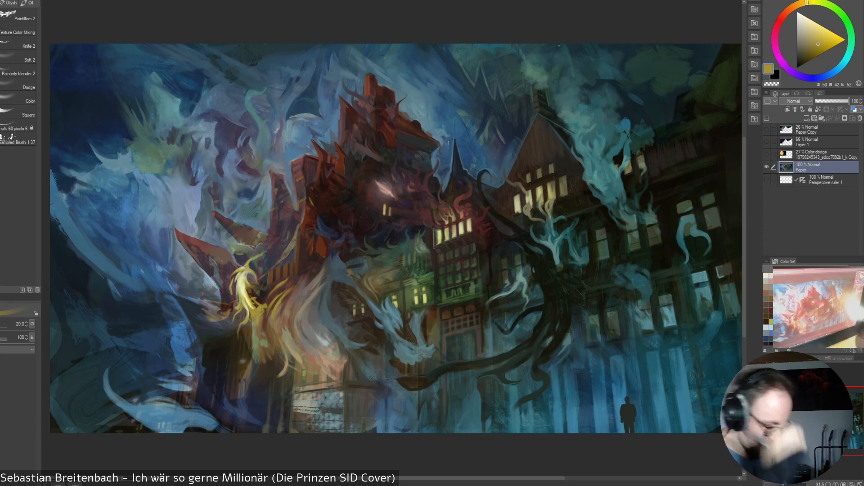
{"action": "left_click", "coordinate": [344, 301], "text": "alt"}
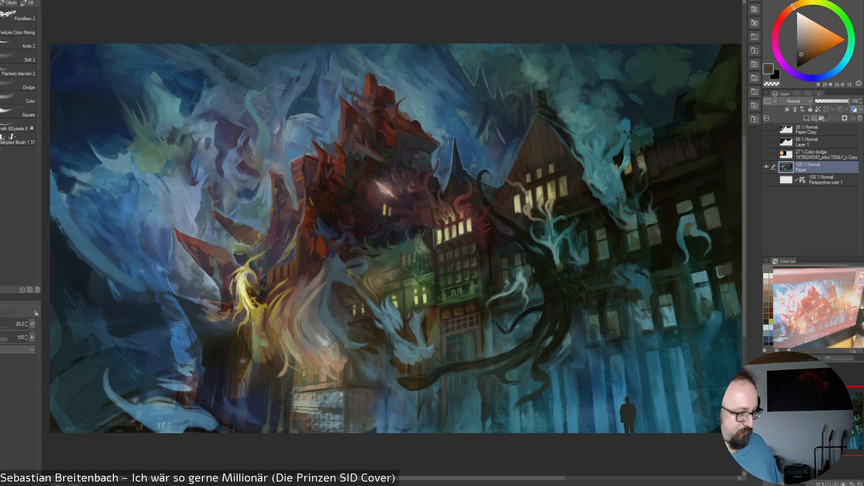
Paint sampled mid and dark blues into the lower-left mist above the pale blue curl, at brush sizes 25 to 50
{"action": "left_click", "coordinate": [166, 331], "text": "alt"}
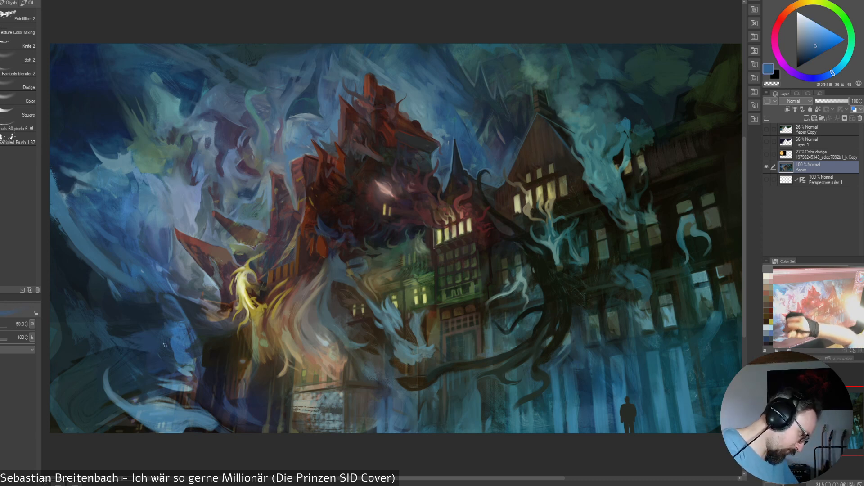
{"action": "key", "text": "bracketleft"}
{"action": "key", "text": "bracketleft"}
{"action": "key", "text": "bracketleft"}
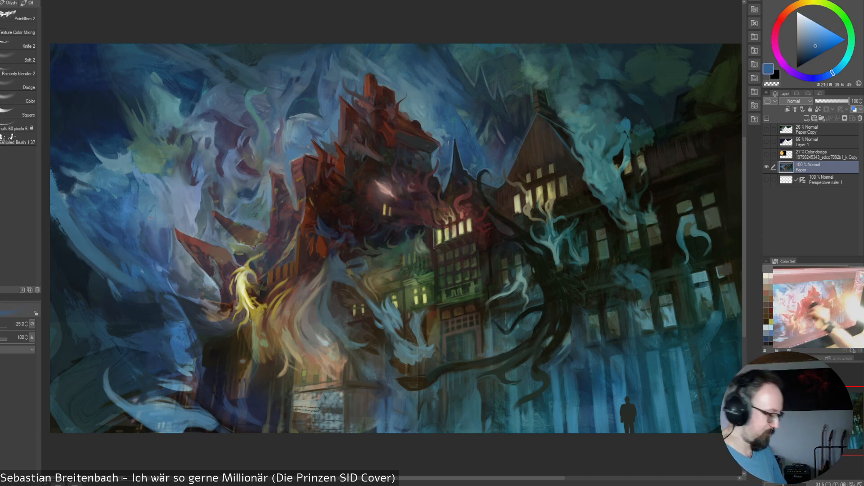
{"action": "left_click", "coordinate": [170, 356], "text": "alt"}
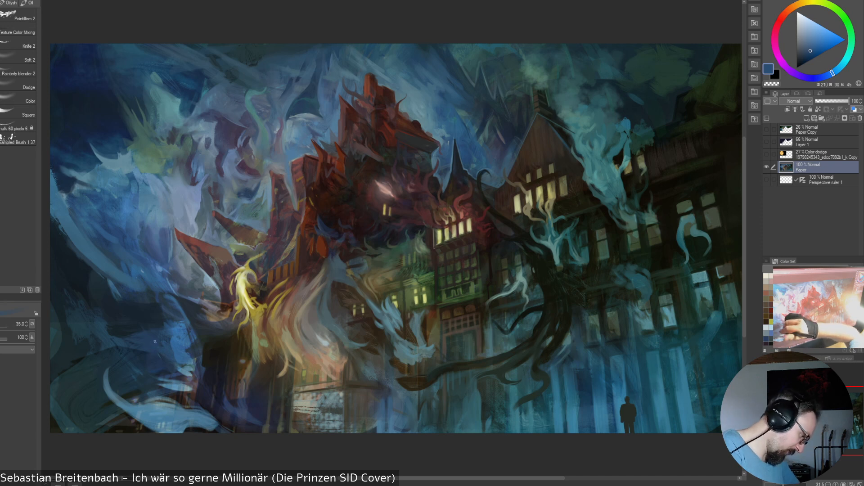
{"action": "left_click", "coordinate": [125, 340], "text": "alt"}
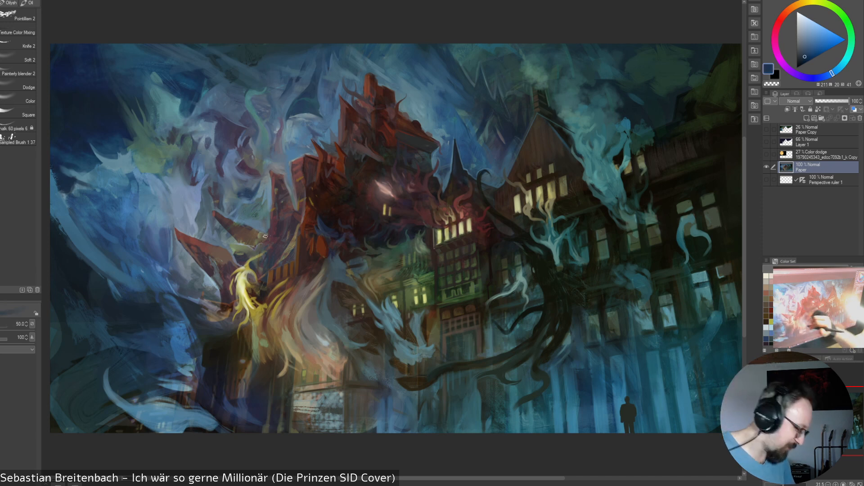
{"action": "left_click", "coordinate": [130, 331], "text": "alt"}
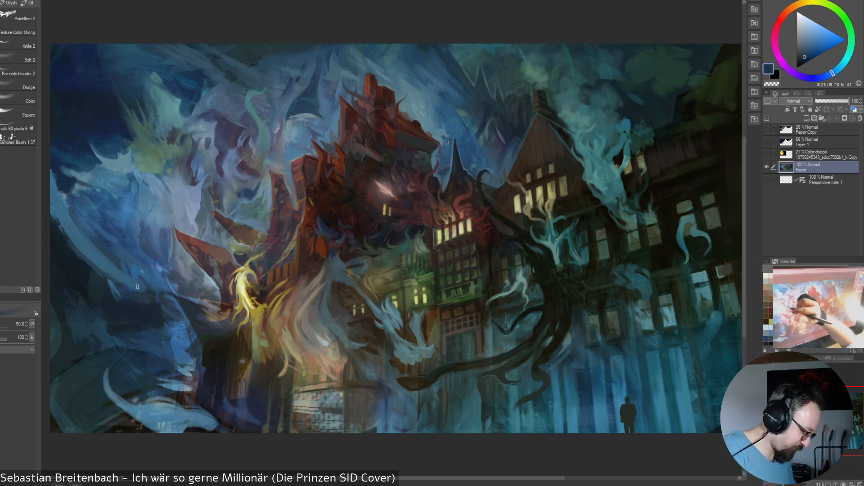
{"action": "left_click", "coordinate": [98, 321], "text": "alt"}
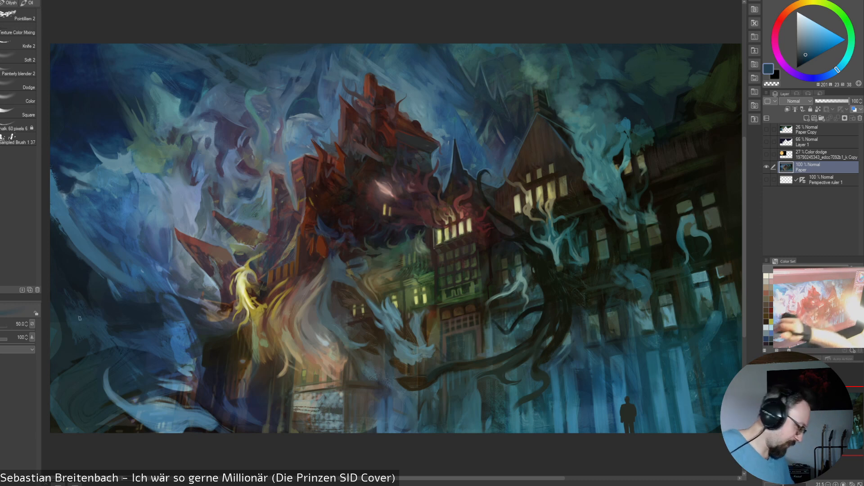
Work sampled dark steel-blue into the swirl at the painting's left edge, enlarging the brush to size 100 and reducing it to 80
{"action": "key", "text": "bracketright"}
{"action": "key", "text": "bracketright"}
{"action": "key", "text": "bracketright"}
{"action": "key", "text": "bracketright"}
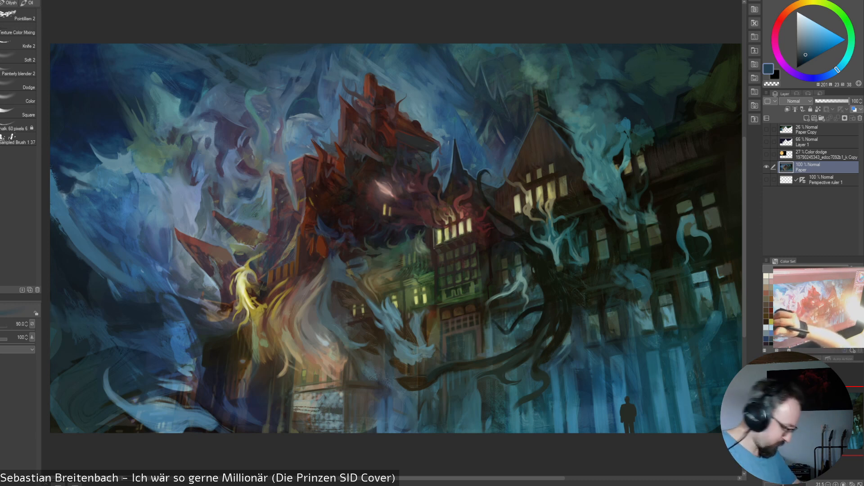
{"action": "key", "text": "bracketright"}
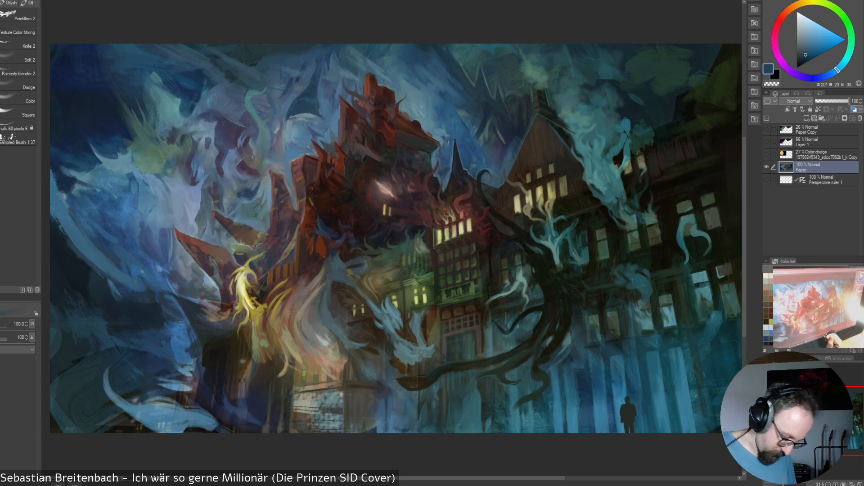
{"action": "left_click_drag", "start_coordinate": [450, 478], "coordinate": [433, 479]}
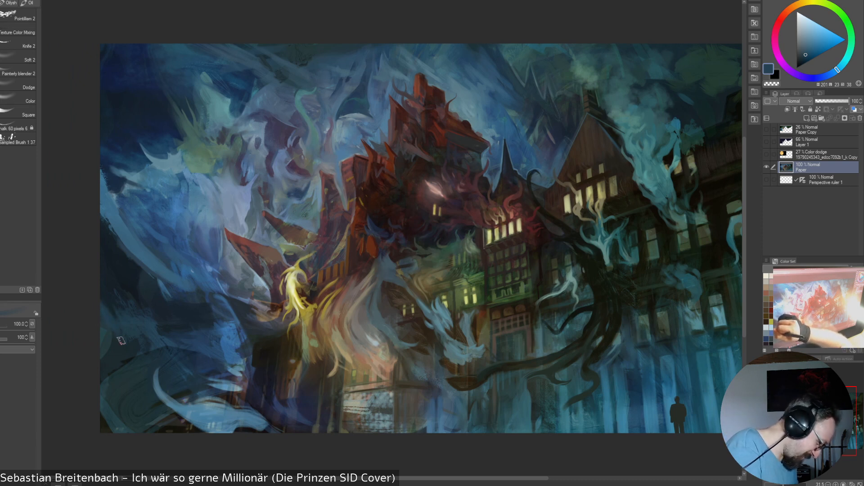
{"action": "key", "text": "bracketleft"}
{"action": "key", "text": "bracketleft"}
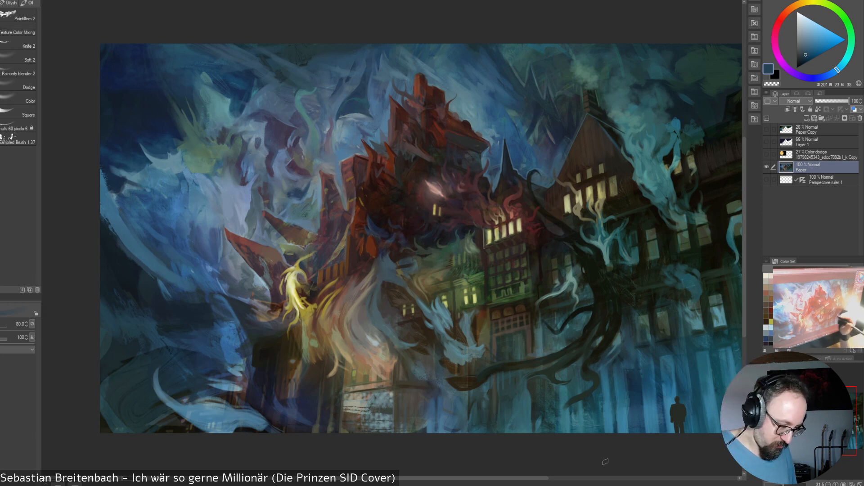
Touch up the top of the pale smoke below the red tower with sampled greys at brush size 35
{"action": "left_click", "coordinate": [370, 283], "text": "alt"}
{"action": "key", "text": "bracketleft"}
{"action": "key", "text": "bracketleft"}
{"action": "key", "text": "bracketleft"}
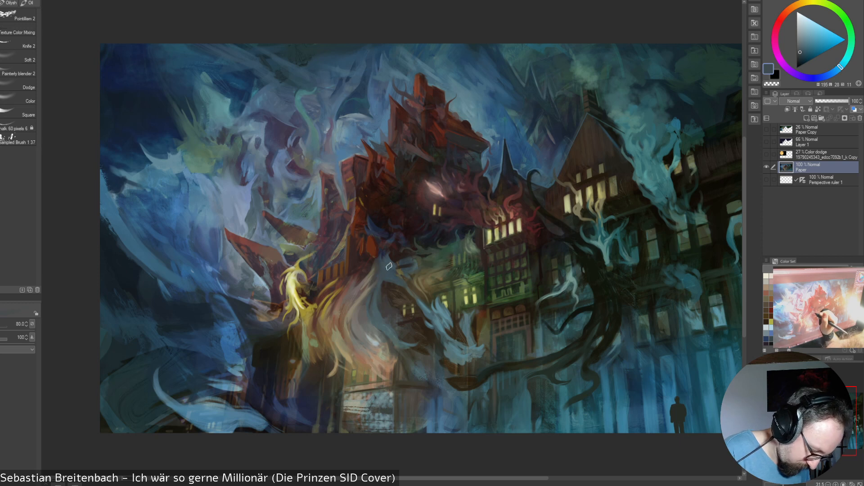
{"action": "left_click", "coordinate": [382, 273], "text": "alt"}
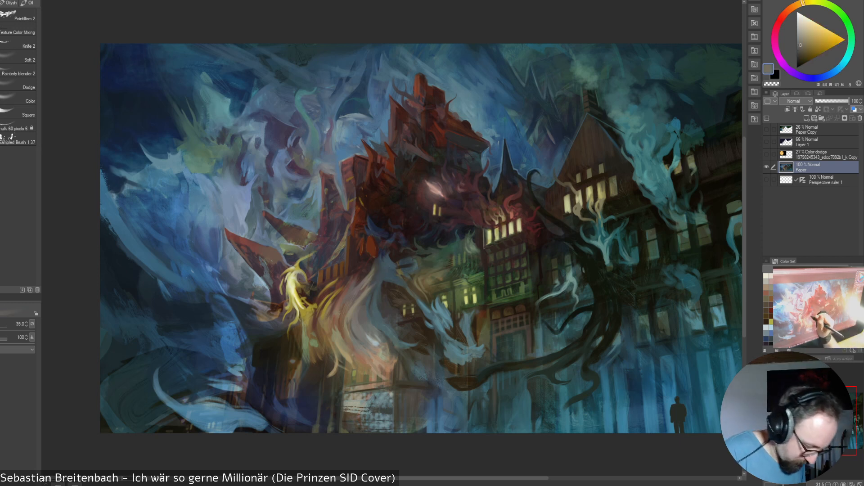
{"action": "left_click", "coordinate": [382, 271], "text": "alt"}
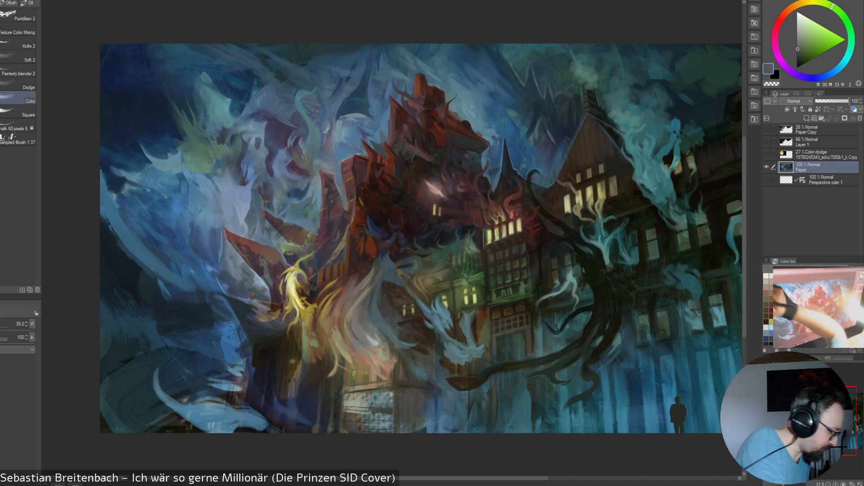
Blend the blue mist near the painting's left edge with Painterly blender 2, reducing the brush from size 125 to 60
{"action": "left_click", "coordinate": [18, 56]}
{"action": "left_click", "coordinate": [18, 71]}
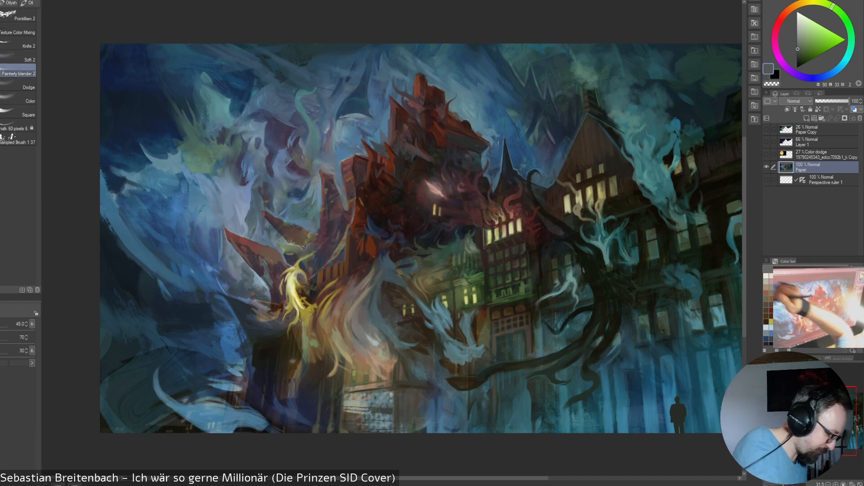
{"action": "key", "text": "bracketright"}
{"action": "key", "text": "bracketright"}
{"action": "key", "text": "bracketright"}
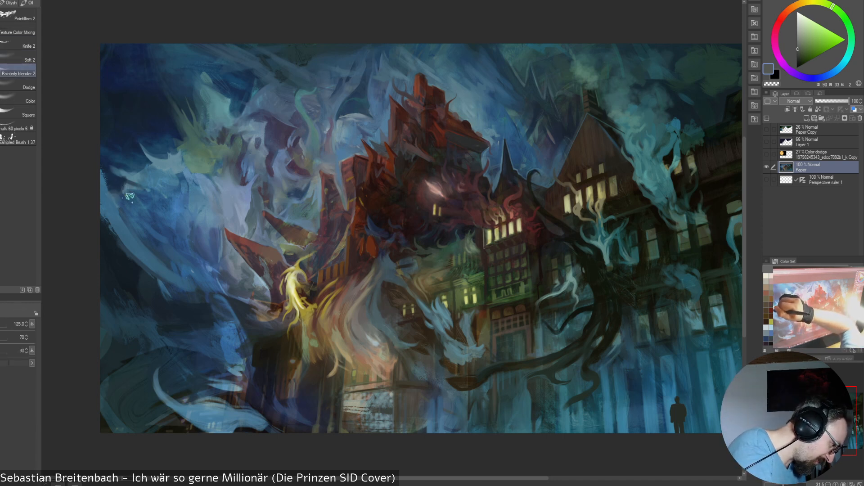
{"action": "key", "text": "bracketleft"}
{"action": "key", "text": "bracketleft"}
{"action": "key", "text": "bracketleft"}
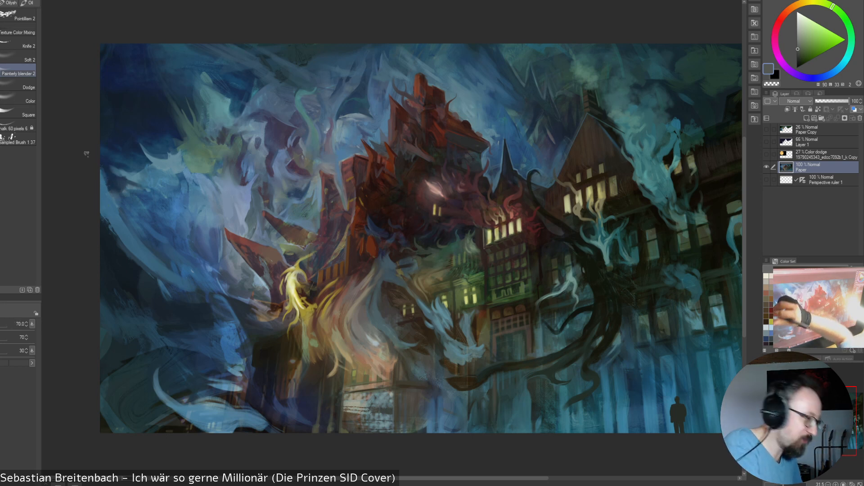
{"action": "key", "text": "bracketleft"}
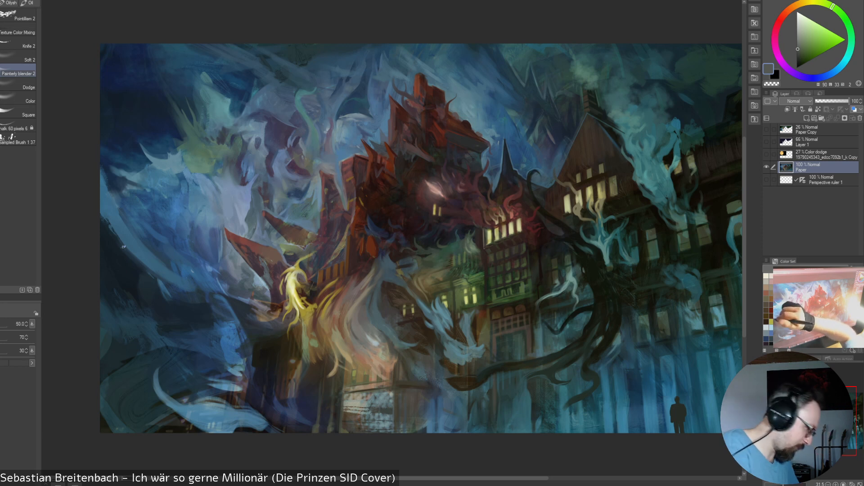
Smooth the long blue arc of mist along the left edge with the blender at sizes 80 down to 60
{"action": "key", "text": "bracketright"}
{"action": "key", "text": "bracketright"}
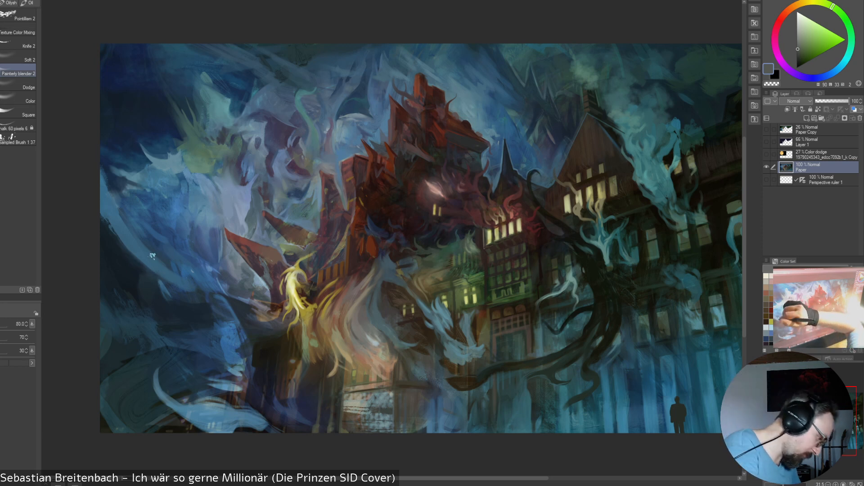
{"action": "key", "text": "bracketright"}
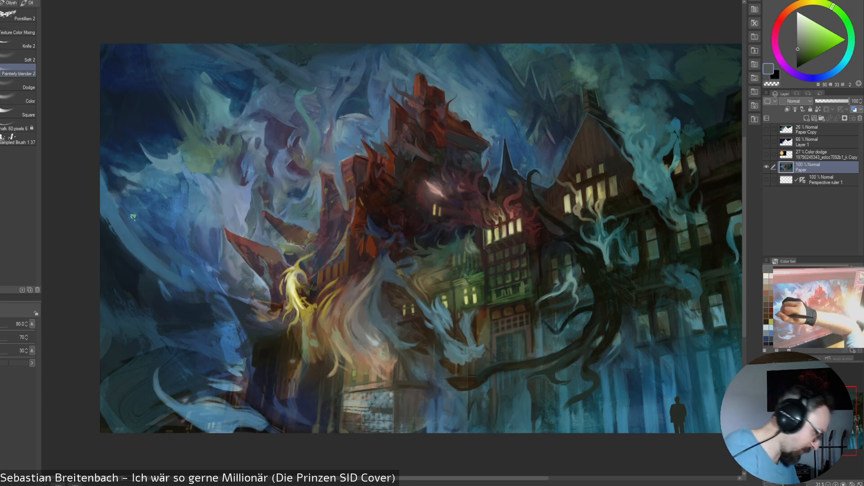
{"action": "key", "text": "bracketleft"}
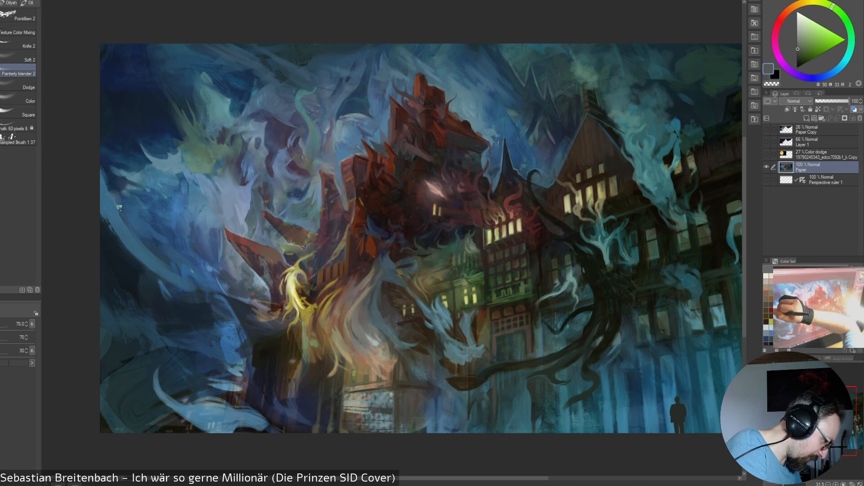
{"action": "key", "text": "bracketleft"}
{"action": "key", "text": "bracketleft"}
{"action": "key", "text": "bracketleft"}
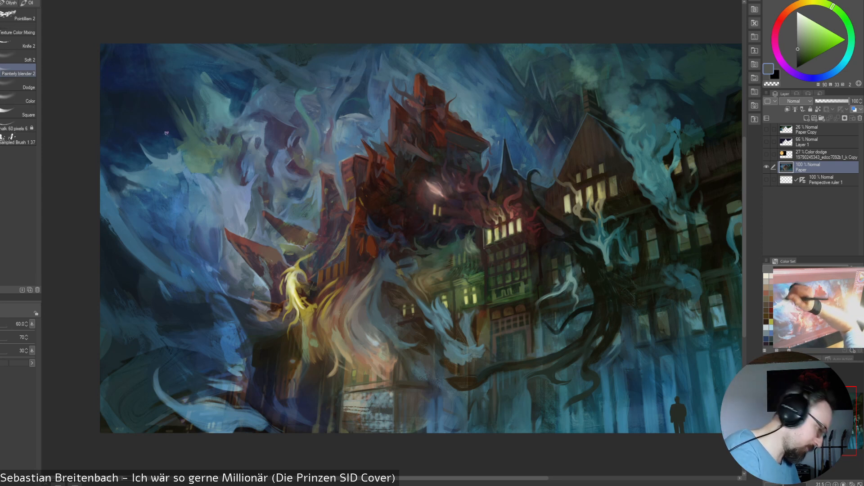
Blend finer edges where the green and blue mist meets the dark sky, at blender sizes 17.5 to 30
{"action": "key", "text": "bracketleft"}
{"action": "key", "text": "bracketleft"}
{"action": "key", "text": "bracketleft"}
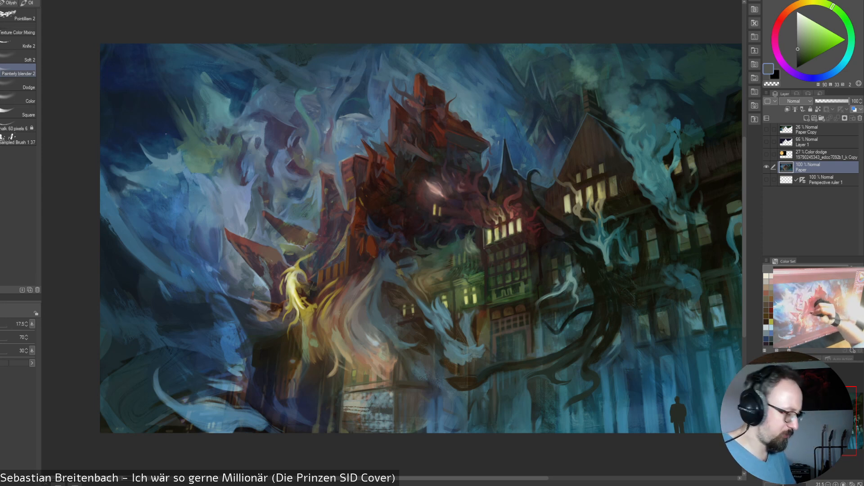
{"action": "key", "text": "bracketright"}
{"action": "key", "text": "bracketright"}
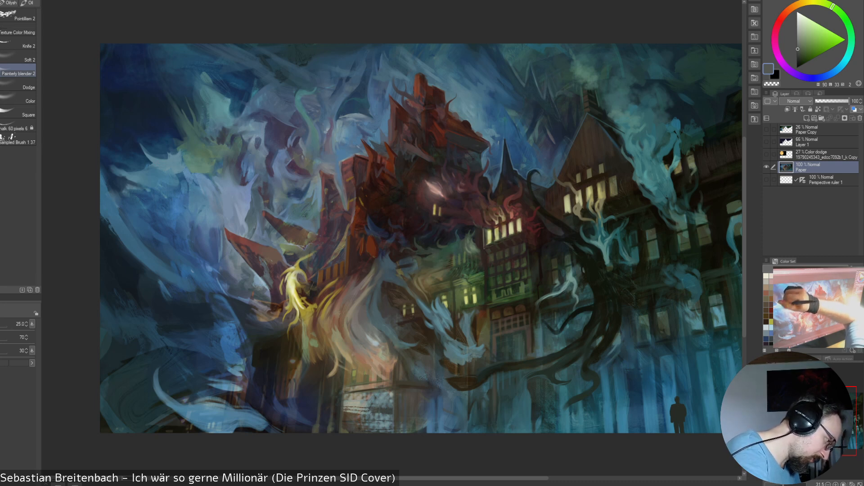
{"action": "key", "text": "bracketright"}
{"action": "key", "text": "bracketright"}
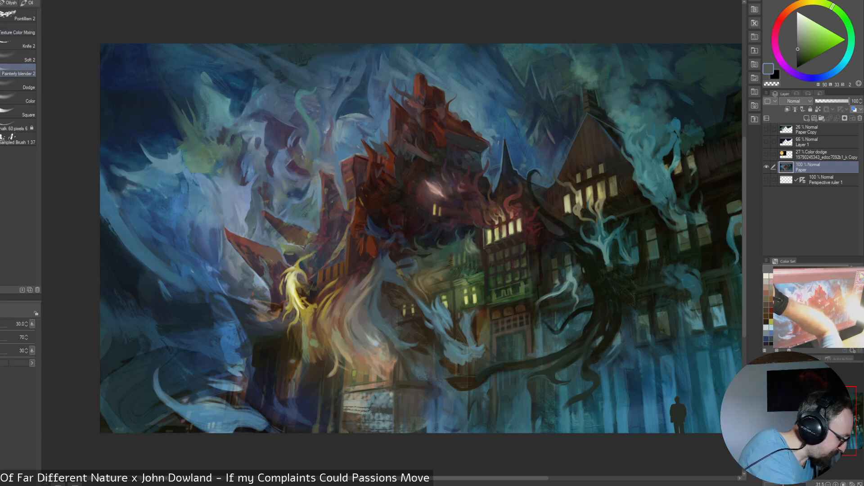
Return to the size 35 paint brush and touch up the green mist in the upper-left sky with a sampled grey-green
{"action": "left_click", "coordinate": [2, 74]}
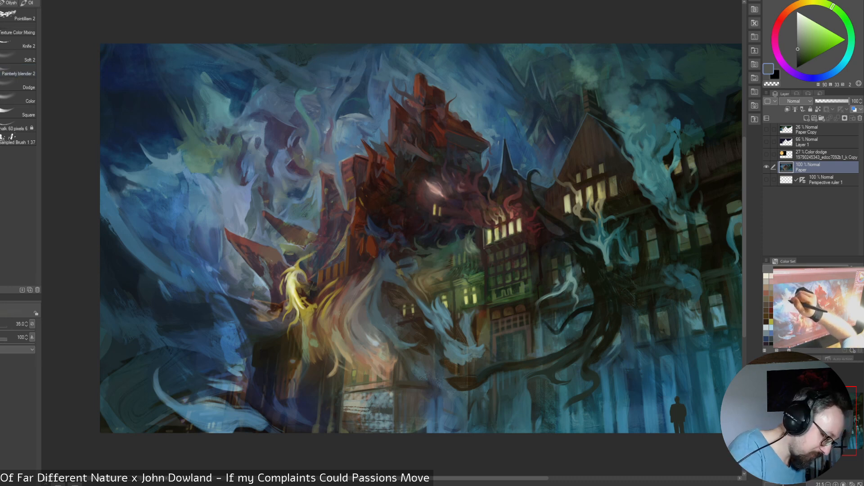
{"action": "left_click", "coordinate": [211, 162], "text": "alt"}
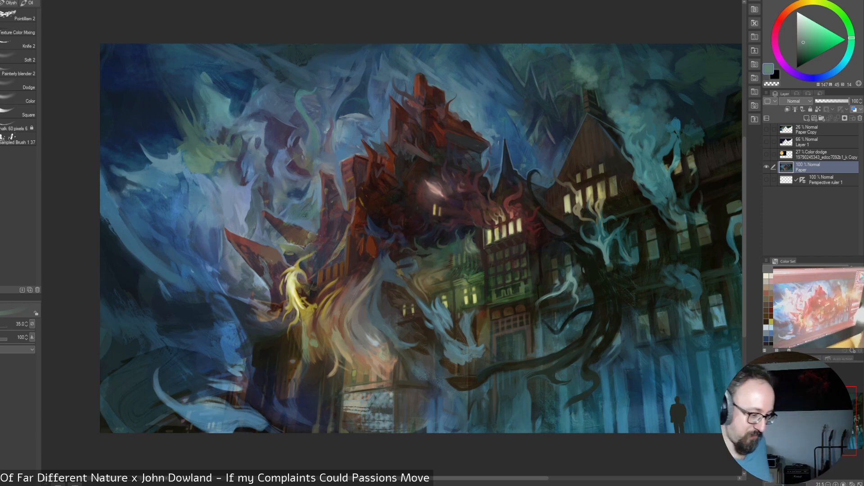
{"action": "key", "text": "alt+e"}
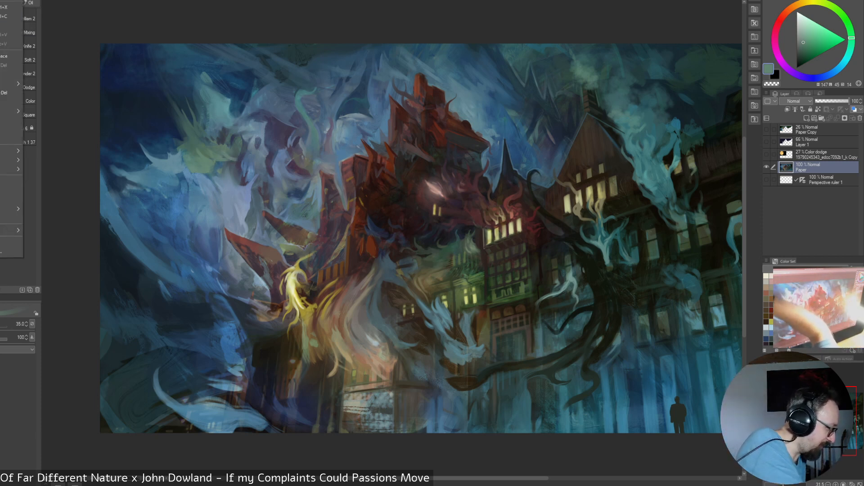
{"action": "left_click", "coordinate": [3, 34]}
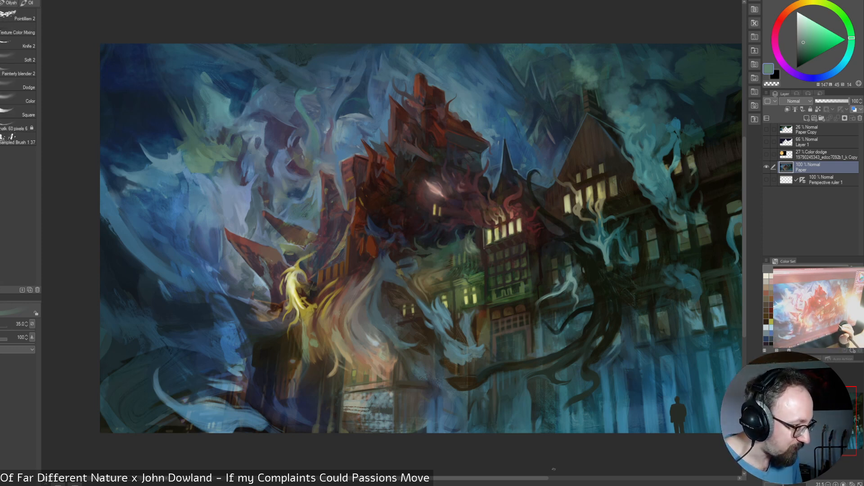
{"action": "left_click_drag", "start_coordinate": [540, 478], "coordinate": [556, 478]}
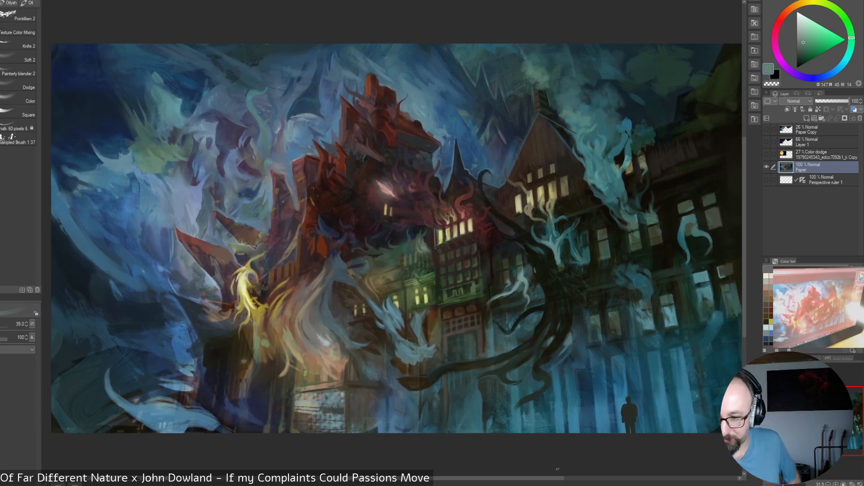